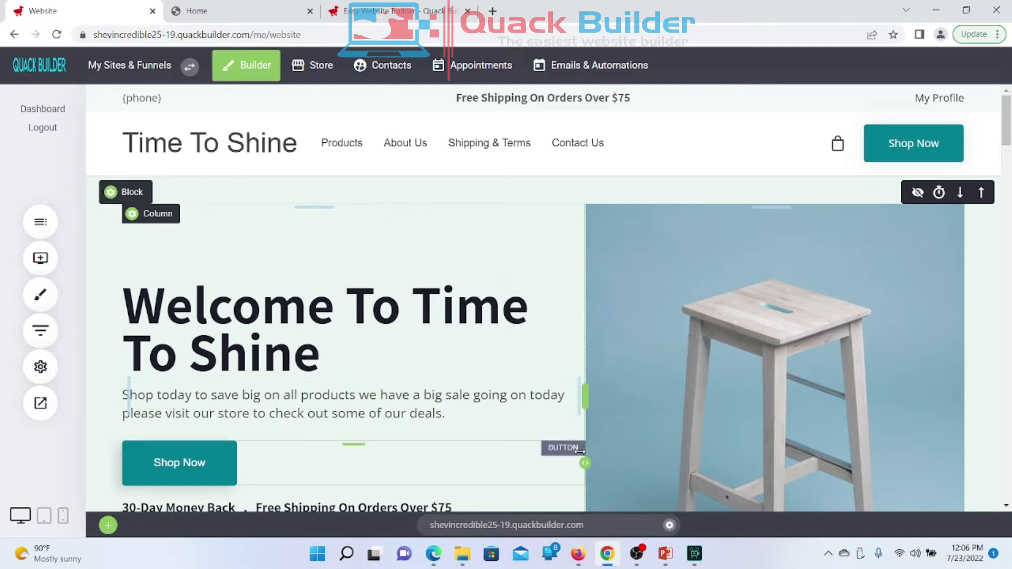
Step: Move the Welcome heading below the paragraph, then restore the original order
{"action": "scroll", "coordinate": [441, 250], "scroll_direction": "down", "scroll_amount": 3}
{"action": "scroll", "coordinate": [441, 250], "scroll_direction": "up", "scroll_amount": 3}
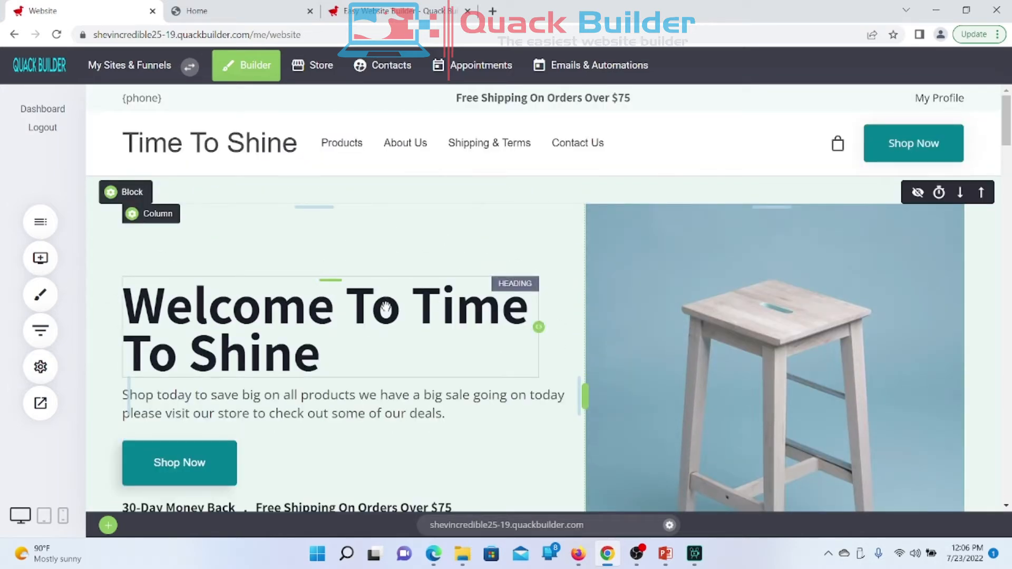
{"action": "scroll", "coordinate": [385, 307], "scroll_direction": "down", "scroll_amount": 5}
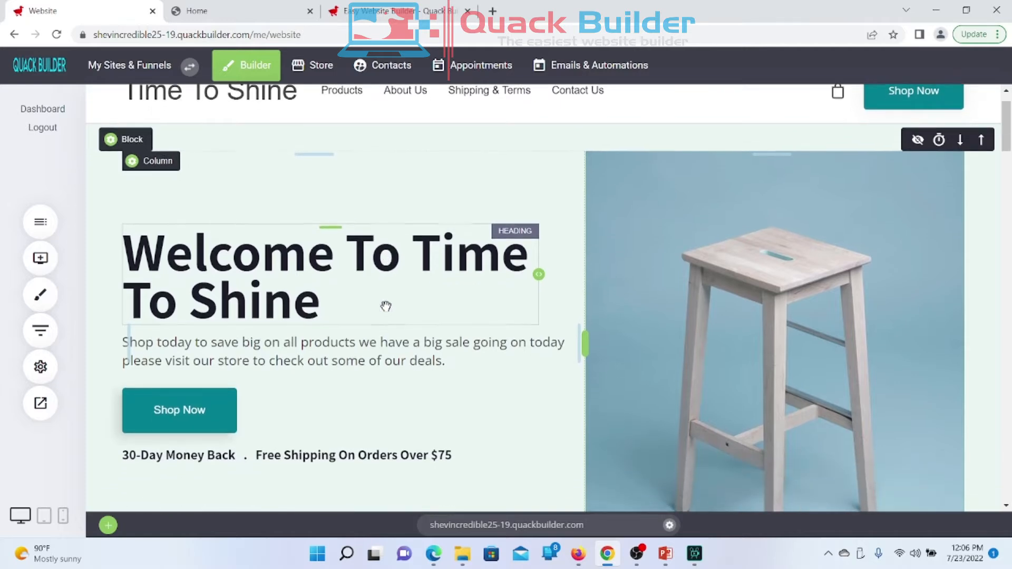
{"action": "scroll", "coordinate": [385, 307], "scroll_direction": "up", "scroll_amount": 5}
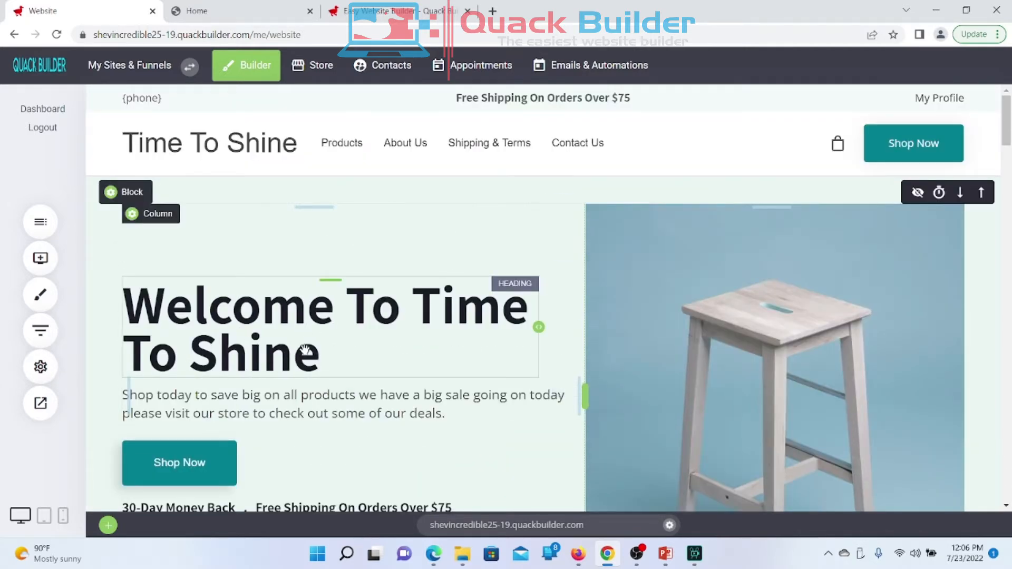
{"action": "left_click_drag", "start_coordinate": [309, 326], "coordinate": [306, 429]}
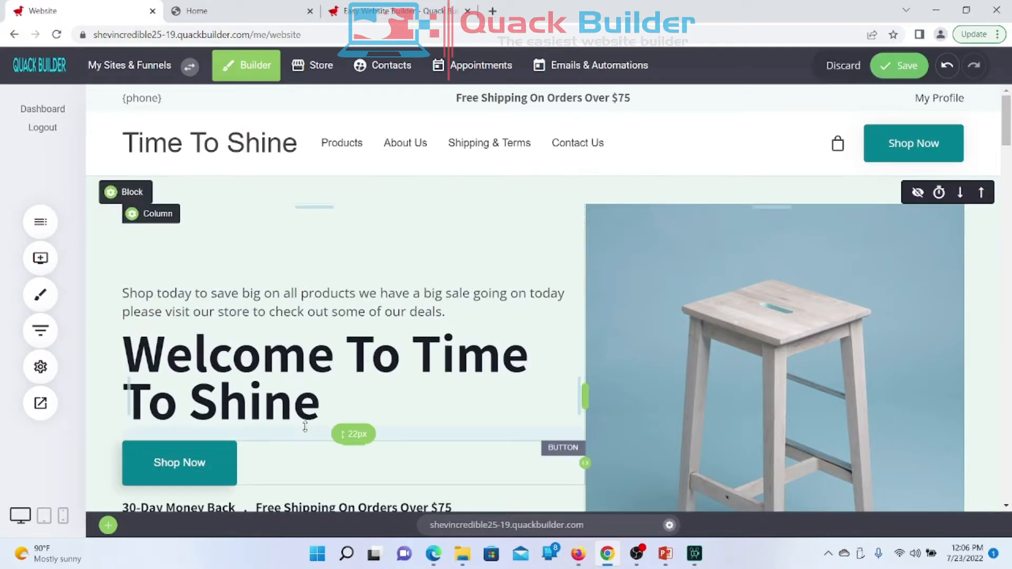
{"action": "left_click_drag", "start_coordinate": [266, 305], "coordinate": [248, 413]}
Step: Select the 'Welcome To Time To Shine' heading text for editing, leaving it unchanged
{"action": "left_click", "coordinate": [229, 313]}
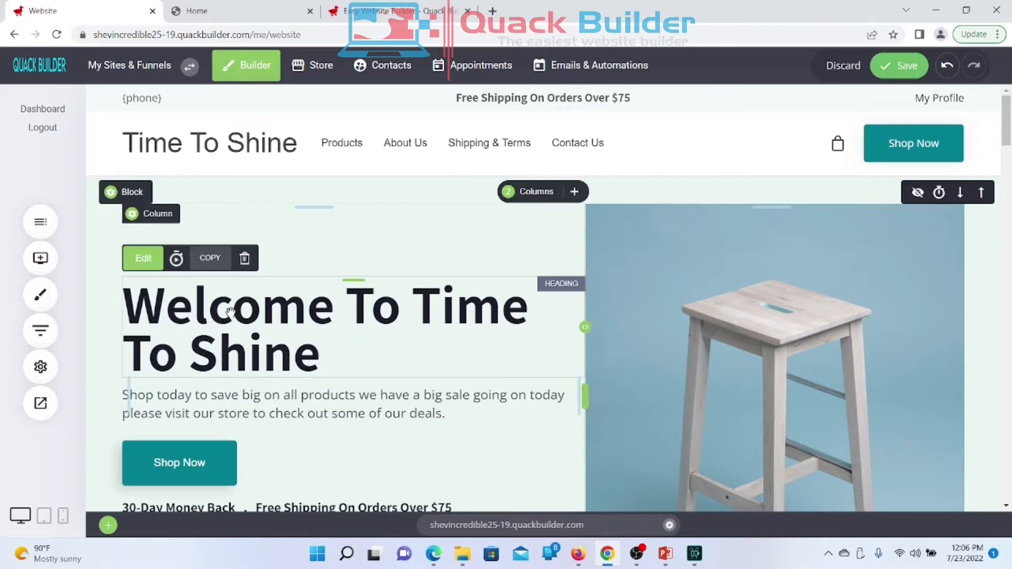
{"action": "left_click", "coordinate": [229, 313]}
{"action": "left_click_drag", "start_coordinate": [127, 303], "coordinate": [357, 357]}
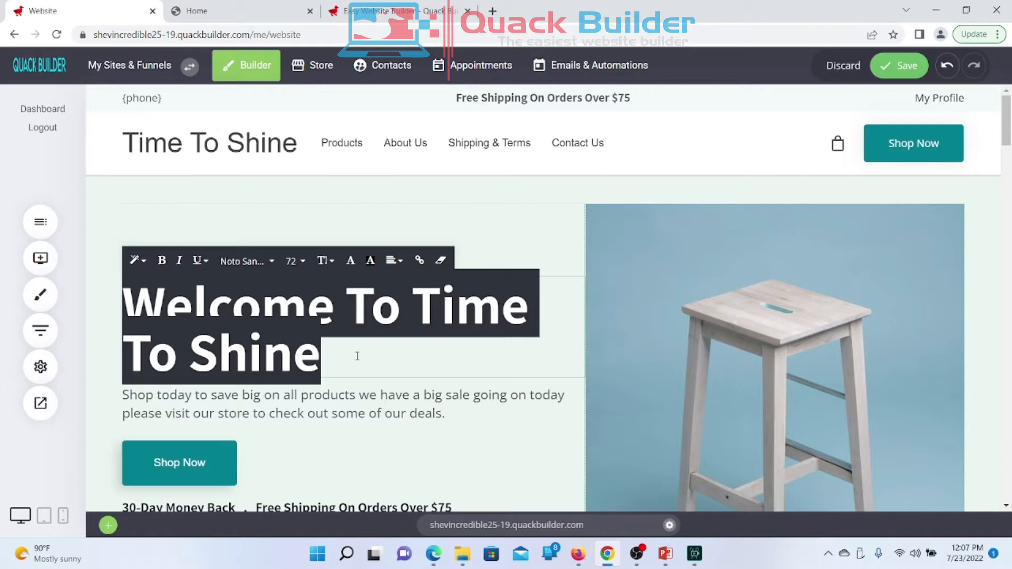
{"action": "left_click", "coordinate": [369, 443]}
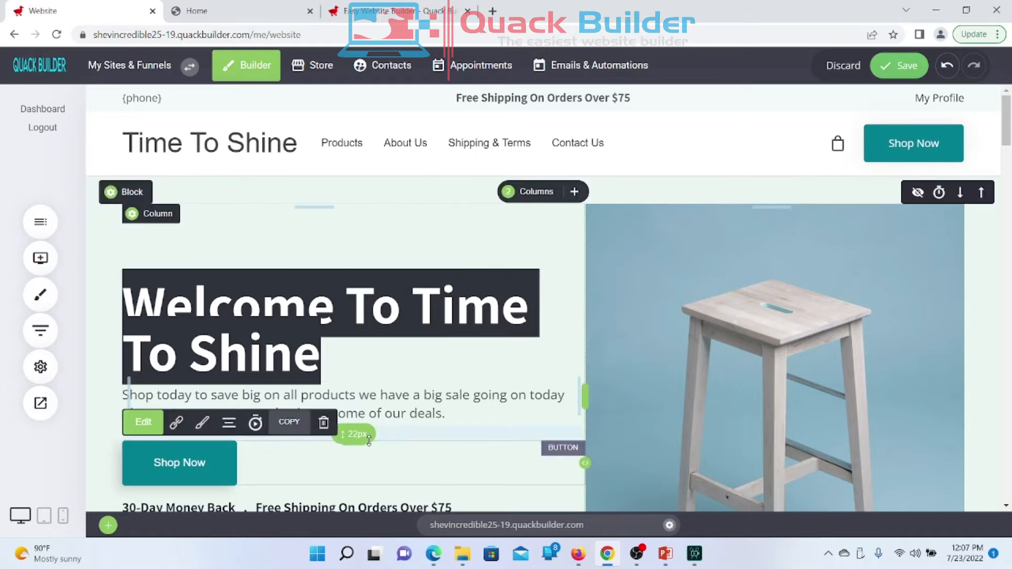
Step: Open the stool photo's settings and file browser, then close them without replacing the image
{"action": "left_click", "coordinate": [644, 389]}
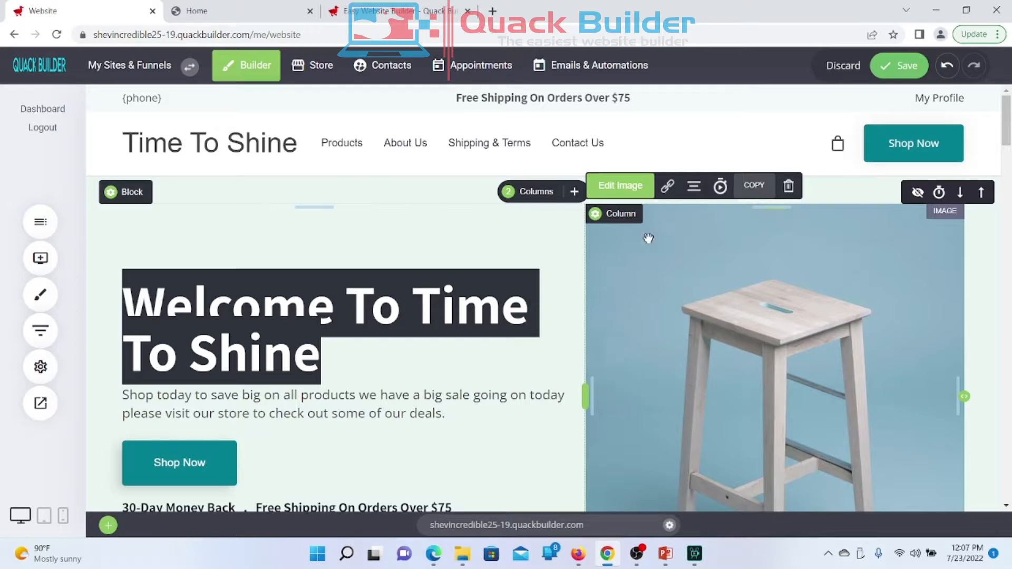
{"action": "left_click", "coordinate": [632, 193]}
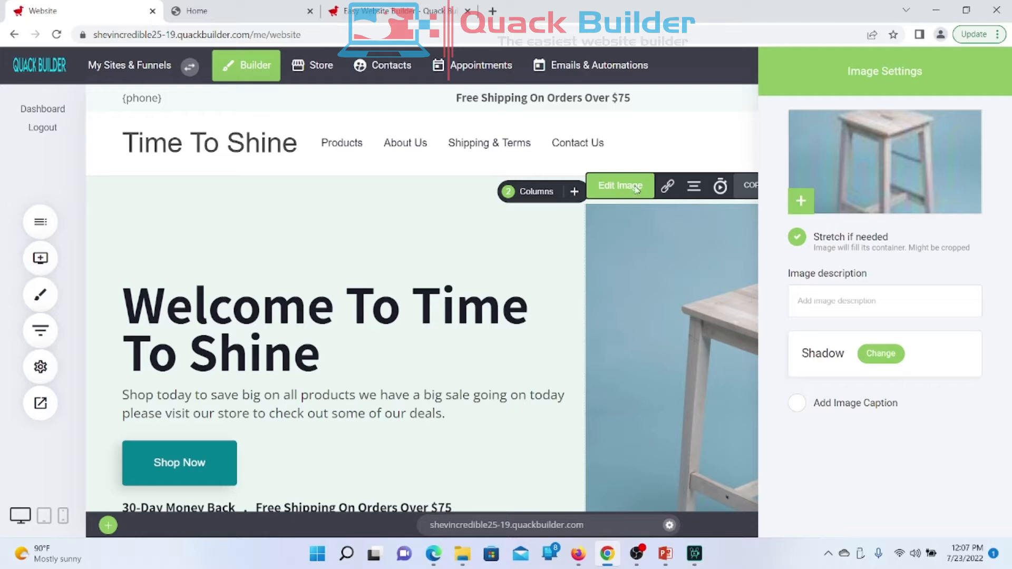
{"action": "left_click", "coordinate": [870, 193]}
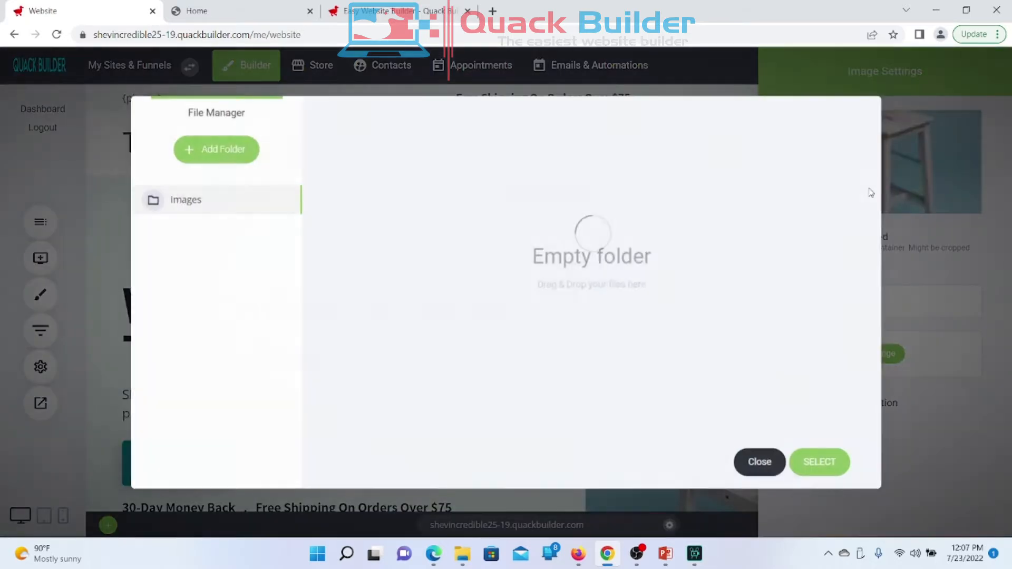
{"action": "left_click", "coordinate": [759, 463]}
{"action": "left_click", "coordinate": [685, 333]}
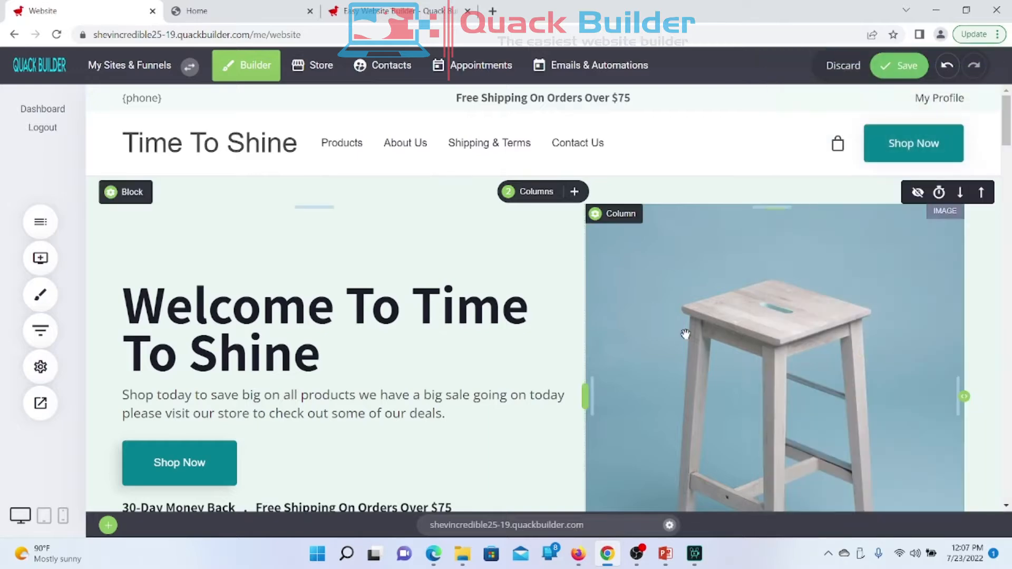
{"action": "scroll", "coordinate": [685, 333], "scroll_direction": "down", "scroll_amount": 1}
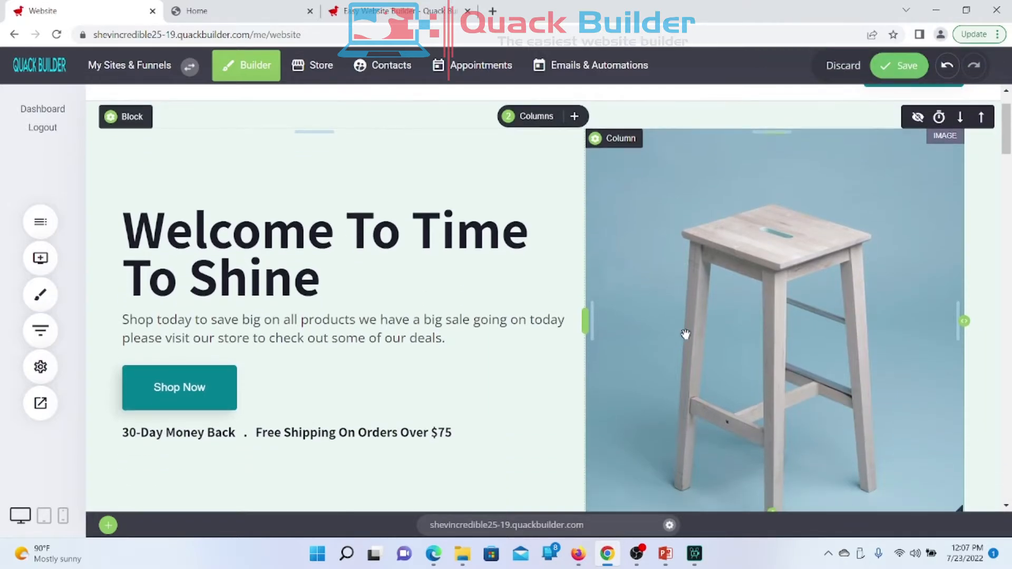
{"action": "scroll", "coordinate": [685, 334], "scroll_direction": "up", "scroll_amount": 1}
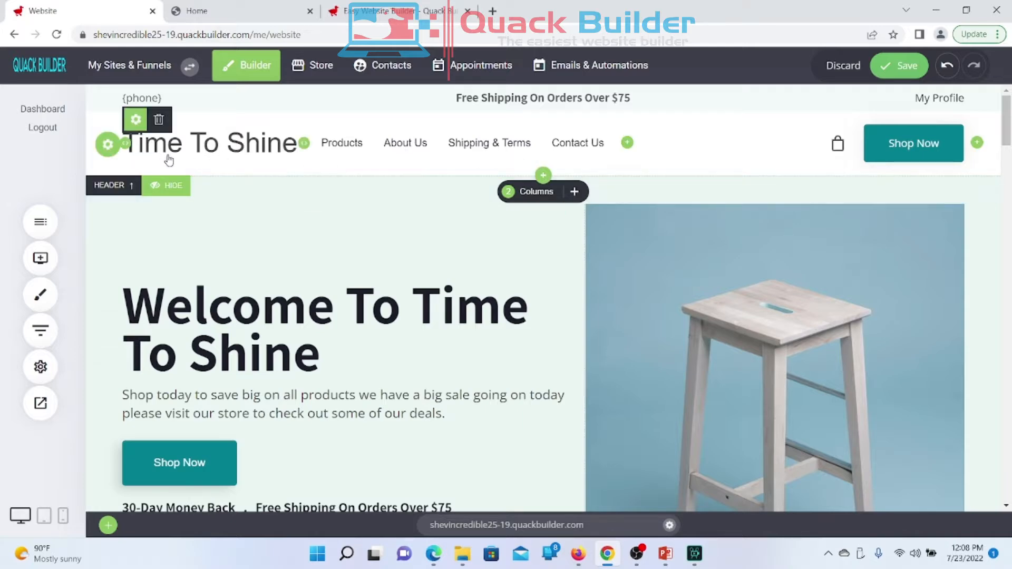
Step: Keep the normal-size top layout in the Header settings
{"action": "left_click", "coordinate": [109, 145]}
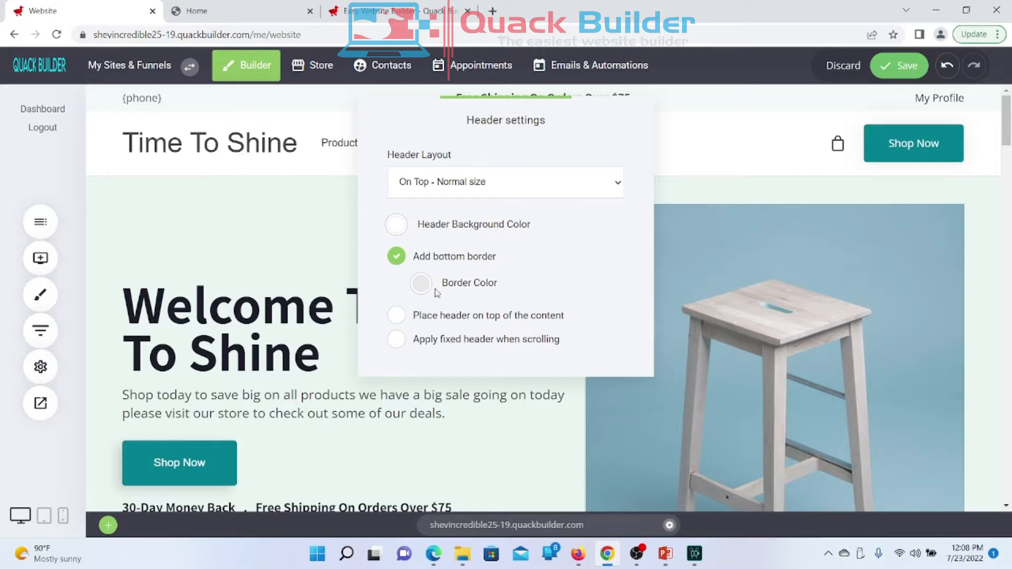
{"action": "left_click", "coordinate": [471, 183]}
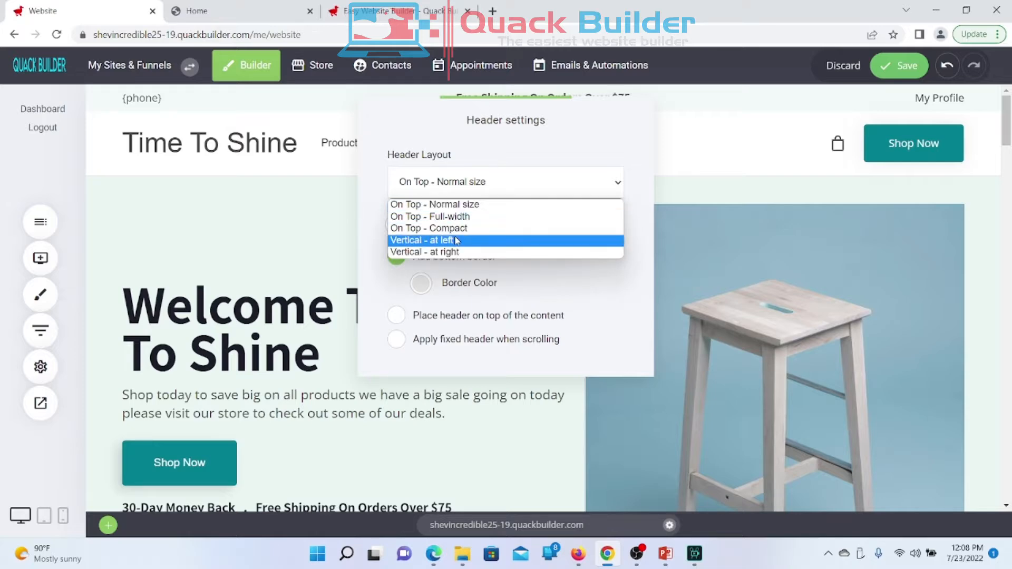
{"action": "left_click", "coordinate": [377, 293]}
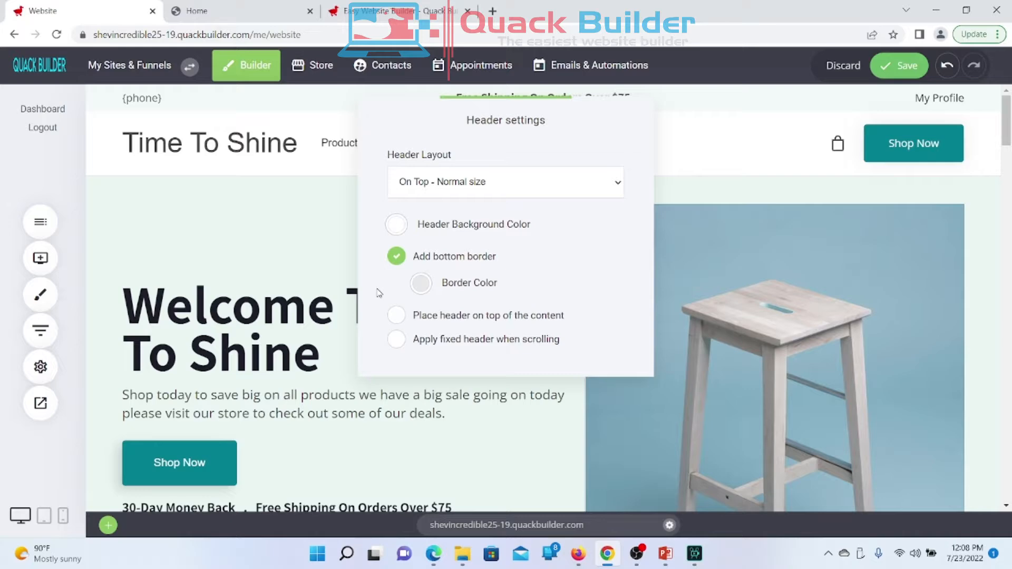
Step: Try teal, black, grey and mint swatches, then set the header background to white FFFFFF
{"action": "left_click", "coordinate": [396, 224]}
{"action": "mouse_move", "coordinate": [403, 239]}
{"action": "left_mouse_down"}
{"action": "mouse_move", "coordinate": [479, 235]}
{"action": "mouse_move", "coordinate": [495, 268]}
{"action": "mouse_move", "coordinate": [453, 243]}
{"action": "left_mouse_up"}
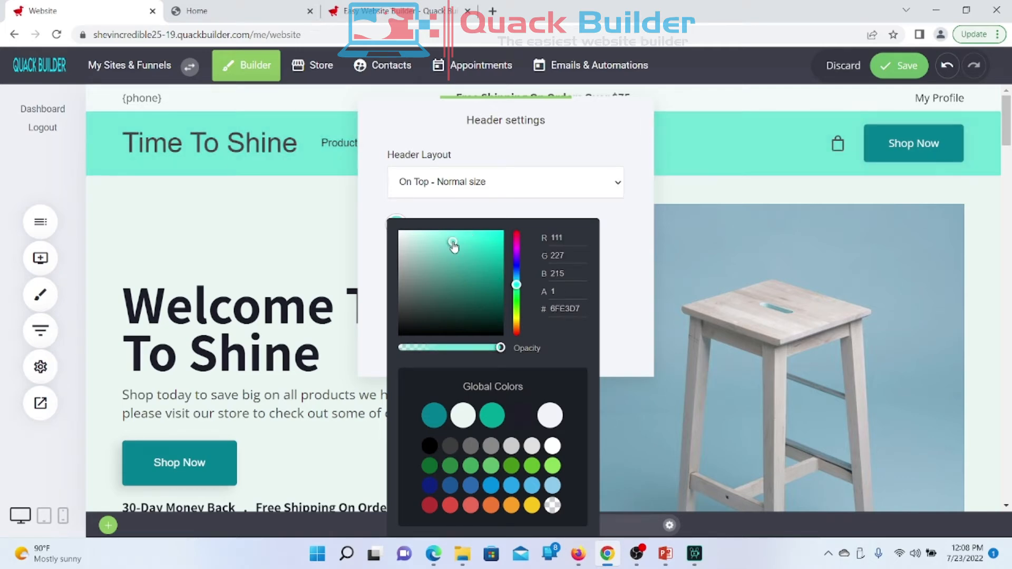
{"action": "left_click", "coordinate": [429, 448]}
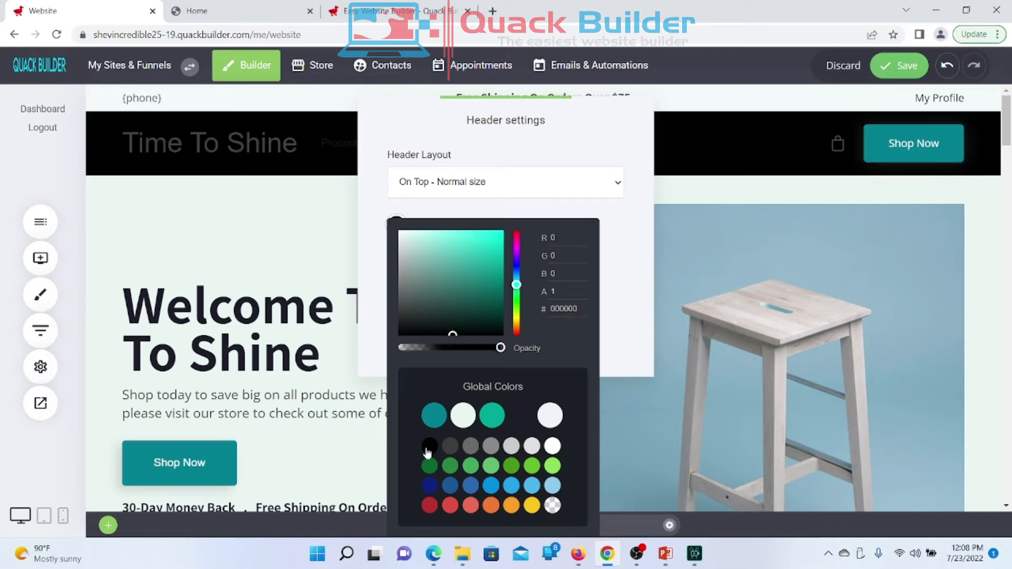
{"action": "left_click", "coordinate": [467, 446]}
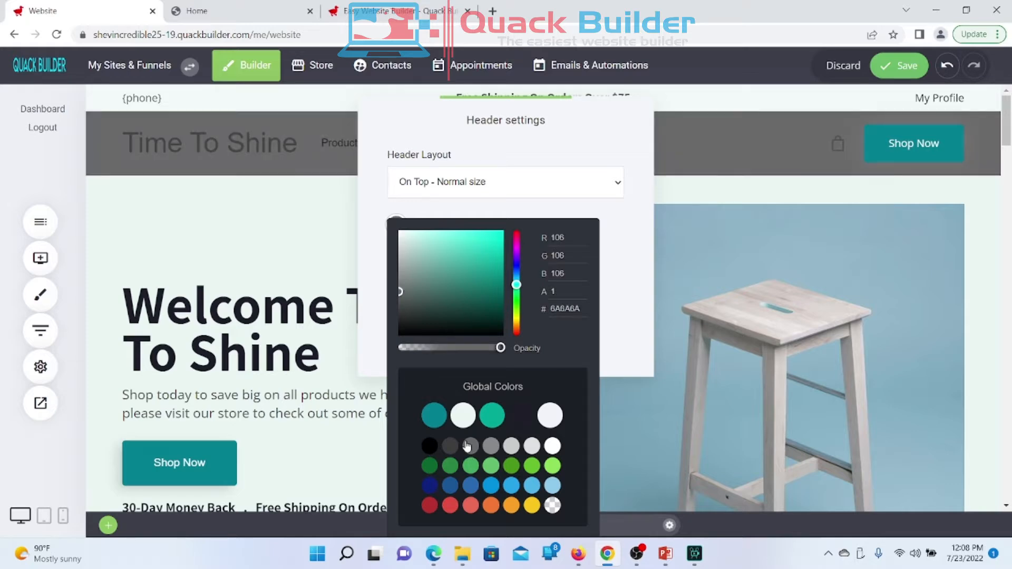
{"action": "left_click", "coordinate": [518, 452]}
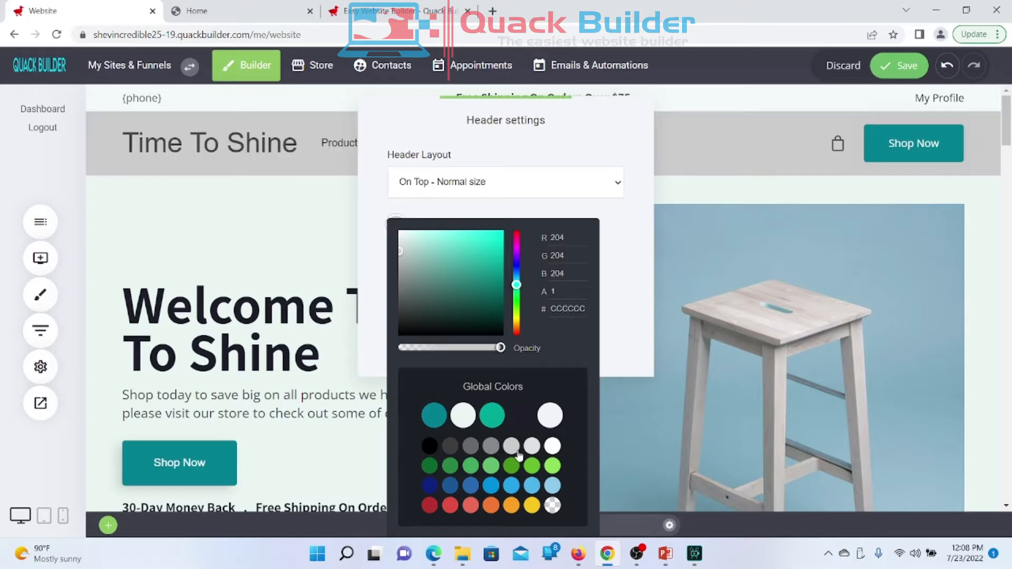
{"action": "left_click", "coordinate": [531, 453]}
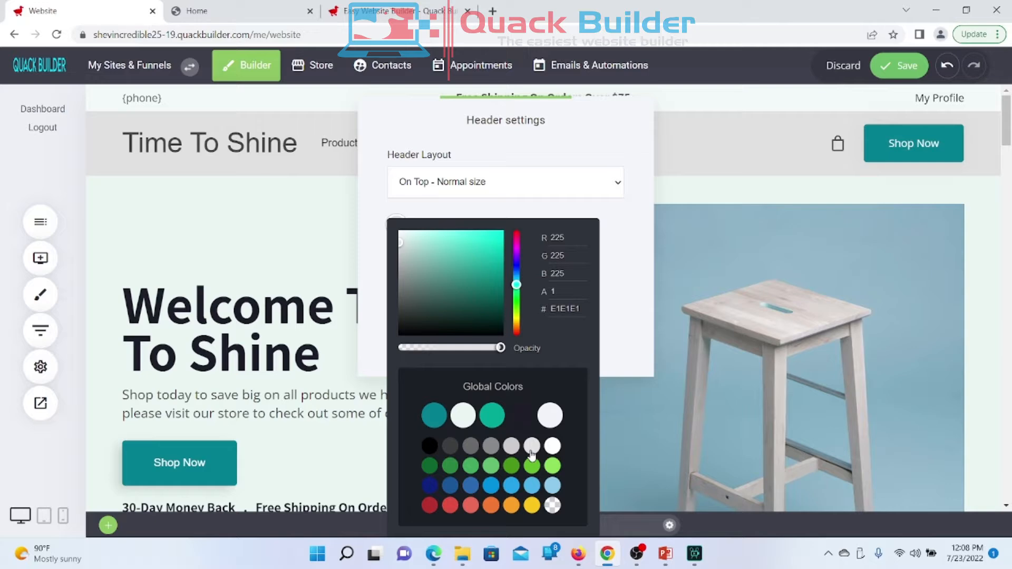
{"action": "left_click", "coordinate": [464, 416]}
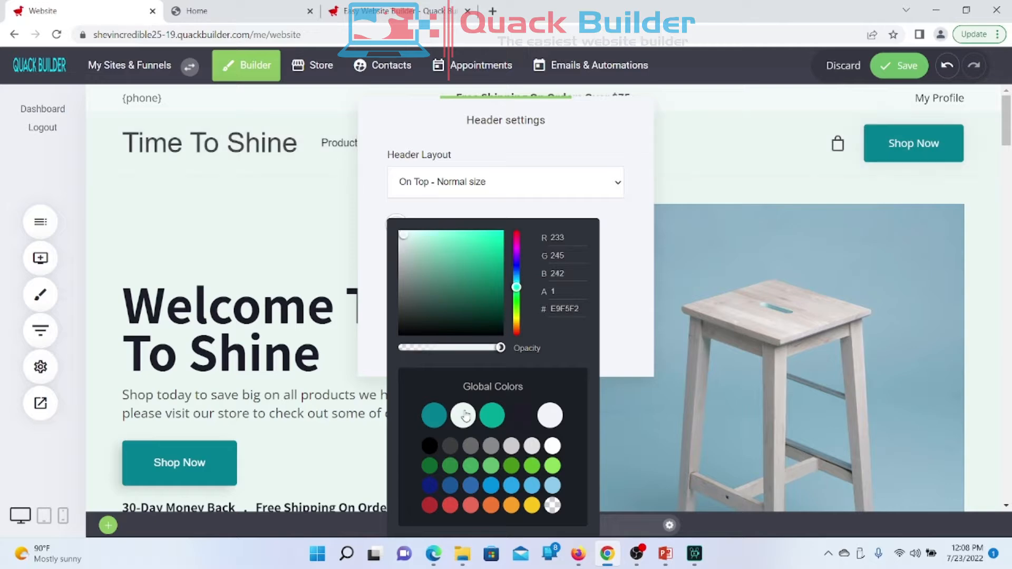
{"action": "left_click", "coordinate": [400, 232]}
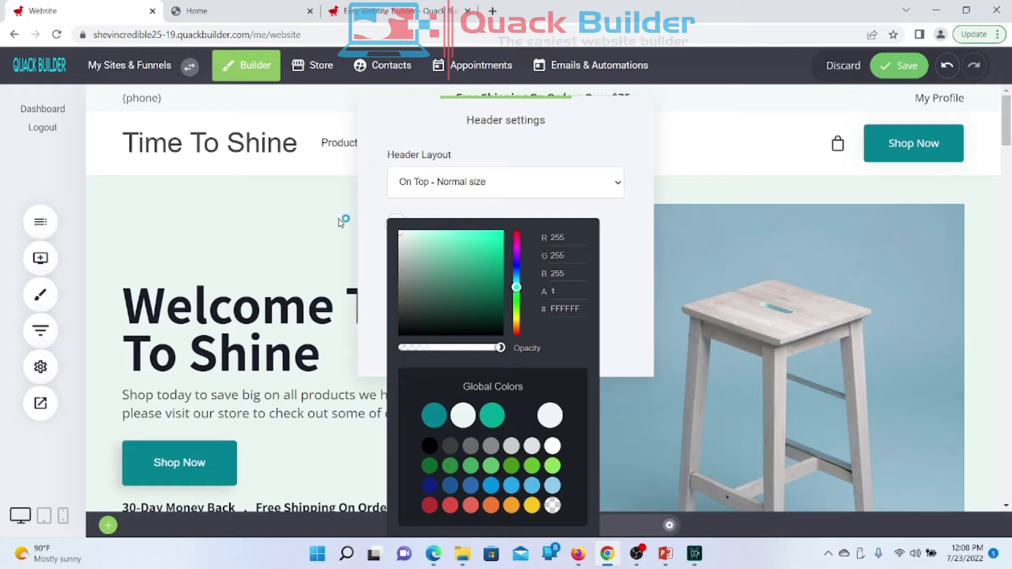
{"action": "left_click", "coordinate": [383, 201]}
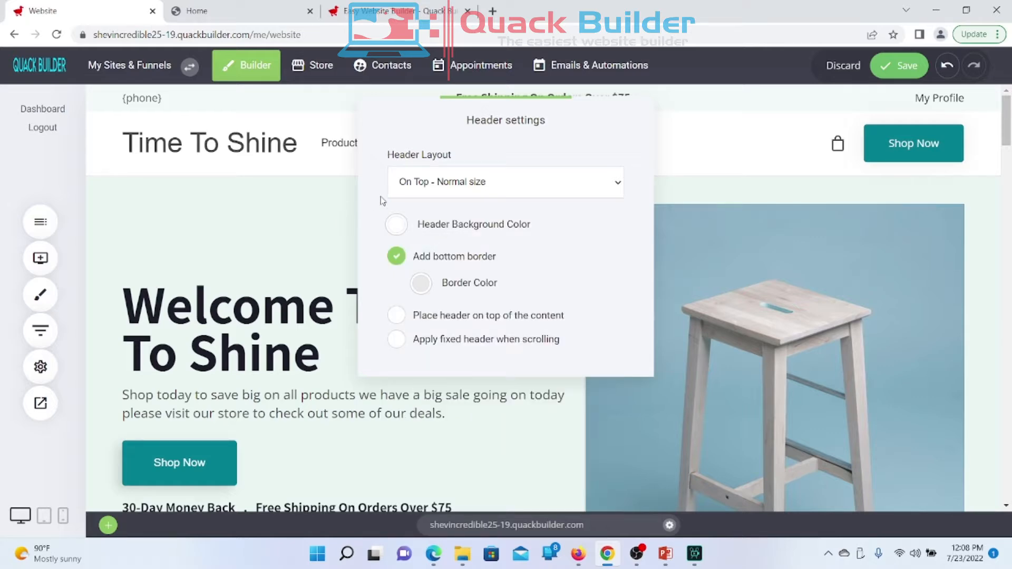
{"action": "left_click", "coordinate": [280, 222]}
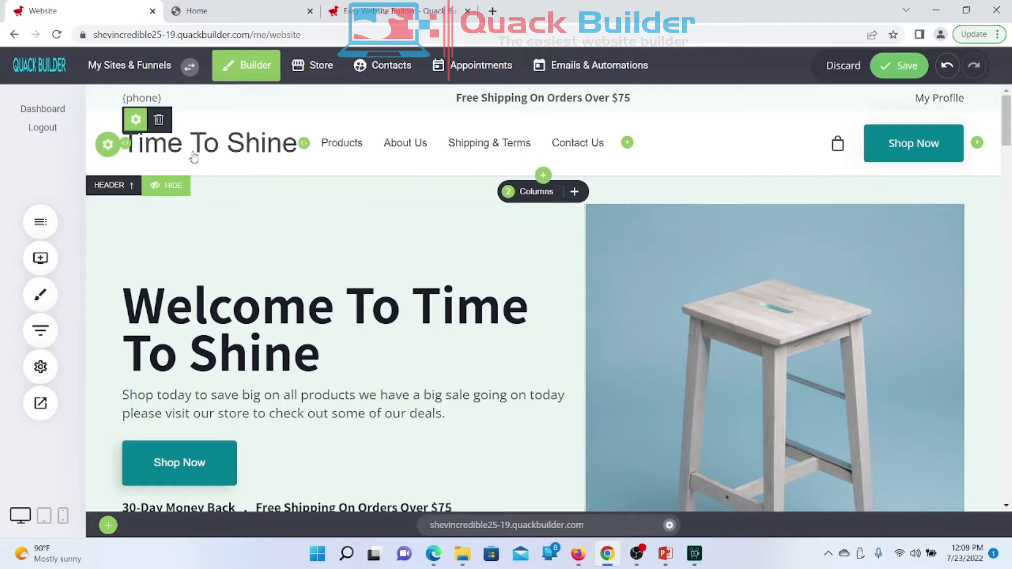
Step: In the logo settings, try the Image Logo option, then choose Text Logo reading 'Time To Shine'
{"action": "left_click", "coordinate": [135, 119]}
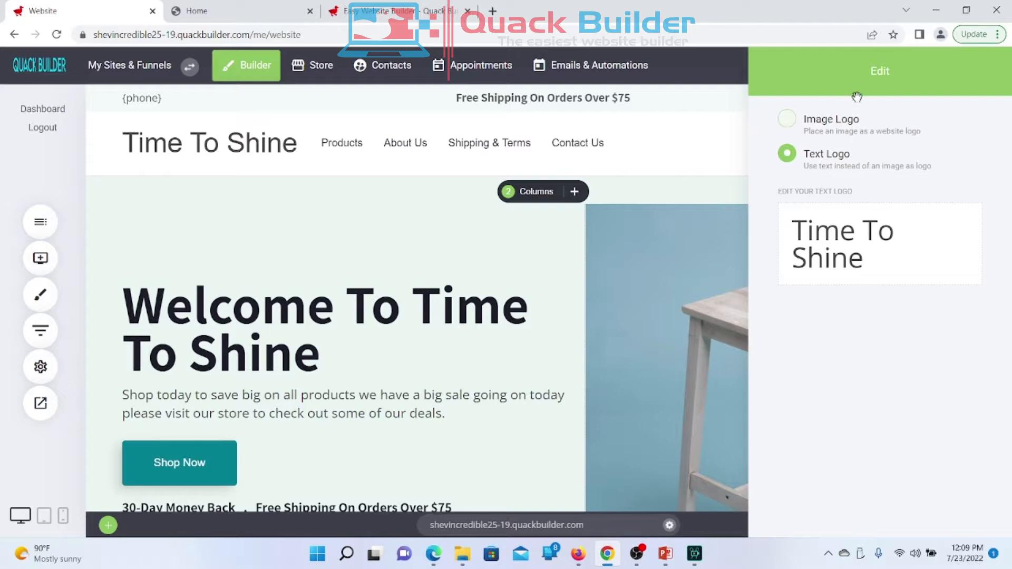
{"action": "left_click_drag", "start_coordinate": [856, 97], "coordinate": [450, 154]}
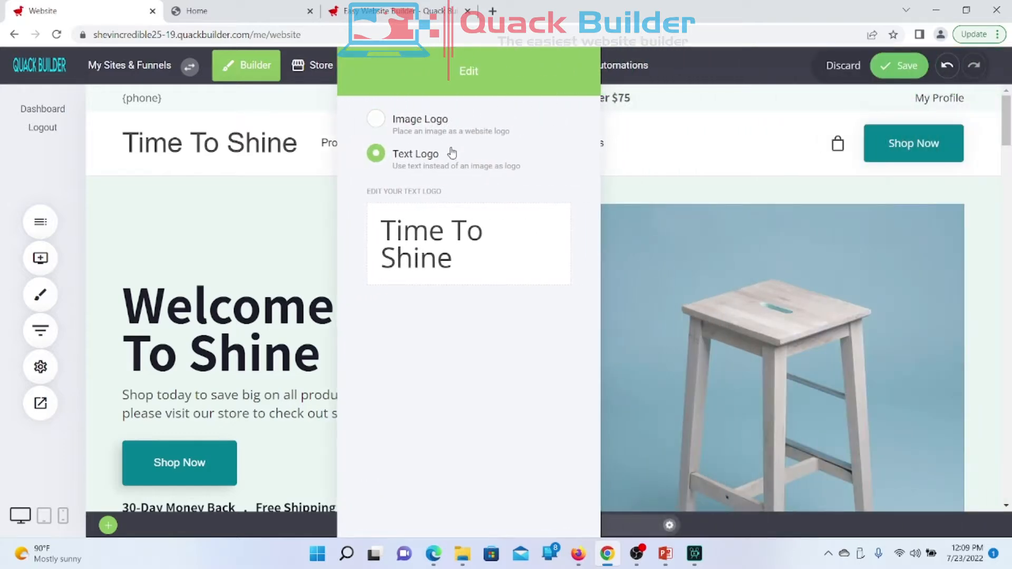
{"action": "left_click", "coordinate": [376, 119]}
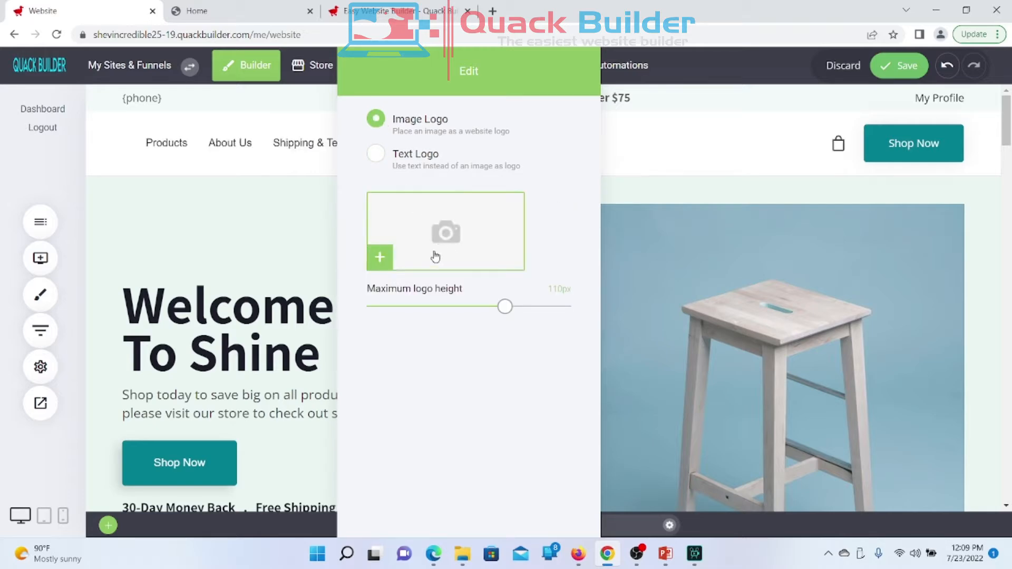
{"action": "left_click", "coordinate": [414, 224]}
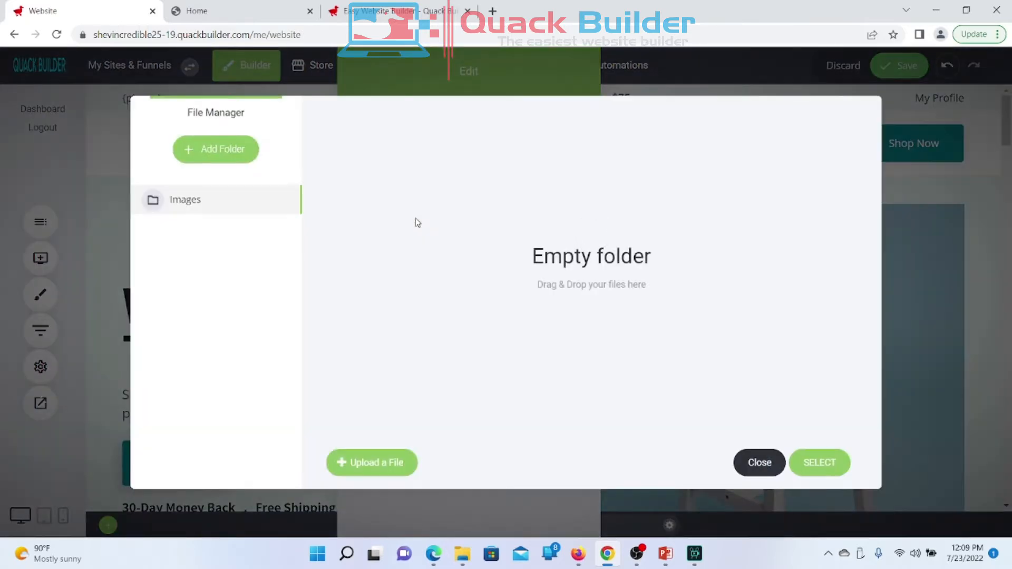
{"action": "left_click", "coordinate": [764, 463]}
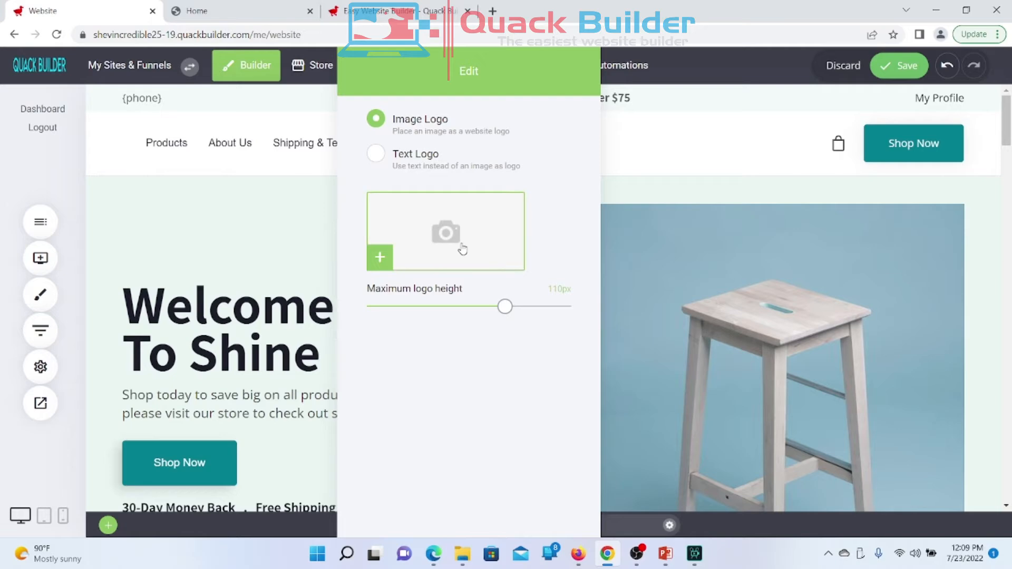
{"action": "left_click", "coordinate": [380, 154]}
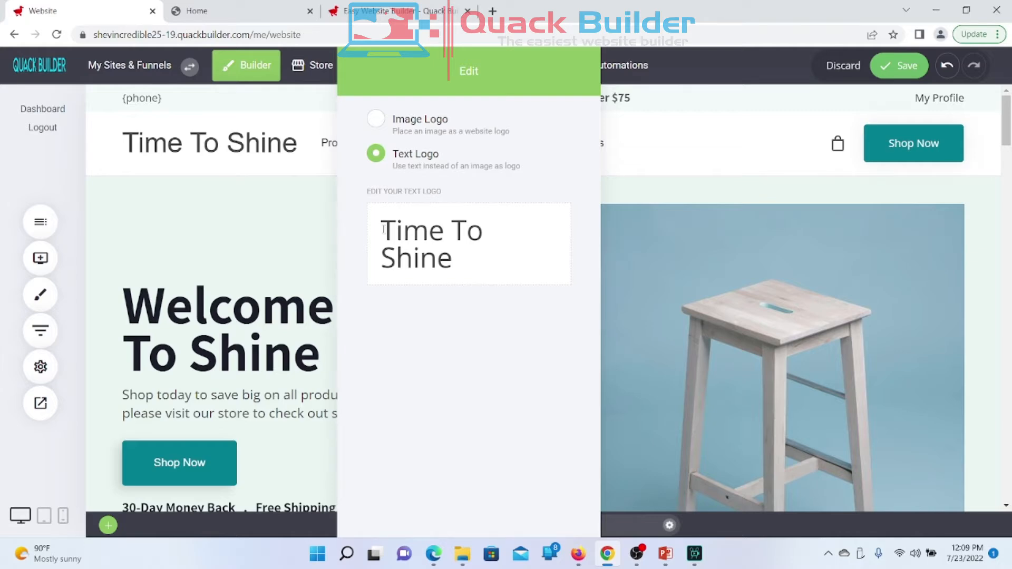
Step: Make the word 'Time' in the header logo bold
{"action": "left_click", "coordinate": [442, 237]}
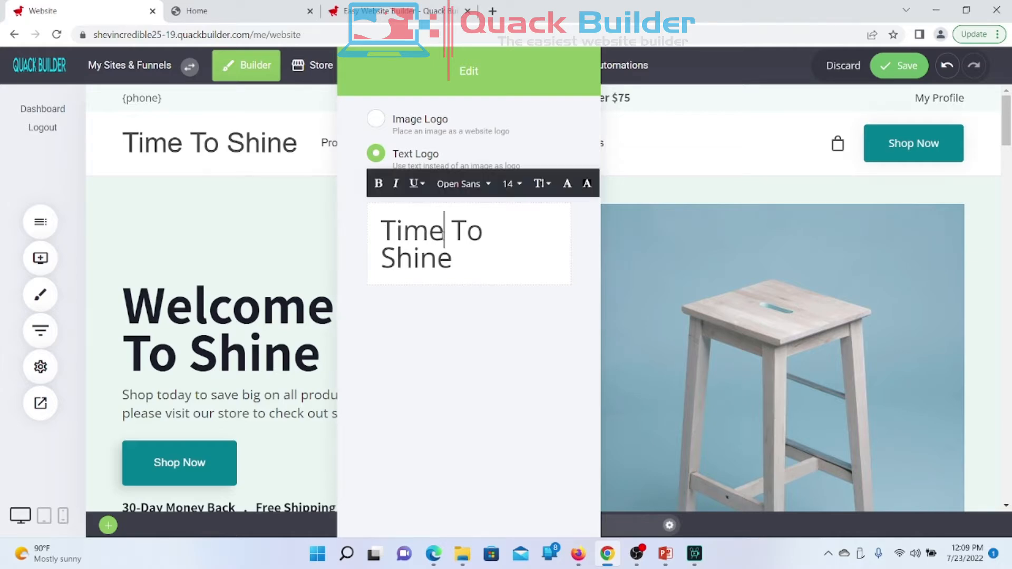
{"action": "left_click_drag", "start_coordinate": [441, 237], "coordinate": [363, 230]}
{"action": "left_click", "coordinate": [378, 184]}
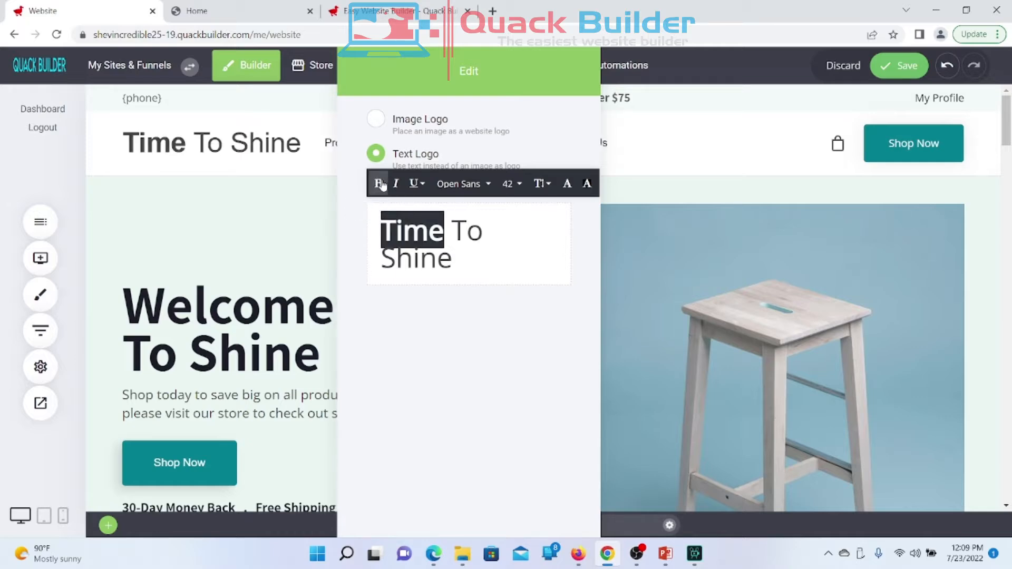
{"action": "left_click", "coordinate": [486, 243]}
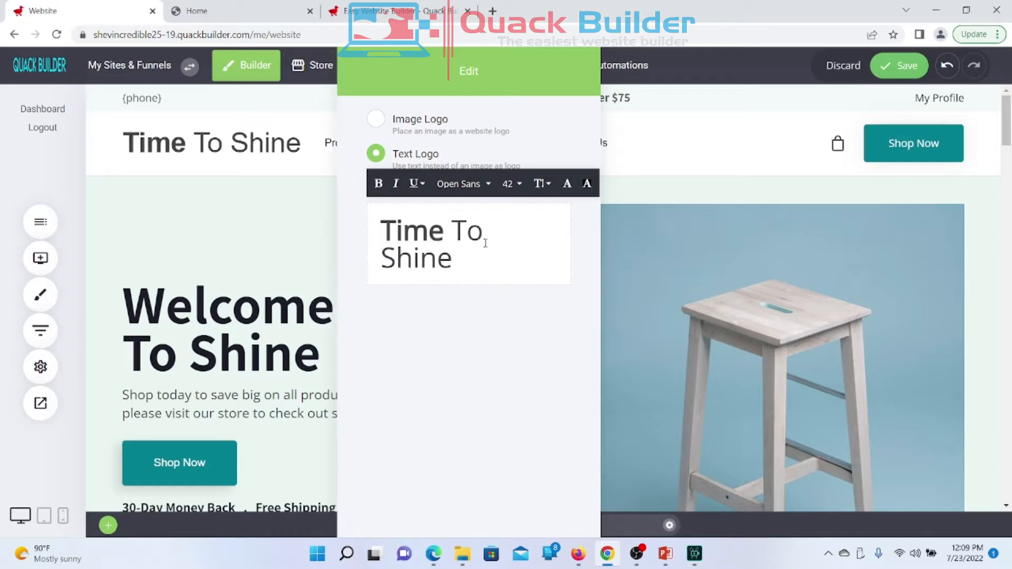
Step: Colour the word 'Shine' teal #00A896 and make it bold
{"action": "left_click_drag", "start_coordinate": [382, 258], "coordinate": [456, 263]}
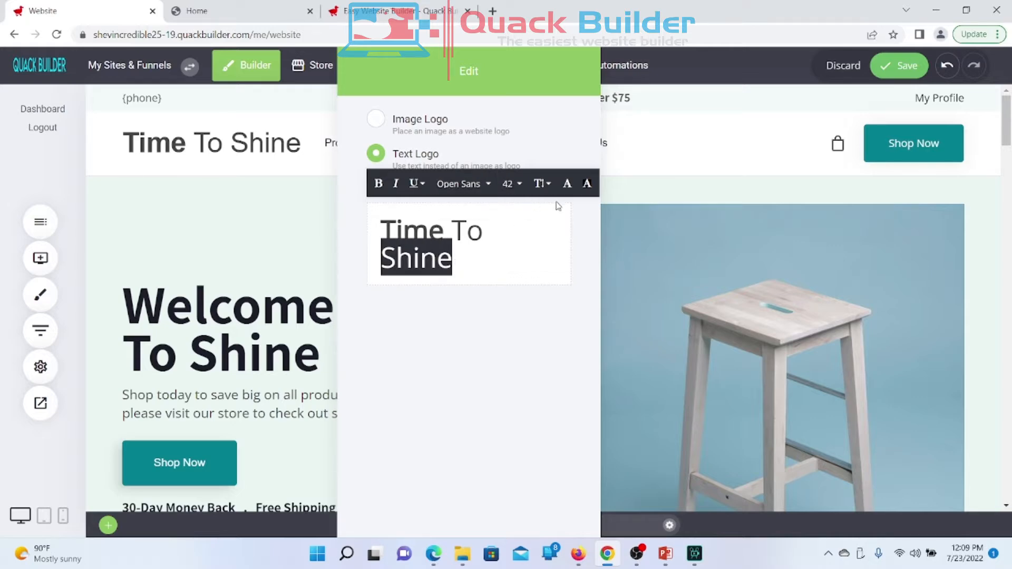
{"action": "left_click", "coordinate": [568, 184]}
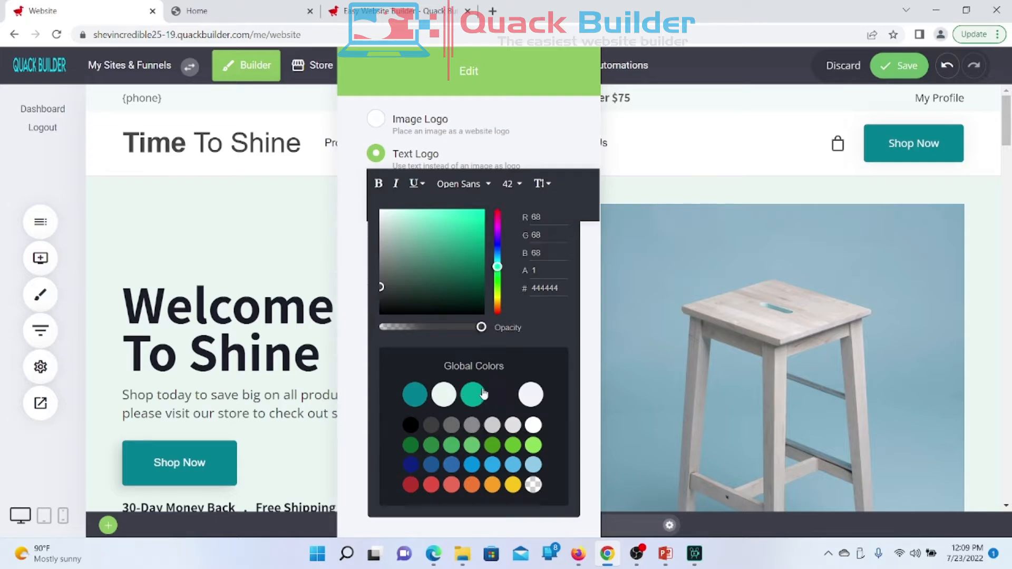
{"action": "left_click", "coordinate": [476, 397]}
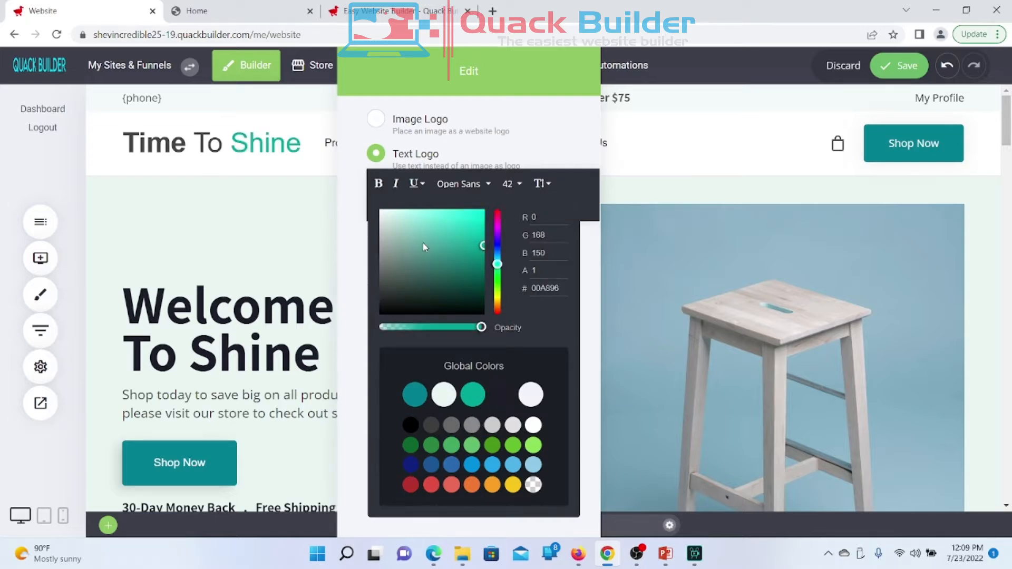
{"action": "left_click", "coordinate": [344, 200]}
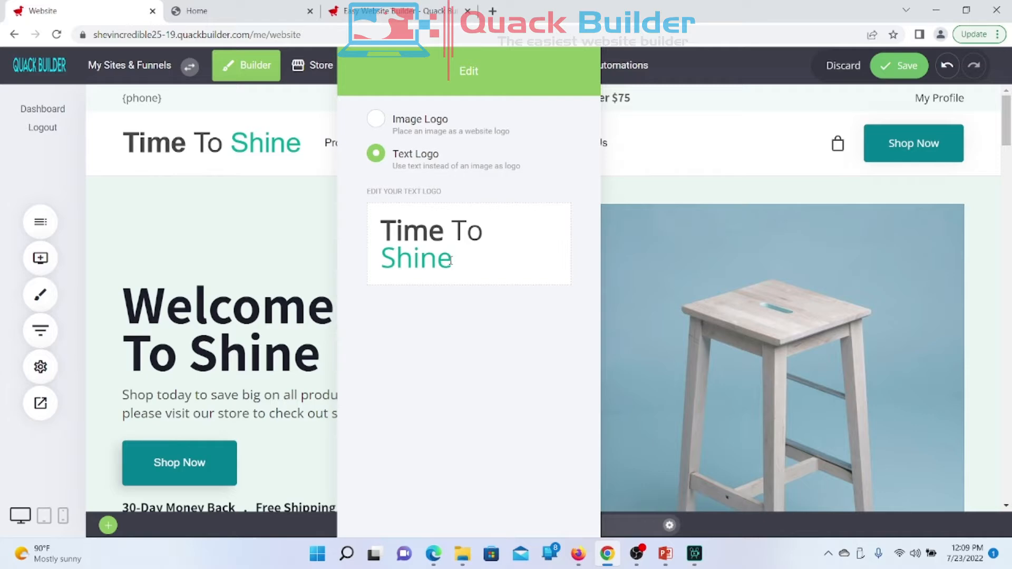
{"action": "left_click_drag", "start_coordinate": [451, 260], "coordinate": [385, 259]}
{"action": "left_click", "coordinate": [379, 184]}
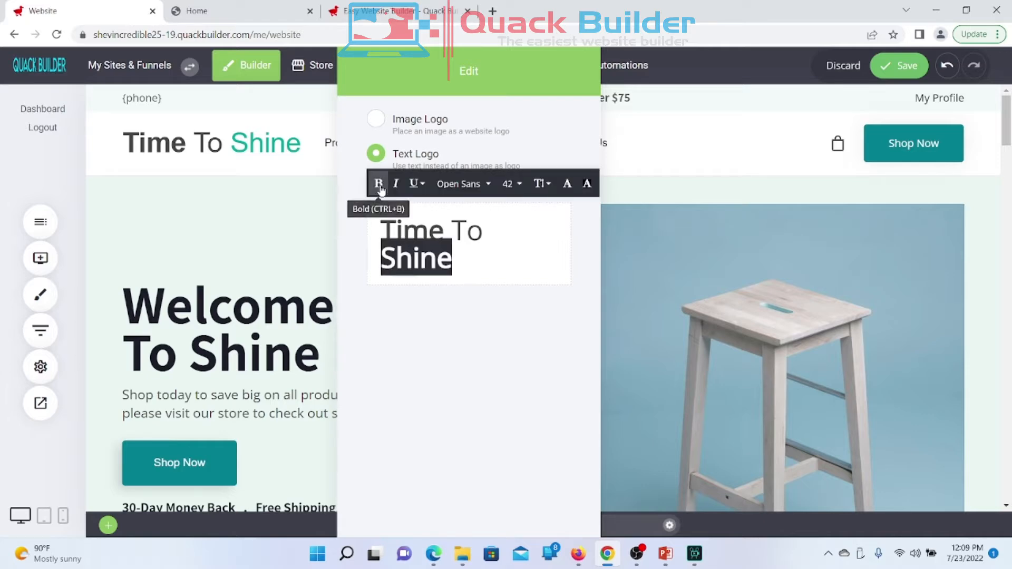
{"action": "left_click", "coordinate": [437, 339]}
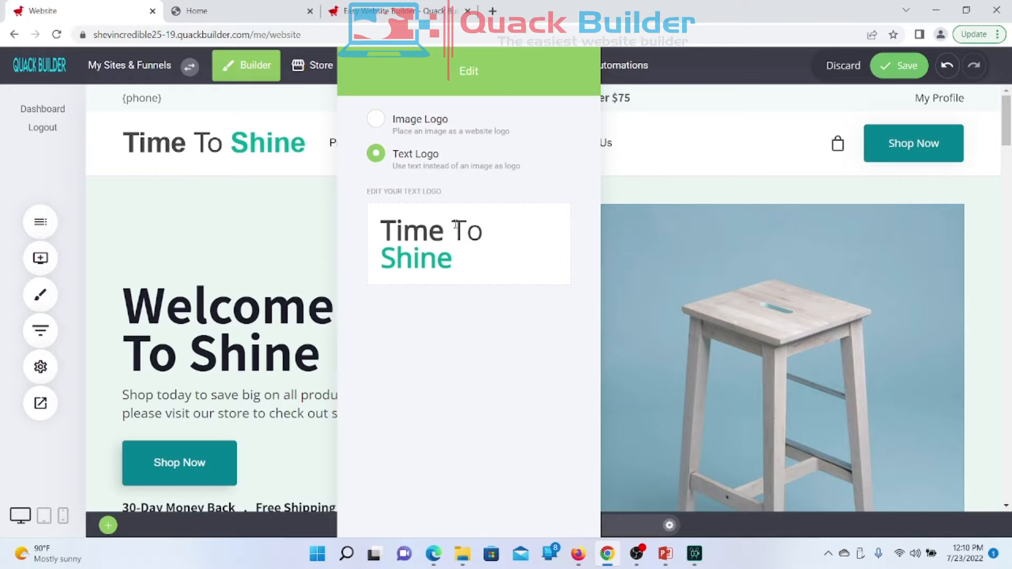
Step: Set the word 'To' in Courier New after trying Times New Roman
{"action": "left_click_drag", "start_coordinate": [454, 224], "coordinate": [488, 226]}
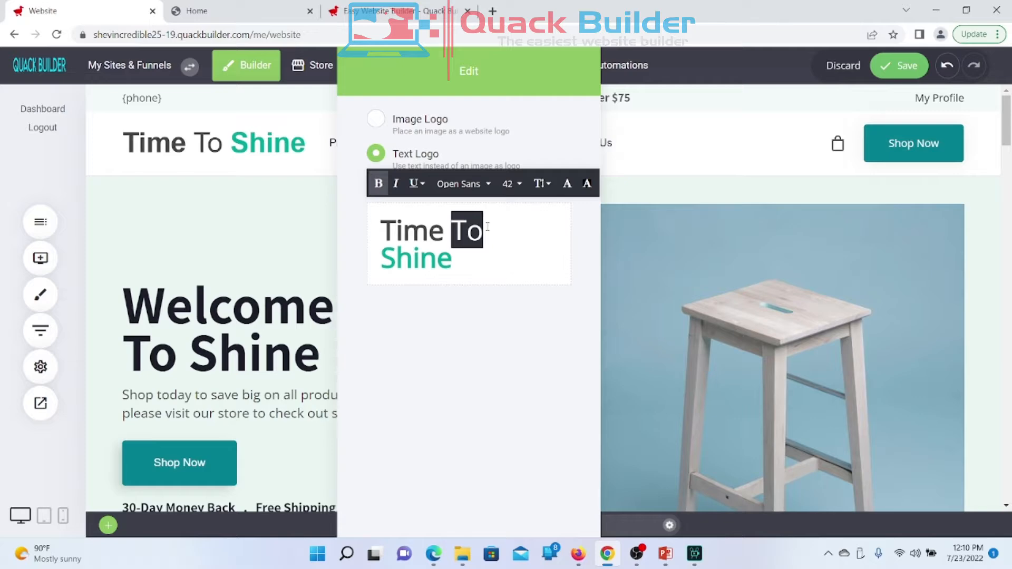
{"action": "left_click", "coordinate": [478, 184]}
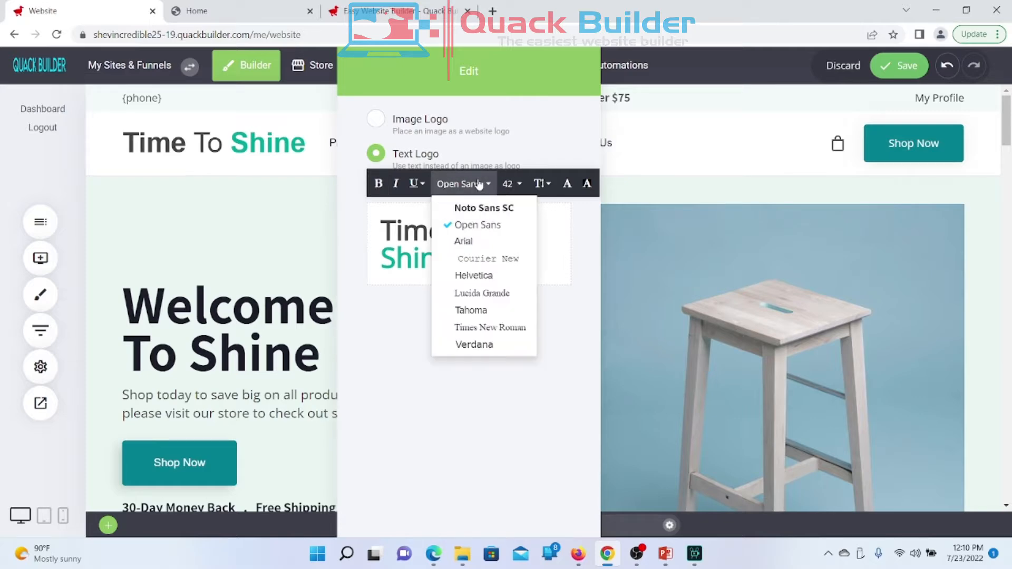
{"action": "left_click", "coordinate": [492, 328]}
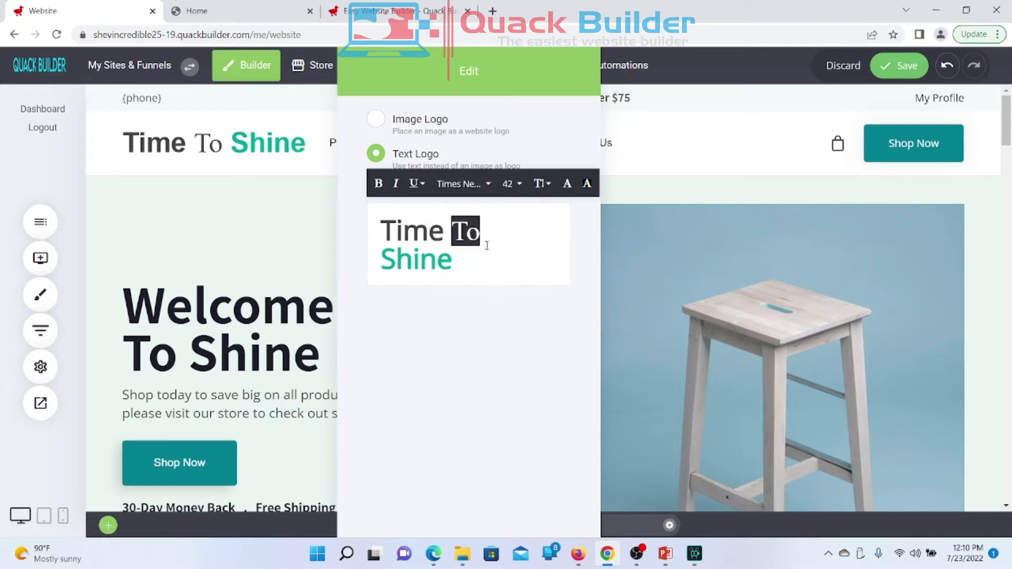
{"action": "left_click", "coordinate": [467, 183]}
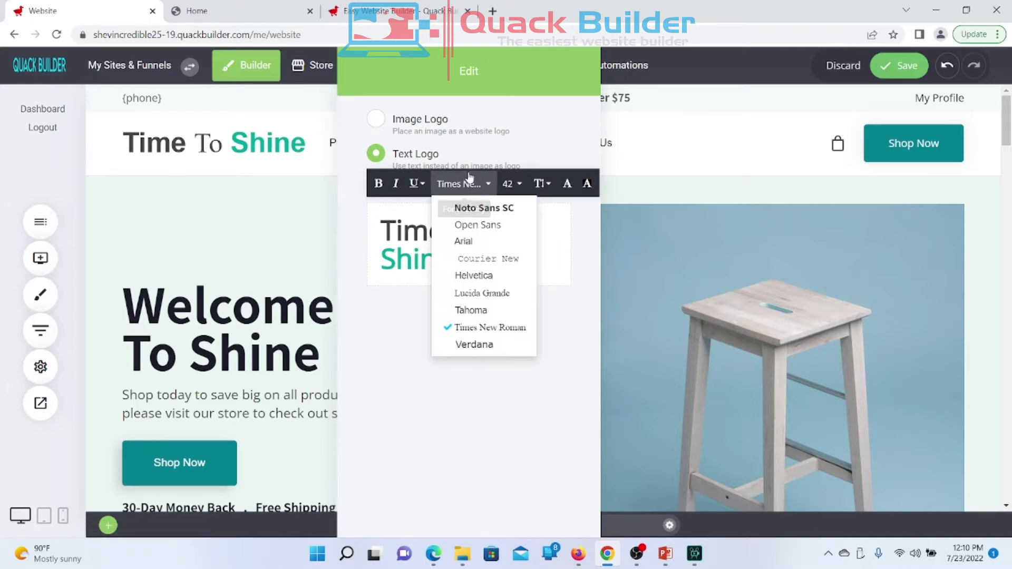
{"action": "left_click", "coordinate": [461, 259]}
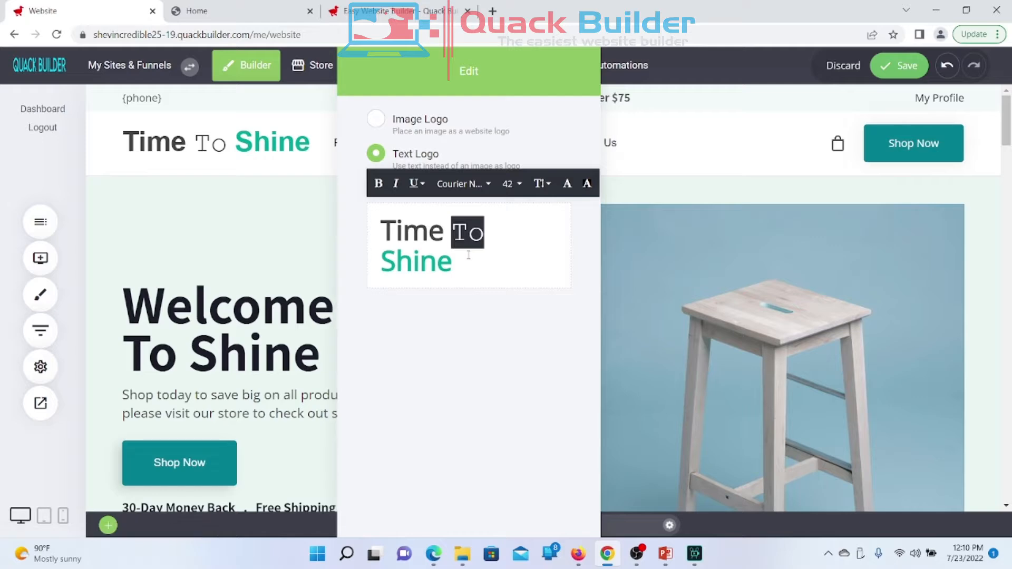
{"action": "left_click", "coordinate": [340, 285]}
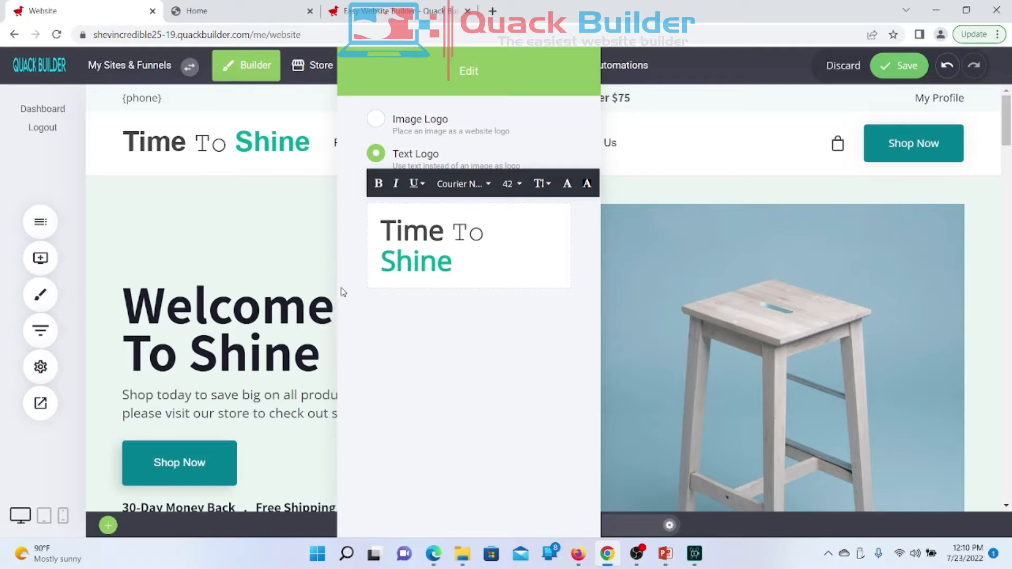
{"action": "left_click", "coordinate": [290, 287]}
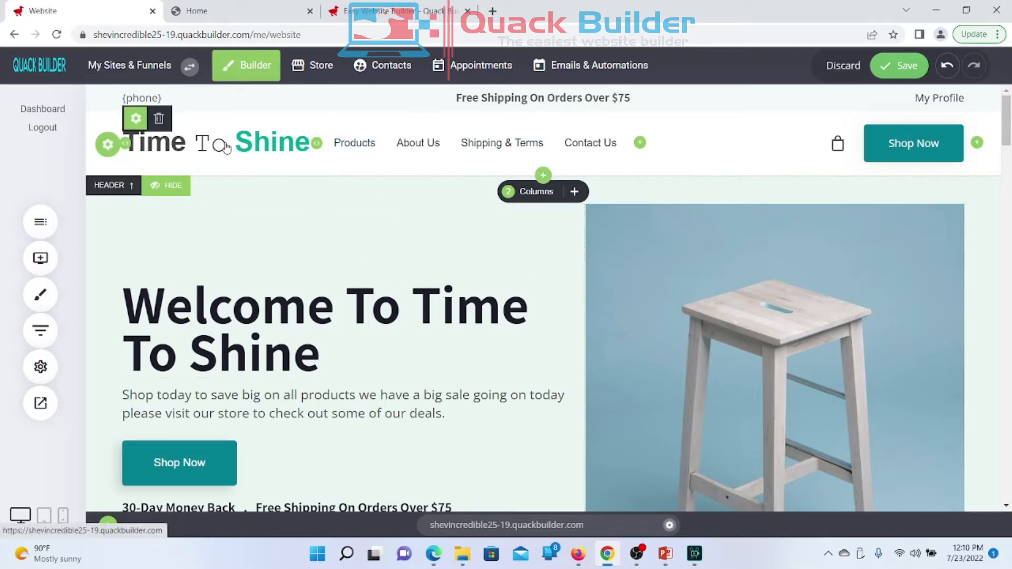
Step: Try teal, darker teal and black on the word 'Time', then pick a custom shade
{"action": "left_click", "coordinate": [136, 118]}
{"action": "left_click_drag", "start_coordinate": [855, 232], "coordinate": [786, 226]}
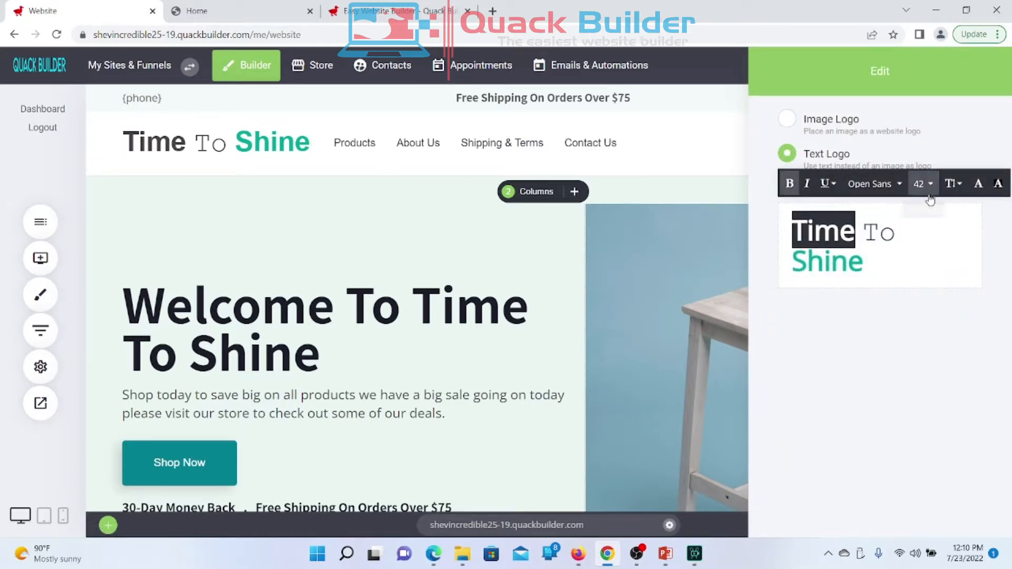
{"action": "left_click", "coordinate": [980, 191]}
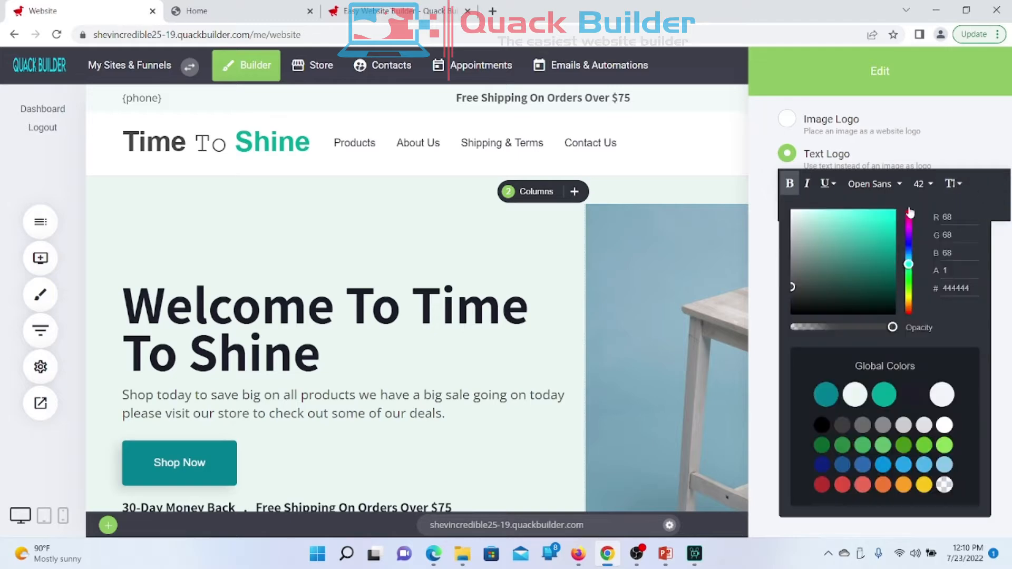
{"action": "left_click", "coordinate": [889, 403]}
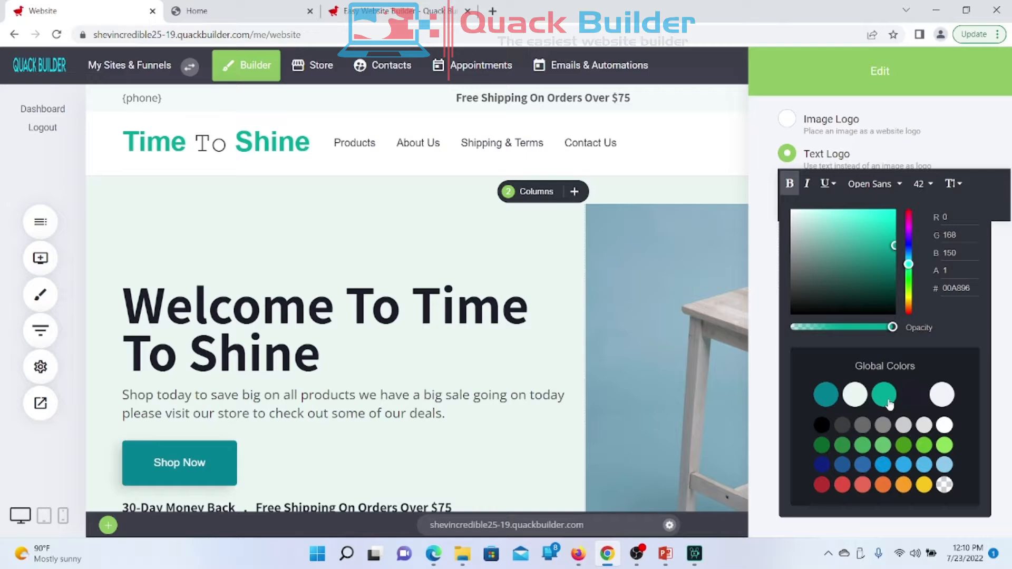
{"action": "left_click", "coordinate": [829, 396]}
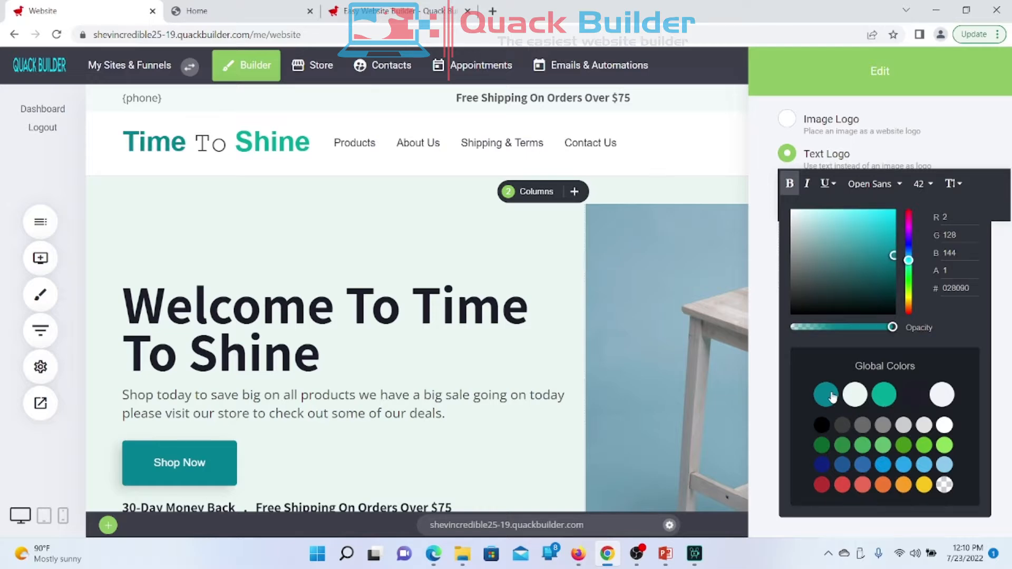
{"action": "left_click", "coordinate": [824, 427]}
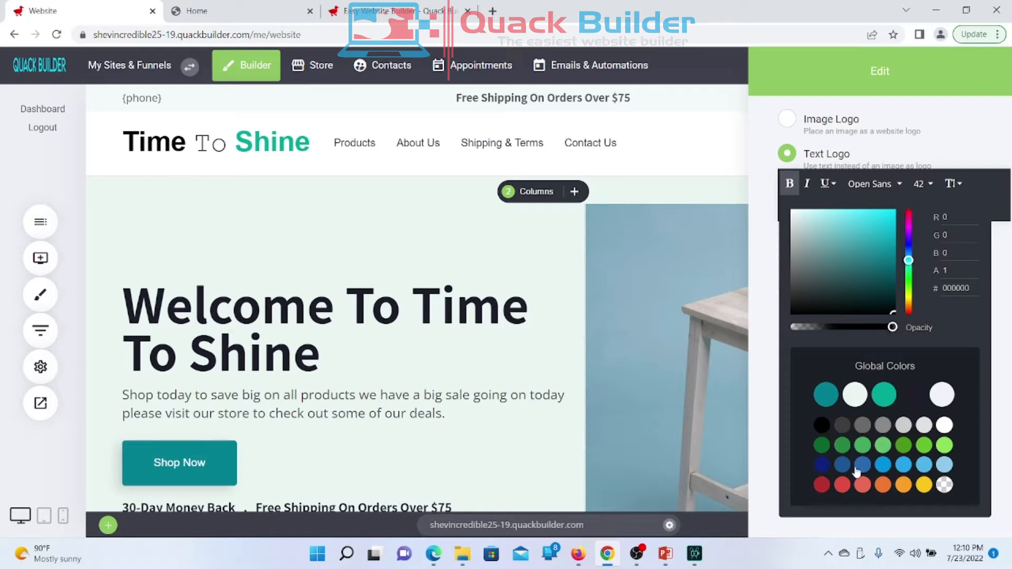
{"action": "left_click_drag", "start_coordinate": [894, 311], "coordinate": [885, 251]}
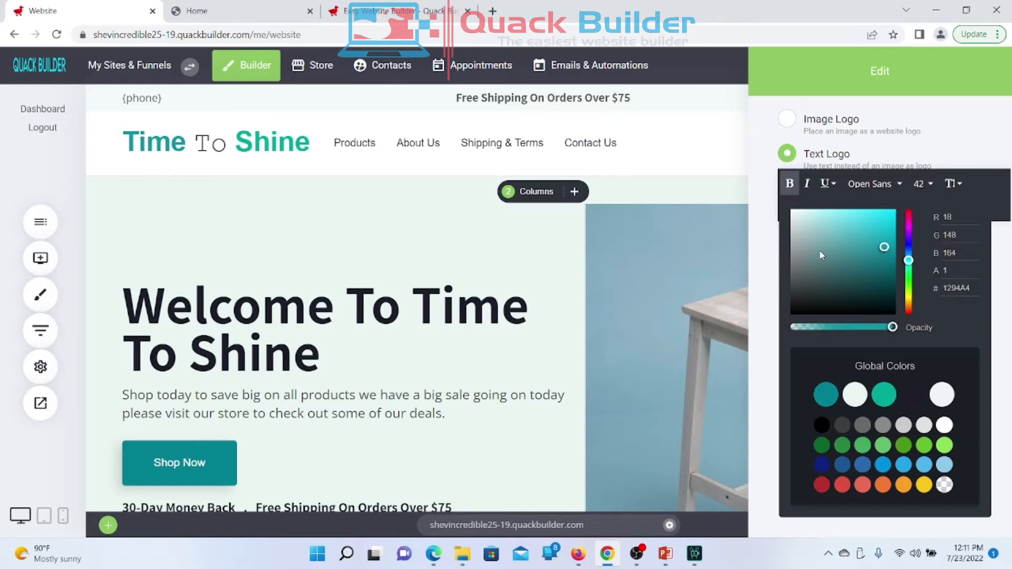
{"action": "left_click", "coordinate": [767, 253]}
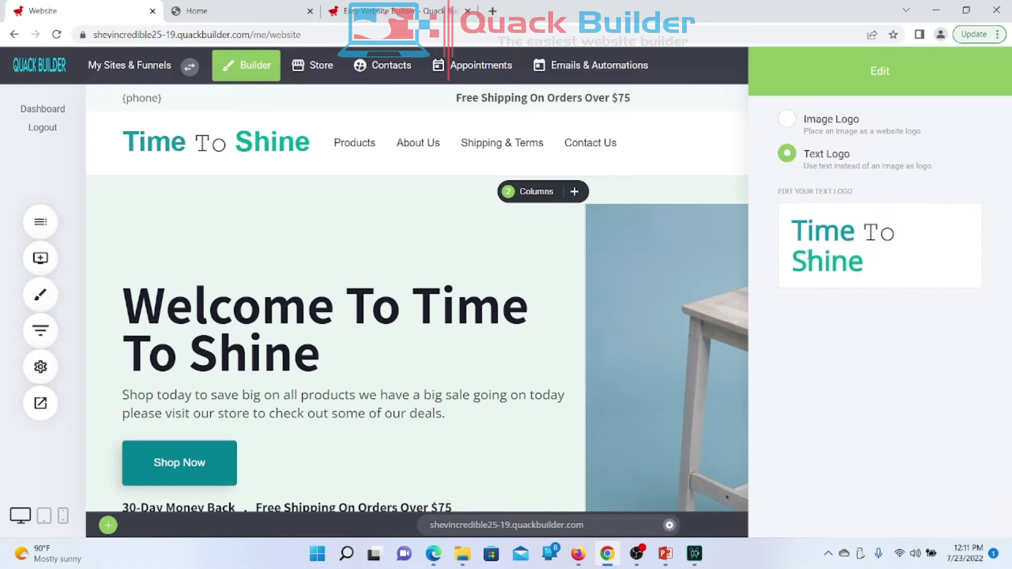
Step: Make 'Shine' a lighter teal, 00A896 at about 74% opacity
{"action": "left_click", "coordinate": [822, 262]}
{"action": "left_click_drag", "start_coordinate": [863, 265], "coordinate": [783, 268]}
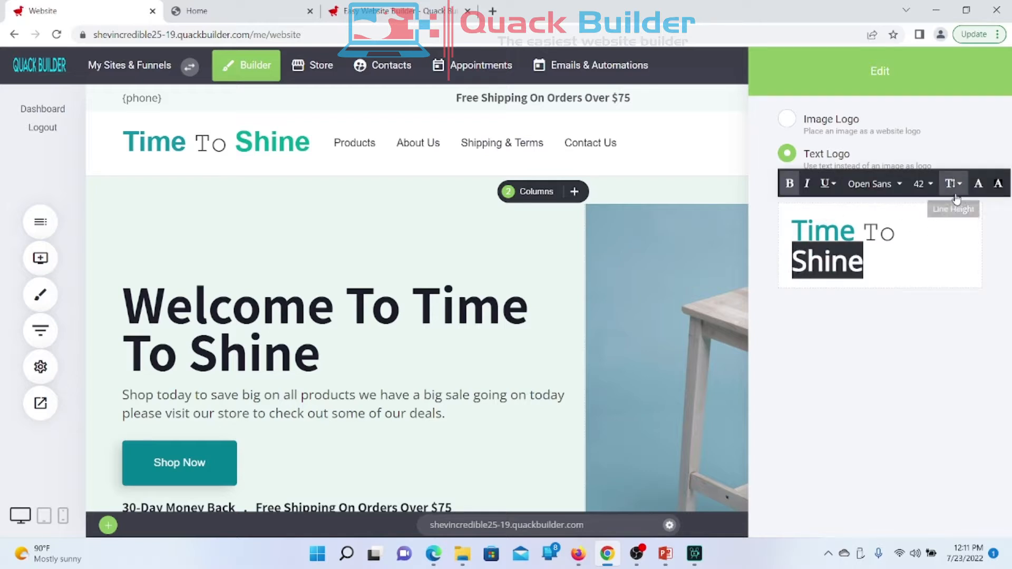
{"action": "left_click", "coordinate": [977, 184]}
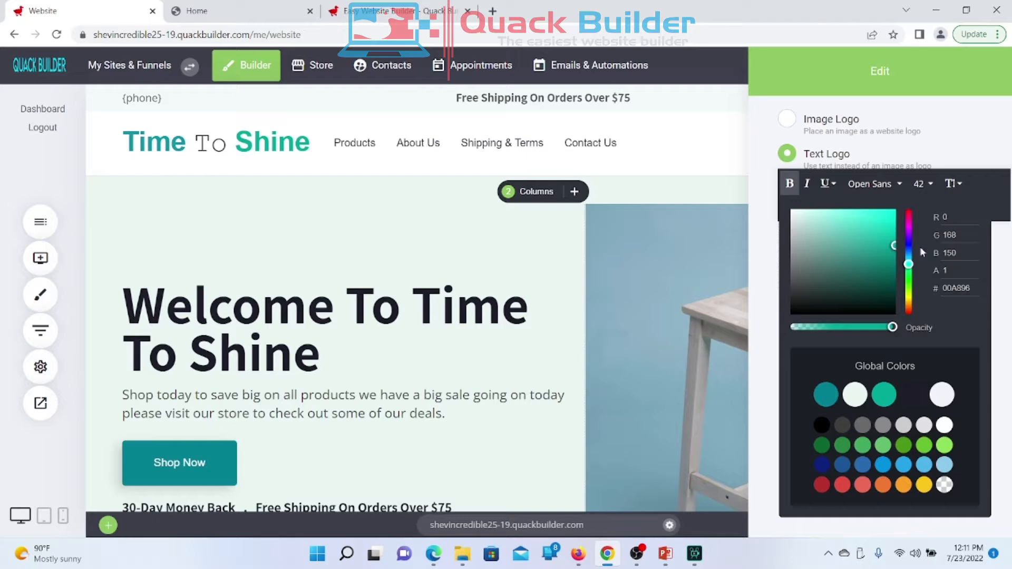
{"action": "left_click_drag", "start_coordinate": [892, 327], "coordinate": [869, 336]}
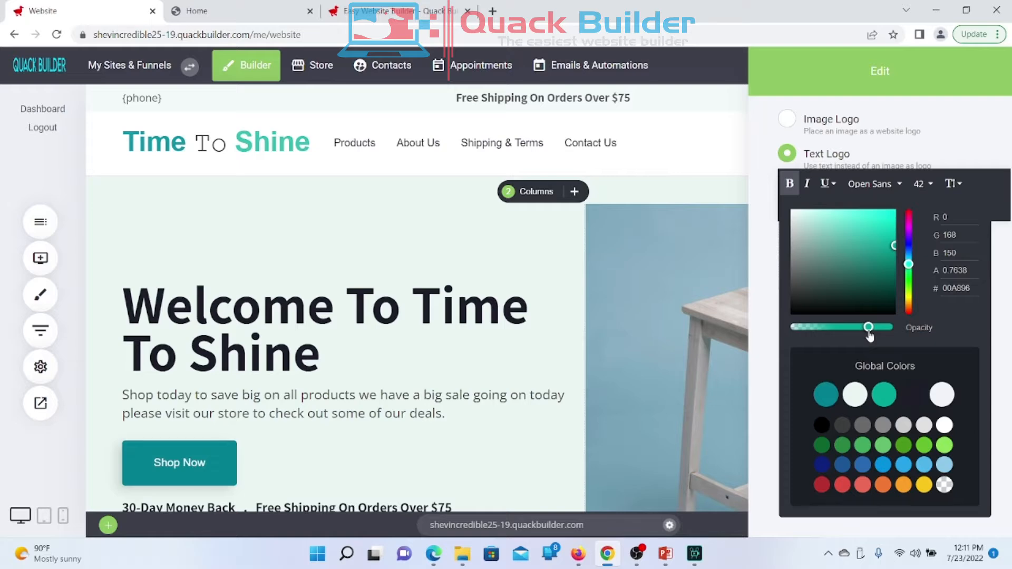
{"action": "left_click_drag", "start_coordinate": [870, 336], "coordinate": [867, 336]}
{"action": "left_click", "coordinate": [551, 301]}
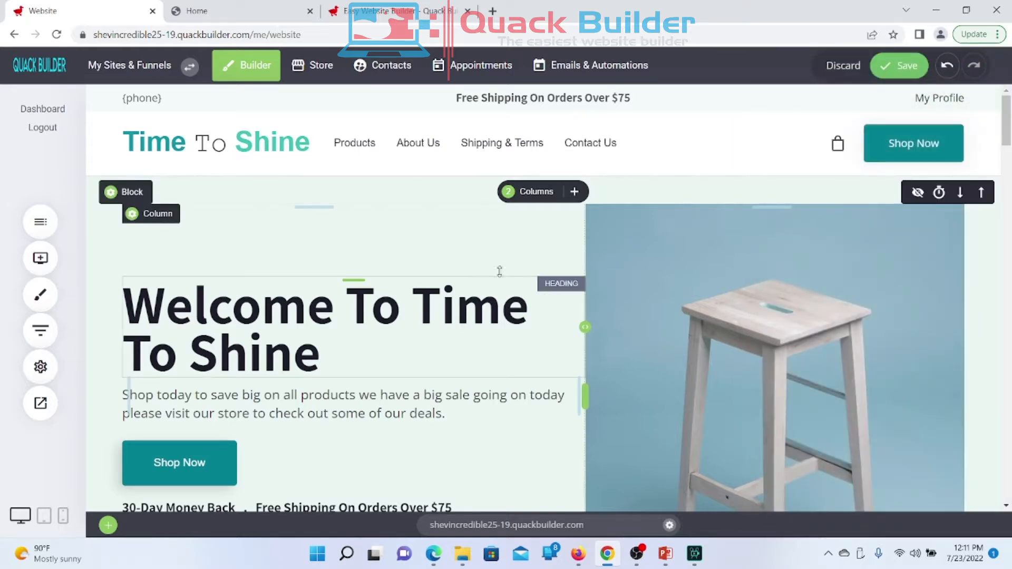
Step: Save, then open the website preview in a new tab and scroll the live homepage
{"action": "left_click", "coordinate": [902, 65]}
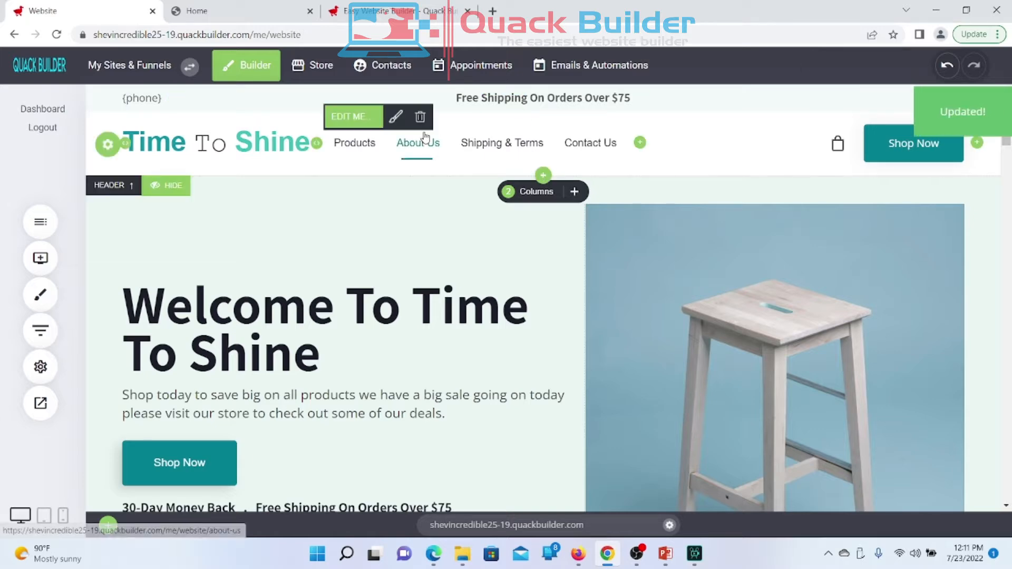
{"action": "left_click", "coordinate": [40, 404]}
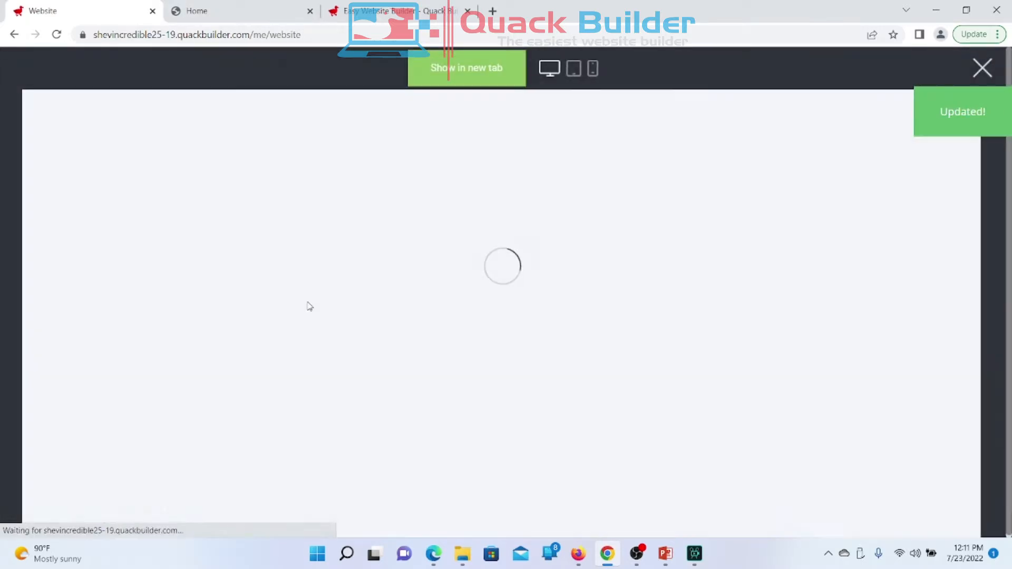
{"action": "left_click", "coordinate": [463, 74]}
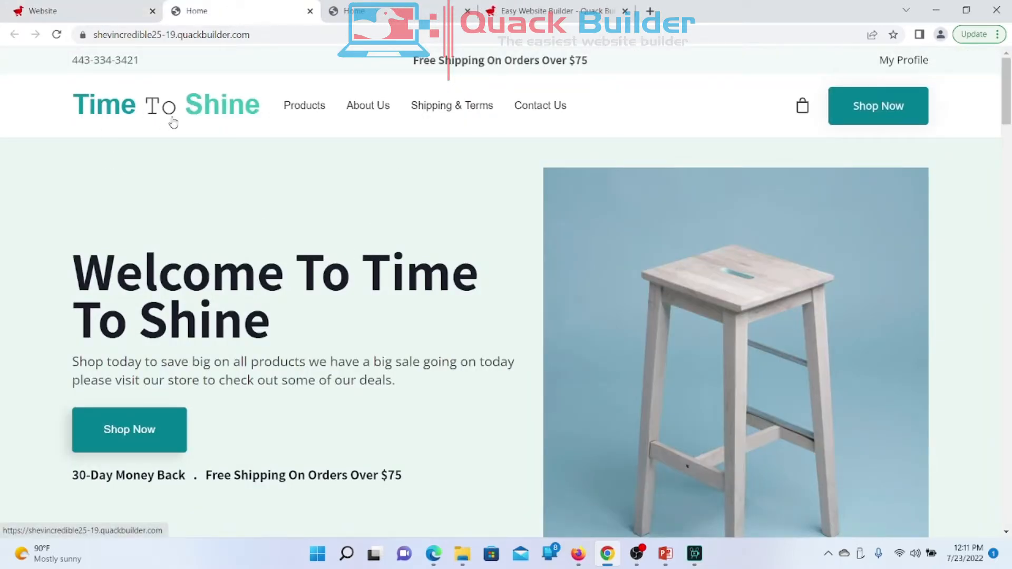
{"action": "scroll", "coordinate": [253, 132], "scroll_direction": "down", "scroll_amount": 12}
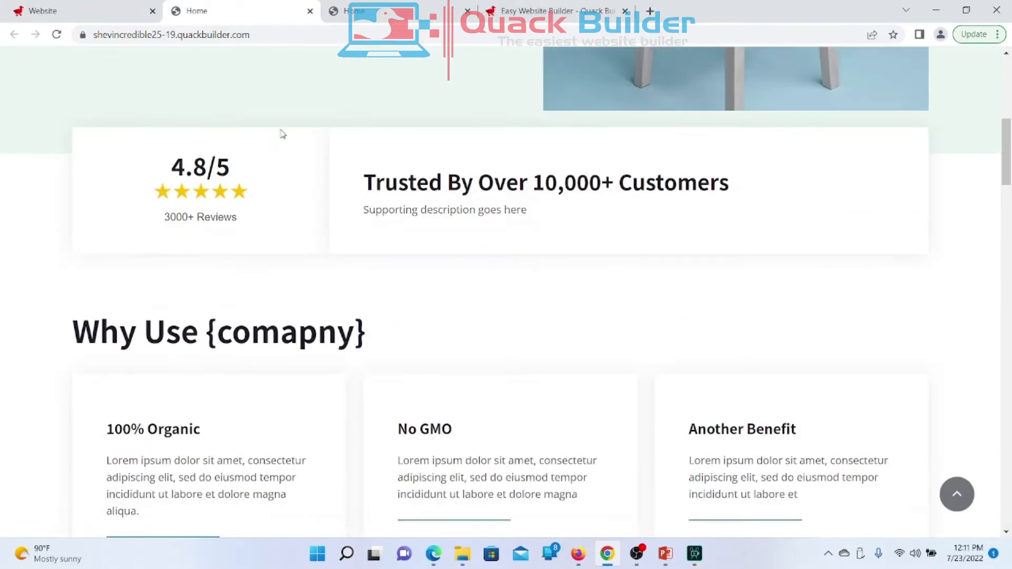
{"action": "scroll", "coordinate": [283, 133], "scroll_direction": "up", "scroll_amount": 15}
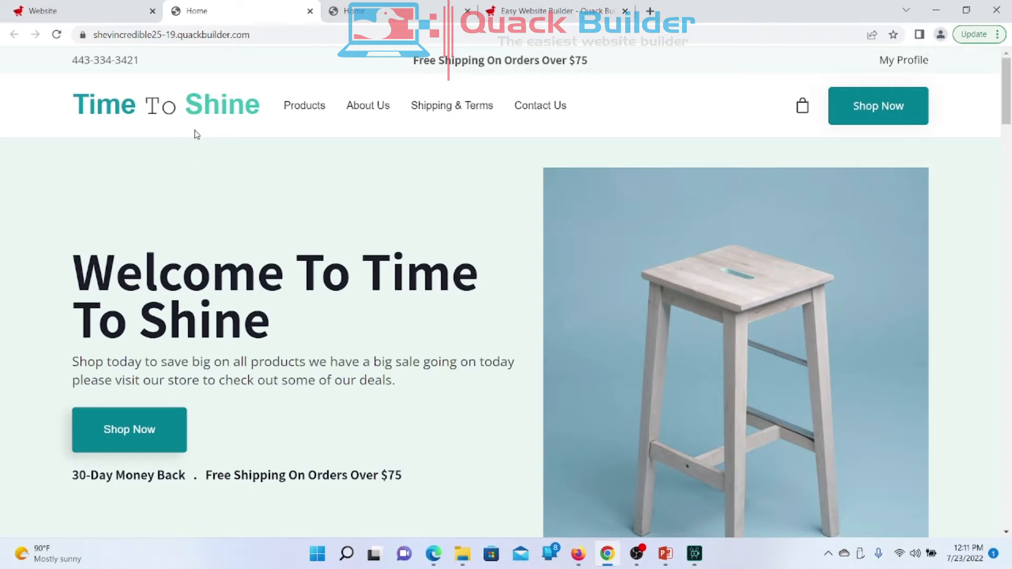
Step: Back in the editor, switch the logo to Image Logo and then back to Text Logo
{"action": "left_click", "coordinate": [115, 13]}
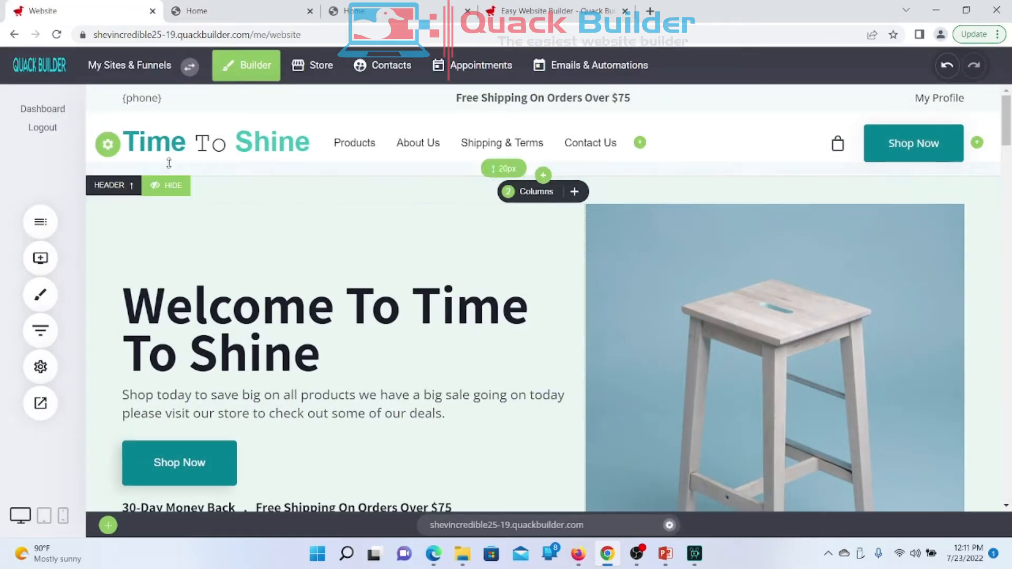
{"action": "left_click", "coordinate": [138, 120]}
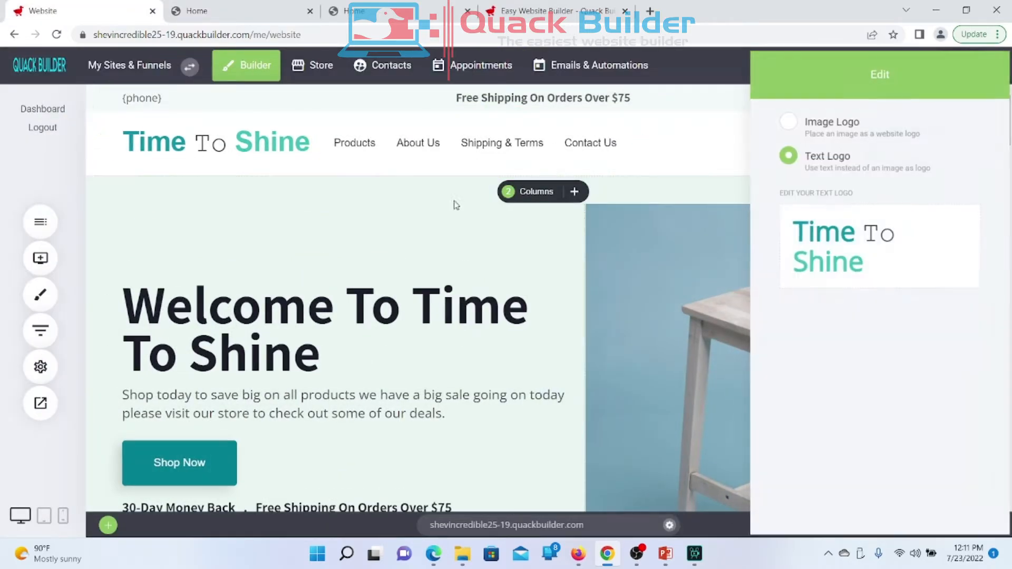
{"action": "left_click", "coordinate": [791, 122]}
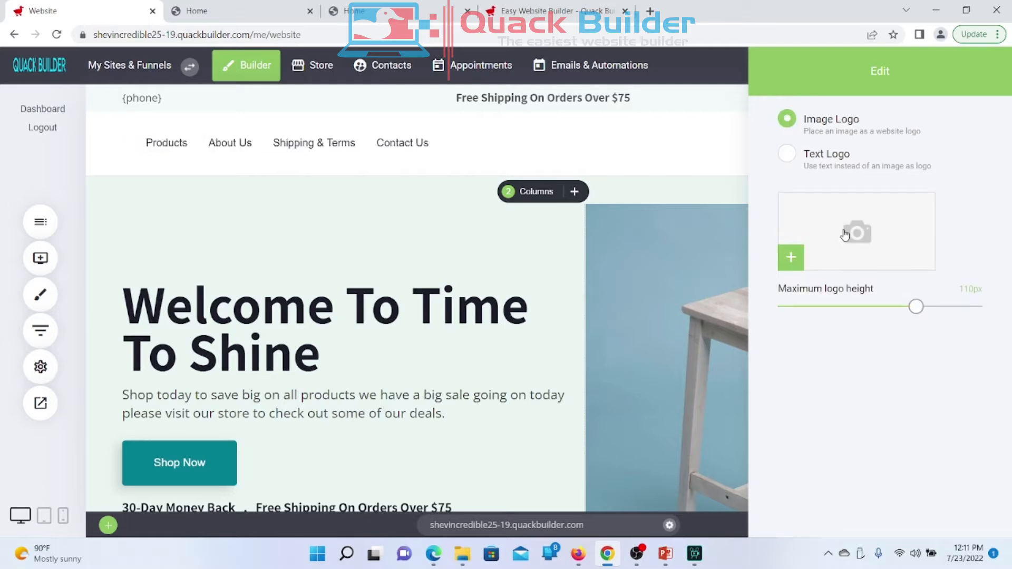
{"action": "left_click", "coordinate": [787, 153]}
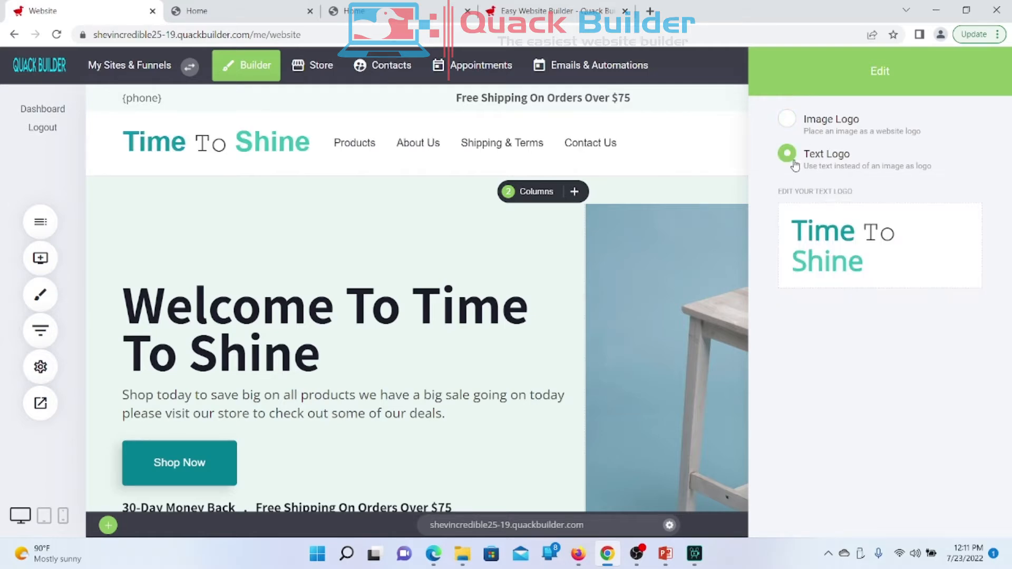
{"action": "left_click", "coordinate": [534, 296]}
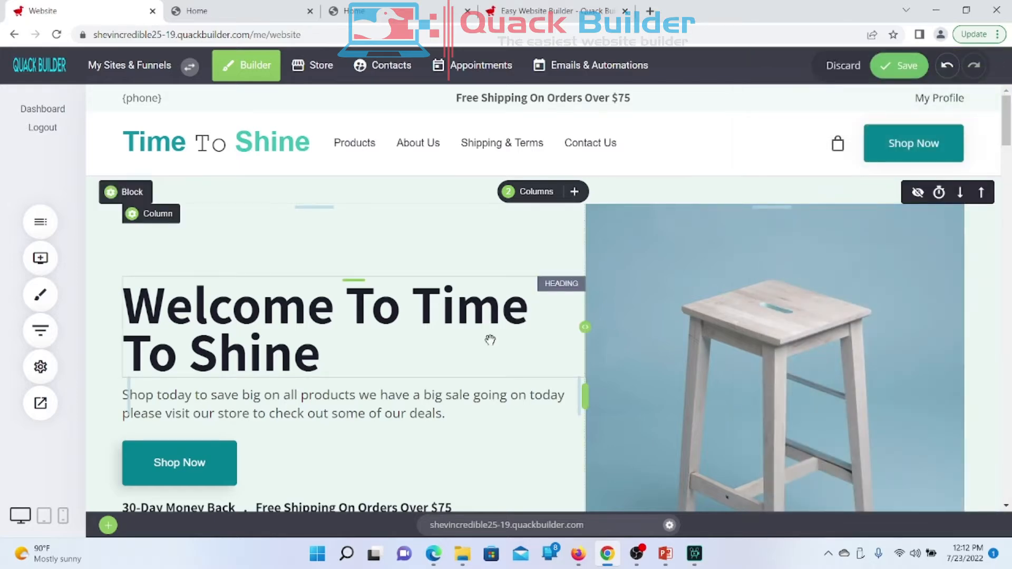
Step: Save the site, then hide the Trusted By reviews block
{"action": "left_click", "coordinate": [903, 64]}
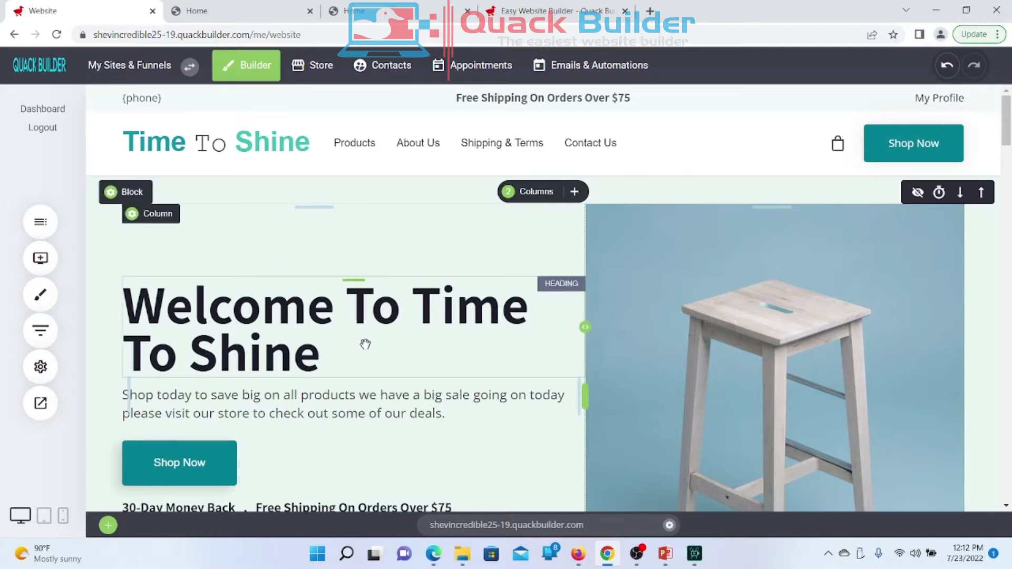
{"action": "scroll", "coordinate": [361, 343], "scroll_direction": "down", "scroll_amount": 3}
{"action": "scroll", "coordinate": [362, 345], "scroll_direction": "up", "scroll_amount": 3}
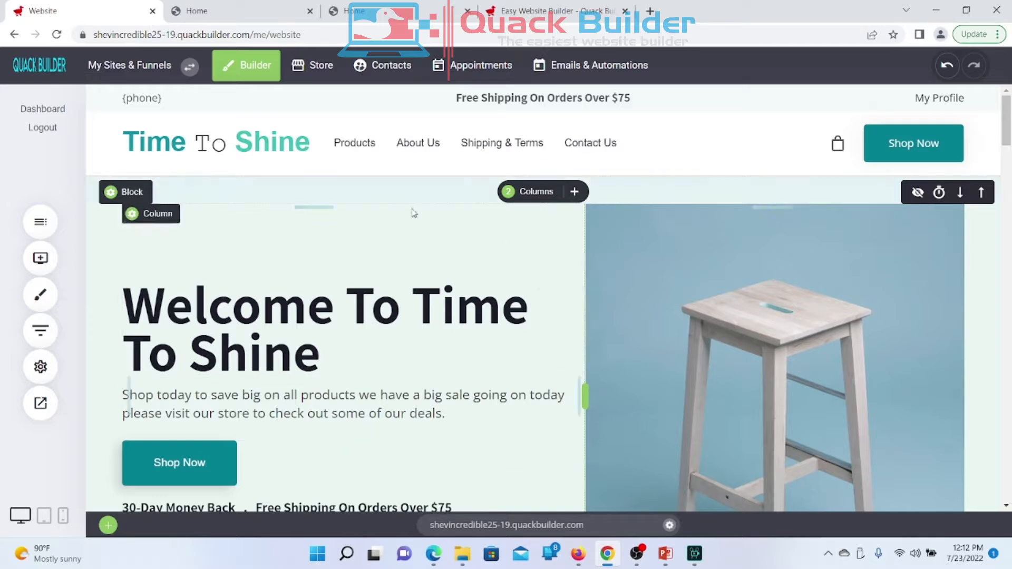
{"action": "scroll", "coordinate": [527, 421], "scroll_direction": "down", "scroll_amount": 5}
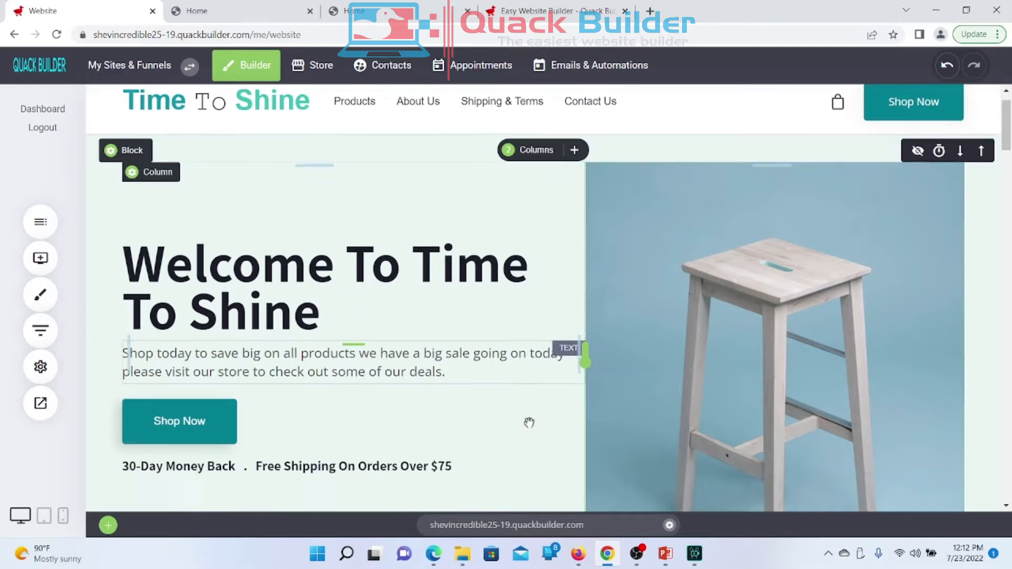
{"action": "scroll", "coordinate": [529, 422], "scroll_direction": "down", "scroll_amount": 5}
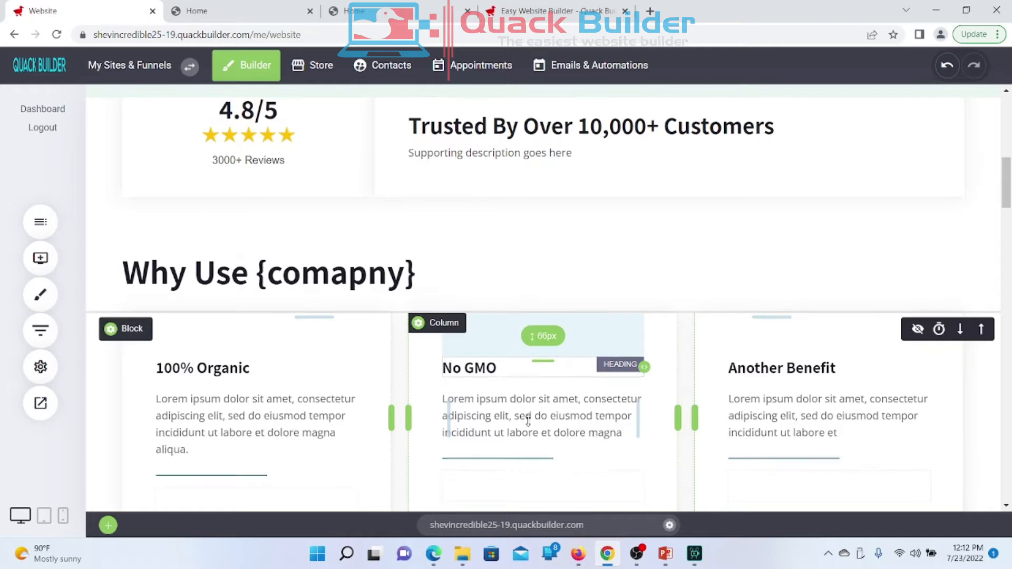
{"action": "scroll", "coordinate": [528, 420], "scroll_direction": "up", "scroll_amount": 2}
{"action": "scroll", "coordinate": [528, 421], "scroll_direction": "up", "scroll_amount": 1}
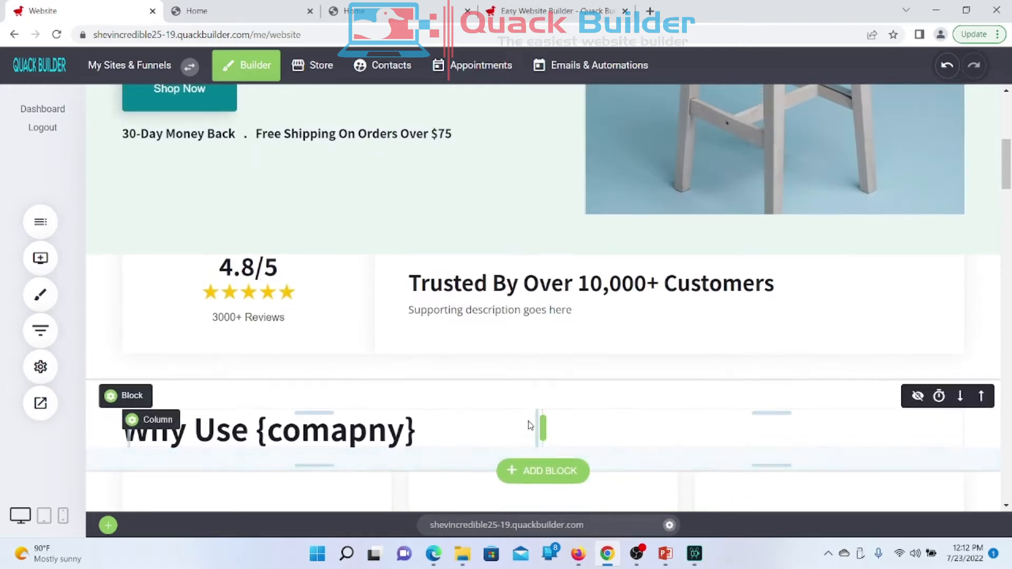
{"action": "mouse_move", "coordinate": [148, 273]}
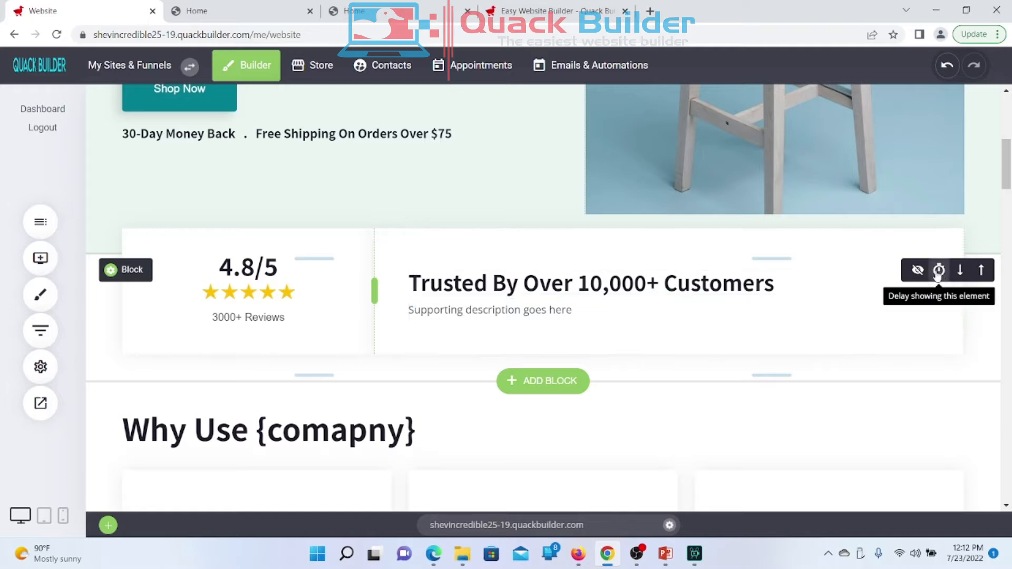
{"action": "left_click", "coordinate": [917, 271]}
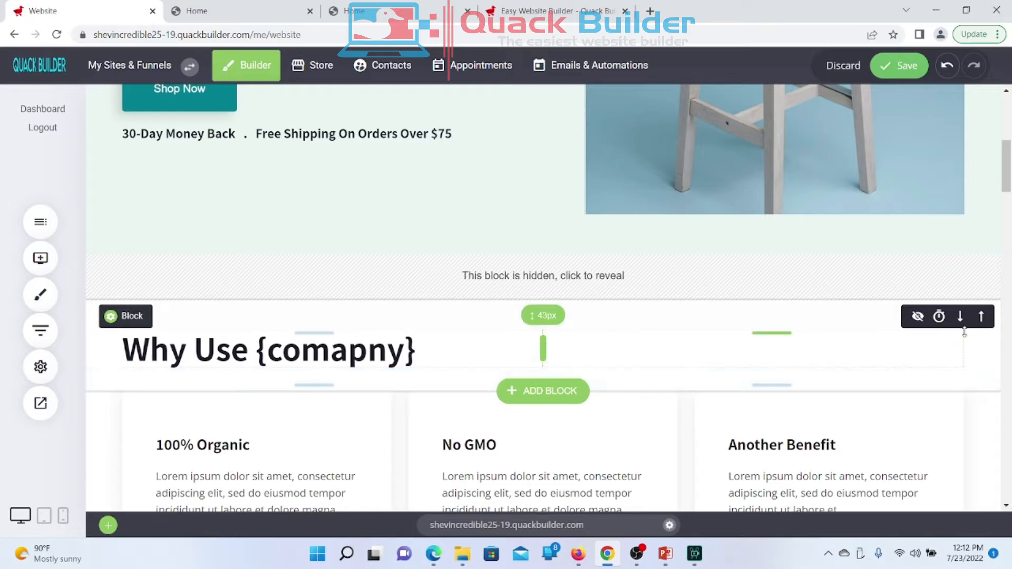
Step: Hide the 'Why Use {comapny}' heading and the benefit cards blocks, then save
{"action": "left_click", "coordinate": [917, 317]}
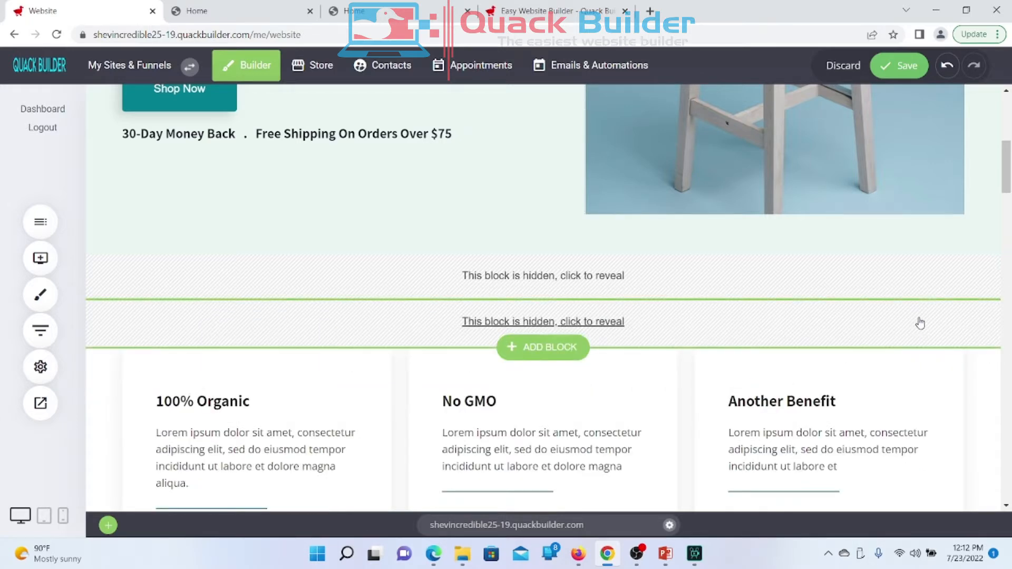
{"action": "scroll", "coordinate": [704, 350], "scroll_direction": "down", "scroll_amount": 4}
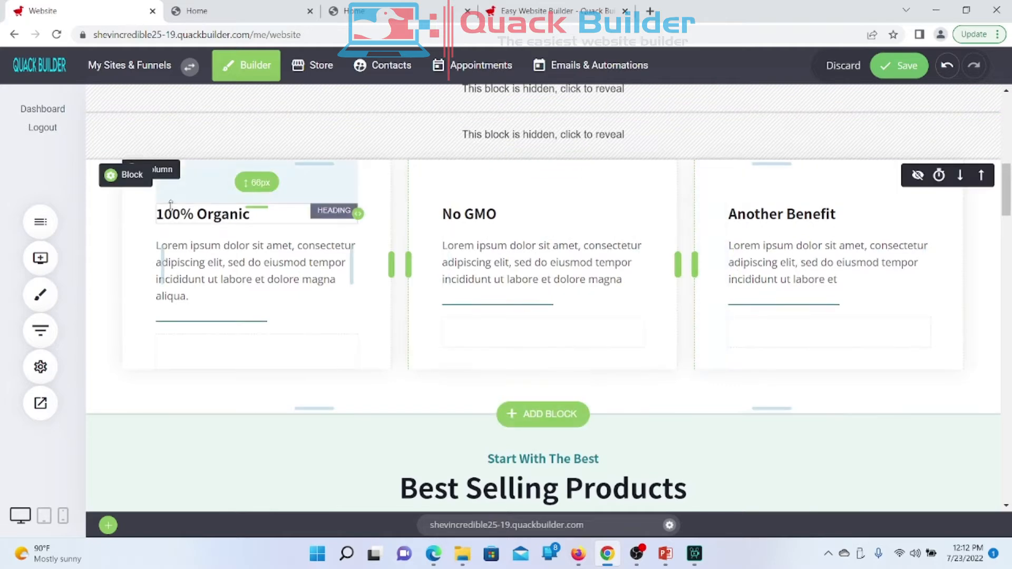
{"action": "left_click", "coordinate": [917, 177]}
{"action": "scroll", "coordinate": [914, 181], "scroll_direction": "up", "scroll_amount": 5}
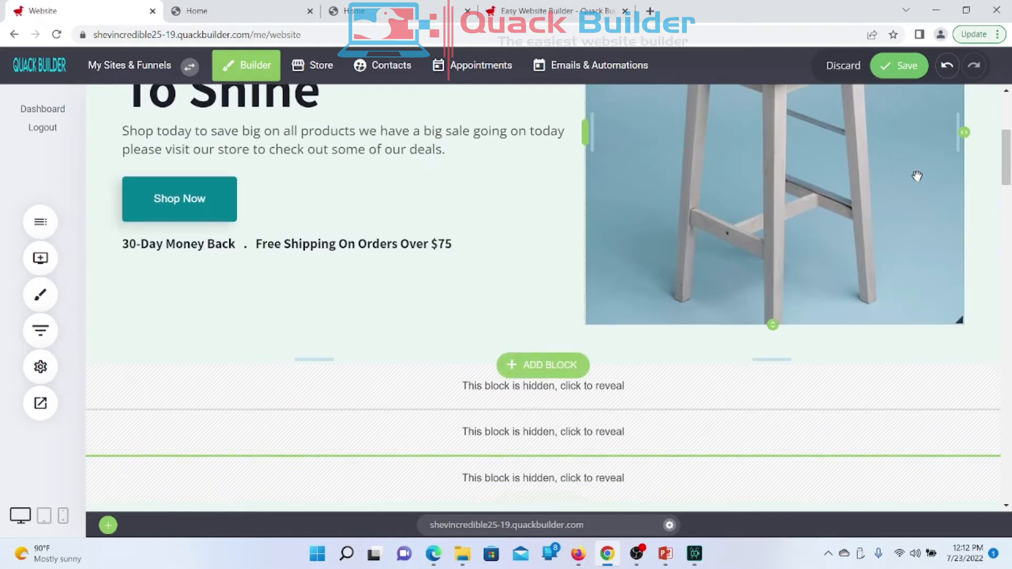
{"action": "left_click", "coordinate": [905, 67]}
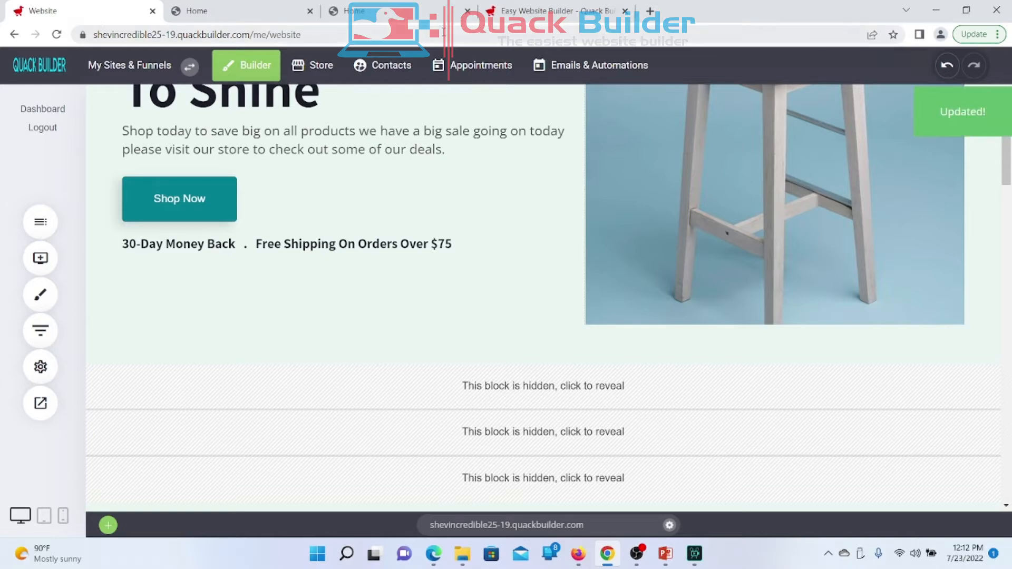
Step: View the live site in a new tab to confirm Best Selling Products follows the hero
{"action": "left_click", "coordinate": [41, 403]}
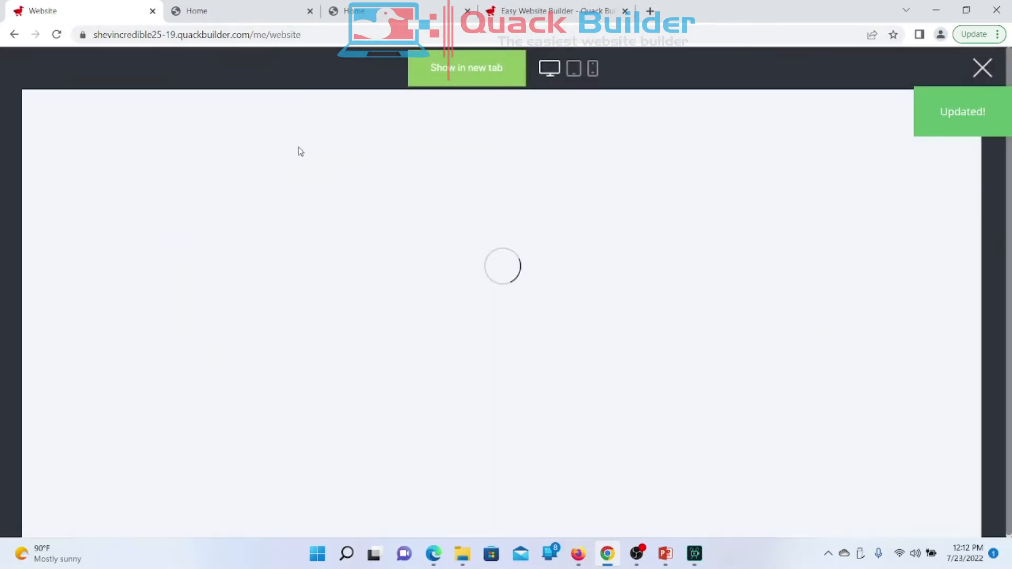
{"action": "left_click", "coordinate": [479, 85]}
{"action": "scroll", "coordinate": [312, 288], "scroll_direction": "down", "scroll_amount": 15}
{"action": "scroll", "coordinate": [314, 293], "scroll_direction": "up", "scroll_amount": 7}
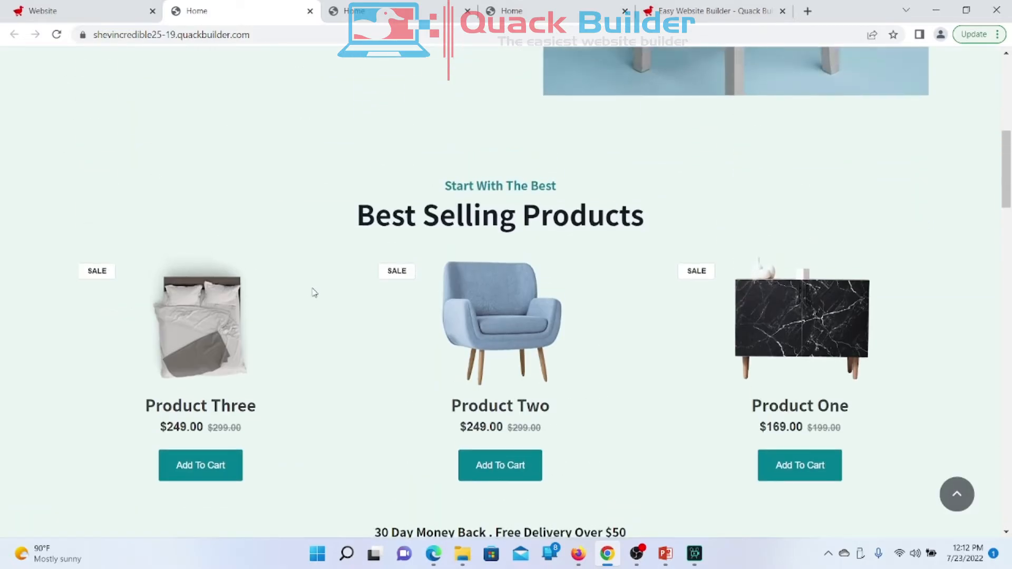
{"action": "scroll", "coordinate": [314, 293], "scroll_direction": "up", "scroll_amount": 6}
{"action": "scroll", "coordinate": [314, 293], "scroll_direction": "down", "scroll_amount": 5}
{"action": "scroll", "coordinate": [314, 293], "scroll_direction": "up", "scroll_amount": 2}
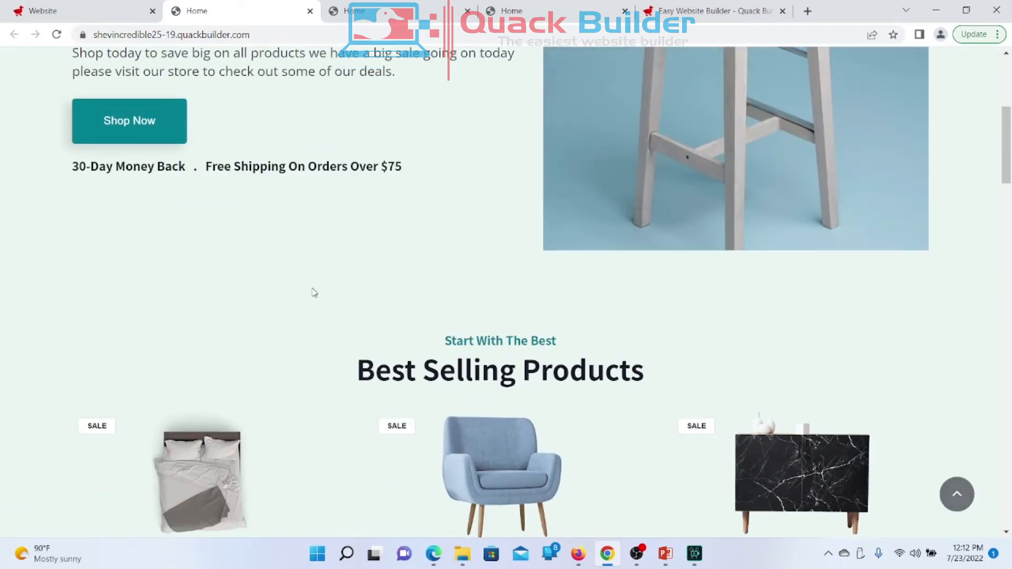
Step: Return to the editor and scroll to the Best Selling Products section
{"action": "left_click", "coordinate": [98, 11]}
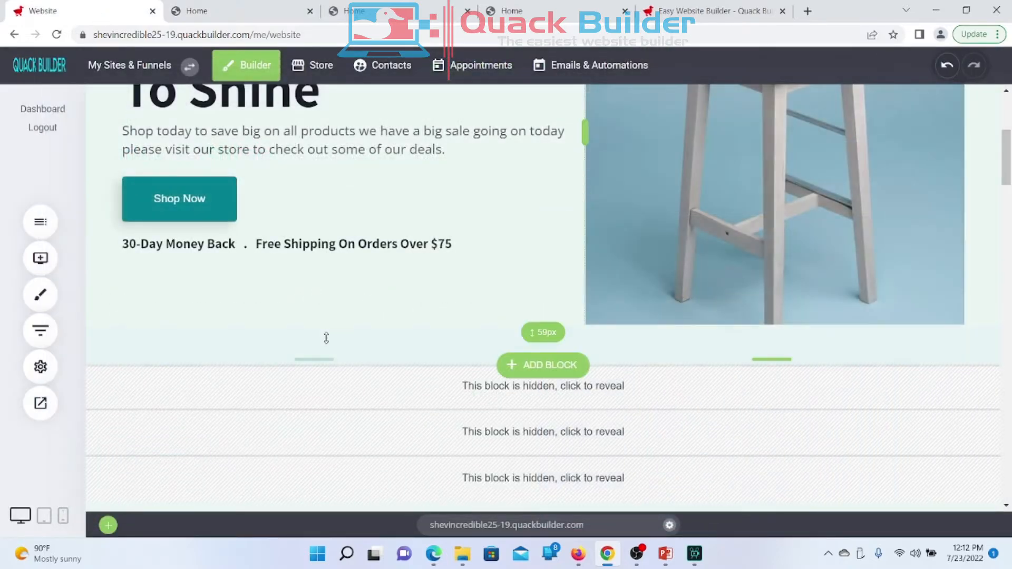
{"action": "scroll", "coordinate": [326, 337], "scroll_direction": "down", "scroll_amount": 4}
{"action": "scroll", "coordinate": [326, 337], "scroll_direction": "up", "scroll_amount": 1}
{"action": "scroll", "coordinate": [327, 337], "scroll_direction": "down", "scroll_amount": 3}
{"action": "scroll", "coordinate": [326, 338], "scroll_direction": "up", "scroll_amount": 1}
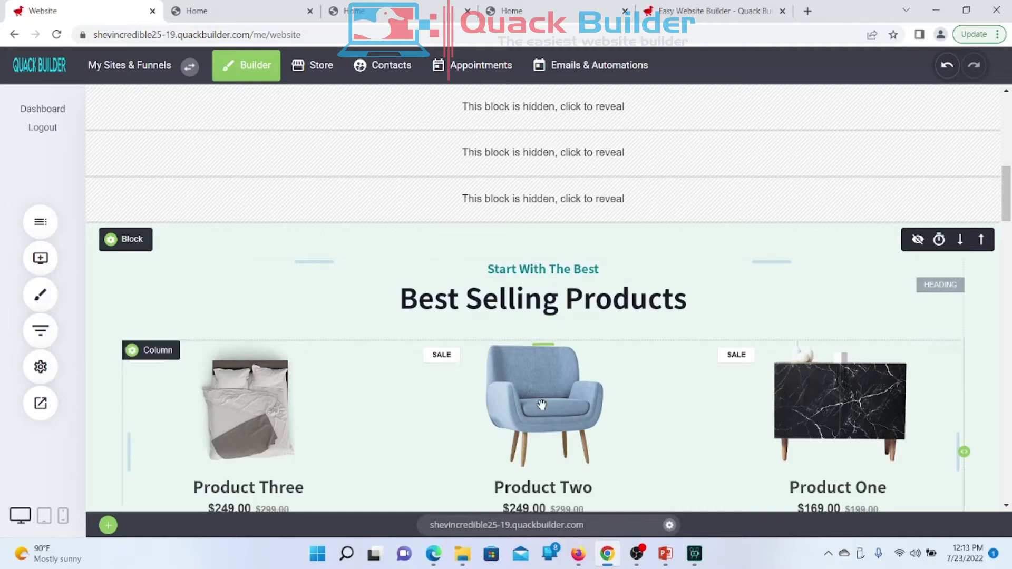
{"action": "scroll", "coordinate": [541, 405], "scroll_direction": "up", "scroll_amount": 3}
{"action": "scroll", "coordinate": [542, 404], "scroll_direction": "up", "scroll_amount": 1}
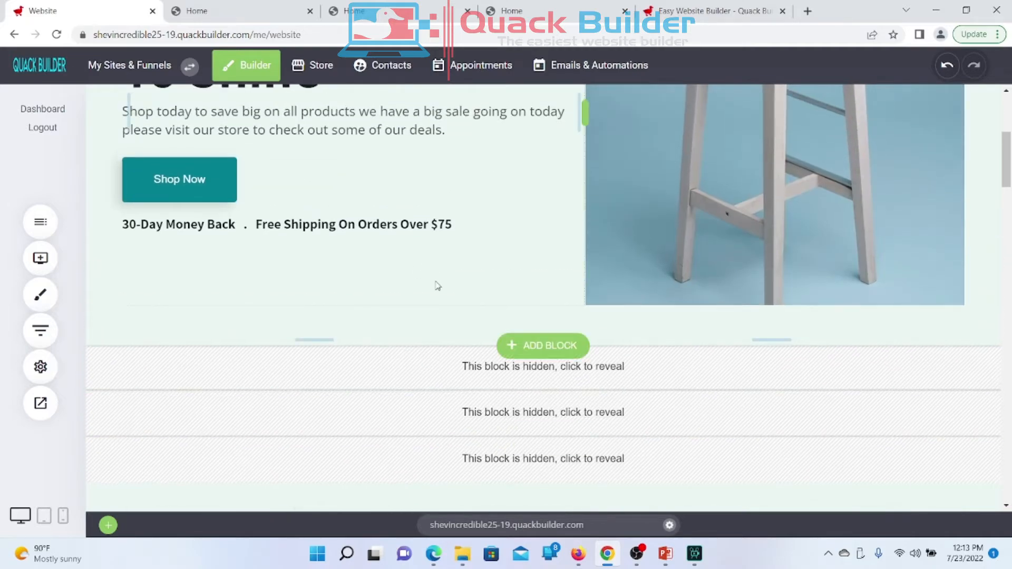
{"action": "scroll", "coordinate": [436, 285], "scroll_direction": "down", "scroll_amount": 5}
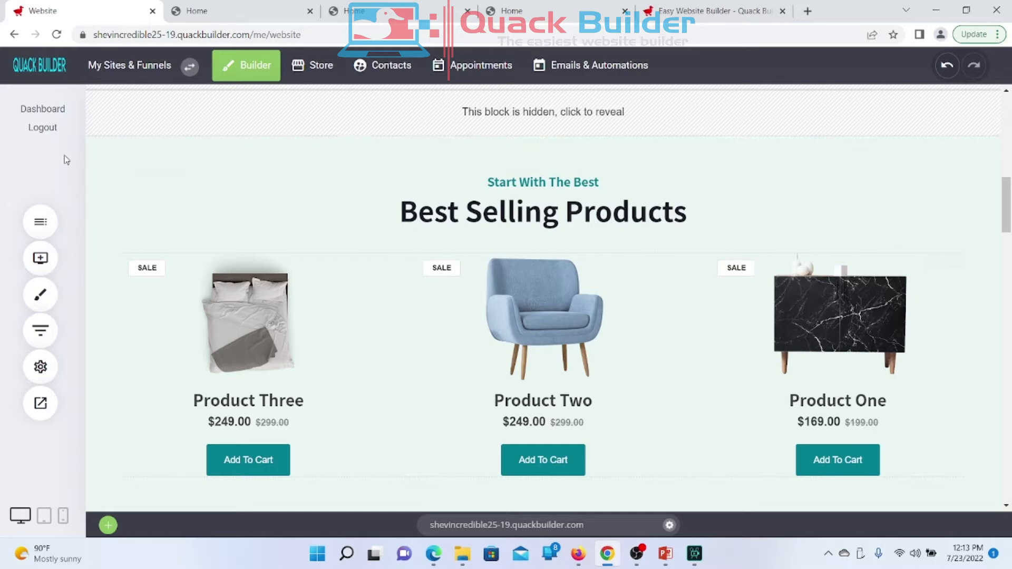
Step: Change the Best Selling Products container background from mint E9F5F2 to white FFFFFF
{"action": "left_click", "coordinate": [131, 152]}
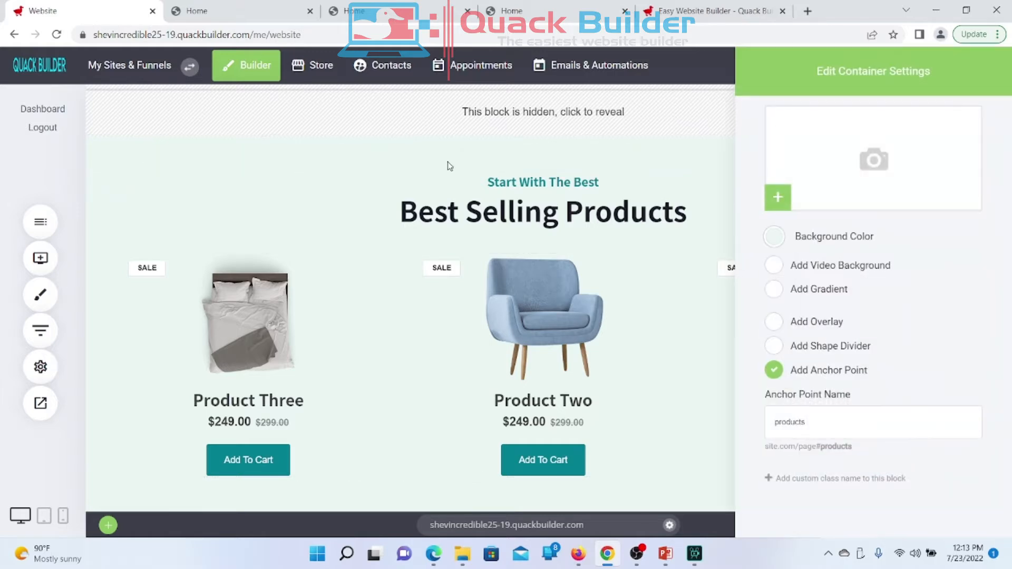
{"action": "left_click", "coordinate": [774, 237]}
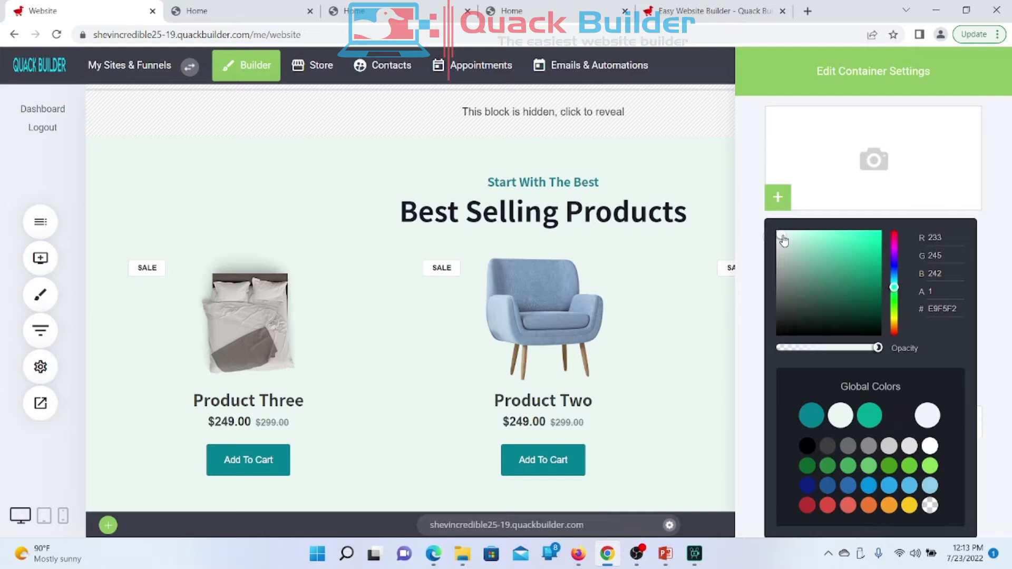
{"action": "left_click_drag", "start_coordinate": [783, 241], "coordinate": [778, 232]}
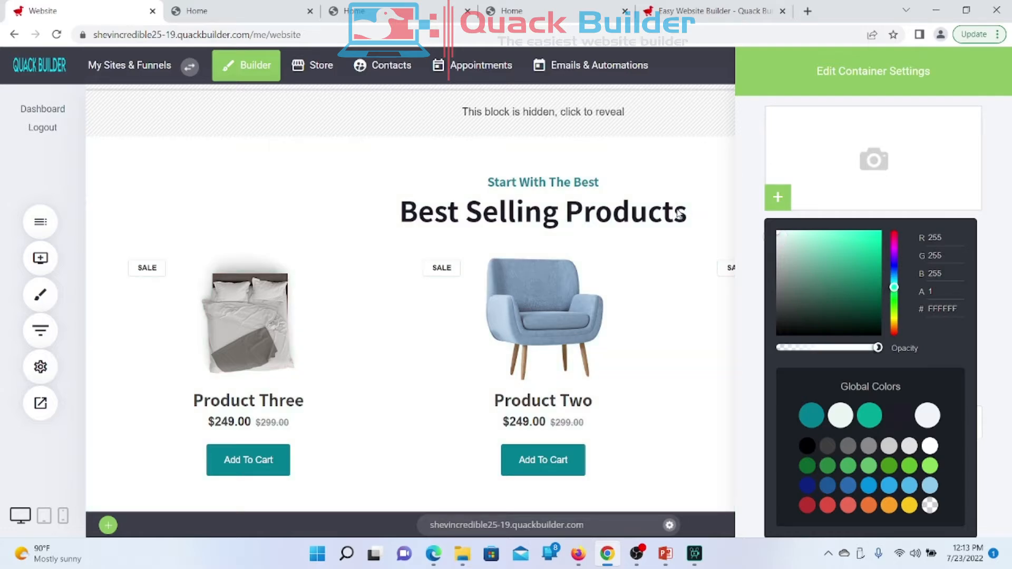
{"action": "left_click", "coordinate": [400, 192]}
{"action": "left_click", "coordinate": [397, 192]}
{"action": "scroll", "coordinate": [395, 192], "scroll_direction": "down", "scroll_amount": 7}
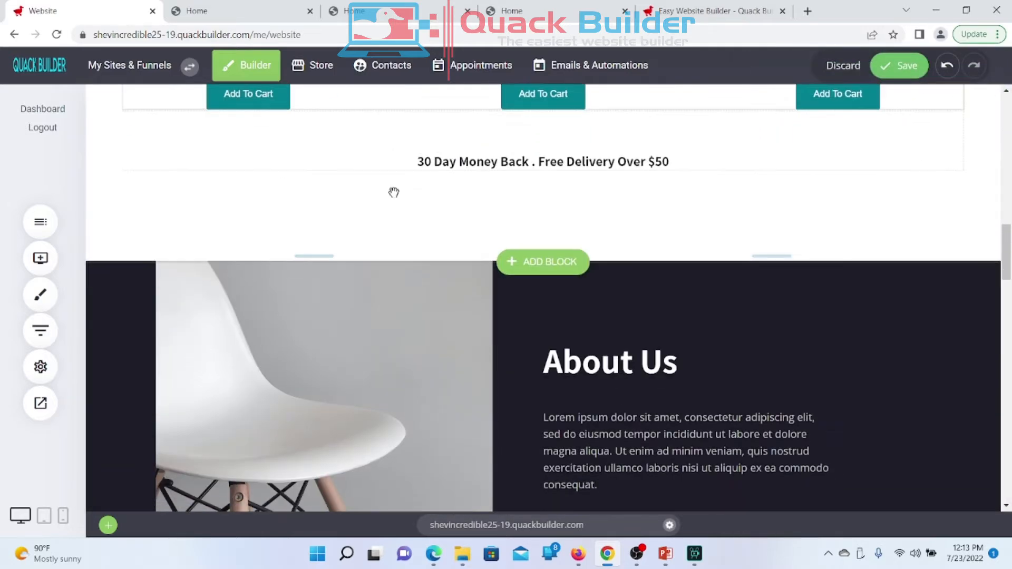
{"action": "scroll", "coordinate": [393, 192], "scroll_direction": "up", "scroll_amount": 5}
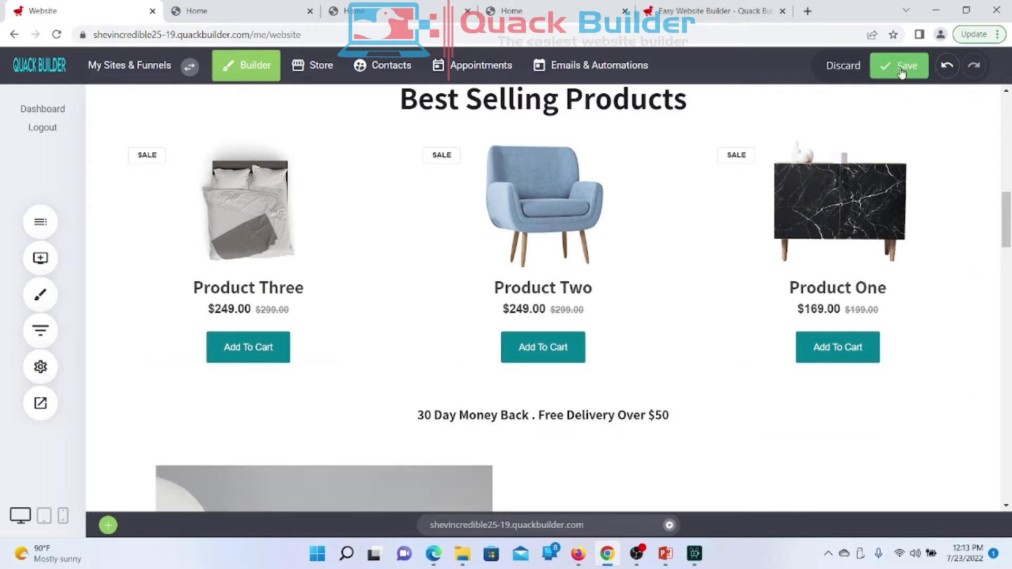
Step: Save the background change and reload the live Time To Shine homepage
{"action": "left_click", "coordinate": [216, 21]}
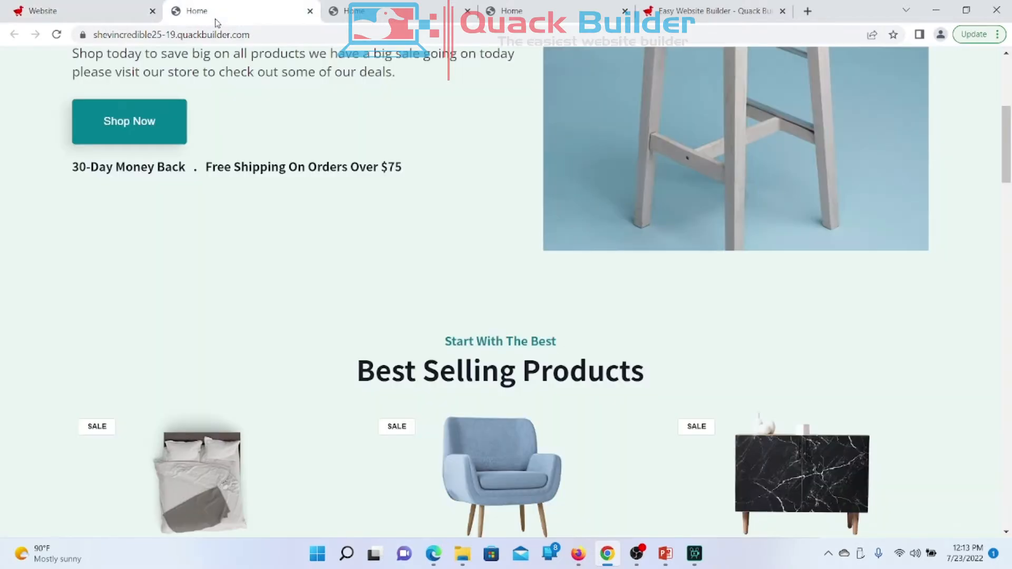
{"action": "scroll", "coordinate": [390, 263], "scroll_direction": "up", "scroll_amount": 3}
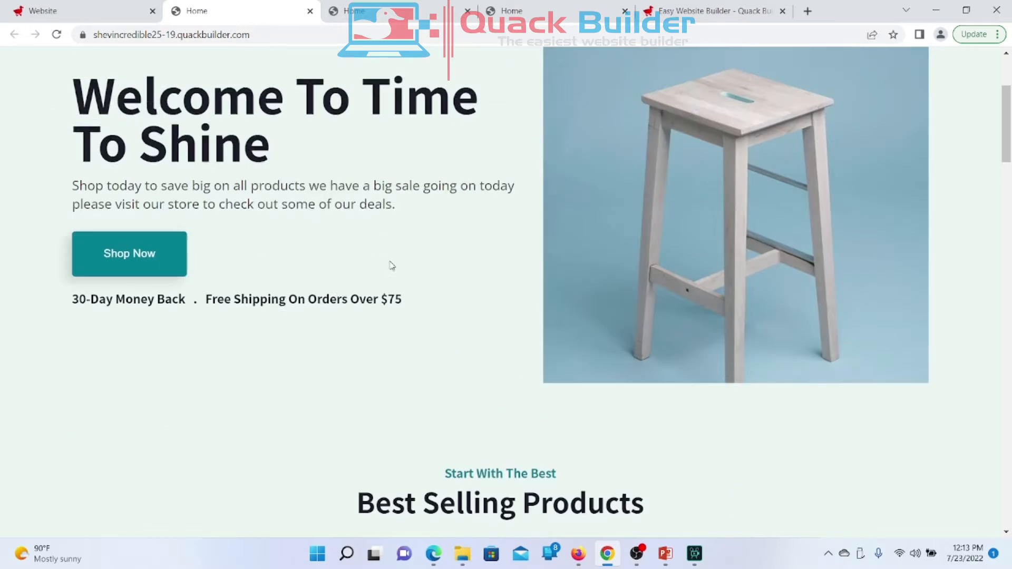
{"action": "left_click", "coordinate": [59, 37]}
{"action": "scroll", "coordinate": [350, 293], "scroll_direction": "down", "scroll_amount": 8}
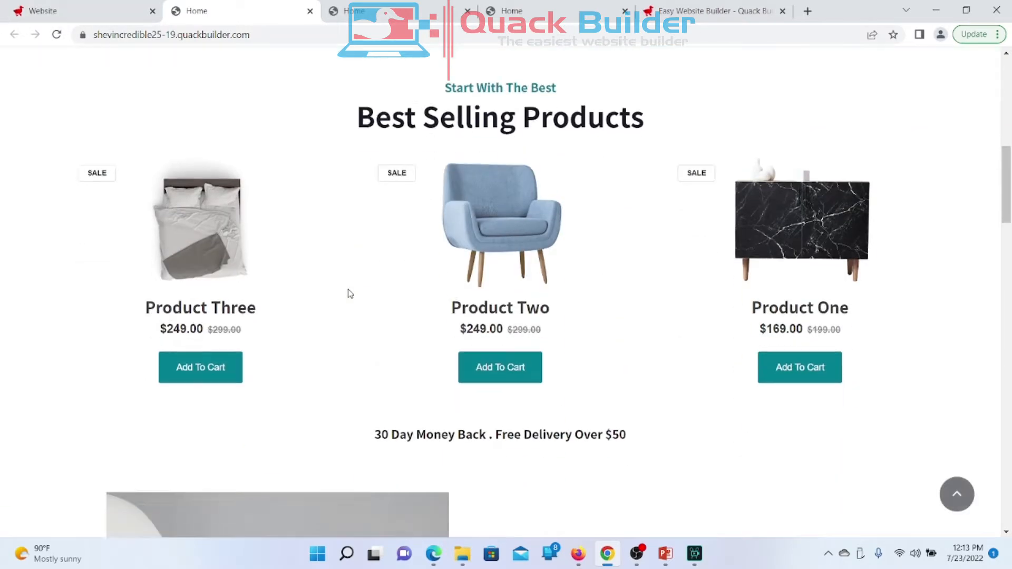
{"action": "scroll", "coordinate": [373, 376], "scroll_direction": "down", "scroll_amount": 13}
{"action": "scroll", "coordinate": [372, 377], "scroll_direction": "up", "scroll_amount": 20}
{"action": "scroll", "coordinate": [373, 377], "scroll_direction": "up", "scroll_amount": 4}
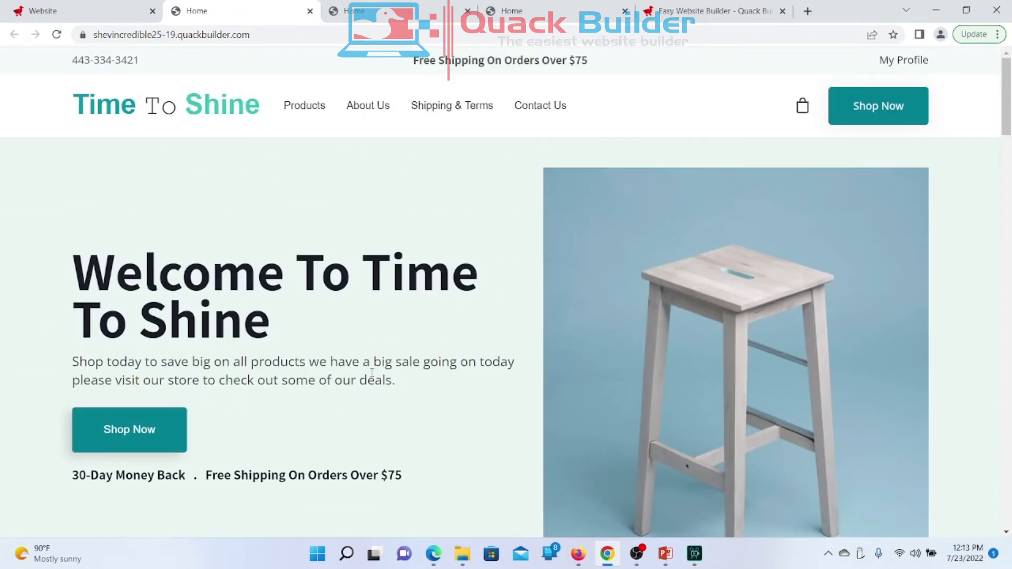
Step: Scroll the live page to review Best Selling Products on its white background
{"action": "scroll", "coordinate": [373, 377], "scroll_direction": "down", "scroll_amount": 8}
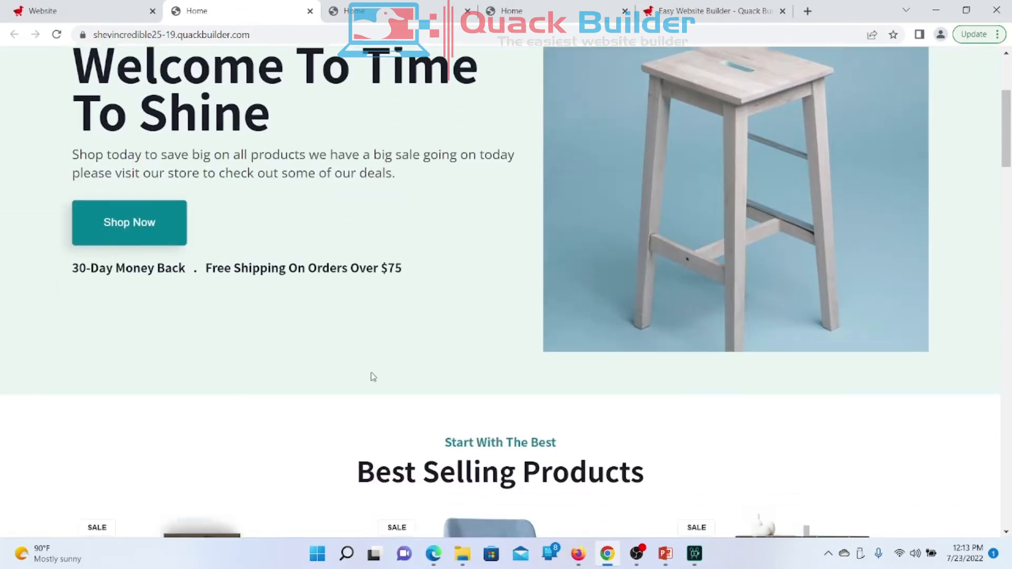
{"action": "scroll", "coordinate": [372, 377], "scroll_direction": "down", "scroll_amount": 3}
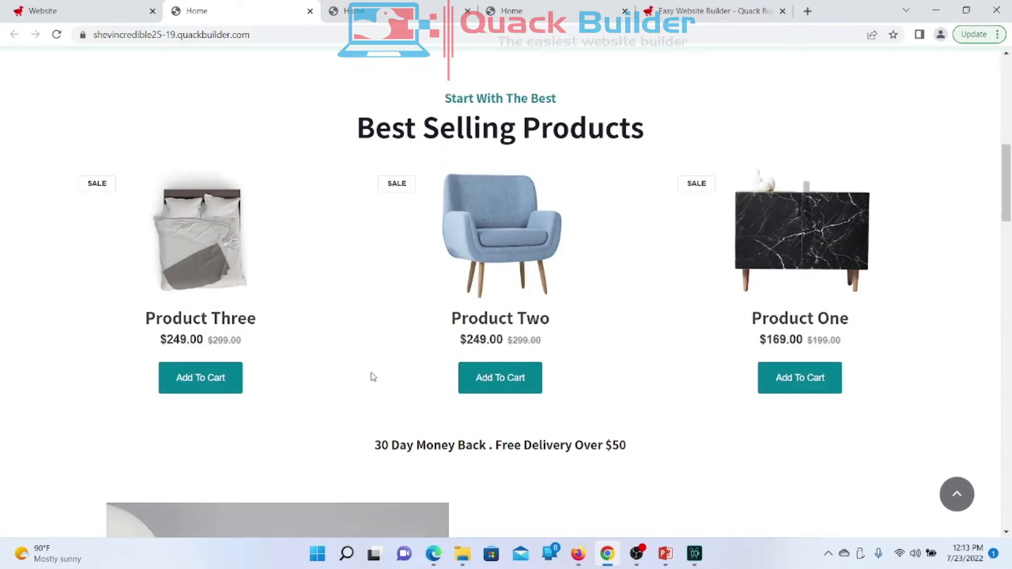
{"action": "scroll", "coordinate": [373, 376], "scroll_direction": "down", "scroll_amount": 8}
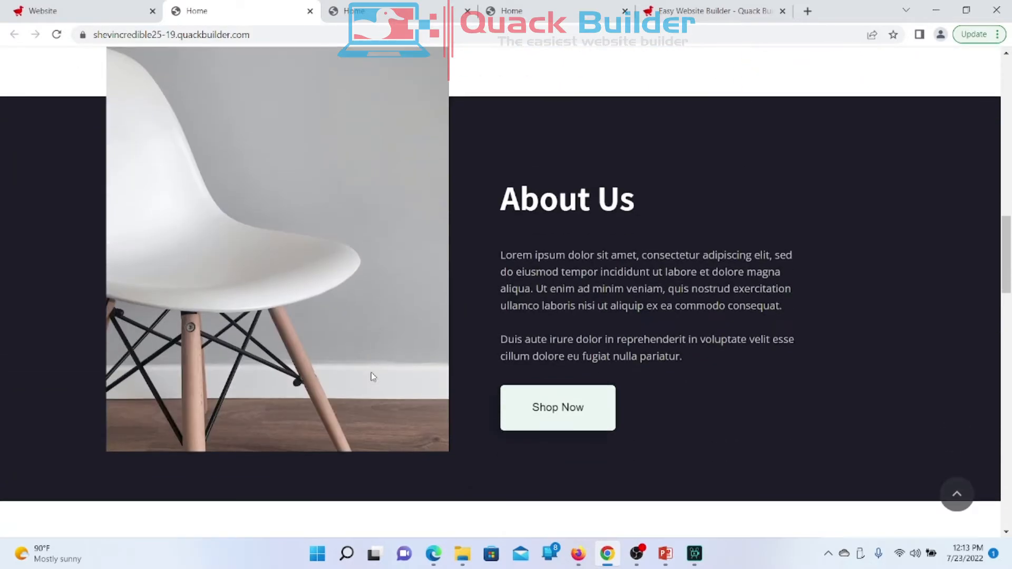
{"action": "scroll", "coordinate": [372, 377], "scroll_direction": "down", "scroll_amount": 4}
{"action": "scroll", "coordinate": [373, 376], "scroll_direction": "down", "scroll_amount": 12}
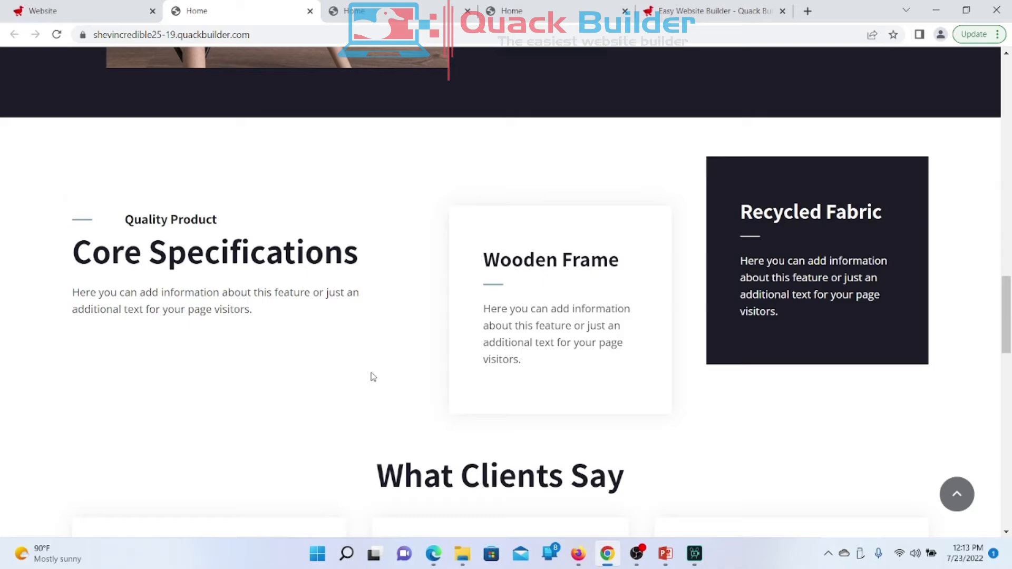
{"action": "scroll", "coordinate": [372, 376], "scroll_direction": "down", "scroll_amount": 8}
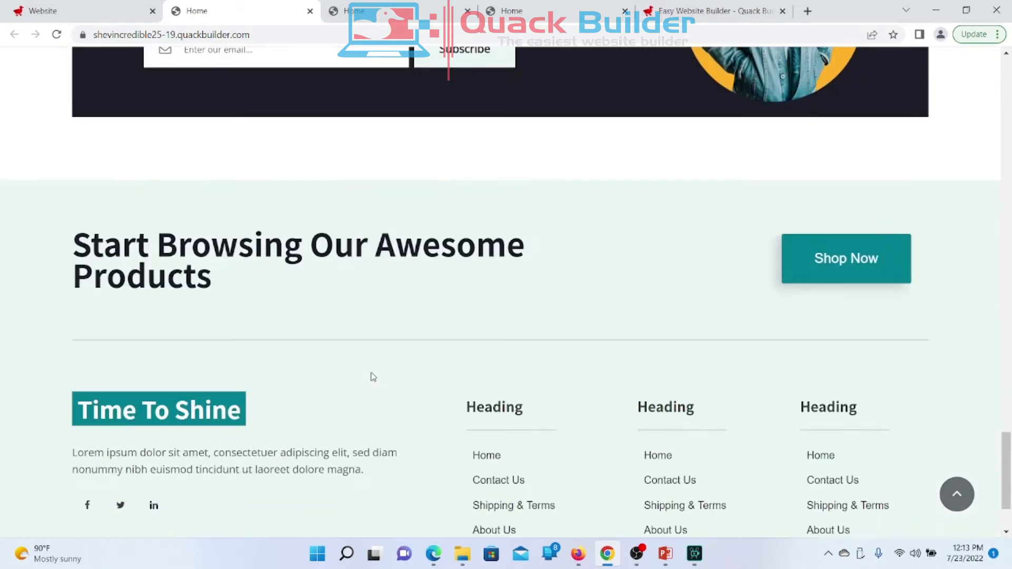
{"action": "scroll", "coordinate": [373, 376], "scroll_direction": "up", "scroll_amount": 20}
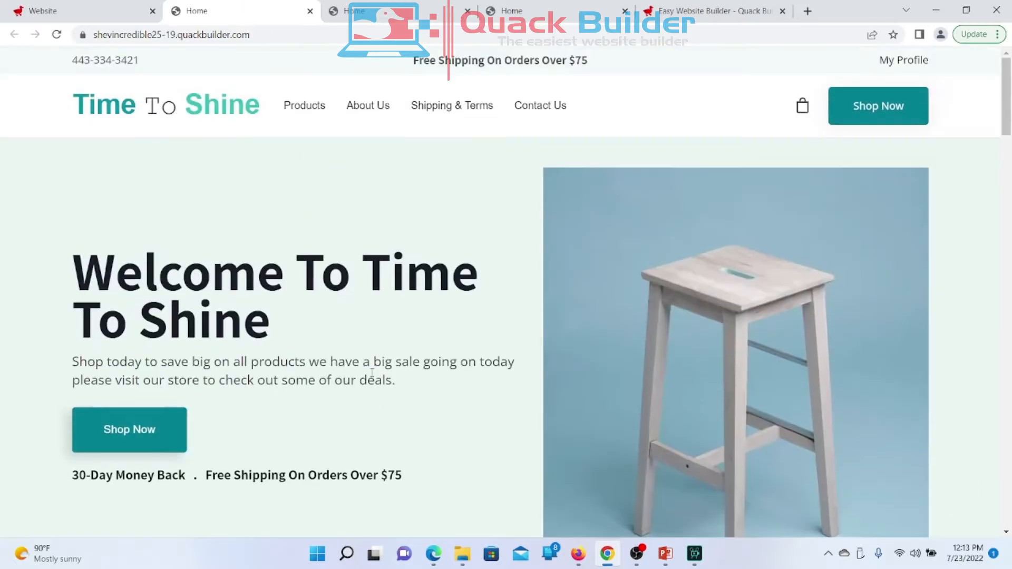
{"action": "scroll", "coordinate": [373, 376], "scroll_direction": "down", "scroll_amount": 10}
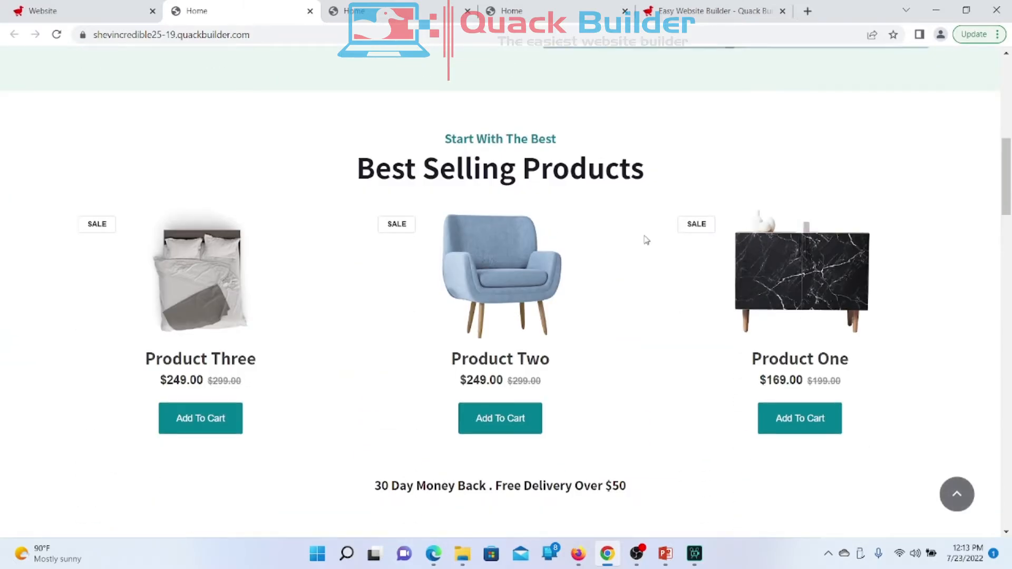
Step: Back in the editor, move from the Order Now page to the Home page and show the addable widgets
{"action": "left_click", "coordinate": [47, 5]}
{"action": "scroll", "coordinate": [383, 349], "scroll_direction": "up", "scroll_amount": 3}
{"action": "scroll", "coordinate": [383, 348], "scroll_direction": "down", "scroll_amount": 3}
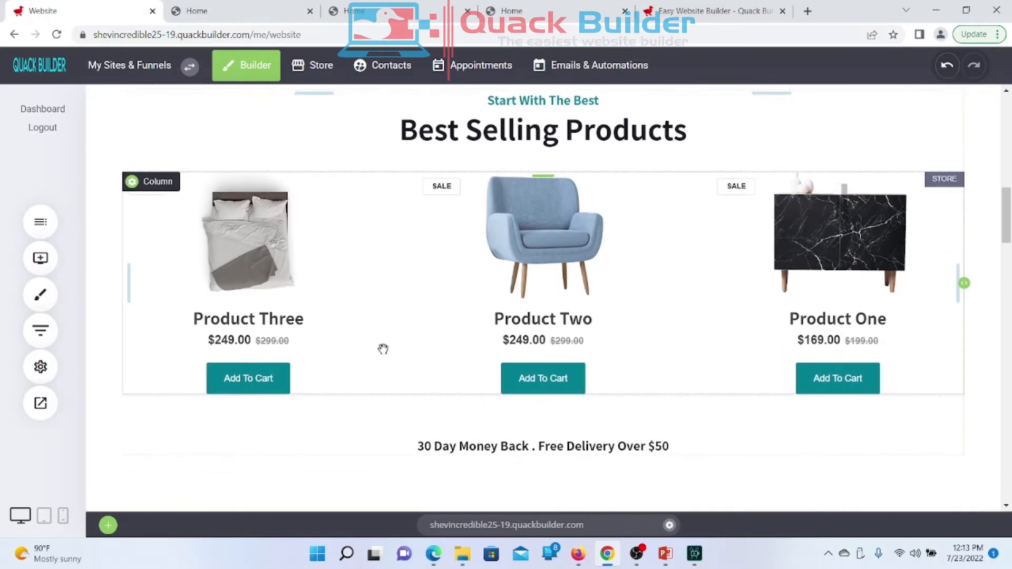
{"action": "scroll", "coordinate": [384, 350], "scroll_direction": "up", "scroll_amount": 3}
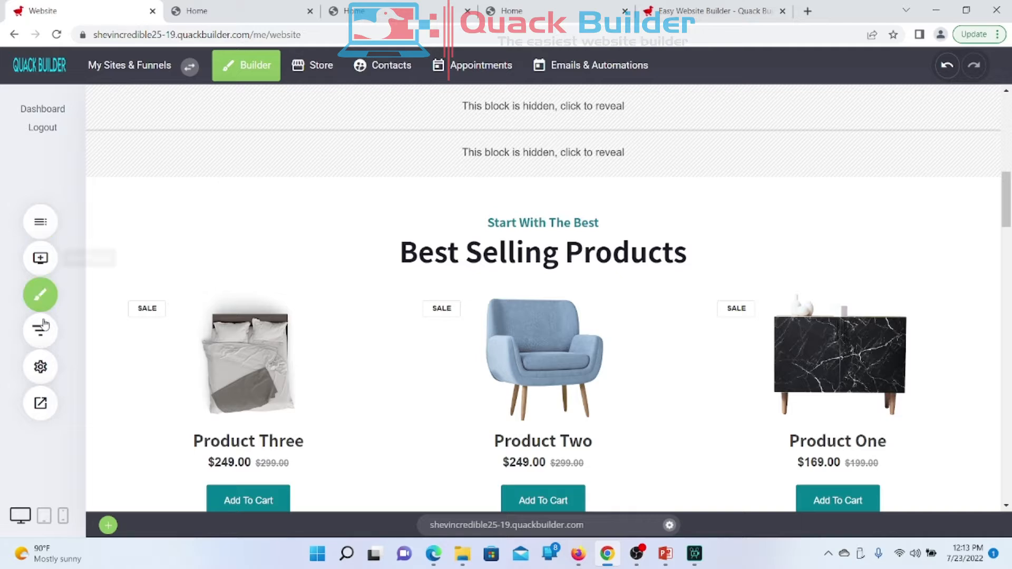
{"action": "left_click", "coordinate": [41, 222]}
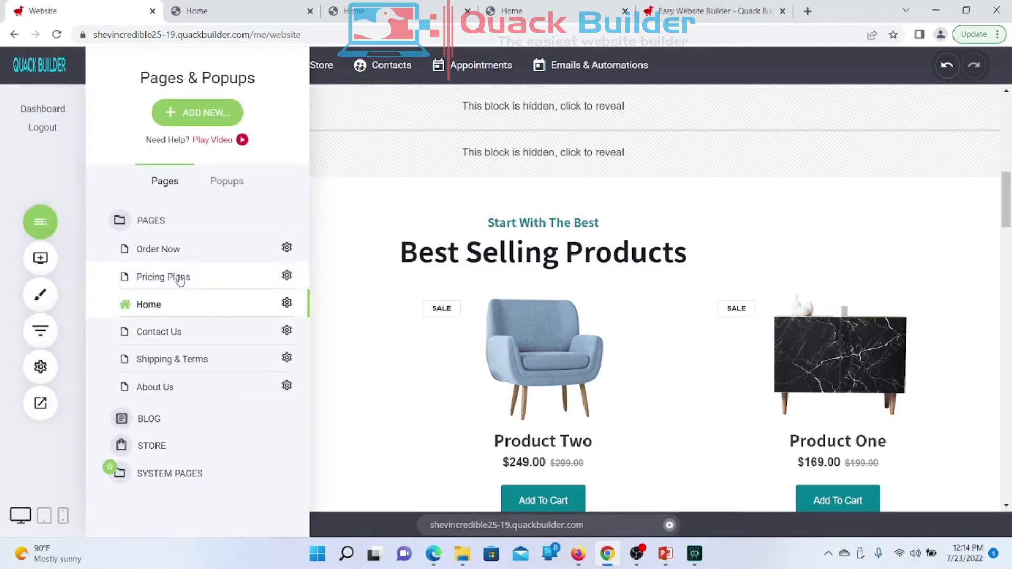
{"action": "left_click", "coordinate": [159, 255]}
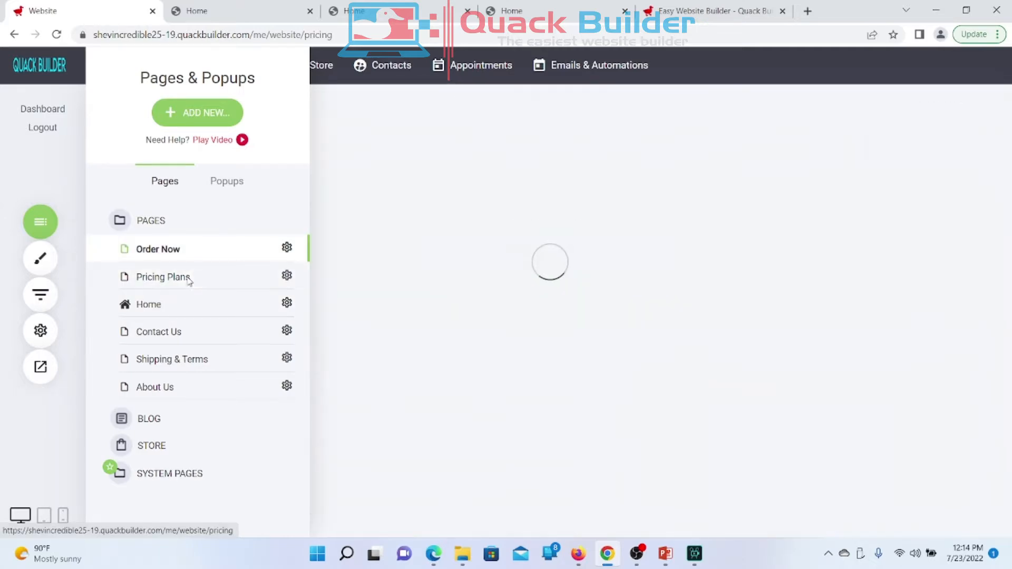
{"action": "left_click", "coordinate": [193, 307]}
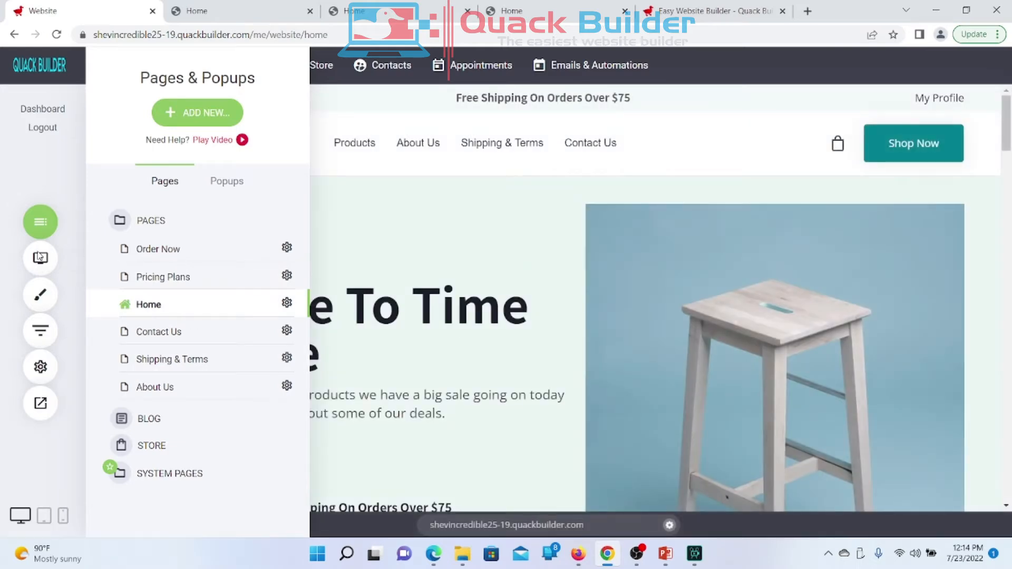
{"action": "left_click", "coordinate": [40, 257]}
{"action": "left_click", "coordinate": [41, 261]}
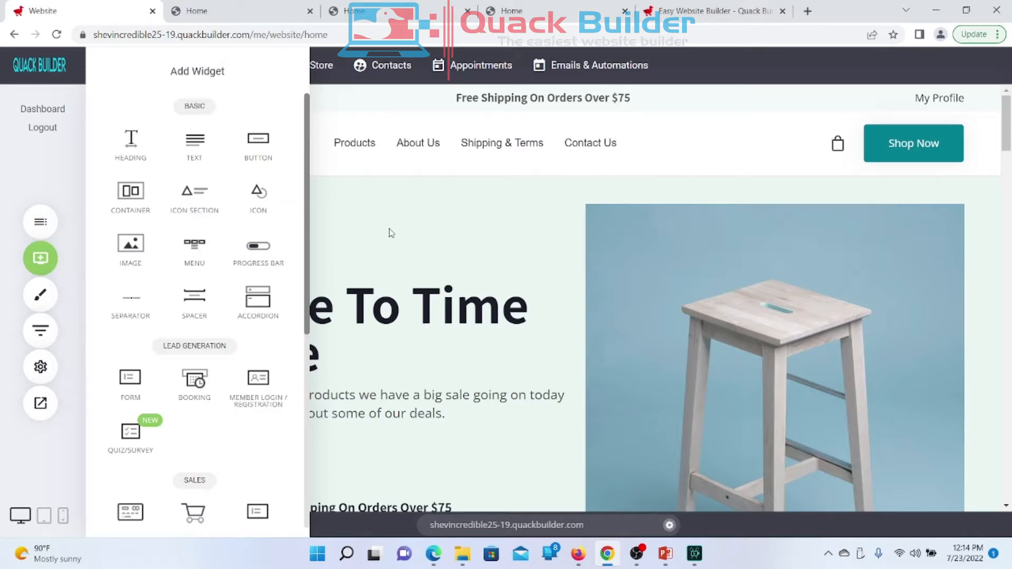
Step: Close the widget list and review the Home page's Best Selling Products section
{"action": "left_click", "coordinate": [427, 309]}
{"action": "scroll", "coordinate": [427, 308], "scroll_direction": "down", "scroll_amount": 10}
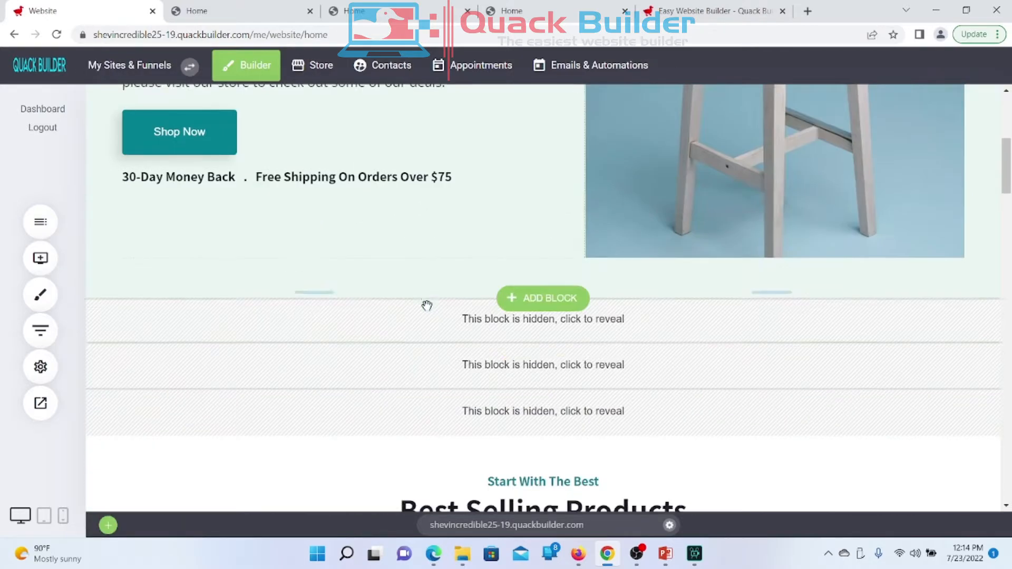
{"action": "scroll", "coordinate": [427, 308], "scroll_direction": "up", "scroll_amount": 8}
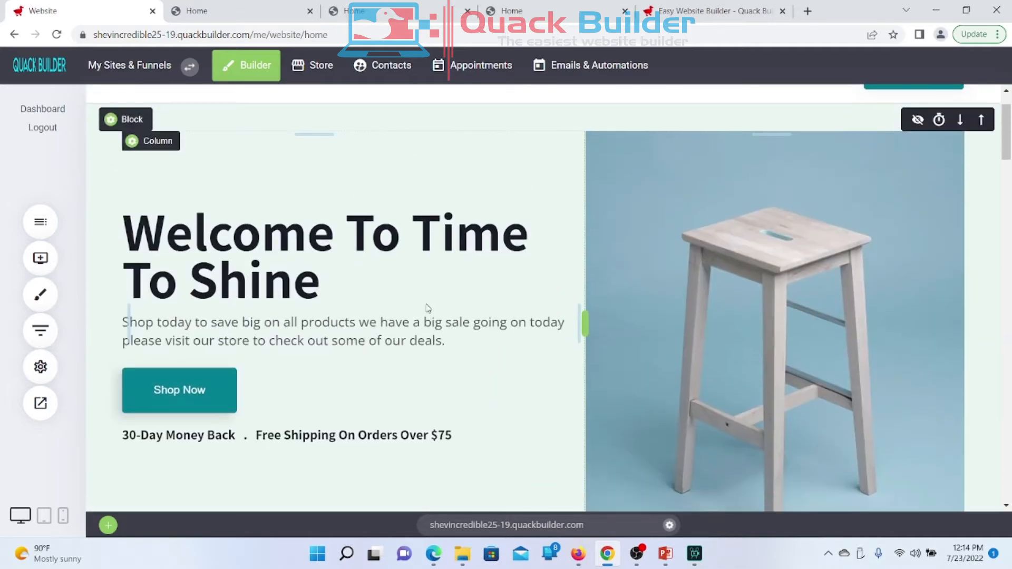
{"action": "scroll", "coordinate": [427, 308], "scroll_direction": "down", "scroll_amount": 3}
{"action": "scroll", "coordinate": [426, 308], "scroll_direction": "down", "scroll_amount": 1}
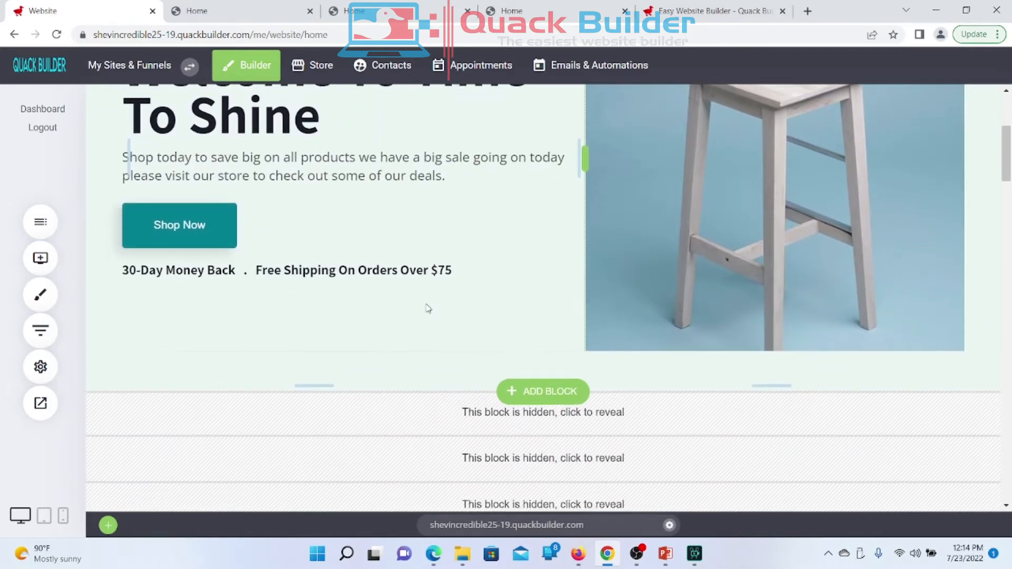
{"action": "scroll", "coordinate": [427, 308], "scroll_direction": "up", "scroll_amount": 3}
{"action": "scroll", "coordinate": [427, 307], "scroll_direction": "down", "scroll_amount": 10}
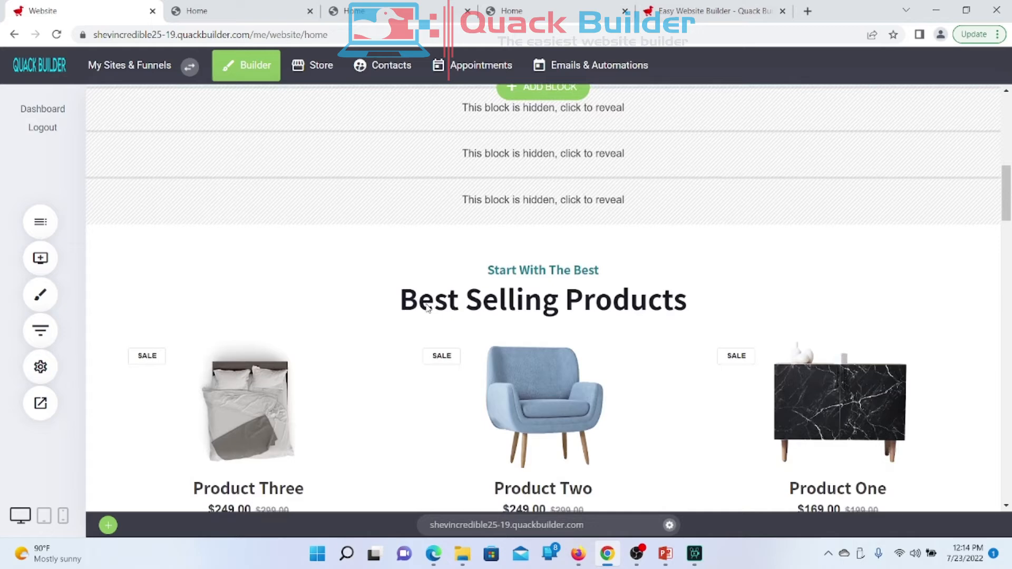
{"action": "scroll", "coordinate": [427, 306], "scroll_direction": "up", "scroll_amount": 3}
{"action": "scroll", "coordinate": [426, 305], "scroll_direction": "up", "scroll_amount": 1}
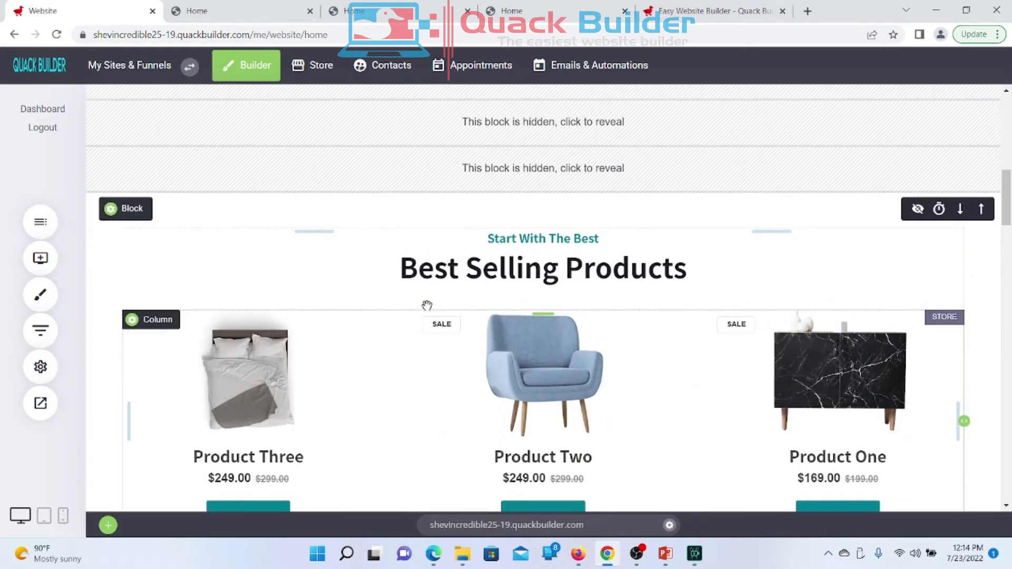
{"action": "scroll", "coordinate": [427, 306], "scroll_direction": "down", "scroll_amount": 1}
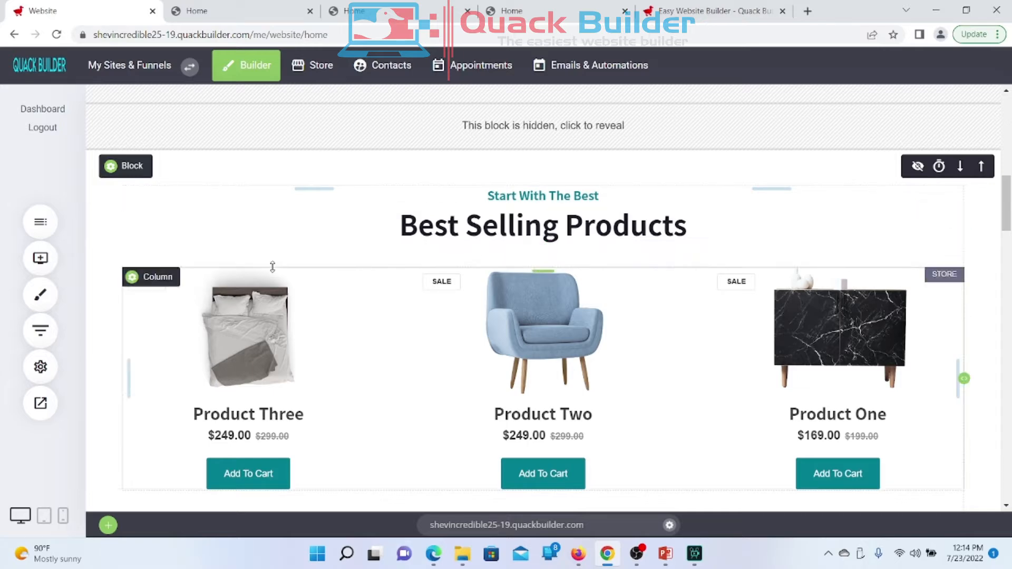
Step: Reopen the Add Widget panel with the addable widgets
{"action": "left_click", "coordinate": [46, 270]}
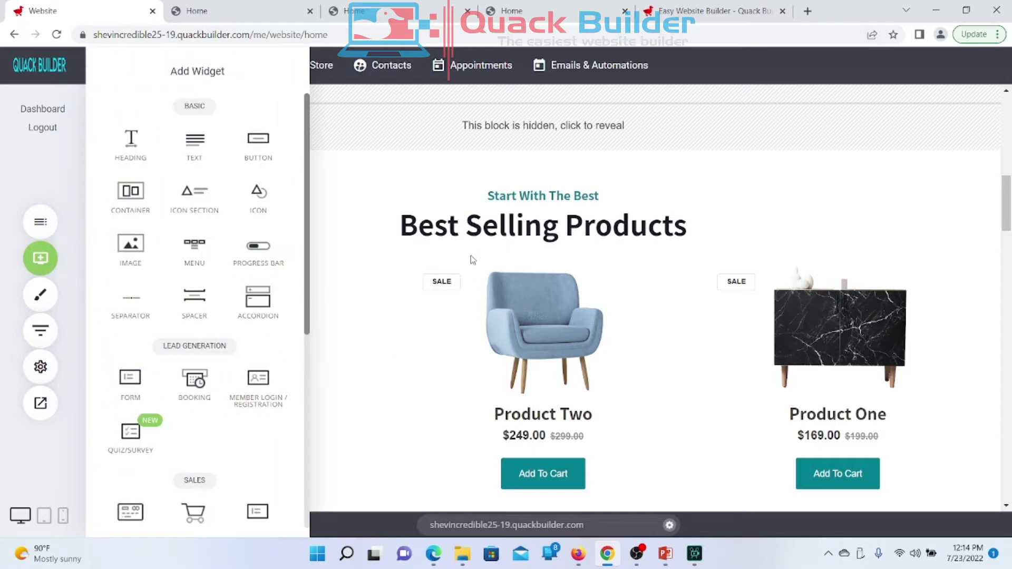
{"action": "left_click", "coordinate": [46, 263]}
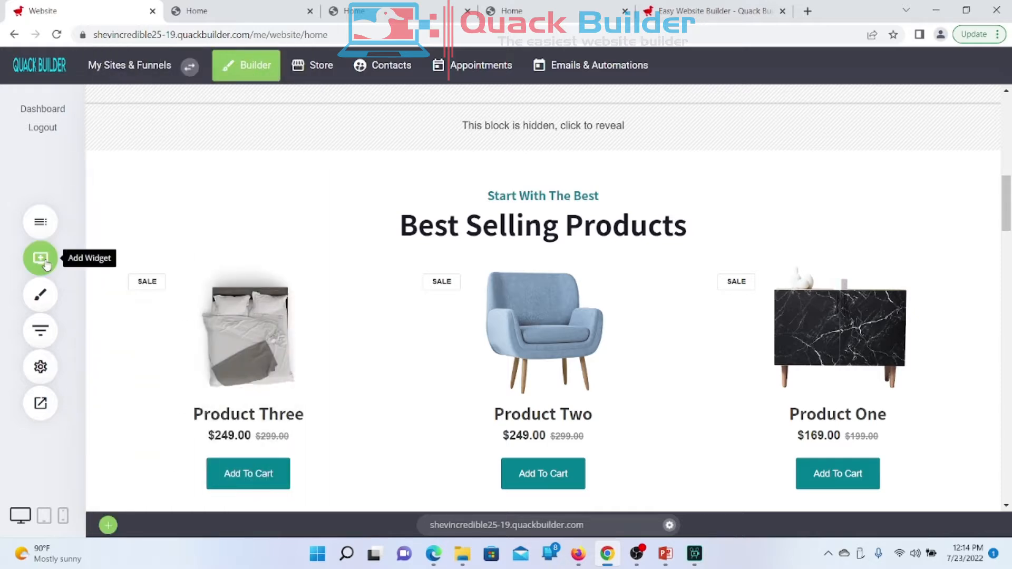
{"action": "left_click", "coordinate": [46, 263]}
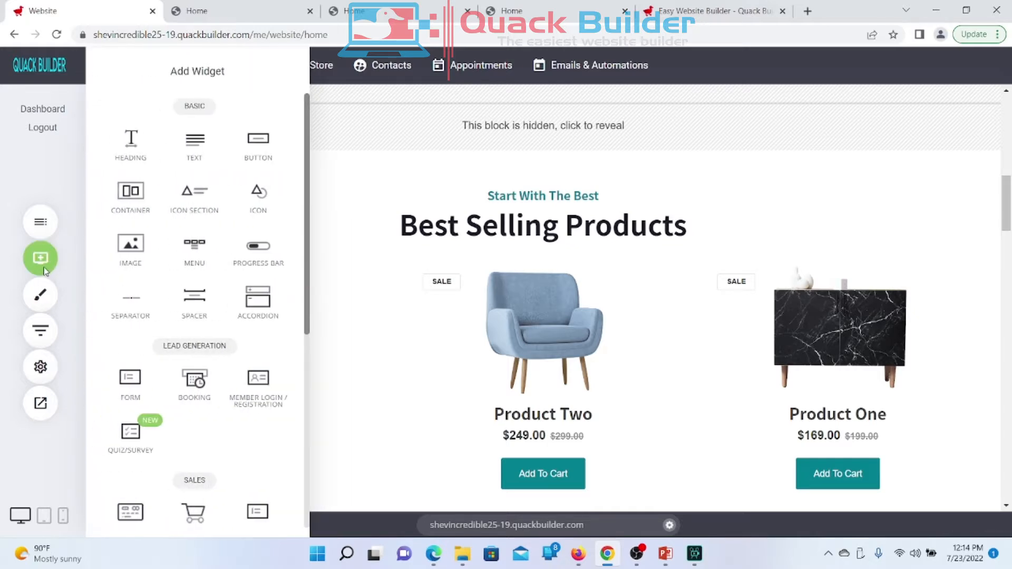
{"action": "scroll", "coordinate": [221, 246], "scroll_direction": "down", "scroll_amount": 3}
{"action": "scroll", "coordinate": [222, 246], "scroll_direction": "up", "scroll_amount": 3}
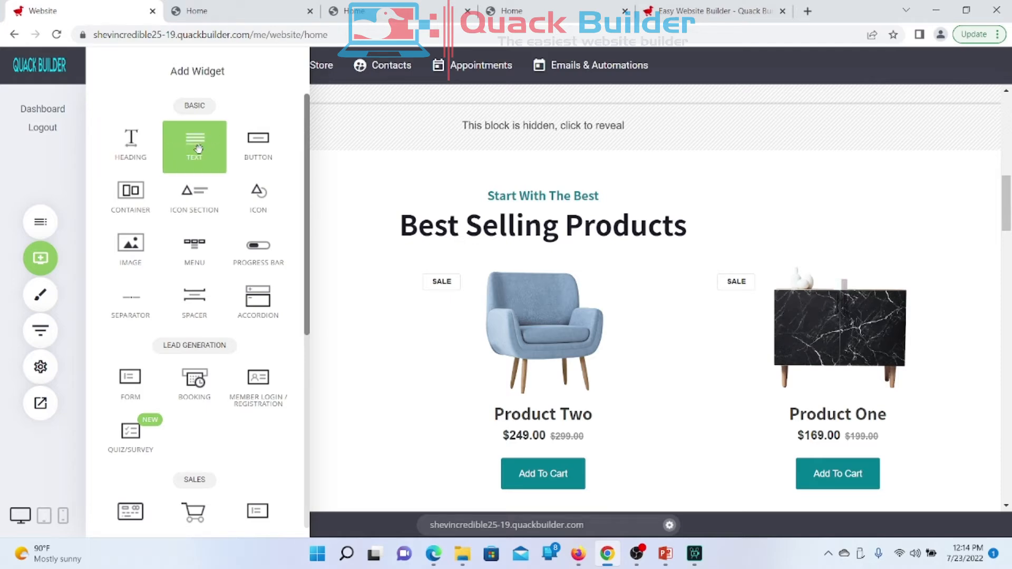
Step: Drop a Text widget with Lorem ipsum placeholder text directly under the Best Selling Products heading
{"action": "left_click_drag", "start_coordinate": [198, 148], "coordinate": [479, 238]}
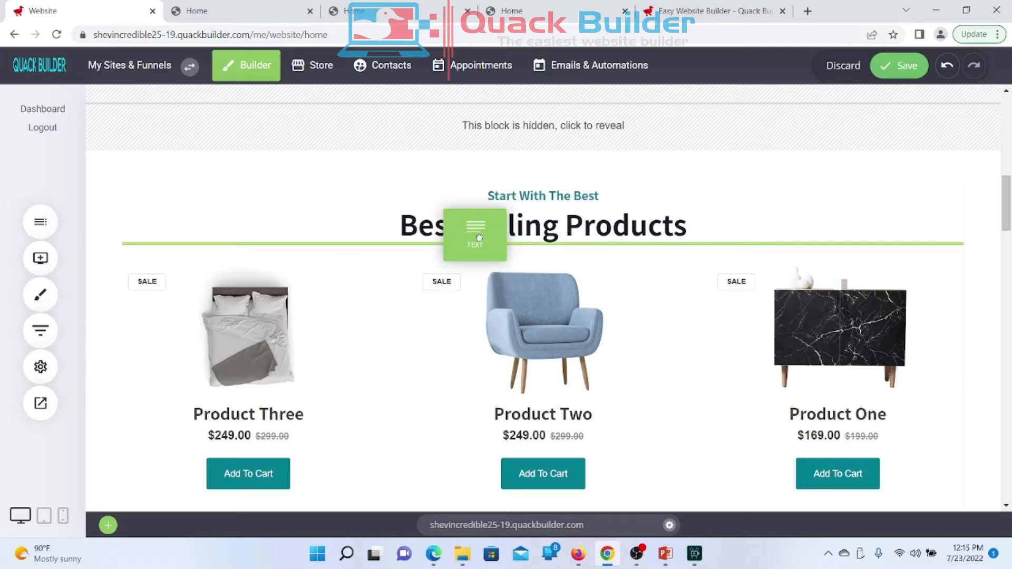
{"action": "left_click_drag", "start_coordinate": [478, 237], "coordinate": [476, 262]}
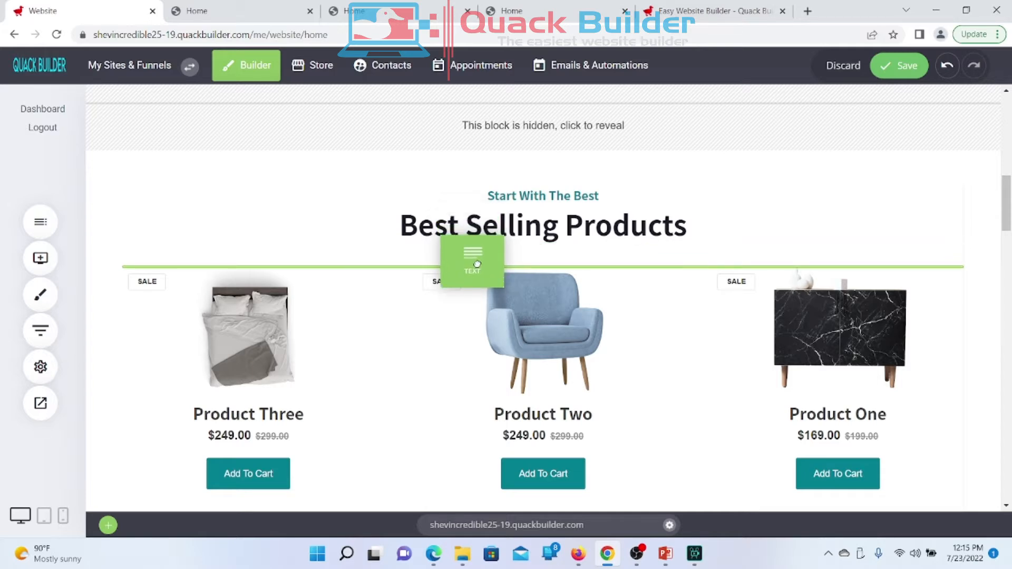
{"action": "left_click_drag", "start_coordinate": [477, 264], "coordinate": [457, 243]}
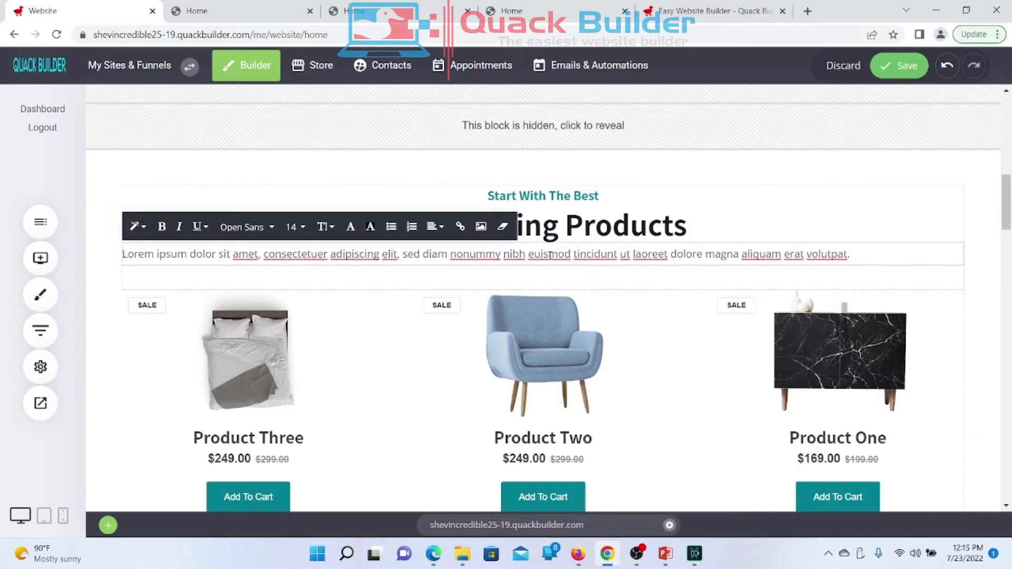
Step: Select the entire Lorem ipsum paragraph in the new text block
{"action": "triple_click", "coordinate": [240, 260]}
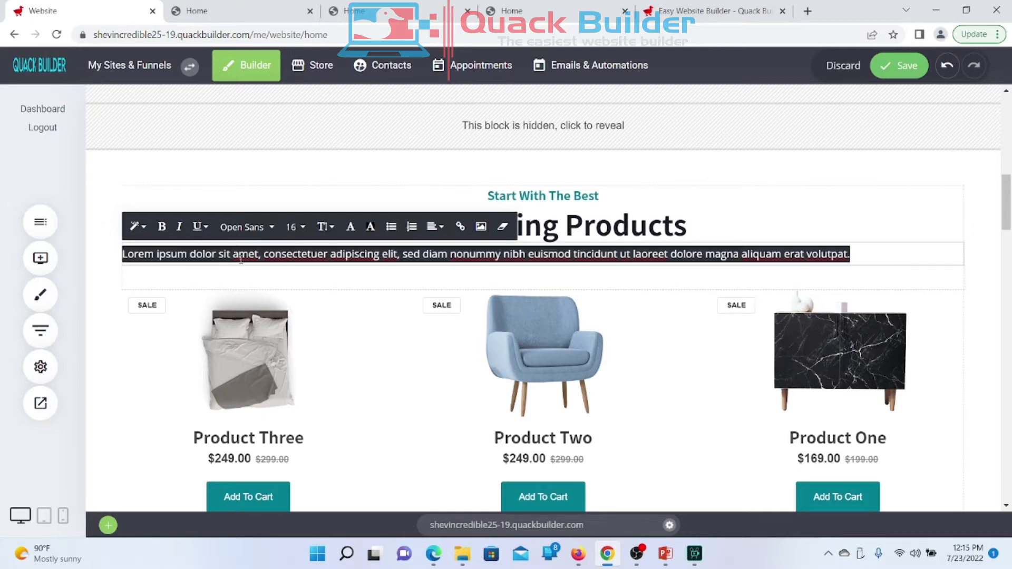
{"action": "left_click", "coordinate": [241, 258]}
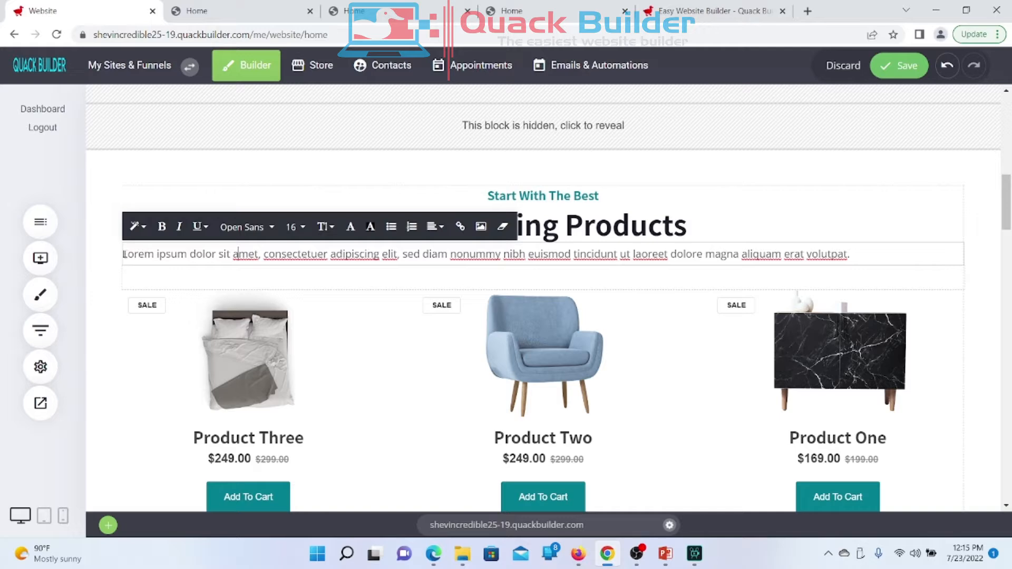
{"action": "left_click_drag", "start_coordinate": [123, 254], "coordinate": [908, 275]}
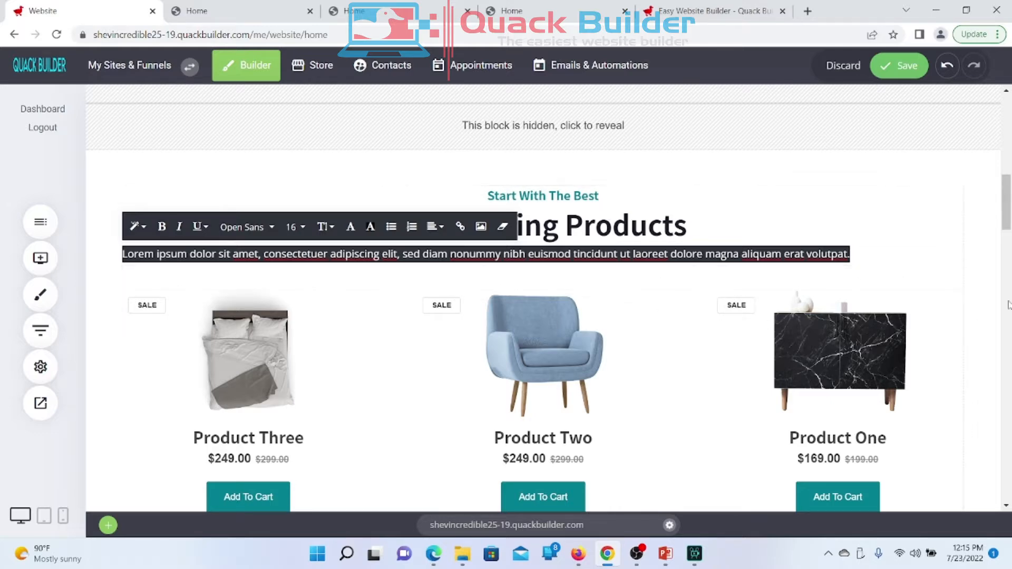
{"action": "left_click", "coordinate": [983, 281]}
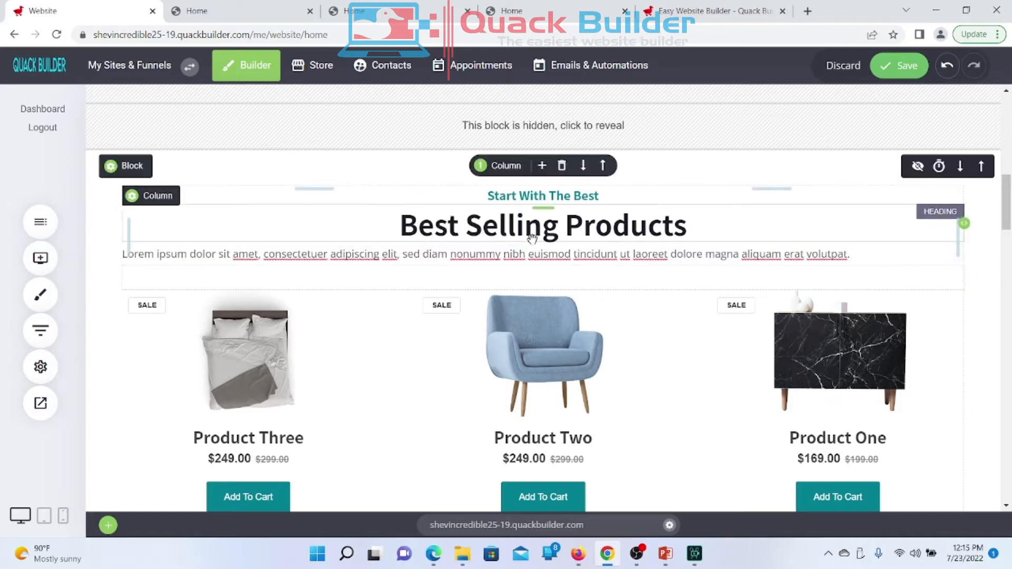
{"action": "left_click", "coordinate": [259, 263]}
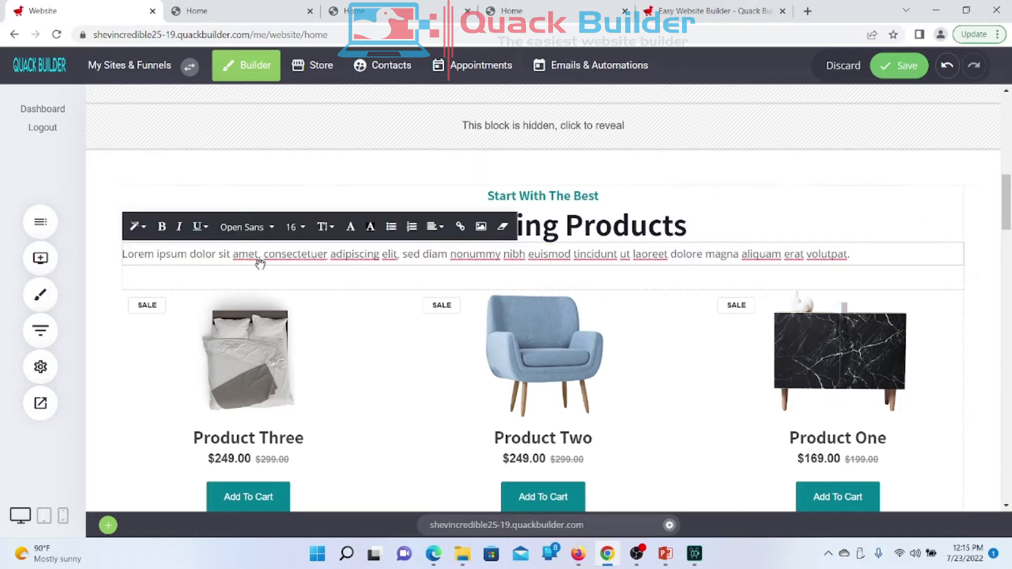
{"action": "left_click_drag", "start_coordinate": [123, 253], "coordinate": [925, 278]}
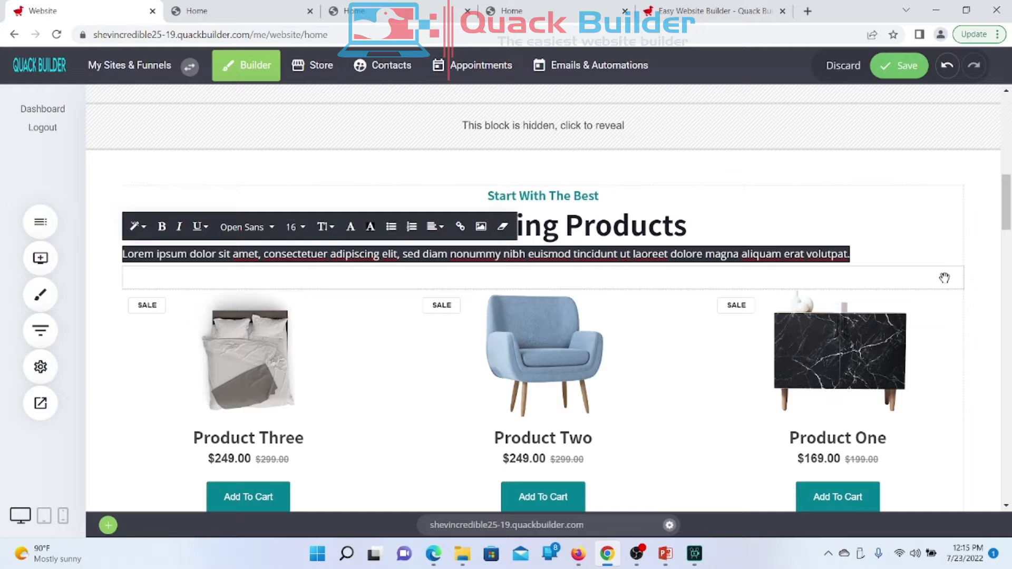
Step: Type the subtitle 'These or some of our top selling products…', ending '…the add to cart button below'
{"action": "type", "text": "T"}
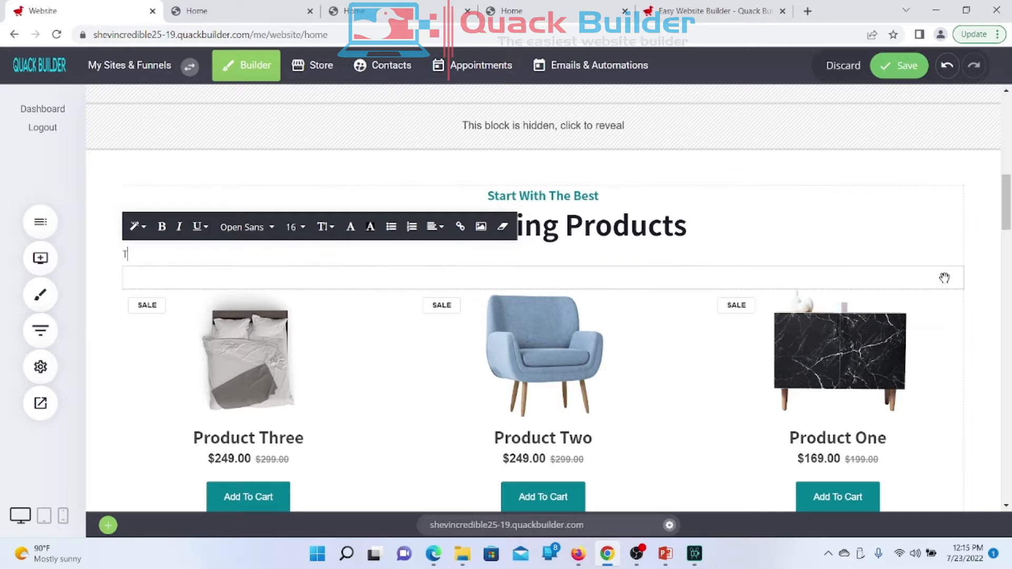
{"action": "type", "text": "hese or some of our top selling produc"}
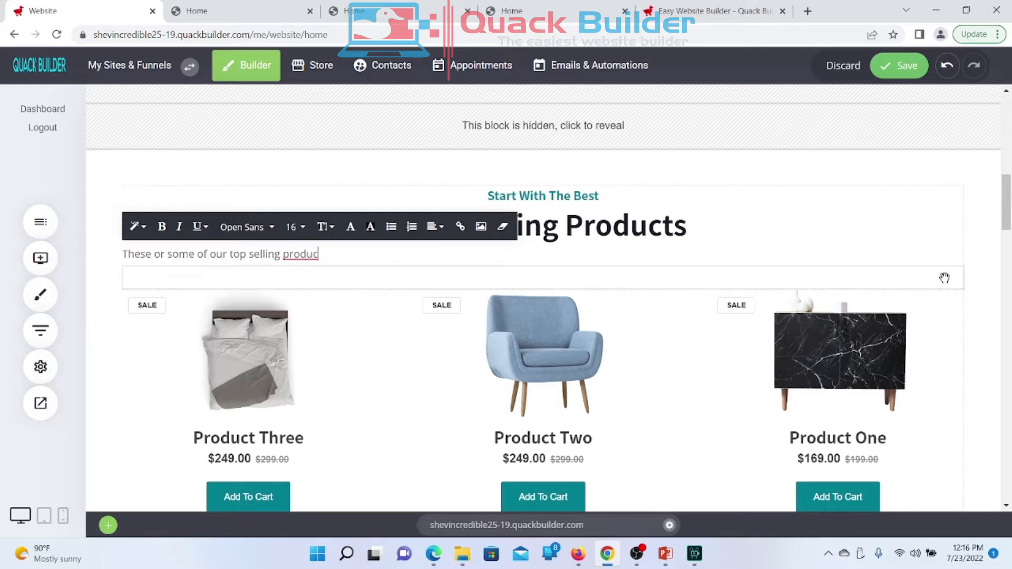
{"action": "type", "text": "ts"}
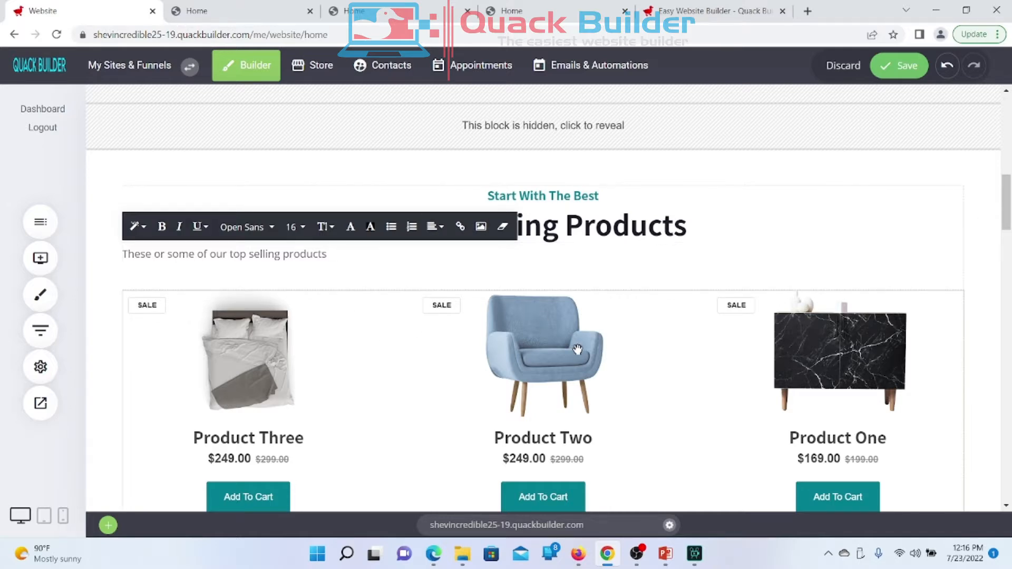
{"action": "scroll", "coordinate": [578, 349], "scroll_direction": "down", "scroll_amount": 2}
{"action": "scroll", "coordinate": [577, 349], "scroll_direction": "up", "scroll_amount": 1}
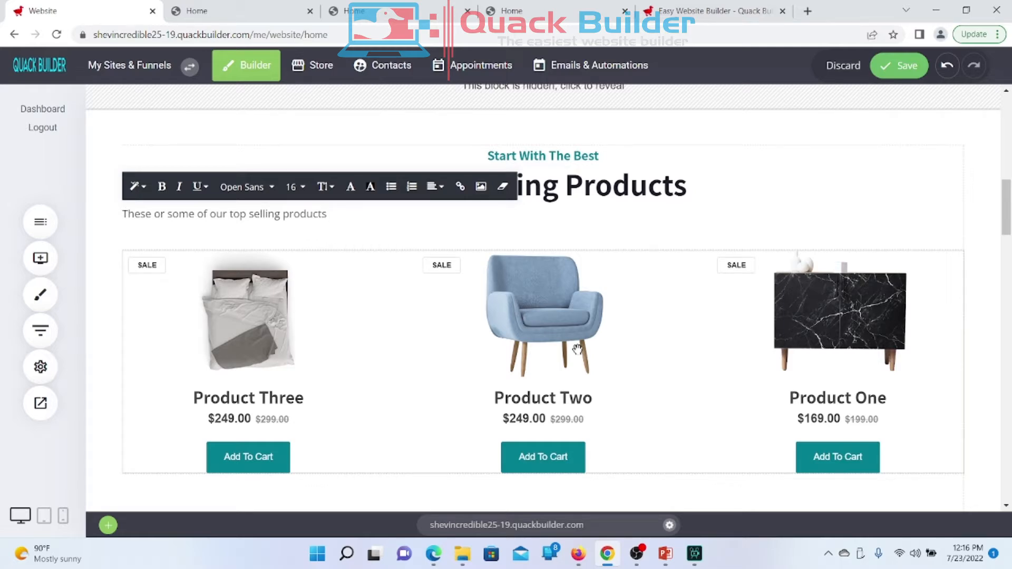
{"action": "type", "text": "ad to your cart using y"}
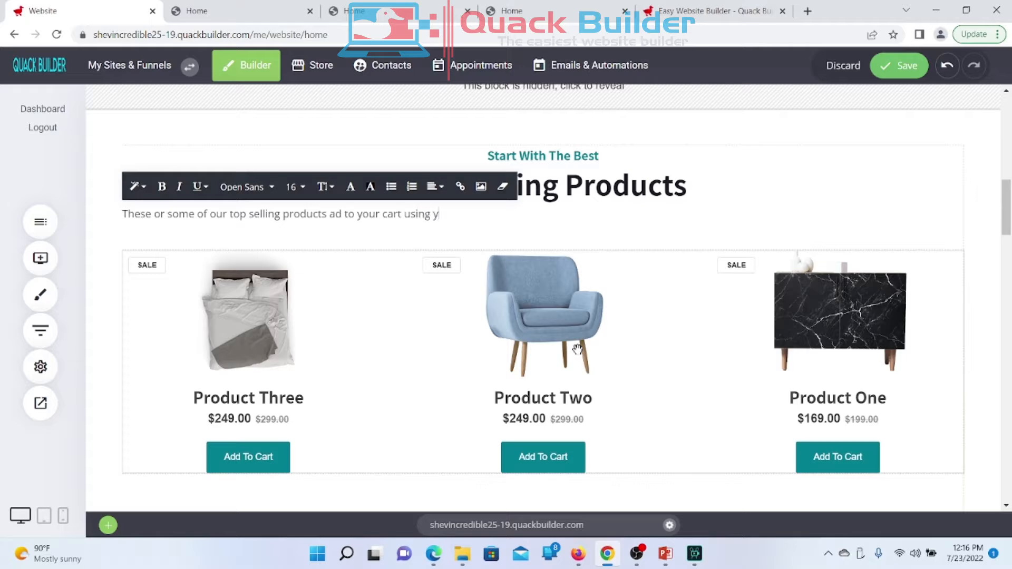
{"action": "key", "text": "BackSpace"}
{"action": "key", "text": "BackSpace"}
{"action": "type", "text": "the add to cart button "}
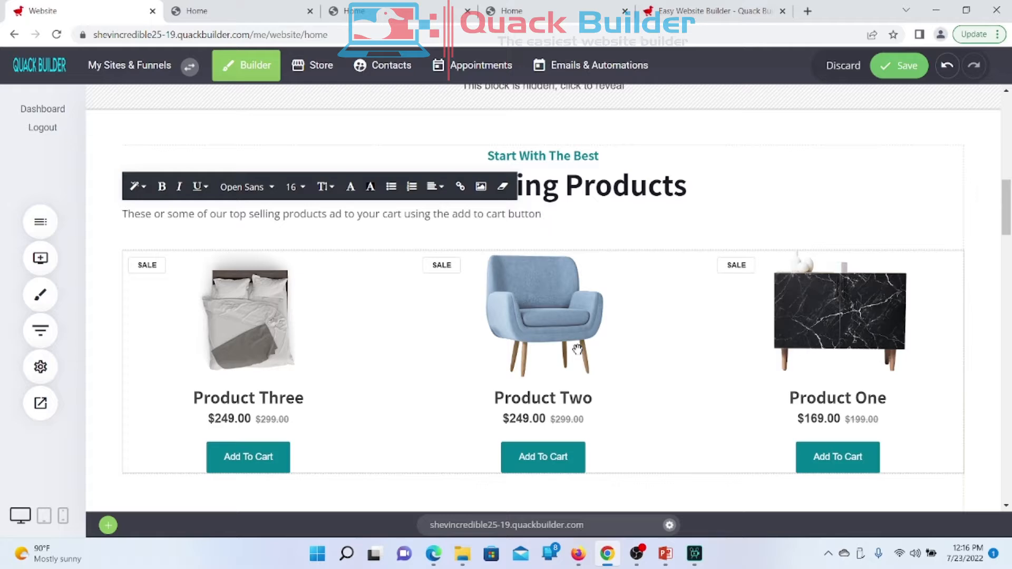
{"action": "type", "text": "below"}
Step: Make the subtitle font size 20 and center it under the heading
{"action": "triple_click", "coordinate": [416, 215]}
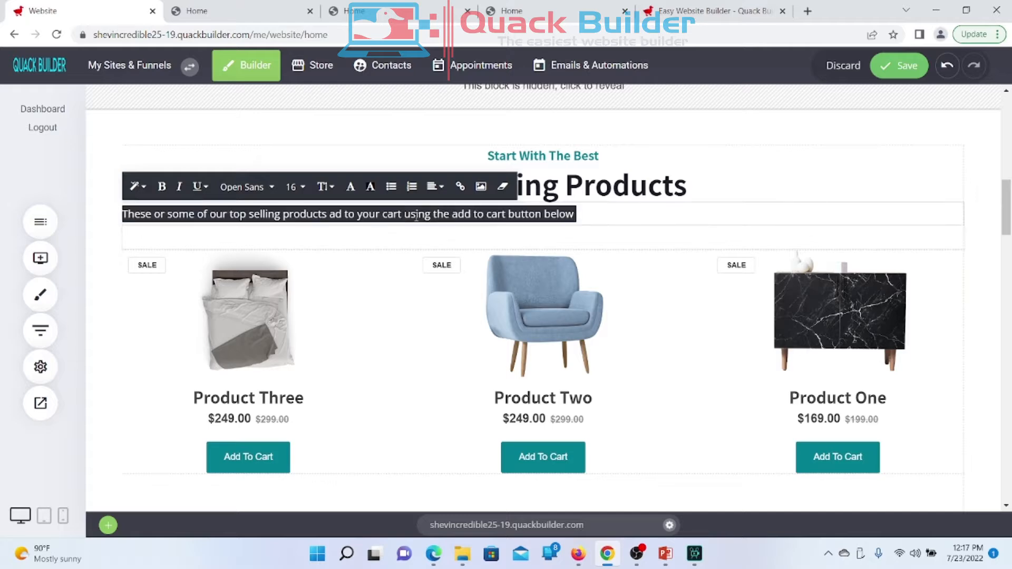
{"action": "left_click", "coordinate": [296, 188]}
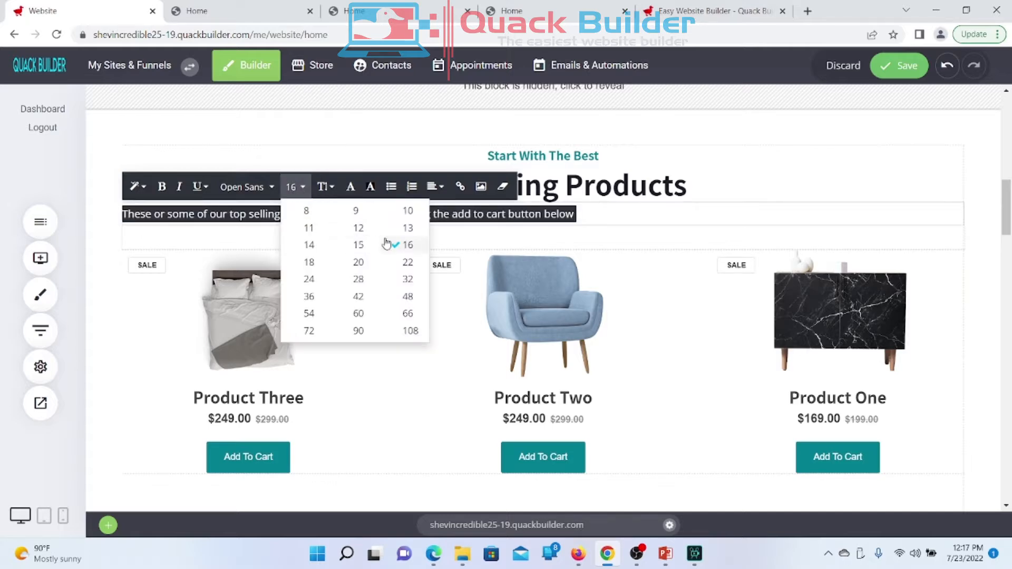
{"action": "left_click", "coordinate": [309, 261]}
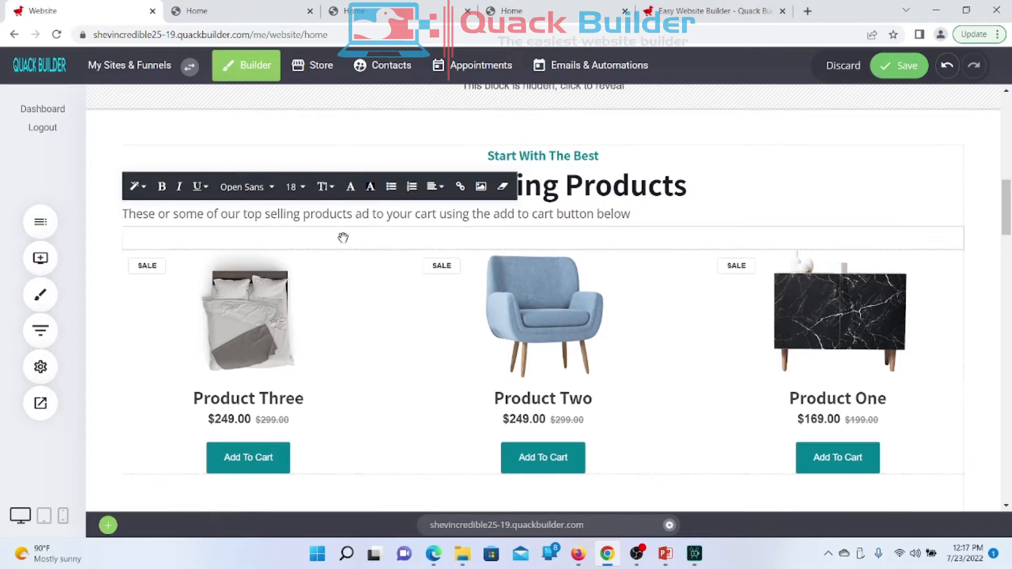
{"action": "triple_click", "coordinate": [393, 209]}
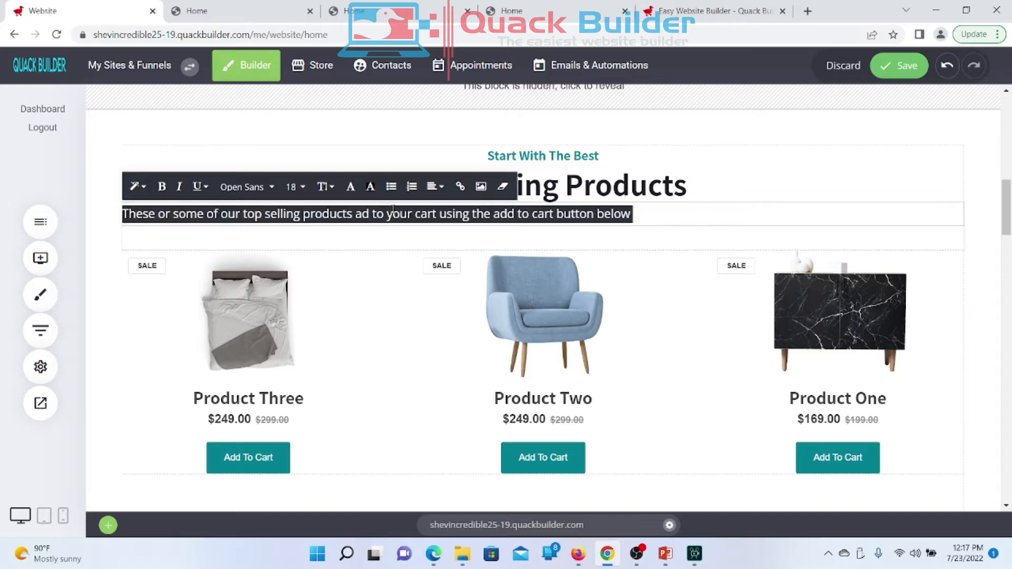
{"action": "left_click", "coordinate": [296, 187]}
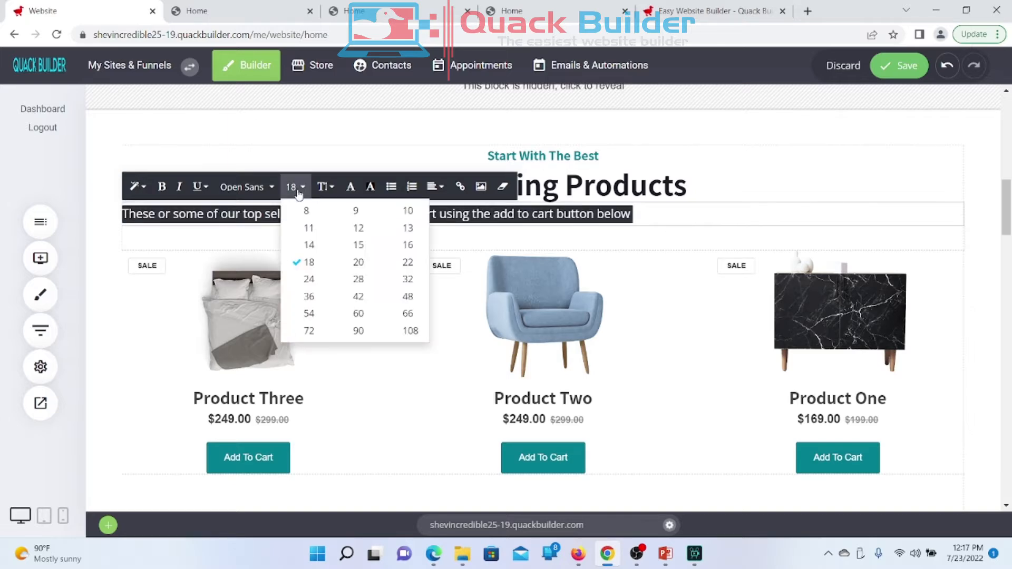
{"action": "left_click", "coordinate": [358, 262]}
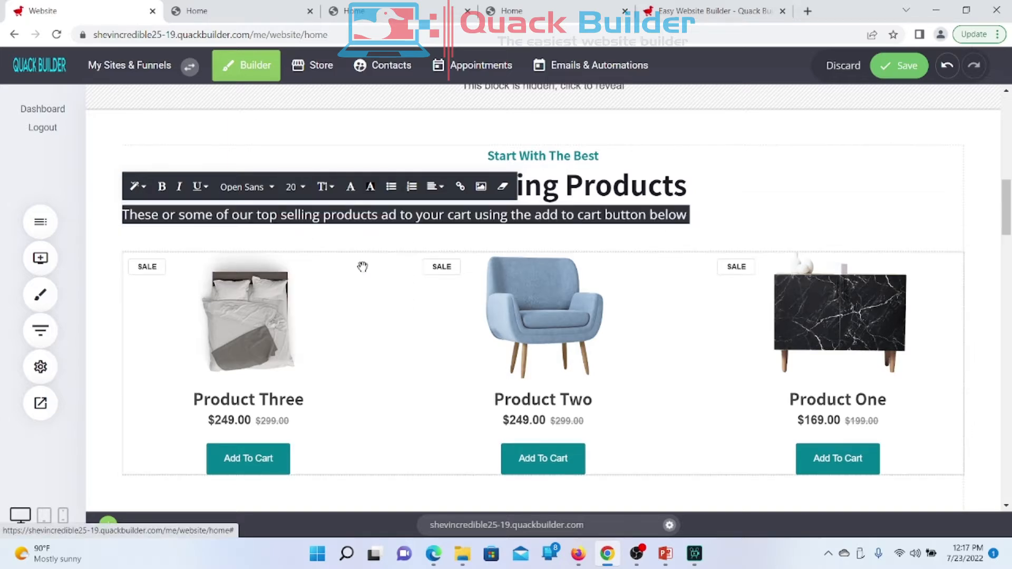
{"action": "left_click", "coordinate": [433, 187]}
{"action": "left_click", "coordinate": [456, 216]}
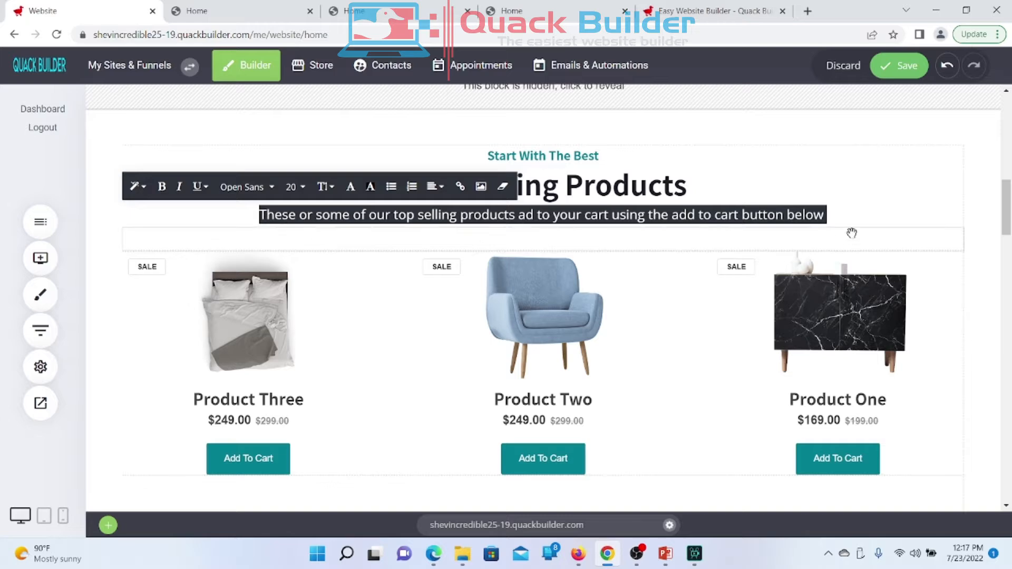
Step: Save the homepage changes and view the live site
{"action": "left_click", "coordinate": [978, 233]}
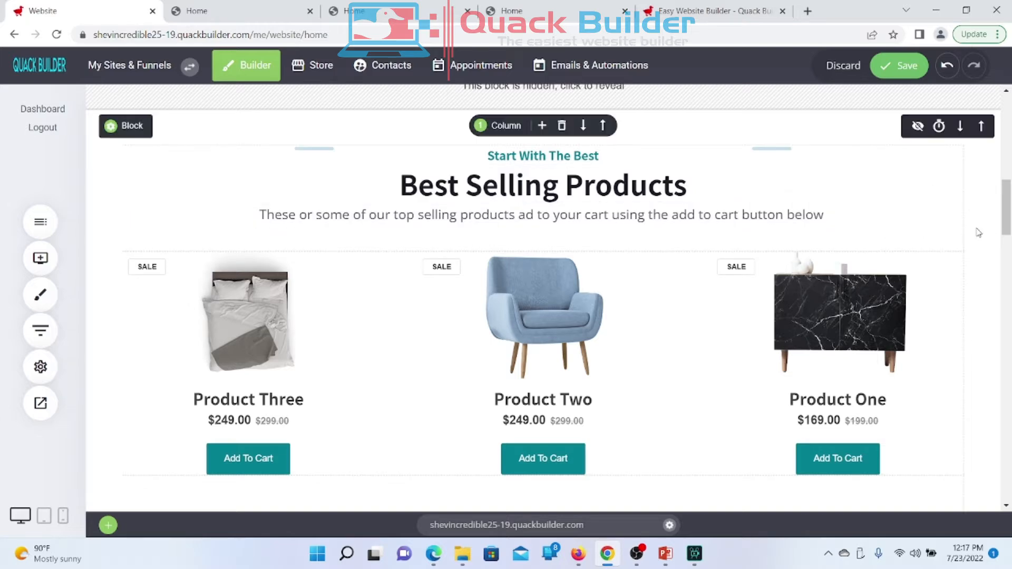
{"action": "scroll", "coordinate": [576, 416], "scroll_direction": "down", "scroll_amount": 1}
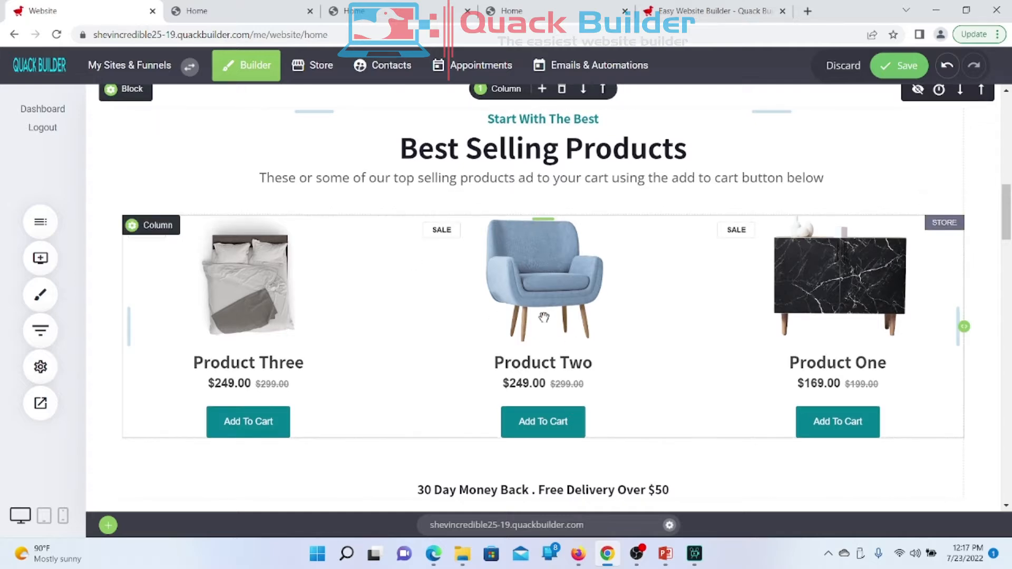
{"action": "left_click", "coordinate": [907, 67]}
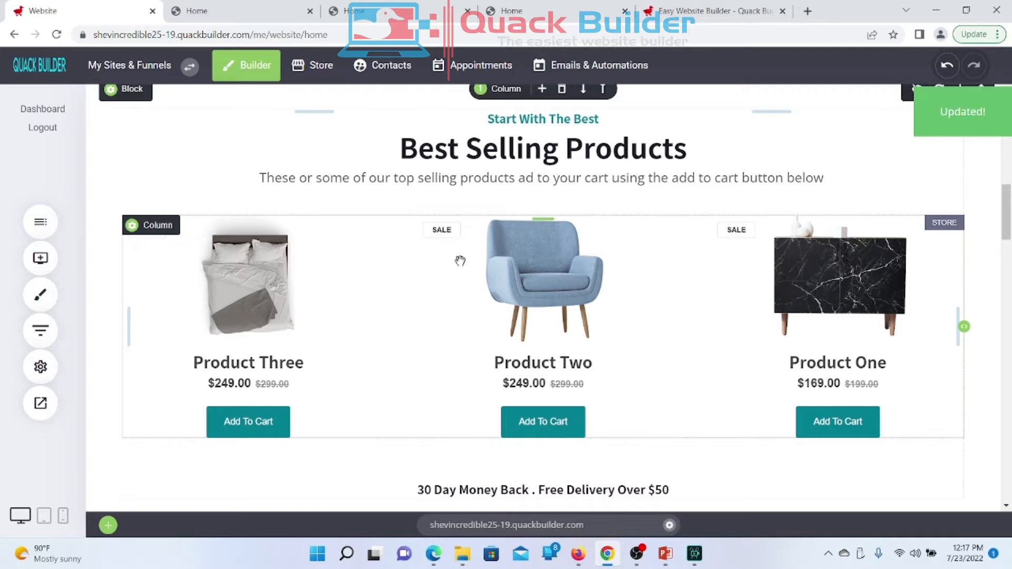
{"action": "left_click", "coordinate": [230, 16]}
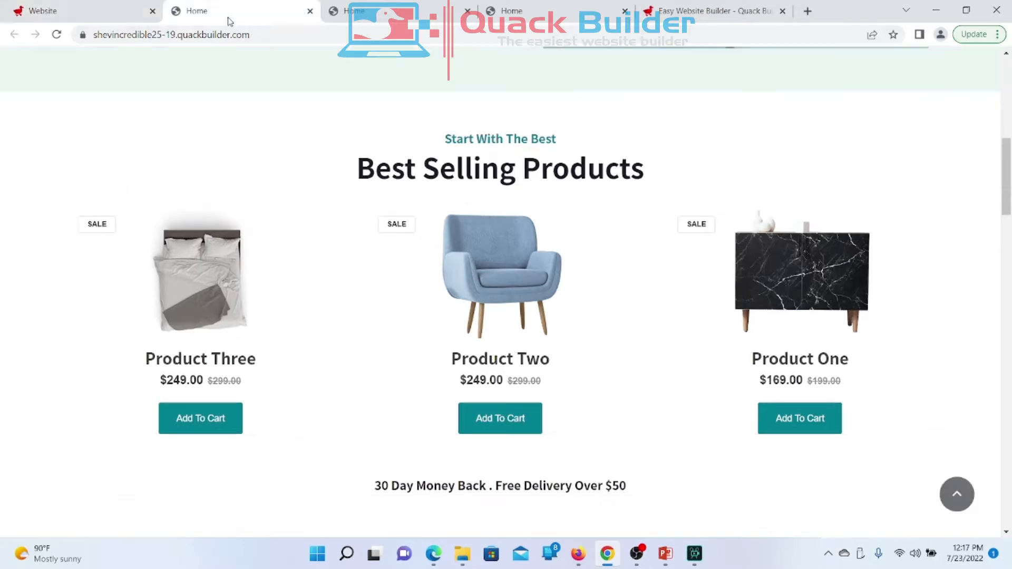
Step: Reload the live homepage to check the centered tagline, then return to editing the subtitle
{"action": "right_click", "coordinate": [366, 139]}
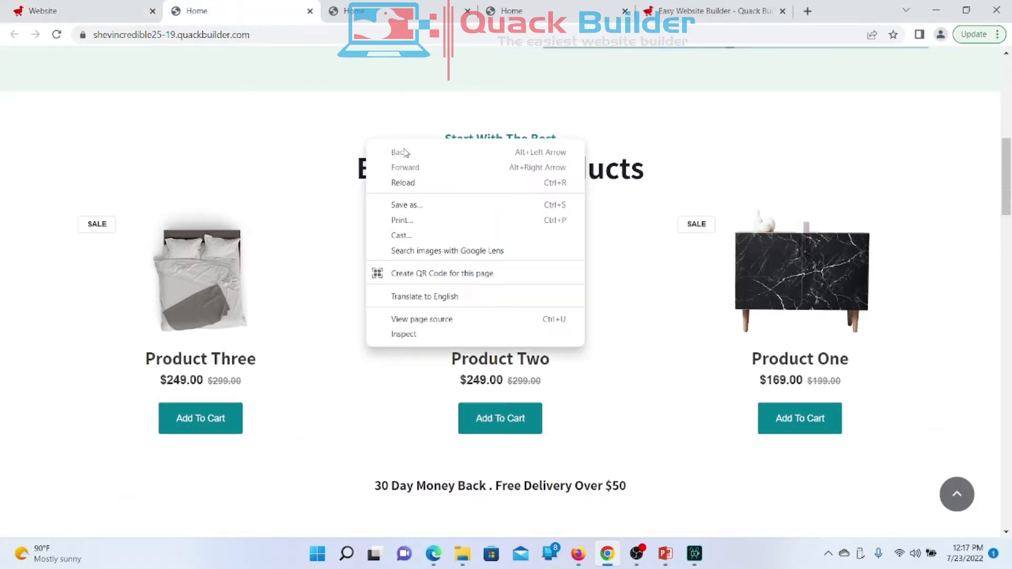
{"action": "left_click", "coordinate": [403, 182]}
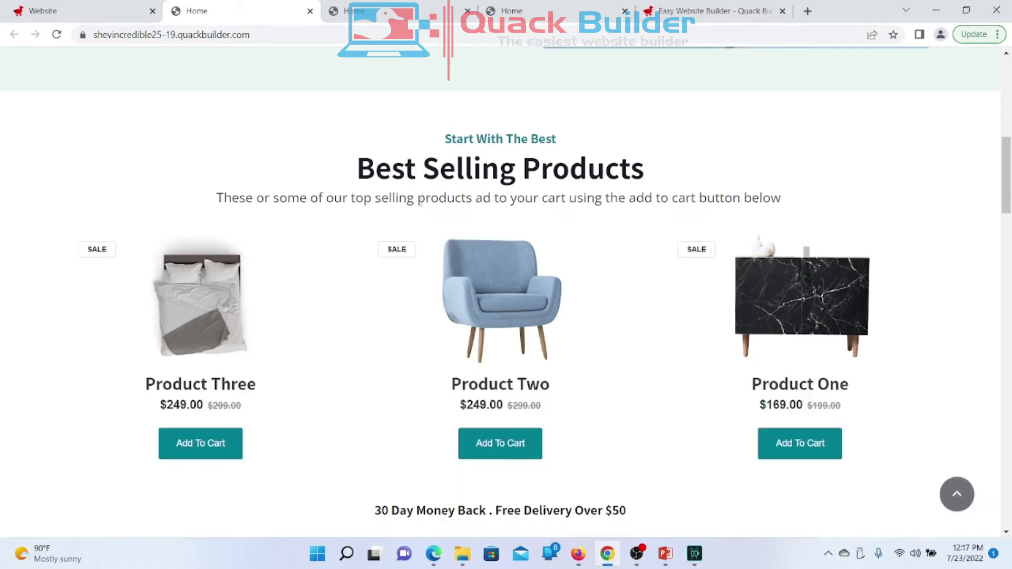
{"action": "scroll", "coordinate": [456, 197], "scroll_direction": "down", "scroll_amount": 3}
{"action": "scroll", "coordinate": [457, 197], "scroll_direction": "up", "scroll_amount": 4}
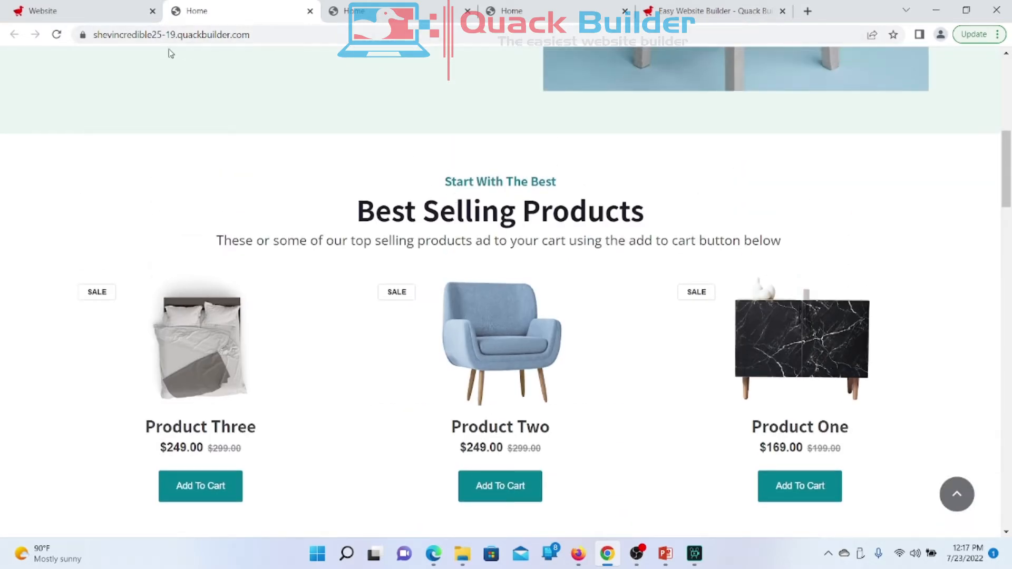
{"action": "scroll", "coordinate": [177, 55], "scroll_direction": "up", "scroll_amount": 5}
{"action": "scroll", "coordinate": [340, 193], "scroll_direction": "down", "scroll_amount": 5}
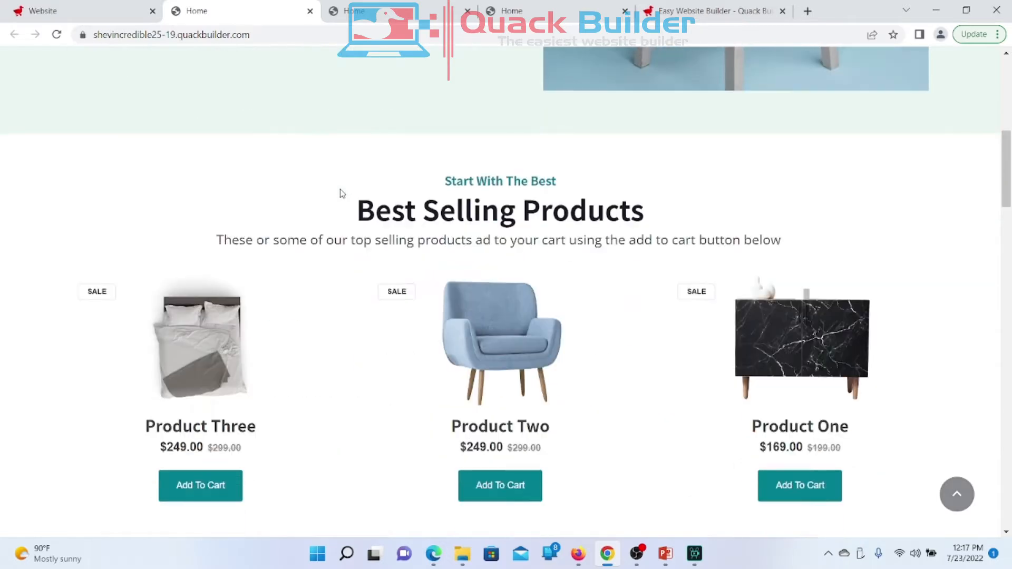
{"action": "scroll", "coordinate": [339, 194], "scroll_direction": "down", "scroll_amount": 2}
{"action": "left_click", "coordinate": [48, 7]}
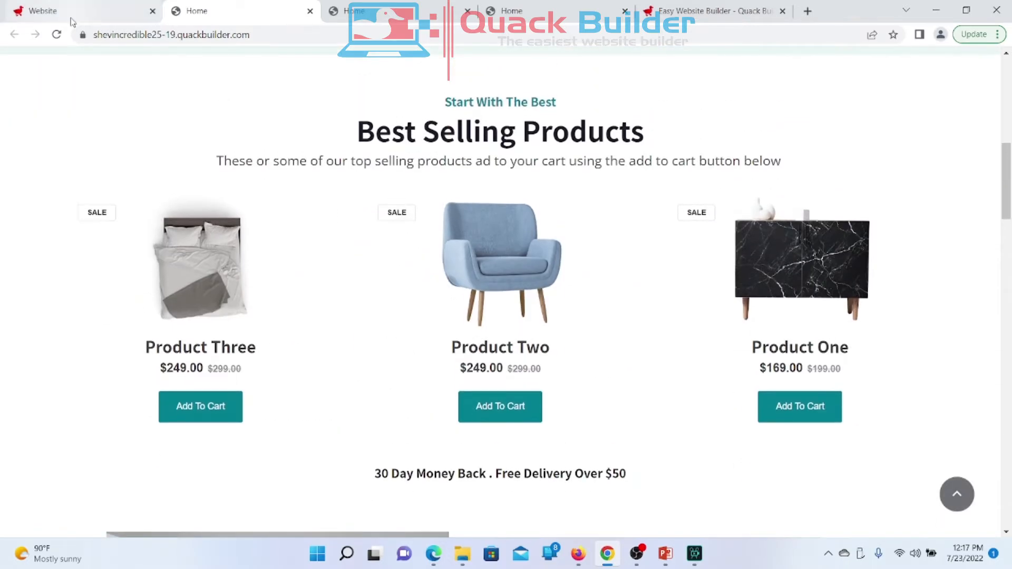
{"action": "left_click", "coordinate": [437, 177]}
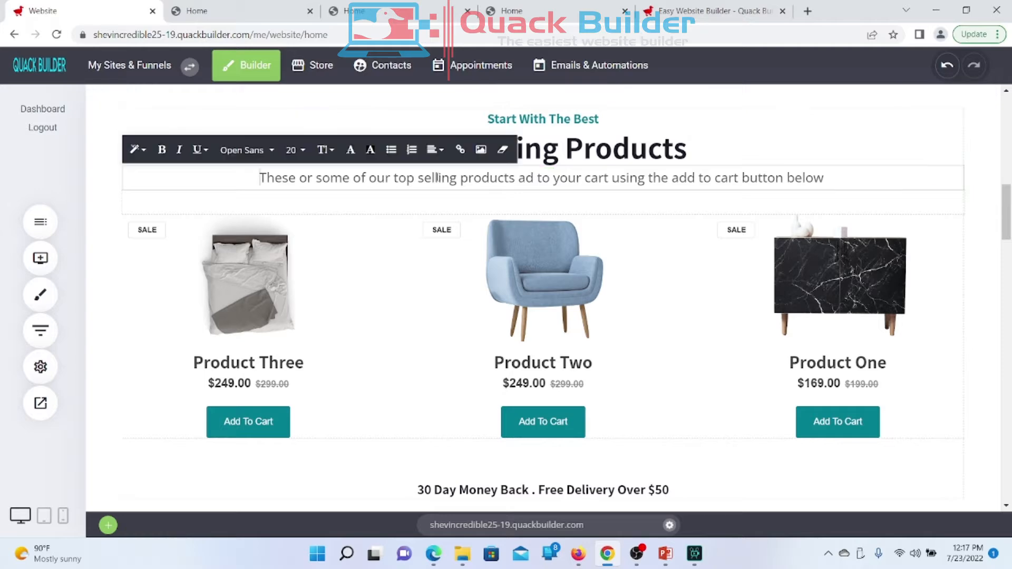
Step: Set the whole subtitle to size 22 in Helvetica
{"action": "left_click_drag", "start_coordinate": [259, 180], "coordinate": [818, 193]}
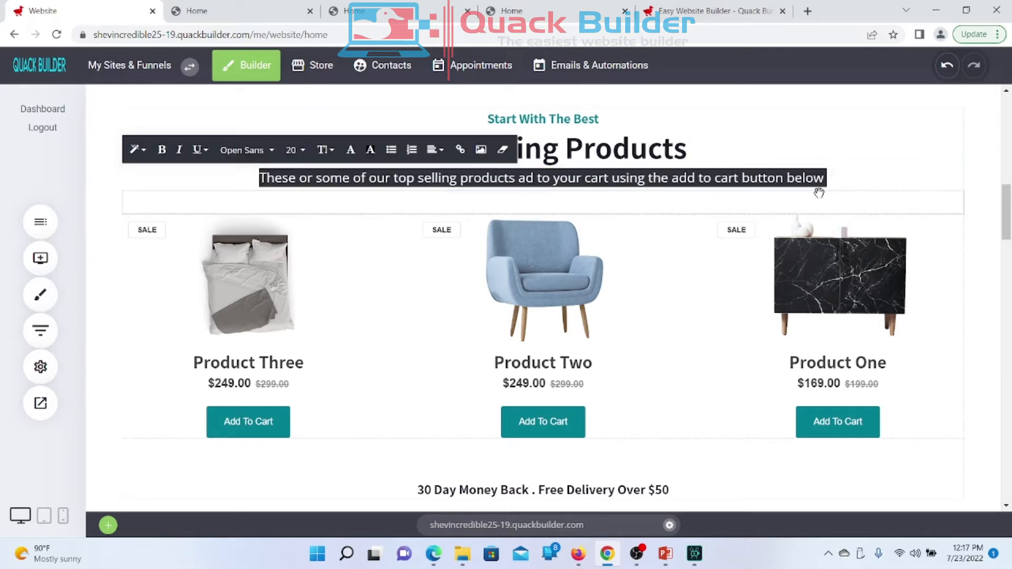
{"action": "left_click", "coordinate": [293, 150]}
{"action": "left_click", "coordinate": [407, 225]}
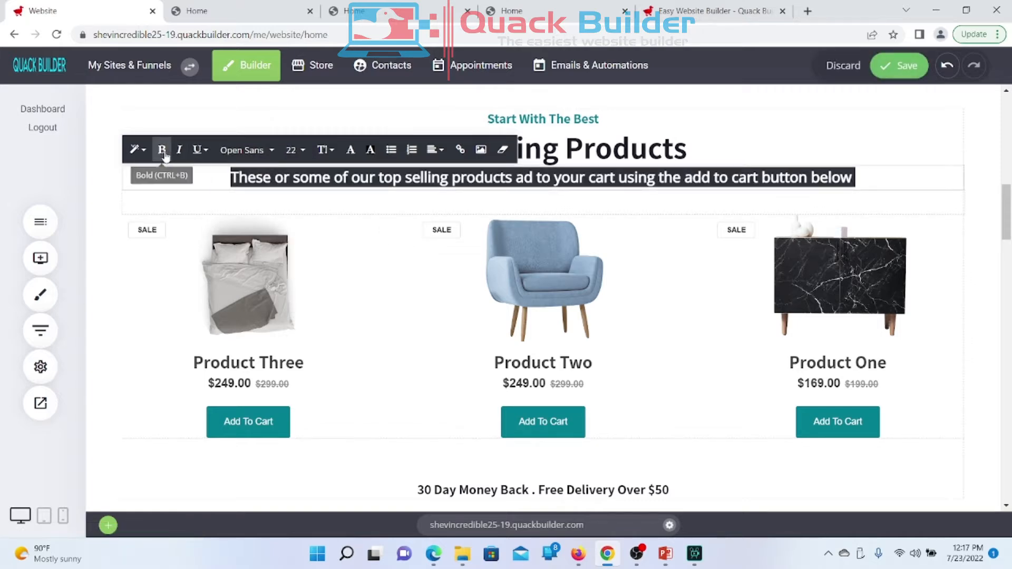
{"action": "left_click", "coordinate": [252, 152]}
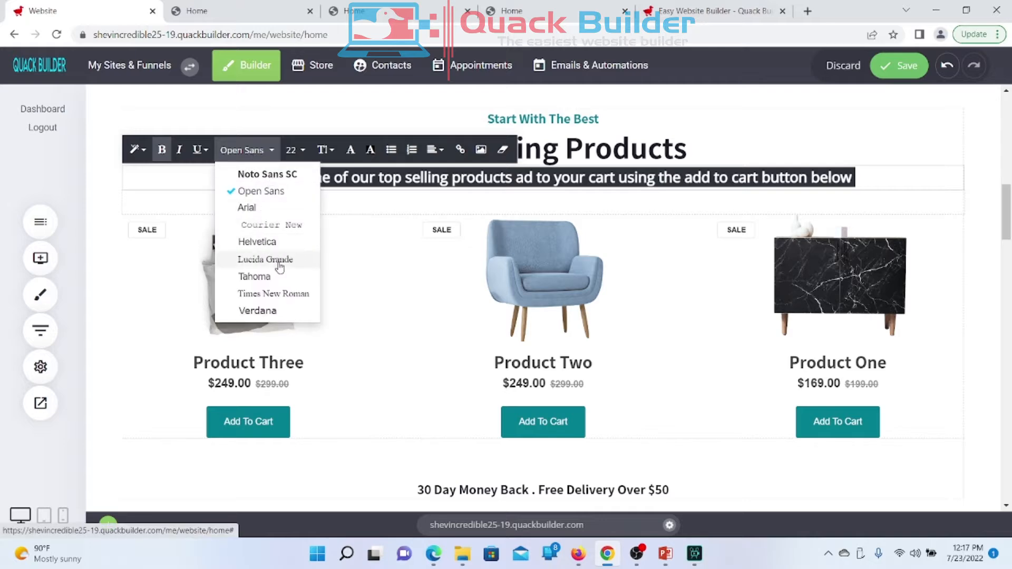
{"action": "left_click", "coordinate": [267, 243]}
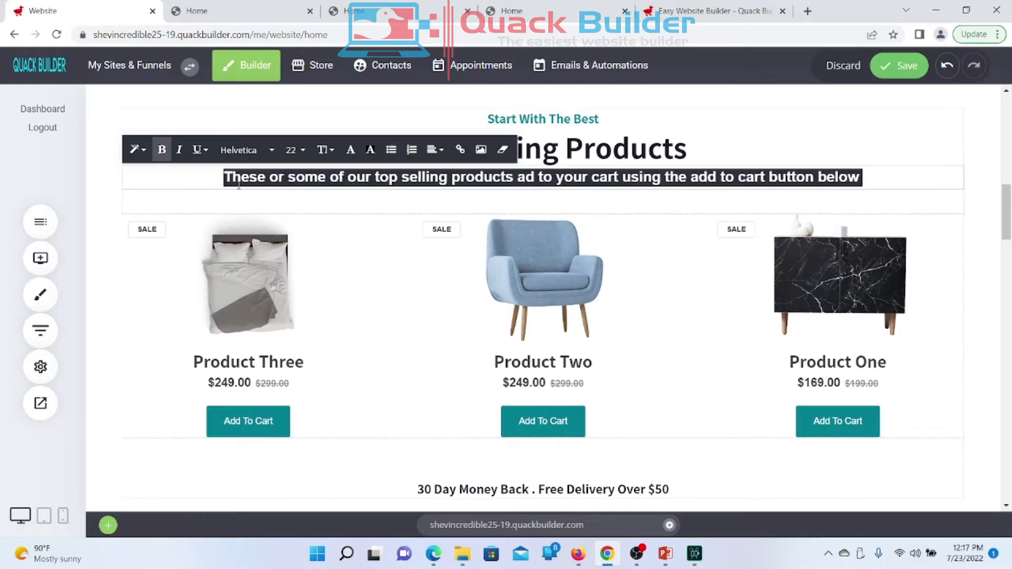
{"action": "left_click", "coordinate": [995, 195]}
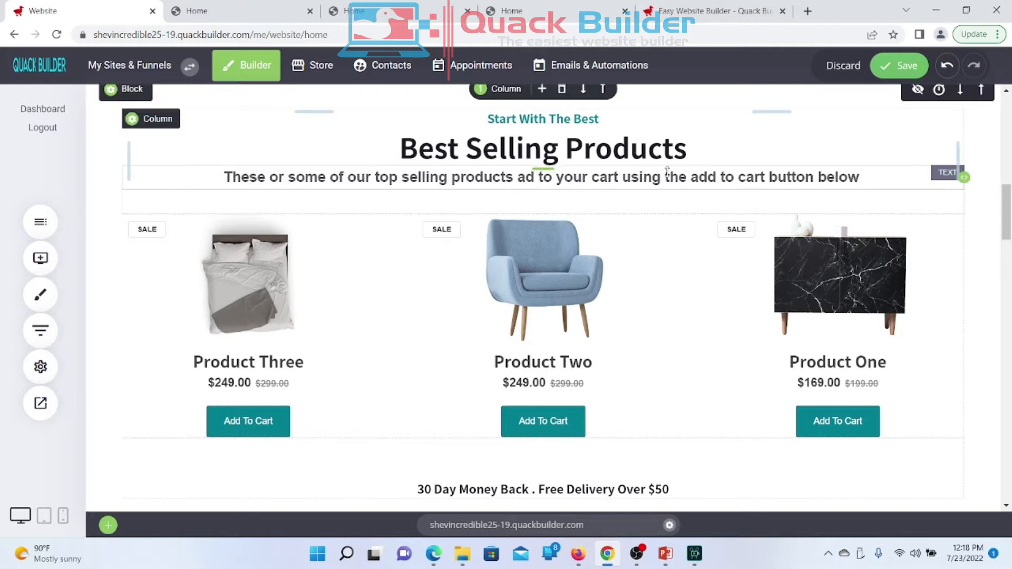
Step: Correct 'ad' to 'add', break the subtitle before 'your', and save
{"action": "left_click", "coordinate": [604, 177]}
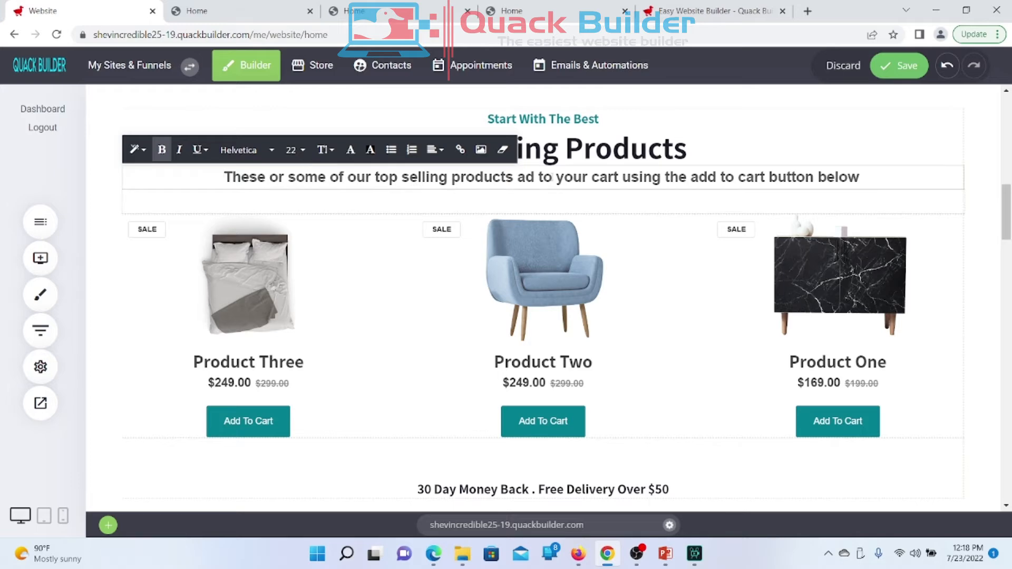
{"action": "left_click", "coordinate": [533, 177]}
{"action": "type", "text": "d"}
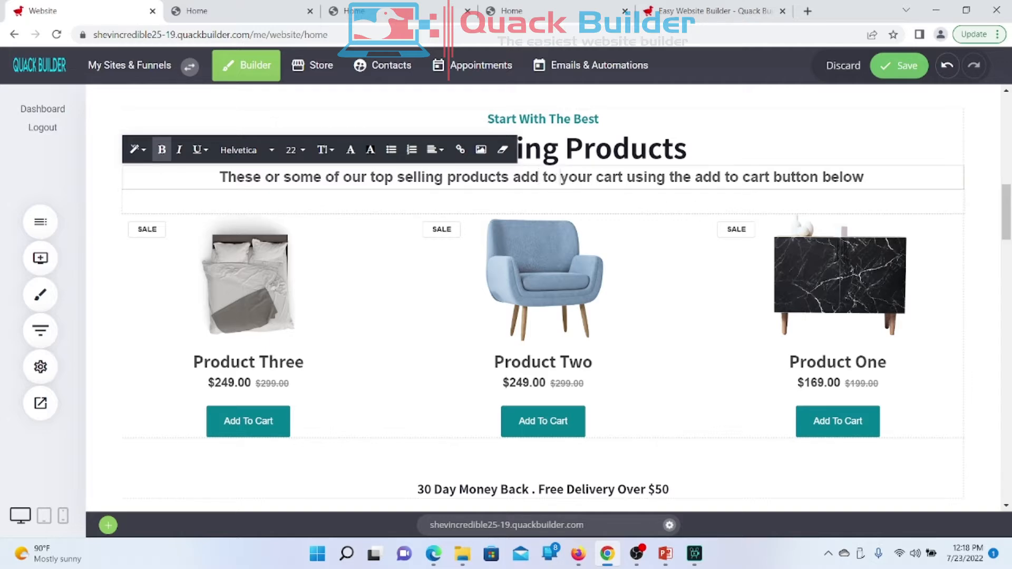
{"action": "left_click", "coordinate": [560, 178]}
{"action": "key", "text": "Return"}
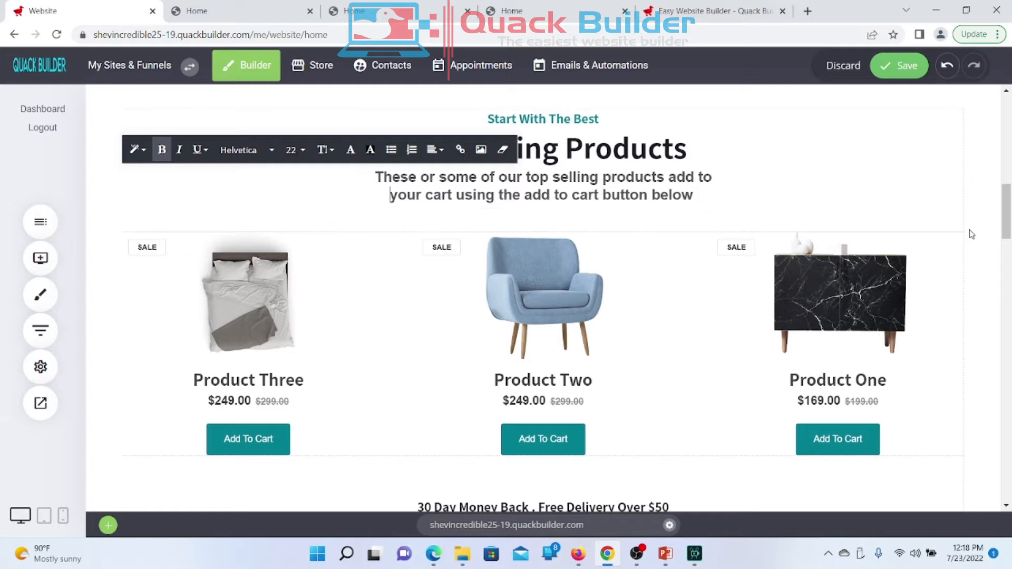
{"action": "left_click", "coordinate": [978, 241]}
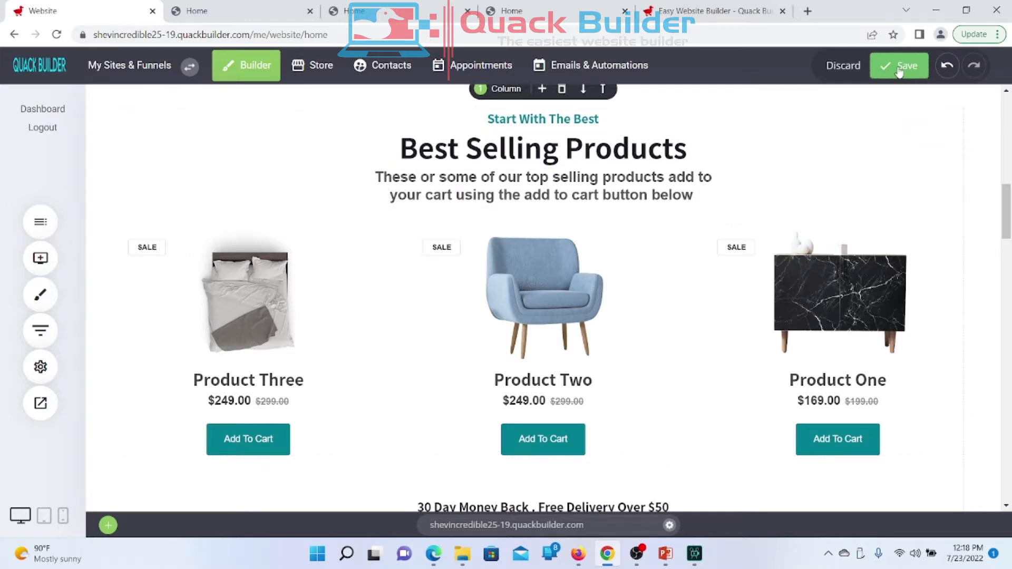
{"action": "left_click", "coordinate": [898, 70]}
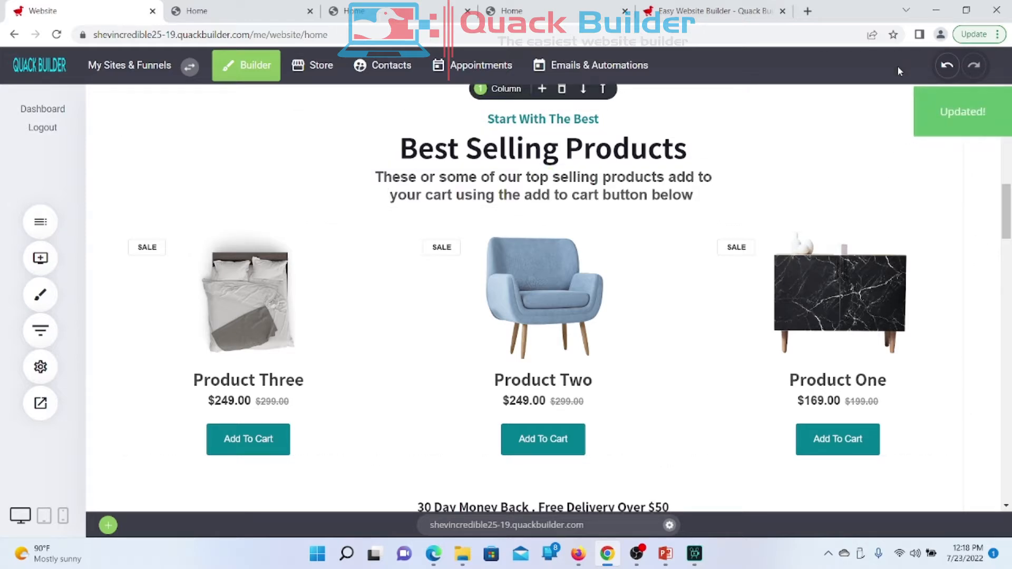
Step: Reload the live homepage to confirm the two-line subtitle
{"action": "left_click", "coordinate": [235, 10]}
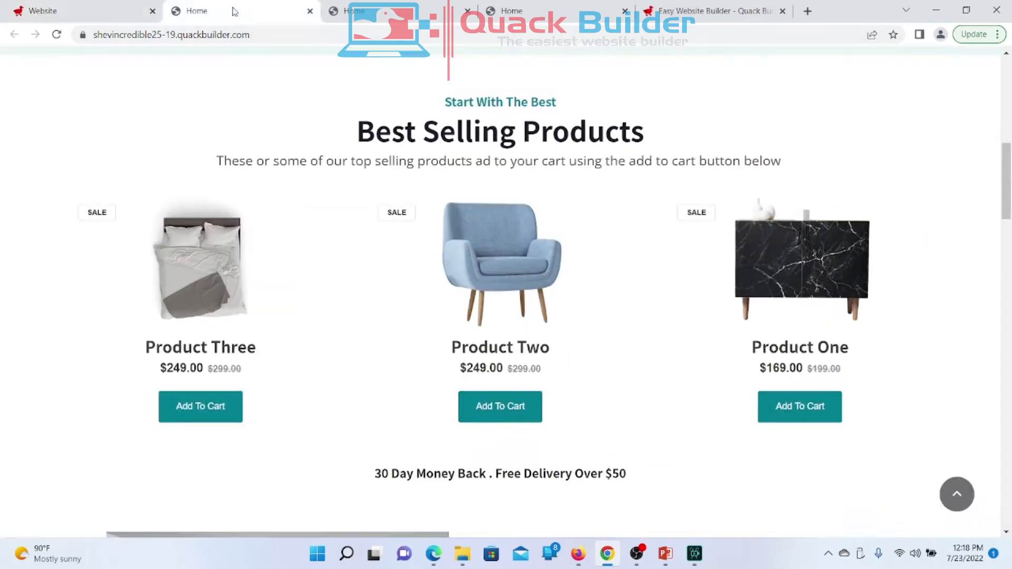
{"action": "right_click", "coordinate": [351, 94]}
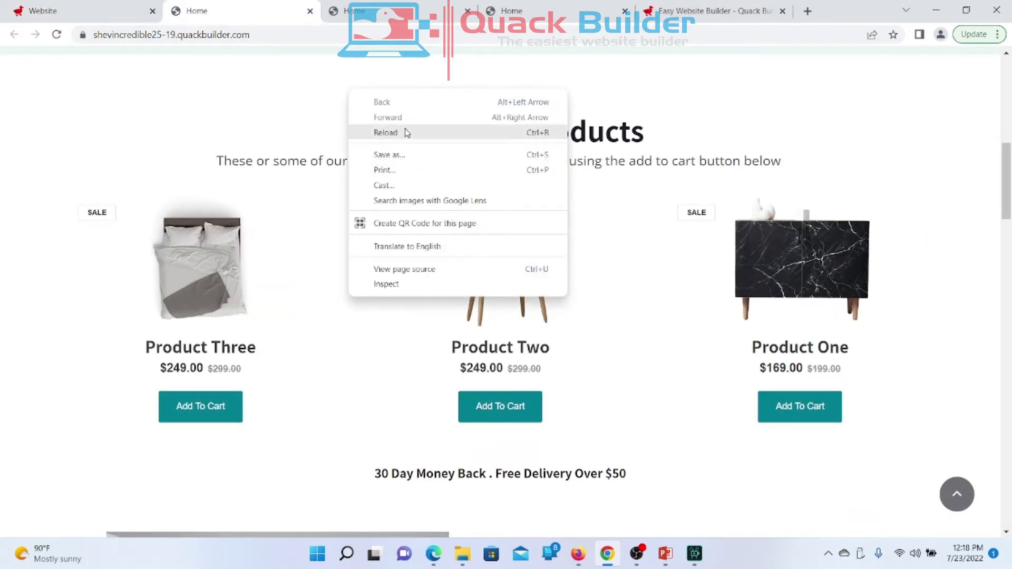
{"action": "left_click", "coordinate": [406, 131]}
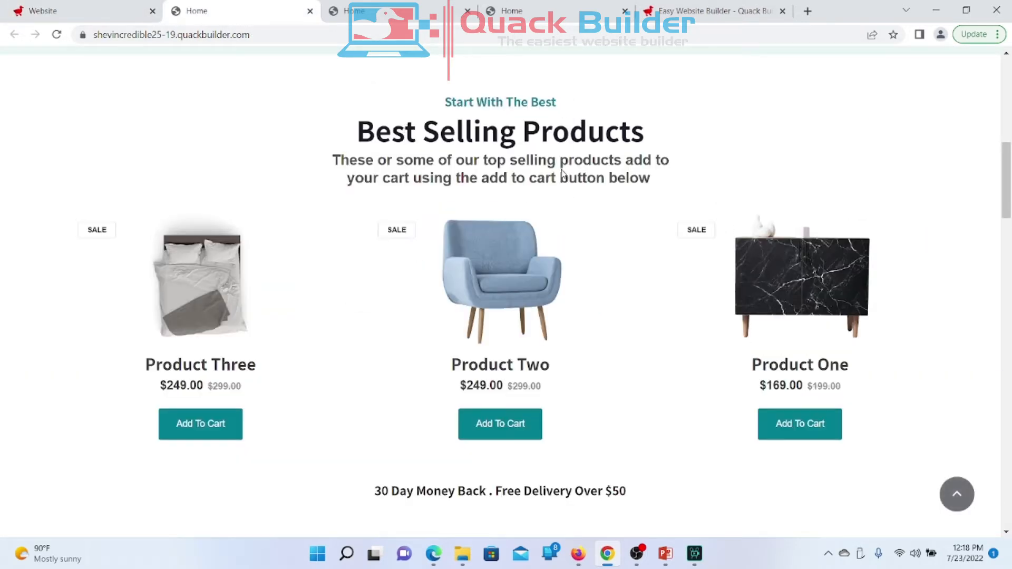
Step: Give the subtitle 10px top padding in the editor and save
{"action": "left_click", "coordinate": [103, 11]}
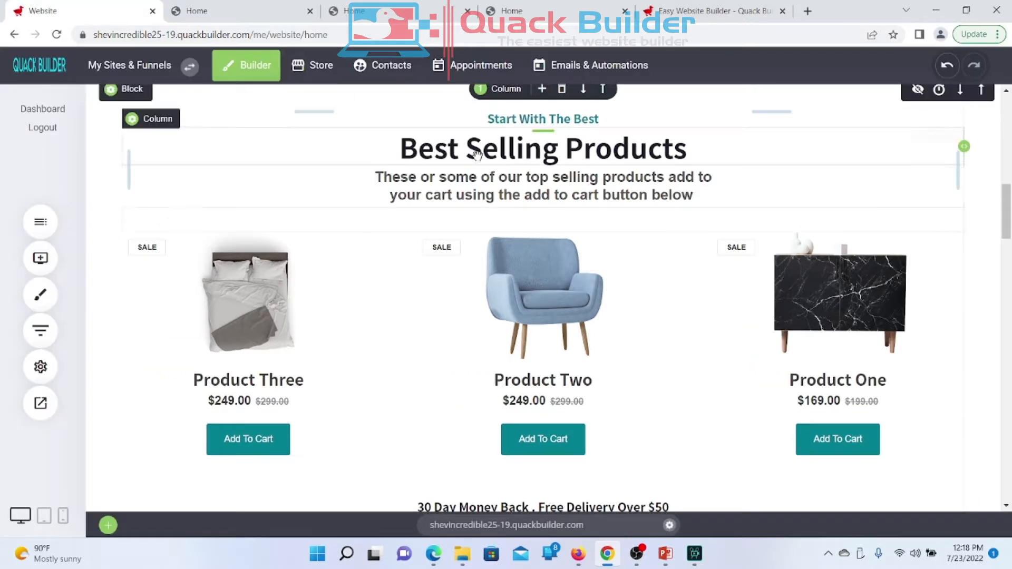
{"action": "left_click_drag", "start_coordinate": [518, 165], "coordinate": [519, 175]}
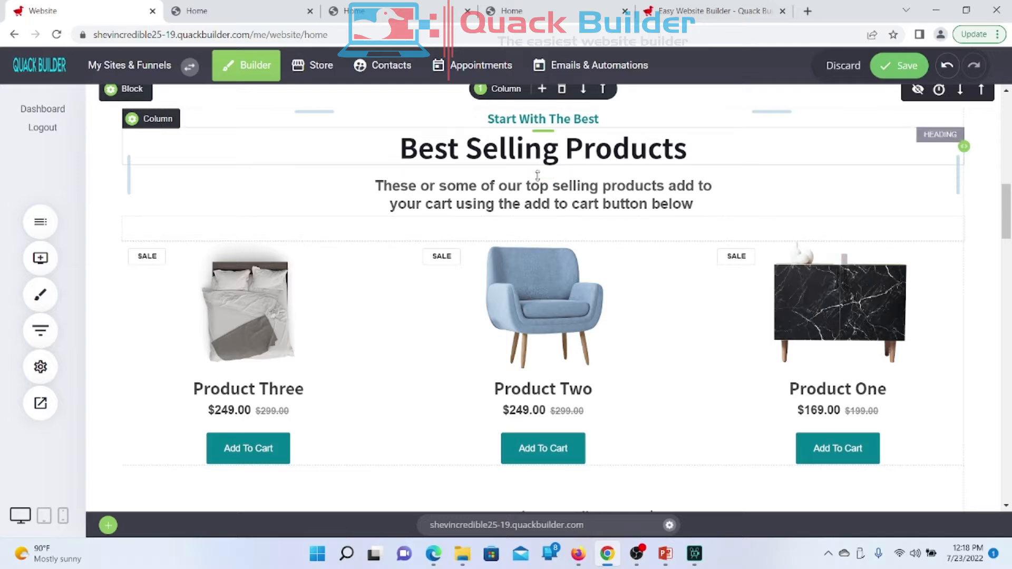
{"action": "left_click_drag", "start_coordinate": [499, 173], "coordinate": [501, 170]}
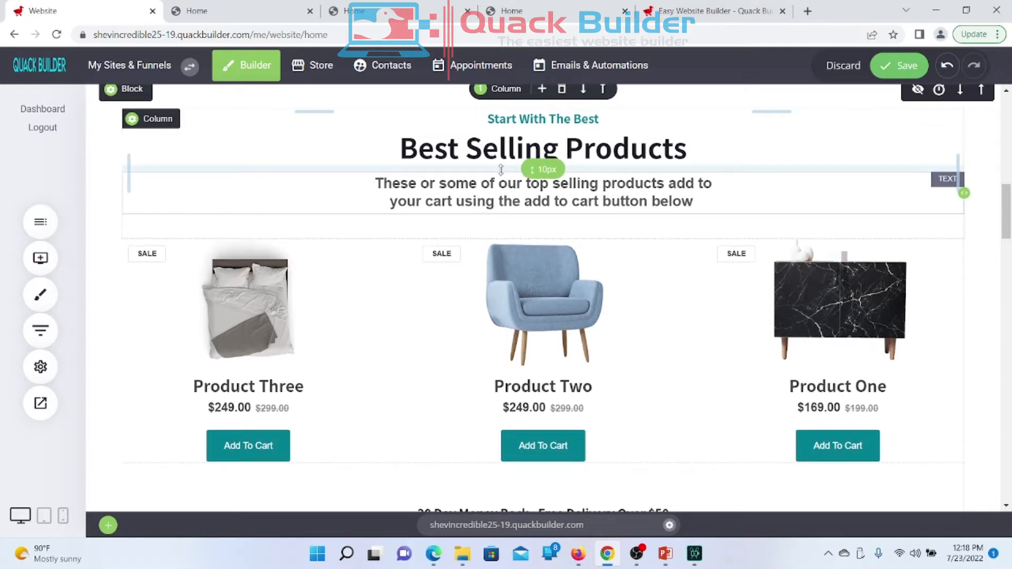
{"action": "left_click", "coordinate": [897, 64]}
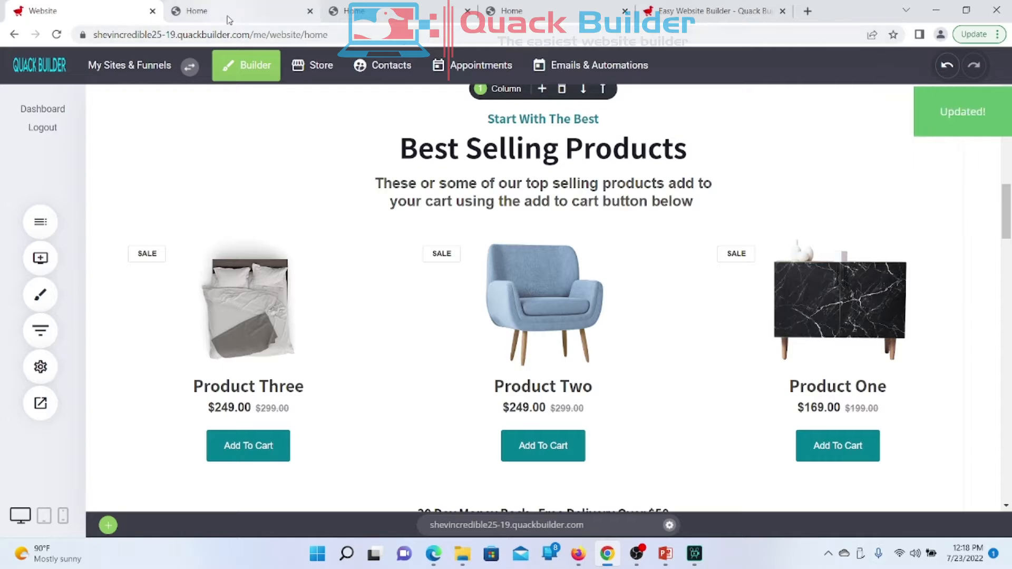
Step: Reload the live homepage and inspect the spaced two-line subtitle
{"action": "left_click", "coordinate": [229, 19]}
{"action": "right_click", "coordinate": [229, 20]}
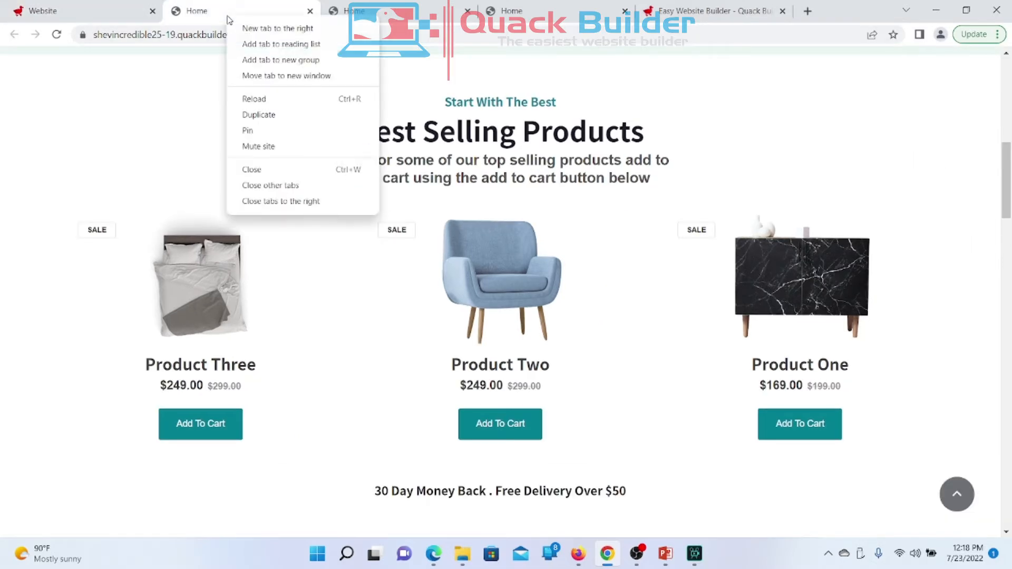
{"action": "left_click", "coordinate": [266, 102]}
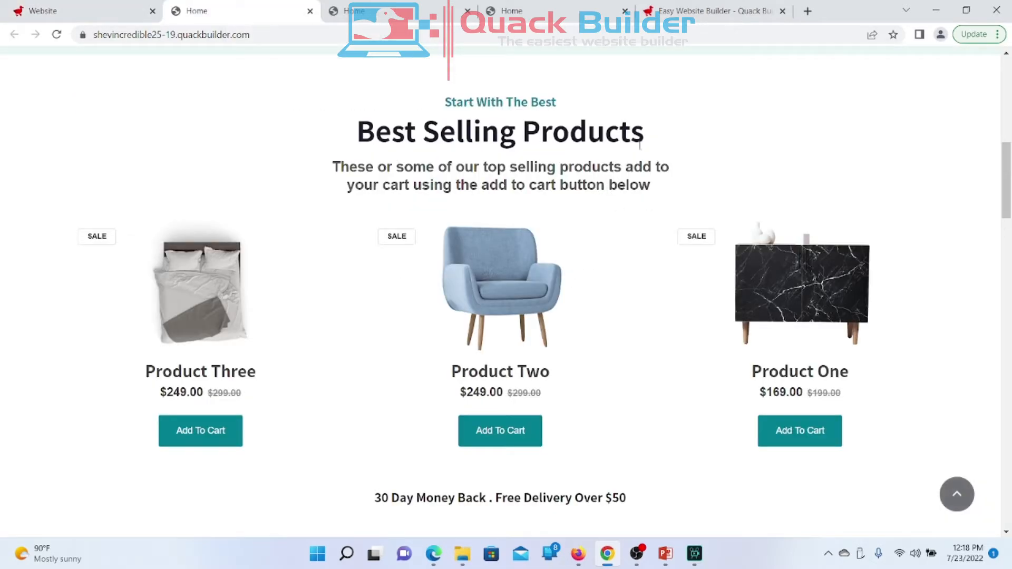
{"action": "scroll", "coordinate": [605, 266], "scroll_direction": "up", "scroll_amount": 3}
{"action": "scroll", "coordinate": [606, 267], "scroll_direction": "down", "scroll_amount": 2}
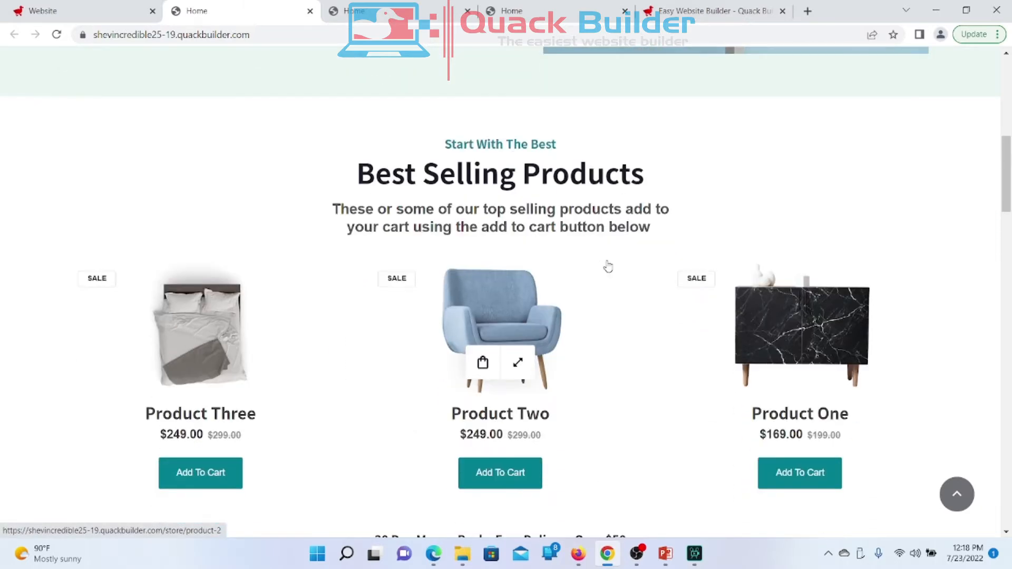
{"action": "left_click_drag", "start_coordinate": [328, 210], "coordinate": [703, 231]}
{"action": "left_click", "coordinate": [702, 230]}
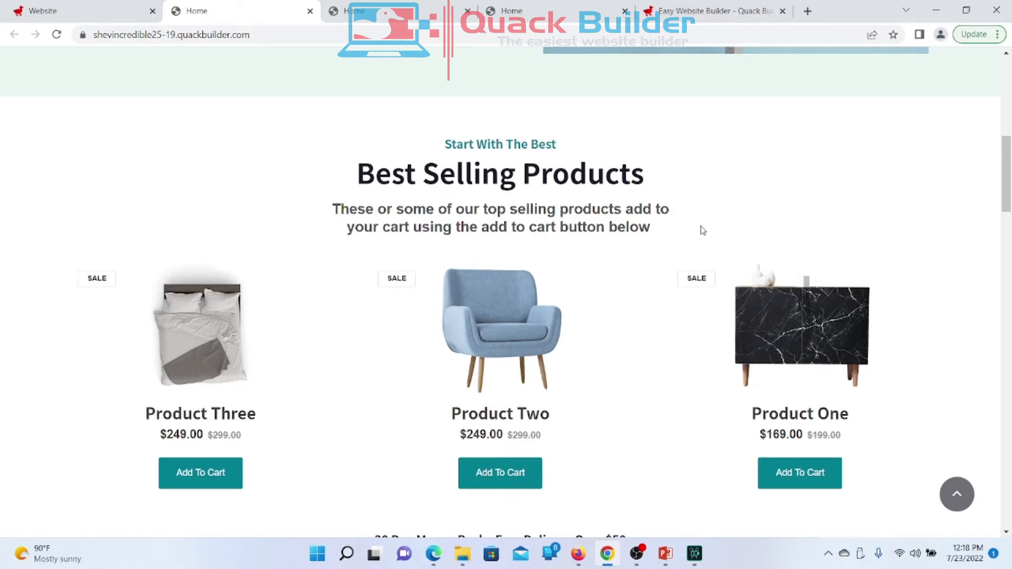
Step: Add Product Two from Best Selling Products to the shopping cart
{"action": "scroll", "coordinate": [702, 231], "scroll_direction": "up", "scroll_amount": 2}
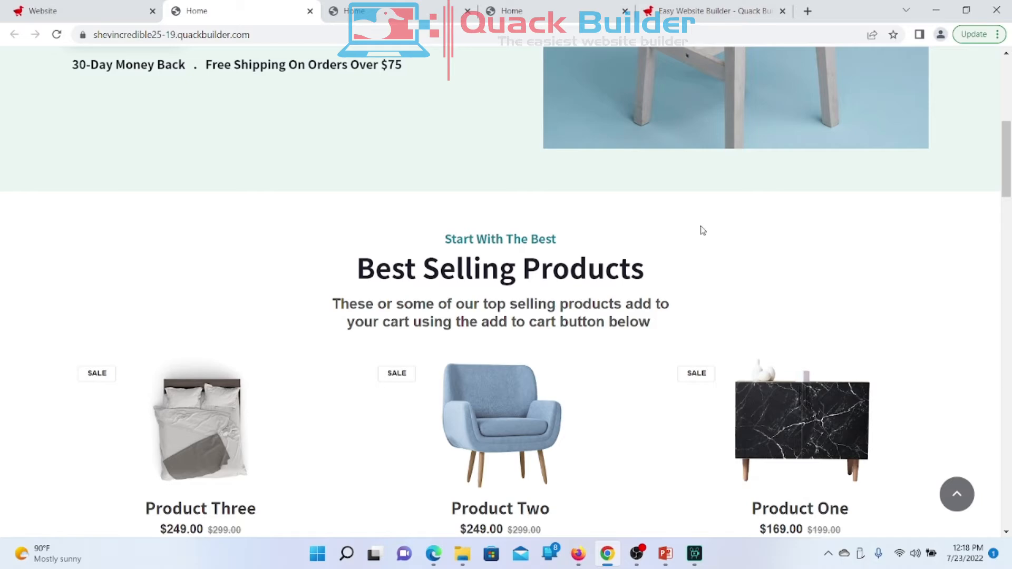
{"action": "scroll", "coordinate": [703, 230], "scroll_direction": "down", "scroll_amount": 6}
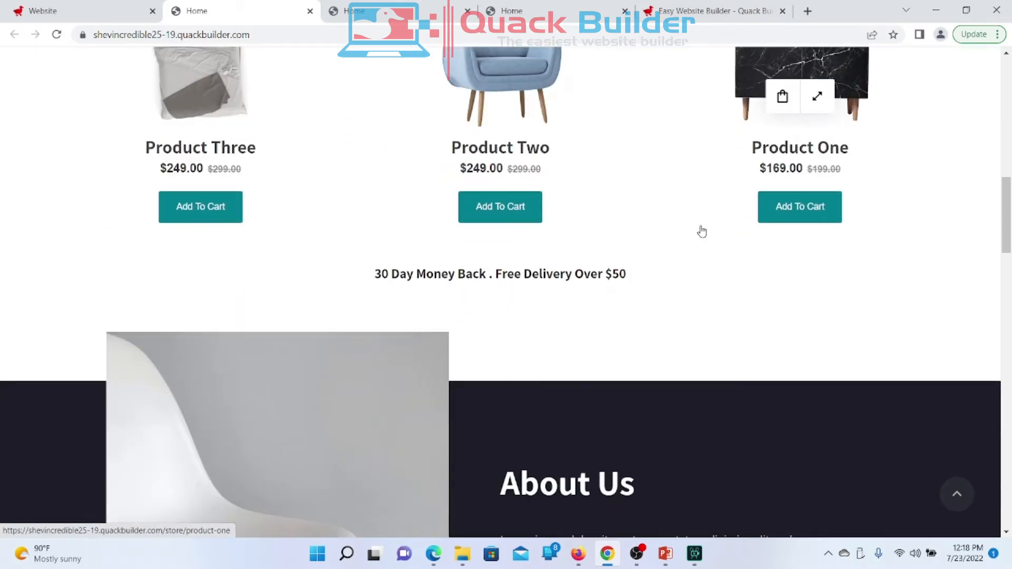
{"action": "scroll", "coordinate": [701, 232], "scroll_direction": "up", "scroll_amount": 5}
{"action": "scroll", "coordinate": [702, 231], "scroll_direction": "down", "scroll_amount": 4}
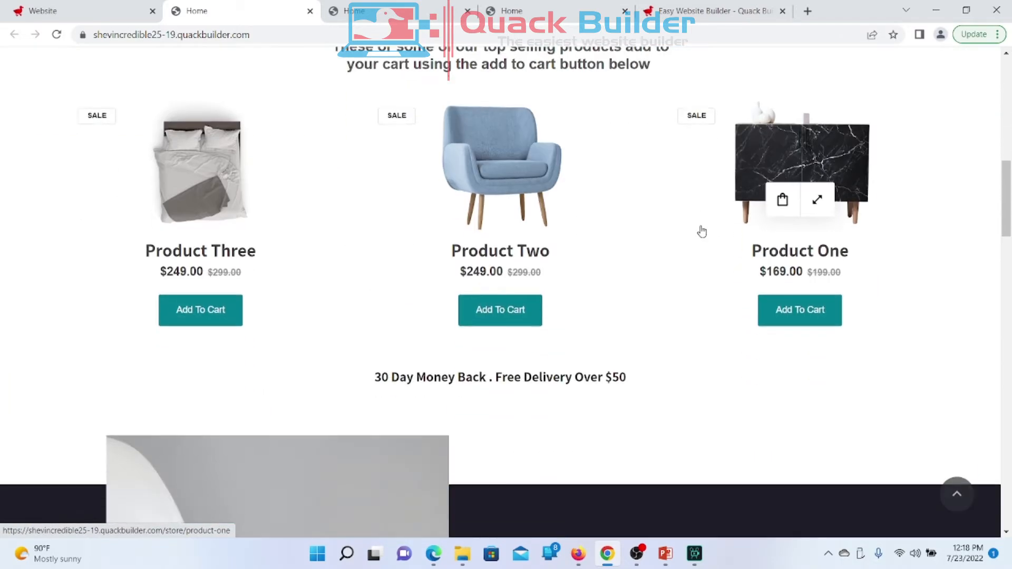
{"action": "scroll", "coordinate": [701, 231], "scroll_direction": "up", "scroll_amount": 4}
{"action": "scroll", "coordinate": [702, 231], "scroll_direction": "down", "scroll_amount": 5}
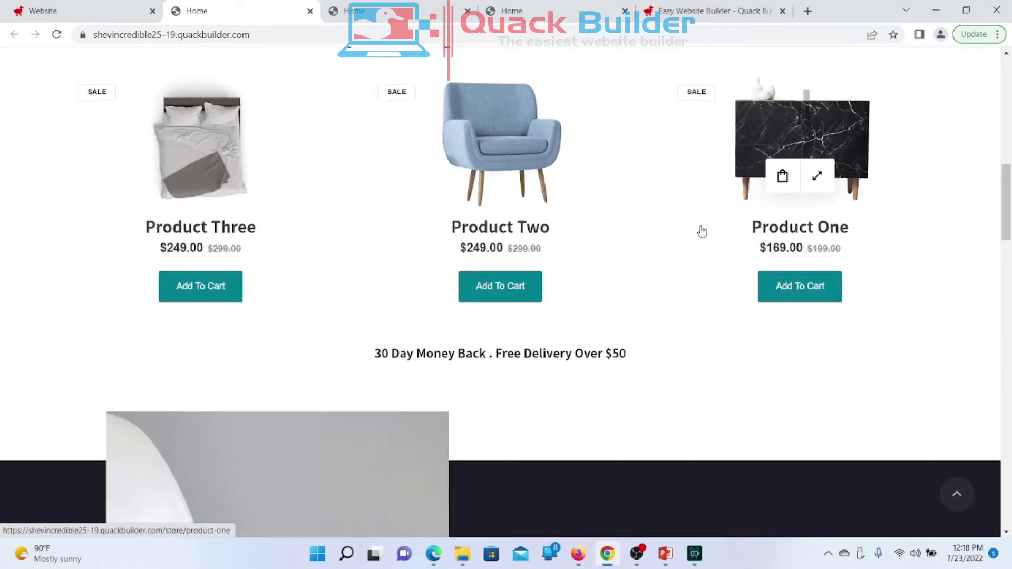
{"action": "scroll", "coordinate": [702, 231], "scroll_direction": "up", "scroll_amount": 4}
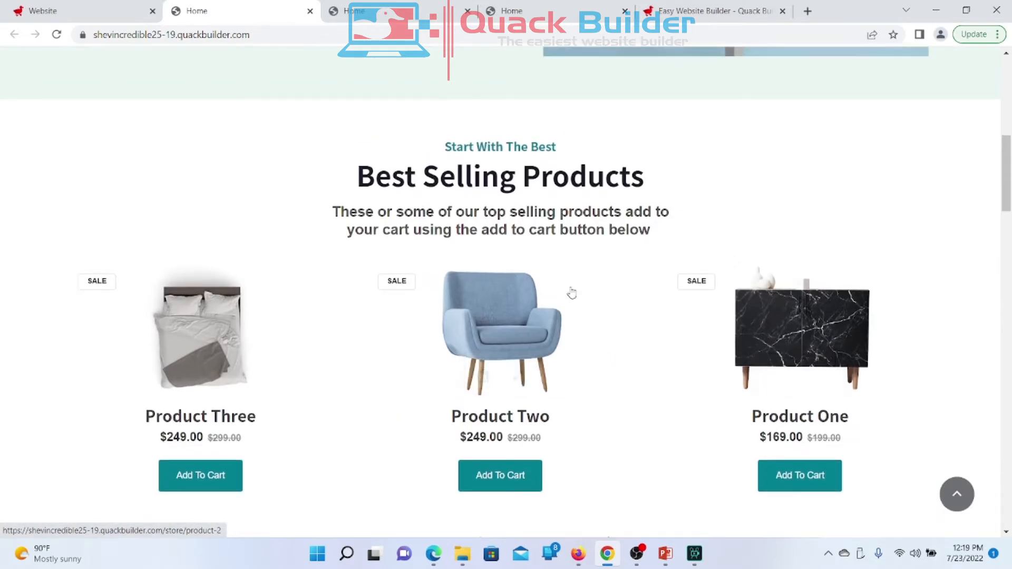
{"action": "scroll", "coordinate": [669, 417], "scroll_direction": "down", "scroll_amount": 3}
{"action": "left_click", "coordinate": [497, 298]}
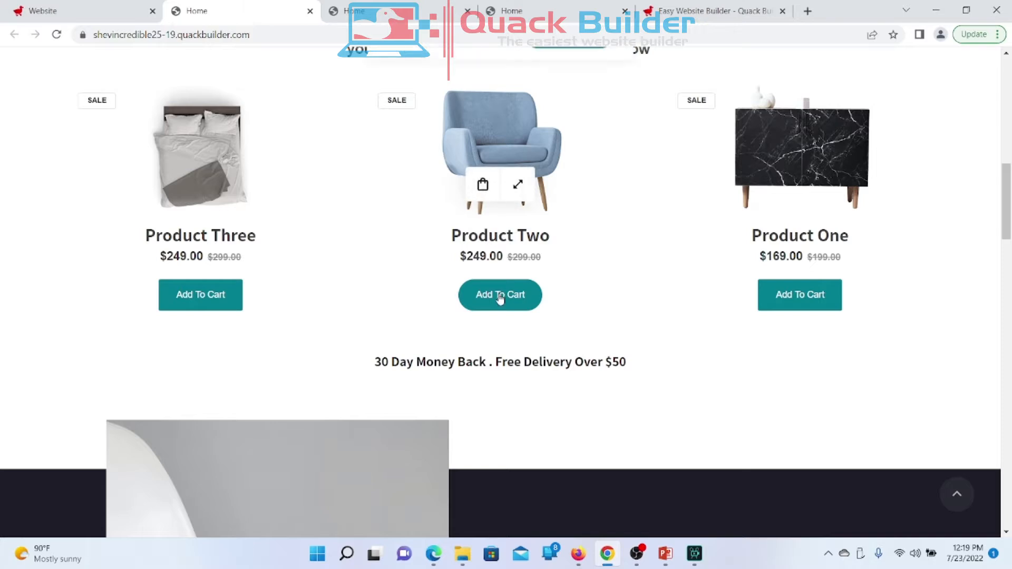
{"action": "left_click", "coordinate": [569, 83]}
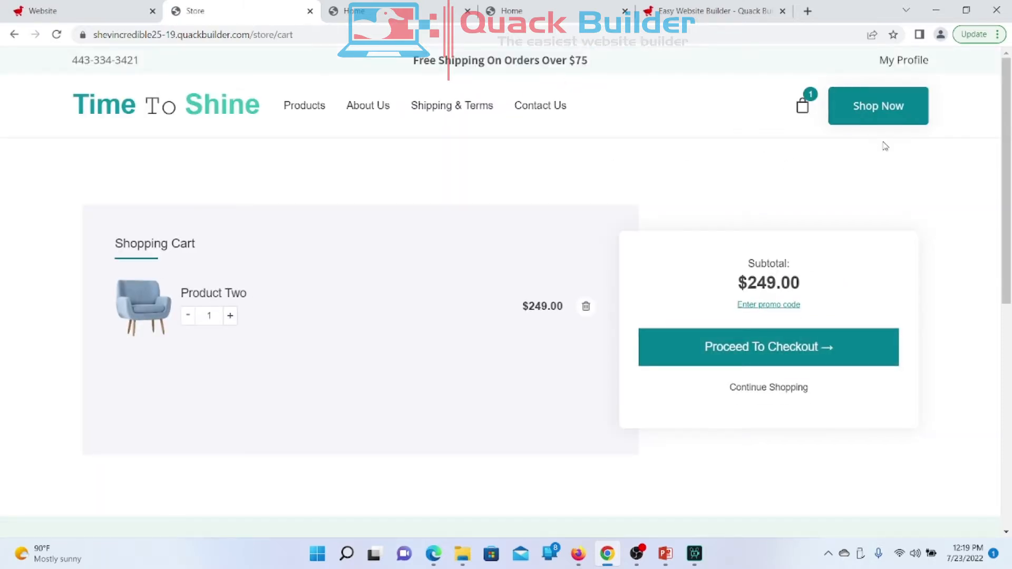
{"action": "left_click", "coordinate": [742, 348]}
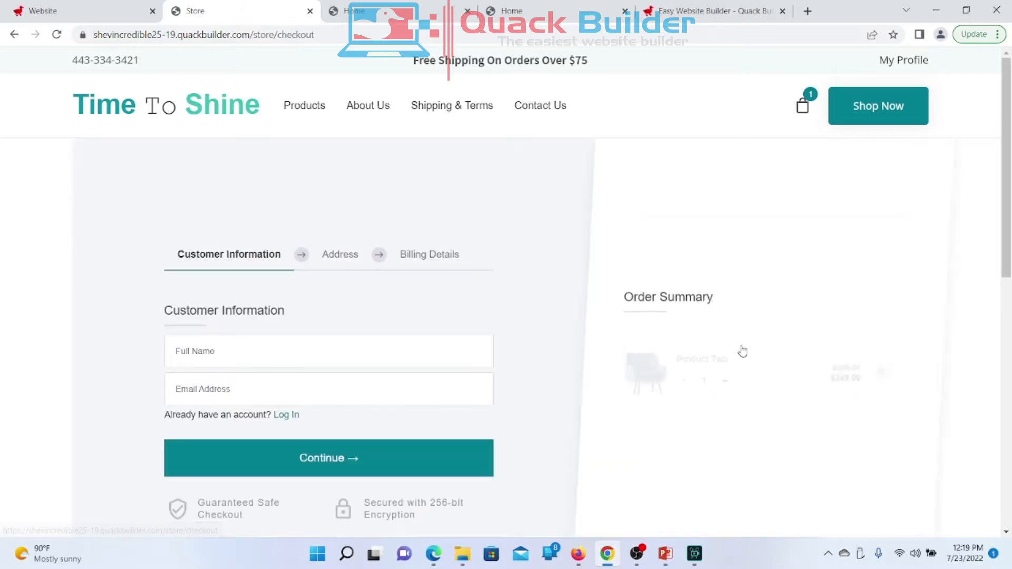
{"action": "scroll", "coordinate": [742, 351], "scroll_direction": "down", "scroll_amount": 6}
{"action": "scroll", "coordinate": [741, 350], "scroll_direction": "down", "scroll_amount": 3}
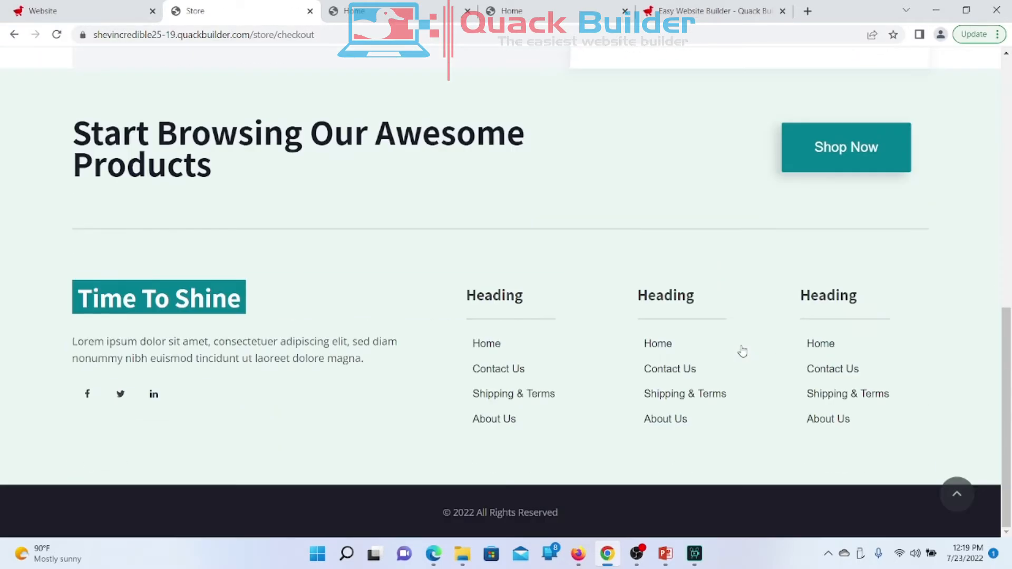
{"action": "scroll", "coordinate": [742, 351], "scroll_direction": "up", "scroll_amount": 8}
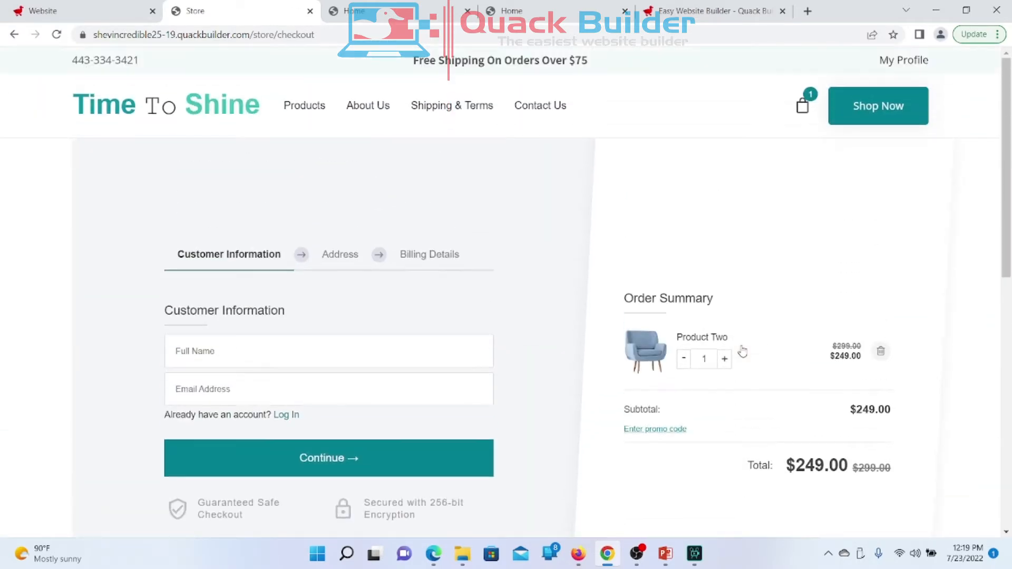
{"action": "scroll", "coordinate": [741, 352], "scroll_direction": "down", "scroll_amount": 1}
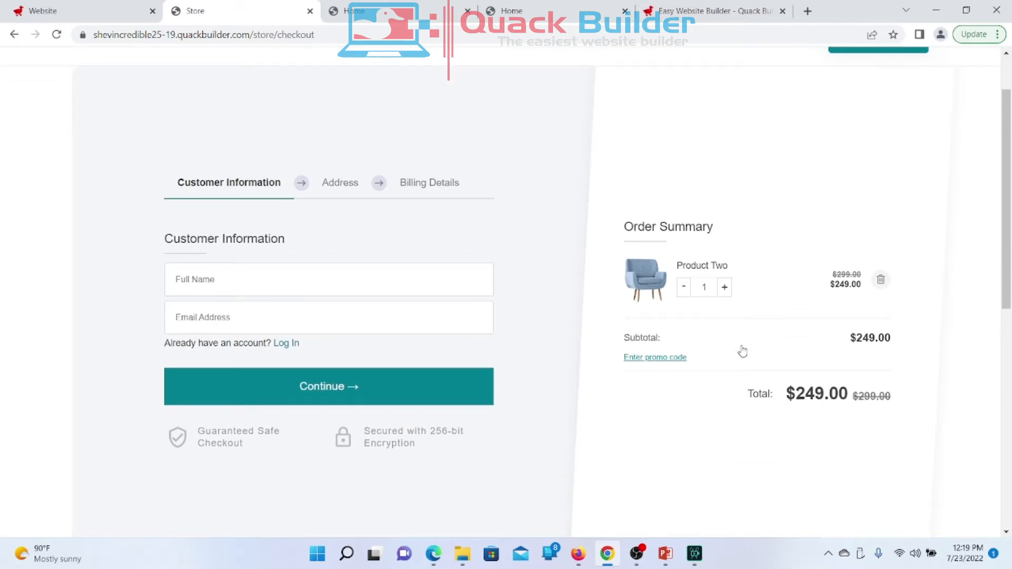
{"action": "scroll", "coordinate": [591, 206], "scroll_direction": "left", "scroll_amount": 5}
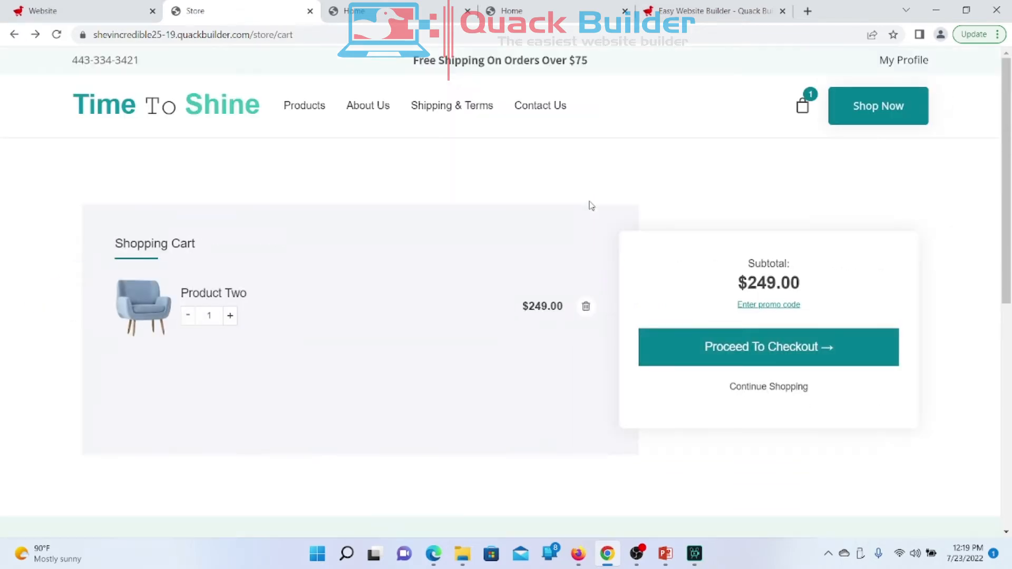
{"action": "scroll", "coordinate": [591, 206], "scroll_direction": "left", "scroll_amount": 5}
{"action": "scroll", "coordinate": [591, 206], "scroll_direction": "up", "scroll_amount": 4}
{"action": "scroll", "coordinate": [591, 205], "scroll_direction": "down", "scroll_amount": 3}
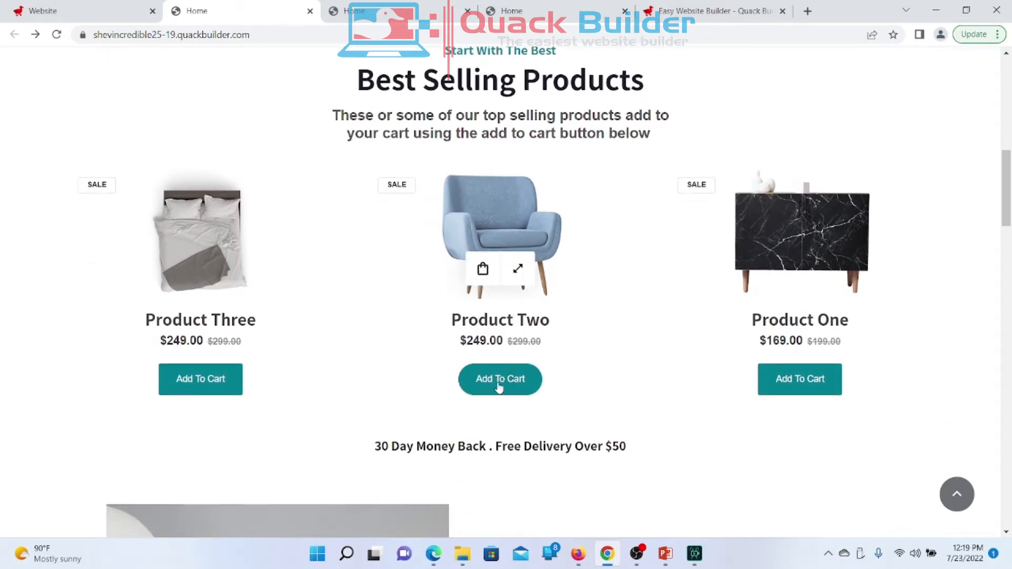
Step: Select the Best Selling Products feed in the editor to show Edit Products
{"action": "left_click", "coordinate": [44, 10]}
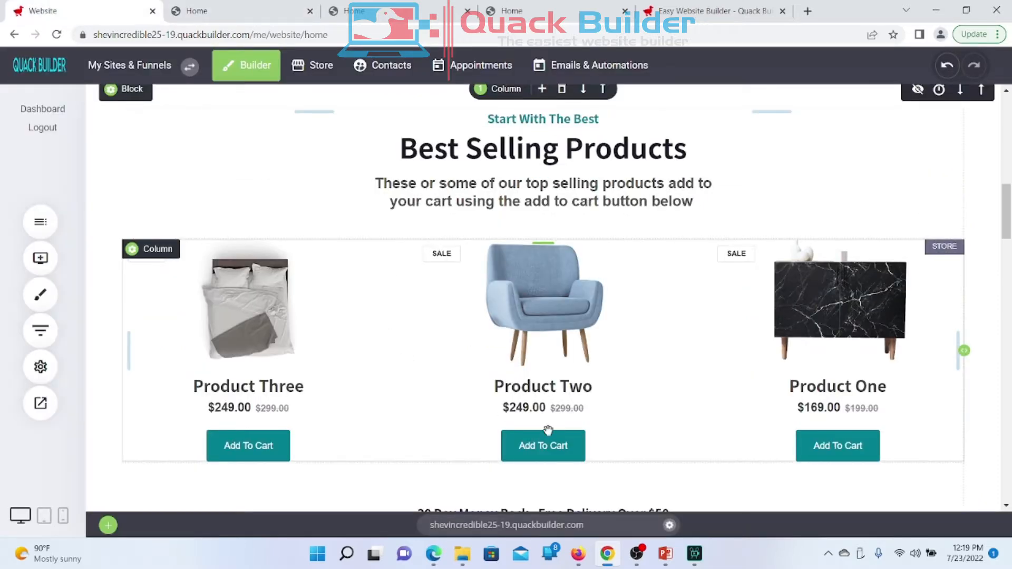
{"action": "scroll", "coordinate": [548, 430], "scroll_direction": "down", "scroll_amount": 2}
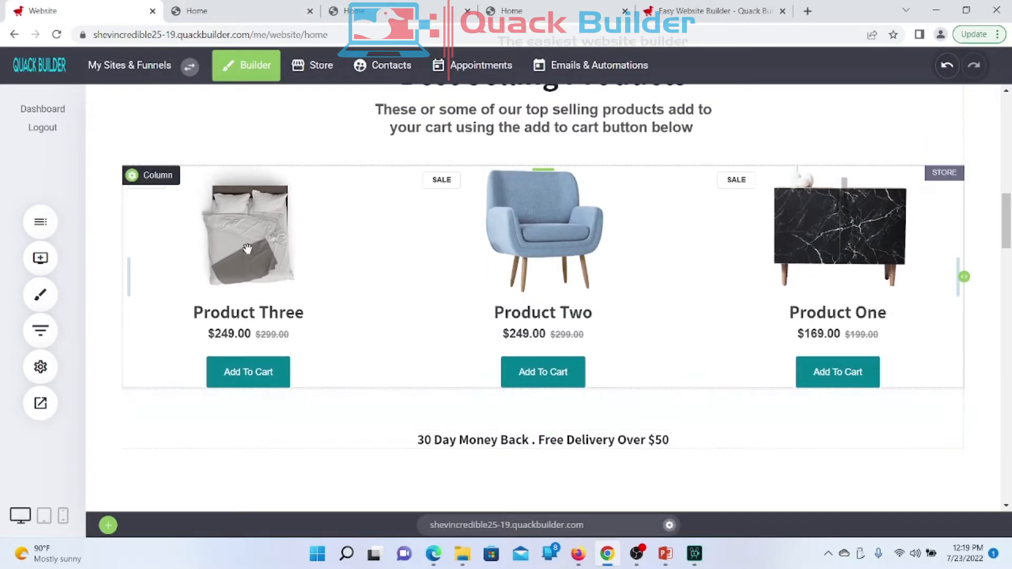
{"action": "left_click", "coordinate": [247, 248]}
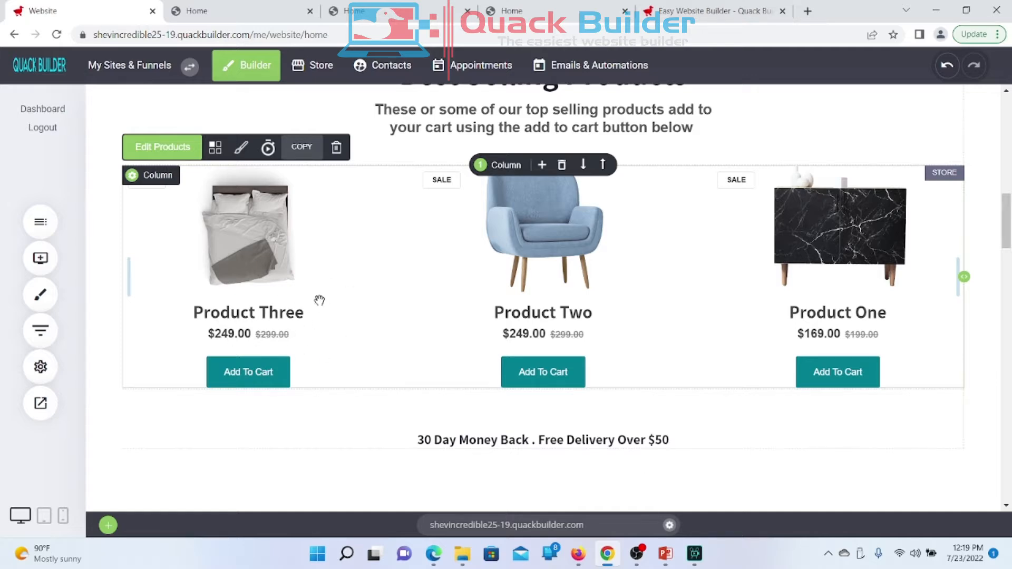
Step: Open Product Two's product page on the live store
{"action": "left_click", "coordinate": [237, 16]}
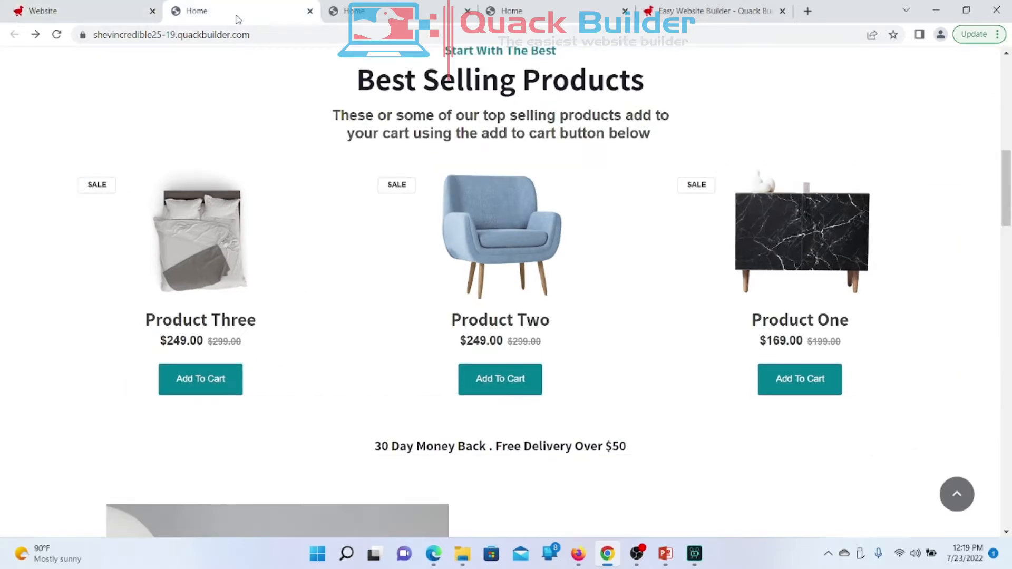
{"action": "left_click", "coordinate": [103, 13]}
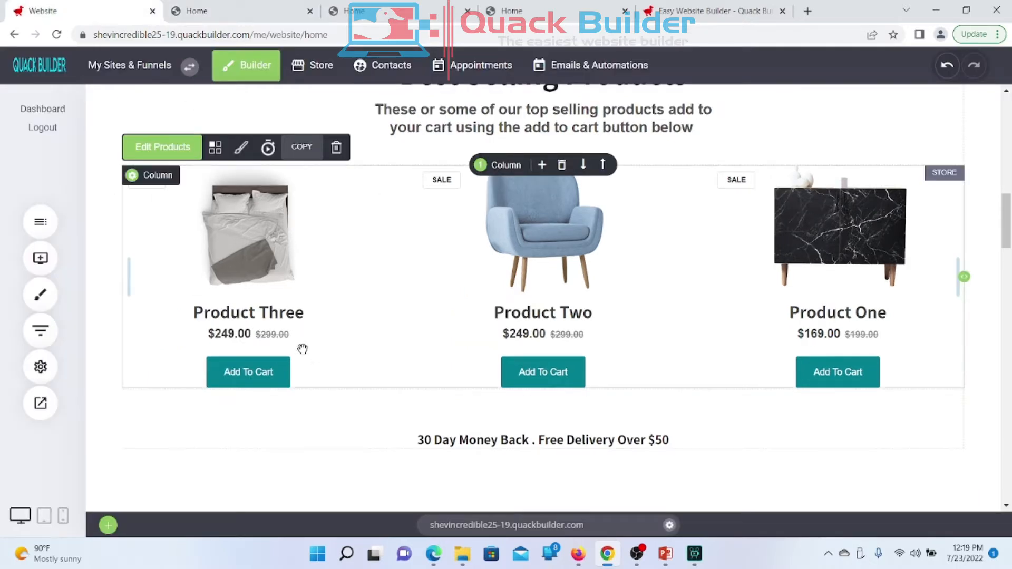
{"action": "left_click", "coordinate": [238, 20]}
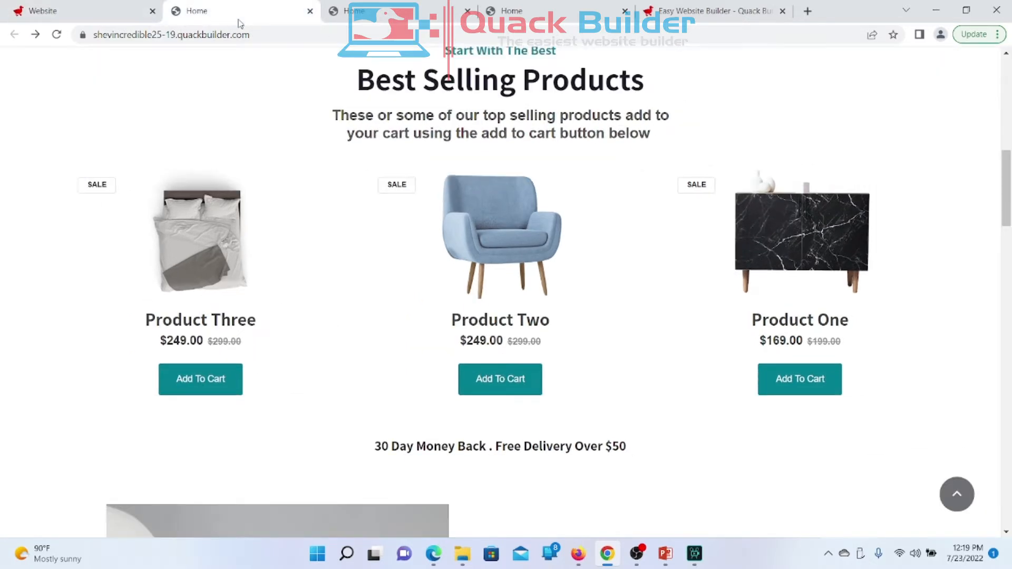
{"action": "left_click", "coordinate": [386, 302]}
Step: Scroll through Product Two's page to review its related products
{"action": "scroll", "coordinate": [386, 302], "scroll_direction": "down", "scroll_amount": 4}
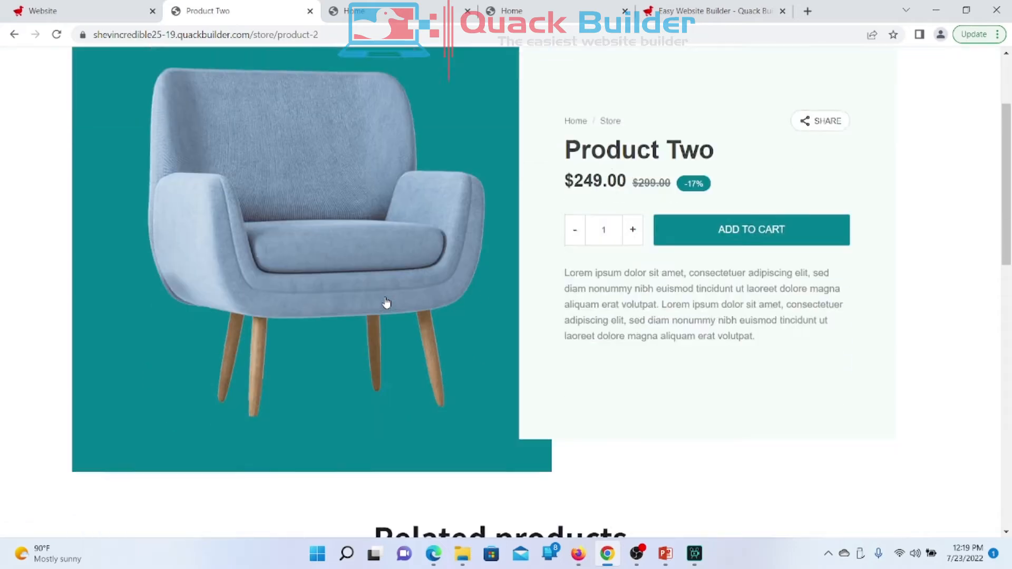
{"action": "scroll", "coordinate": [387, 302], "scroll_direction": "up", "scroll_amount": 2}
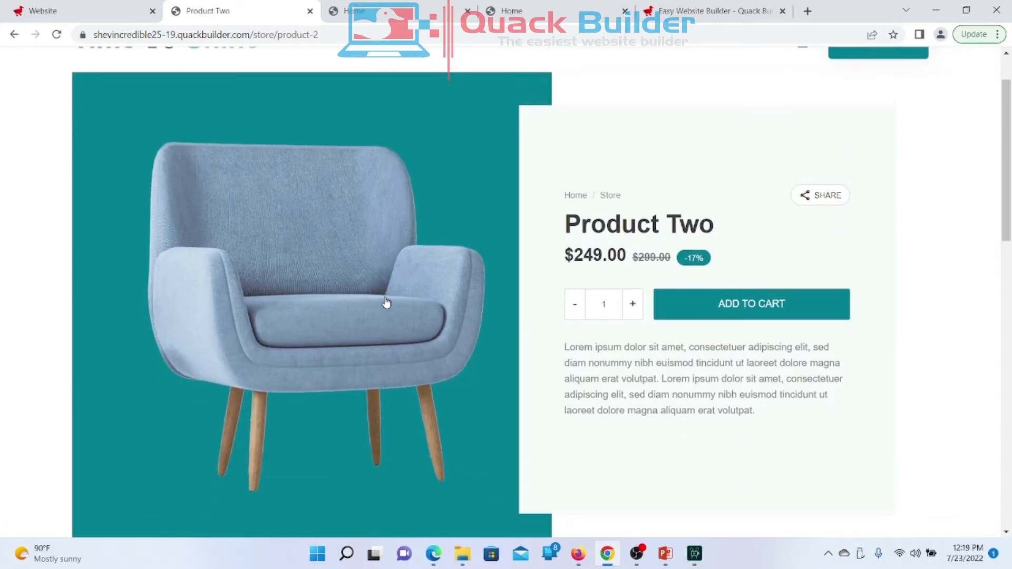
{"action": "scroll", "coordinate": [190, 166], "scroll_direction": "up", "scroll_amount": 2}
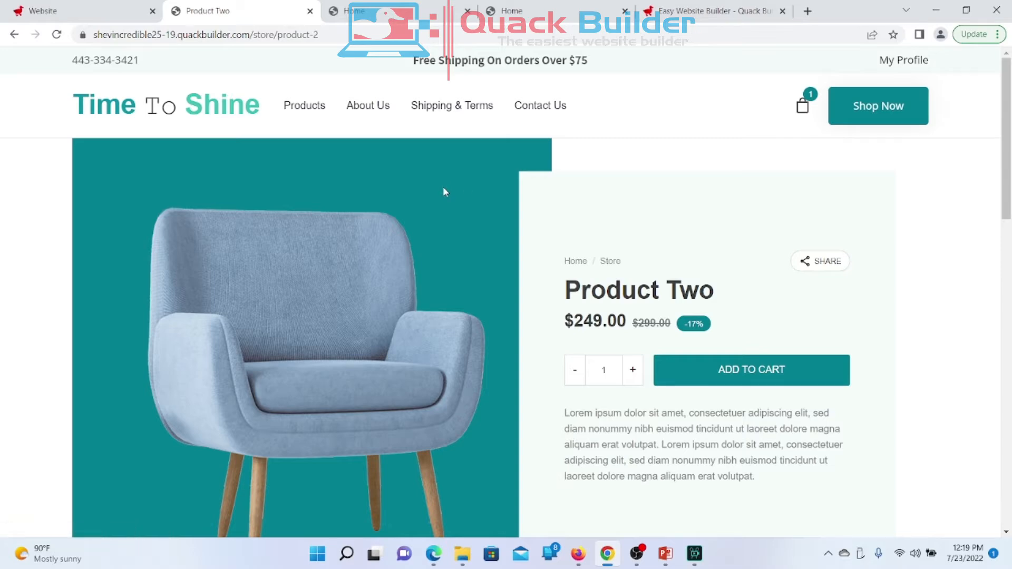
{"action": "scroll", "coordinate": [443, 191], "scroll_direction": "down", "scroll_amount": 5}
{"action": "scroll", "coordinate": [444, 193], "scroll_direction": "down", "scroll_amount": 4}
{"action": "scroll", "coordinate": [444, 192], "scroll_direction": "down", "scroll_amount": 3}
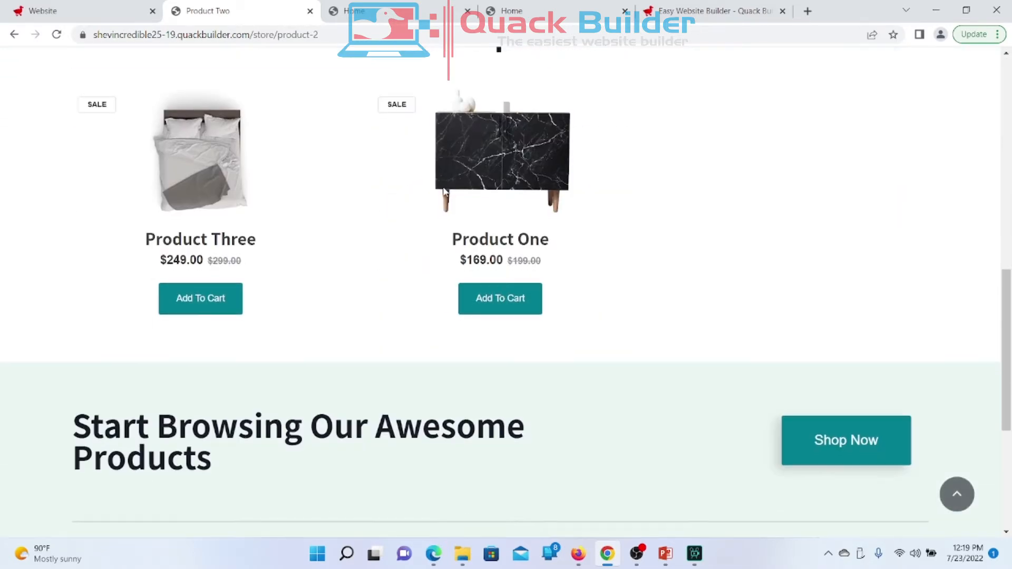
{"action": "scroll", "coordinate": [443, 189], "scroll_direction": "up", "scroll_amount": 8}
{"action": "scroll", "coordinate": [444, 192], "scroll_direction": "up", "scroll_amount": 3}
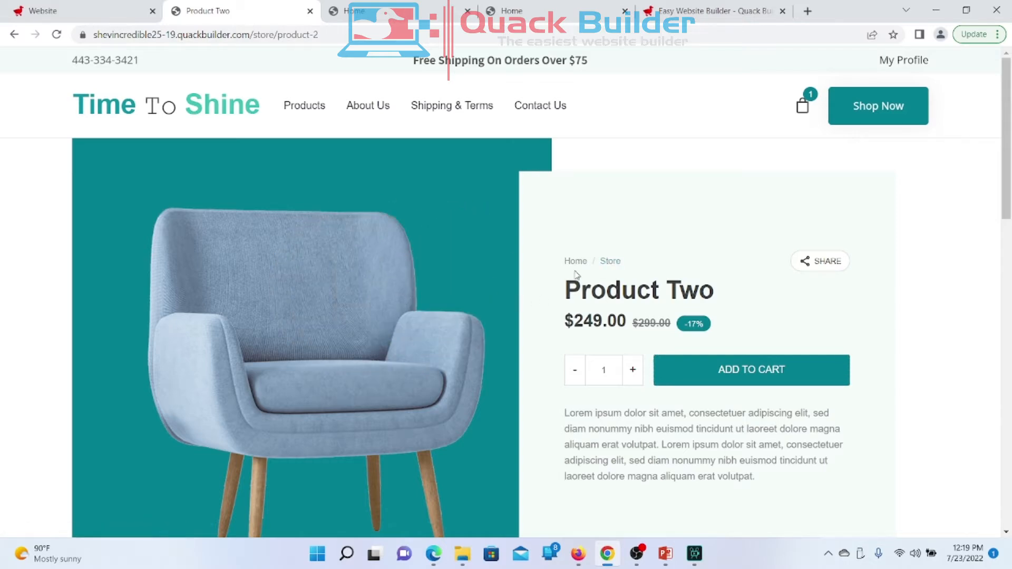
Step: Go back to the Time To Shine homepage via the logo and scroll through it
{"action": "left_click", "coordinate": [168, 121]}
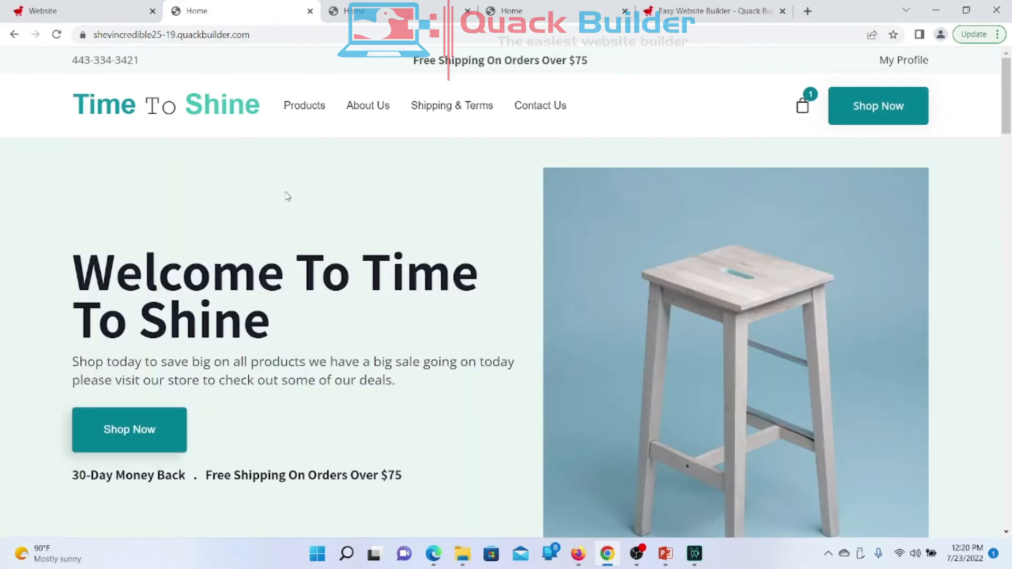
{"action": "scroll", "coordinate": [430, 381], "scroll_direction": "down", "scroll_amount": 3}
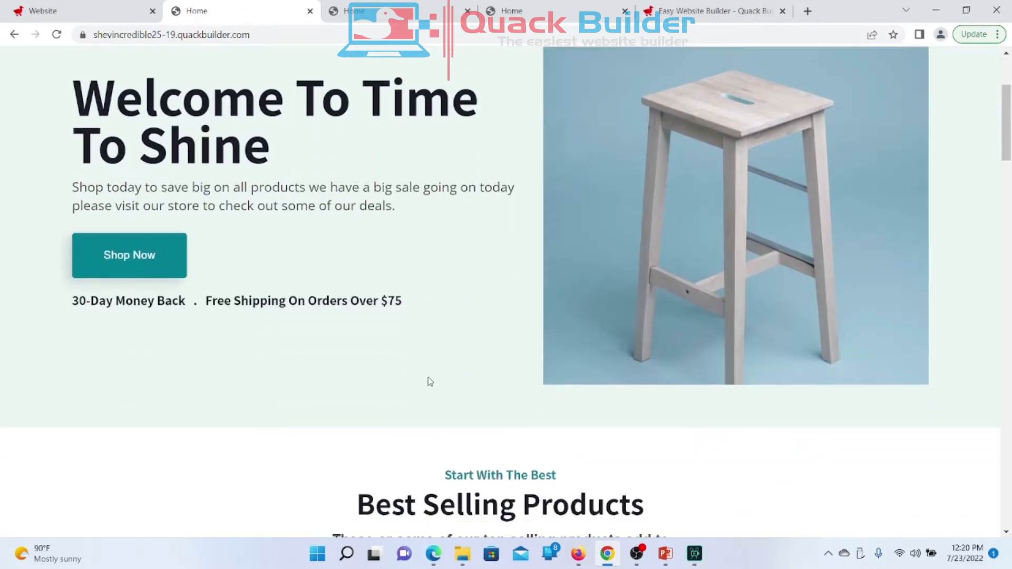
{"action": "scroll", "coordinate": [430, 381], "scroll_direction": "down", "scroll_amount": 4}
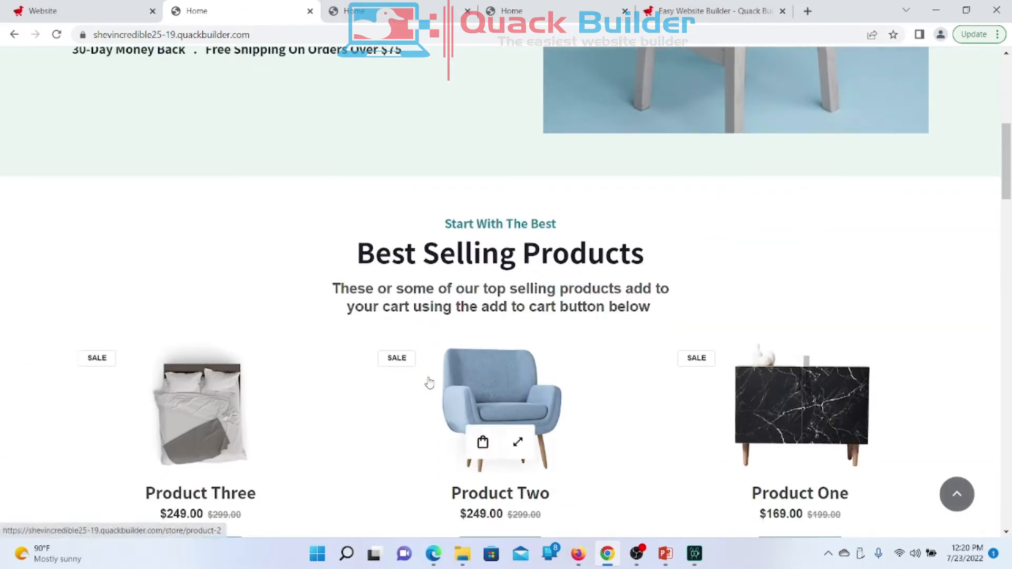
{"action": "scroll", "coordinate": [430, 383], "scroll_direction": "down", "scroll_amount": 3}
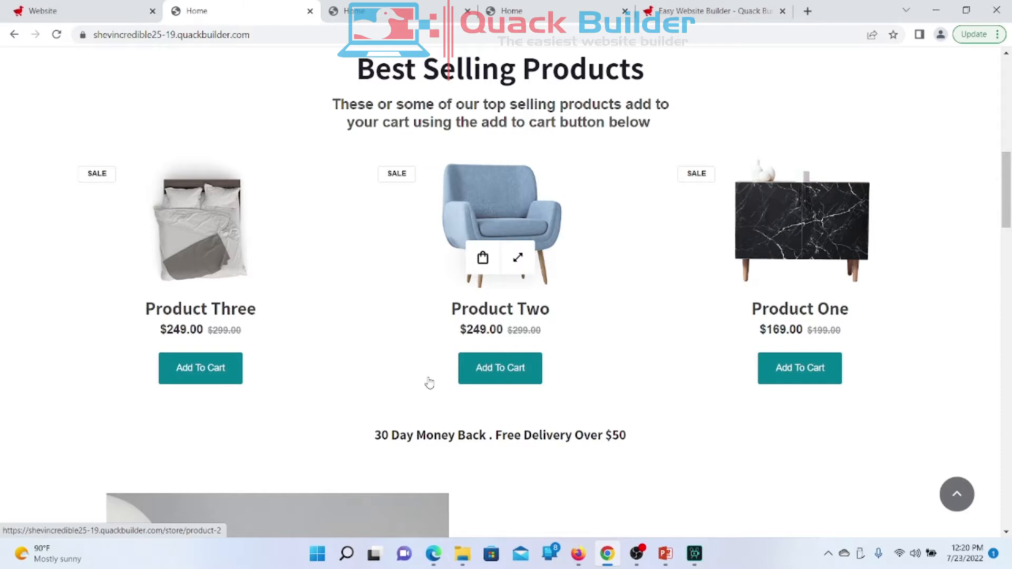
{"action": "scroll", "coordinate": [430, 380], "scroll_direction": "down", "scroll_amount": 2}
{"action": "scroll", "coordinate": [430, 381], "scroll_direction": "down", "scroll_amount": 9}
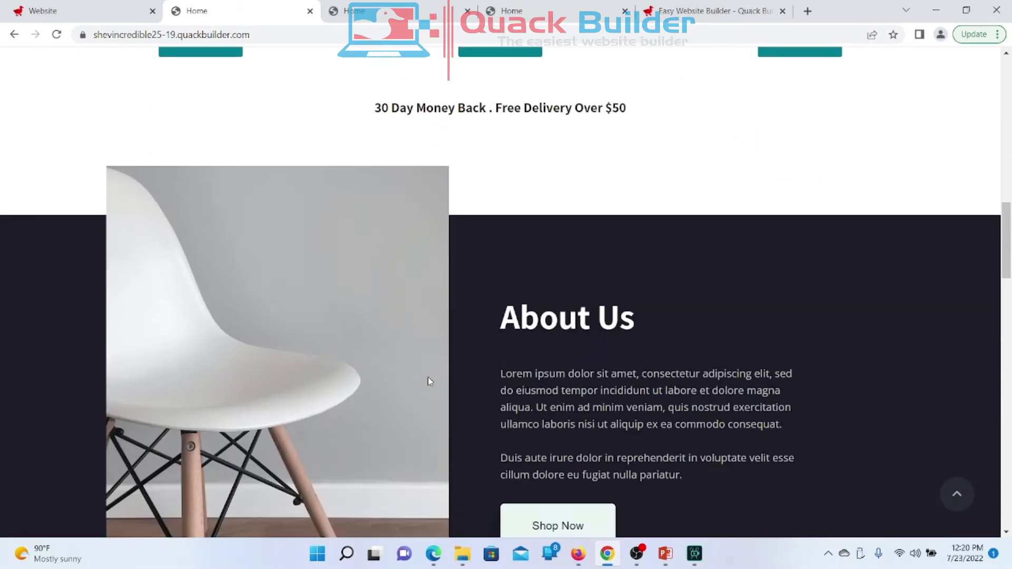
{"action": "scroll", "coordinate": [430, 381], "scroll_direction": "up", "scroll_amount": 10}
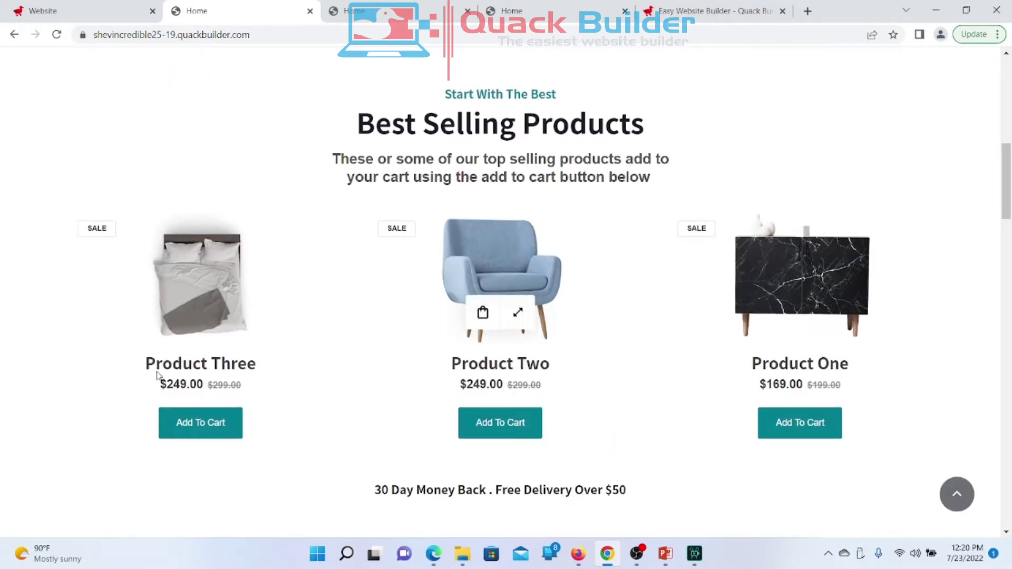
{"action": "scroll", "coordinate": [416, 332], "scroll_direction": "up", "scroll_amount": 8}
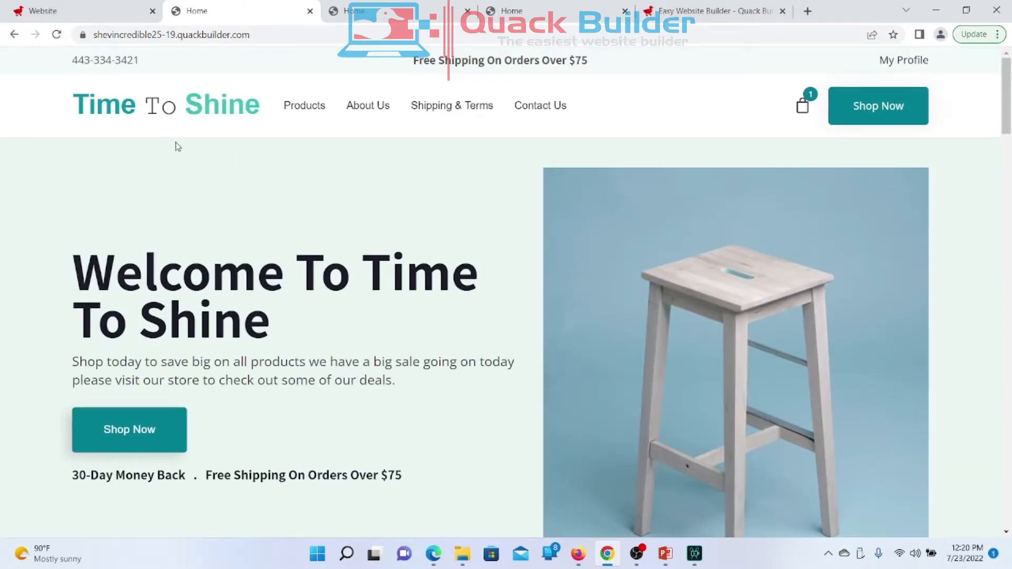
Step: In the editor, open the Best Selling Products feed's layout settings (Grid, 3 per row, 5% padding)
{"action": "left_click", "coordinate": [86, 13]}
{"action": "scroll", "coordinate": [305, 364], "scroll_direction": "up", "scroll_amount": 1}
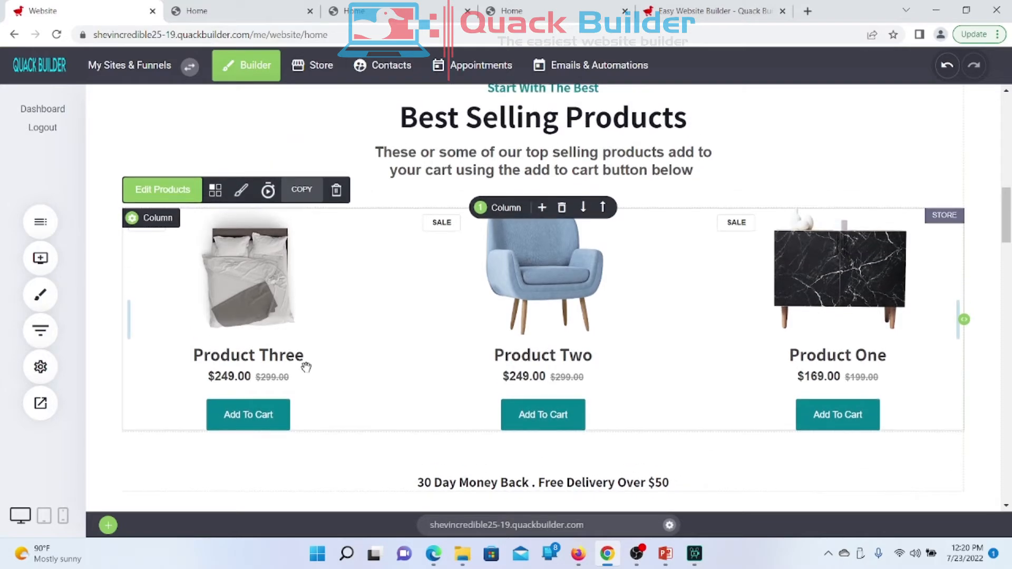
{"action": "scroll", "coordinate": [306, 367], "scroll_direction": "up", "scroll_amount": 3}
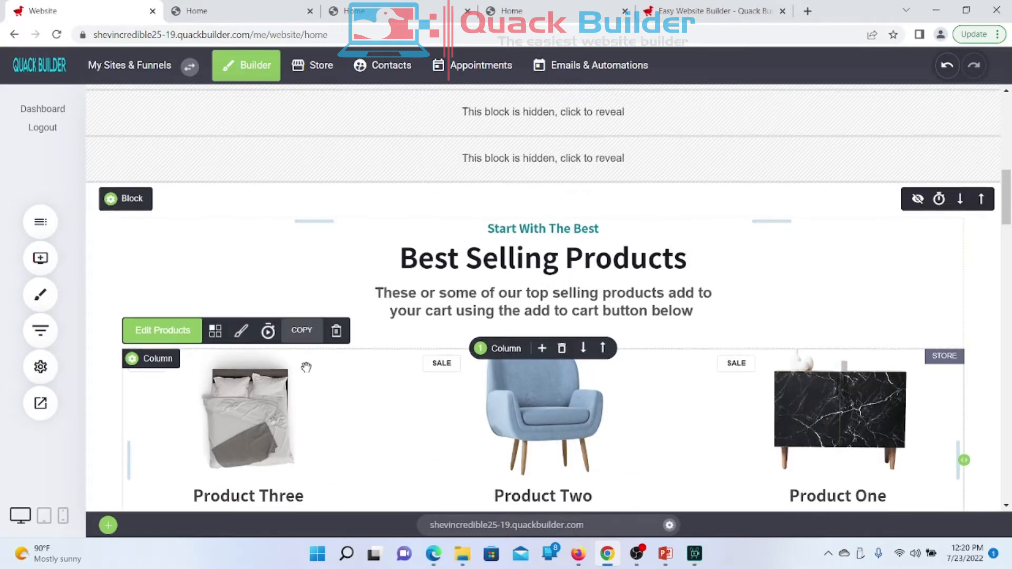
{"action": "scroll", "coordinate": [306, 368], "scroll_direction": "down", "scroll_amount": 3}
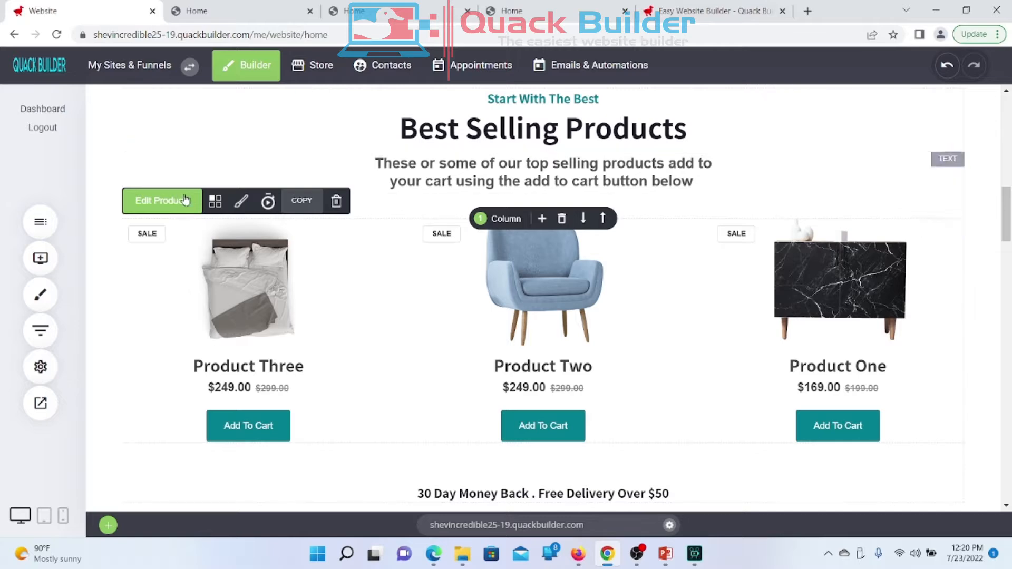
{"action": "left_click", "coordinate": [215, 202]}
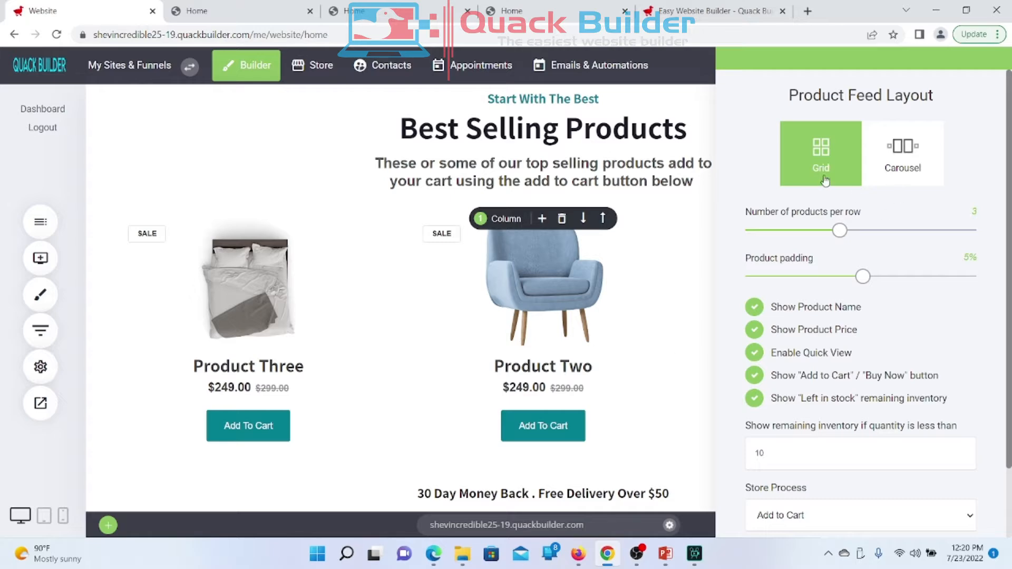
Step: Switch the Best Selling Products feed layout to Carousel, save, and preview the live site in a new tab
{"action": "left_click", "coordinate": [909, 182]}
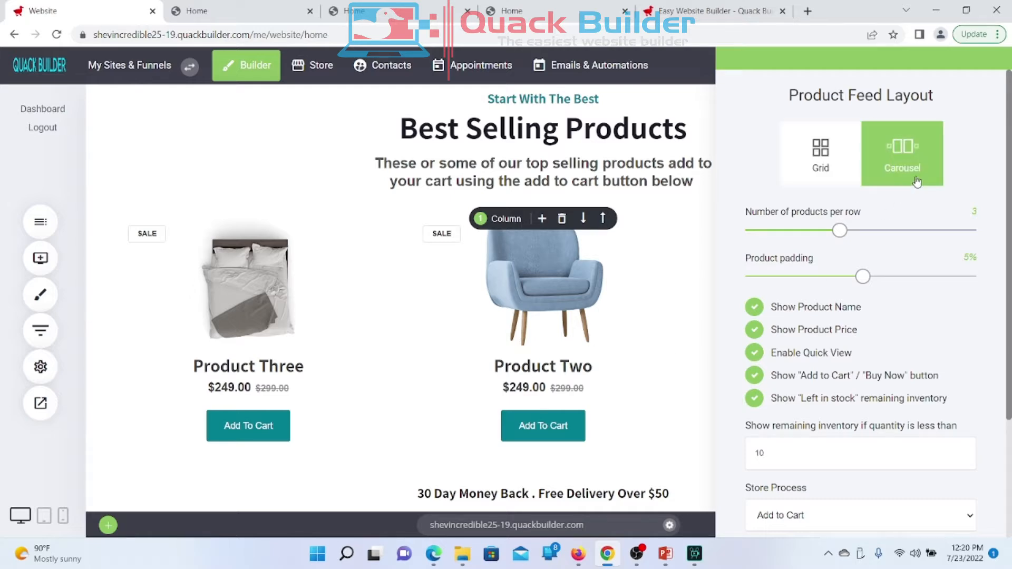
{"action": "left_click", "coordinate": [538, 286]}
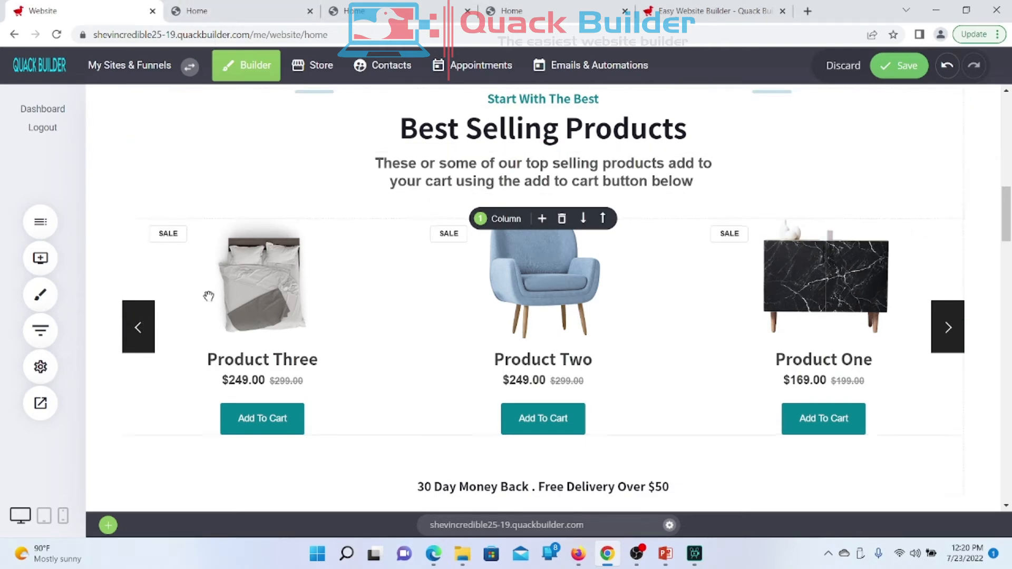
{"action": "left_click", "coordinate": [899, 71]}
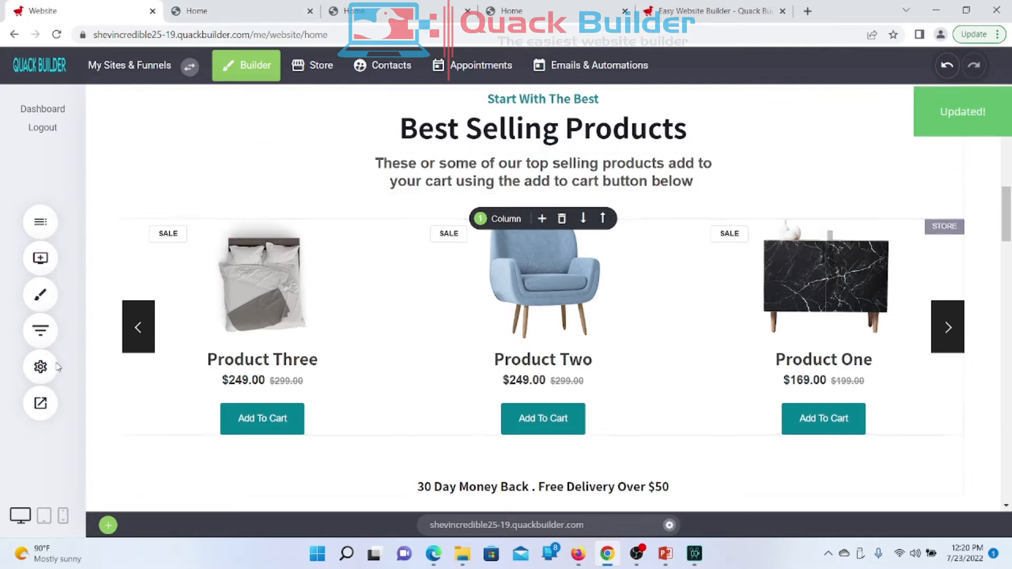
{"action": "left_click", "coordinate": [40, 404]}
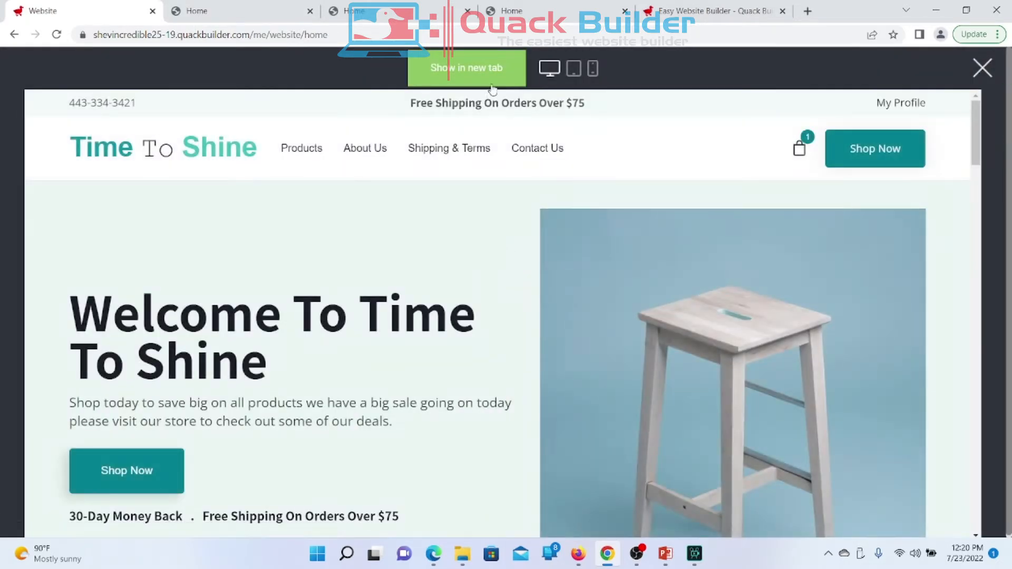
{"action": "left_click", "coordinate": [485, 82]}
Step: Inspect the three-item Best Selling Products carousel on the live homepage, then return to the editor
{"action": "scroll", "coordinate": [352, 352], "scroll_direction": "down", "scroll_amount": 10}
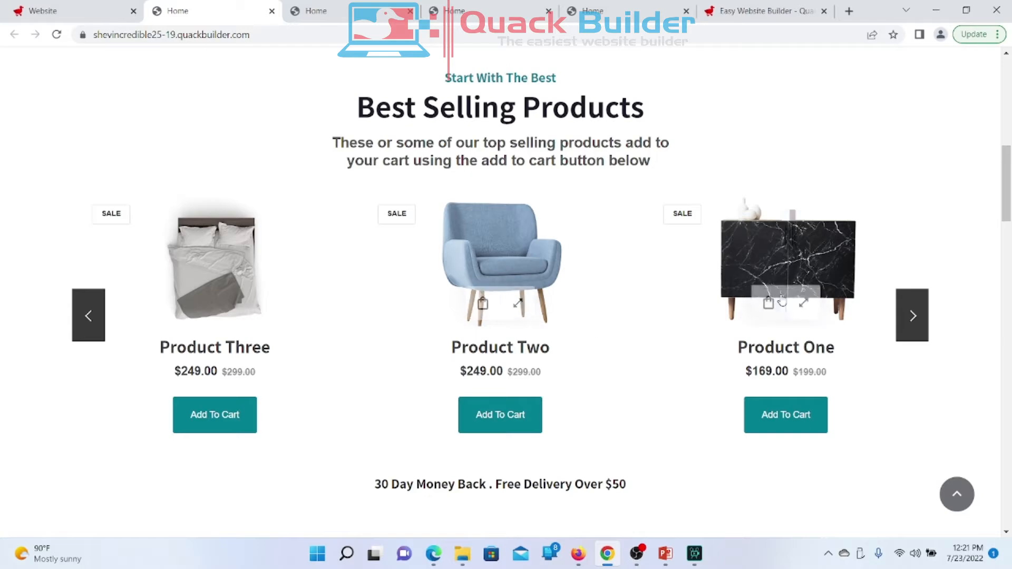
{"action": "scroll", "coordinate": [782, 300], "scroll_direction": "up", "scroll_amount": 4}
{"action": "scroll", "coordinate": [780, 301], "scroll_direction": "down", "scroll_amount": 3}
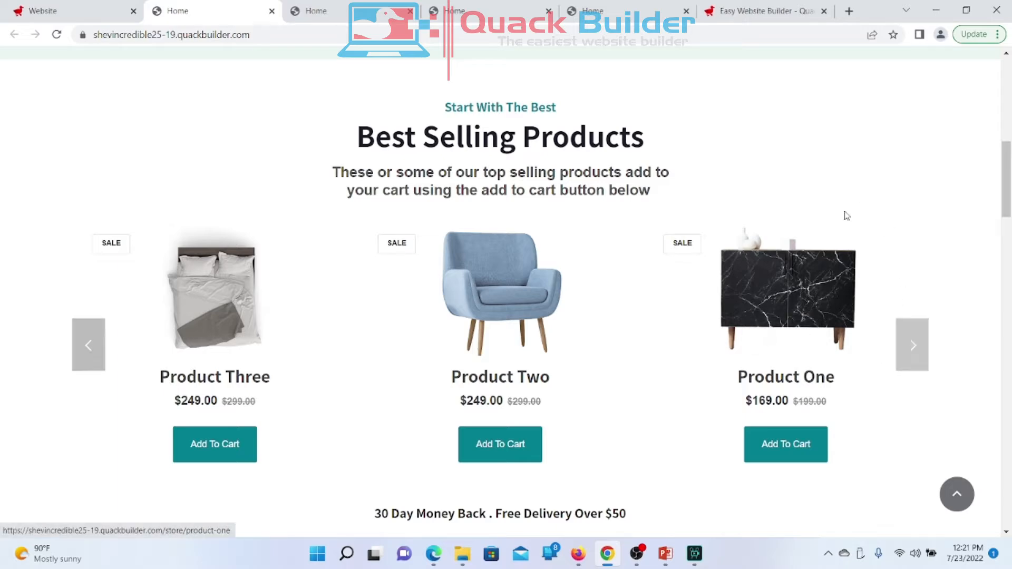
{"action": "scroll", "coordinate": [847, 215], "scroll_direction": "up", "scroll_amount": 4}
{"action": "scroll", "coordinate": [848, 215], "scroll_direction": "down", "scroll_amount": 4}
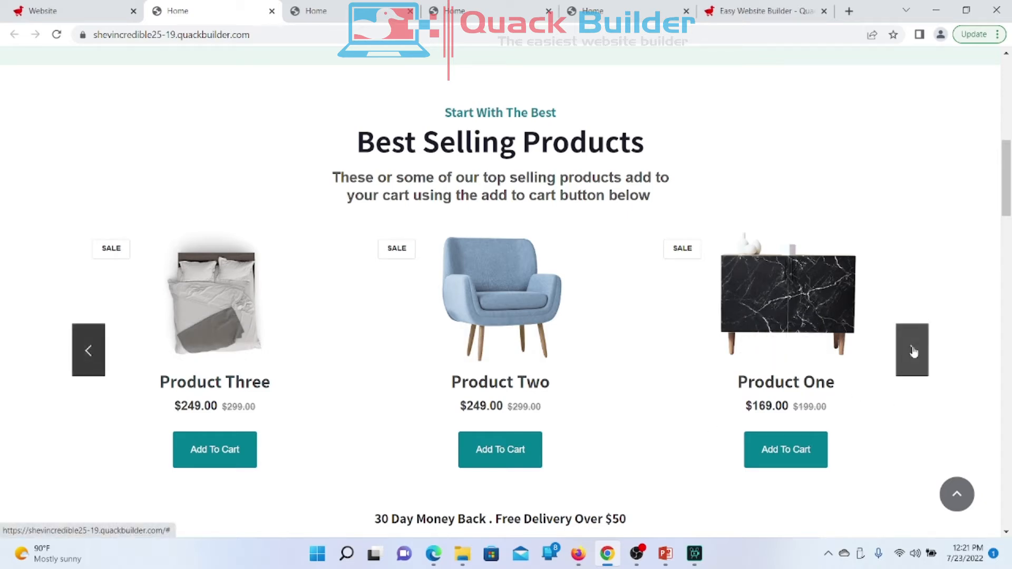
{"action": "scroll", "coordinate": [914, 352], "scroll_direction": "down", "scroll_amount": 4}
{"action": "scroll", "coordinate": [913, 352], "scroll_direction": "up", "scroll_amount": 3}
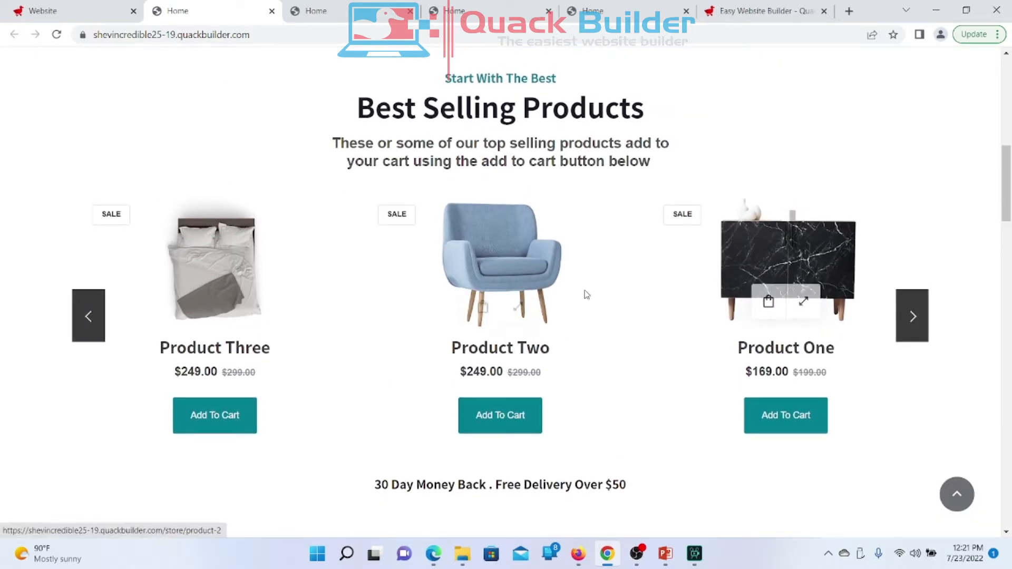
{"action": "scroll", "coordinate": [586, 294], "scroll_direction": "down", "scroll_amount": 1}
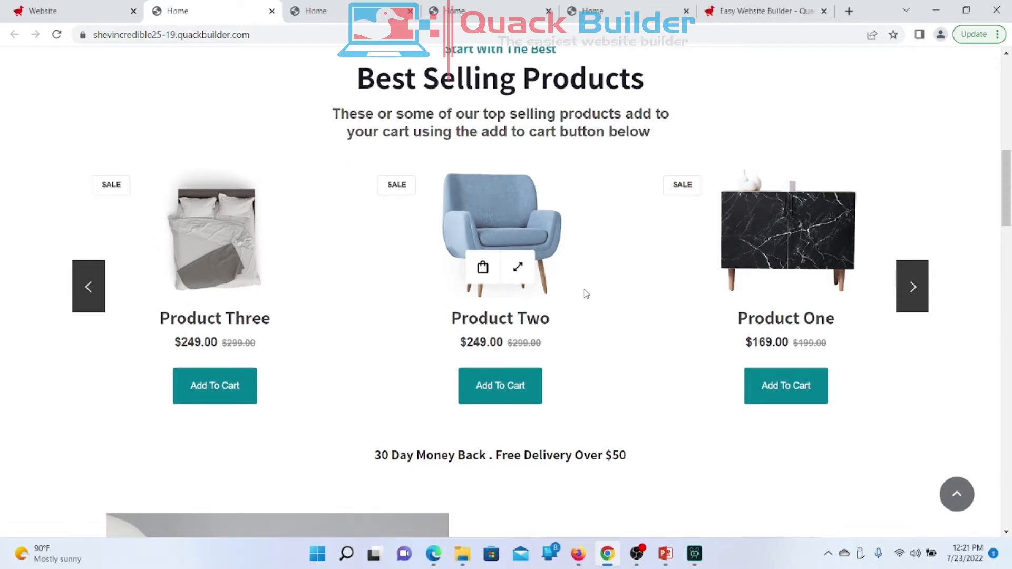
{"action": "scroll", "coordinate": [585, 294], "scroll_direction": "down", "scroll_amount": 3}
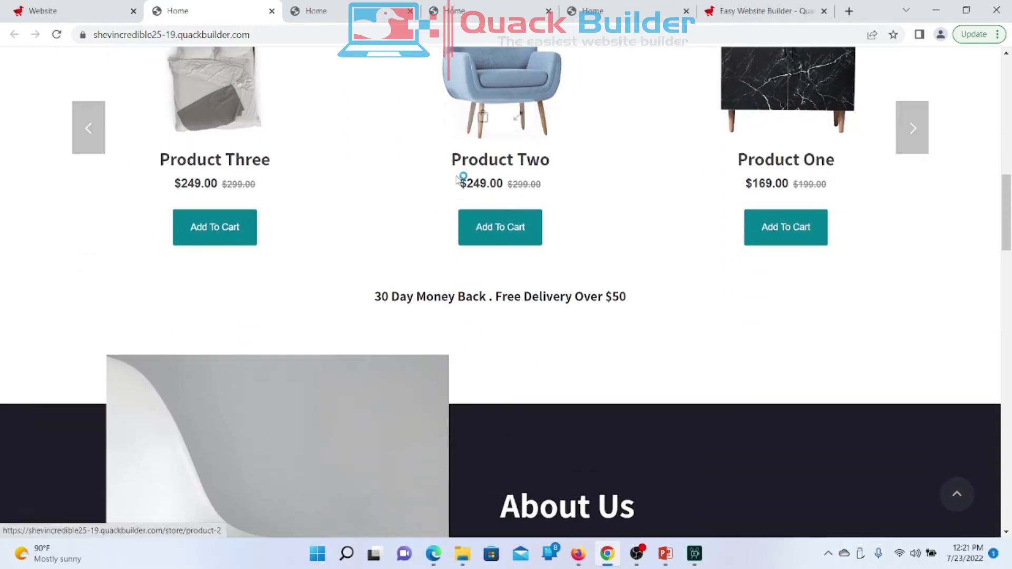
{"action": "scroll", "coordinate": [606, 339], "scroll_direction": "up", "scroll_amount": 5}
{"action": "scroll", "coordinate": [606, 339], "scroll_direction": "down", "scroll_amount": 2}
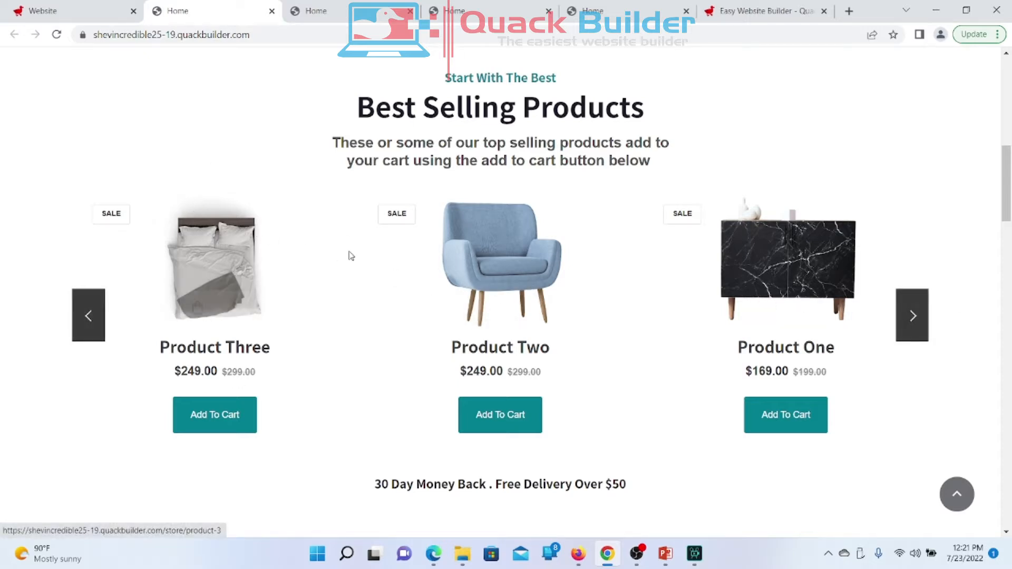
{"action": "left_click", "coordinate": [73, 18]}
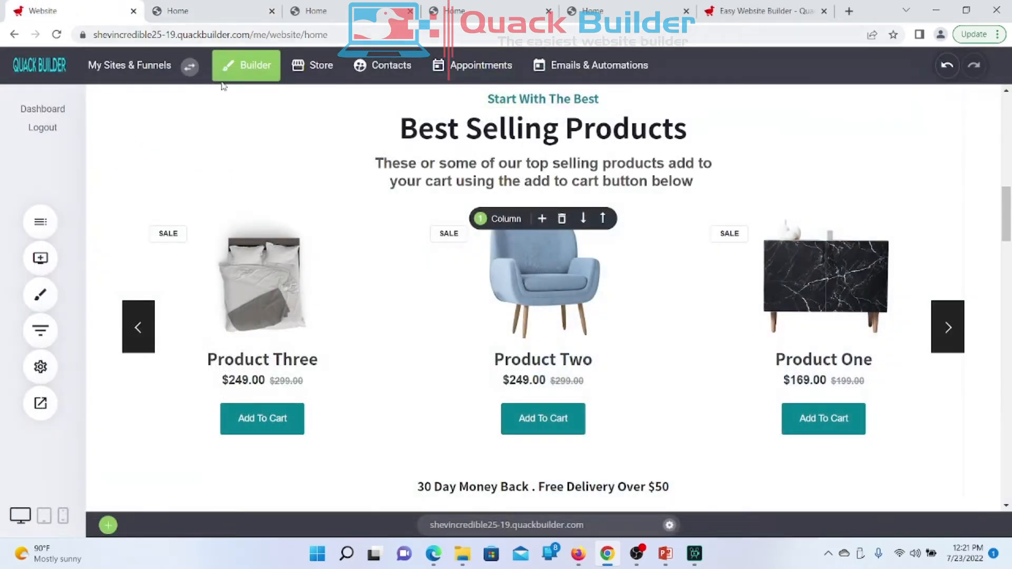
Step: Open the Best Selling Products feed's Edit Products settings, briefly rechecking the live store page
{"action": "left_click", "coordinate": [393, 316]}
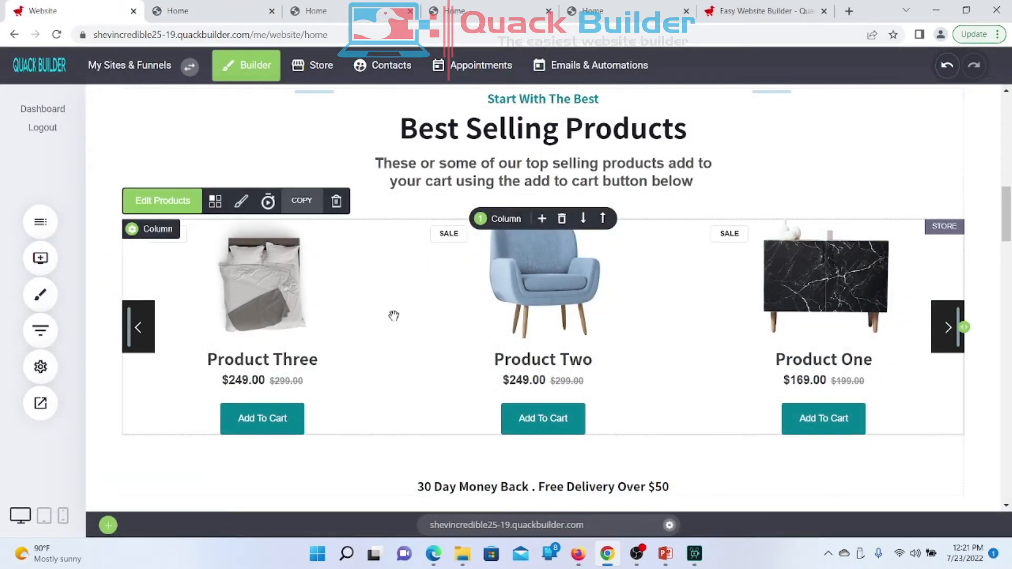
{"action": "left_click", "coordinate": [174, 202]}
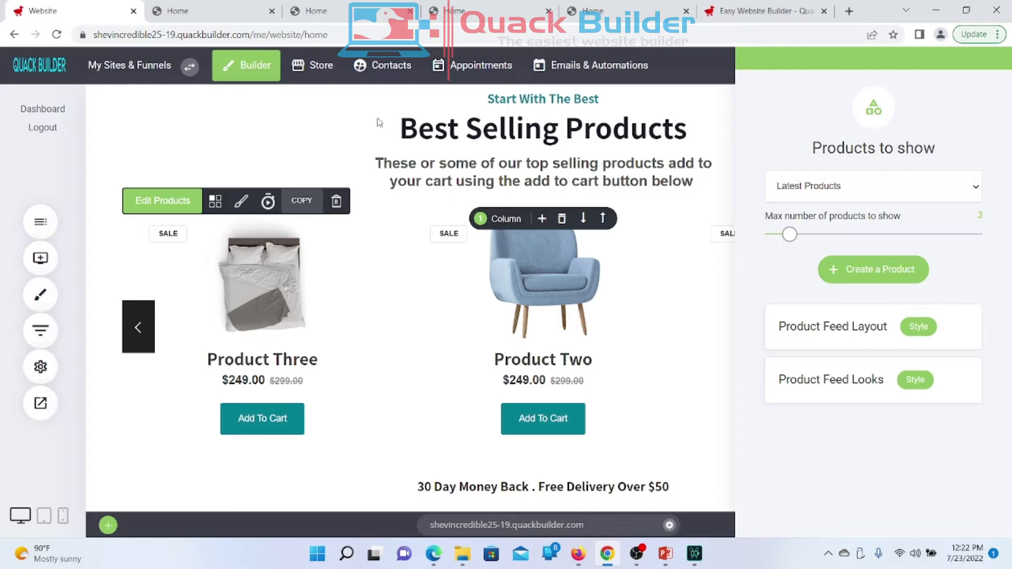
{"action": "left_click", "coordinate": [196, 11]}
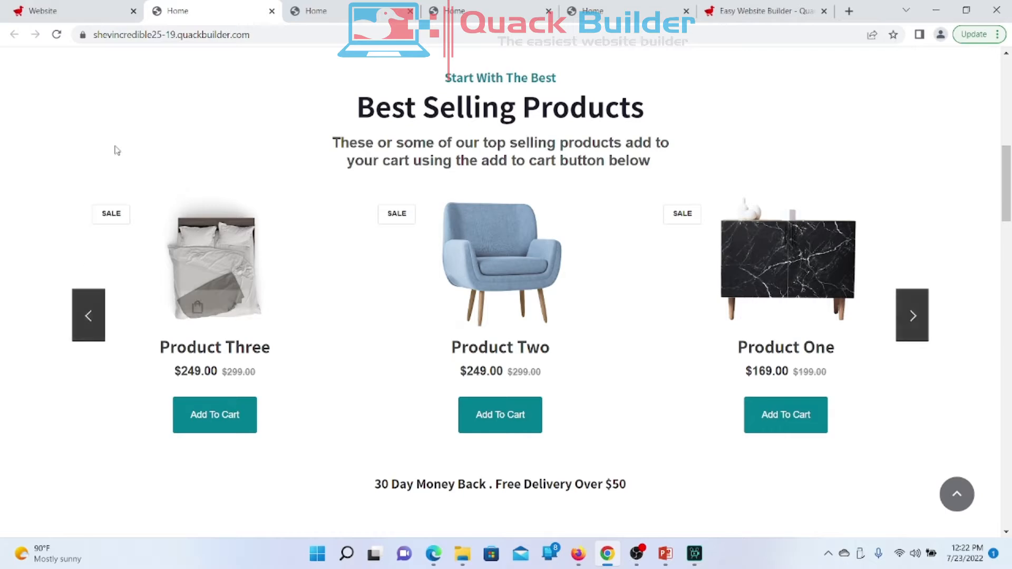
{"action": "left_click", "coordinate": [84, 14]}
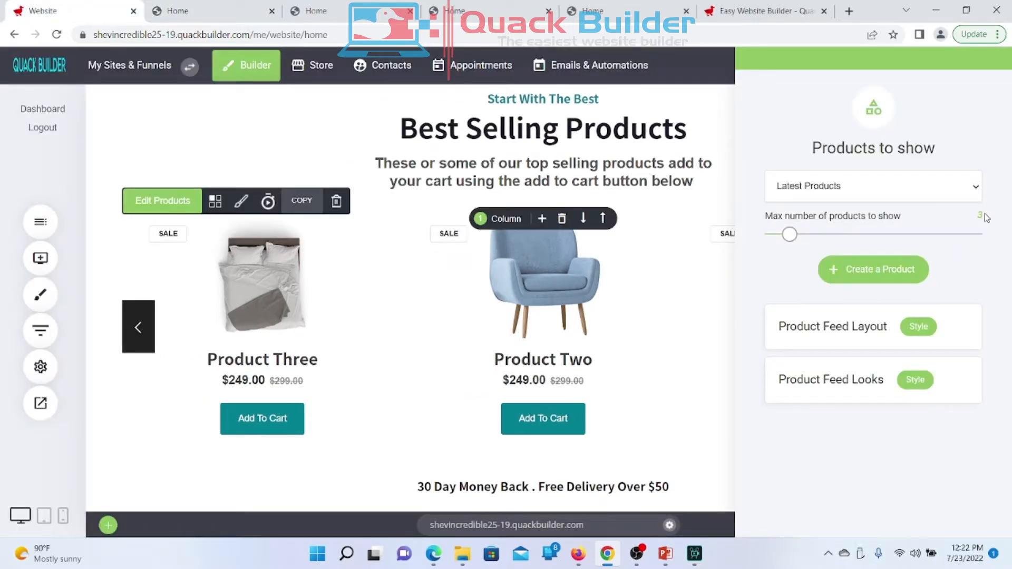
Step: Keep Latest Products as the source and raise max products shown to 7
{"action": "mouse_move", "coordinate": [985, 214]}
{"action": "left_mouse_down"}
{"action": "mouse_move", "coordinate": [960, 215]}
{"action": "mouse_move", "coordinate": [983, 215]}
{"action": "left_mouse_up"}
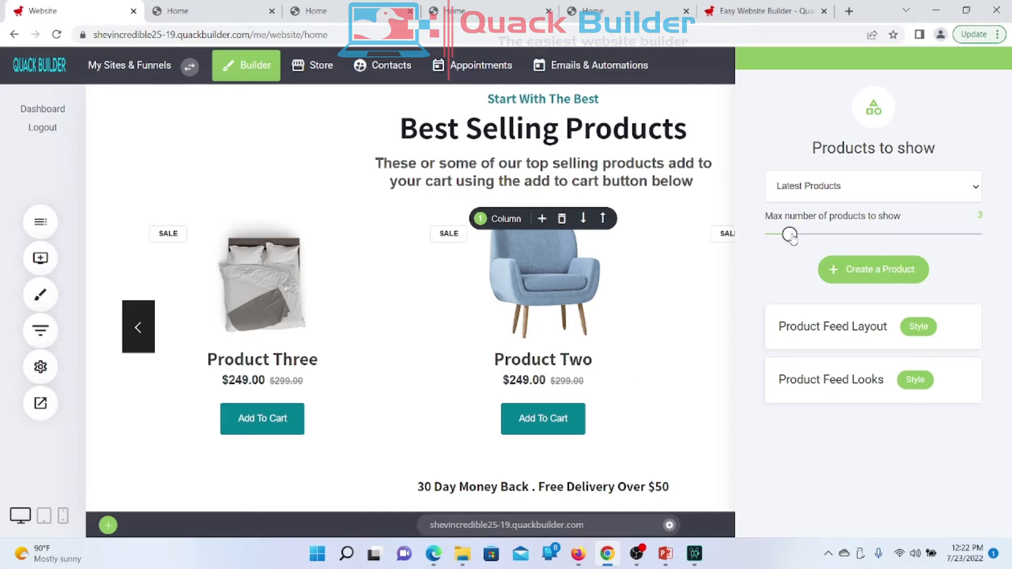
{"action": "left_click_drag", "start_coordinate": [790, 236], "coordinate": [823, 237]}
{"action": "left_click", "coordinate": [857, 196]}
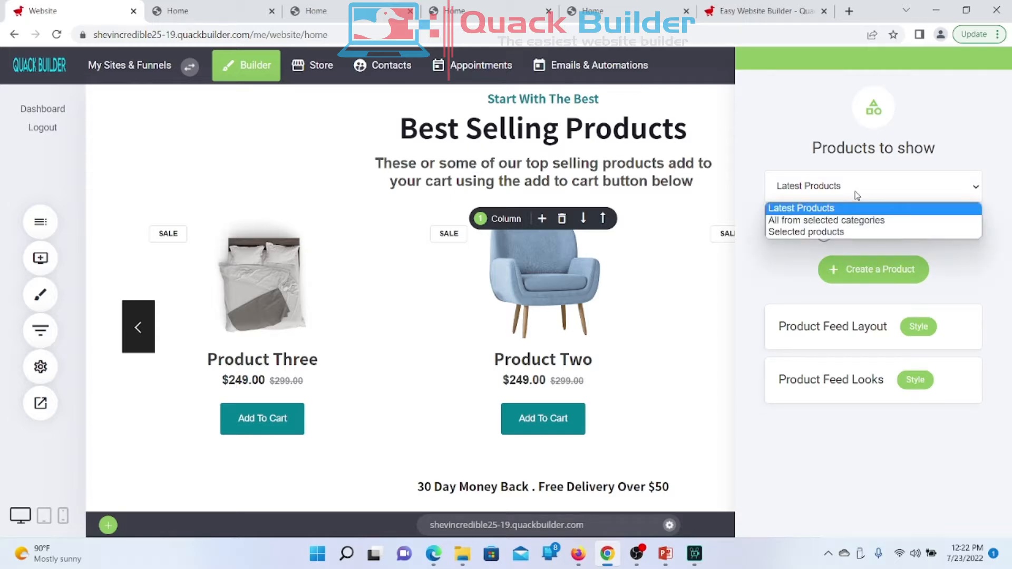
{"action": "left_click", "coordinate": [856, 195]}
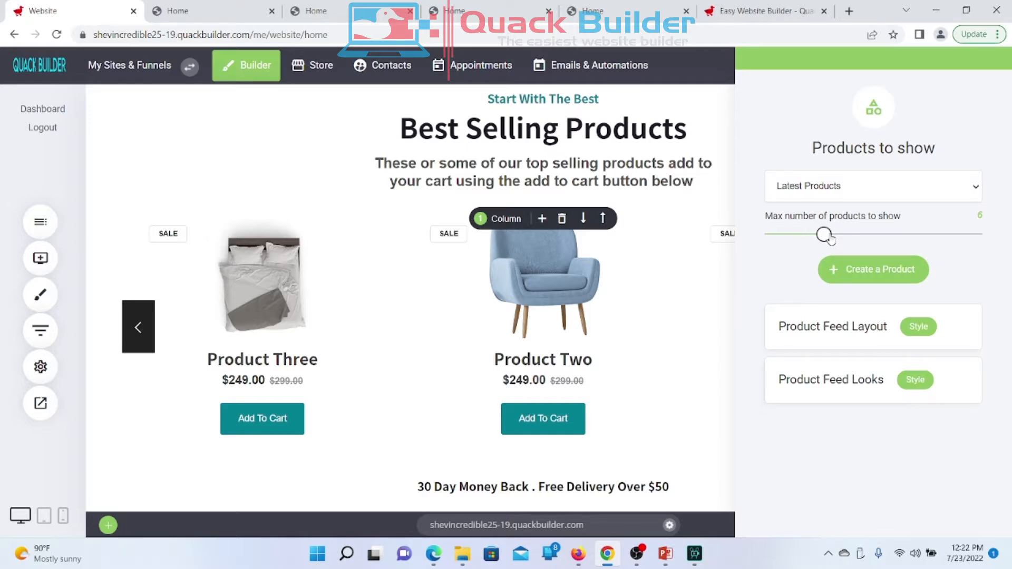
{"action": "left_click_drag", "start_coordinate": [830, 240], "coordinate": [836, 242]}
{"action": "left_click_drag", "start_coordinate": [829, 241], "coordinate": [836, 242]}
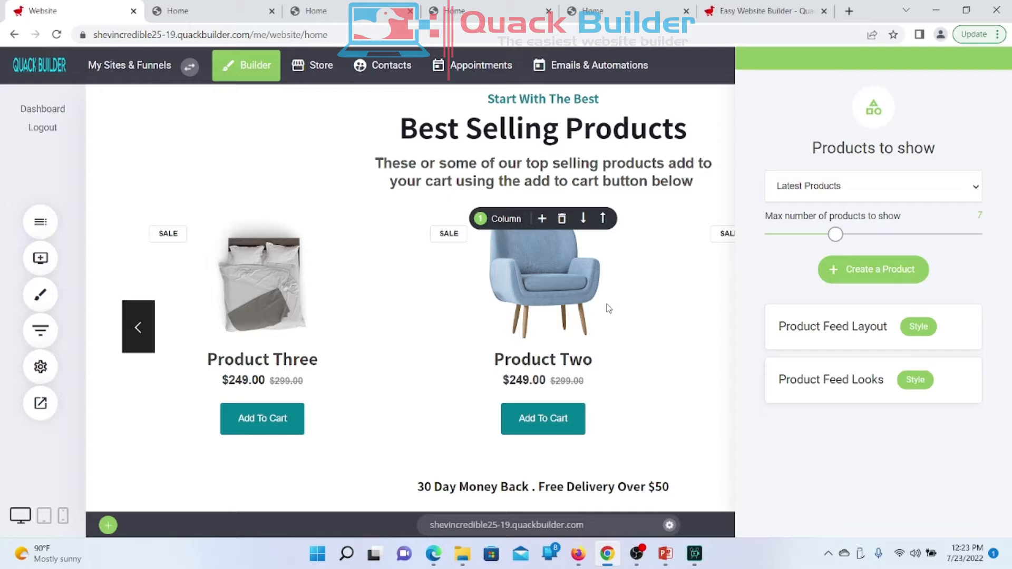
Step: Nudge the max products slider and keep Latest Products as the feed source
{"action": "mouse_move", "coordinate": [836, 234]}
{"action": "left_mouse_down"}
{"action": "mouse_move", "coordinate": [1010, 243]}
{"action": "mouse_move", "coordinate": [822, 231]}
{"action": "mouse_move", "coordinate": [835, 236]}
{"action": "left_mouse_up"}
{"action": "left_click", "coordinate": [861, 188]}
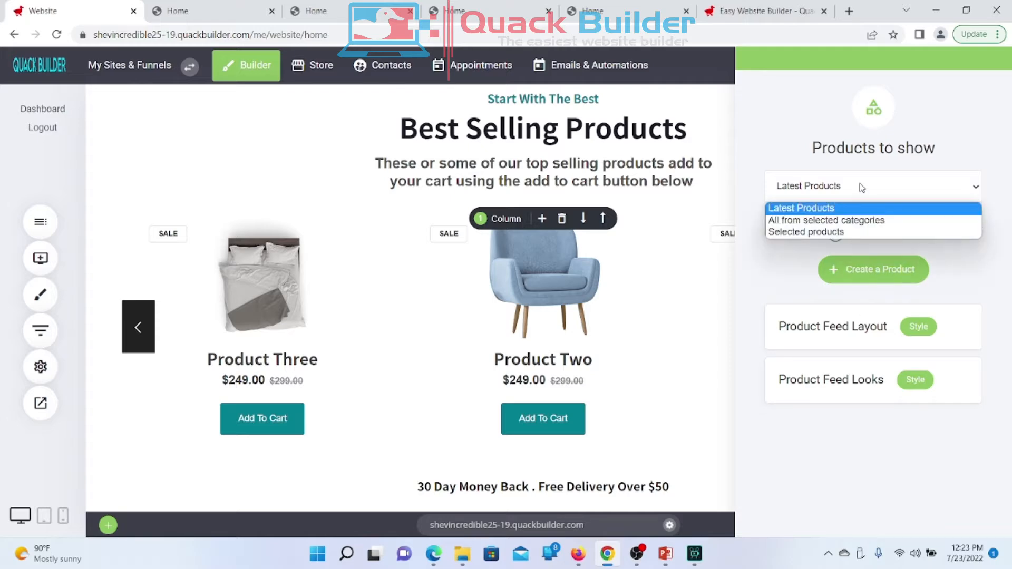
{"action": "left_click", "coordinate": [791, 263]}
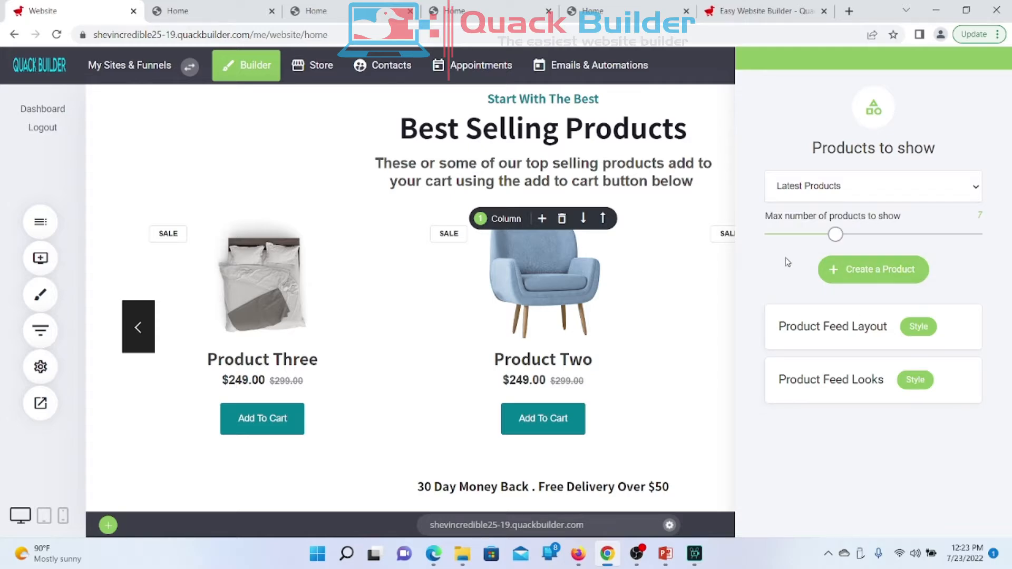
Step: Look through the product feed's layout and looks options, then return to Products to show
{"action": "left_click", "coordinate": [928, 327]}
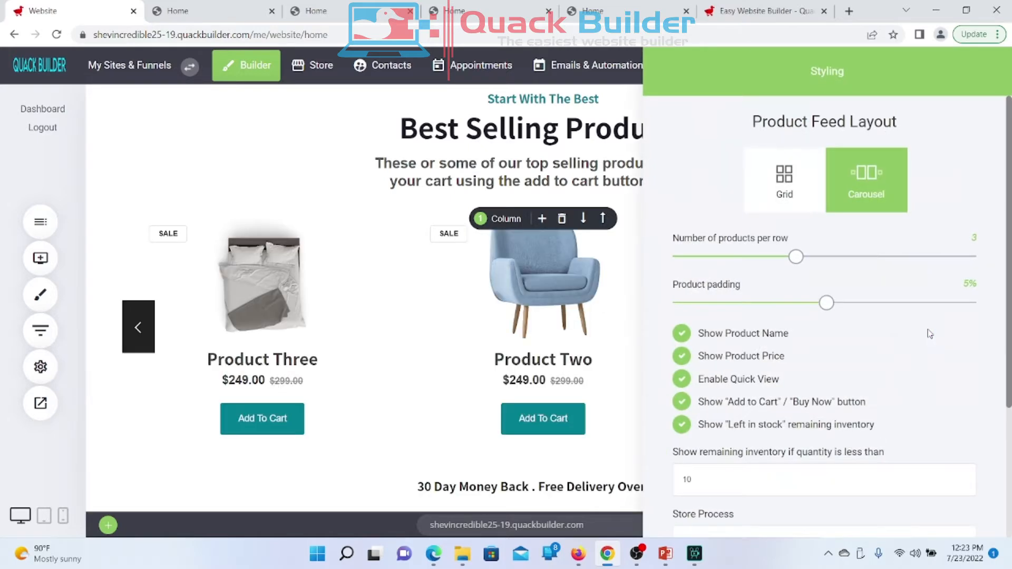
{"action": "scroll", "coordinate": [927, 333], "scroll_direction": "down", "scroll_amount": 3}
{"action": "scroll", "coordinate": [927, 331], "scroll_direction": "up", "scroll_amount": 3}
{"action": "left_click", "coordinate": [592, 102]}
{"action": "left_click", "coordinate": [921, 382]}
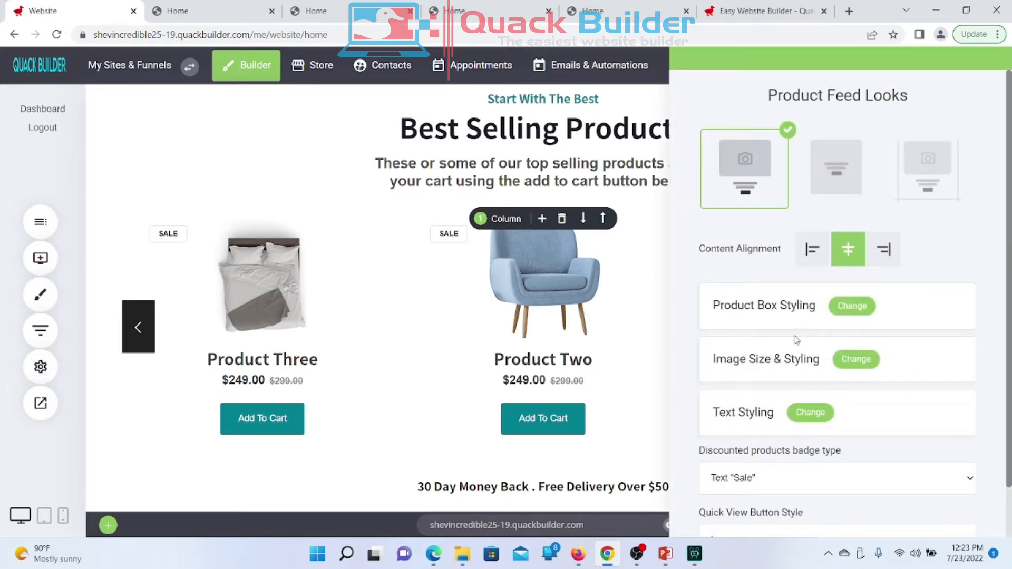
{"action": "scroll", "coordinate": [796, 339], "scroll_direction": "down", "scroll_amount": 1}
{"action": "scroll", "coordinate": [796, 340], "scroll_direction": "up", "scroll_amount": 1}
{"action": "left_click", "coordinate": [612, 284]}
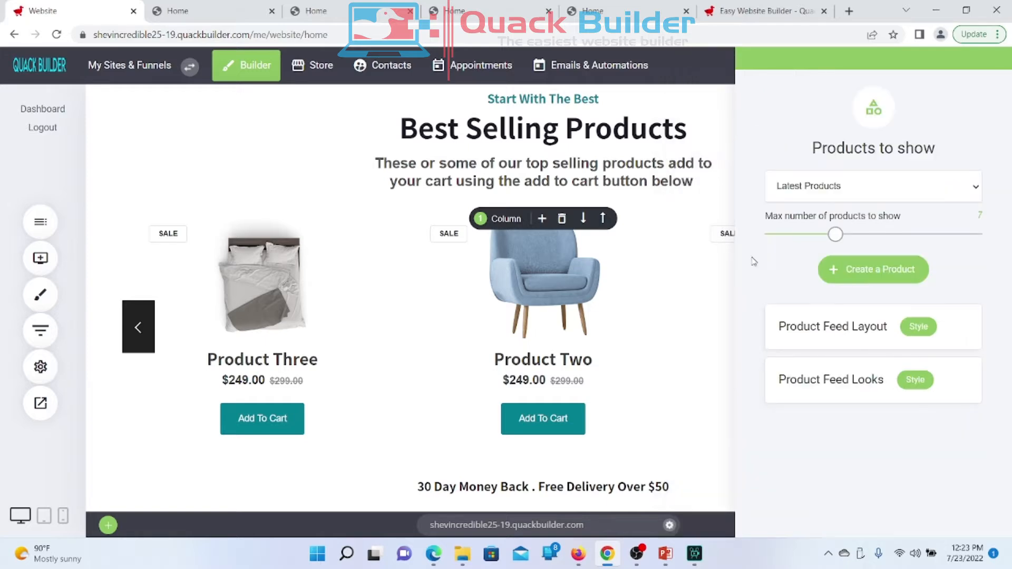
Step: Set Products to show to All from selected categories, tick Yoga, and cancel the category picker
{"action": "left_click", "coordinate": [883, 194]}
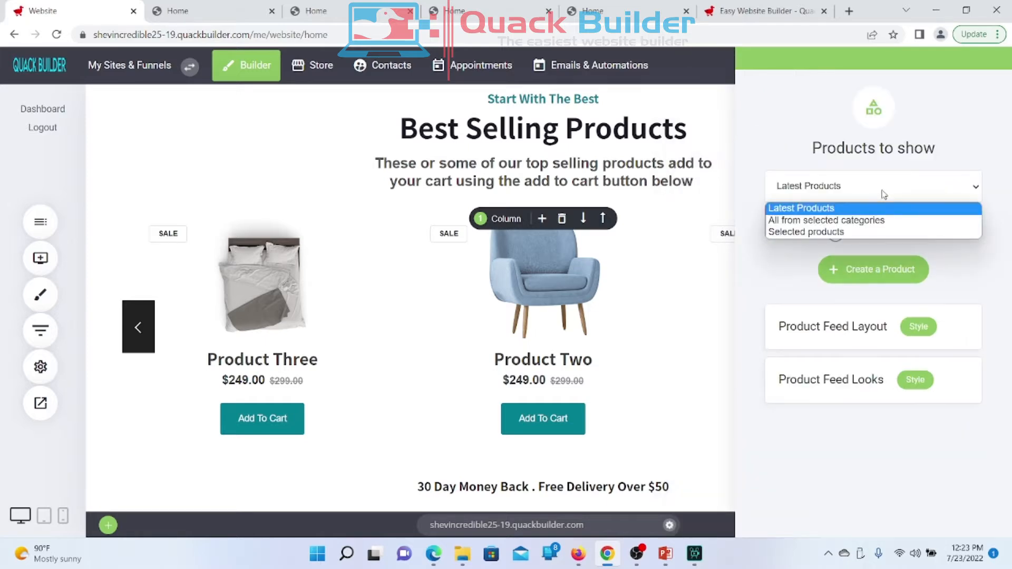
{"action": "left_click", "coordinate": [829, 225]}
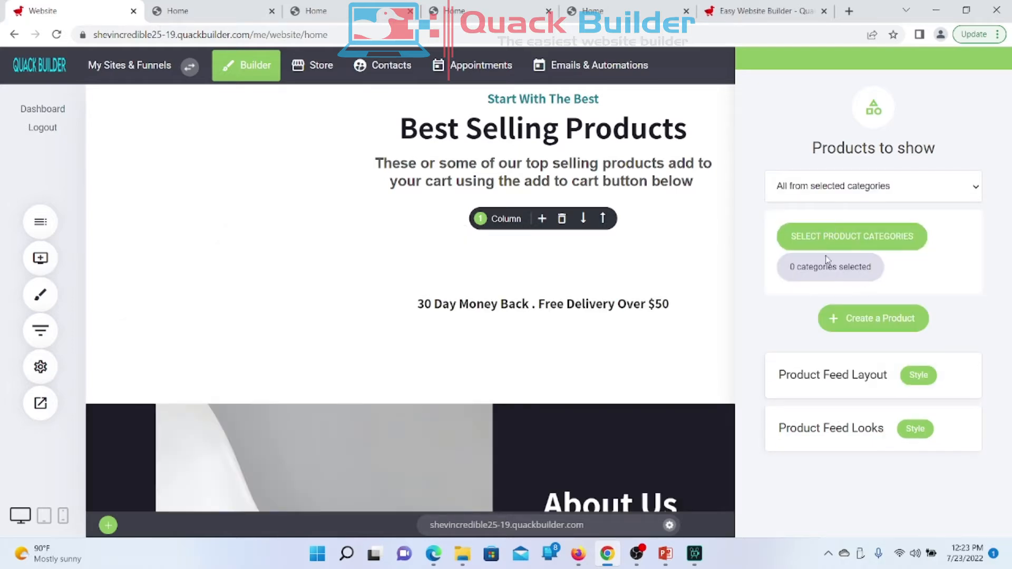
{"action": "left_click", "coordinate": [834, 237]}
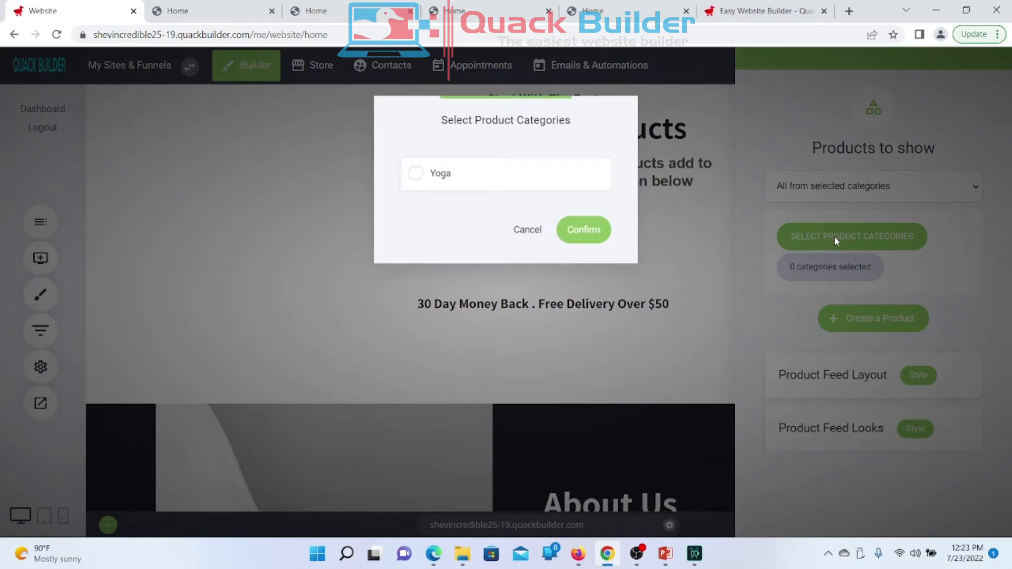
{"action": "left_click", "coordinate": [445, 176]}
{"action": "left_click", "coordinate": [458, 185]}
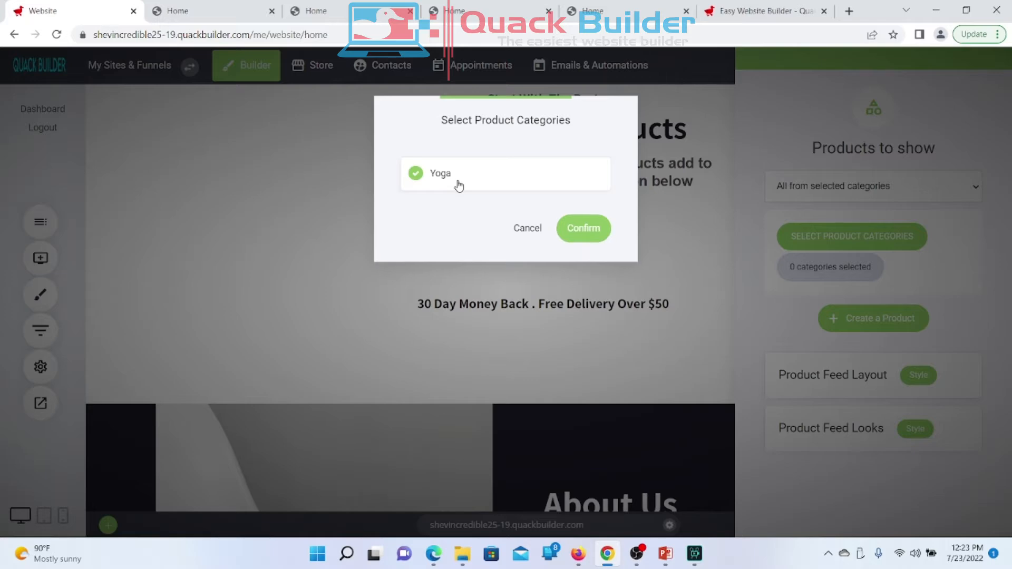
{"action": "left_click", "coordinate": [535, 234]}
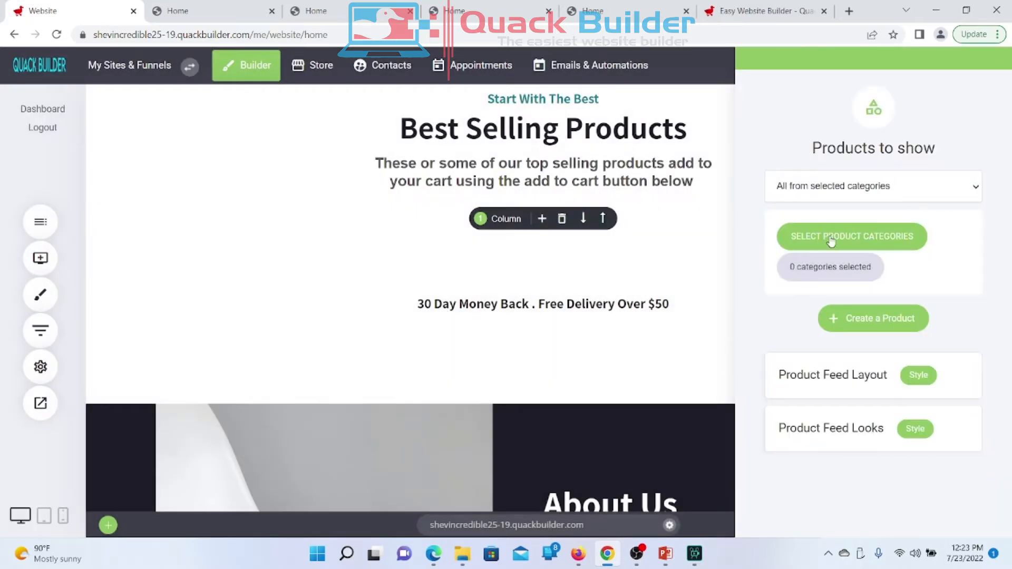
Step: Reopen Select Product Categories, tick Yoga again, and close without applying
{"action": "left_click_drag", "start_coordinate": [791, 268], "coordinate": [876, 283]}
{"action": "left_click", "coordinate": [876, 283]}
{"action": "left_click", "coordinate": [841, 242]}
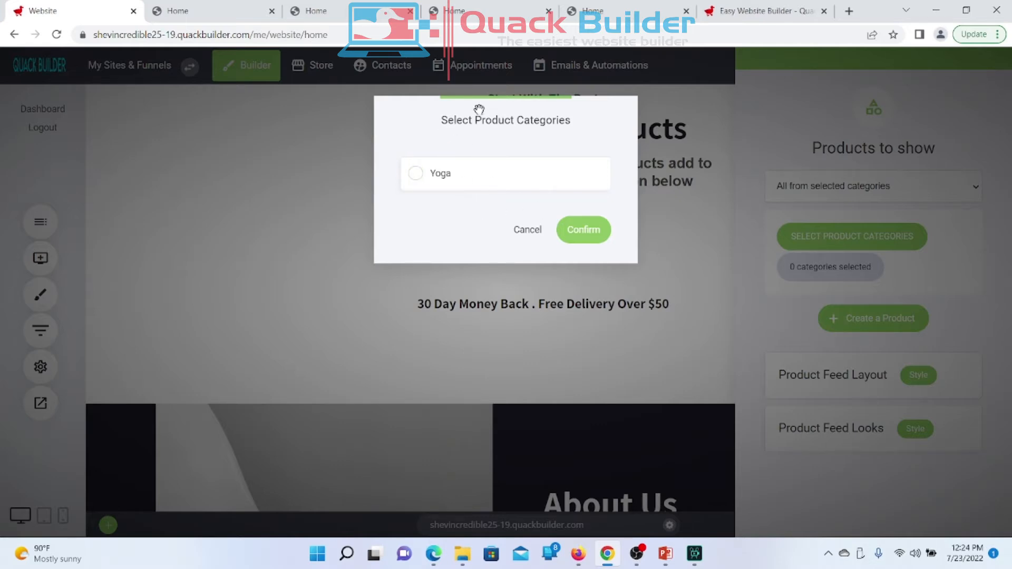
{"action": "left_click", "coordinate": [433, 173]}
{"action": "left_click", "coordinate": [440, 176]}
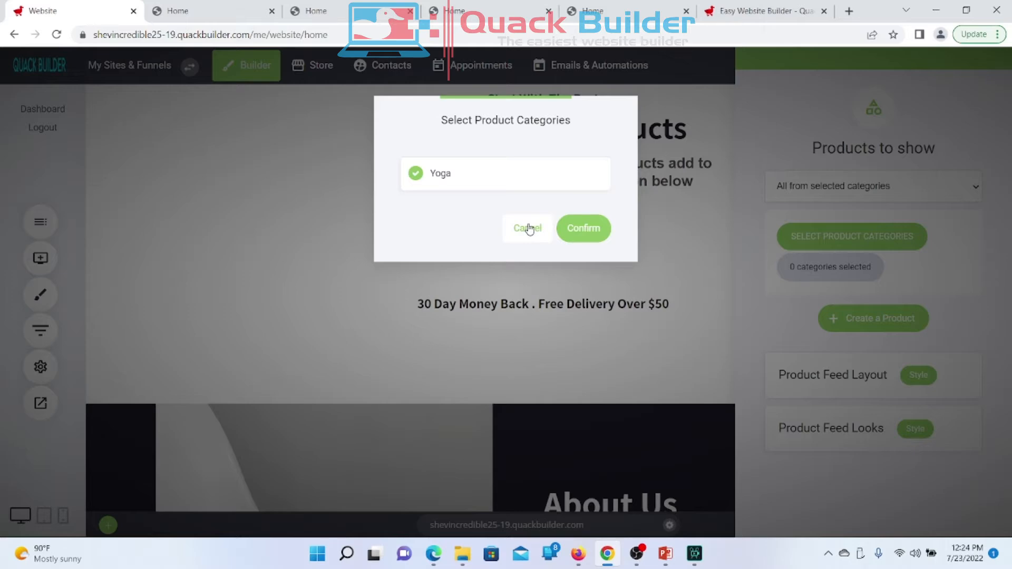
{"action": "left_click", "coordinate": [527, 226]}
Step: Switch the feed source to Selected products and open the product picker
{"action": "left_click", "coordinate": [853, 193]}
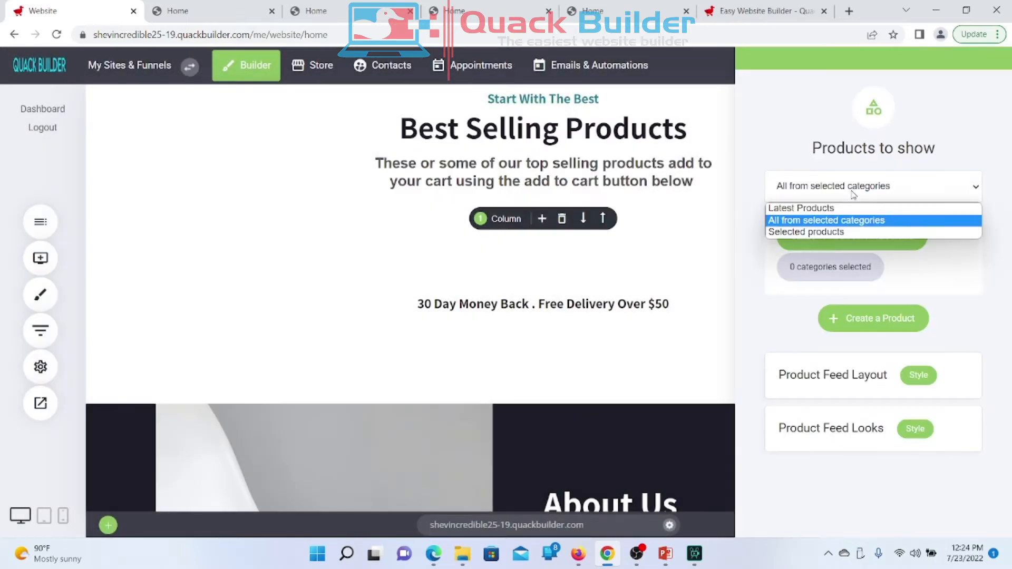
{"action": "left_click", "coordinate": [824, 232]}
{"action": "left_click", "coordinate": [820, 232]}
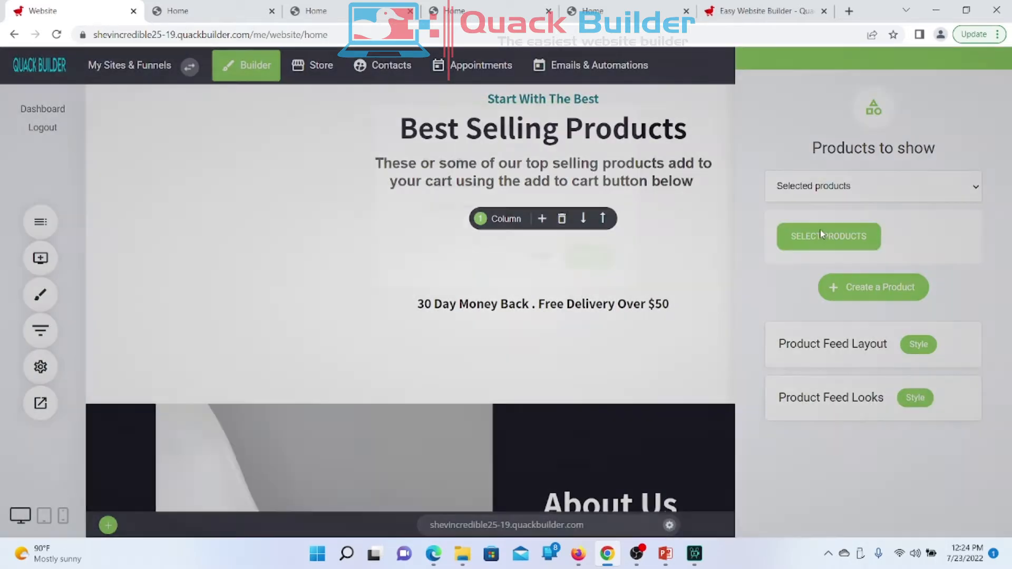
Step: Confirm Product Two and Product Three as picks, then set the source back to Latest Products
{"action": "left_click", "coordinate": [400, 160]}
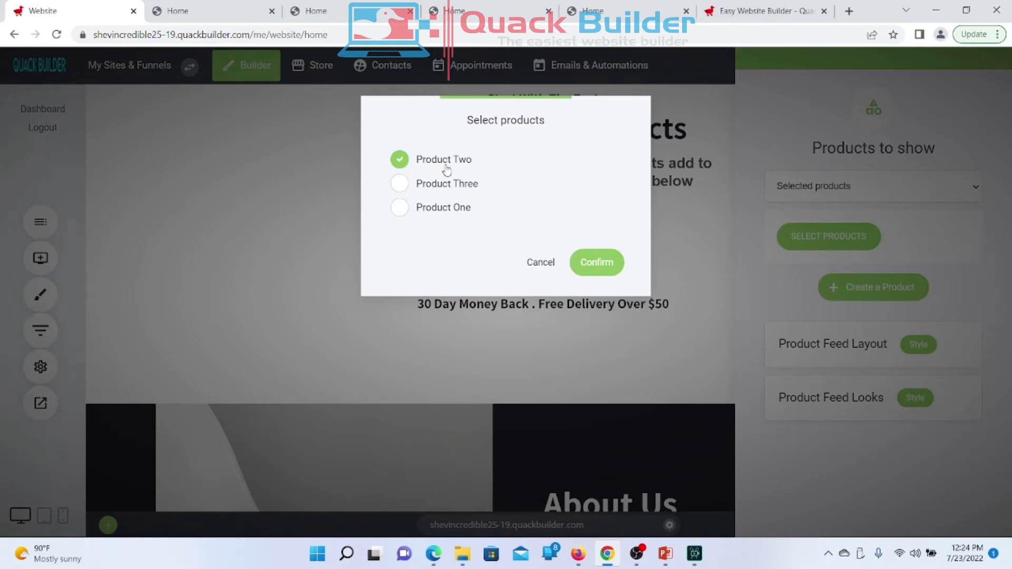
{"action": "left_click", "coordinate": [399, 184]}
{"action": "left_click", "coordinate": [398, 209]}
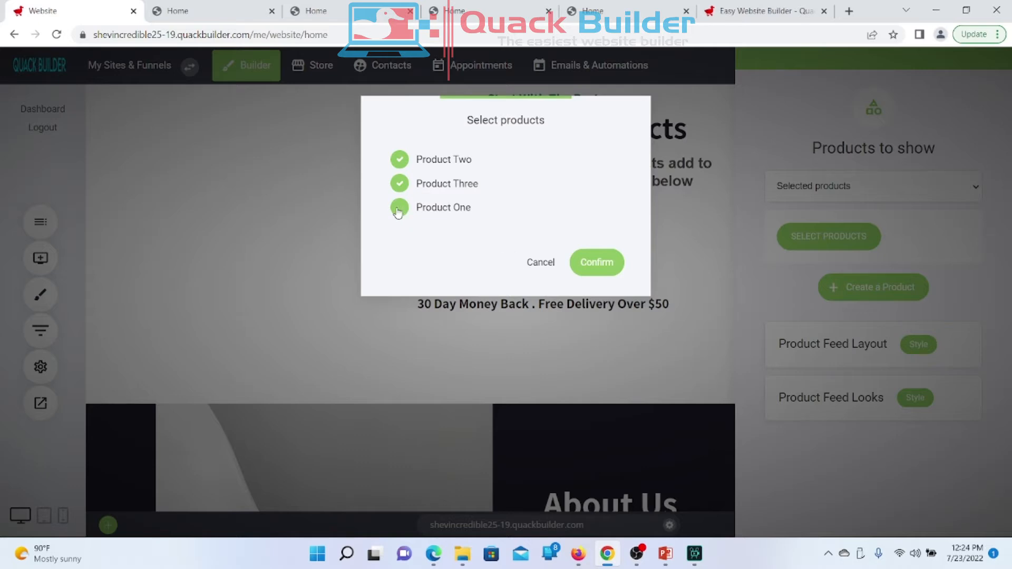
{"action": "left_click", "coordinate": [404, 213]}
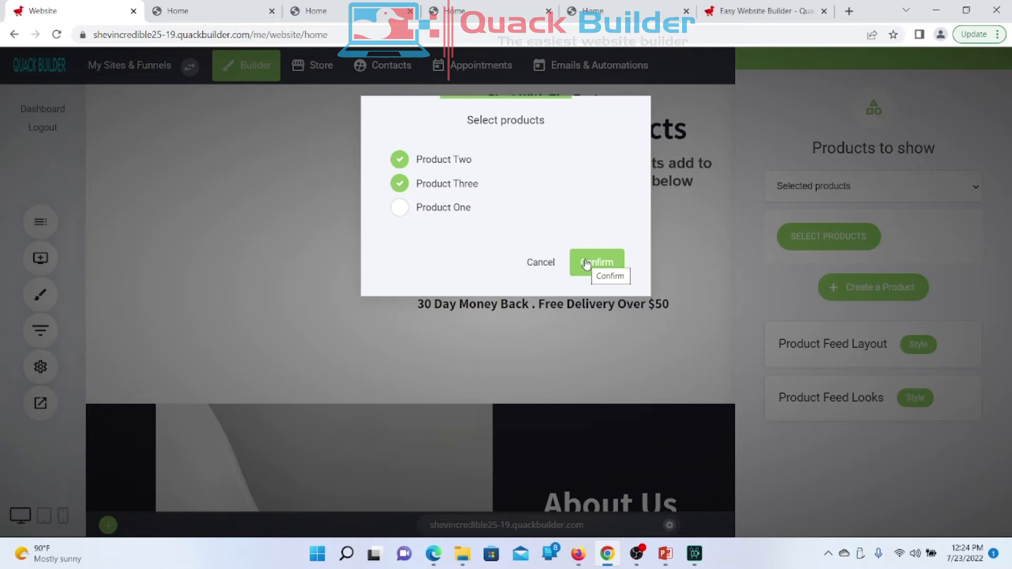
{"action": "left_click", "coordinate": [586, 264]}
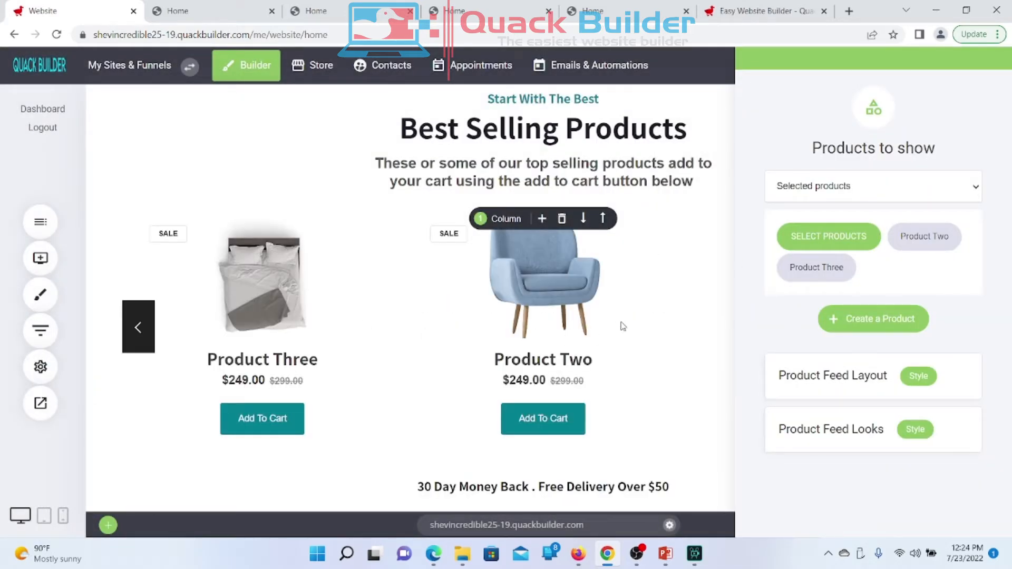
{"action": "left_click", "coordinate": [856, 195]}
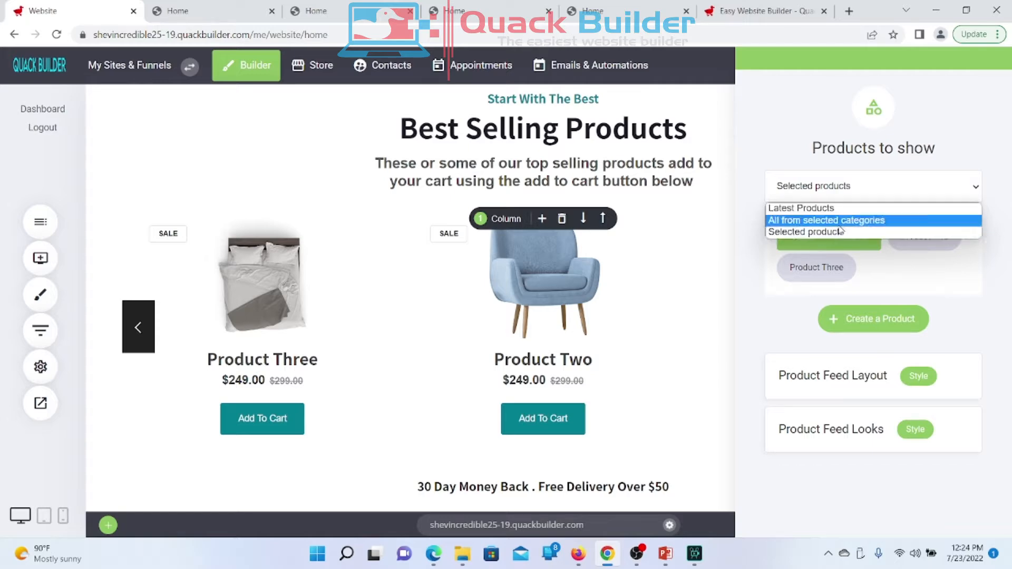
{"action": "left_click", "coordinate": [813, 213]}
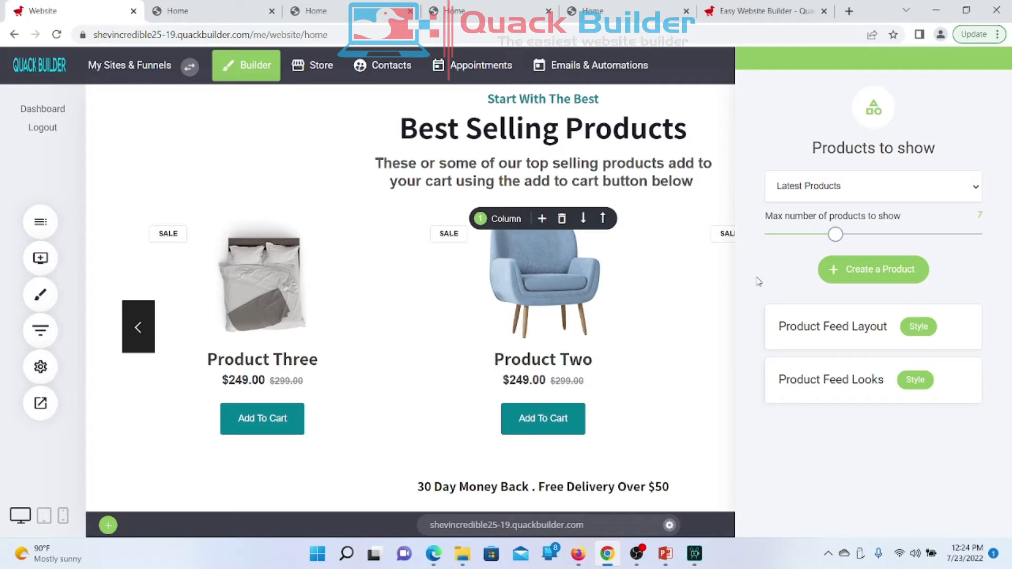
Step: Save the homepage and reload the live Home tab
{"action": "left_click", "coordinate": [528, 277]}
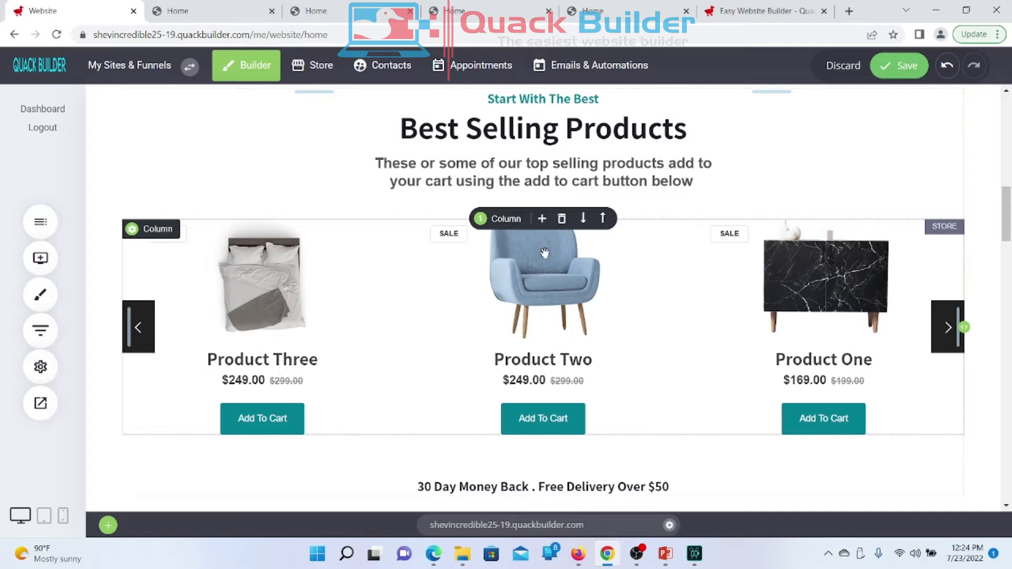
{"action": "left_click", "coordinate": [898, 66]}
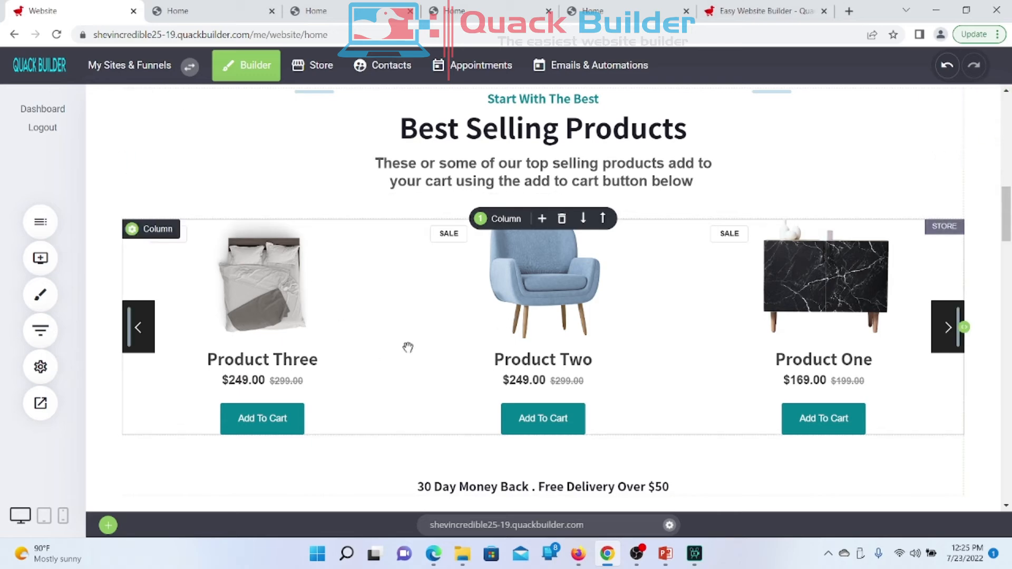
{"action": "left_click", "coordinate": [206, 12]}
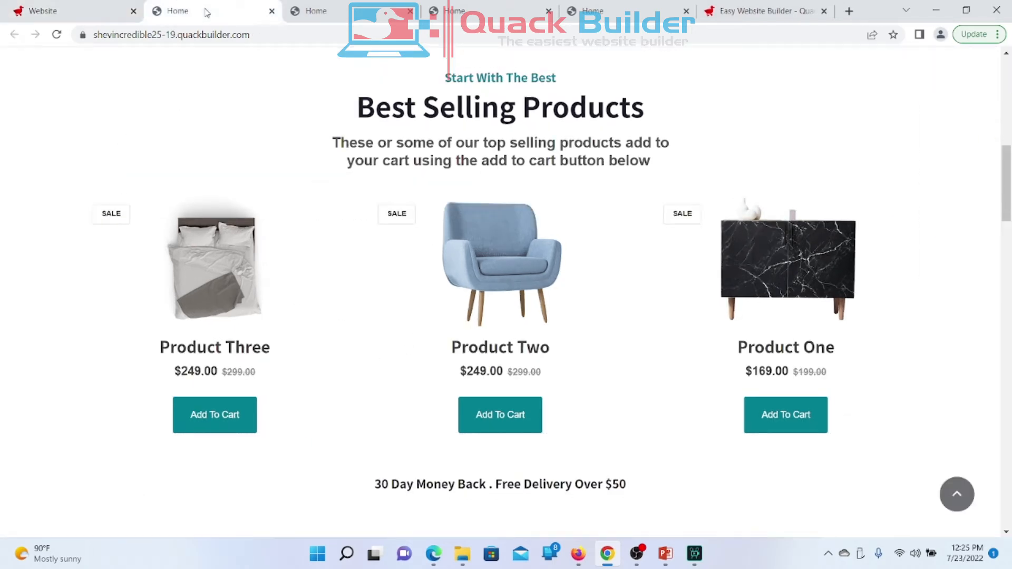
{"action": "right_click", "coordinate": [206, 13]}
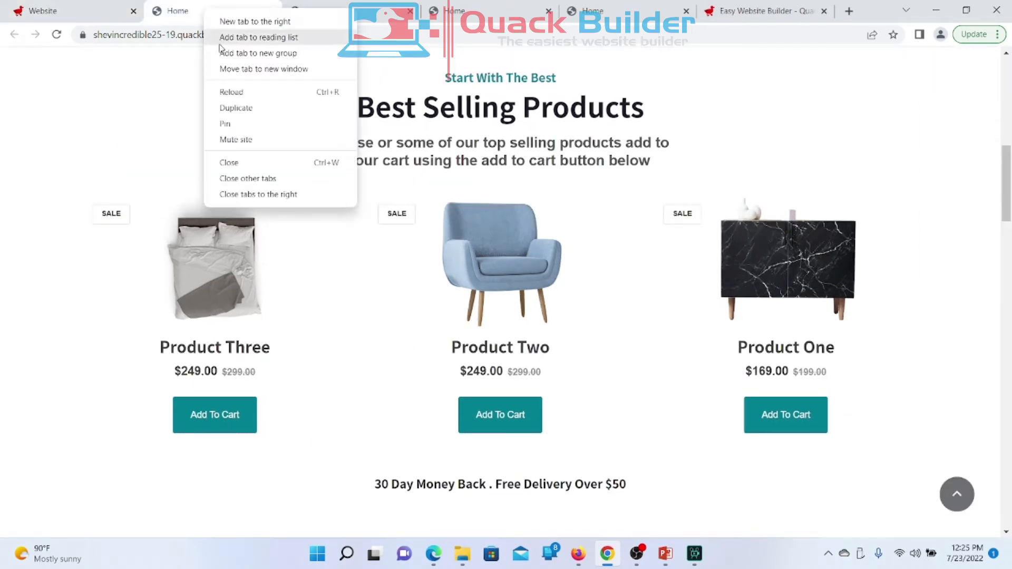
{"action": "left_click", "coordinate": [228, 92]}
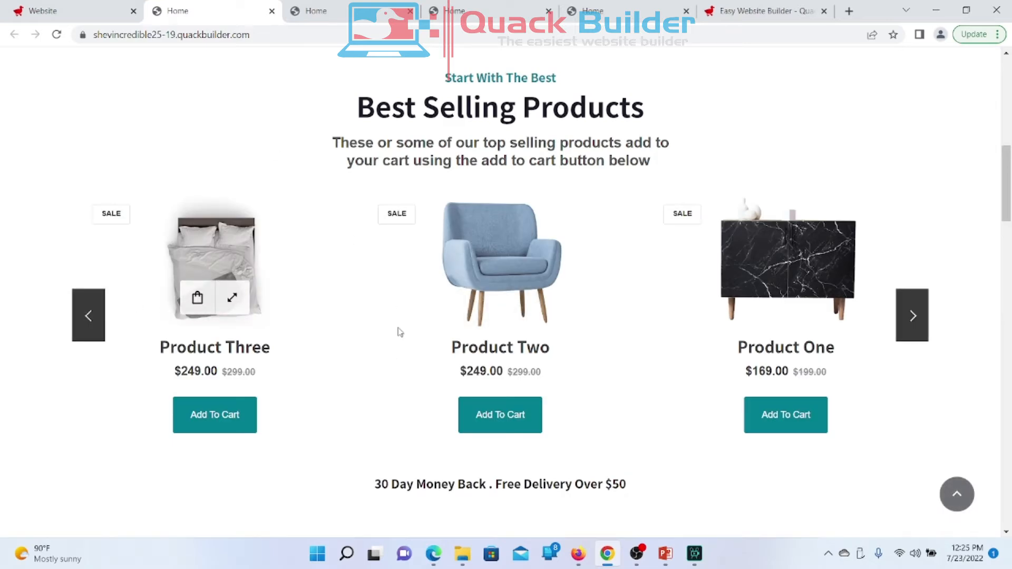
Step: Review the live carousel showing Products Three, Two and One, then go back to the editor
{"action": "mouse_move", "coordinate": [765, 301]}
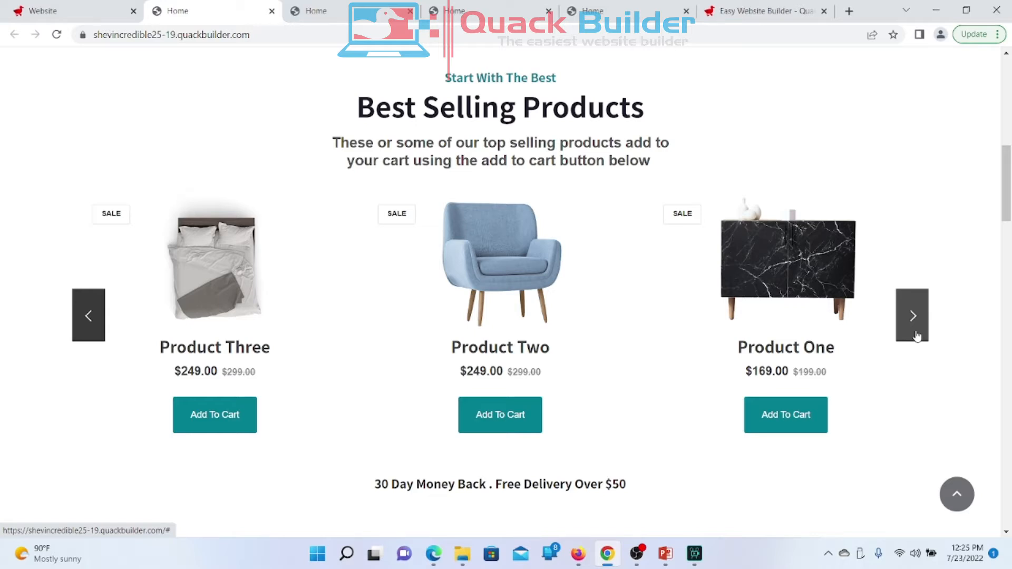
{"action": "mouse_move", "coordinate": [188, 288]}
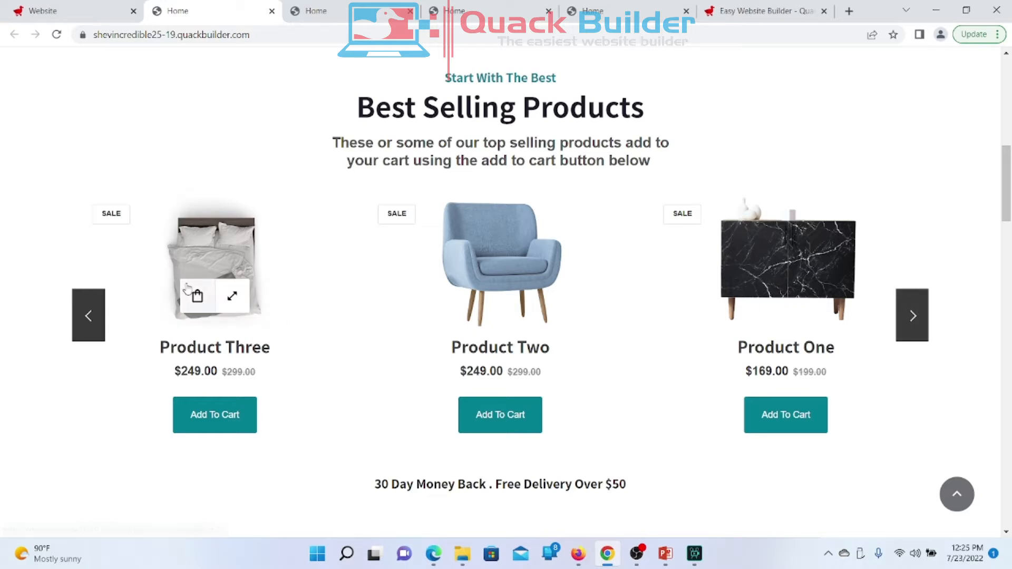
{"action": "mouse_move", "coordinate": [509, 257]}
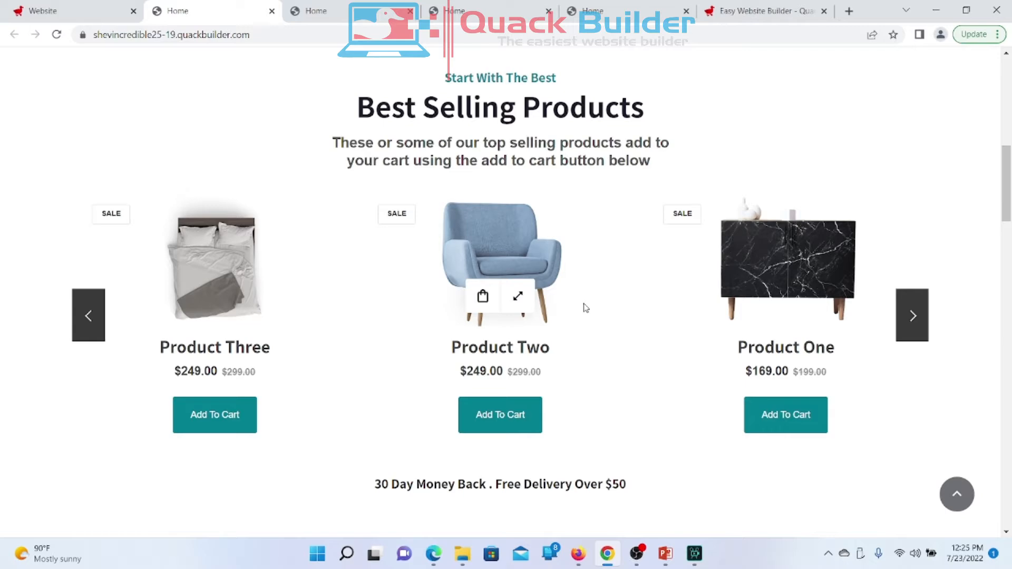
{"action": "left_click", "coordinate": [42, 12]}
{"action": "scroll", "coordinate": [418, 335], "scroll_direction": "down", "scroll_amount": 5}
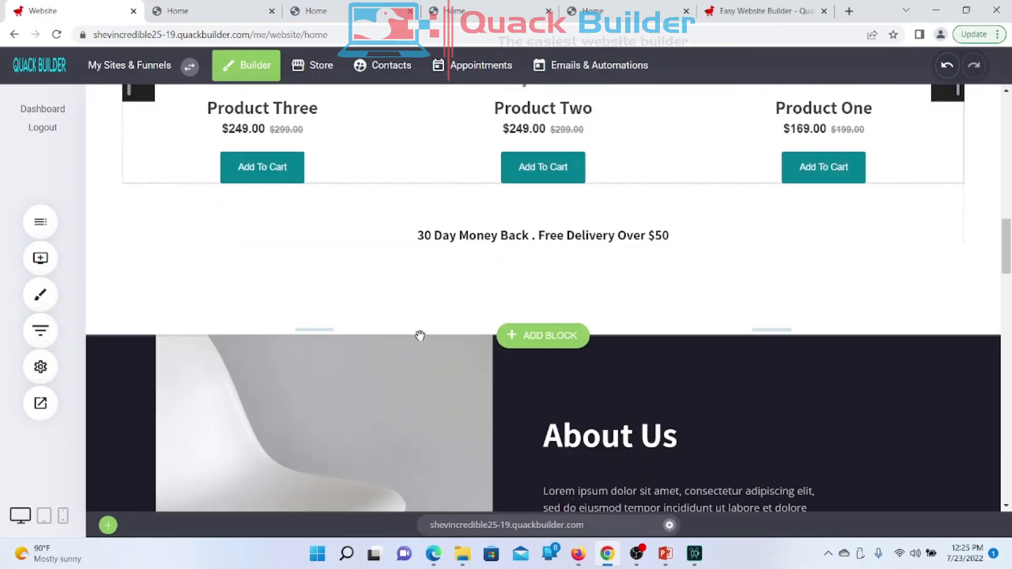
Step: Give the products feed the second look: images and Add To Cart, no names or prices
{"action": "scroll", "coordinate": [418, 334], "scroll_direction": "up", "scroll_amount": 5}
{"action": "scroll", "coordinate": [420, 336], "scroll_direction": "up", "scroll_amount": 3}
{"action": "scroll", "coordinate": [420, 336], "scroll_direction": "down", "scroll_amount": 3}
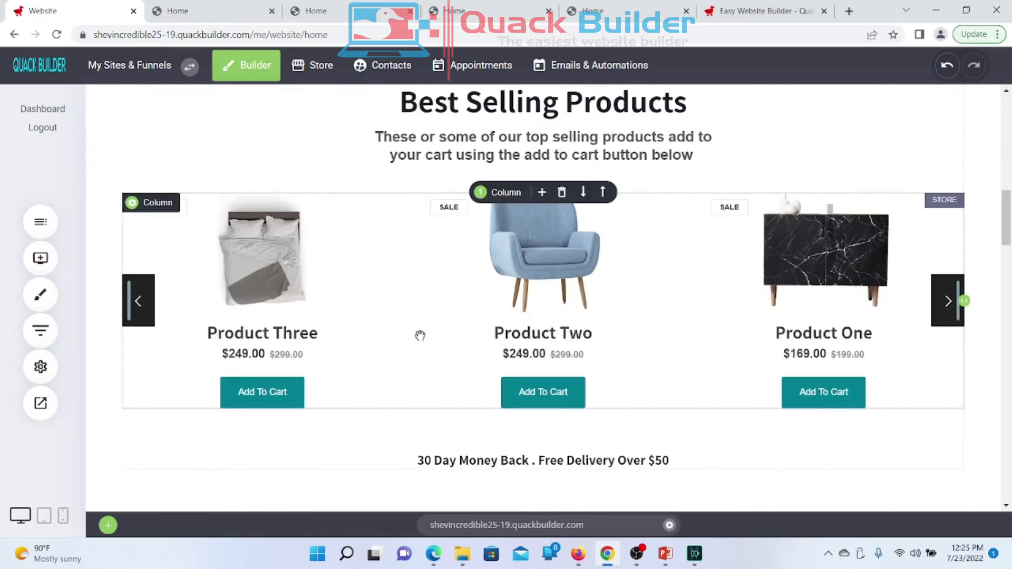
{"action": "left_click", "coordinate": [392, 285]}
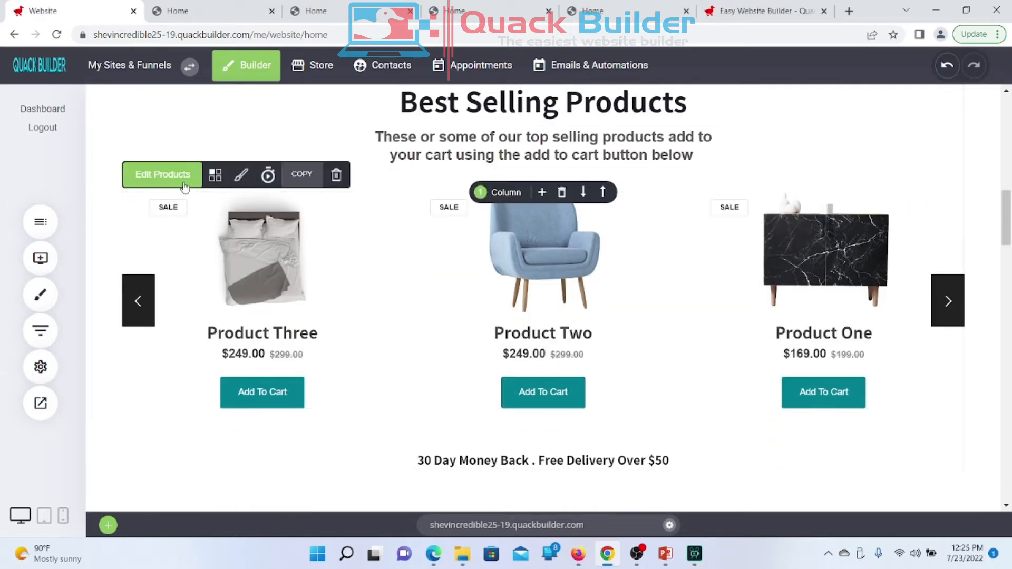
{"action": "left_click", "coordinate": [241, 175]}
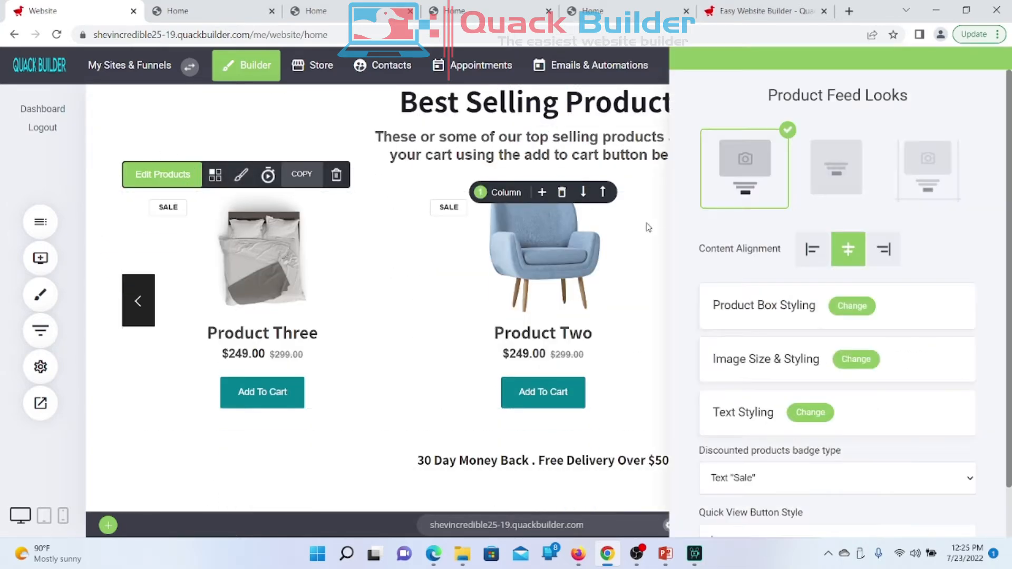
{"action": "left_click", "coordinate": [842, 180]}
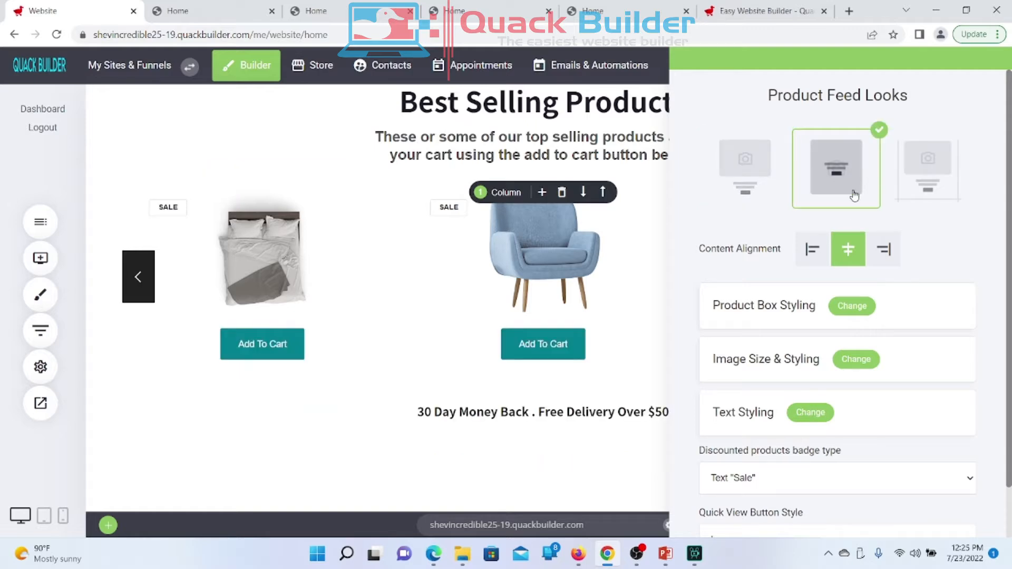
{"action": "left_click", "coordinate": [743, 159]}
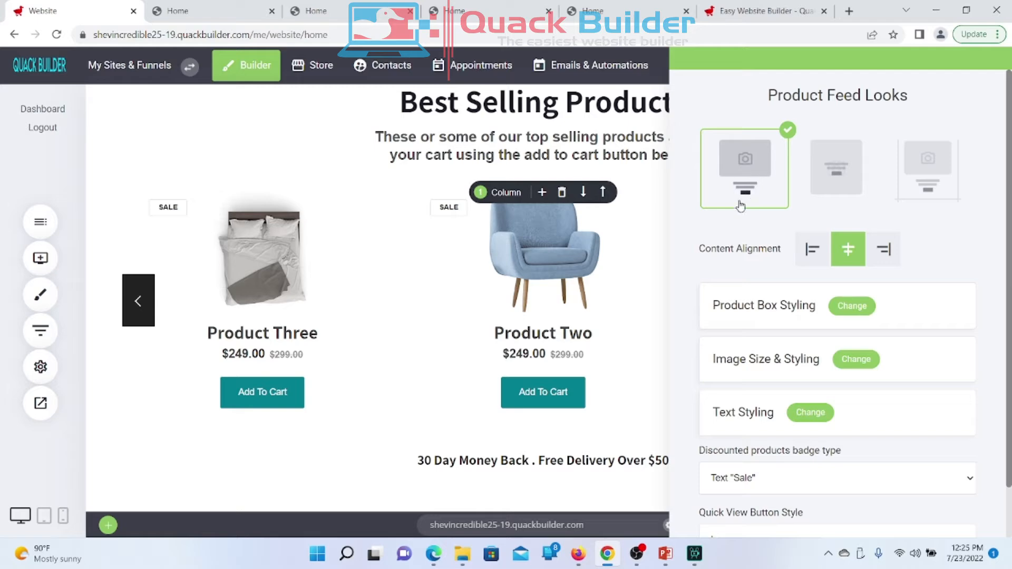
{"action": "left_click", "coordinate": [845, 178]}
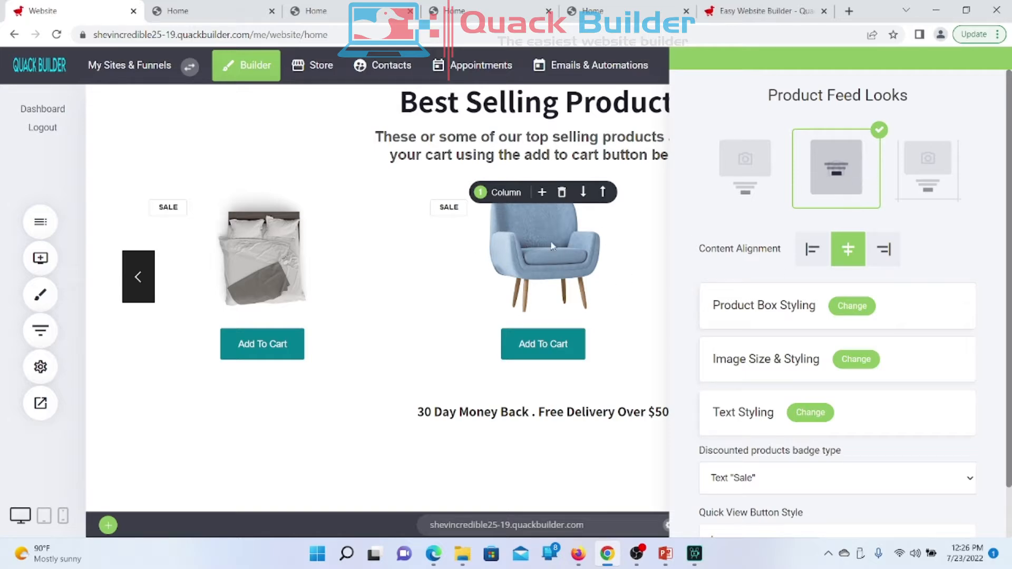
Step: Save the layout change and open Website Preview
{"action": "left_click", "coordinate": [510, 255]}
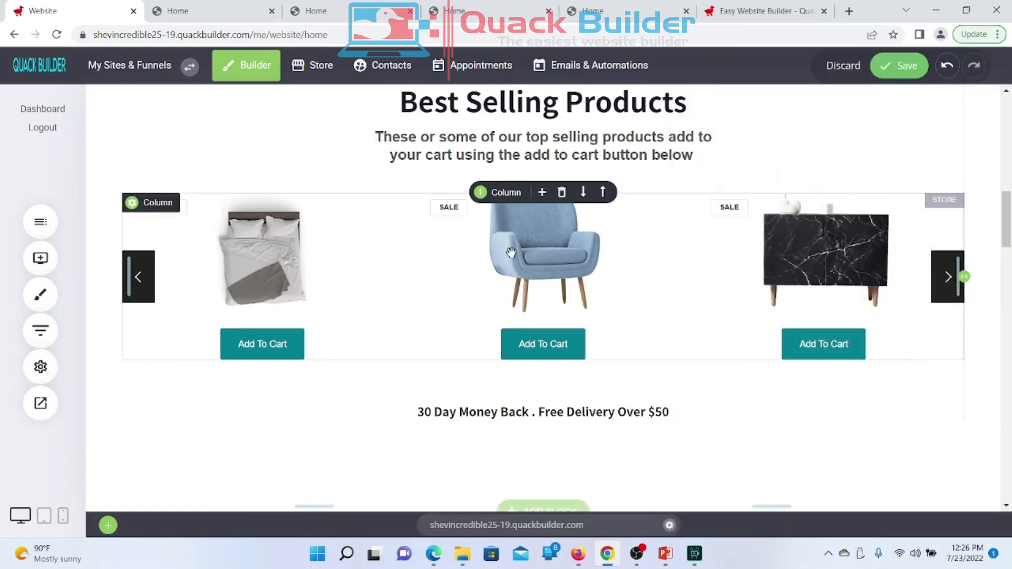
{"action": "left_click", "coordinate": [900, 70]}
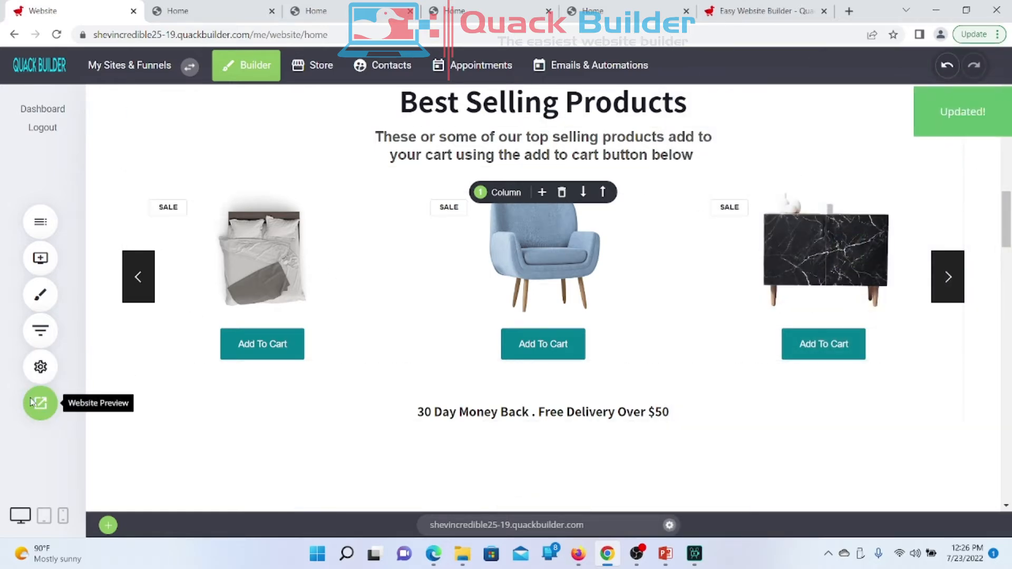
{"action": "left_click", "coordinate": [32, 403]}
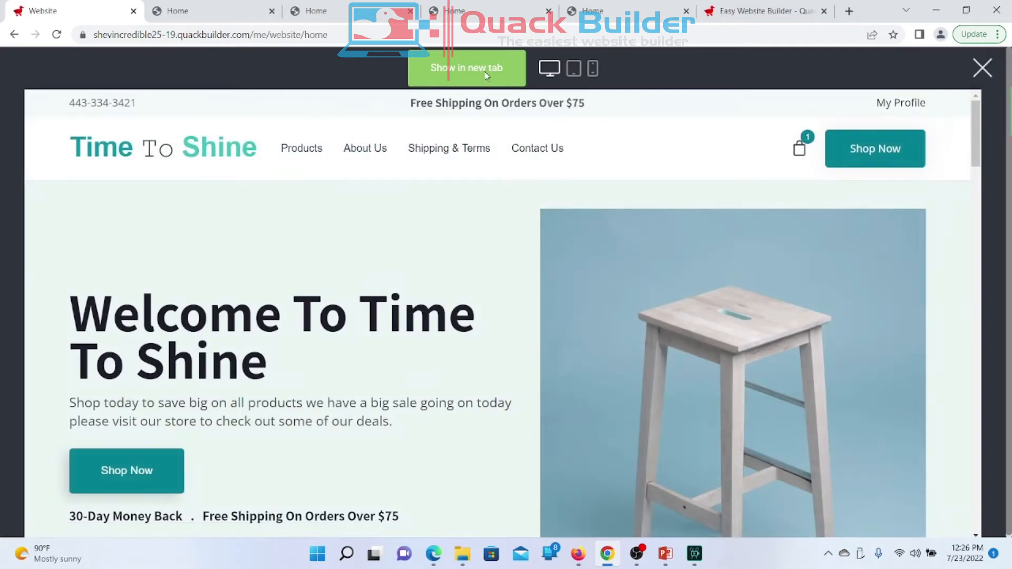
Step: Open the preview in a new tab and view the Best Selling products
{"action": "left_click", "coordinate": [485, 75]}
{"action": "scroll", "coordinate": [166, 310], "scroll_direction": "down", "scroll_amount": 10}
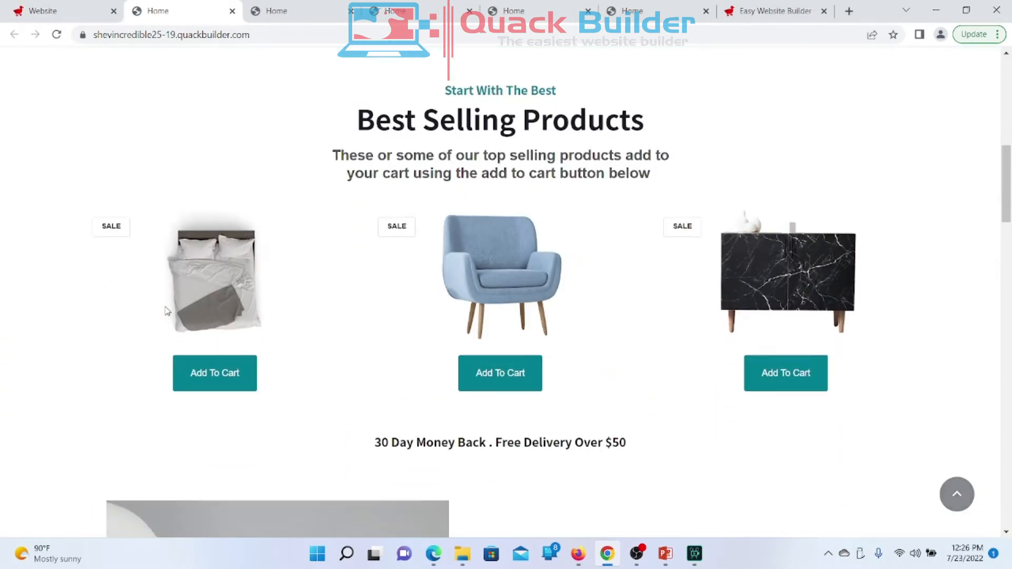
{"action": "mouse_move", "coordinate": [167, 312]}
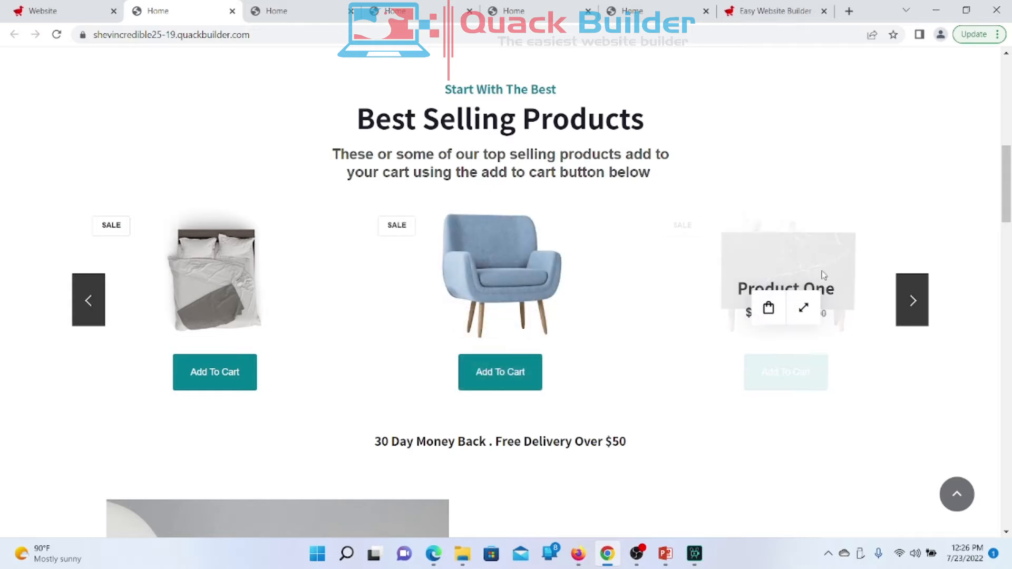
Step: Close the four surplus Home tabs and return to the Website editor tab
{"action": "left_click", "coordinate": [353, 14]}
{"action": "left_click", "coordinate": [353, 13]}
{"action": "left_click", "coordinate": [350, 11]}
{"action": "left_click", "coordinate": [351, 11]}
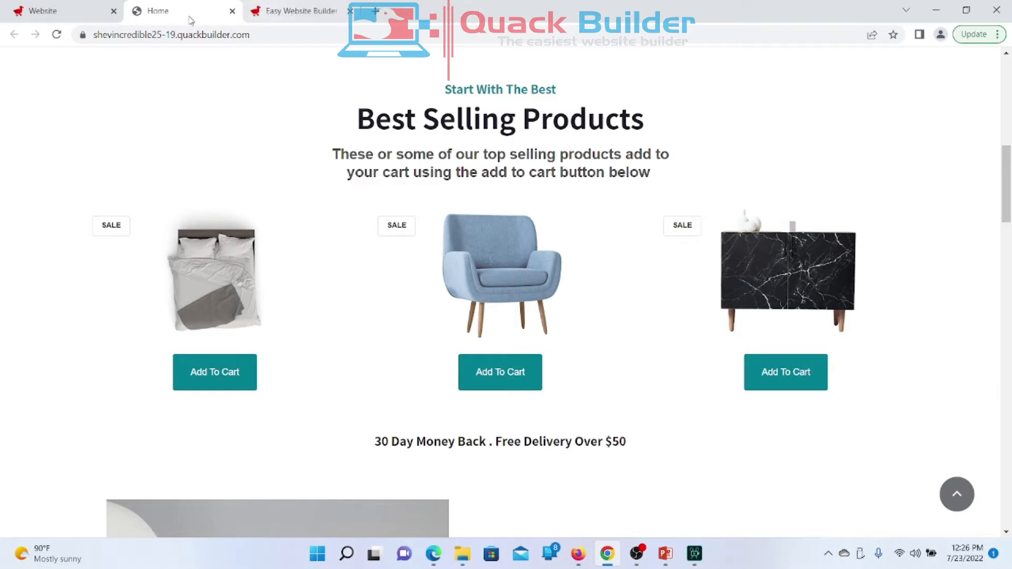
{"action": "left_click", "coordinate": [74, 18]}
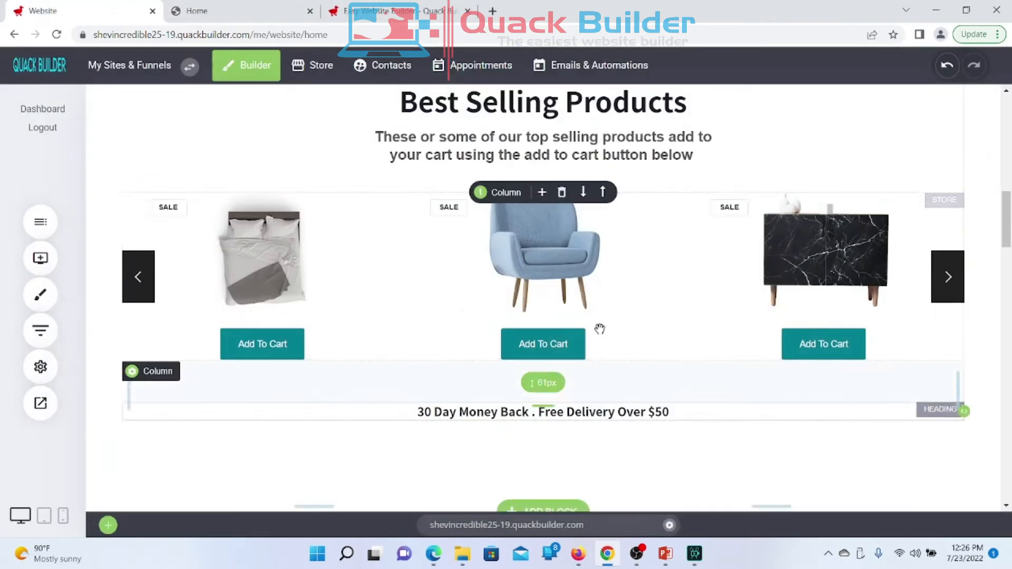
Step: Switch the products feed to the third look, bordered cards with prices, and save
{"action": "left_click", "coordinate": [422, 255]}
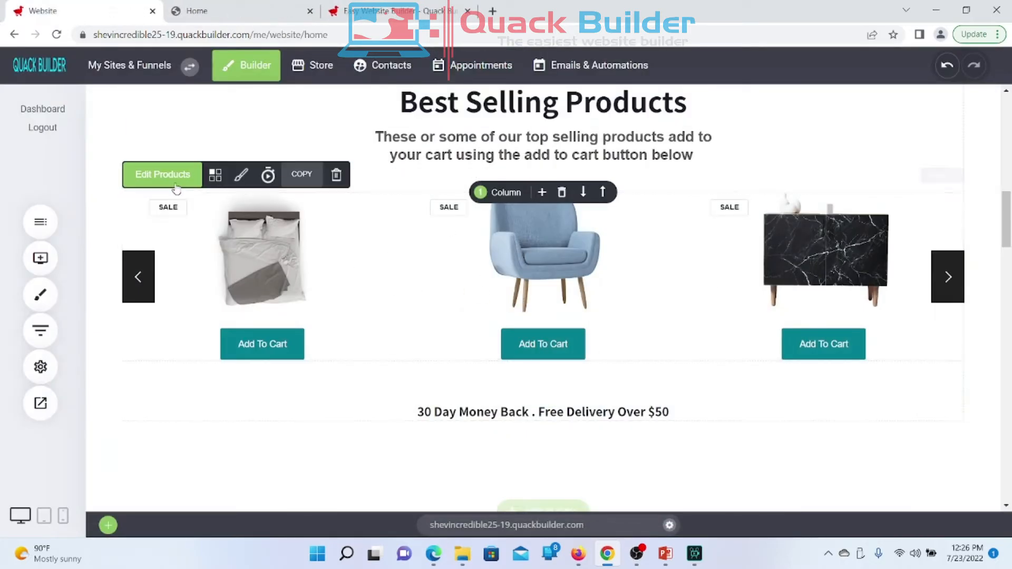
{"action": "left_click", "coordinate": [243, 178]}
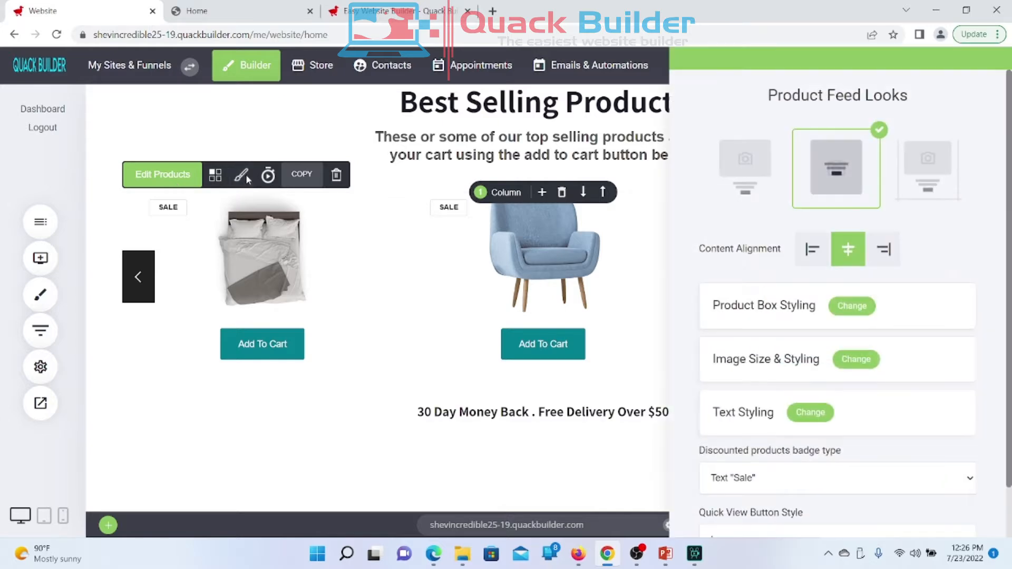
{"action": "left_click", "coordinate": [928, 166]}
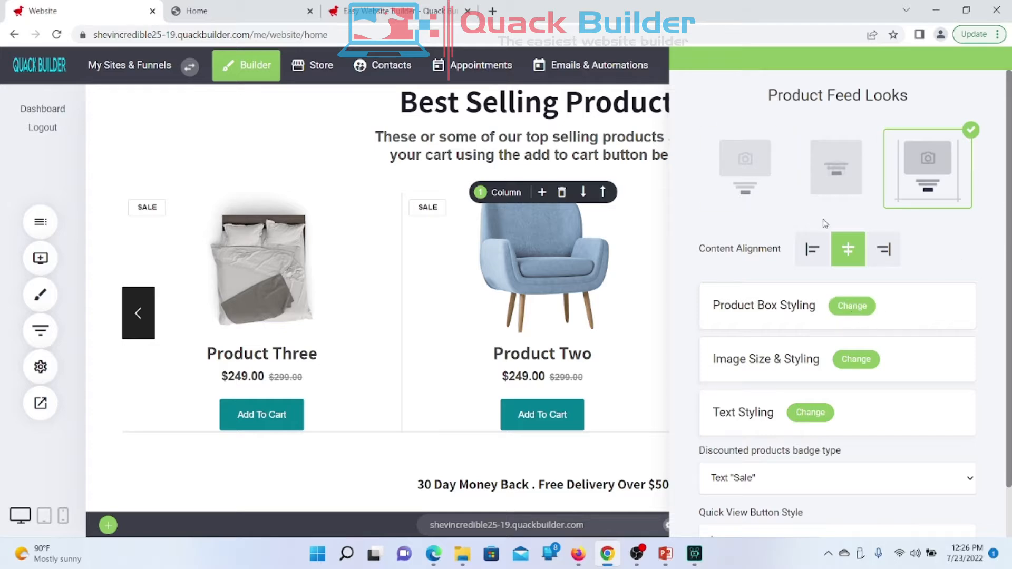
{"action": "left_click", "coordinate": [649, 345]}
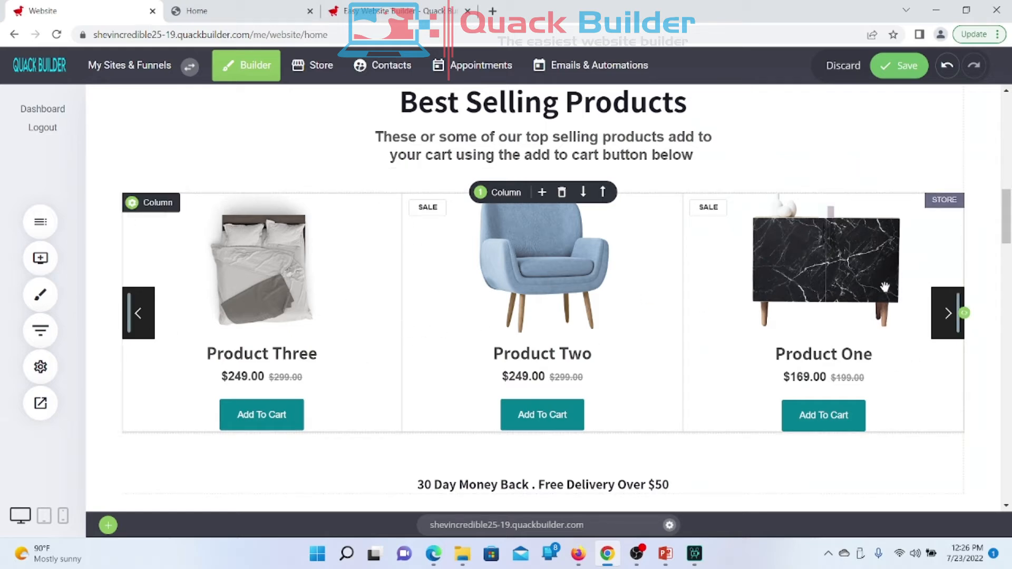
{"action": "left_click", "coordinate": [899, 65]}
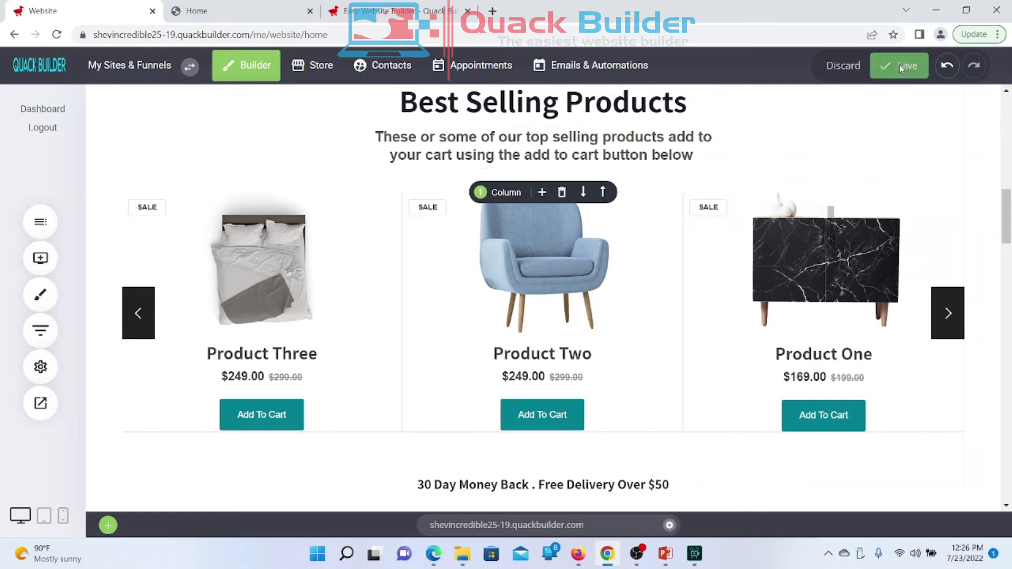
Step: Reload the live Home tab to check the cards, then reselect the products element in the editor
{"action": "left_click", "coordinate": [205, 12]}
{"action": "right_click", "coordinate": [202, 14]}
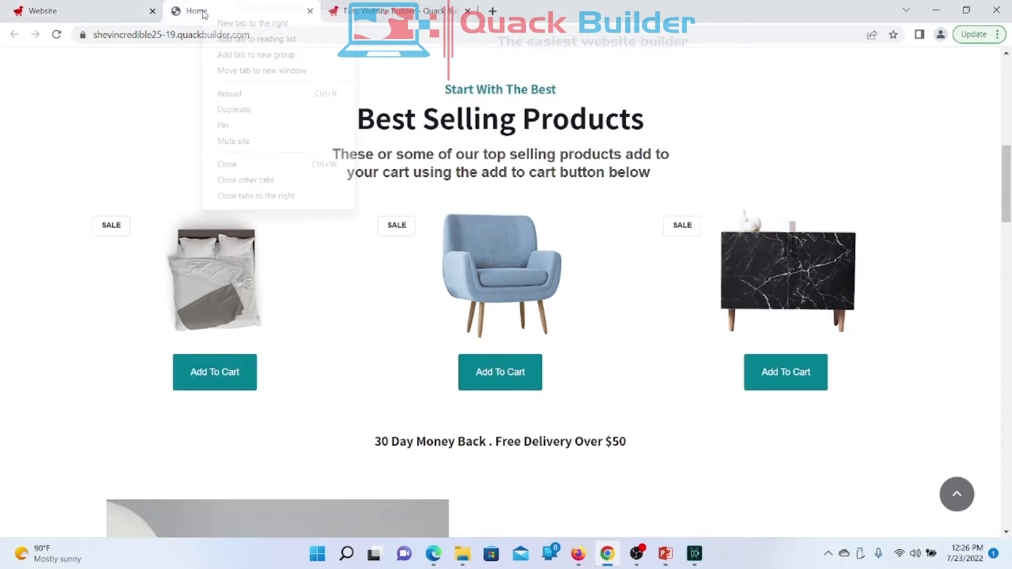
{"action": "left_click", "coordinate": [258, 93]}
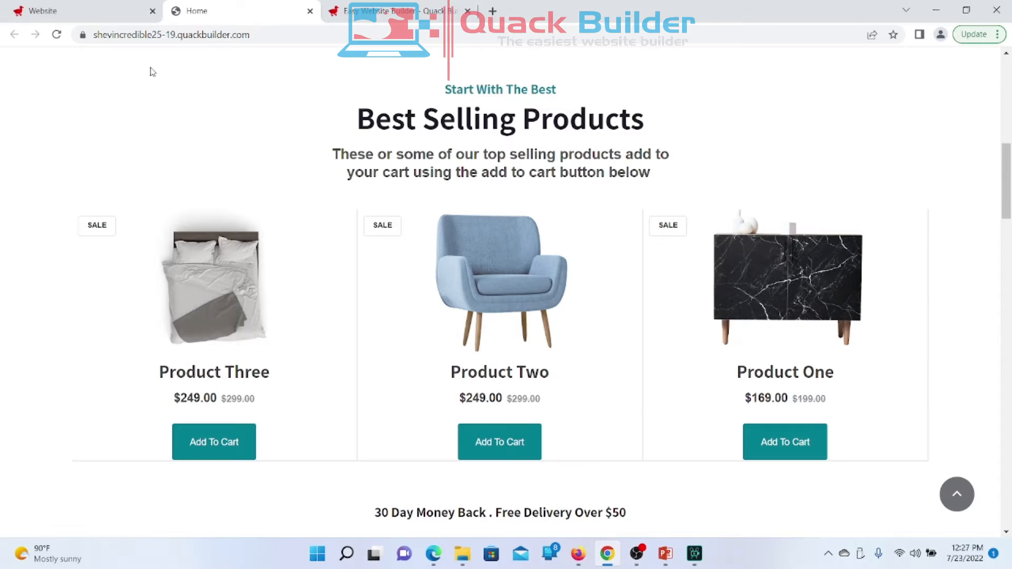
{"action": "left_click", "coordinate": [77, 16]}
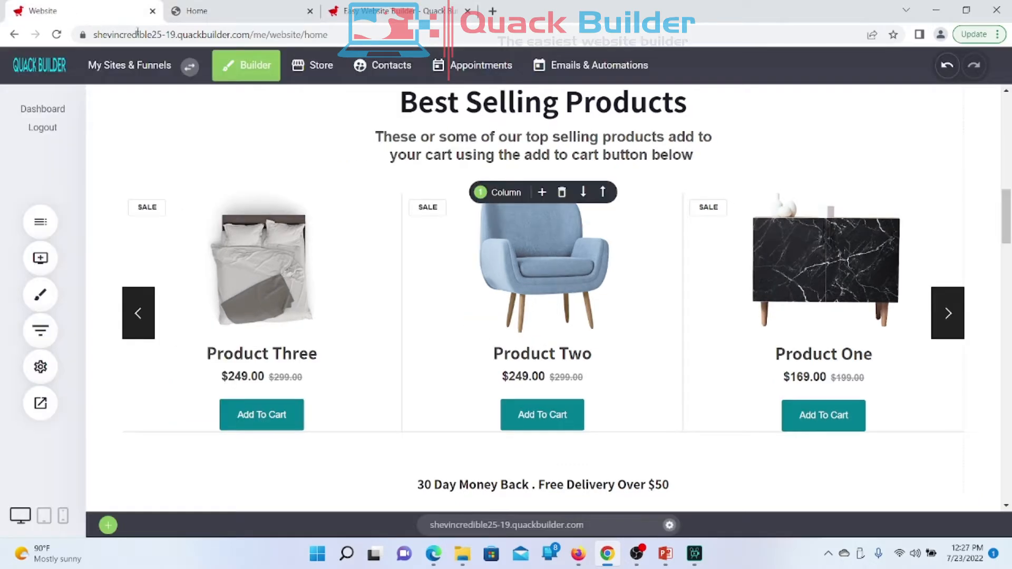
{"action": "left_click", "coordinate": [487, 371]}
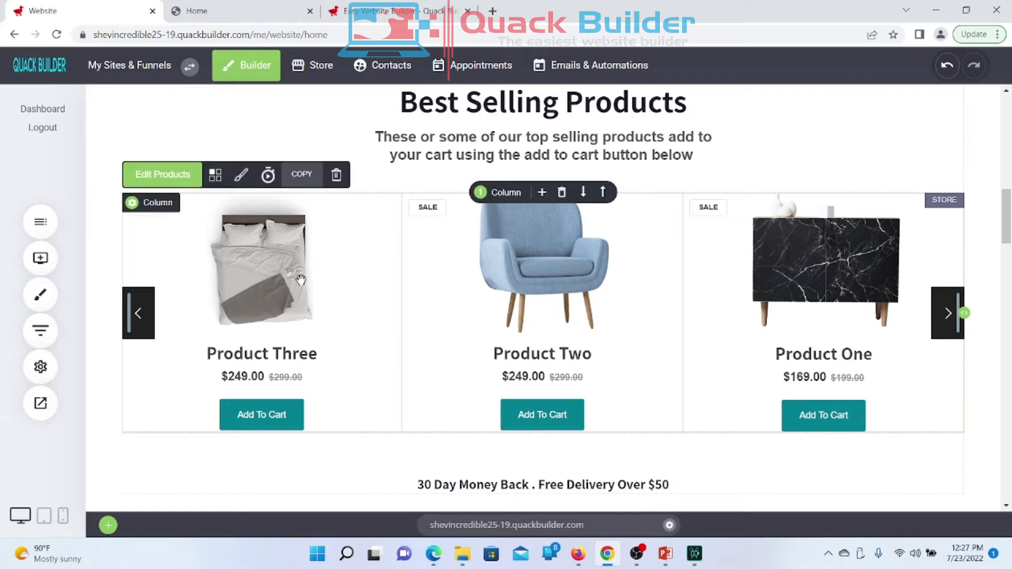
Step: Set the products feed back to the first look and save
{"action": "left_click", "coordinate": [241, 175]}
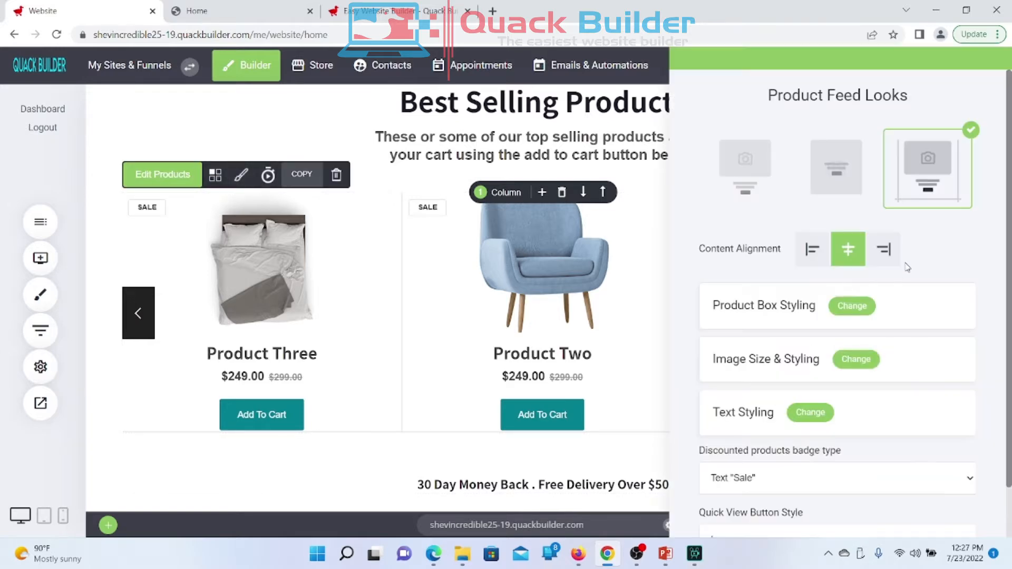
{"action": "left_click", "coordinate": [736, 168]}
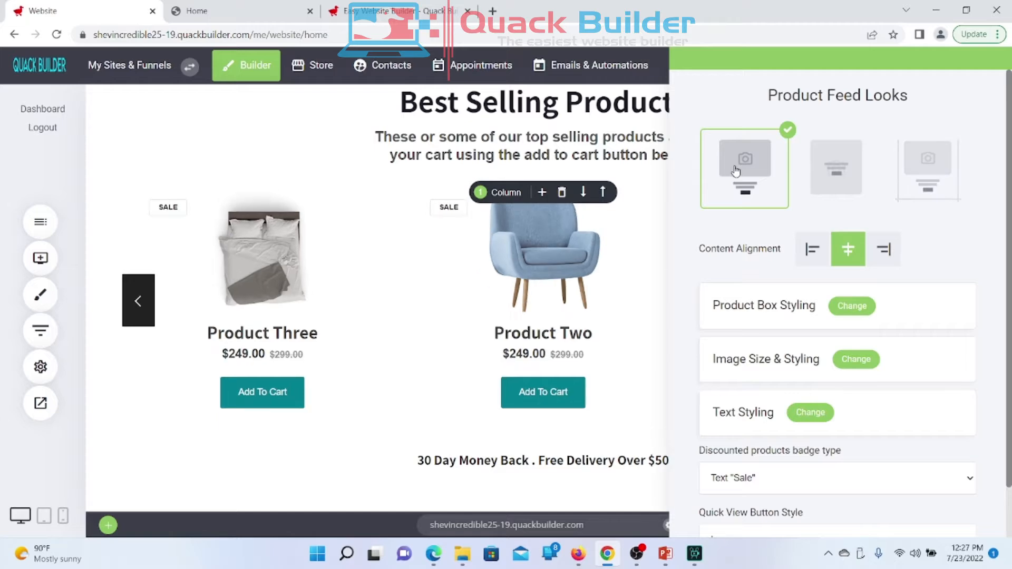
{"action": "left_click", "coordinate": [572, 348]}
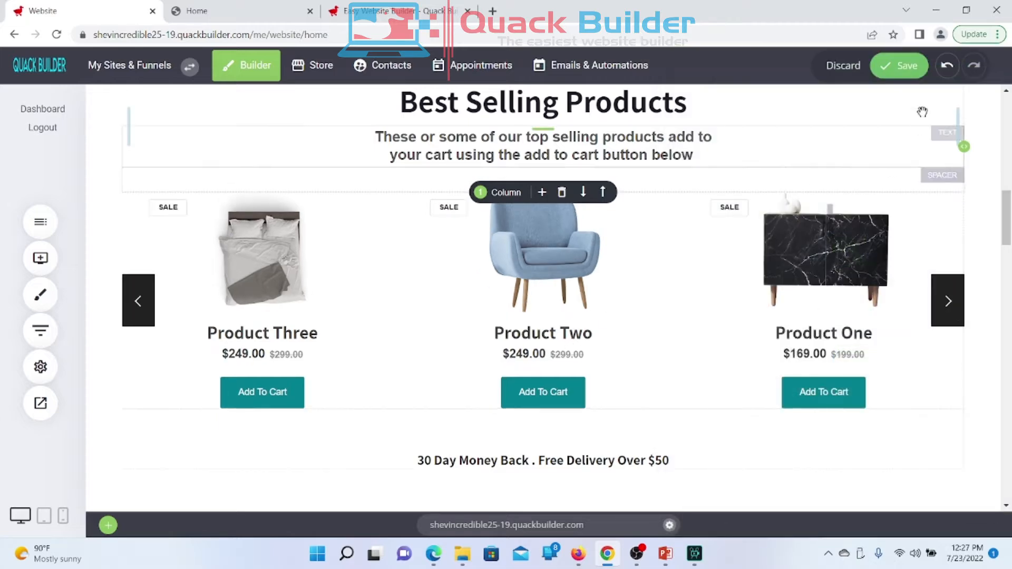
{"action": "left_click", "coordinate": [899, 69]}
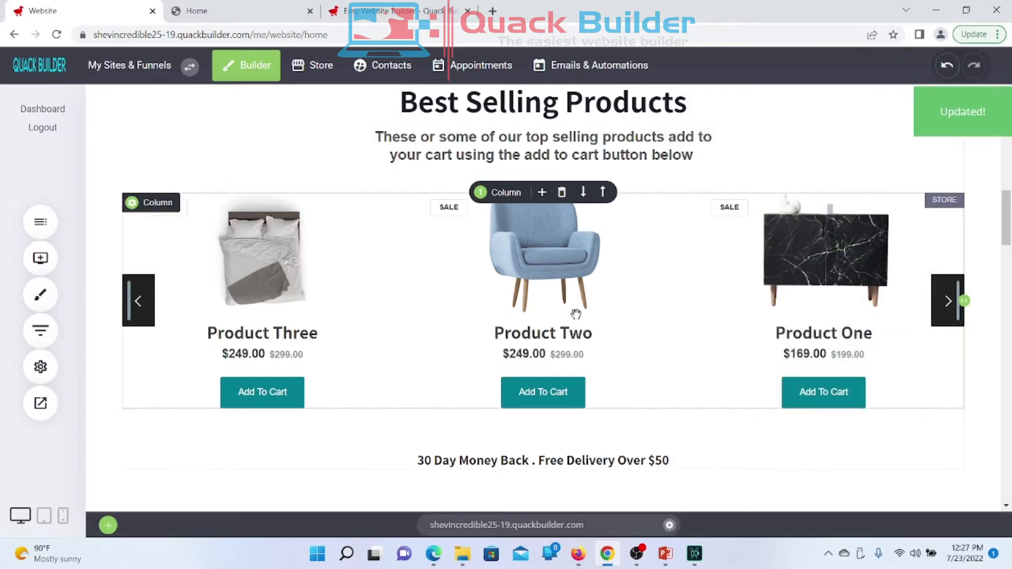
Step: Reload the live homepage and check the borderless Best Selling cards with names and sale prices
{"action": "left_click", "coordinate": [227, 20]}
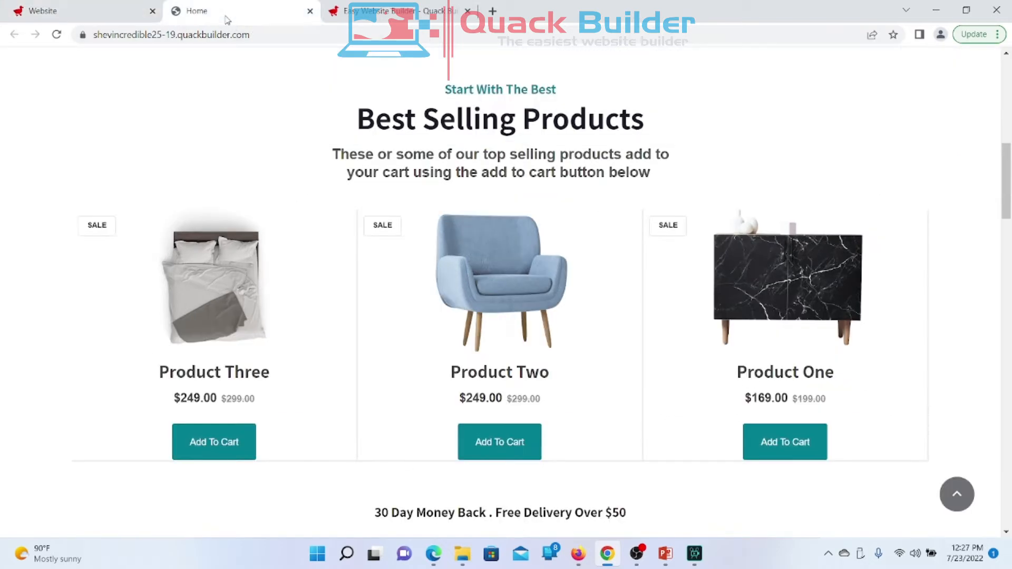
{"action": "key", "text": "super+s"}
{"action": "left_click", "coordinate": [227, 19]}
{"action": "right_click", "coordinate": [228, 18]}
{"action": "left_click", "coordinate": [271, 96]}
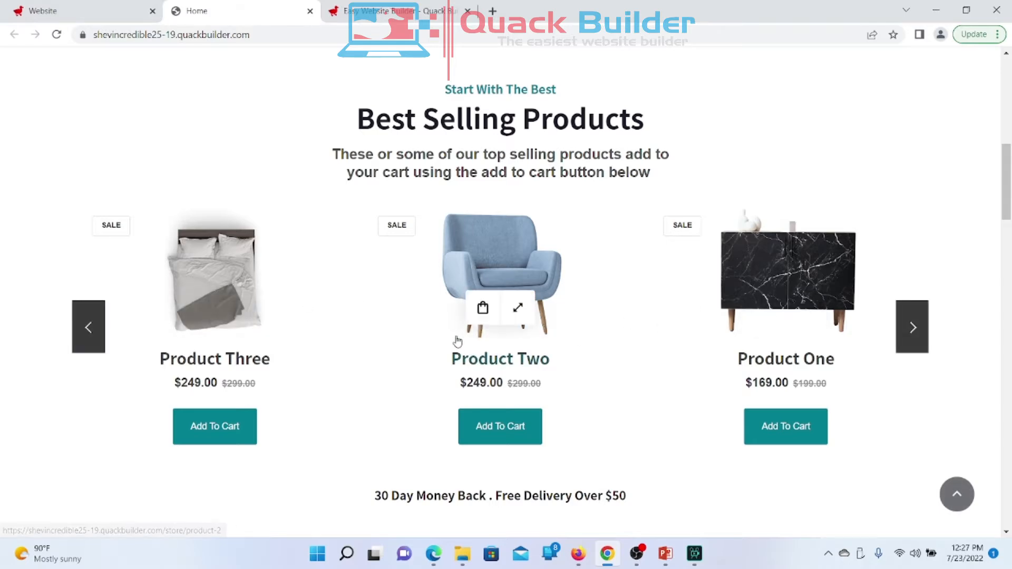
{"action": "scroll", "coordinate": [456, 340], "scroll_direction": "down", "scroll_amount": 5}
{"action": "scroll", "coordinate": [457, 340], "scroll_direction": "up", "scroll_amount": 10}
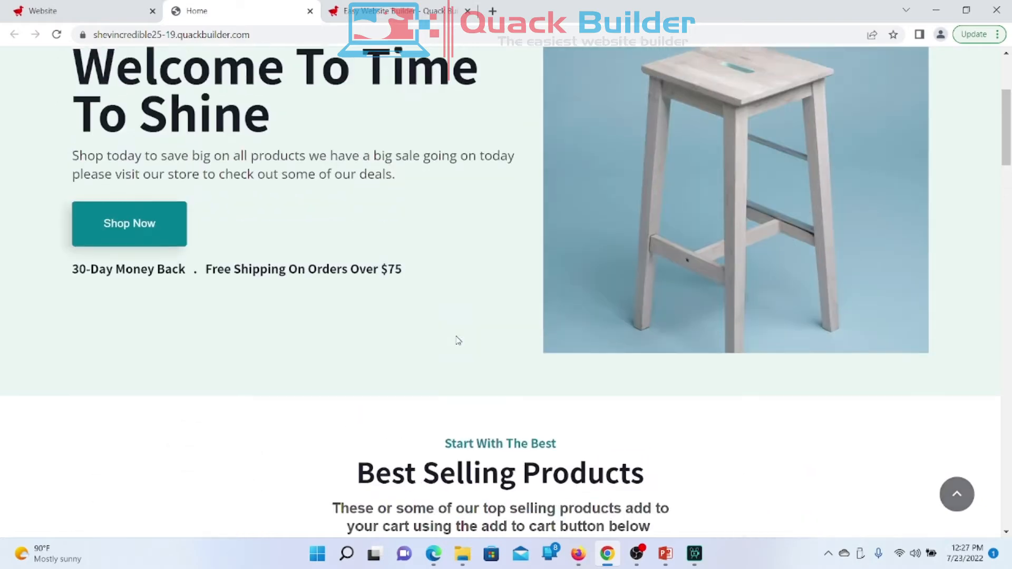
{"action": "scroll", "coordinate": [457, 341], "scroll_direction": "up", "scroll_amount": 2}
{"action": "scroll", "coordinate": [456, 340], "scroll_direction": "down", "scroll_amount": 10}
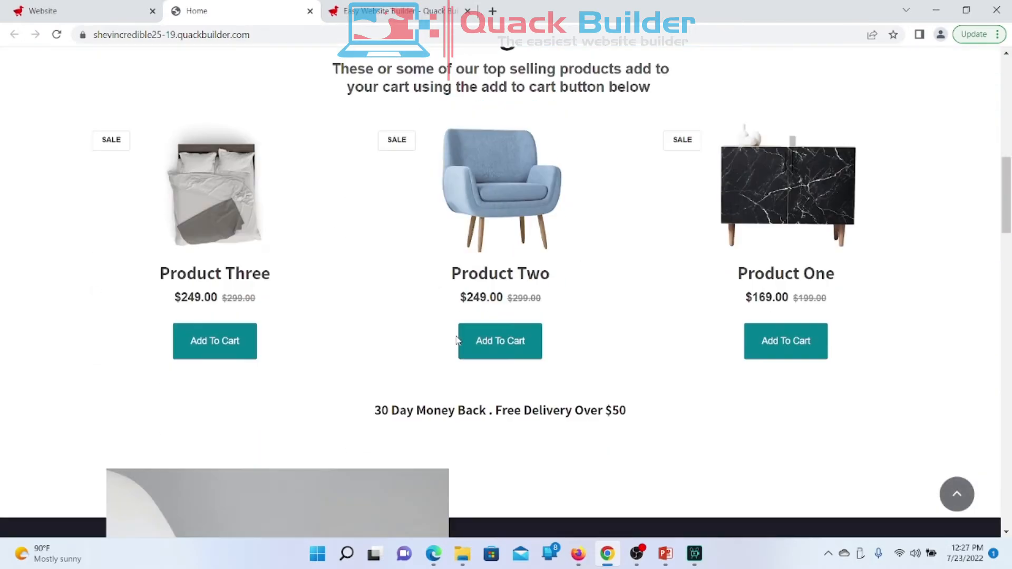
{"action": "scroll", "coordinate": [456, 340], "scroll_direction": "up", "scroll_amount": 3}
{"action": "scroll", "coordinate": [457, 340], "scroll_direction": "down", "scroll_amount": 1}
{"action": "left_click", "coordinate": [52, 11]}
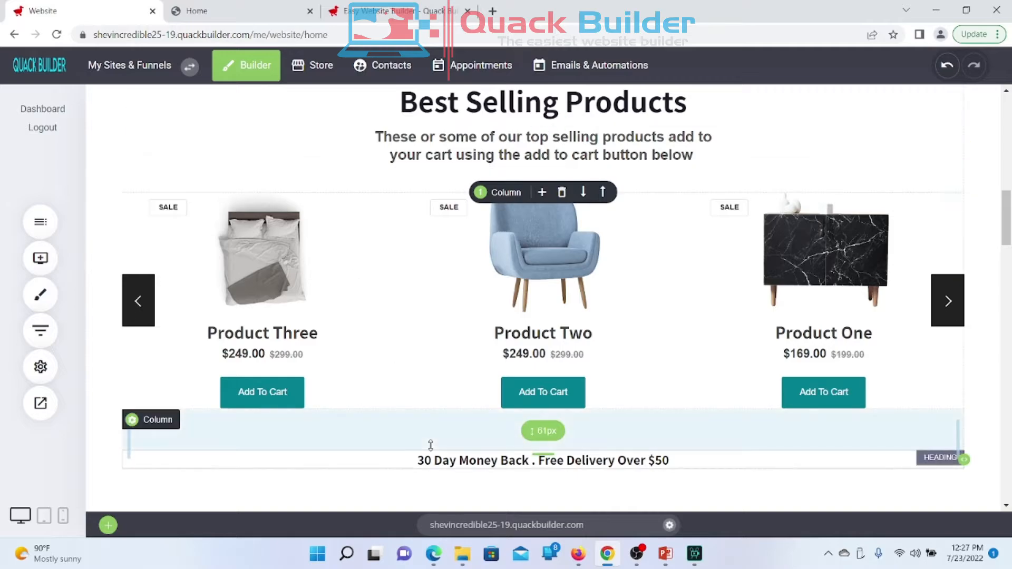
{"action": "scroll", "coordinate": [430, 445], "scroll_direction": "down", "scroll_amount": 12}
{"action": "scroll", "coordinate": [432, 449], "scroll_direction": "up", "scroll_amount": 3}
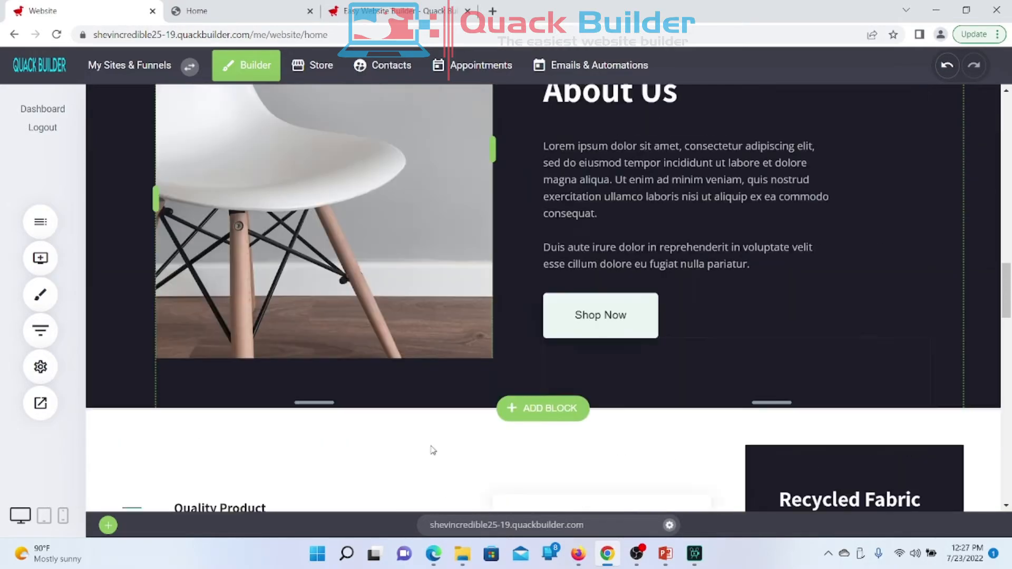
{"action": "scroll", "coordinate": [432, 450], "scroll_direction": "up", "scroll_amount": 15}
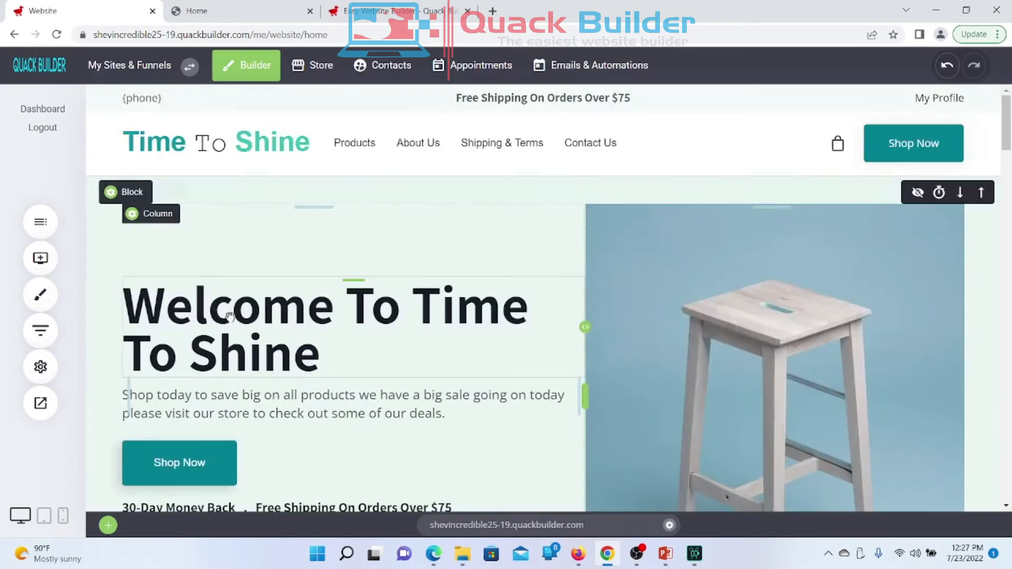
{"action": "left_click", "coordinate": [45, 232]}
{"action": "left_click", "coordinate": [46, 232]}
{"action": "left_click", "coordinate": [40, 258]}
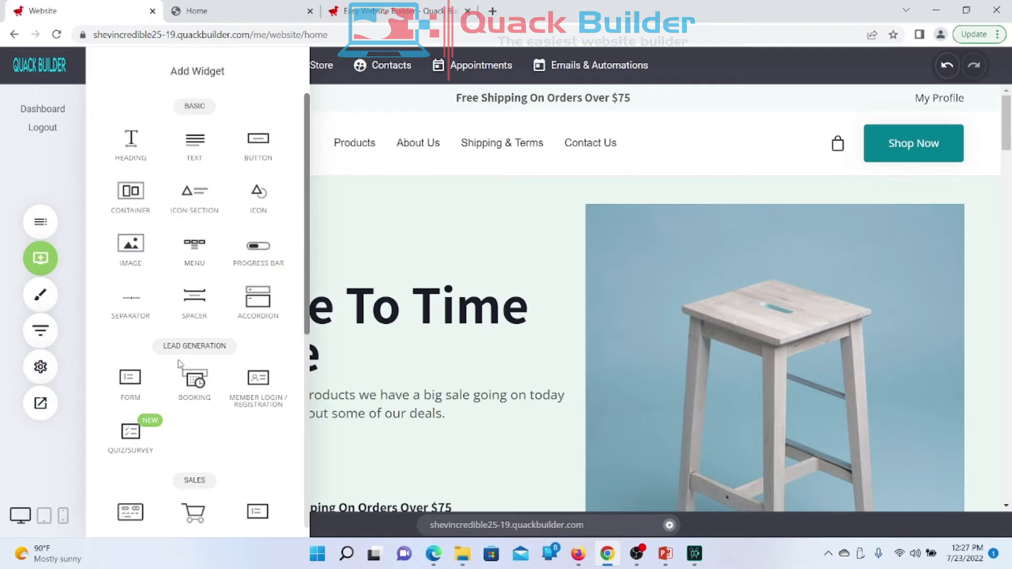
{"action": "scroll", "coordinate": [179, 363], "scroll_direction": "down", "scroll_amount": 5}
{"action": "scroll", "coordinate": [179, 359], "scroll_direction": "down", "scroll_amount": 2}
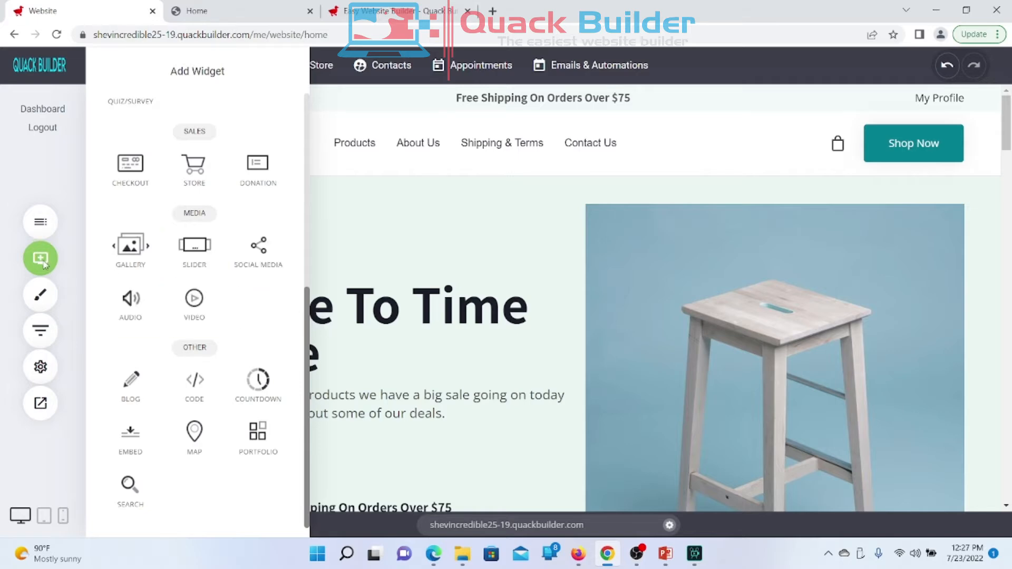
{"action": "scroll", "coordinate": [193, 303], "scroll_direction": "up", "scroll_amount": 5}
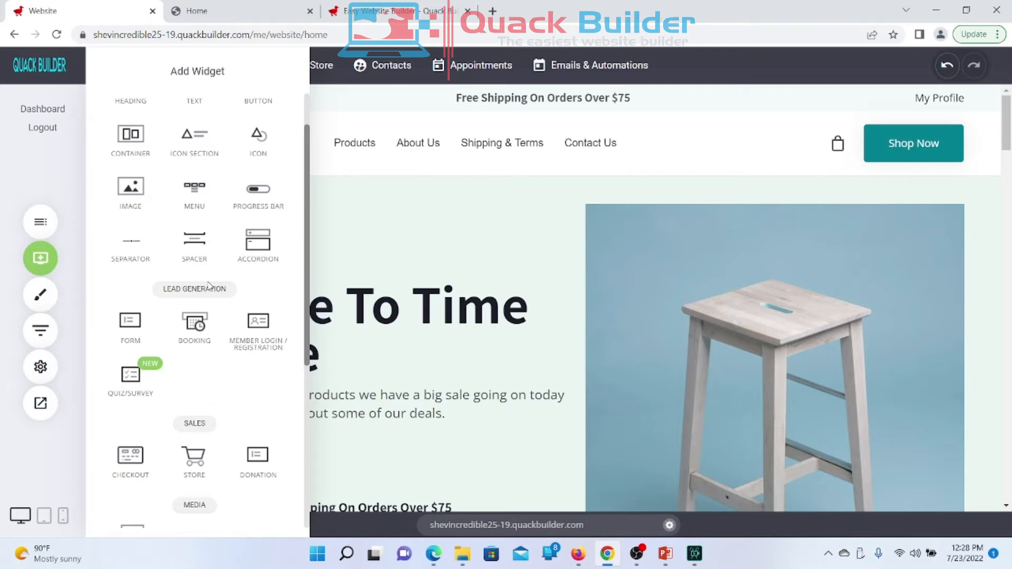
{"action": "scroll", "coordinate": [208, 285], "scroll_direction": "down", "scroll_amount": 5}
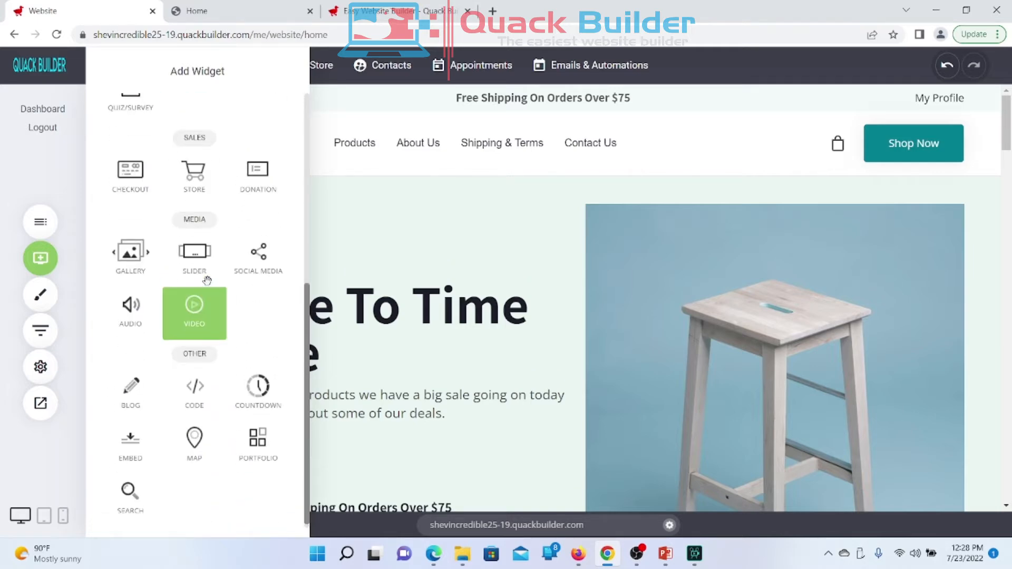
{"action": "scroll", "coordinate": [207, 280], "scroll_direction": "up", "scroll_amount": 1}
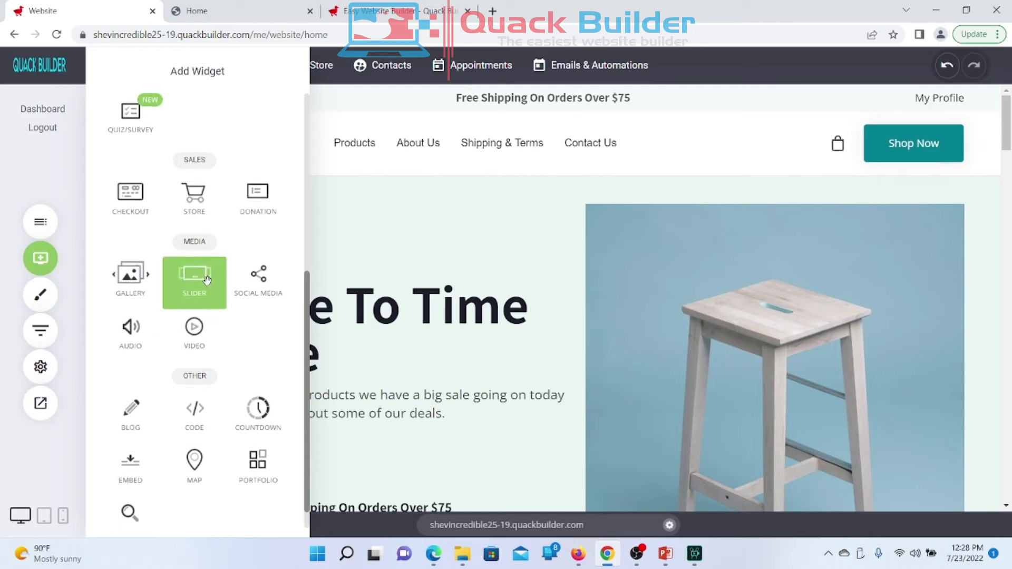
{"action": "scroll", "coordinate": [207, 280], "scroll_direction": "down", "scroll_amount": 1}
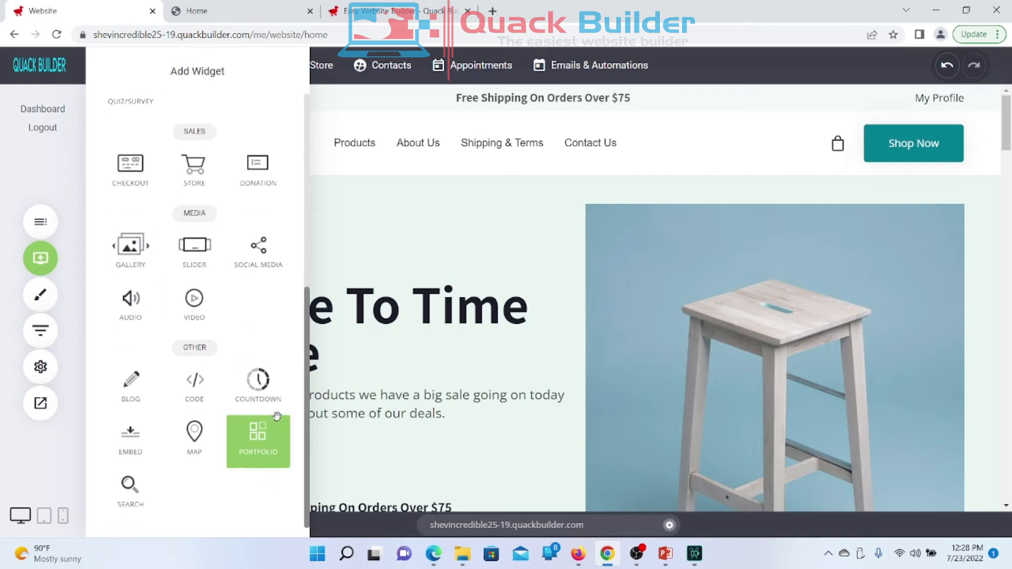
{"action": "scroll", "coordinate": [274, 422], "scroll_direction": "up", "scroll_amount": 4}
{"action": "scroll", "coordinate": [276, 416], "scroll_direction": "up", "scroll_amount": 5}
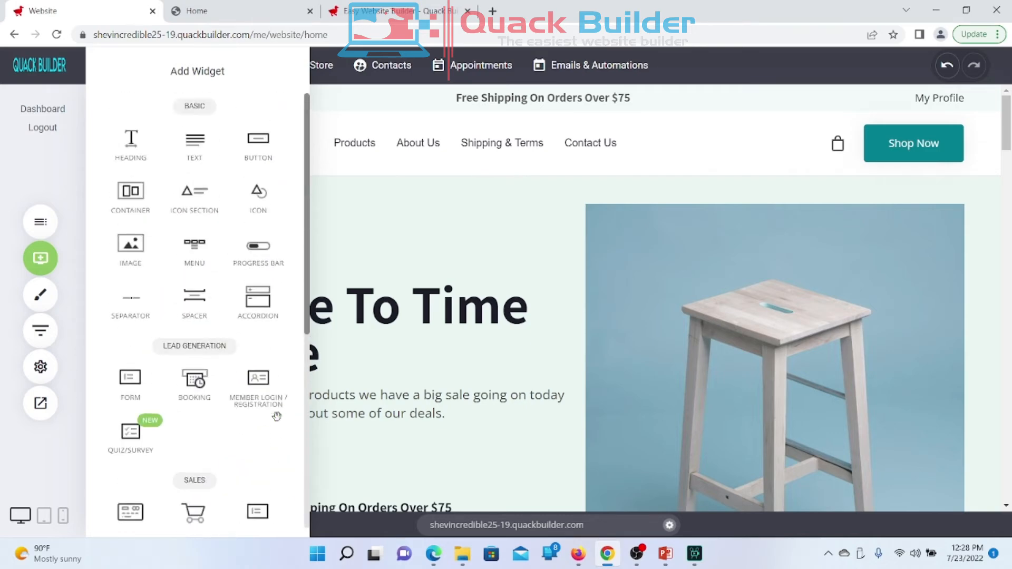
{"action": "left_click", "coordinate": [36, 298]}
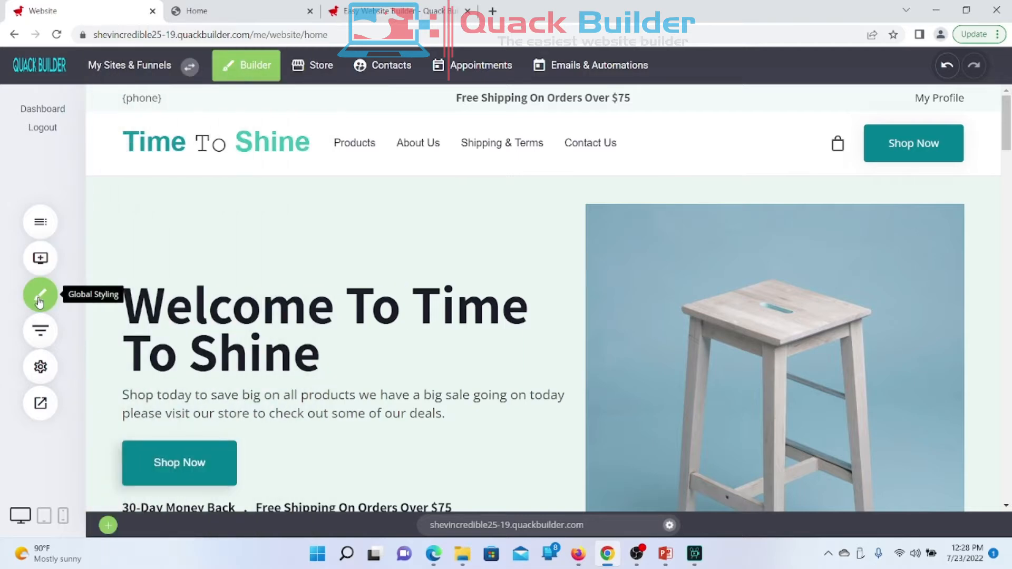
Step: Change Global Styling's Website Layout style from full width to Boxed, confirm, and save
{"action": "left_click", "coordinate": [40, 299]}
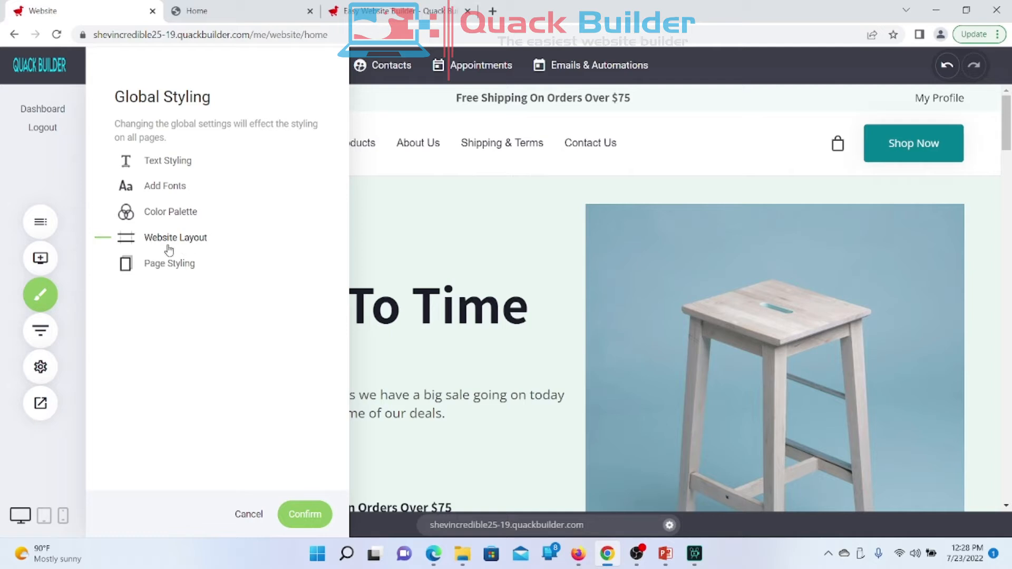
{"action": "left_click", "coordinate": [152, 243]}
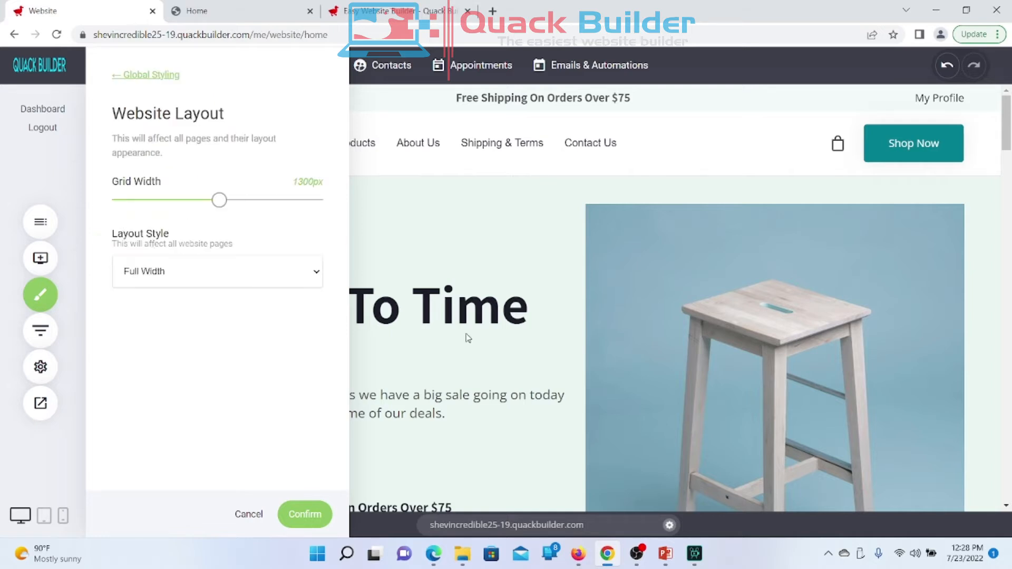
{"action": "left_click", "coordinate": [209, 273]}
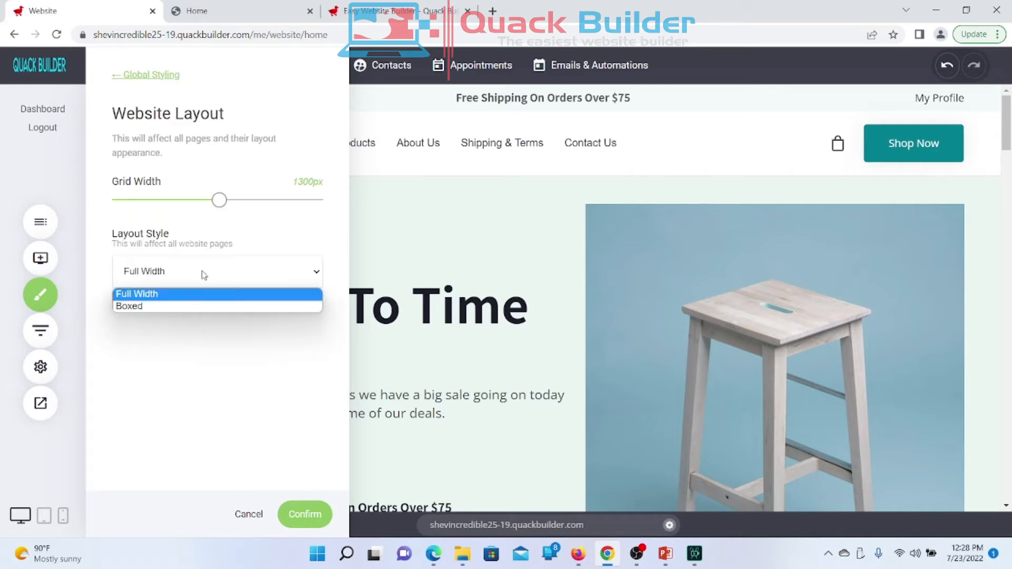
{"action": "left_click", "coordinate": [152, 313]}
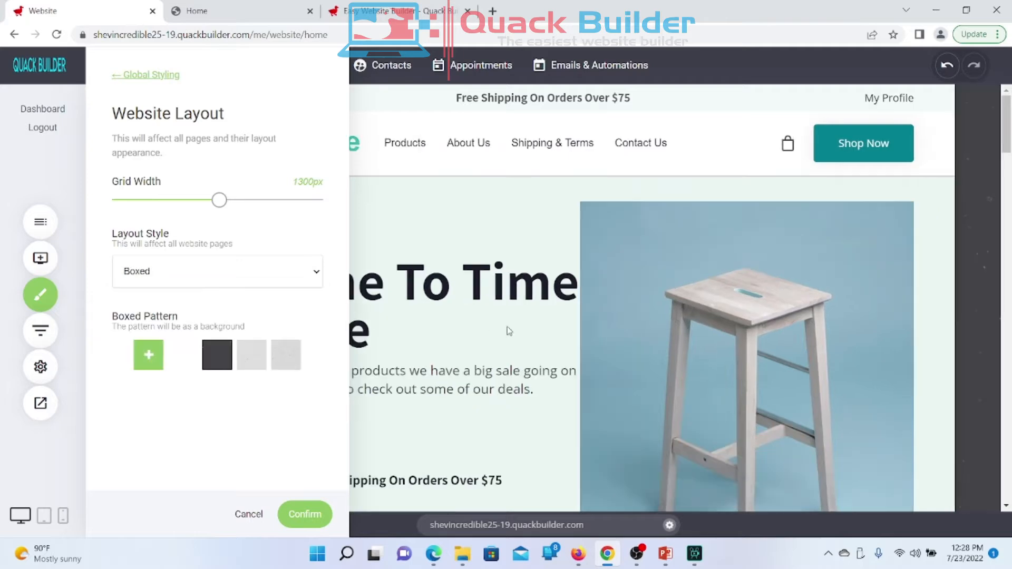
{"action": "left_click", "coordinate": [550, 344]}
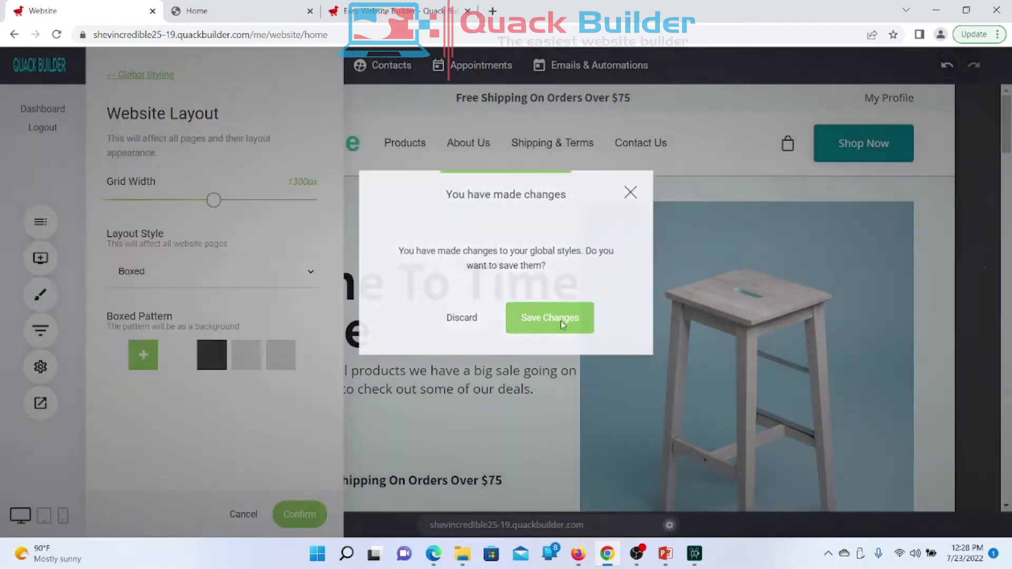
{"action": "left_click", "coordinate": [562, 325]}
{"action": "scroll", "coordinate": [563, 324], "scroll_direction": "down", "scroll_amount": 9}
{"action": "scroll", "coordinate": [562, 323], "scroll_direction": "up", "scroll_amount": 10}
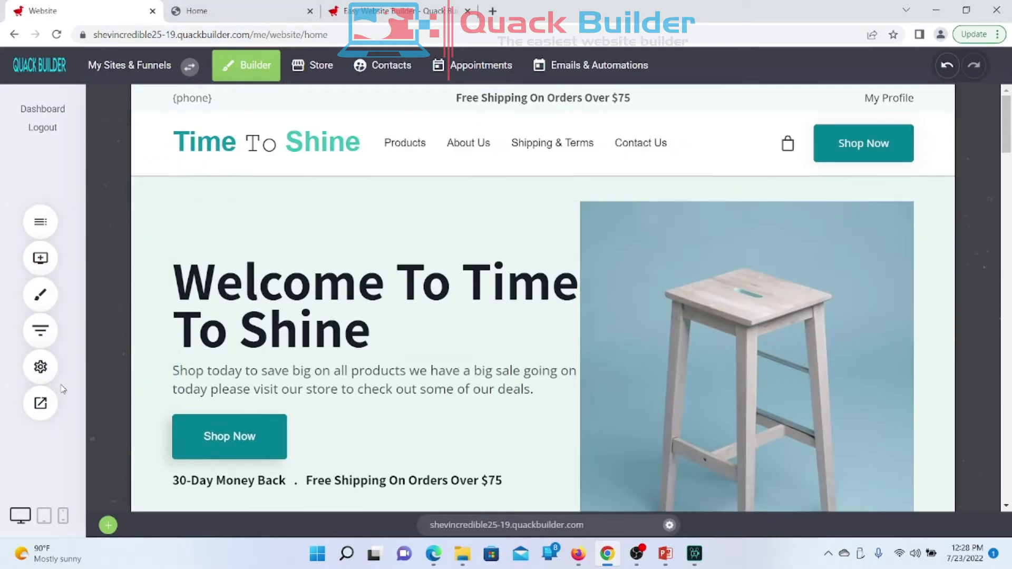
Step: Preview the boxed site in a new tab, scroll hero to footer, then close that tab
{"action": "left_click", "coordinate": [40, 403]}
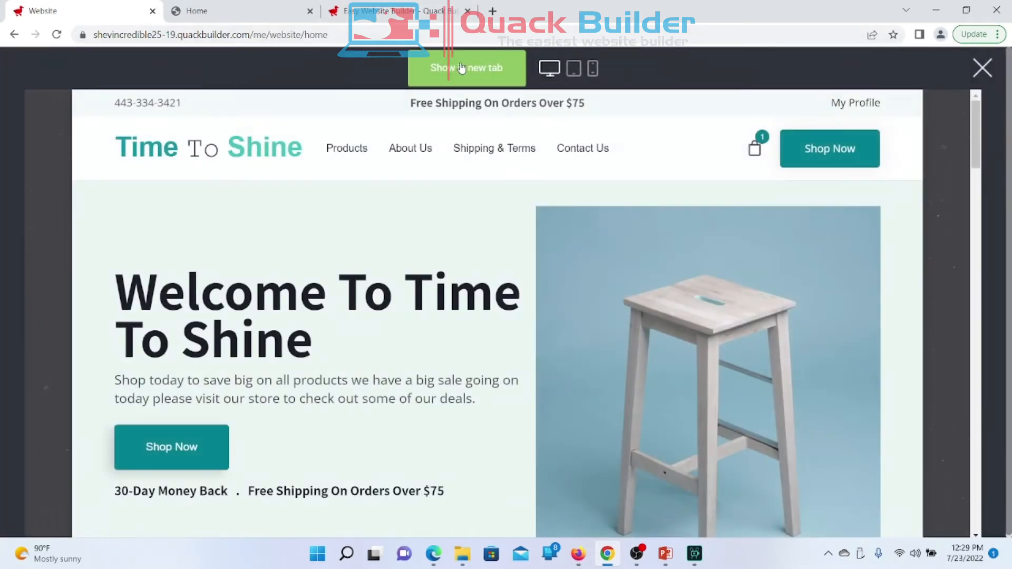
{"action": "left_click", "coordinate": [461, 69]}
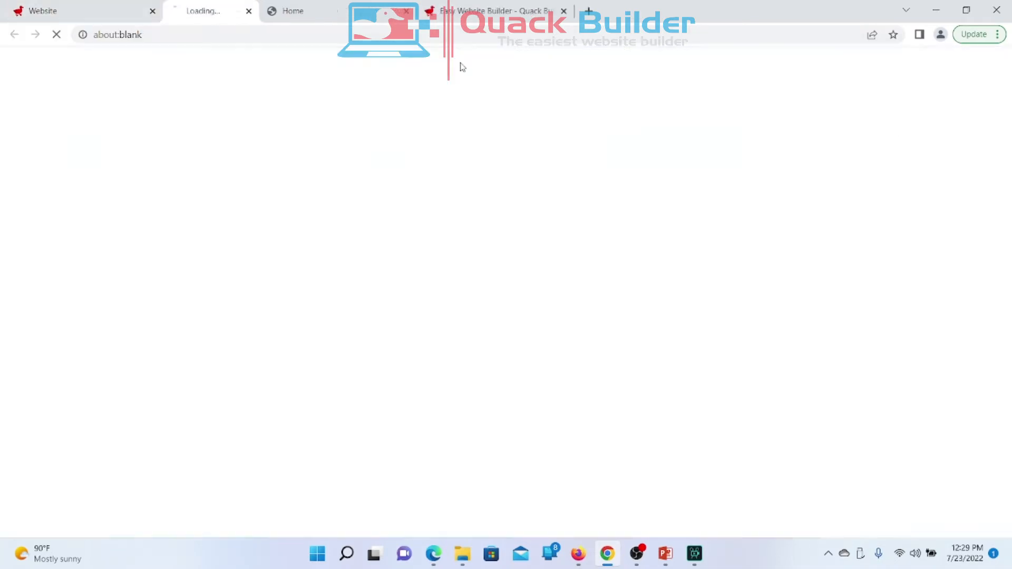
{"action": "scroll", "coordinate": [446, 322], "scroll_direction": "down", "scroll_amount": 20}
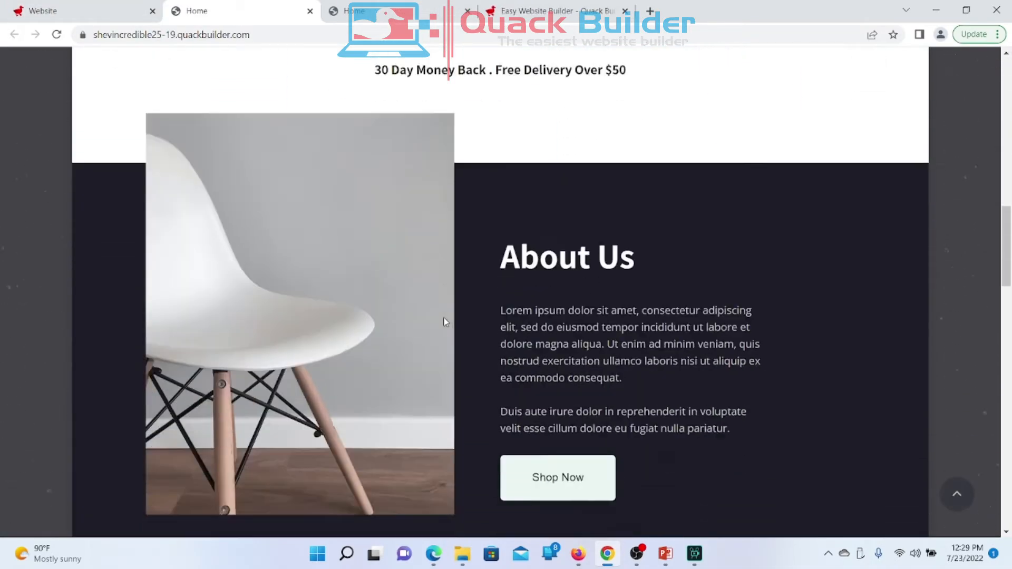
{"action": "scroll", "coordinate": [446, 322], "scroll_direction": "up", "scroll_amount": 15}
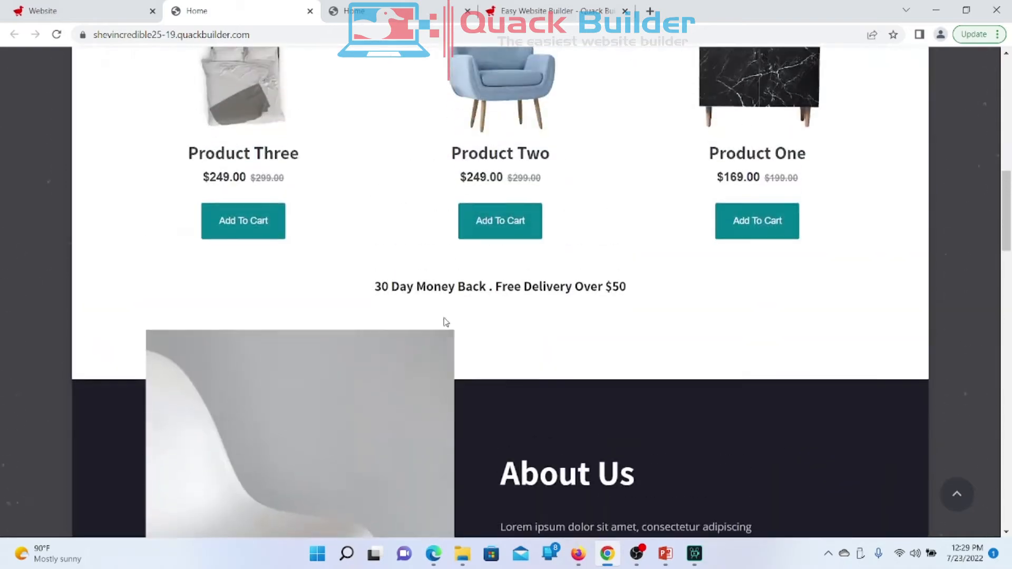
{"action": "scroll", "coordinate": [361, 336], "scroll_direction": "up", "scroll_amount": 8}
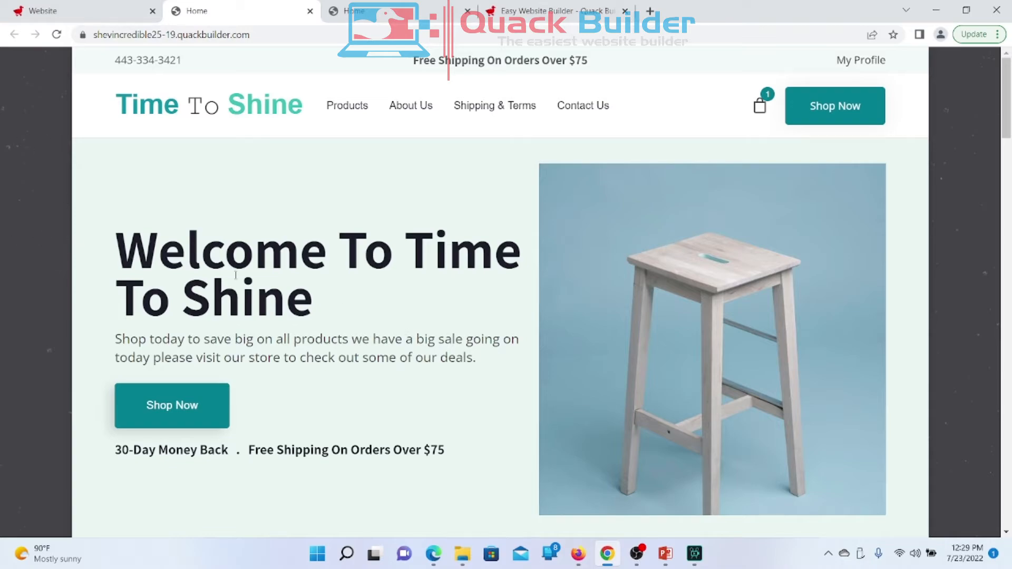
{"action": "scroll", "coordinate": [340, 299], "scroll_direction": "down", "scroll_amount": 20}
{"action": "scroll", "coordinate": [341, 299], "scroll_direction": "down", "scroll_amount": 5}
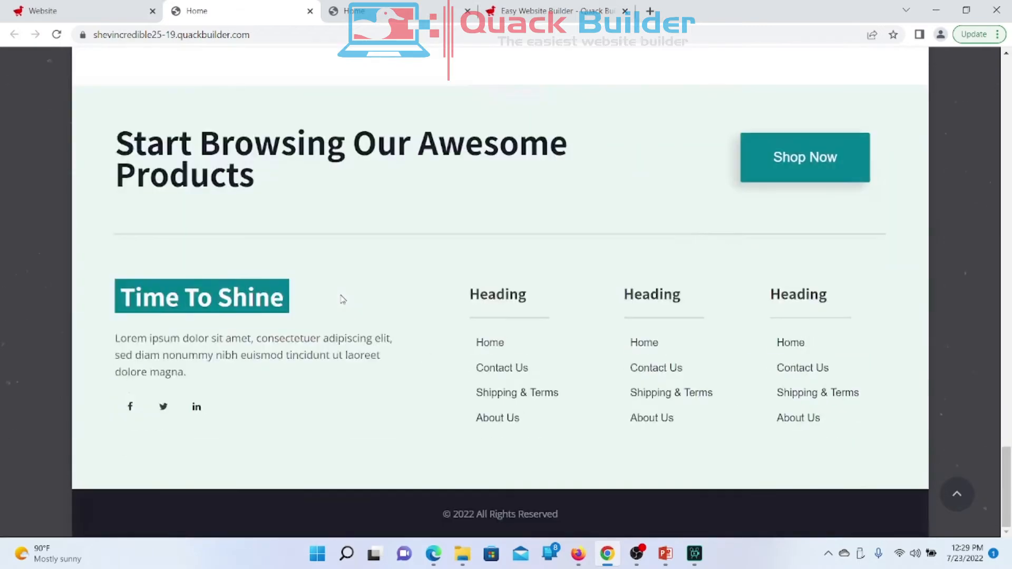
{"action": "scroll", "coordinate": [341, 299], "scroll_direction": "up", "scroll_amount": 20}
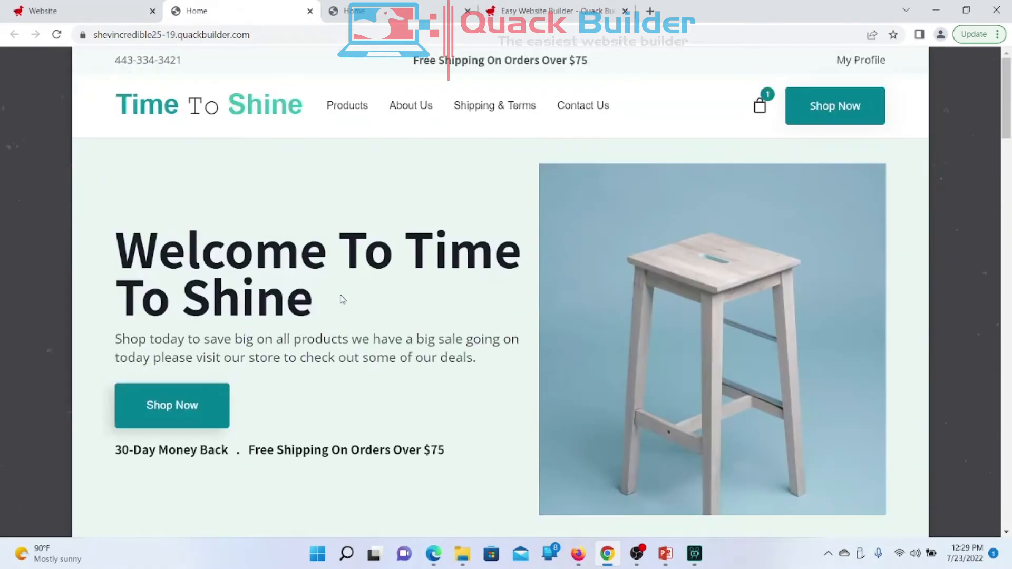
{"action": "left_click", "coordinate": [468, 13]}
Step: Keep the Boxed style, apply the second Boxed Pattern swatch, and save the global styles
{"action": "left_click", "coordinate": [78, 16]}
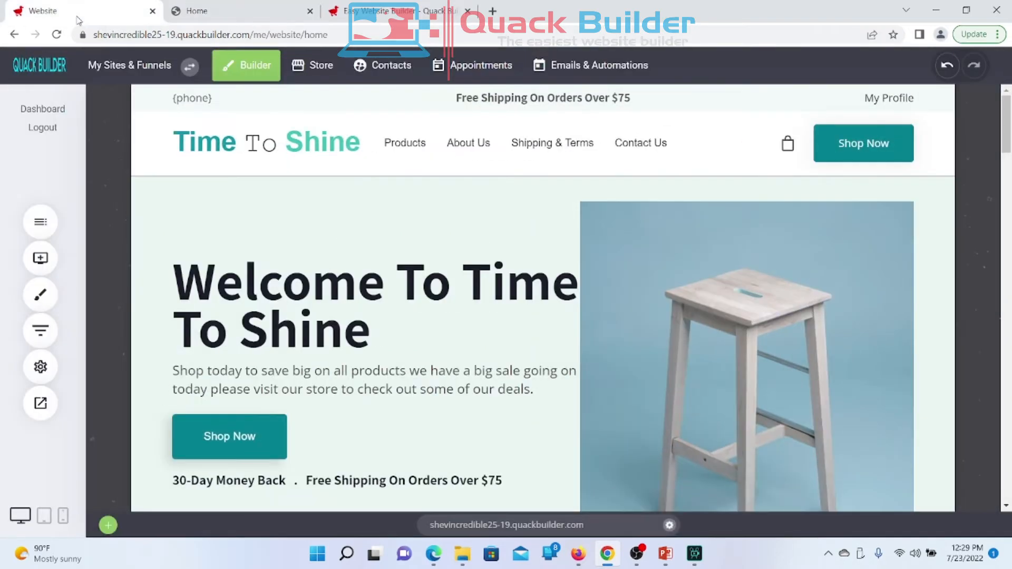
{"action": "left_click", "coordinate": [47, 294]}
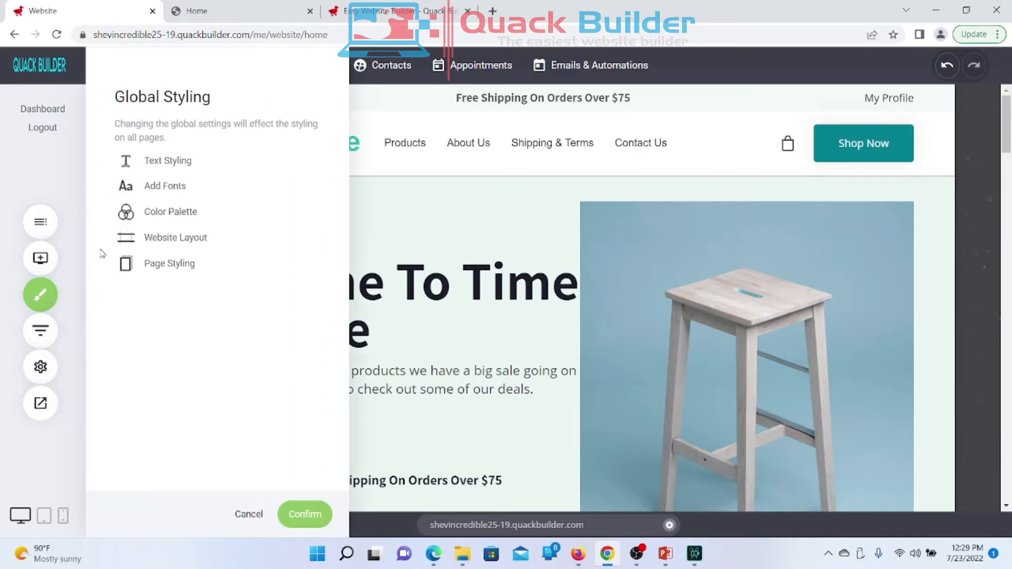
{"action": "left_click", "coordinate": [164, 238]}
{"action": "left_click", "coordinate": [238, 281]}
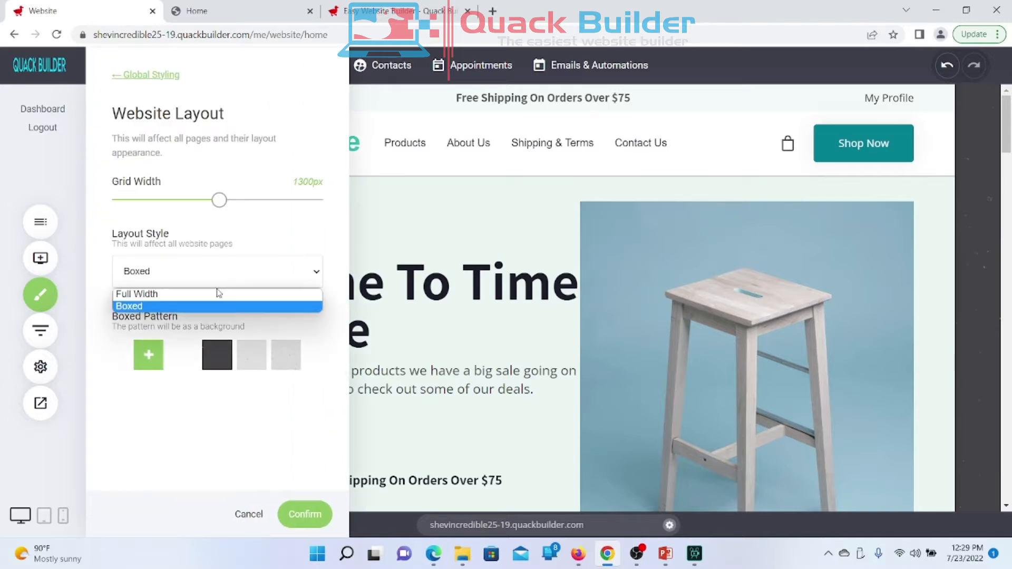
{"action": "left_click", "coordinate": [243, 435]}
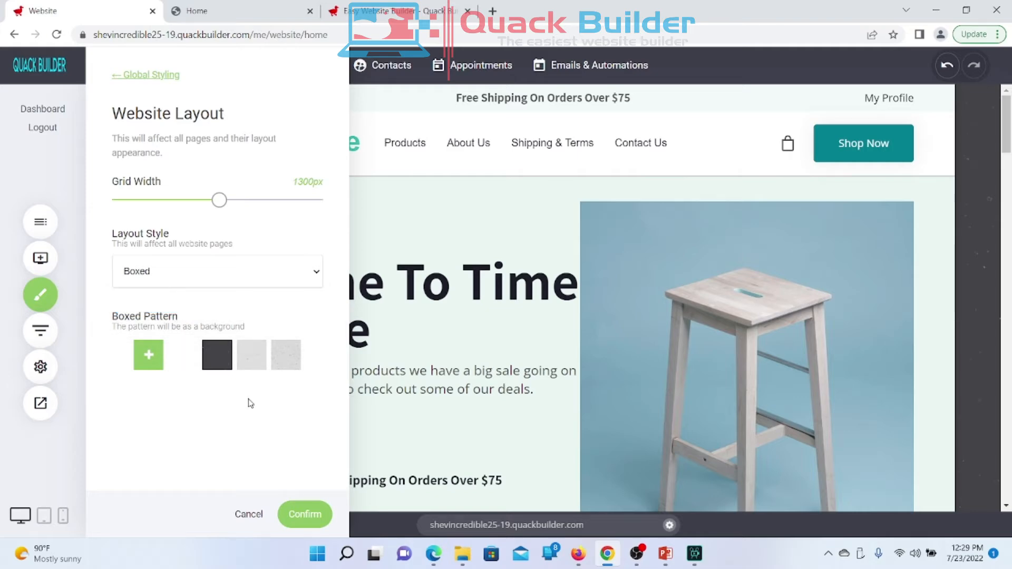
{"action": "left_click", "coordinate": [251, 360]}
{"action": "left_click", "coordinate": [497, 361]}
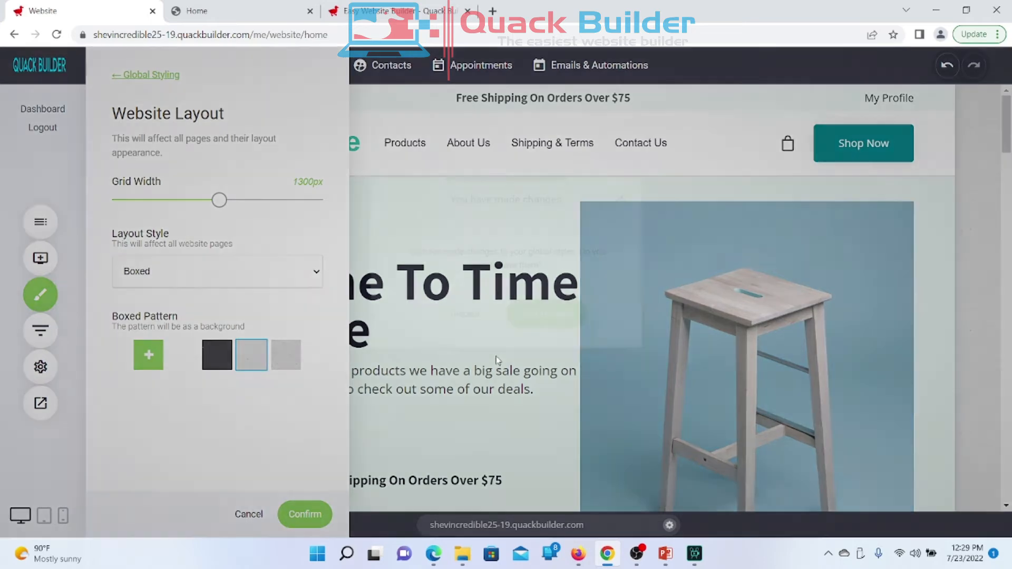
{"action": "left_click", "coordinate": [580, 317]}
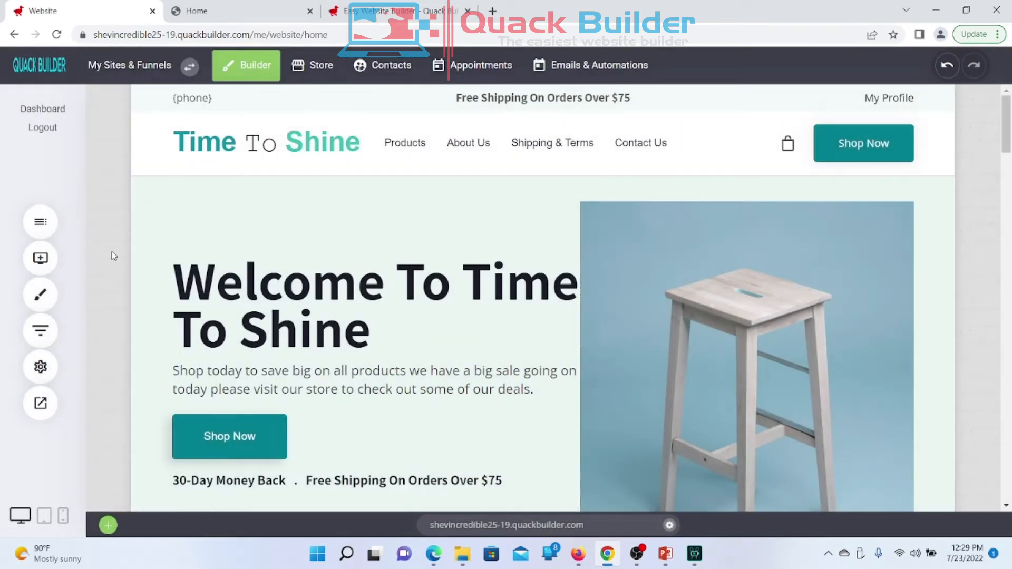
Step: Apply the third Boxed Pattern swatch instead, save, and bring up the live Home tab
{"action": "left_click", "coordinate": [42, 293]}
{"action": "left_click", "coordinate": [174, 239]}
{"action": "left_click", "coordinate": [280, 355]}
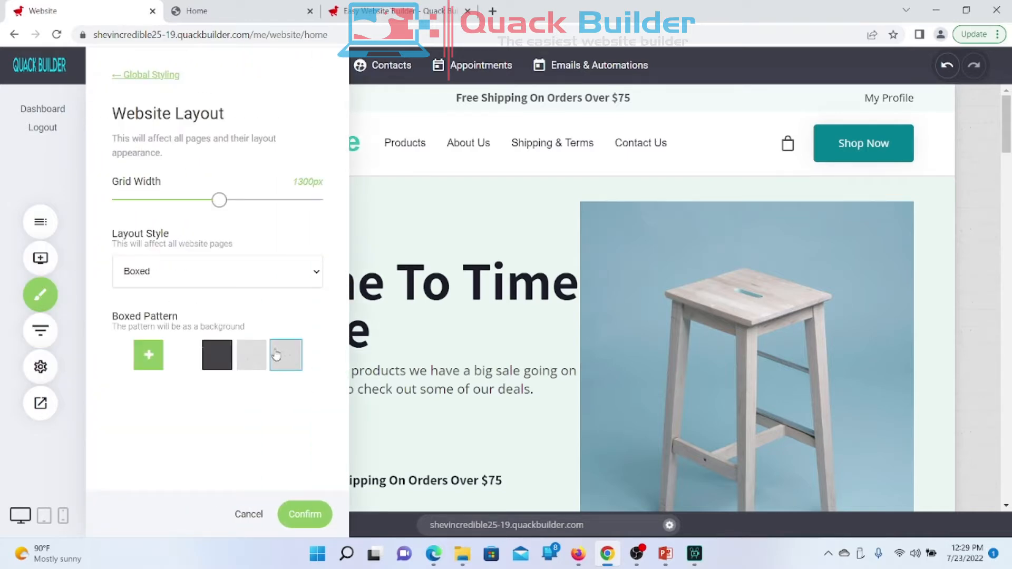
{"action": "left_click", "coordinate": [405, 334]}
{"action": "left_click", "coordinate": [552, 320]}
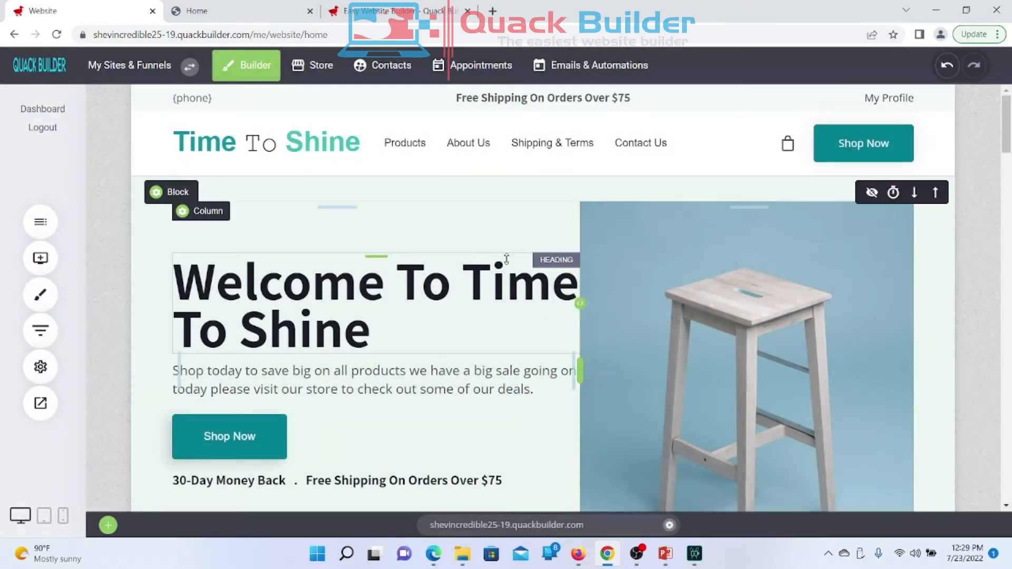
{"action": "left_click", "coordinate": [218, 13]}
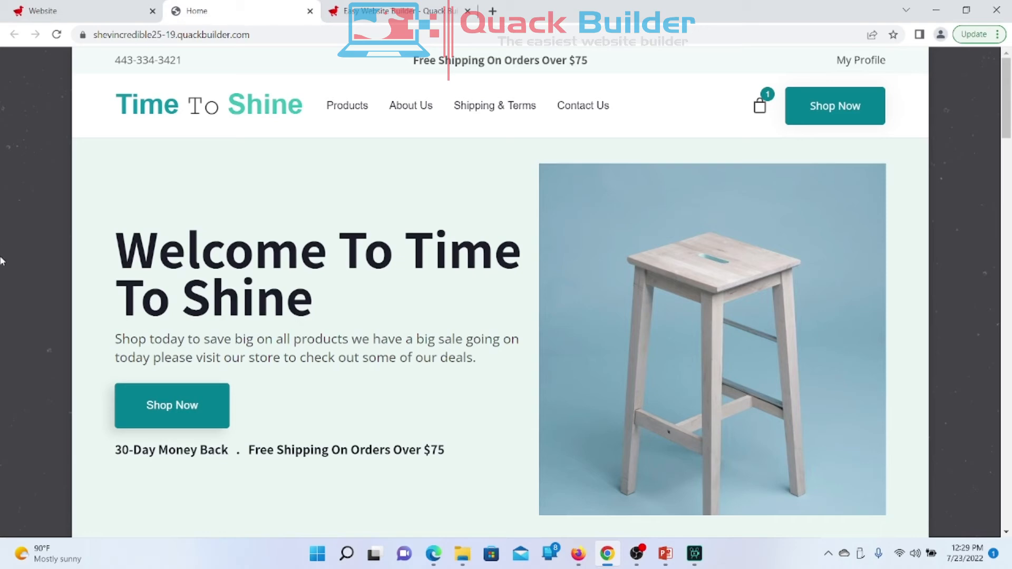
Step: Reload the live site and scroll through it to review the current Boxed layout
{"action": "left_click", "coordinate": [54, 36]}
{"action": "scroll", "coordinate": [52, 232], "scroll_direction": "down", "scroll_amount": 10}
{"action": "scroll", "coordinate": [52, 232], "scroll_direction": "down", "scroll_amount": 5}
{"action": "scroll", "coordinate": [52, 232], "scroll_direction": "up", "scroll_amount": 15}
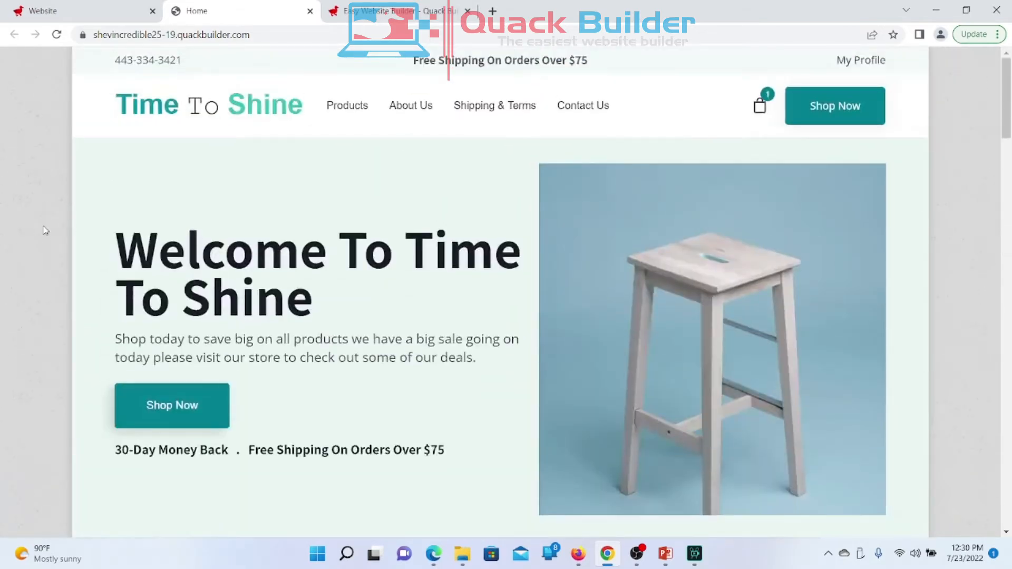
Step: Change the Website Layout style from Boxed to Full Width and confirm it
{"action": "left_click", "coordinate": [100, 13]}
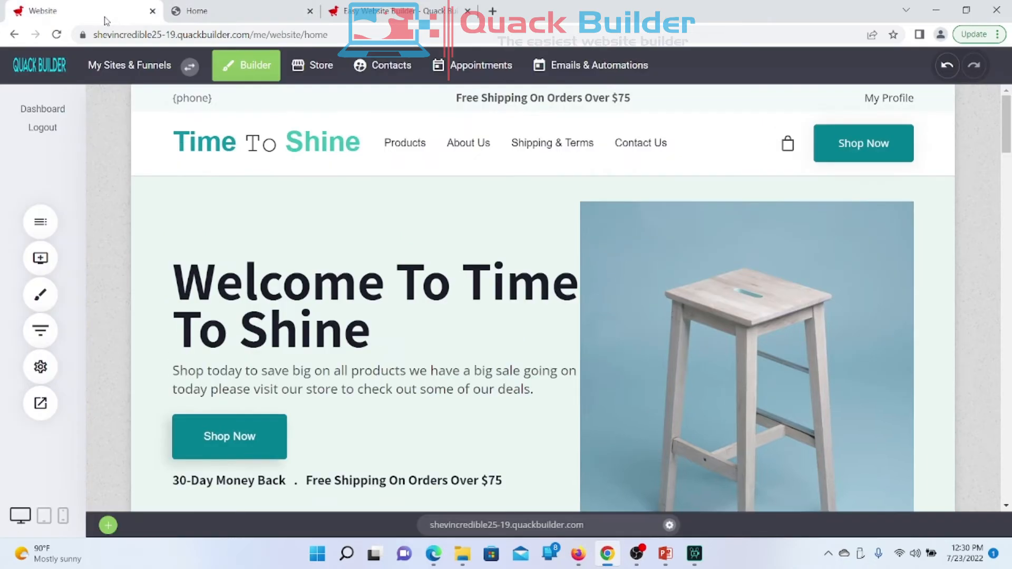
{"action": "left_click", "coordinate": [50, 309]}
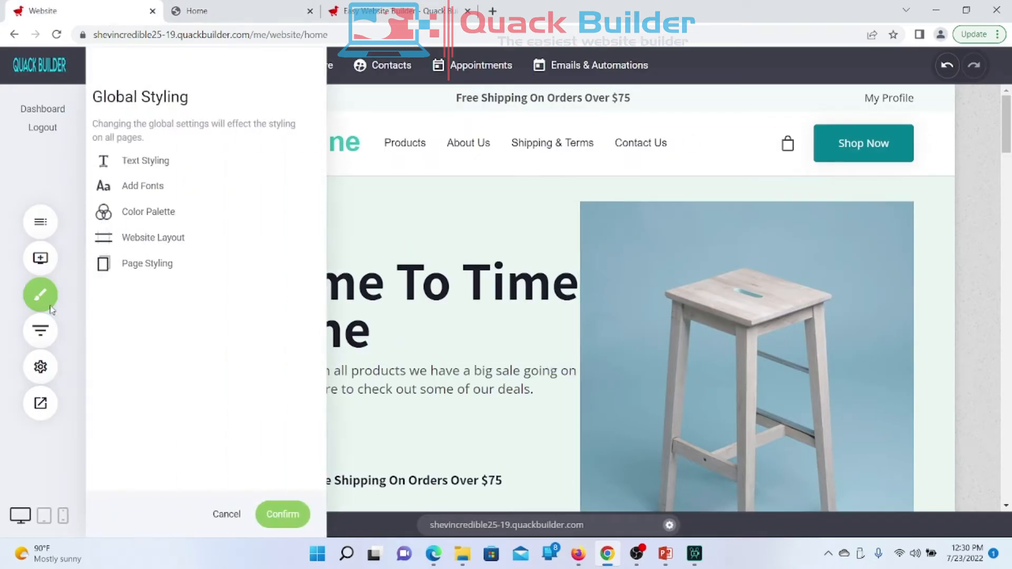
{"action": "left_click", "coordinate": [149, 236]}
{"action": "left_click", "coordinate": [171, 274]}
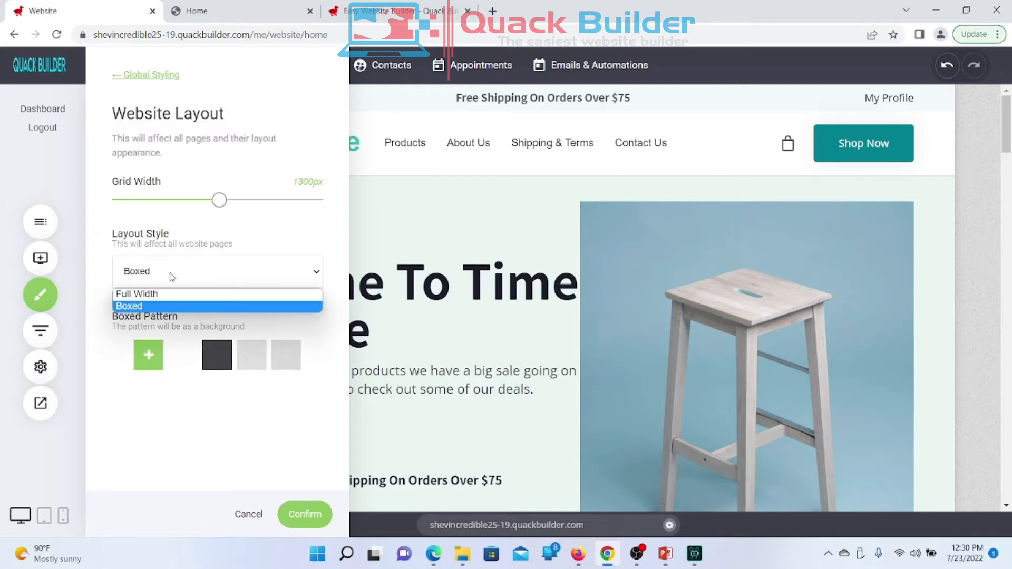
{"action": "left_click", "coordinate": [188, 293]}
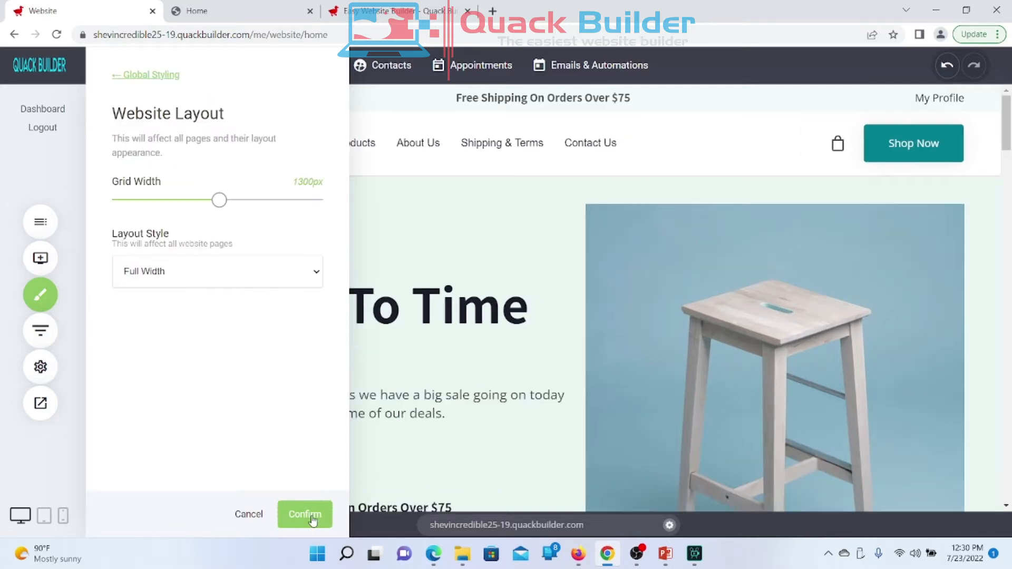
{"action": "left_click", "coordinate": [305, 514]}
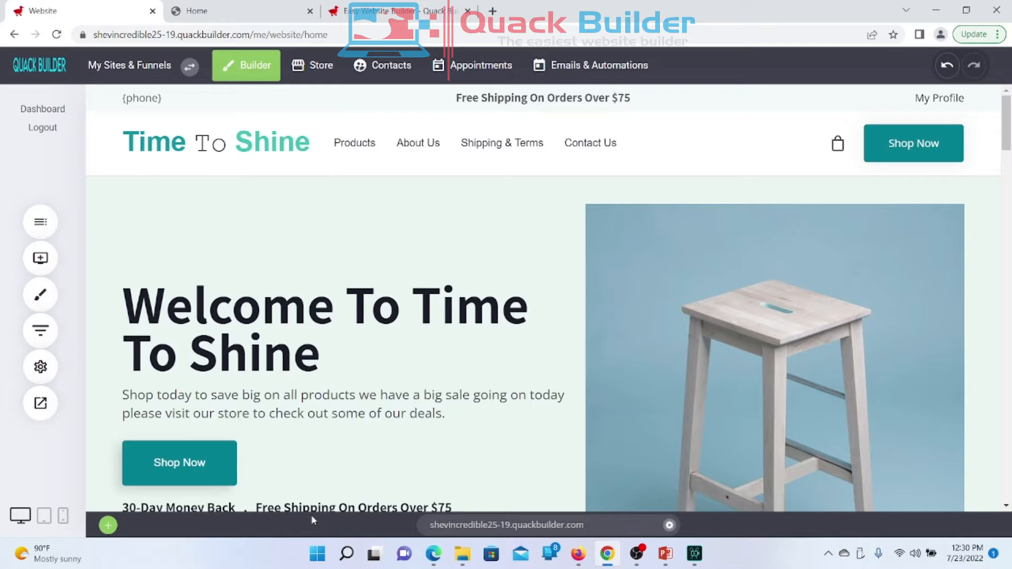
Step: Reload the live homepage and scroll it to check the full-width layout
{"action": "left_click", "coordinate": [234, 21]}
{"action": "right_click", "coordinate": [235, 21]}
{"action": "left_click", "coordinate": [269, 101]}
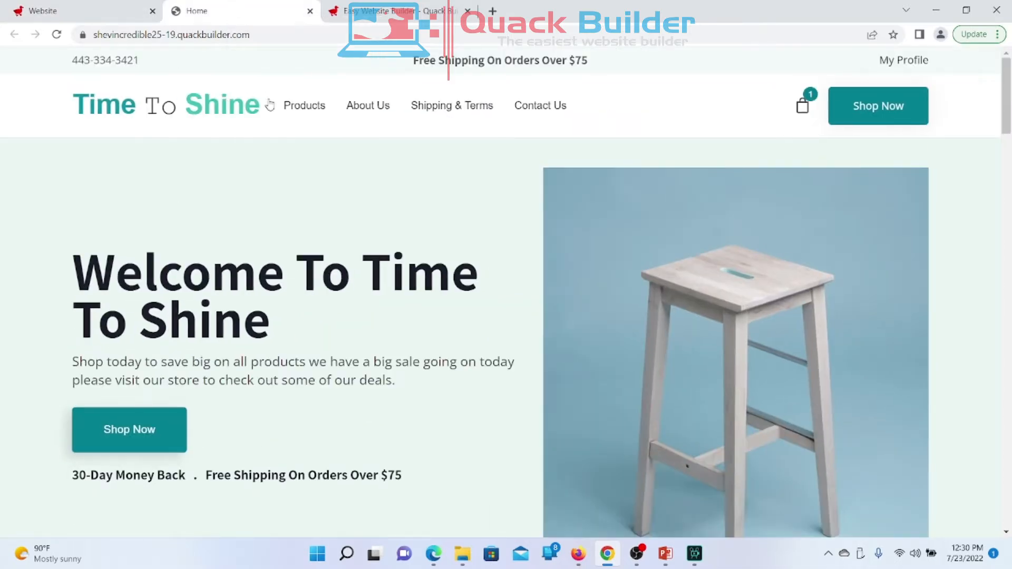
{"action": "scroll", "coordinate": [399, 412], "scroll_direction": "down", "scroll_amount": 7}
{"action": "scroll", "coordinate": [399, 413], "scroll_direction": "up", "scroll_amount": 7}
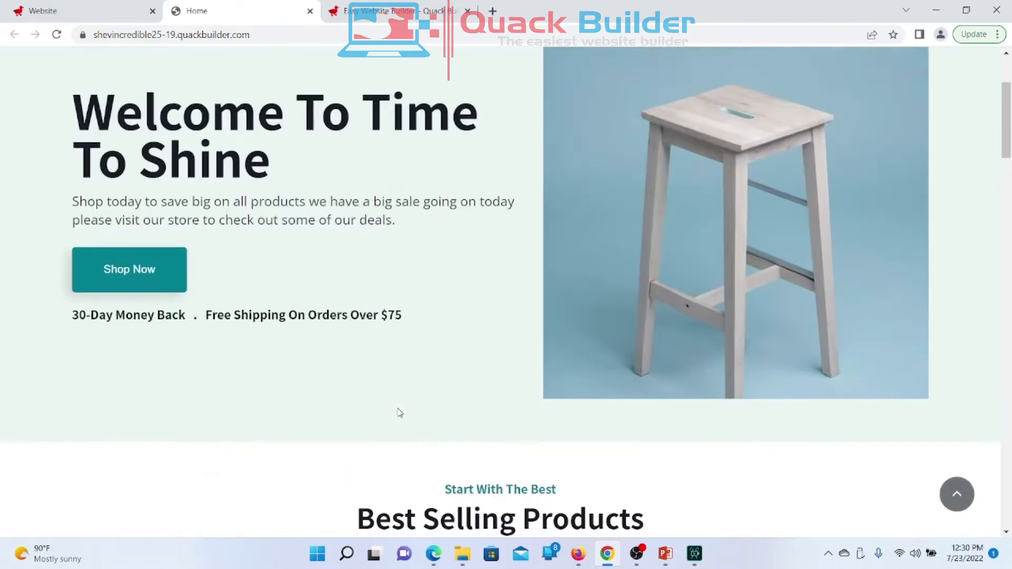
{"action": "scroll", "coordinate": [400, 413], "scroll_direction": "down", "scroll_amount": 3}
{"action": "scroll", "coordinate": [398, 412], "scroll_direction": "up", "scroll_amount": 3}
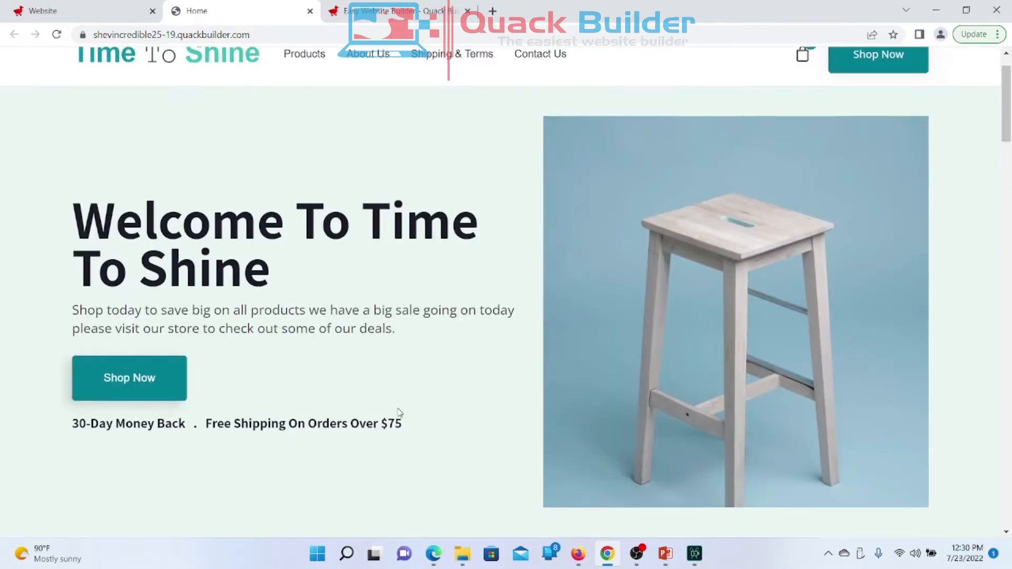
{"action": "left_click", "coordinate": [42, 11]}
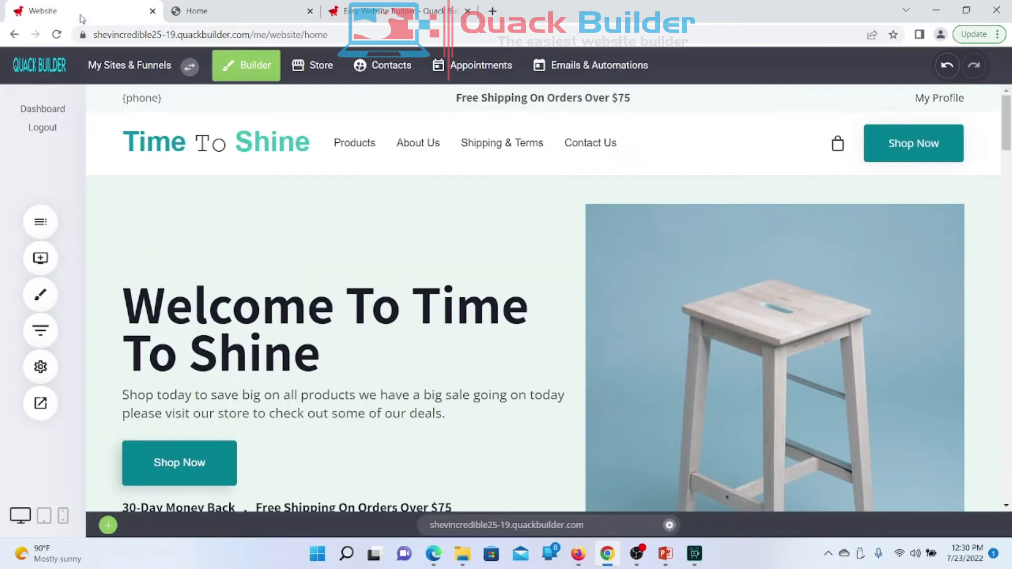
Step: In Global Styling's Text Styling, open Heading 1's font settings (Noto Sans SC, 72px)
{"action": "left_click", "coordinate": [33, 294]}
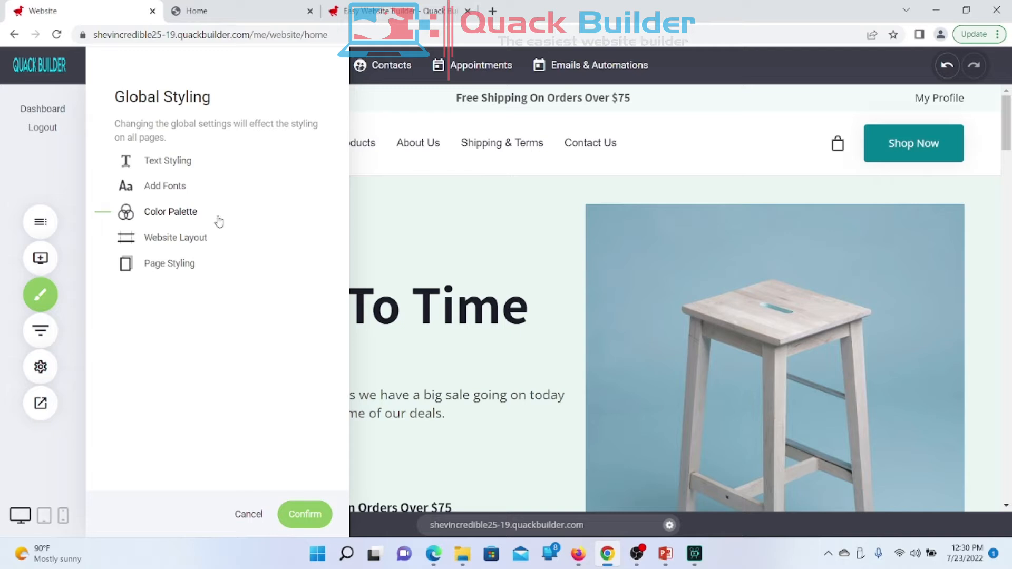
{"action": "left_click", "coordinate": [179, 169]}
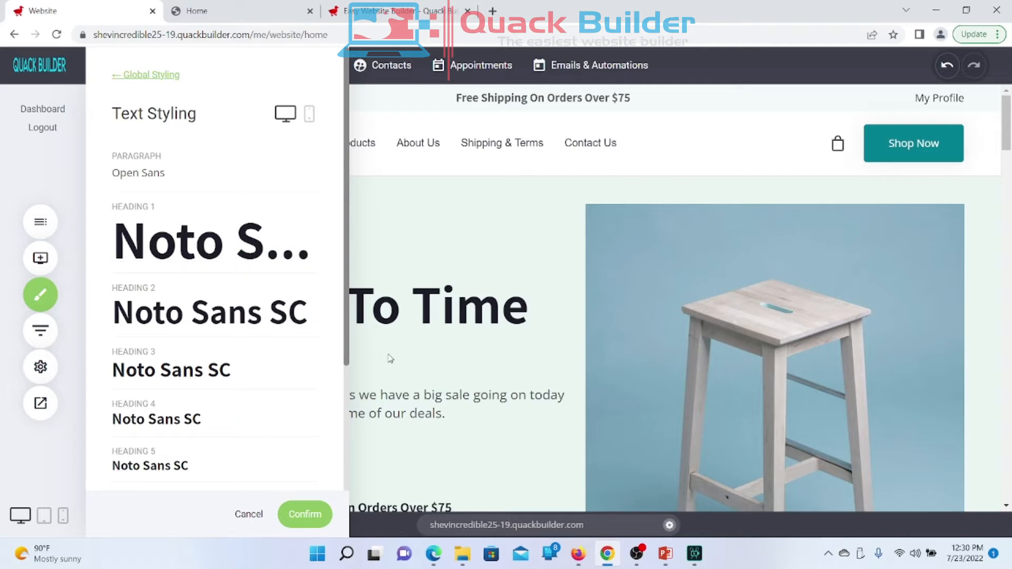
{"action": "scroll", "coordinate": [185, 191], "scroll_direction": "down", "scroll_amount": 2}
{"action": "scroll", "coordinate": [186, 191], "scroll_direction": "up", "scroll_amount": 2}
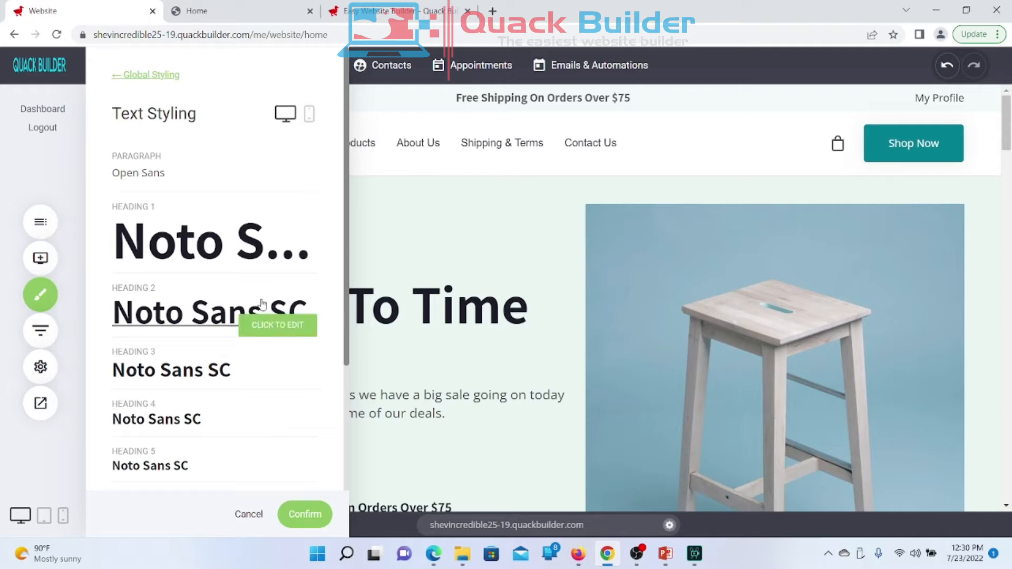
{"action": "scroll", "coordinate": [202, 230], "scroll_direction": "down", "scroll_amount": 5}
{"action": "scroll", "coordinate": [204, 228], "scroll_direction": "up", "scroll_amount": 5}
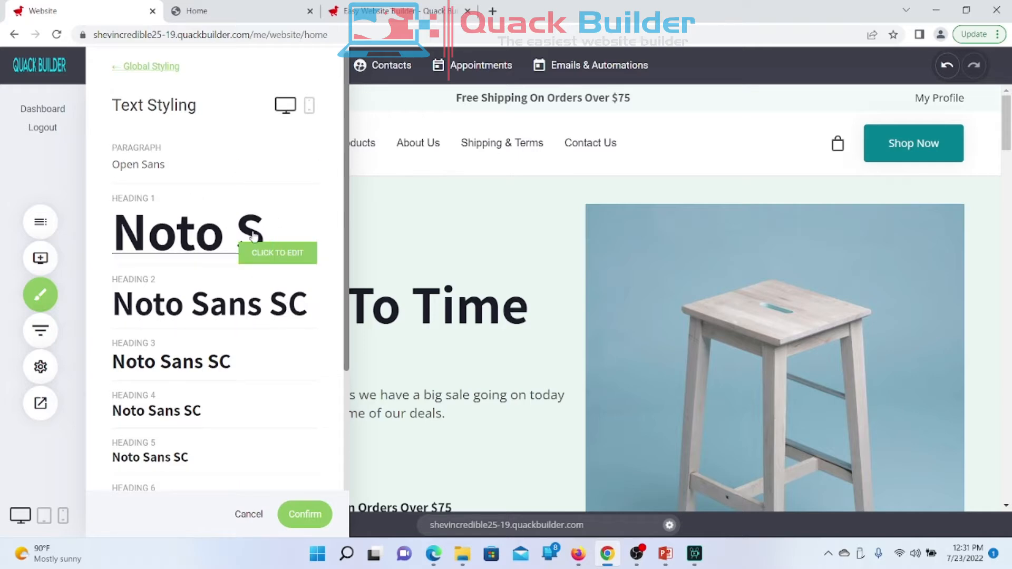
{"action": "left_click", "coordinate": [270, 226]}
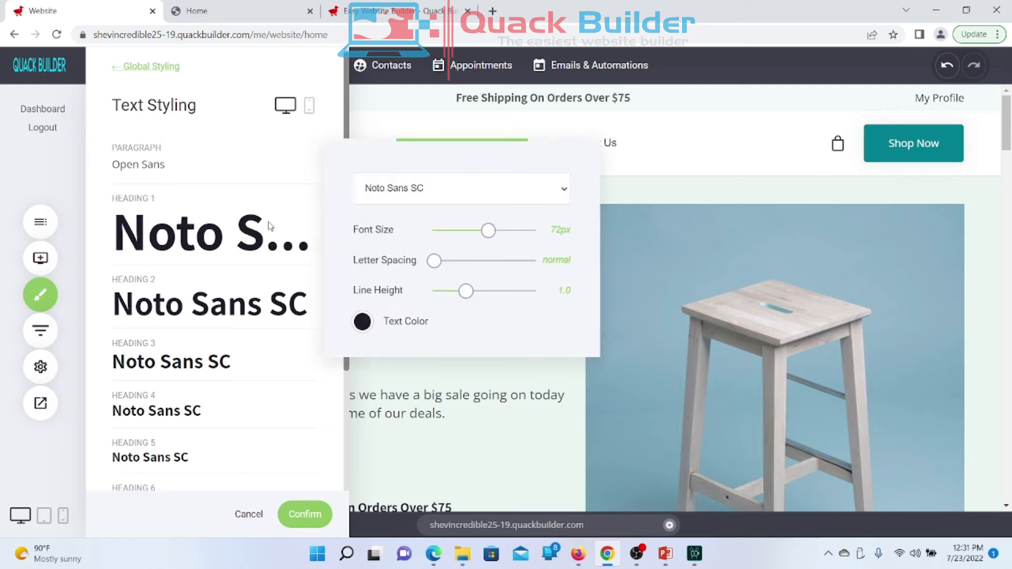
Step: Preview Open Sans, Arial and Courier New as the Heading 1 font
{"action": "left_click", "coordinate": [409, 194]}
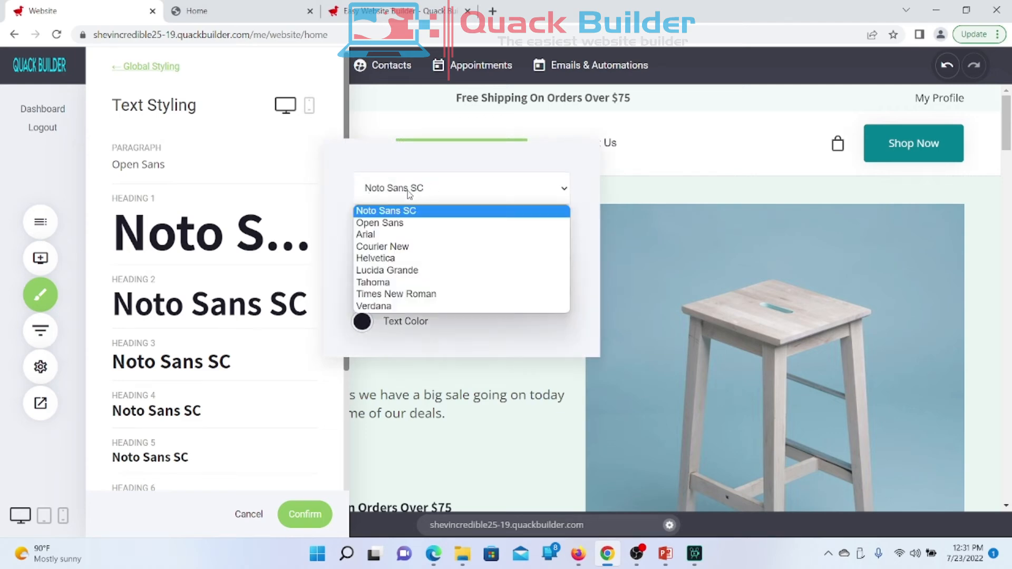
{"action": "left_click", "coordinate": [392, 224]}
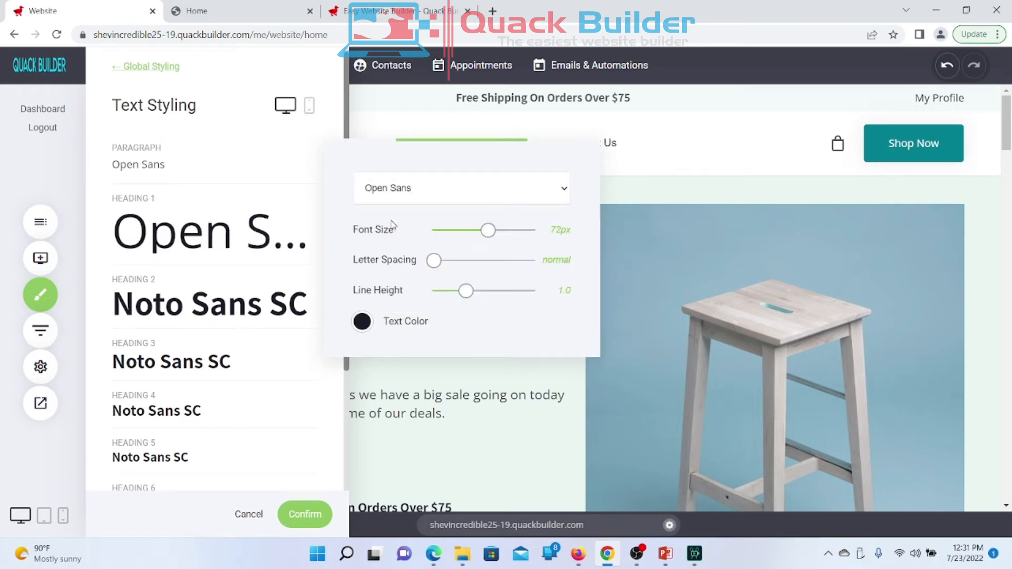
{"action": "left_click_drag", "start_coordinate": [466, 148], "coordinate": [231, 64]}
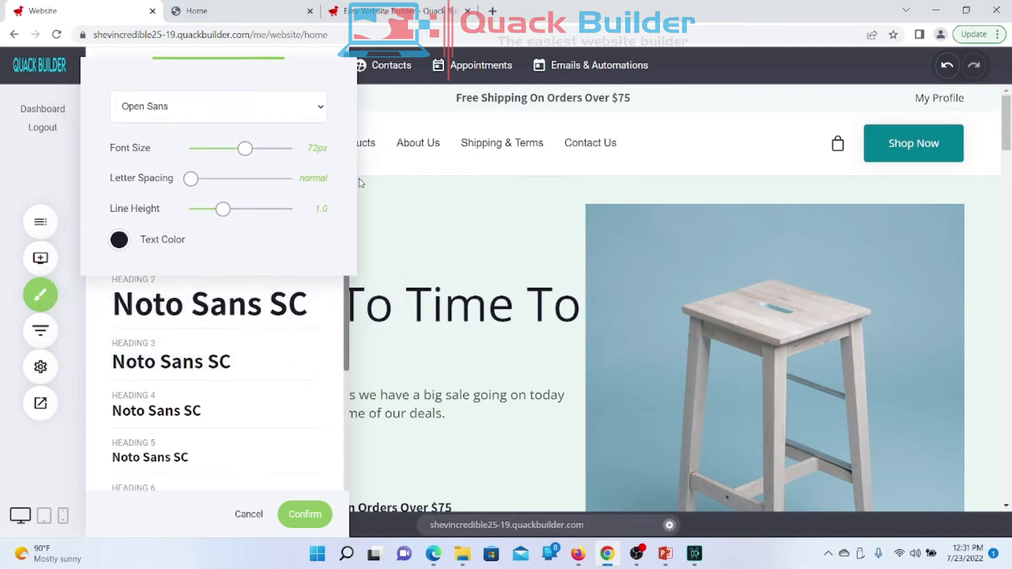
{"action": "left_click", "coordinate": [209, 104]}
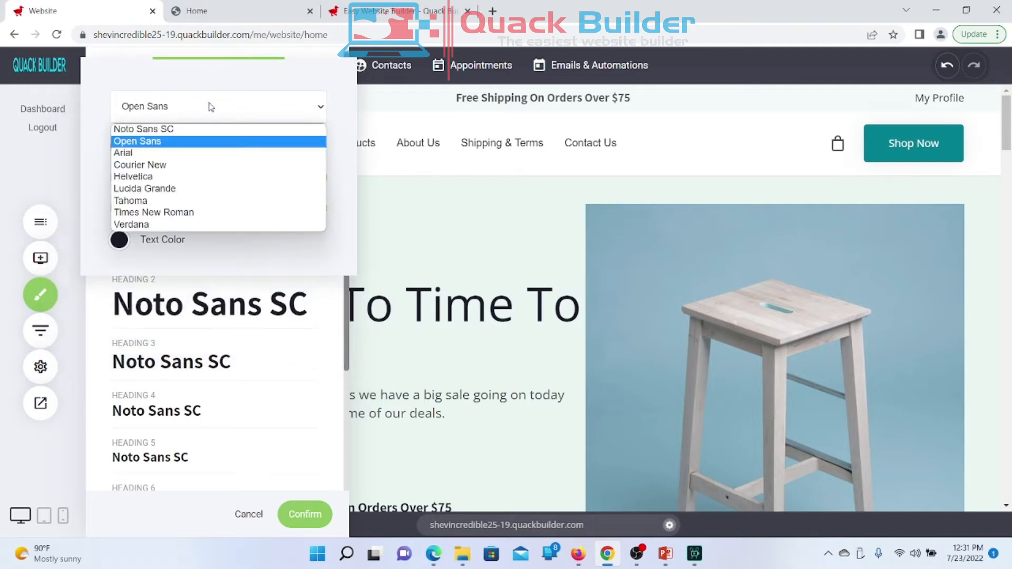
{"action": "left_click", "coordinate": [155, 154]}
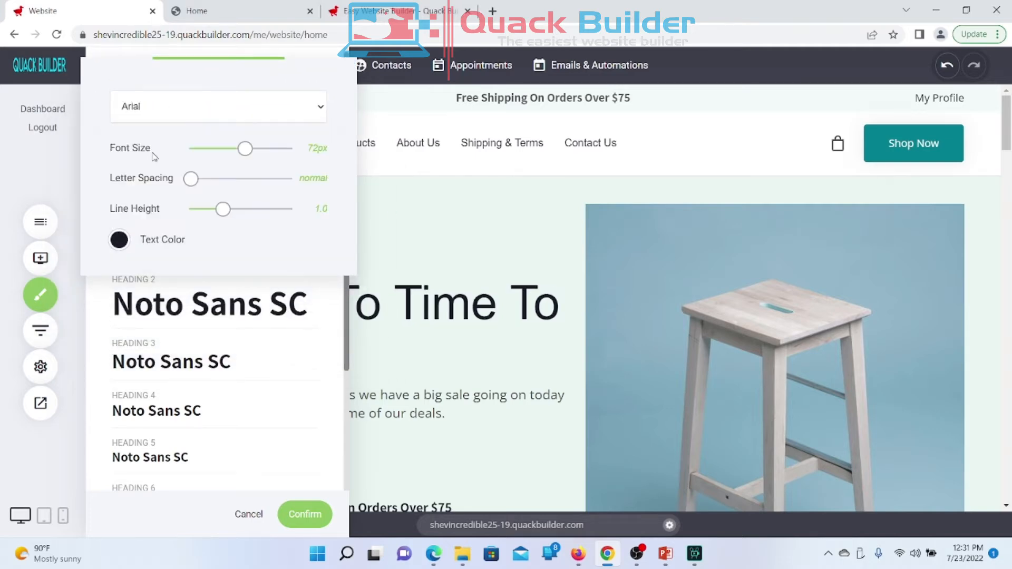
{"action": "left_click", "coordinate": [218, 112]}
{"action": "left_click", "coordinate": [217, 112]}
{"action": "left_click", "coordinate": [218, 112]}
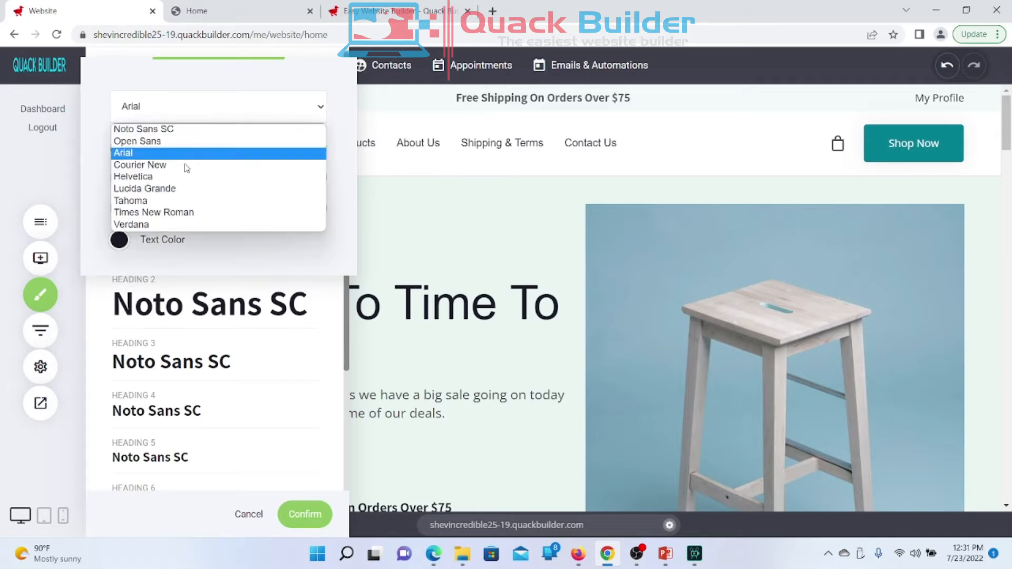
{"action": "left_click", "coordinate": [167, 167]}
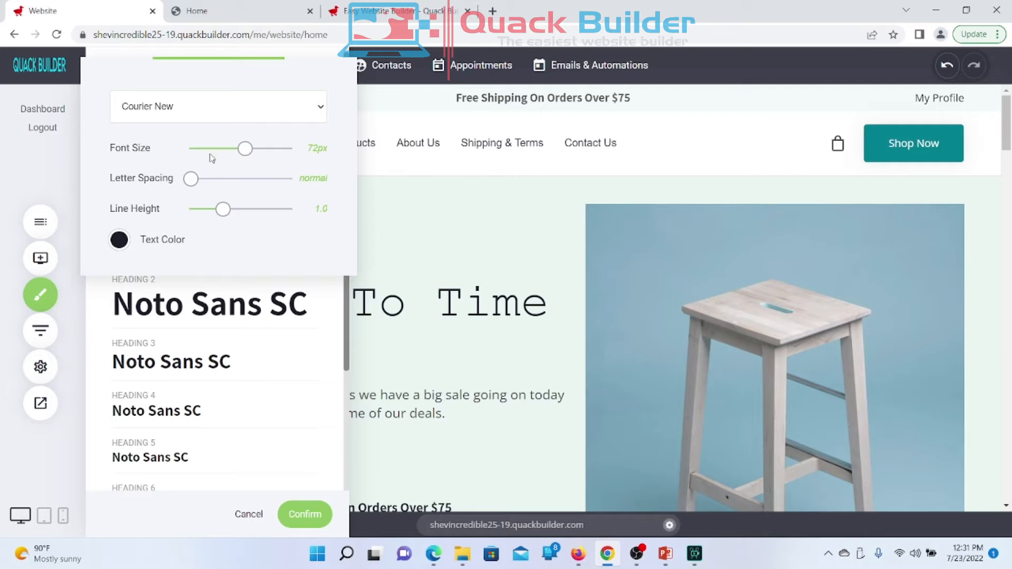
Step: Preview Lucida Grande, Tahoma, Times New Roman and Verdana for Heading 1
{"action": "left_click", "coordinate": [198, 106]}
{"action": "left_click", "coordinate": [198, 106]}
{"action": "left_click", "coordinate": [237, 115]}
{"action": "left_click", "coordinate": [143, 188]}
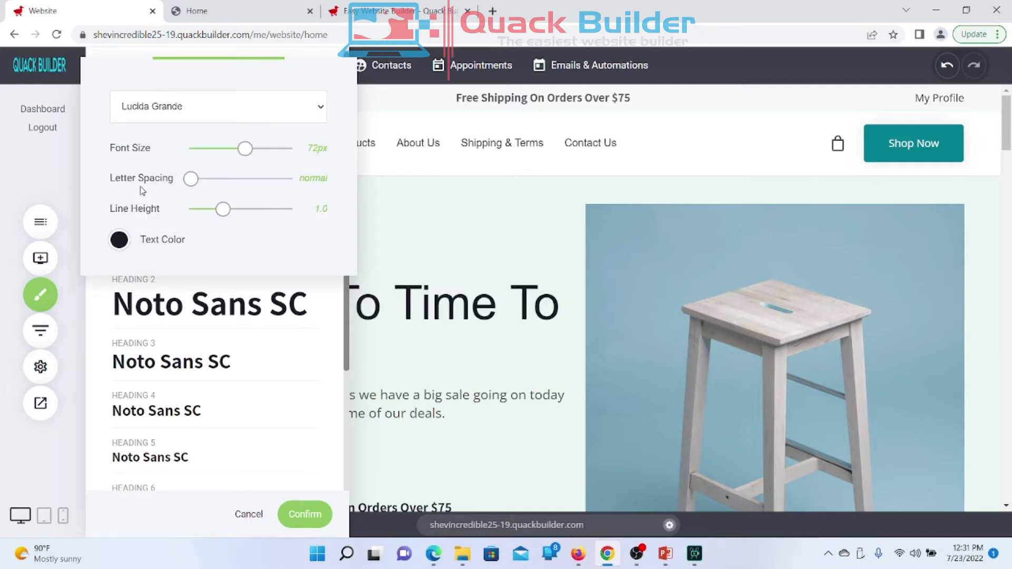
{"action": "left_click", "coordinate": [180, 108]}
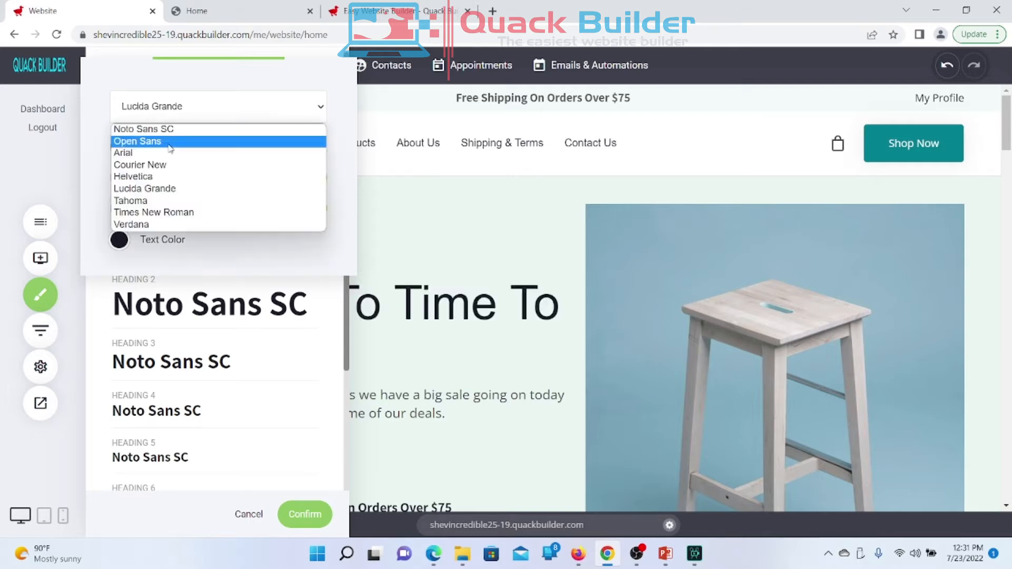
{"action": "left_click", "coordinate": [148, 202]}
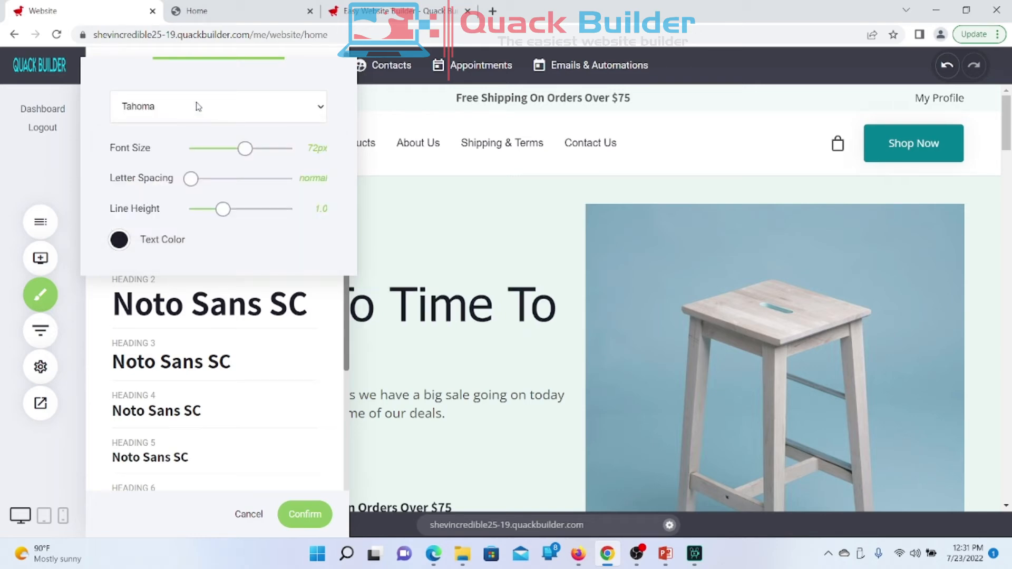
{"action": "left_click", "coordinate": [197, 108]}
{"action": "left_click", "coordinate": [144, 212]}
{"action": "left_click", "coordinate": [185, 108]}
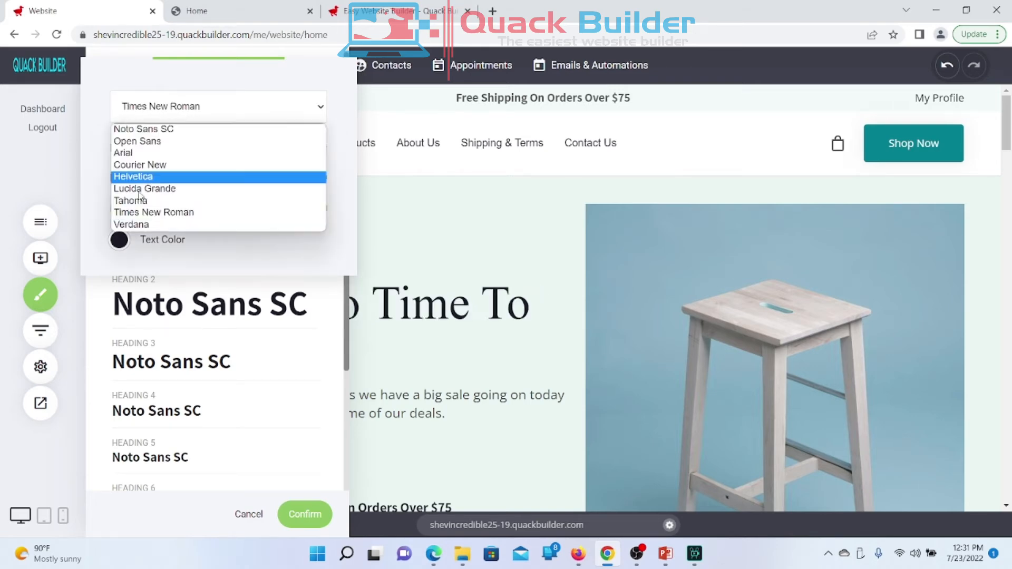
{"action": "left_click", "coordinate": [124, 225]}
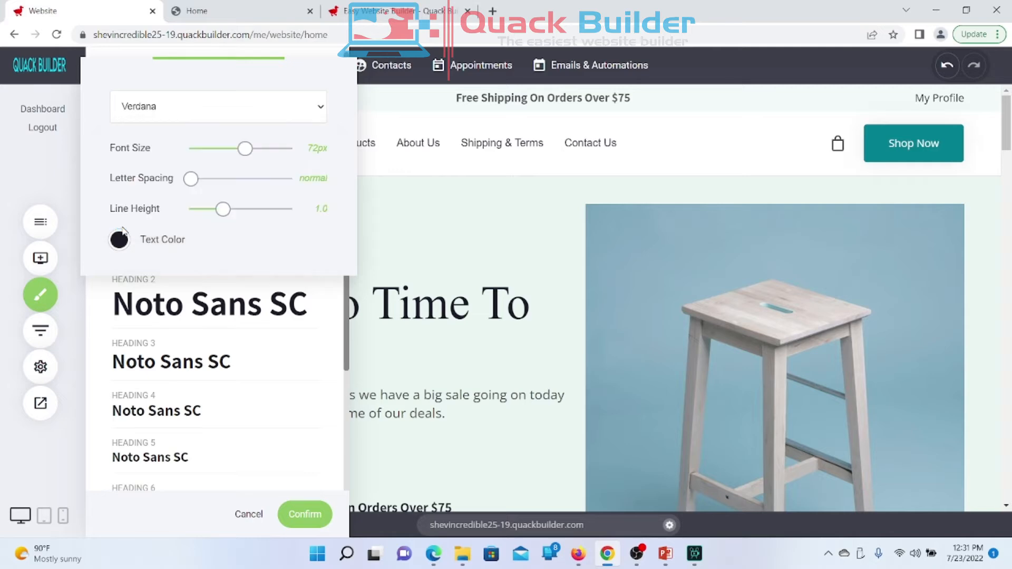
Step: Restore Noto Sans SC as the Heading 1 font and close its settings
{"action": "left_click", "coordinate": [181, 113]}
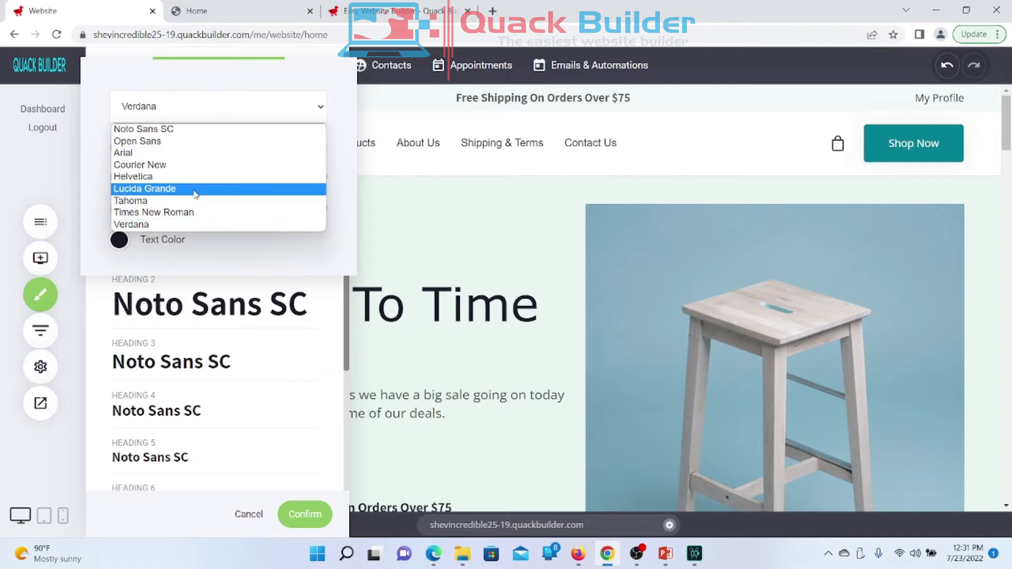
{"action": "left_click", "coordinate": [145, 132]}
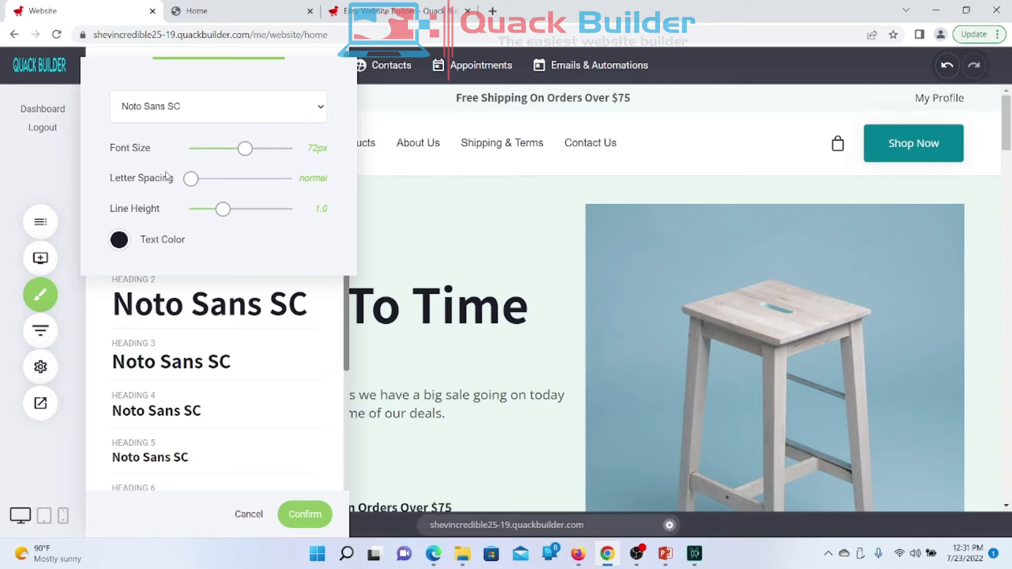
{"action": "left_click", "coordinate": [77, 336]}
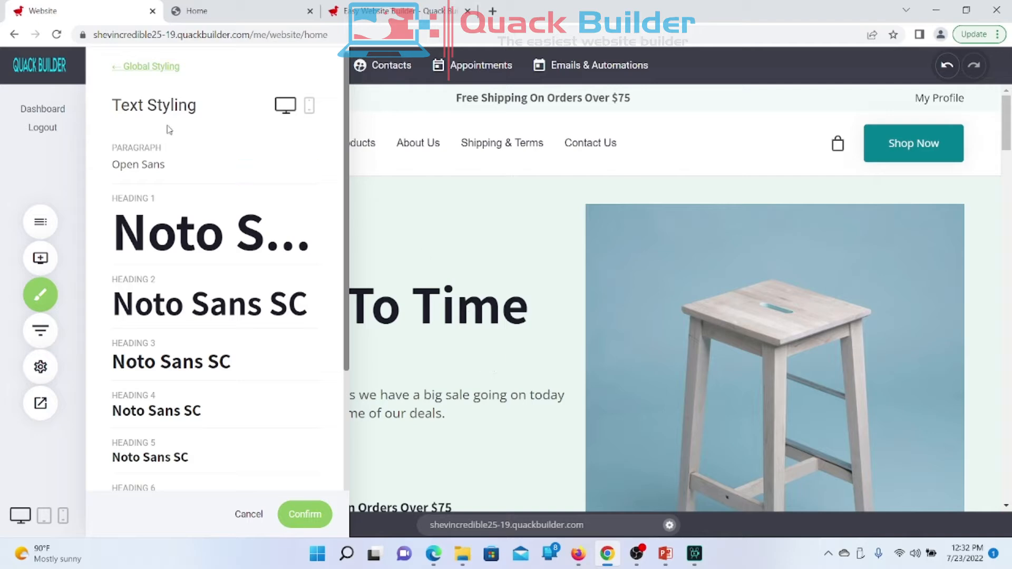
{"action": "scroll", "coordinate": [199, 235], "scroll_direction": "down", "scroll_amount": 2}
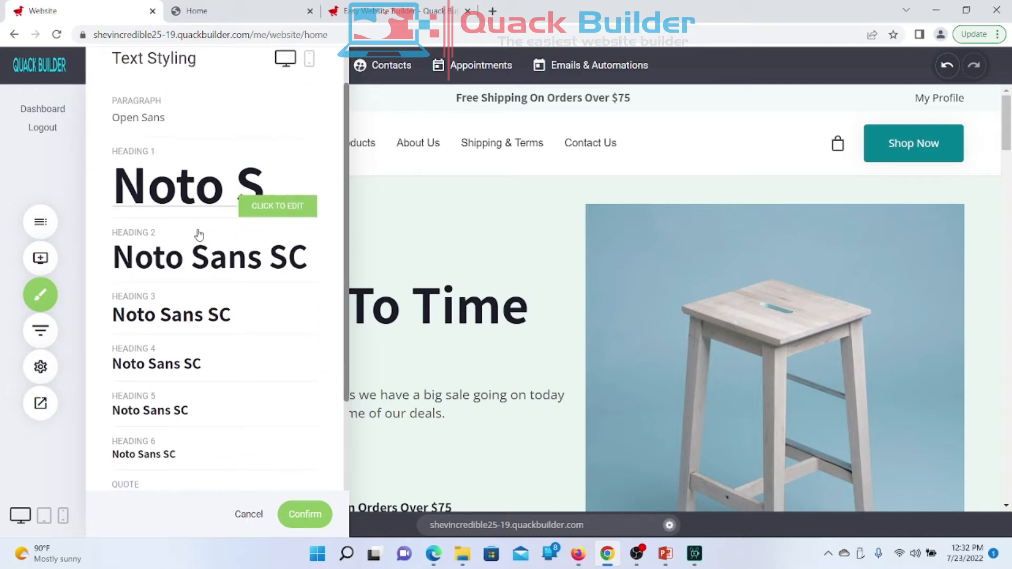
{"action": "scroll", "coordinate": [198, 233], "scroll_direction": "down", "scroll_amount": 1}
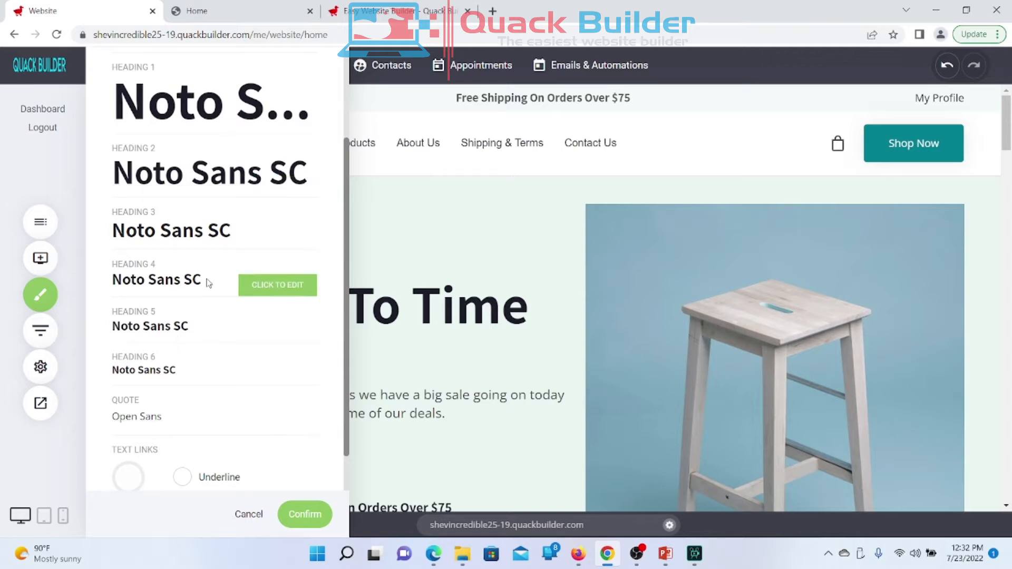
{"action": "scroll", "coordinate": [197, 127], "scroll_direction": "up", "scroll_amount": 3}
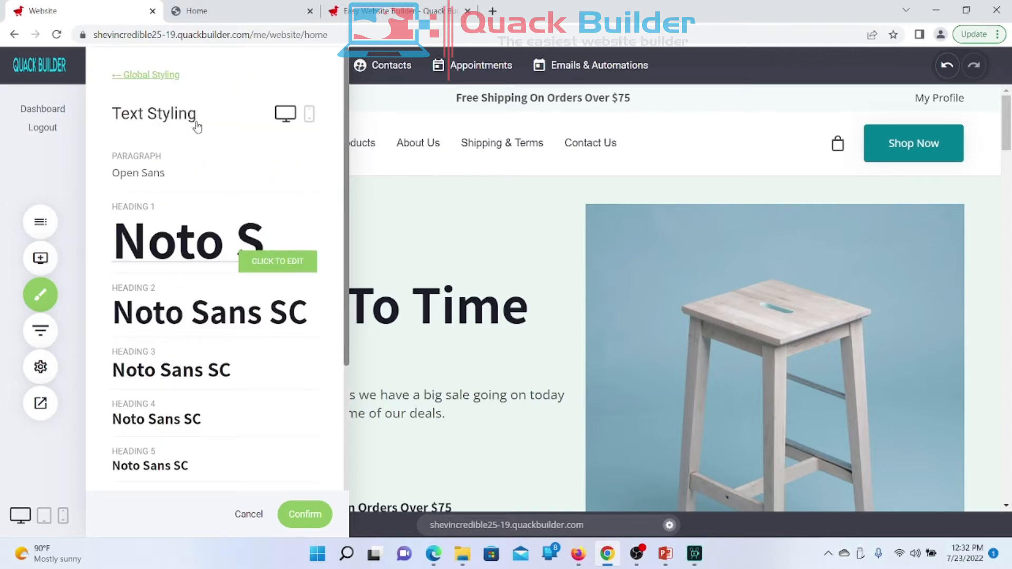
{"action": "scroll", "coordinate": [197, 126], "scroll_direction": "down", "scroll_amount": 1}
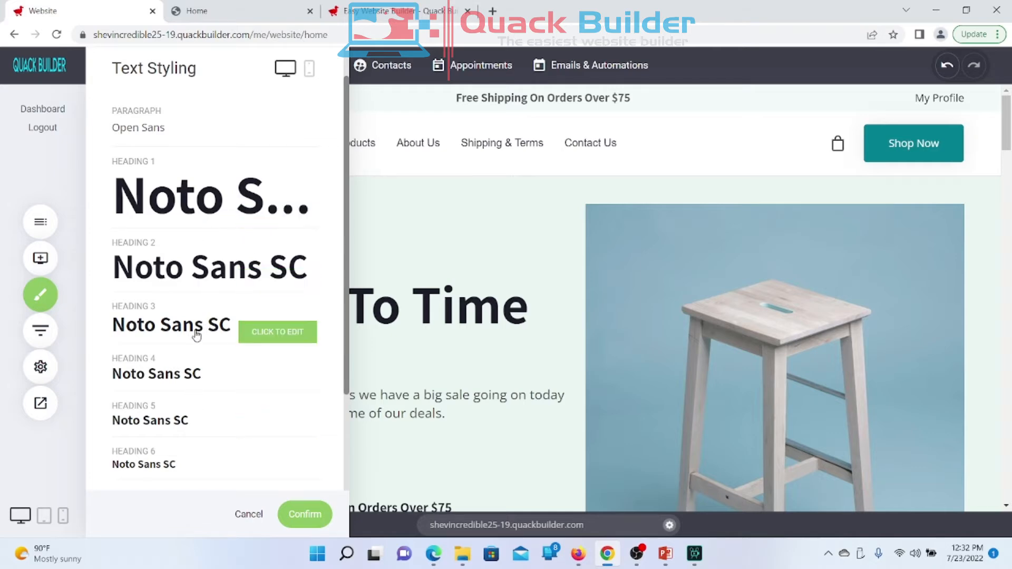
{"action": "scroll", "coordinate": [205, 220], "scroll_direction": "up", "scroll_amount": 1}
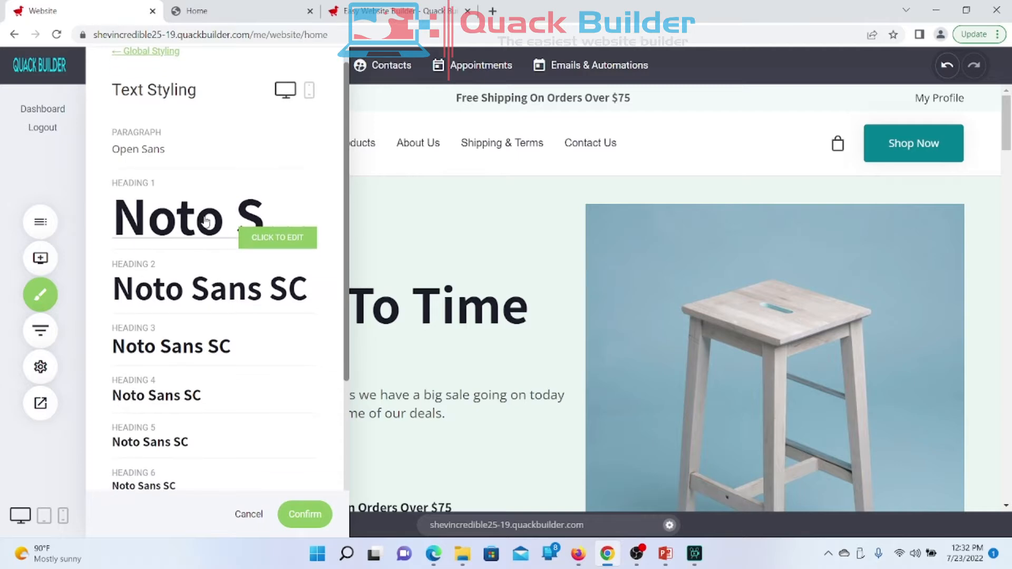
{"action": "left_click", "coordinate": [205, 220]}
{"action": "left_click", "coordinate": [434, 174]}
{"action": "left_click", "coordinate": [433, 174]}
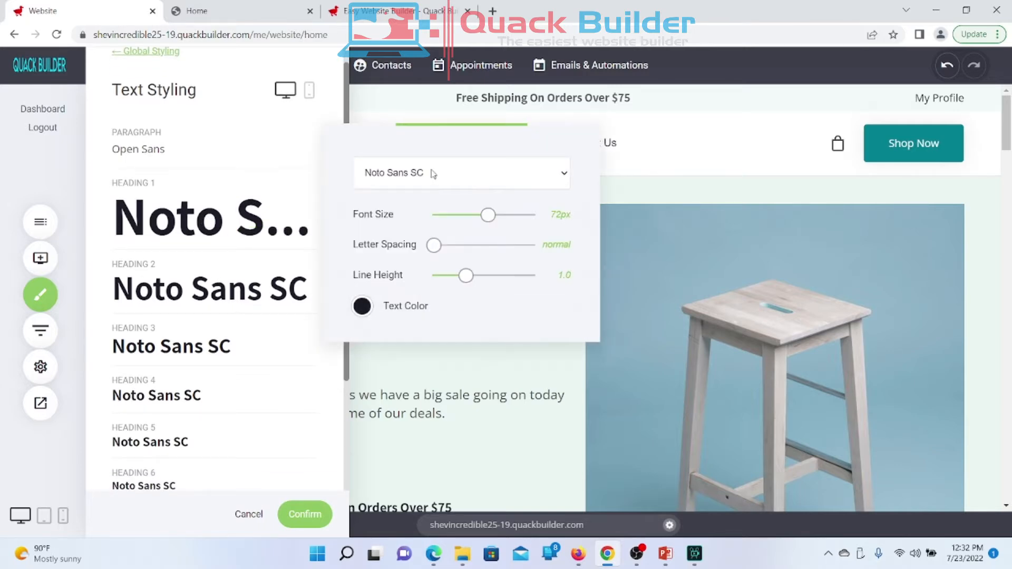
{"action": "left_click", "coordinate": [211, 190]}
{"action": "scroll", "coordinate": [211, 190], "scroll_direction": "down", "scroll_amount": 4}
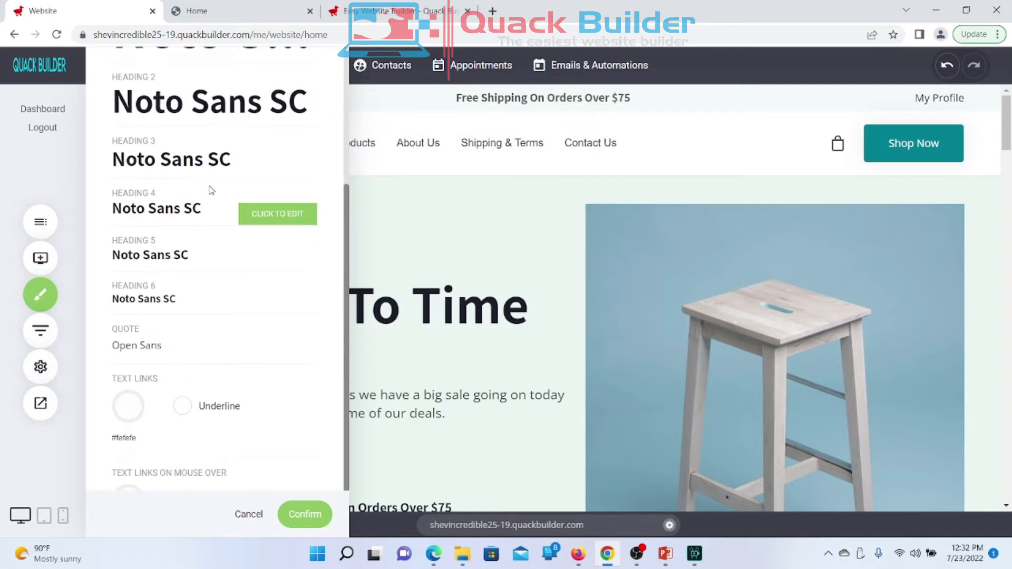
{"action": "scroll", "coordinate": [211, 189], "scroll_direction": "down", "scroll_amount": 1}
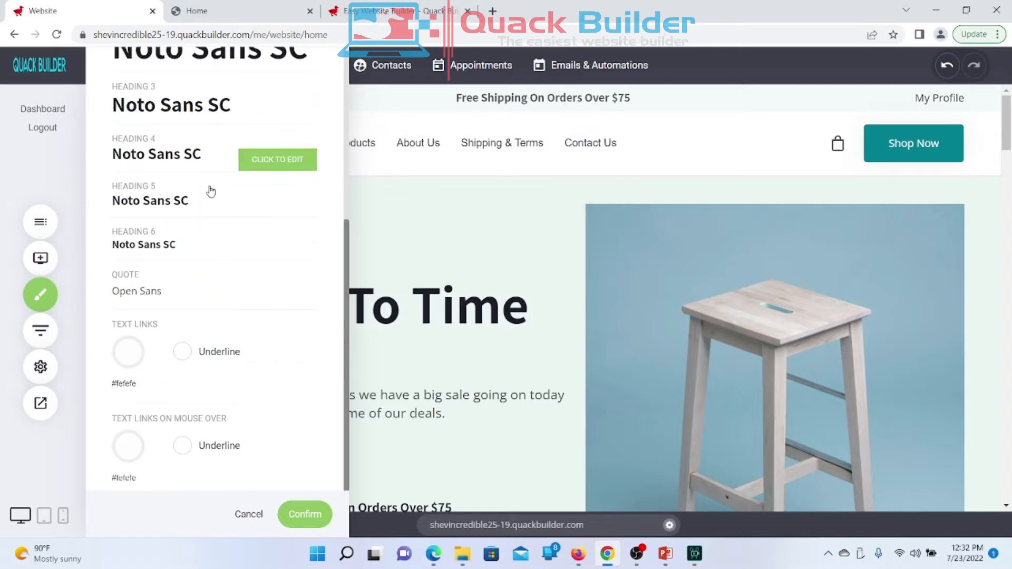
Step: Set text links to the orange global swatch (#FBA026) and turn on their underline
{"action": "left_click", "coordinate": [129, 352]}
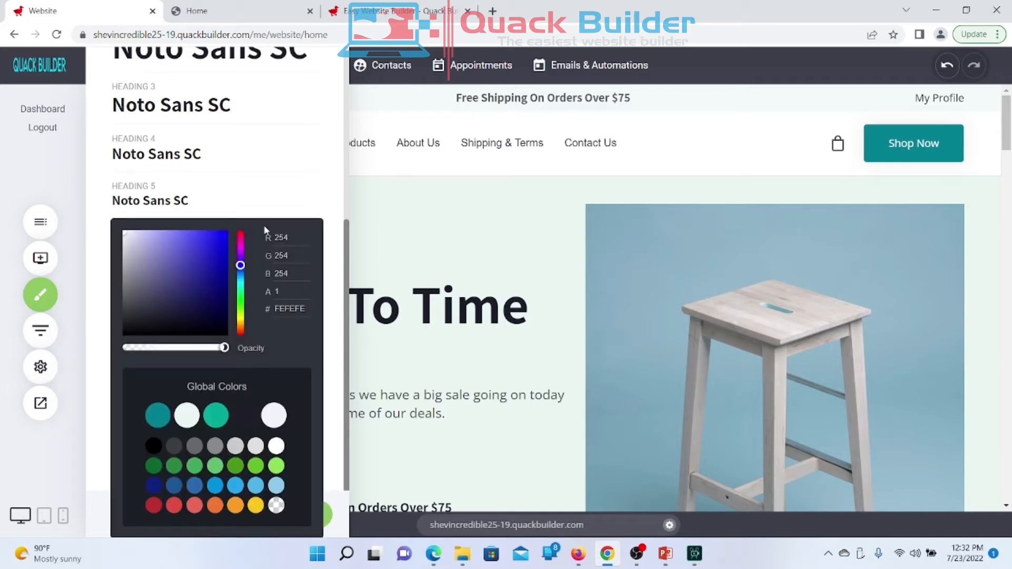
{"action": "left_click", "coordinate": [338, 199]}
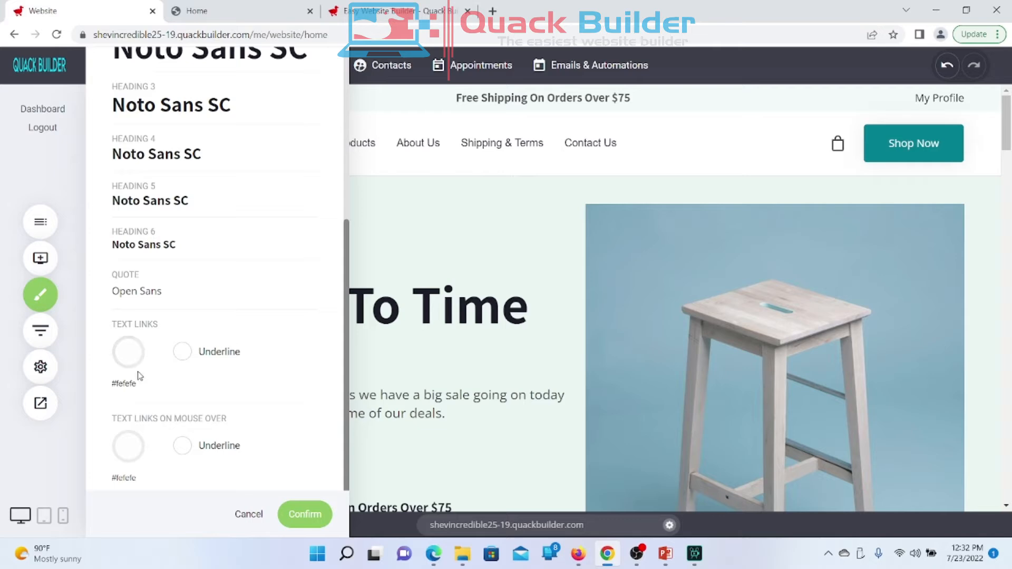
{"action": "left_click", "coordinate": [127, 352]}
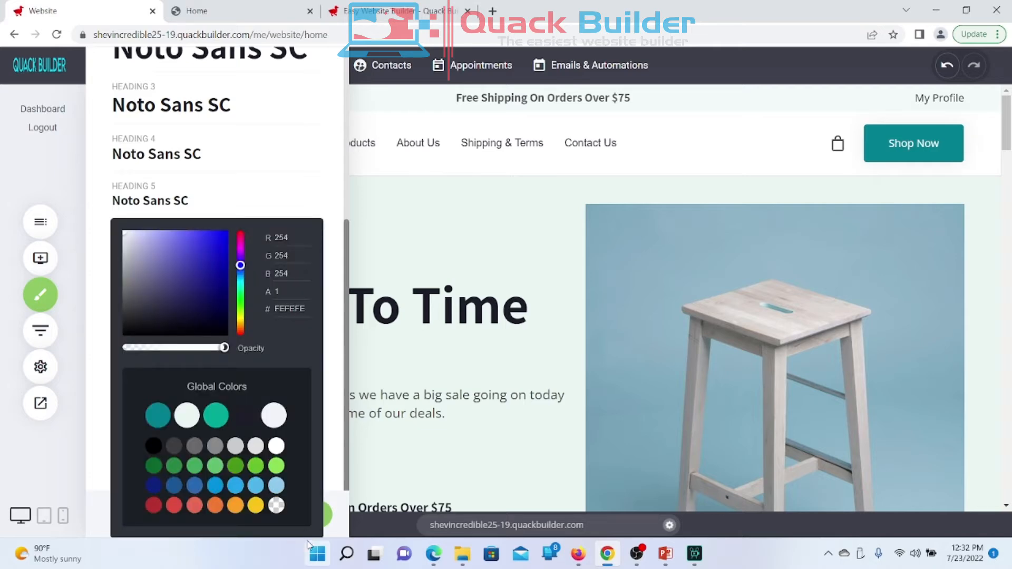
{"action": "left_click", "coordinate": [234, 506]}
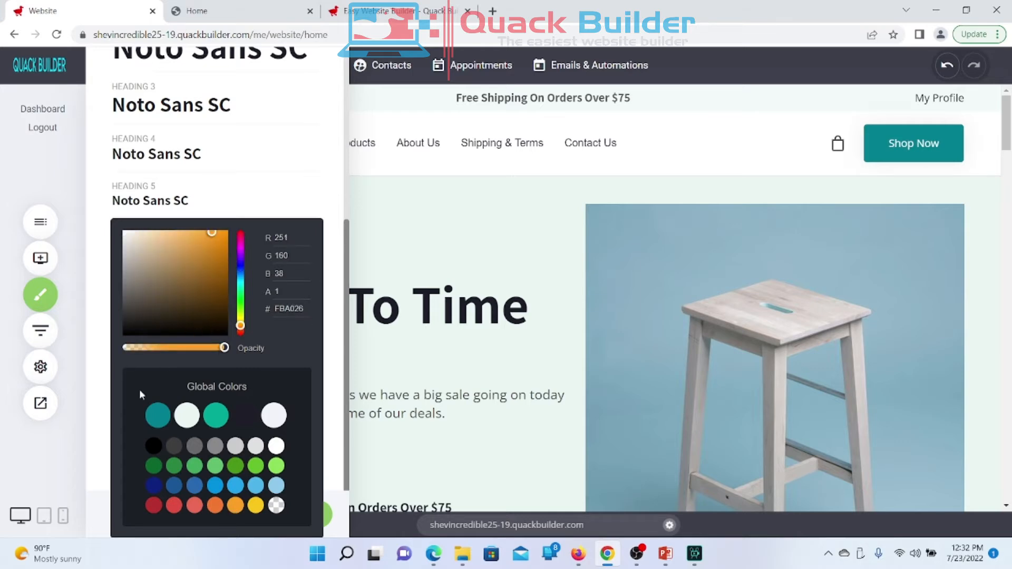
{"action": "left_click", "coordinate": [87, 408]}
{"action": "left_click", "coordinate": [180, 352]}
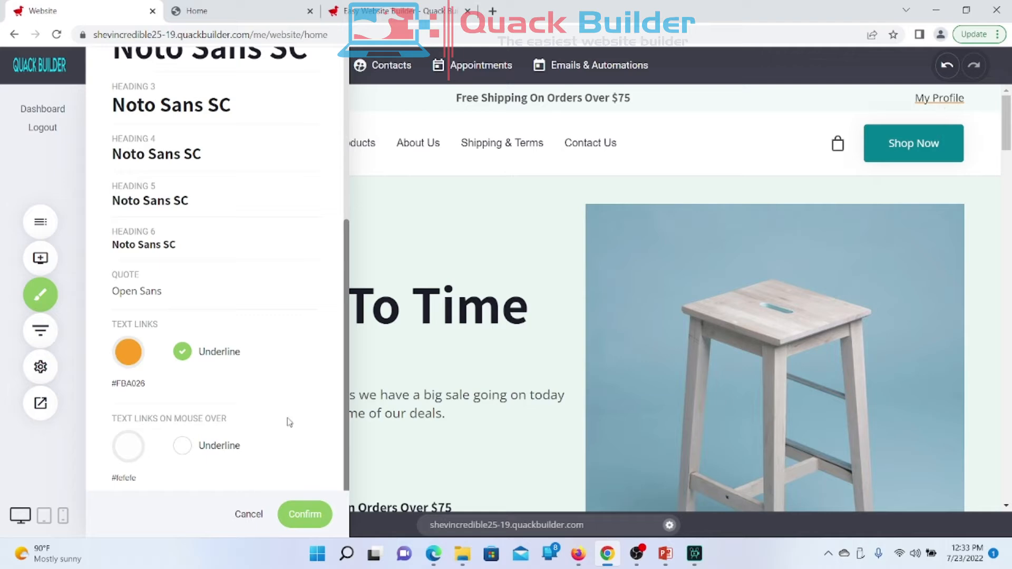
Step: Turn off the underline on text links
{"action": "left_click", "coordinate": [183, 356]}
{"action": "left_click", "coordinate": [183, 353]}
{"action": "left_click", "coordinate": [183, 353]}
Step: Make links turn light red (#EB6B56) and underlined on mouse over
{"action": "left_click", "coordinate": [128, 447]}
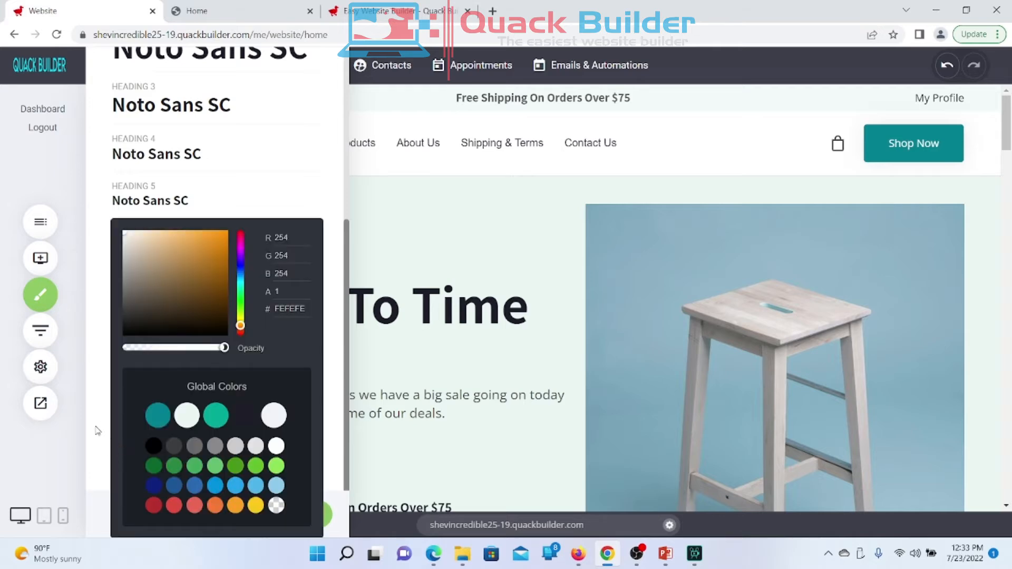
{"action": "left_click", "coordinate": [97, 430]}
{"action": "left_click", "coordinate": [117, 443]}
{"action": "left_click", "coordinate": [194, 509]}
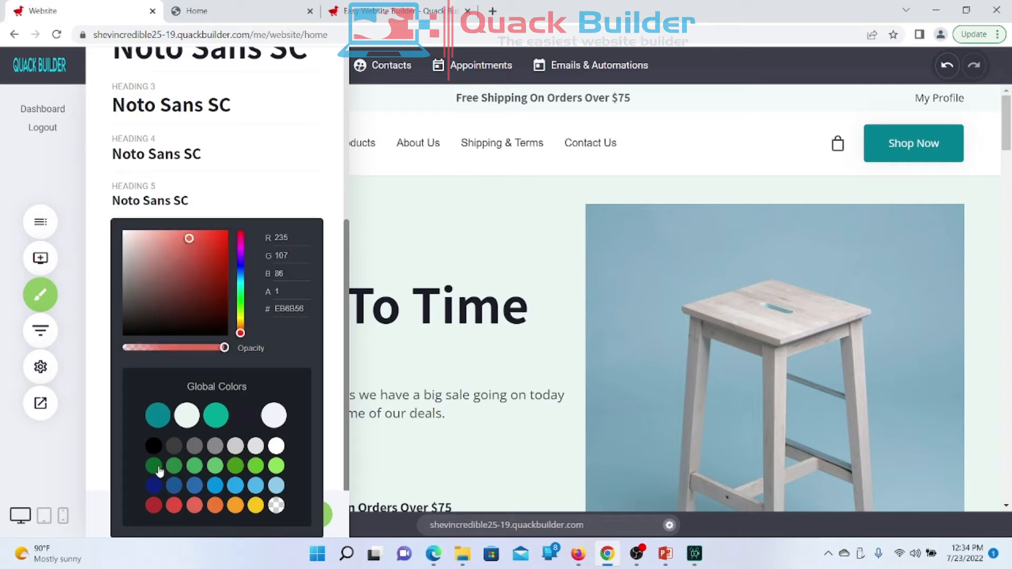
{"action": "left_click", "coordinate": [97, 421]}
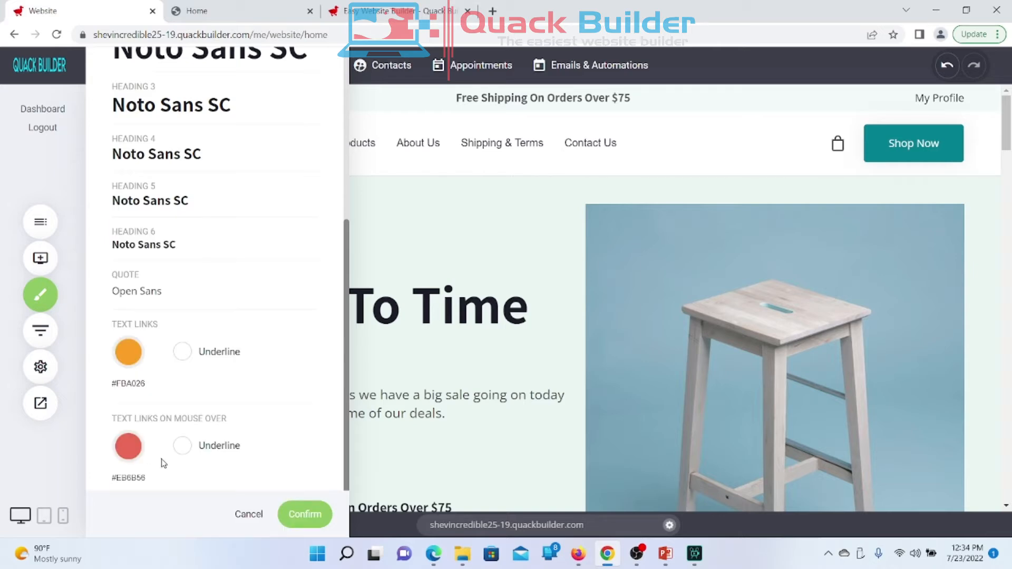
{"action": "left_click", "coordinate": [184, 454]}
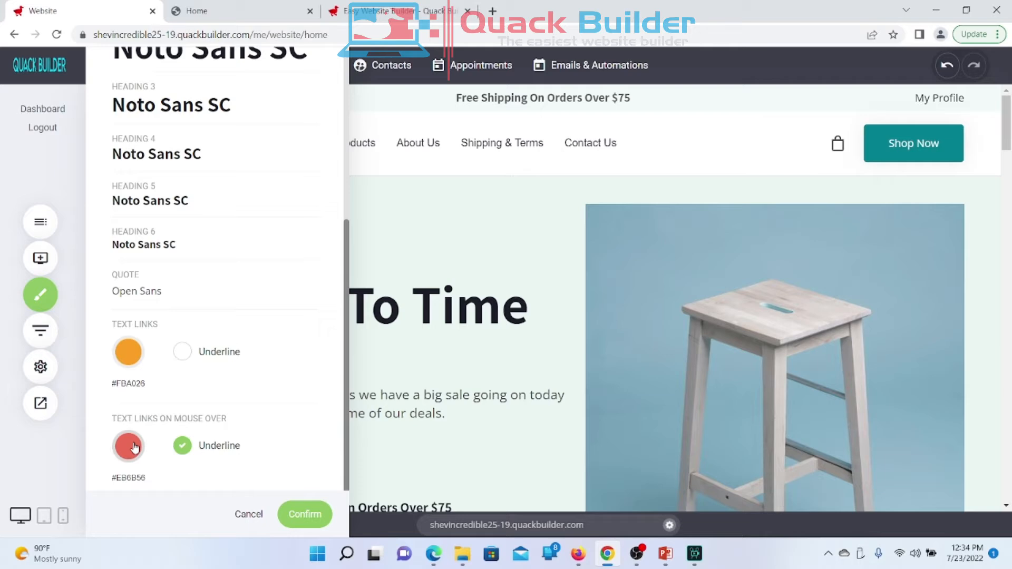
Step: Remove the mouse-over link underline and confirm the text styling changes
{"action": "left_click", "coordinate": [184, 447]}
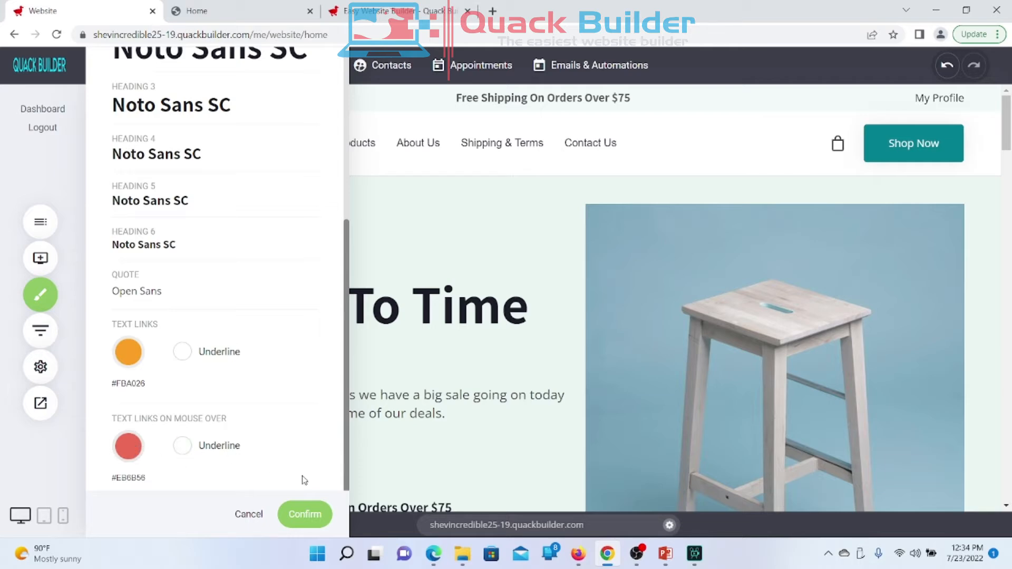
{"action": "left_click", "coordinate": [302, 513]}
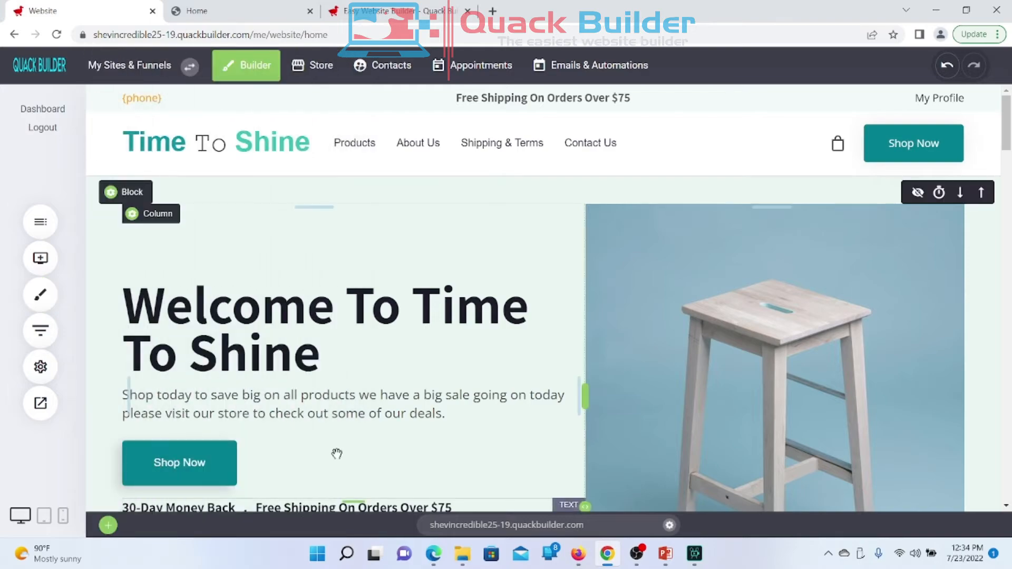
{"action": "scroll", "coordinate": [408, 421], "scroll_direction": "down", "scroll_amount": 3}
{"action": "scroll", "coordinate": [407, 420], "scroll_direction": "down", "scroll_amount": 5}
{"action": "scroll", "coordinate": [406, 418], "scroll_direction": "up", "scroll_amount": 8}
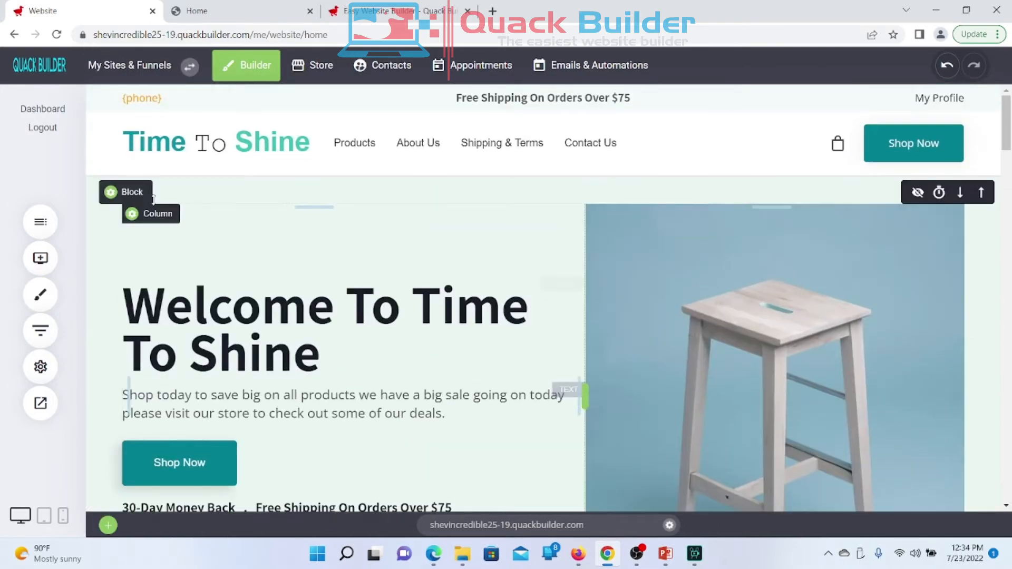
{"action": "scroll", "coordinate": [312, 385], "scroll_direction": "down", "scroll_amount": 8}
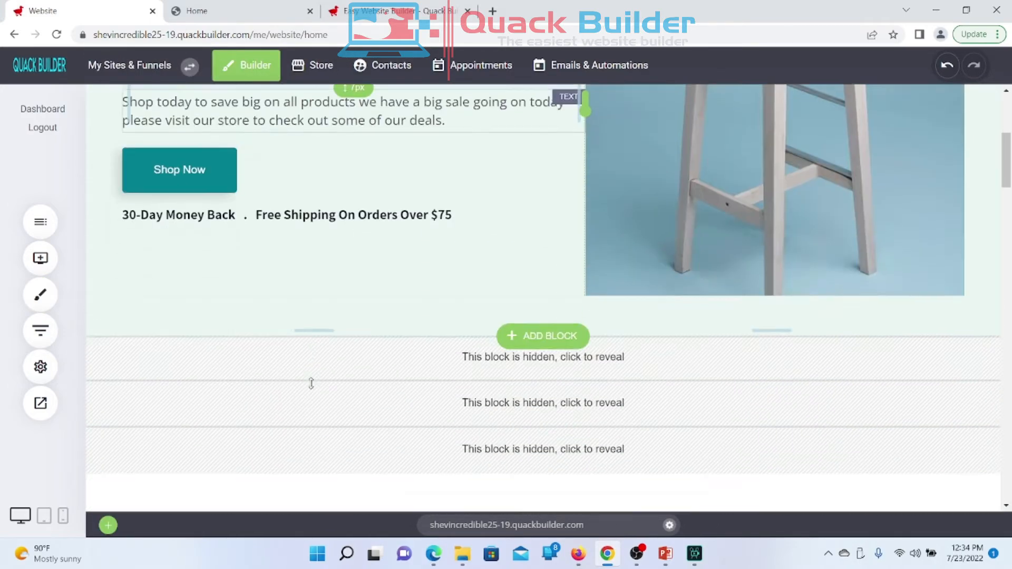
{"action": "scroll", "coordinate": [312, 385], "scroll_direction": "down", "scroll_amount": 3}
{"action": "scroll", "coordinate": [311, 384], "scroll_direction": "up", "scroll_amount": 10}
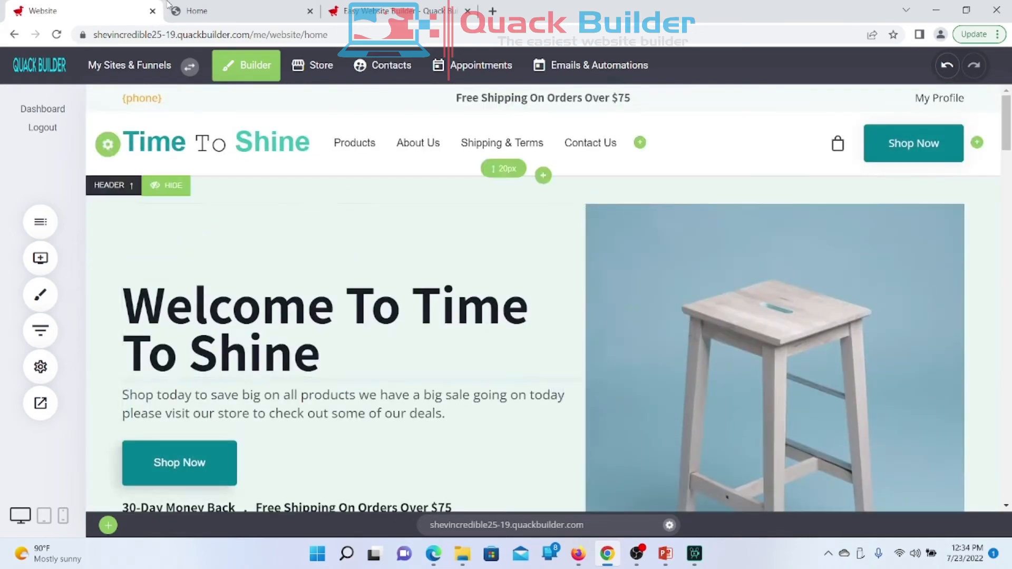
Step: Reload the live homepage to see the orange links
{"action": "left_click", "coordinate": [196, 11]}
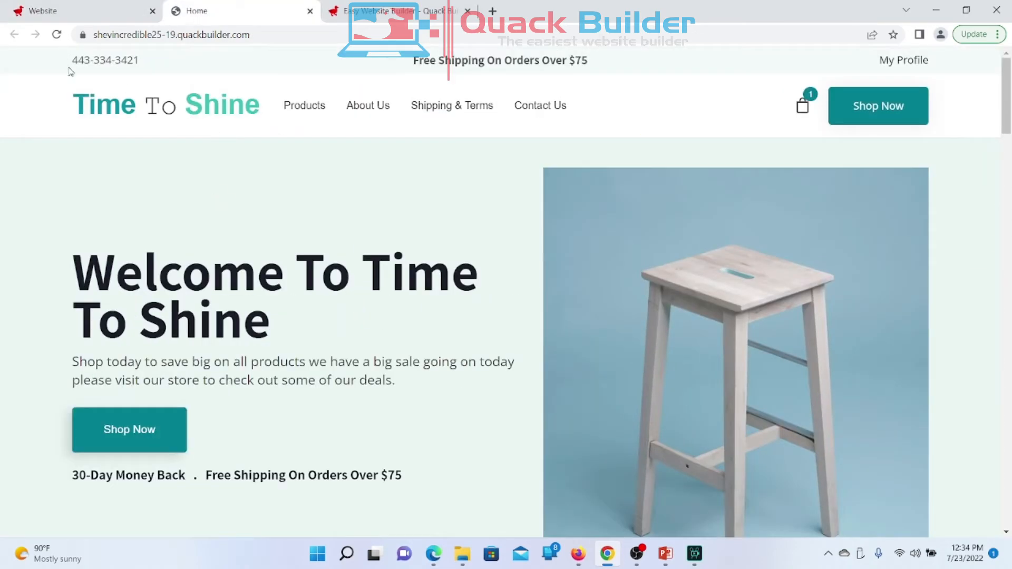
{"action": "right_click", "coordinate": [172, 170]}
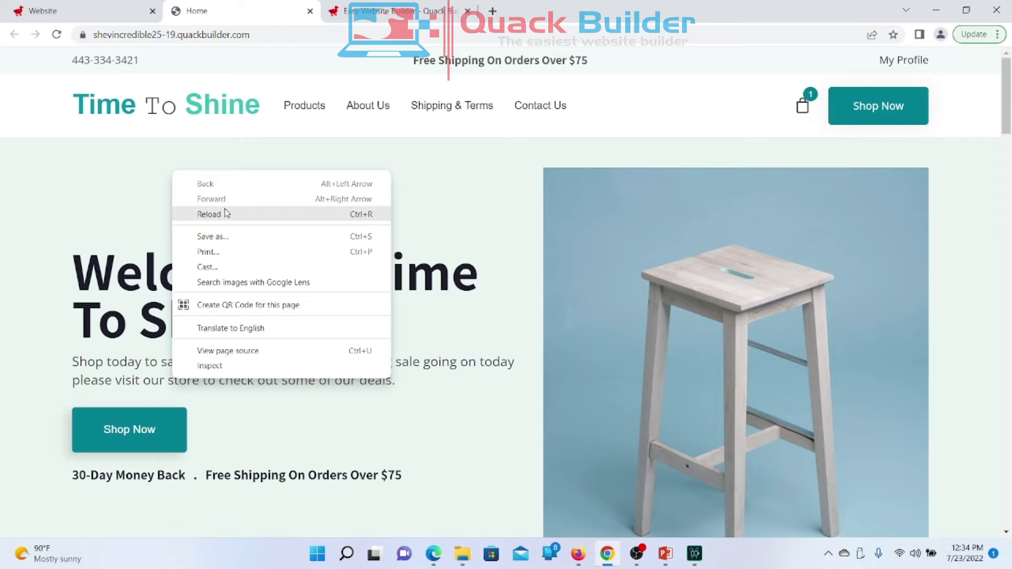
{"action": "left_click", "coordinate": [224, 214]}
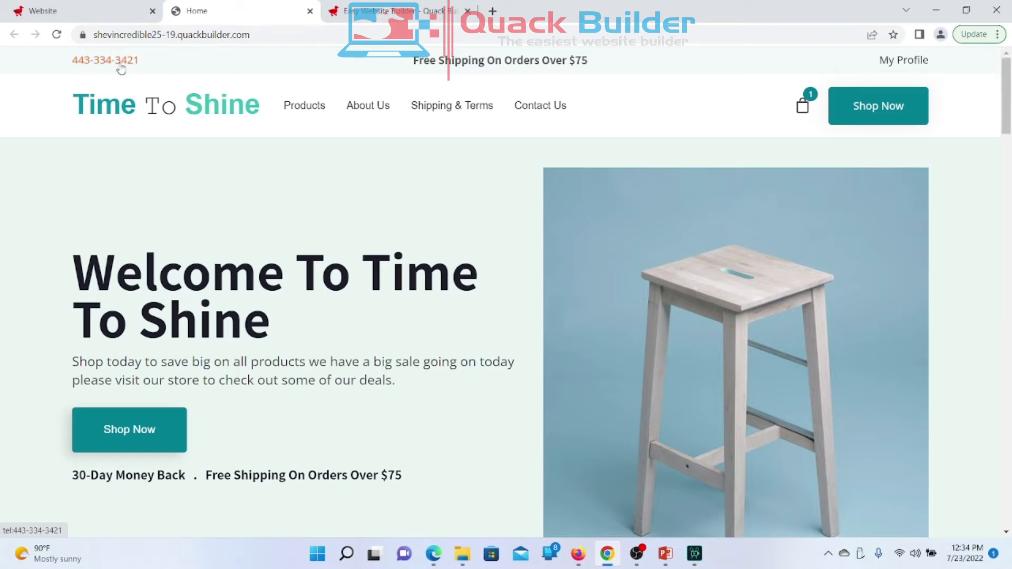
Step: Back in the editor, scroll to the About Us heading and select all of its text
{"action": "left_click", "coordinate": [112, 22]}
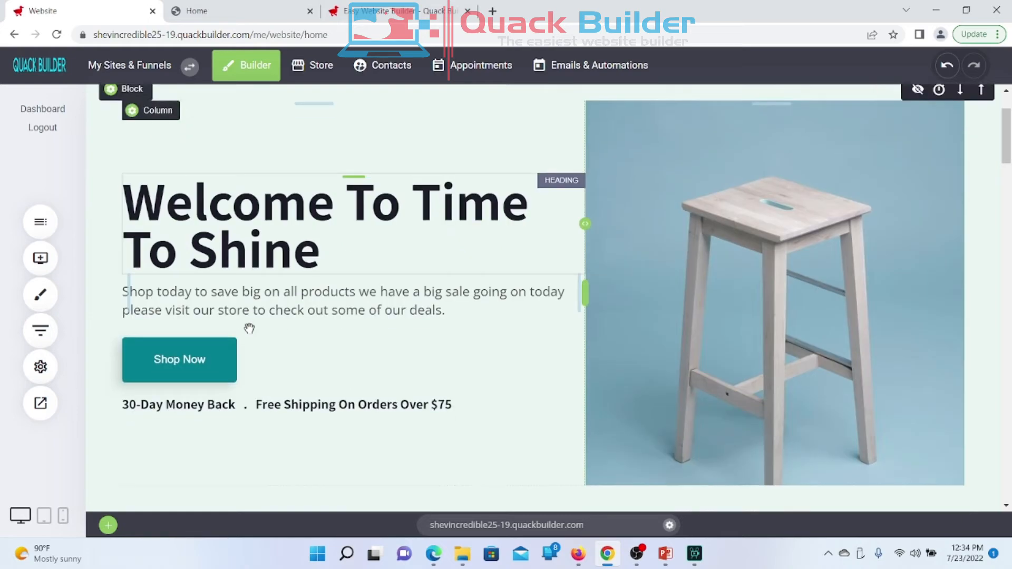
{"action": "scroll", "coordinate": [249, 328], "scroll_direction": "down", "scroll_amount": 5}
{"action": "scroll", "coordinate": [249, 332], "scroll_direction": "down", "scroll_amount": 10}
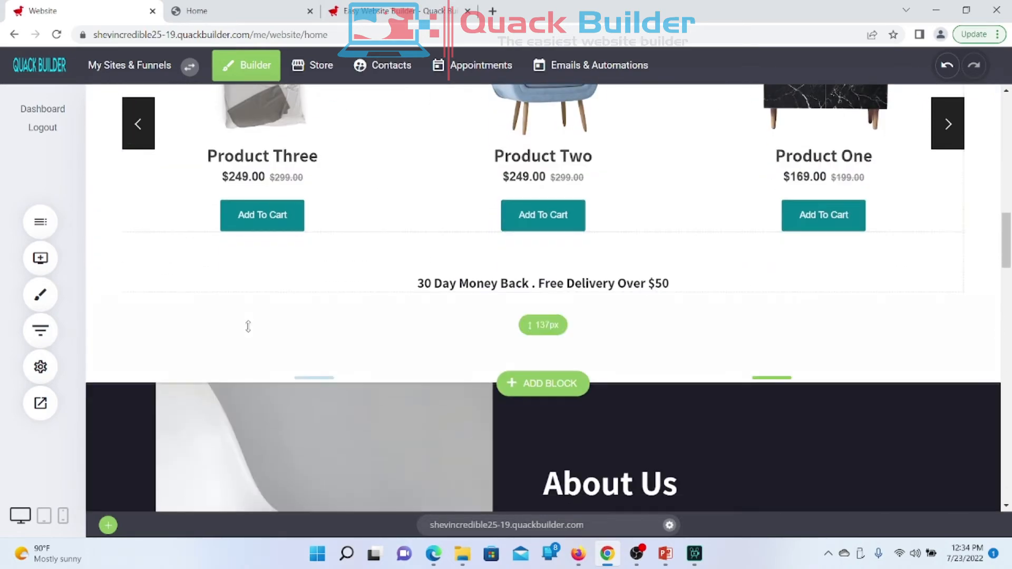
{"action": "scroll", "coordinate": [247, 327], "scroll_direction": "down", "scroll_amount": 8}
{"action": "scroll", "coordinate": [248, 328], "scroll_direction": "up", "scroll_amount": 3}
{"action": "scroll", "coordinate": [248, 326], "scroll_direction": "up", "scroll_amount": 1}
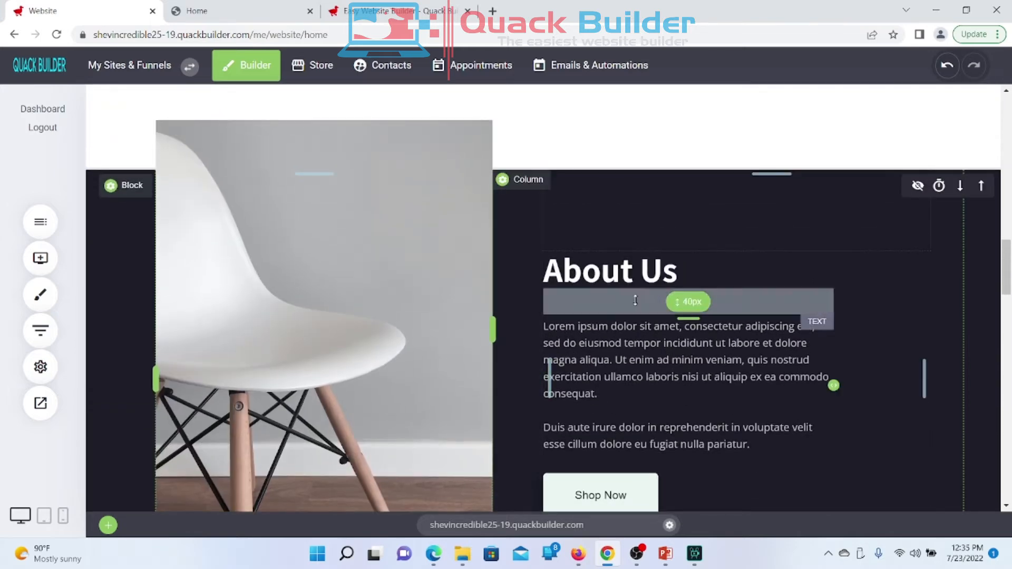
{"action": "left_click", "coordinate": [560, 275]}
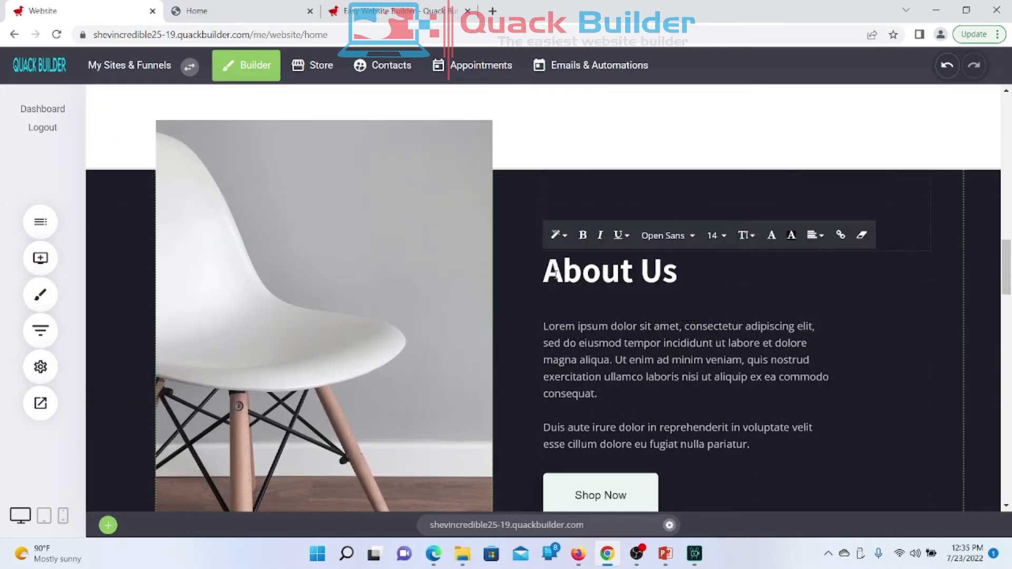
{"action": "left_click_drag", "start_coordinate": [548, 272], "coordinate": [688, 277]}
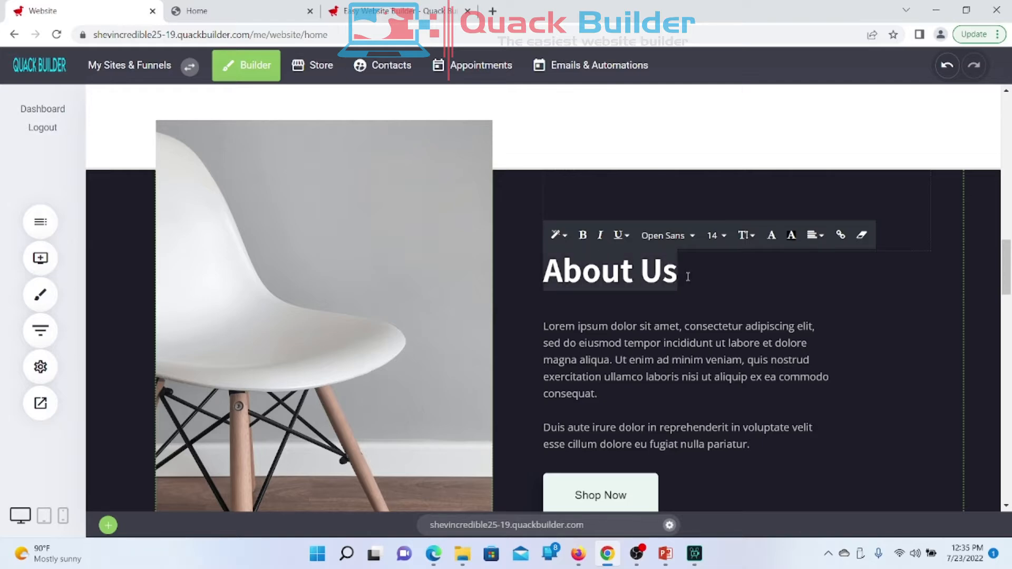
Step: Open the heading's link dialog and browse the Page, Store, External, Anchor Point and File link types
{"action": "left_click", "coordinate": [840, 237]}
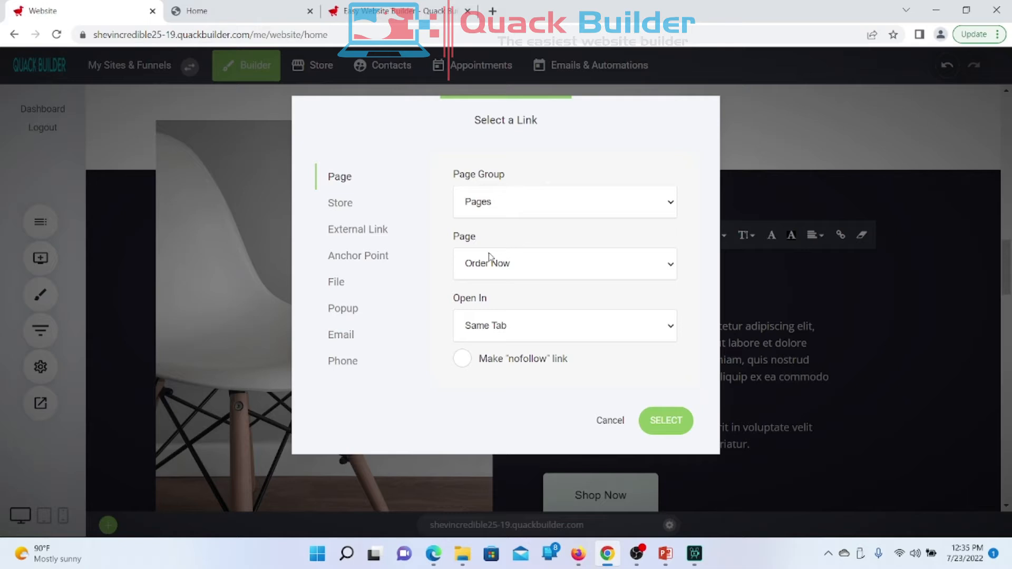
{"action": "left_click", "coordinate": [497, 212]}
{"action": "left_click", "coordinate": [499, 213]}
{"action": "left_click", "coordinate": [361, 205]}
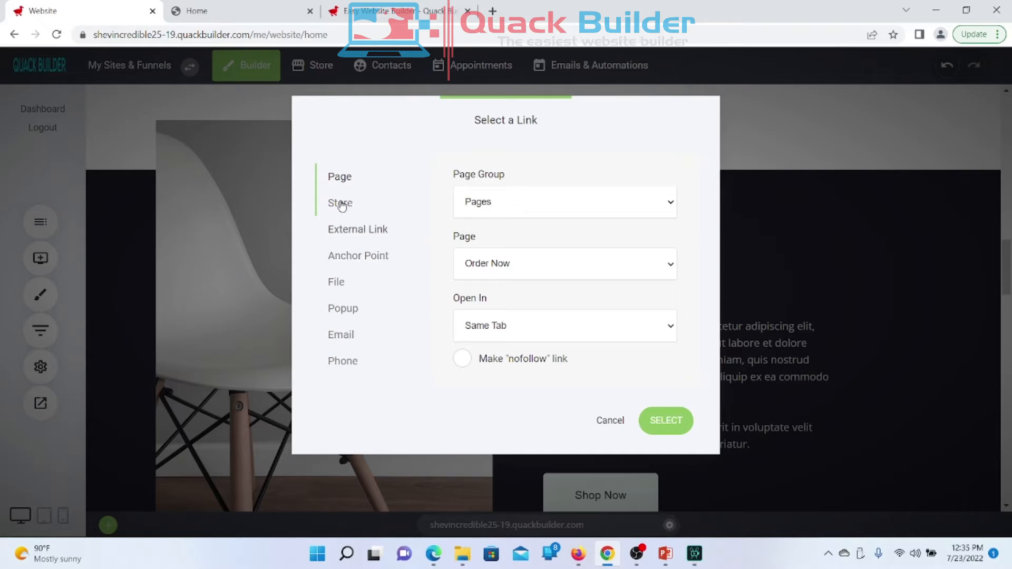
{"action": "left_click", "coordinate": [340, 206]}
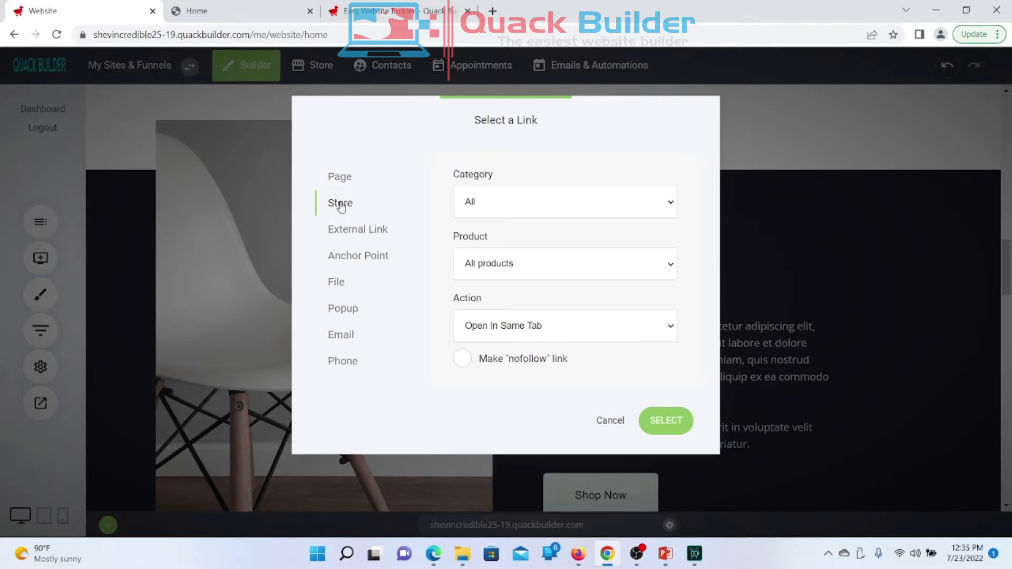
{"action": "left_click", "coordinate": [349, 237]}
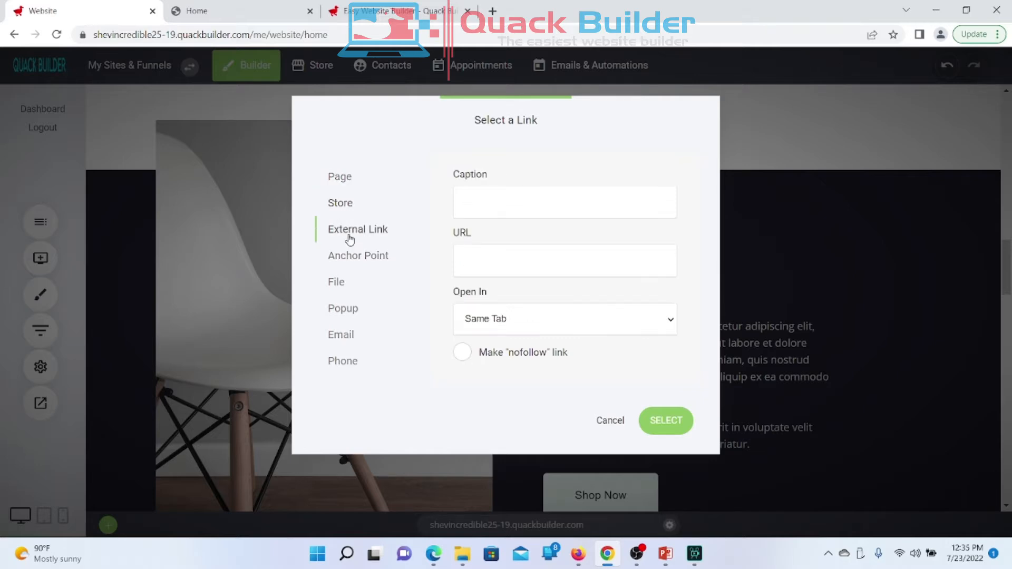
{"action": "left_click", "coordinate": [351, 257]}
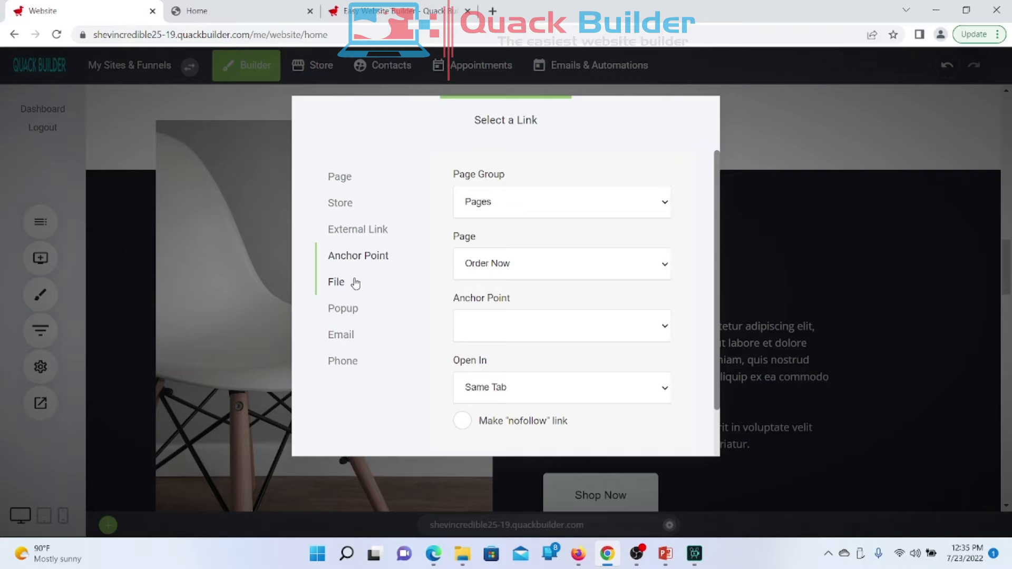
{"action": "left_click", "coordinate": [355, 283]}
Step: Choose Anchor Point with Page Group Pages and page About Us, then try SELECT
{"action": "left_click", "coordinate": [352, 258]}
{"action": "left_click", "coordinate": [544, 214]}
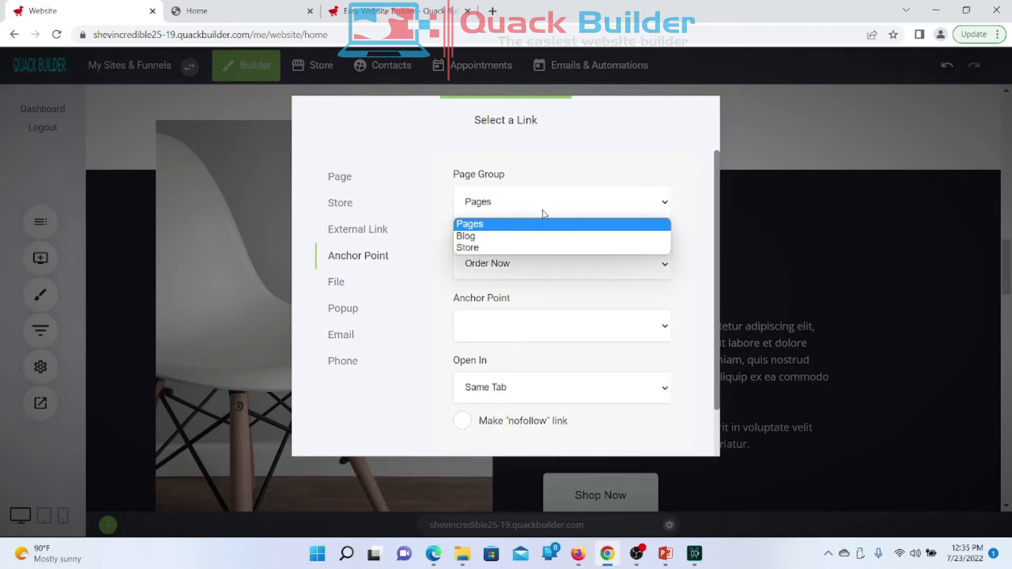
{"action": "left_click", "coordinate": [544, 213]}
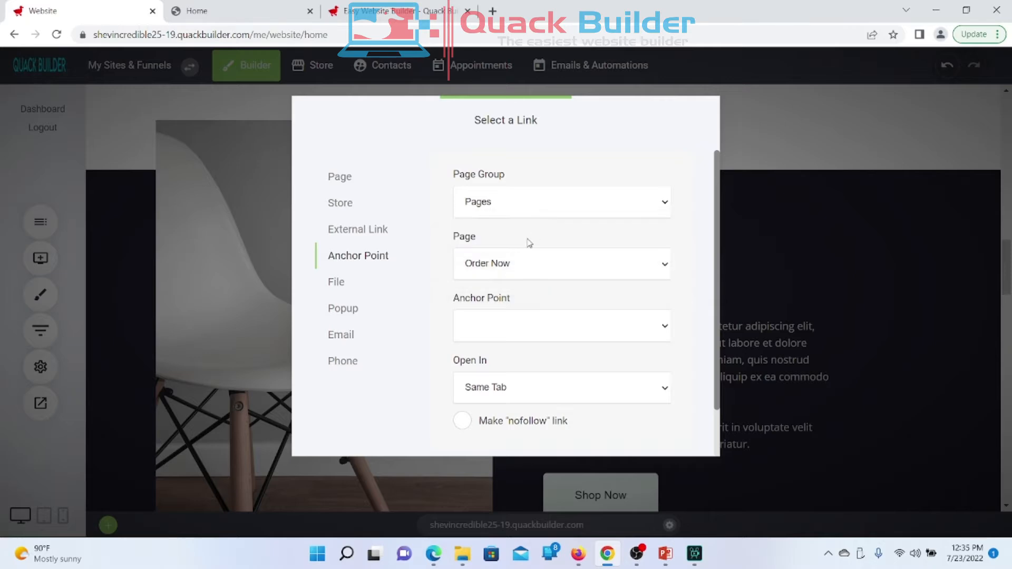
{"action": "left_click", "coordinate": [511, 269]}
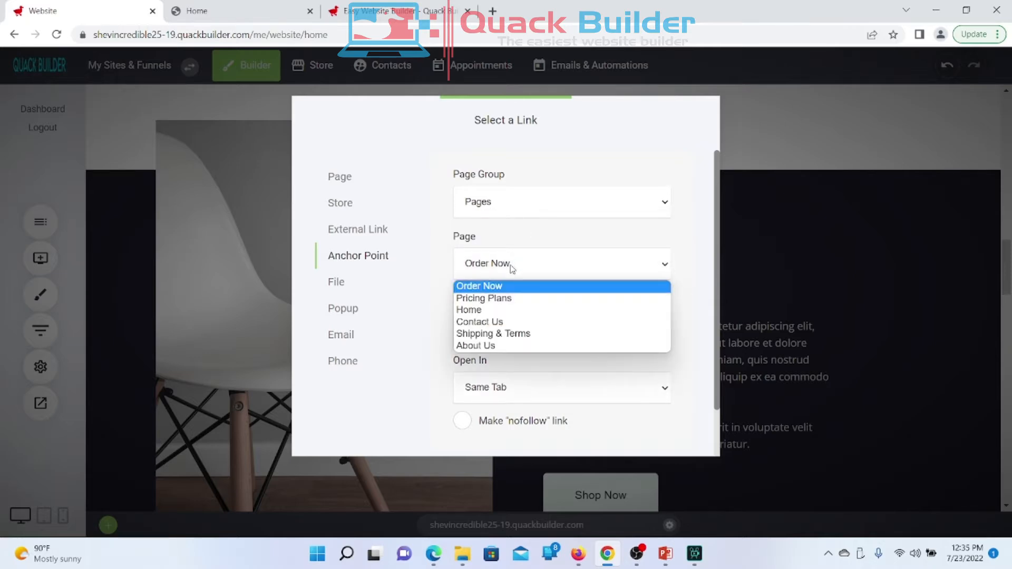
{"action": "left_click", "coordinate": [498, 346]}
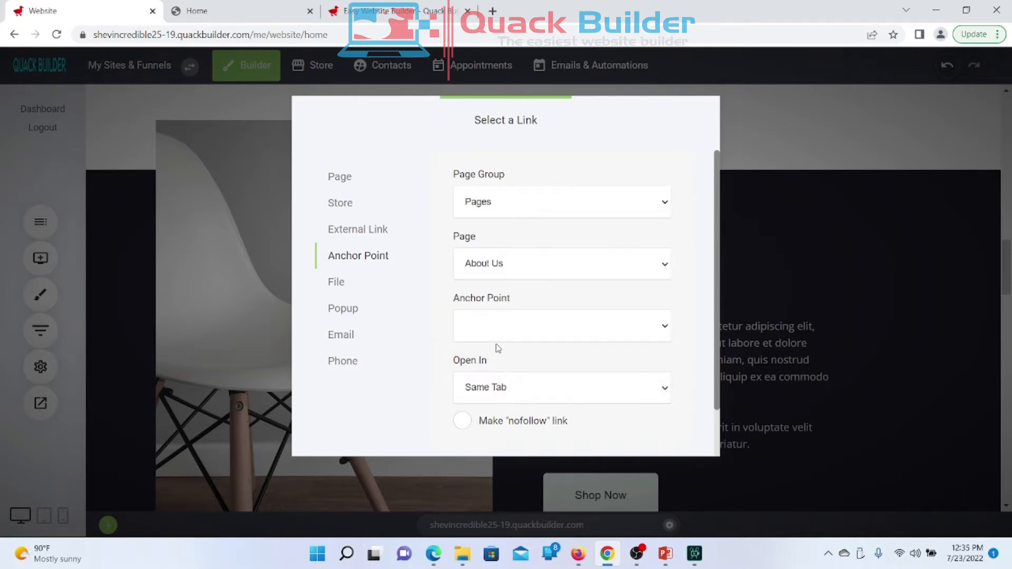
{"action": "scroll", "coordinate": [575, 296], "scroll_direction": "down", "scroll_amount": 1}
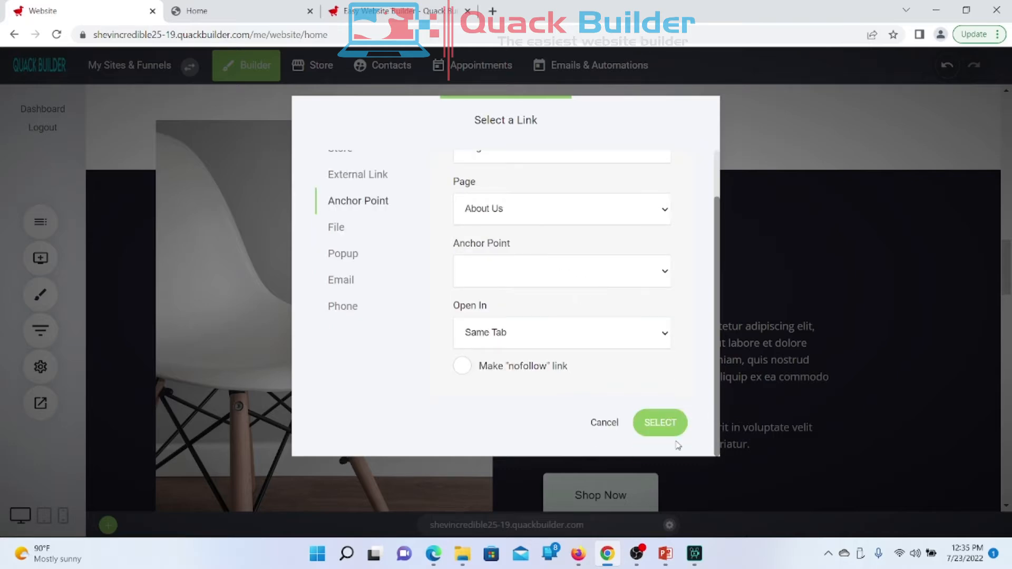
{"action": "left_click", "coordinate": [658, 424]}
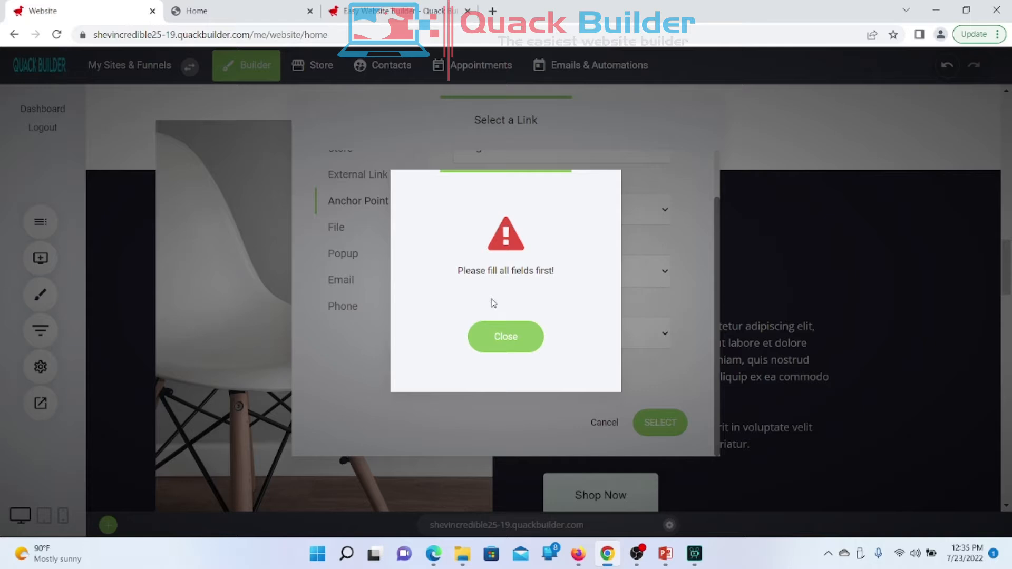
Step: Dismiss the warning, find the About Us anchor list empty, and keep the link opening in the same tab
{"action": "left_click", "coordinate": [496, 333]}
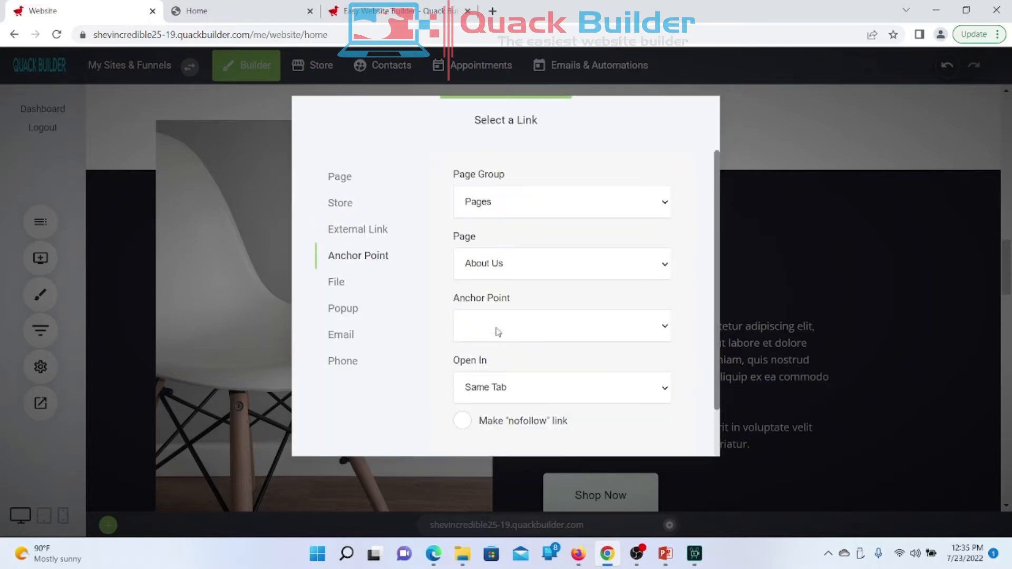
{"action": "left_click", "coordinate": [497, 331]}
{"action": "left_click", "coordinate": [497, 331]}
{"action": "scroll", "coordinate": [498, 331], "scroll_direction": "down", "scroll_amount": 1}
{"action": "left_click", "coordinate": [498, 331]}
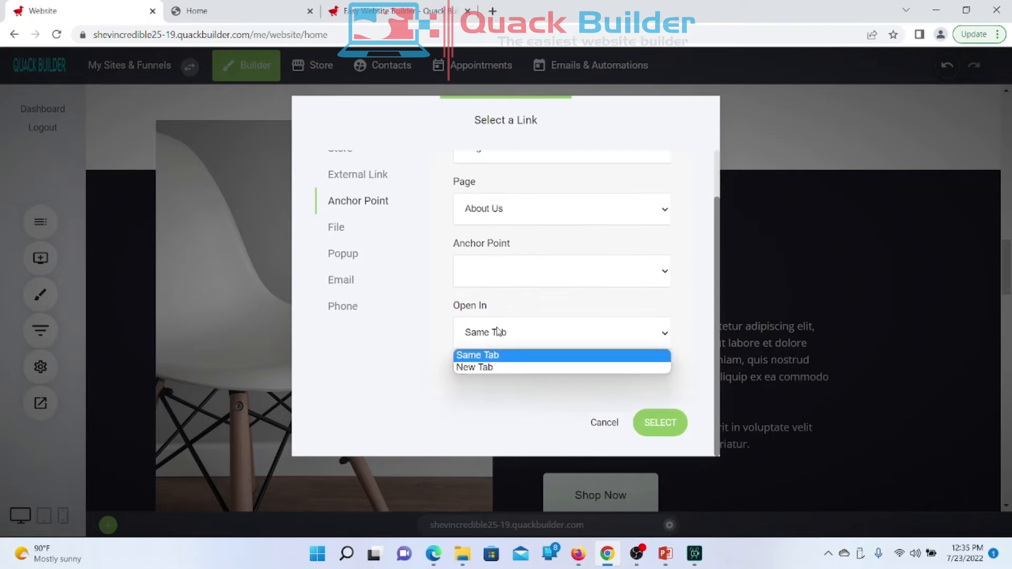
{"action": "left_click", "coordinate": [415, 382]}
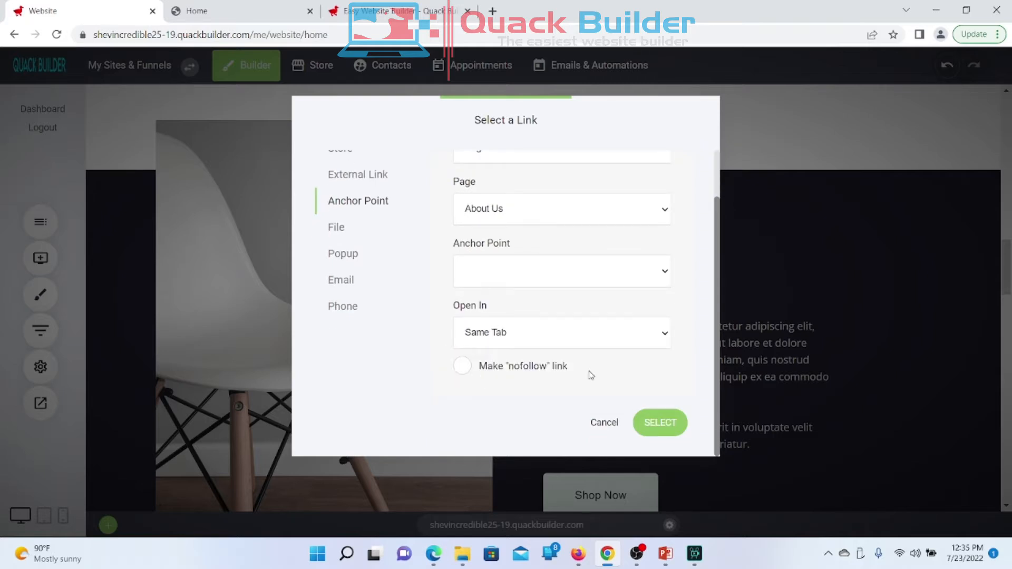
{"action": "scroll", "coordinate": [592, 374], "scroll_direction": "up", "scroll_amount": 1}
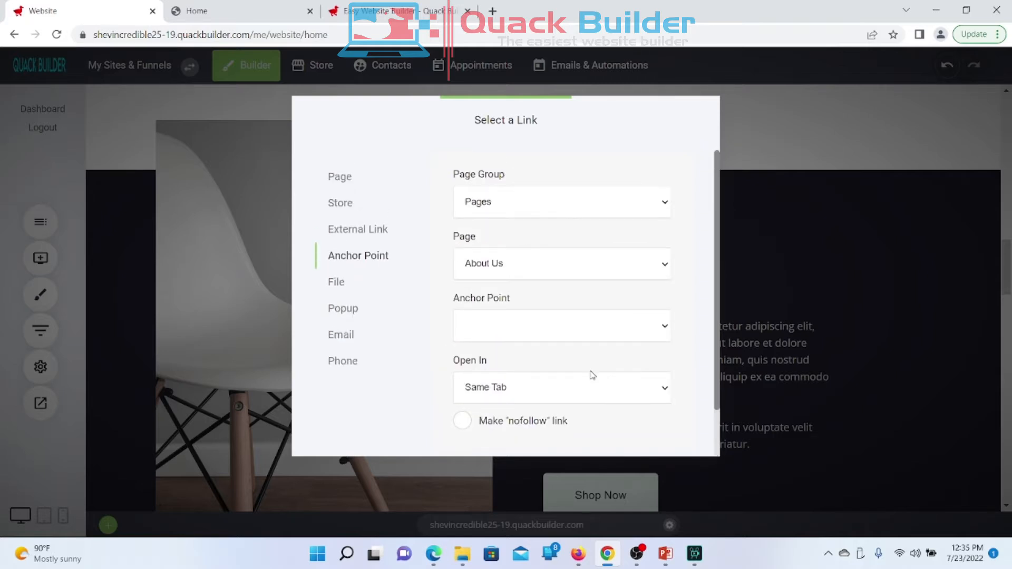
Step: Reselect Pages and About Us, retry the anchor link, and dismiss the repeated warning
{"action": "left_click", "coordinate": [503, 204]}
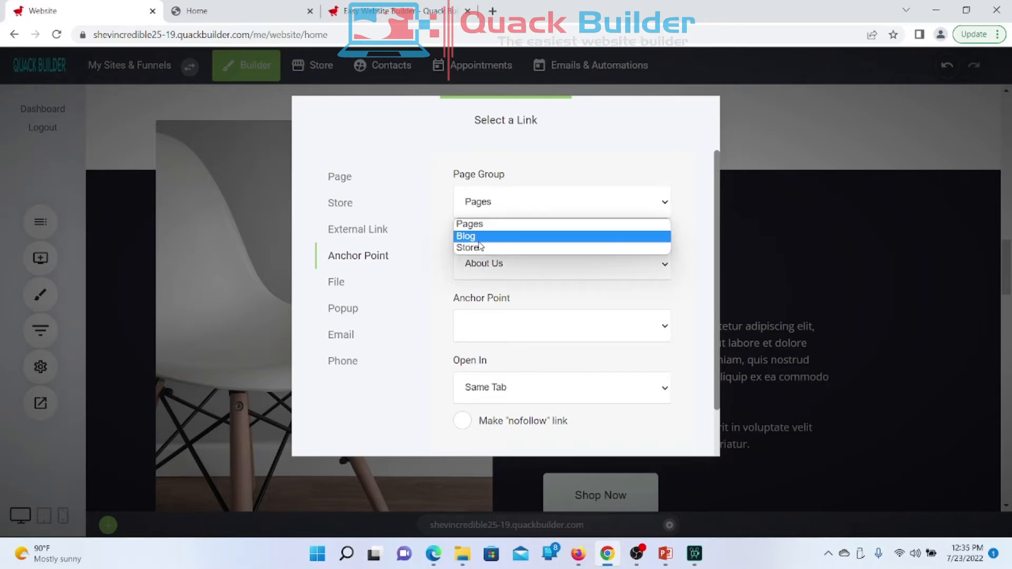
{"action": "left_click", "coordinate": [532, 176]}
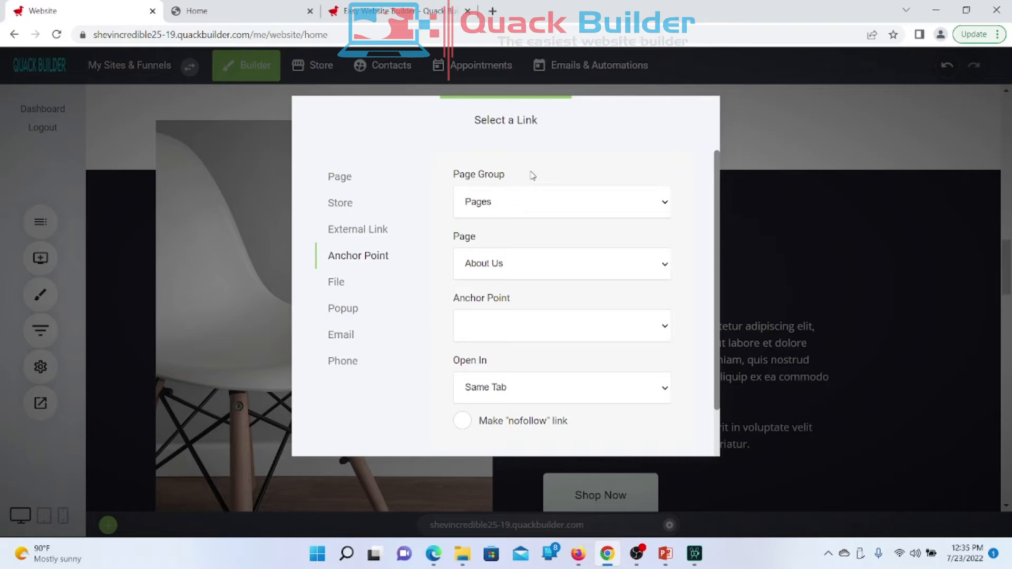
{"action": "left_click", "coordinate": [523, 264]}
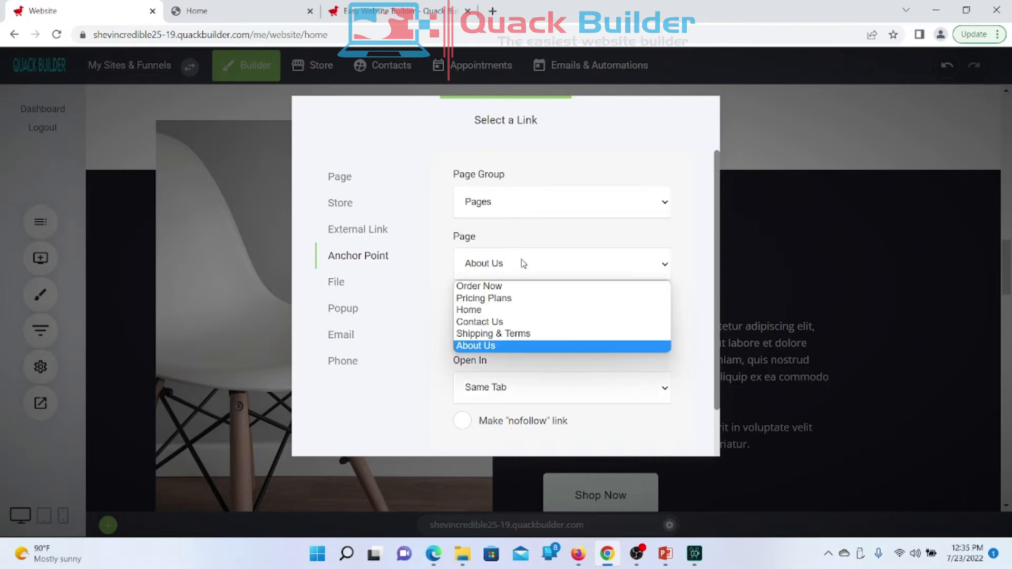
{"action": "left_click", "coordinate": [494, 346]}
{"action": "scroll", "coordinate": [493, 351], "scroll_direction": "down", "scroll_amount": 2}
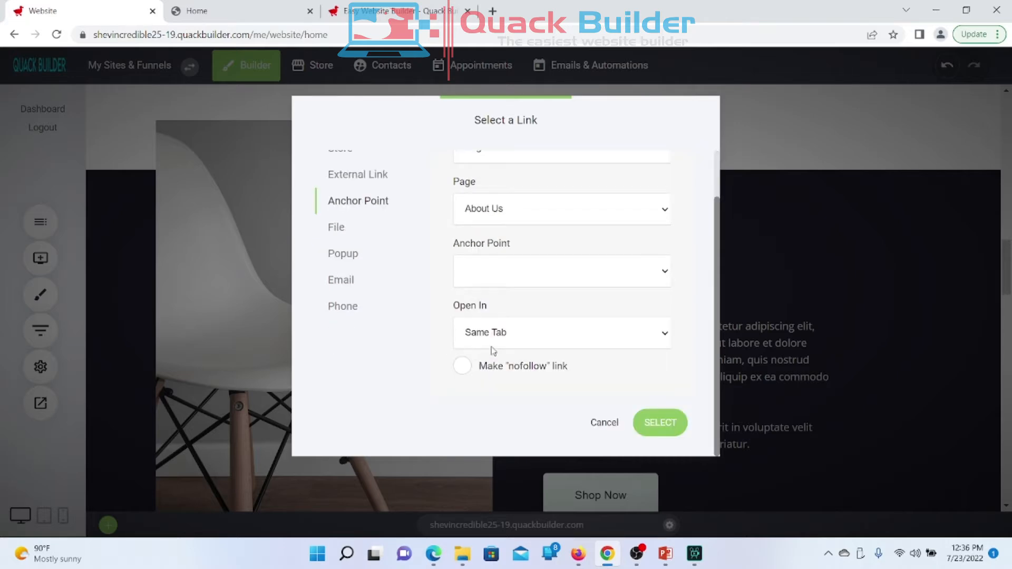
{"action": "left_click", "coordinate": [488, 266]}
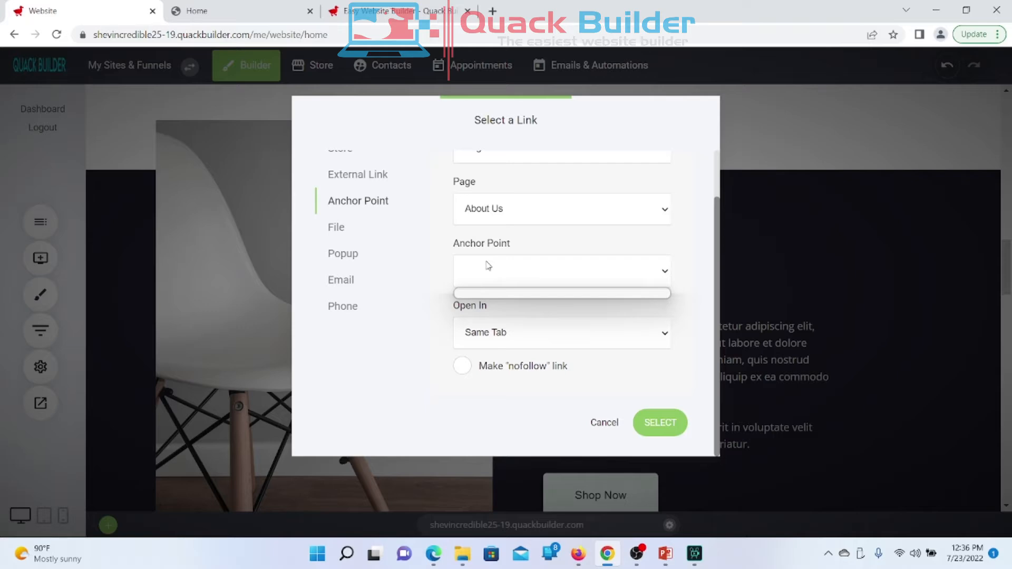
{"action": "left_click", "coordinate": [488, 265]}
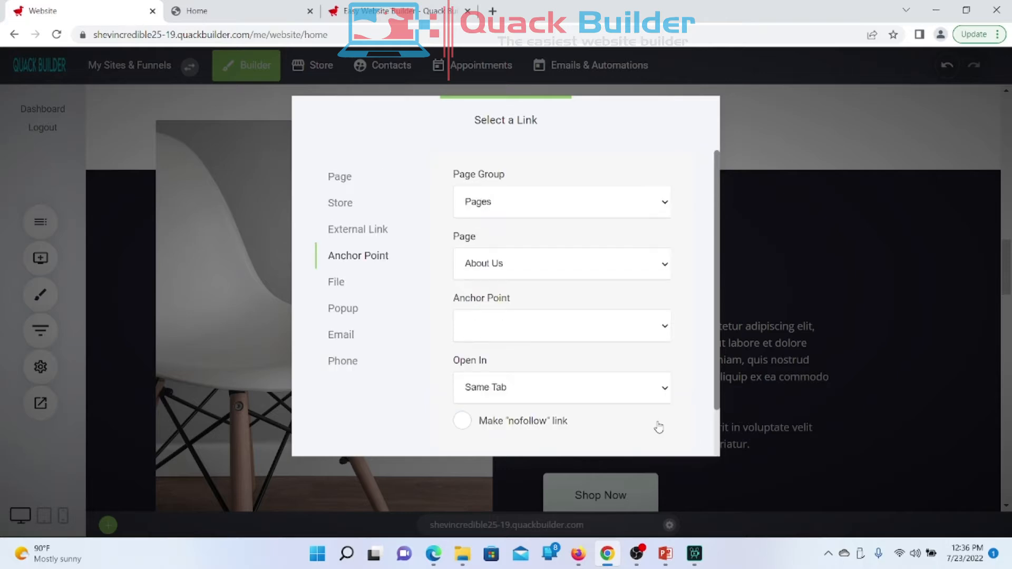
{"action": "left_click", "coordinate": [659, 424]}
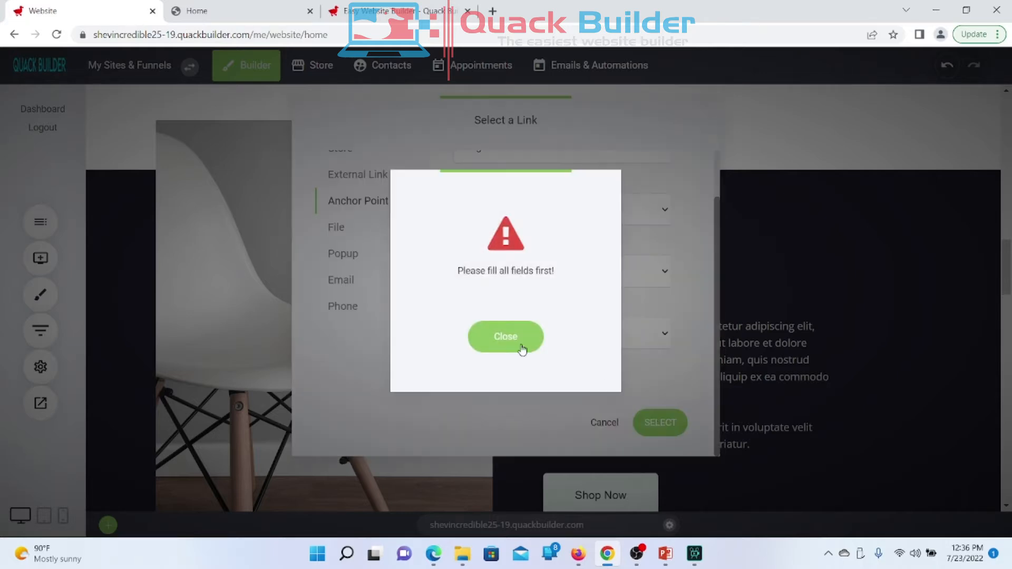
{"action": "left_click", "coordinate": [517, 345]}
Step: Open the live About Us page and copy its web address
{"action": "mouse_move", "coordinate": [204, 12]}
{"action": "left_mouse_down"}
{"action": "mouse_move", "coordinate": [287, 73]}
{"action": "mouse_move", "coordinate": [248, 197]}
{"action": "mouse_move", "coordinate": [211, 3]}
{"action": "left_mouse_up"}
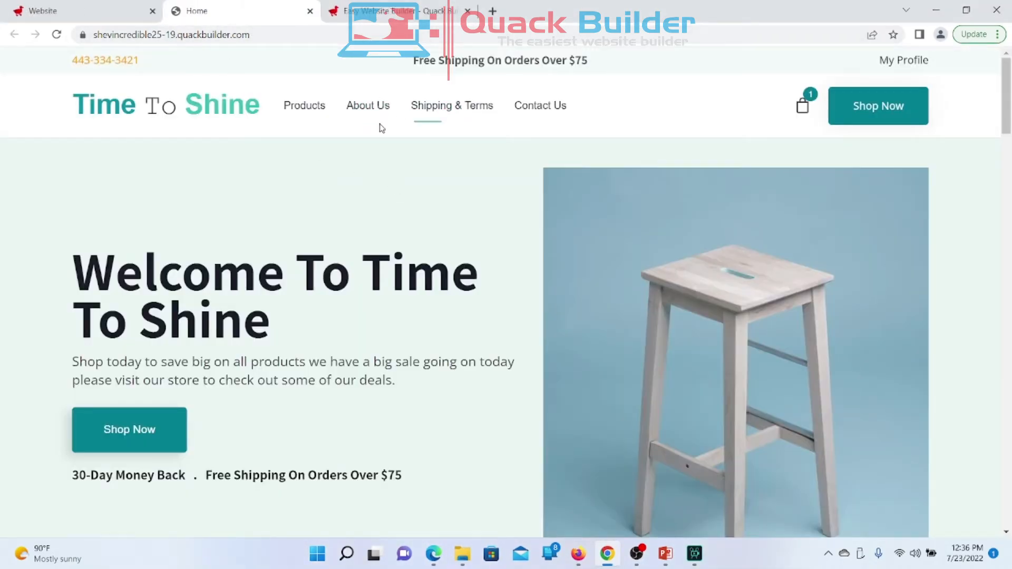
{"action": "left_click", "coordinate": [358, 115]}
{"action": "left_click", "coordinate": [180, 34]}
{"action": "key", "text": "super+c"}
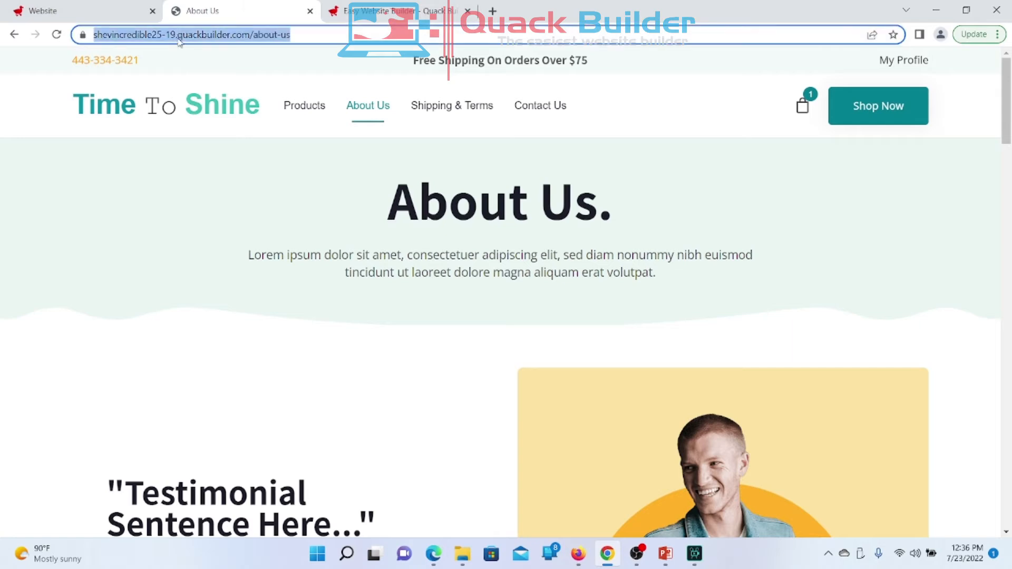
{"action": "right_click", "coordinate": [178, 37]}
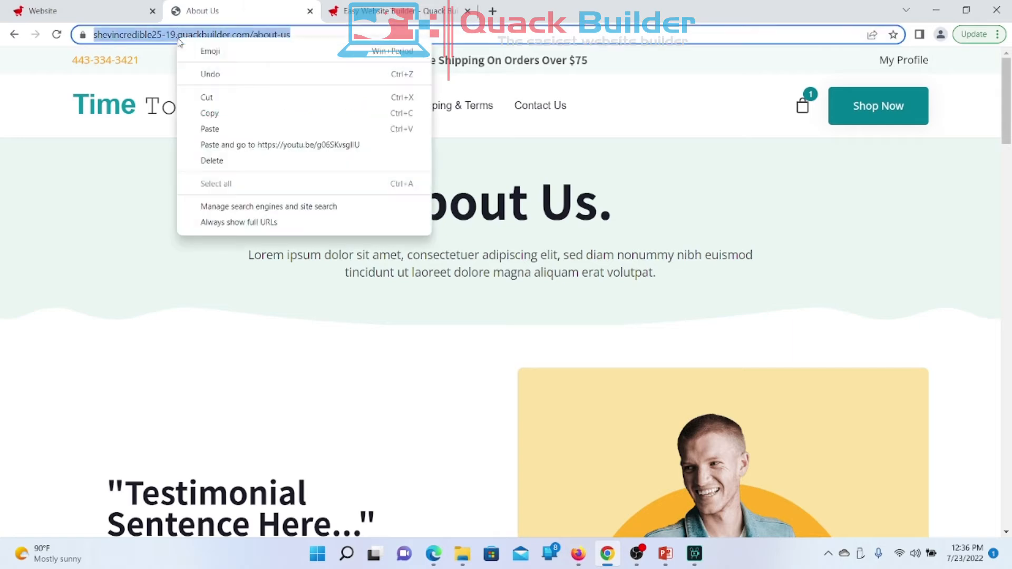
{"action": "left_click", "coordinate": [219, 114]}
{"action": "left_click", "coordinate": [84, 11]}
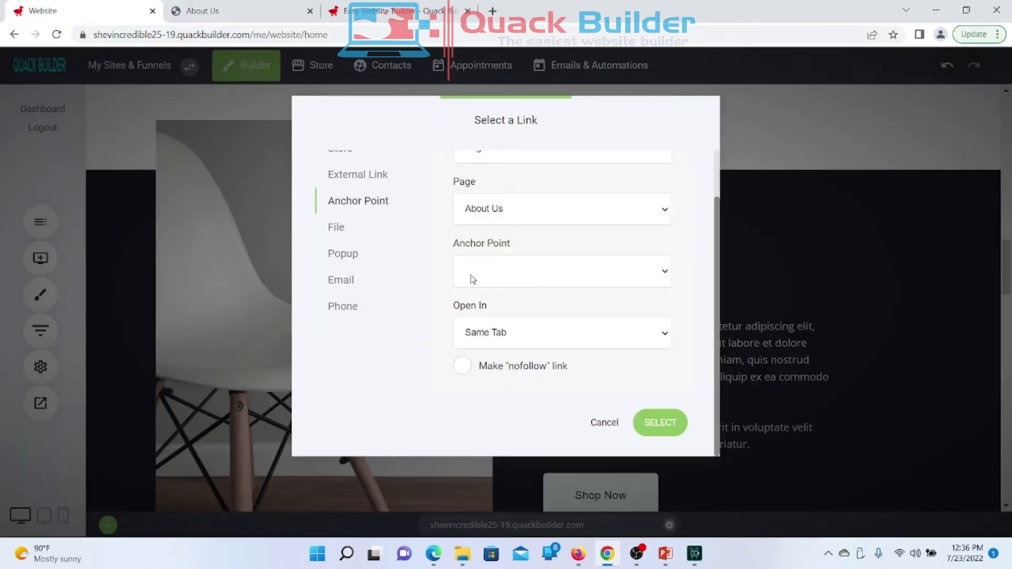
Step: Paste the About Us page address as the heading's External Link, apply it, and save the site
{"action": "scroll", "coordinate": [400, 255], "scroll_direction": "up", "scroll_amount": 2}
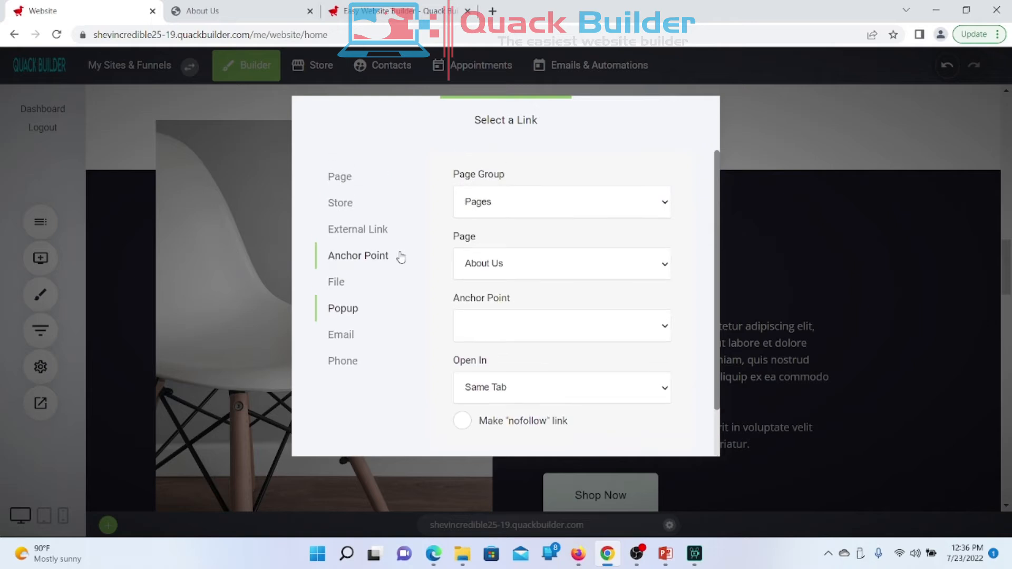
{"action": "left_click", "coordinate": [363, 237]}
{"action": "right_click", "coordinate": [523, 269]}
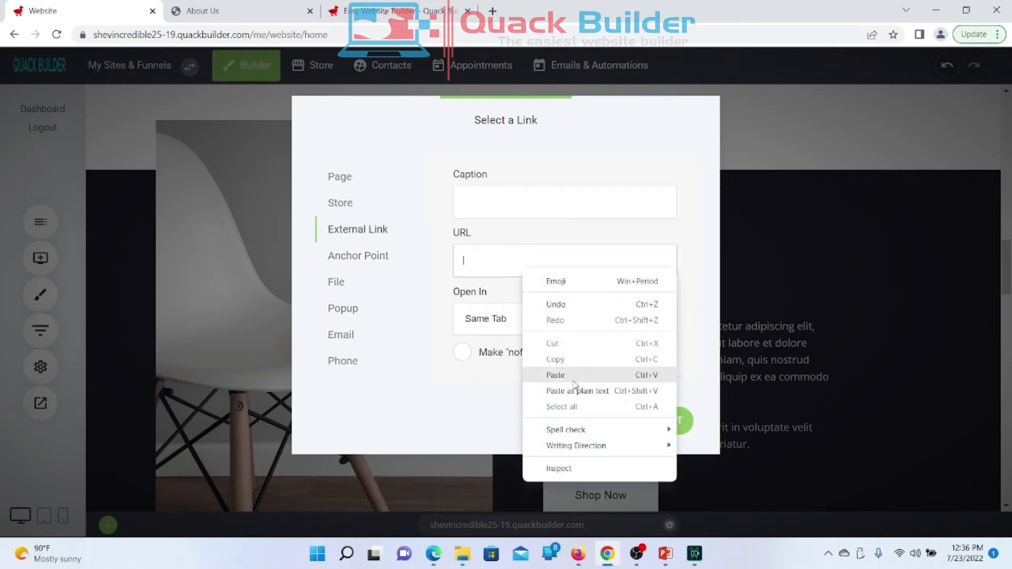
{"action": "left_click", "coordinate": [556, 375]}
{"action": "left_click", "coordinate": [653, 413]}
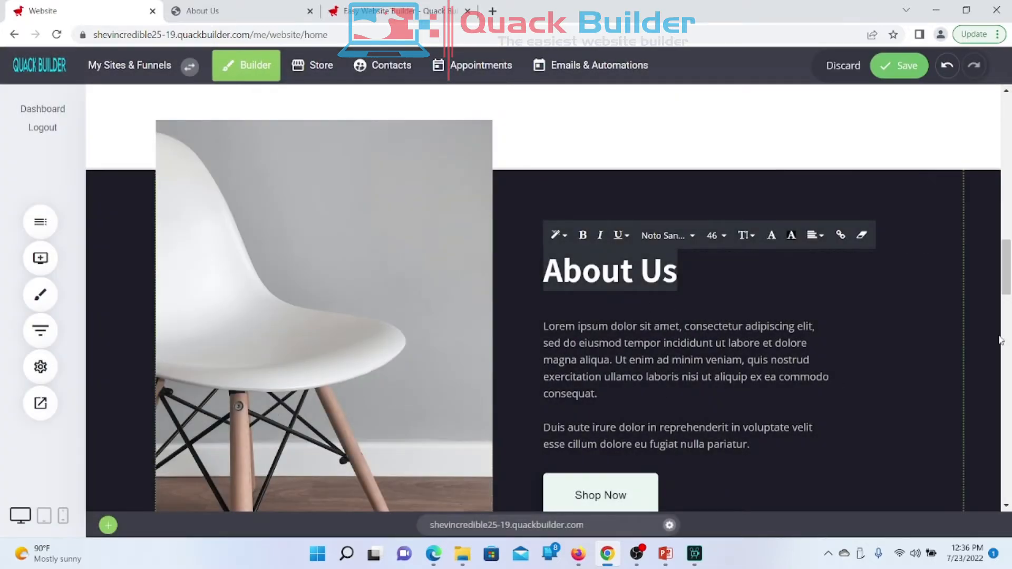
{"action": "left_click", "coordinate": [988, 351]}
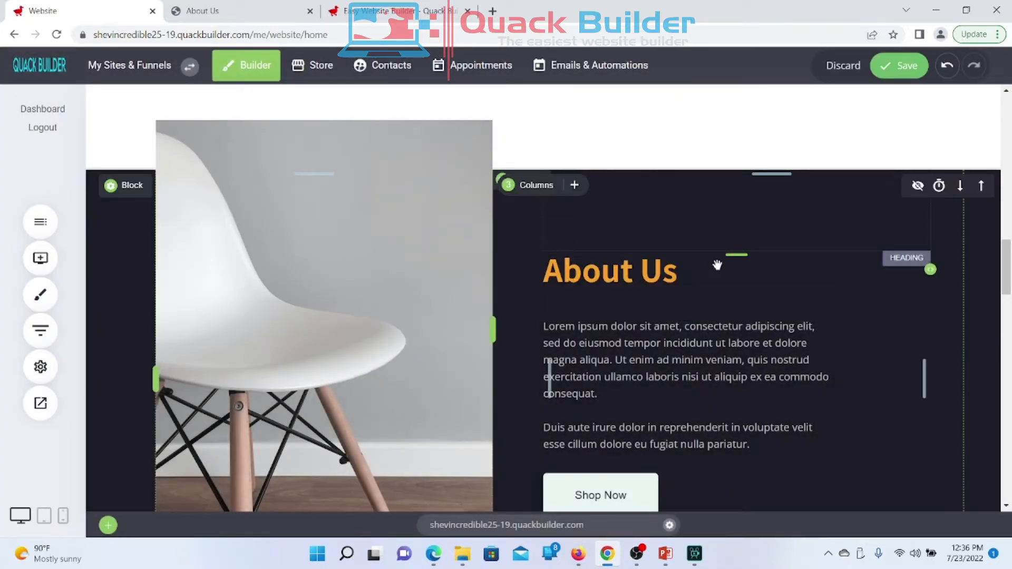
{"action": "left_click", "coordinate": [901, 66]}
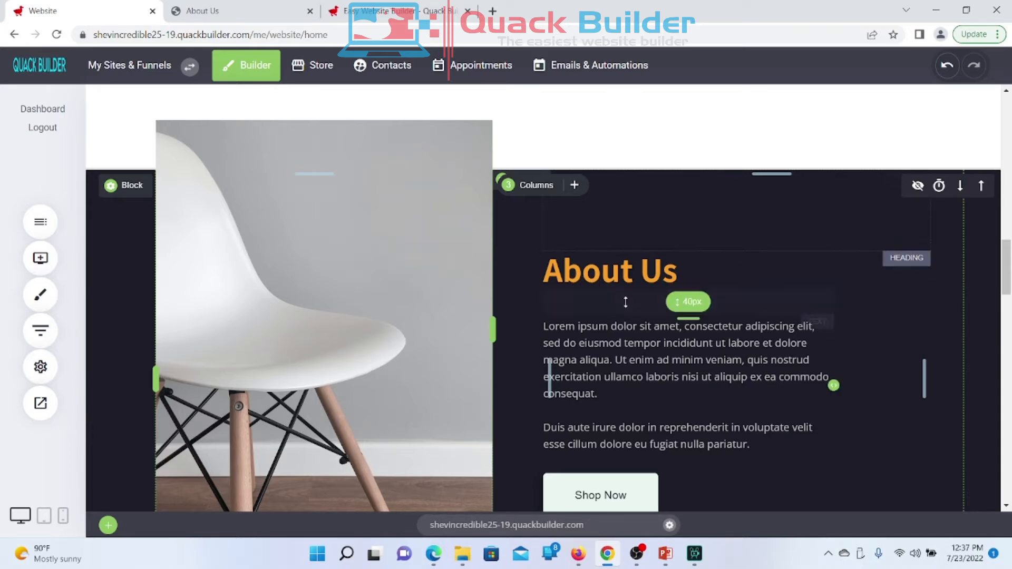
Step: Open the live Time To Shine site in a new tab from the preview and scroll its homepage
{"action": "left_click", "coordinate": [33, 400]}
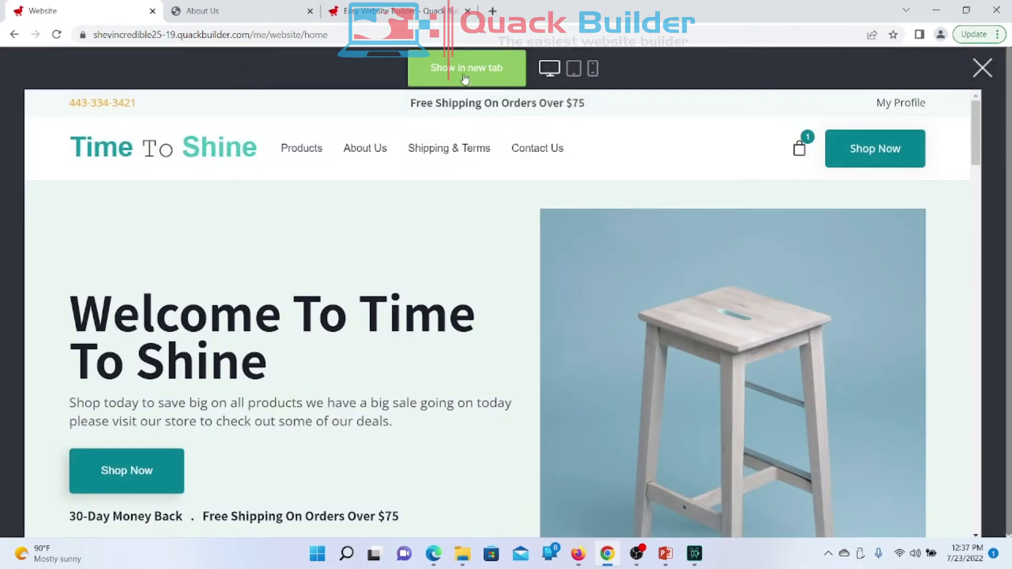
{"action": "left_click", "coordinate": [464, 78]}
{"action": "scroll", "coordinate": [332, 303], "scroll_direction": "down", "scroll_amount": 20}
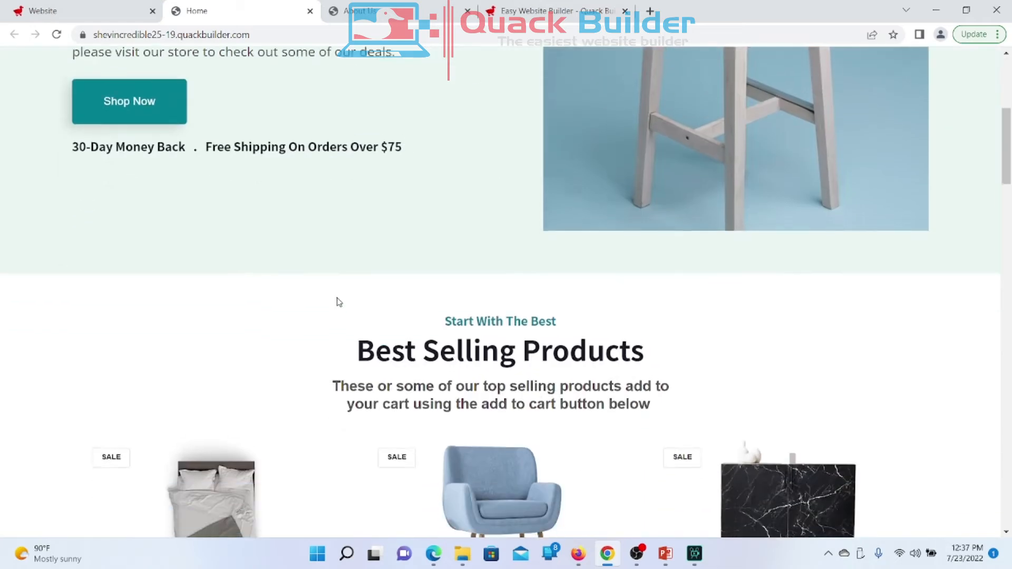
{"action": "scroll", "coordinate": [338, 301], "scroll_direction": "up", "scroll_amount": 3}
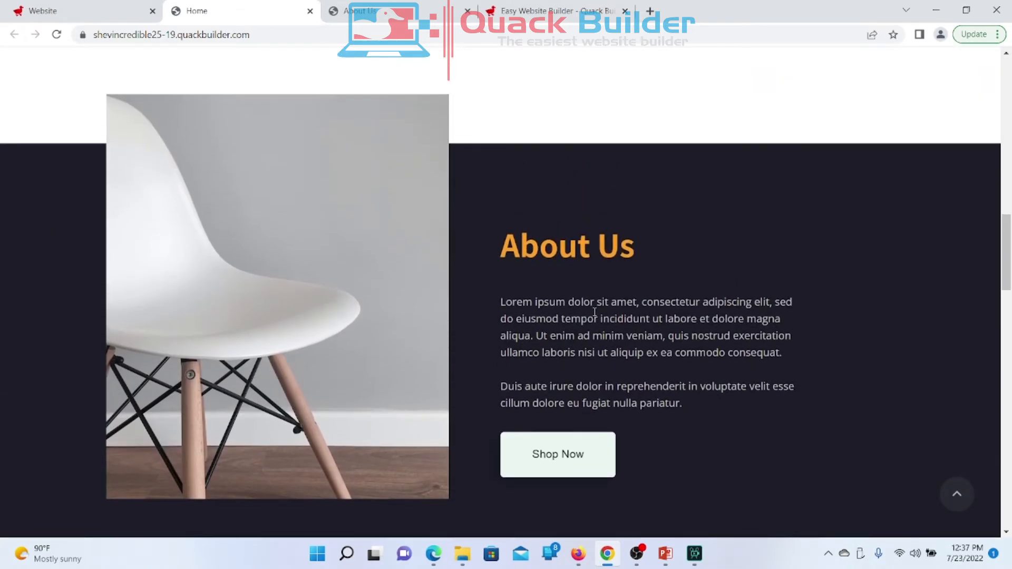
Step: Visit the live site's About Us page and scroll through it
{"action": "left_click", "coordinate": [553, 262]}
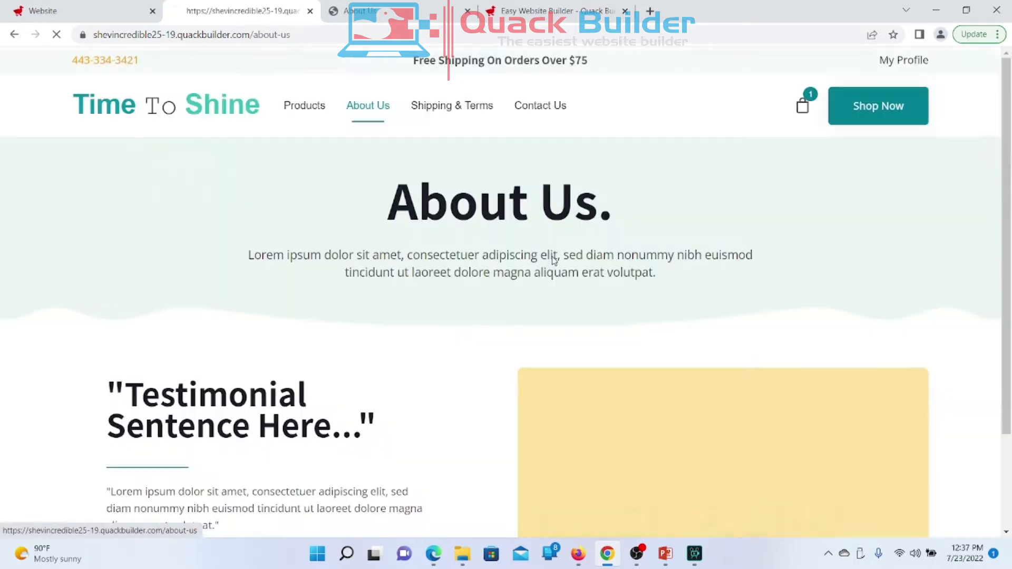
{"action": "scroll", "coordinate": [553, 262], "scroll_direction": "down", "scroll_amount": 5}
{"action": "scroll", "coordinate": [553, 262], "scroll_direction": "down", "scroll_amount": 15}
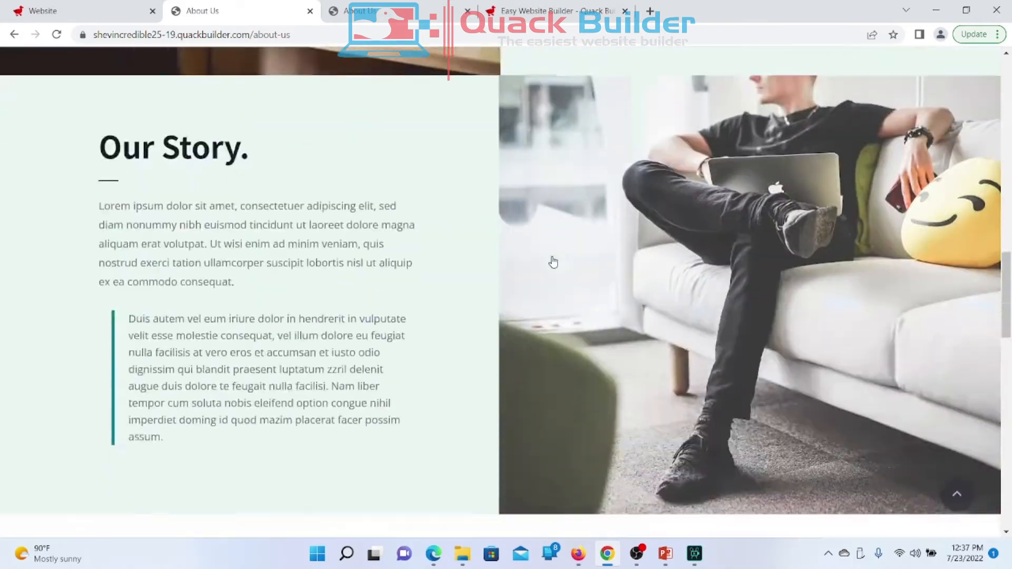
{"action": "scroll", "coordinate": [553, 261], "scroll_direction": "up", "scroll_amount": 5}
{"action": "scroll", "coordinate": [553, 262], "scroll_direction": "up", "scroll_amount": 10}
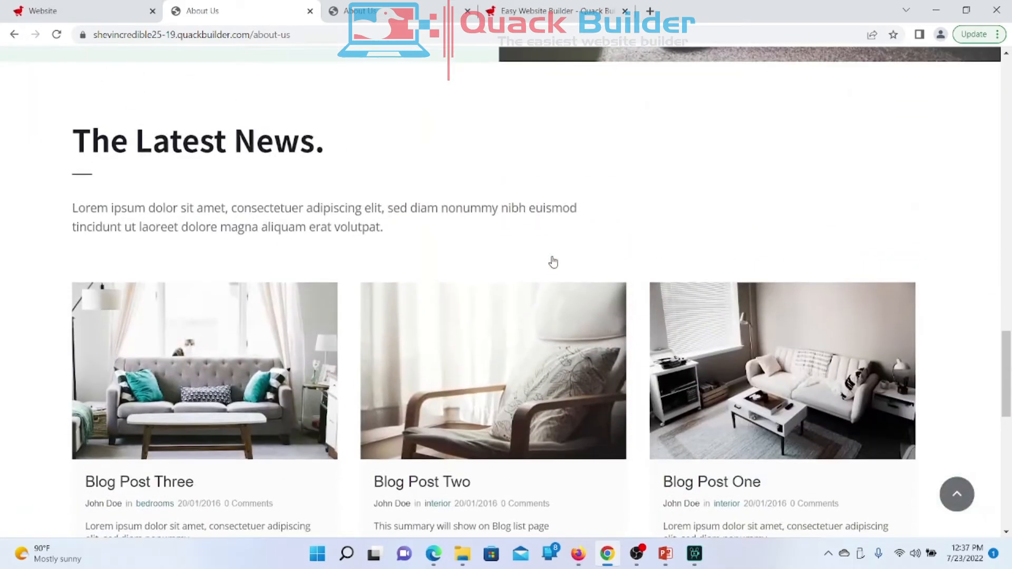
{"action": "scroll", "coordinate": [553, 262], "scroll_direction": "up", "scroll_amount": 10}
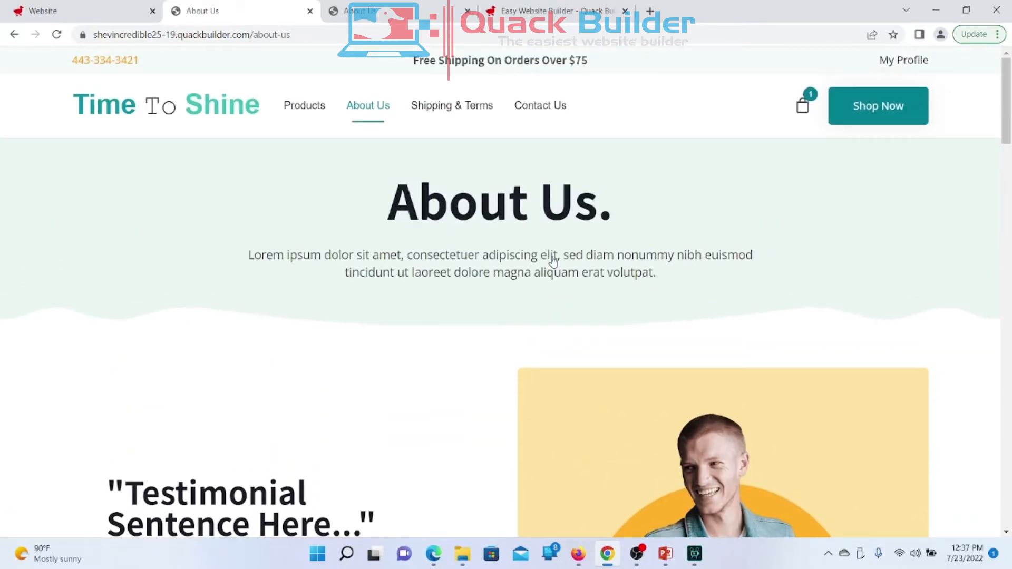
Step: Return to the live homepage via the logo, scroll through it, then go back to the editor
{"action": "left_click", "coordinate": [174, 110]}
{"action": "scroll", "coordinate": [410, 350], "scroll_direction": "down", "scroll_amount": 2}
{"action": "scroll", "coordinate": [409, 349], "scroll_direction": "down", "scroll_amount": 10}
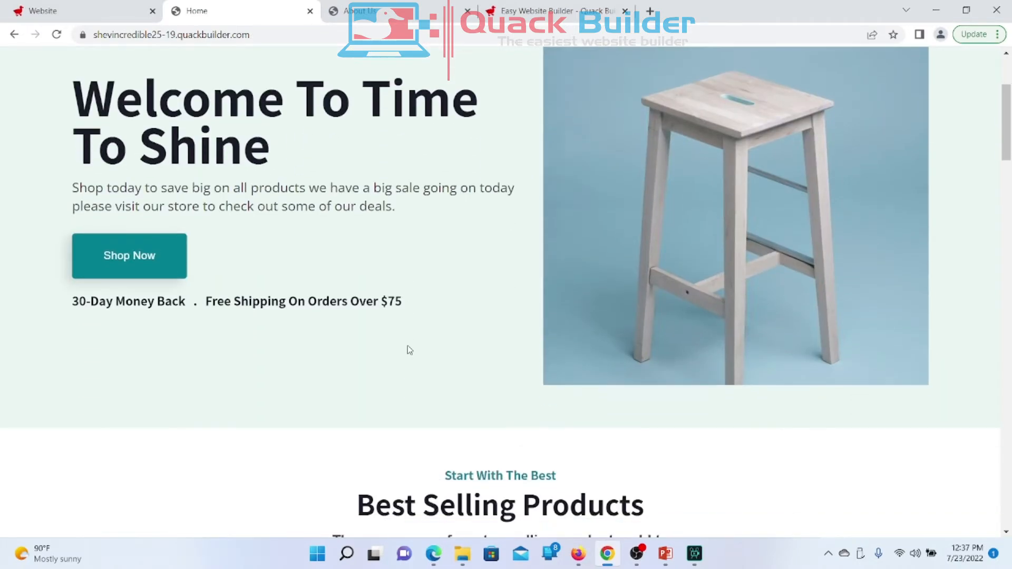
{"action": "scroll", "coordinate": [409, 349], "scroll_direction": "down", "scroll_amount": 8}
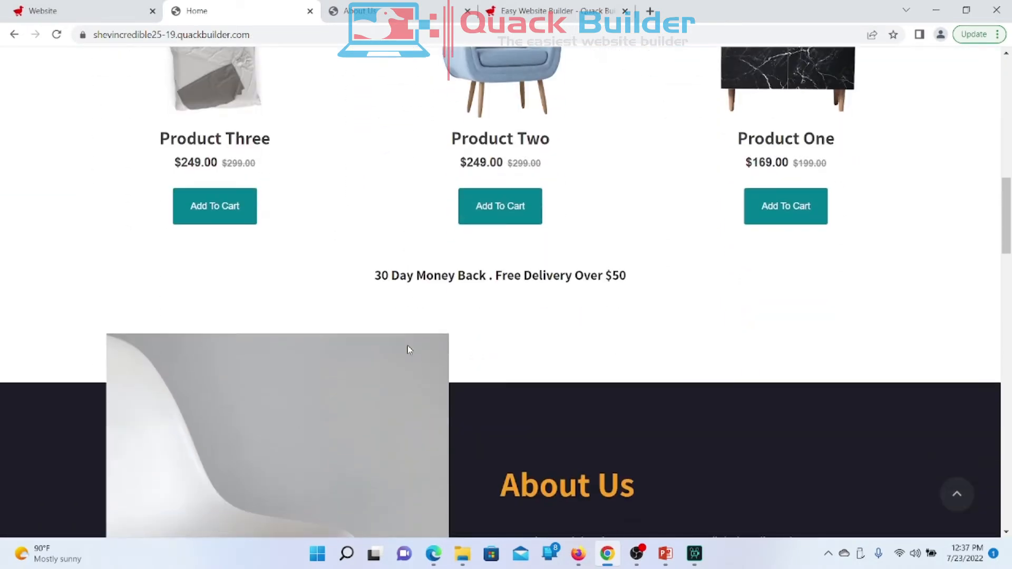
{"action": "scroll", "coordinate": [407, 348], "scroll_direction": "up", "scroll_amount": 3}
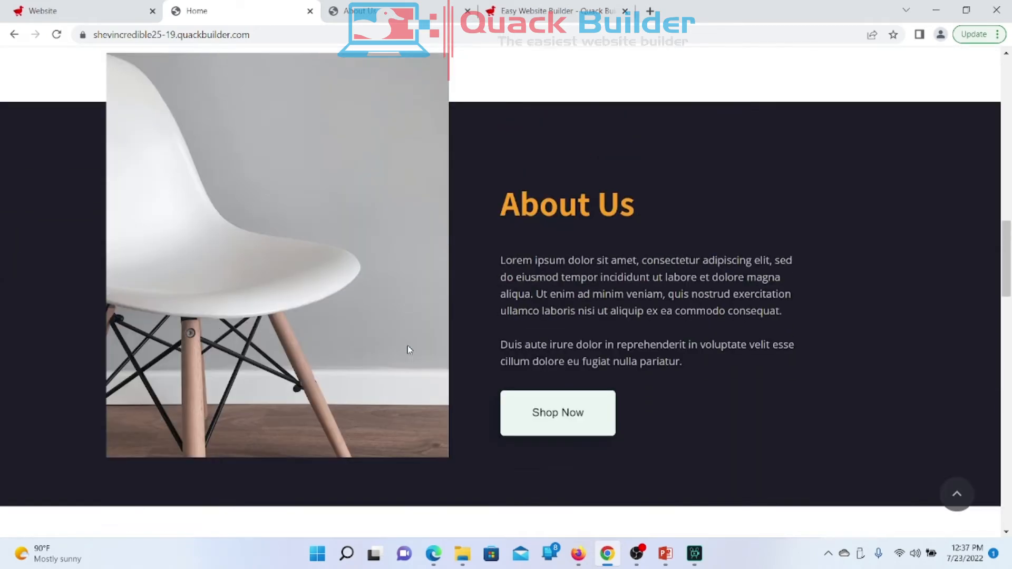
{"action": "scroll", "coordinate": [406, 348], "scroll_direction": "down", "scroll_amount": 1}
{"action": "scroll", "coordinate": [410, 349], "scroll_direction": "down", "scroll_amount": 1}
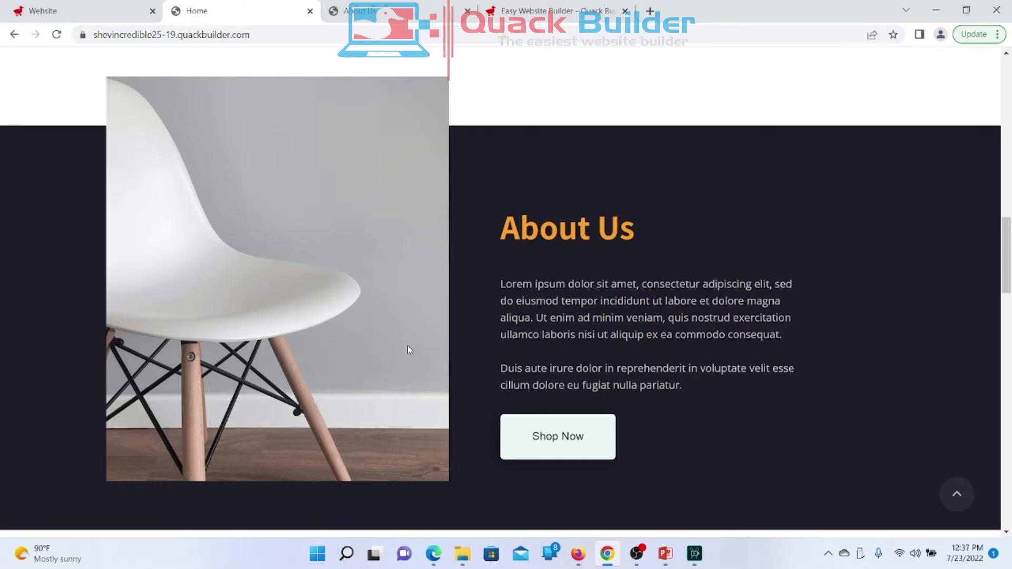
{"action": "scroll", "coordinate": [410, 350], "scroll_direction": "down", "scroll_amount": 2}
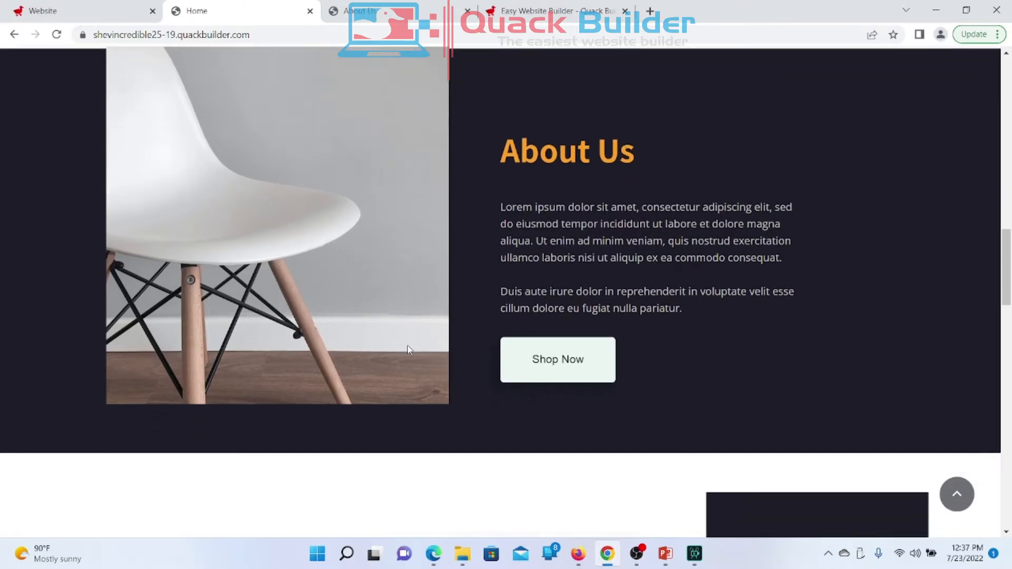
{"action": "scroll", "coordinate": [409, 349], "scroll_direction": "up", "scroll_amount": 3}
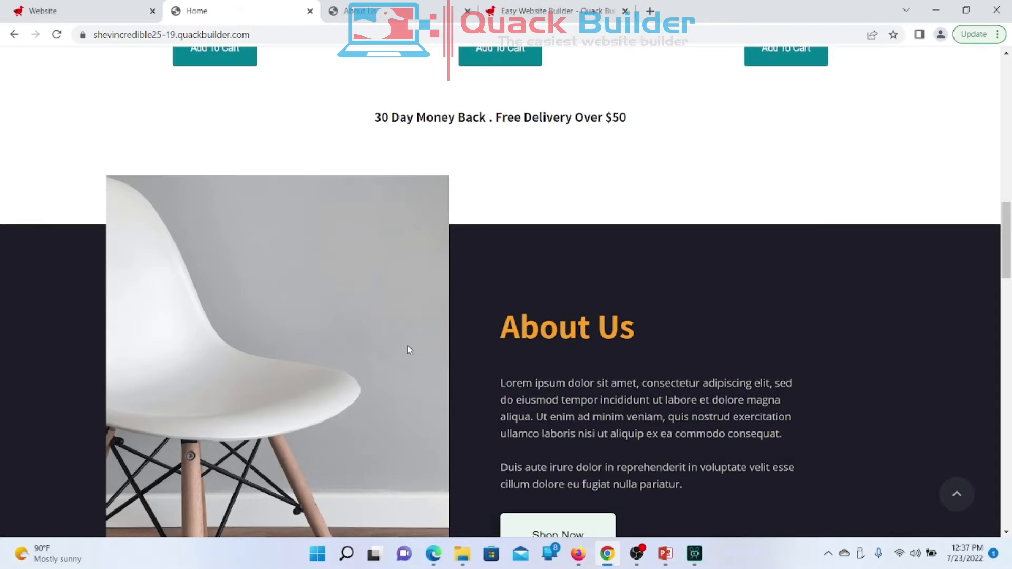
{"action": "scroll", "coordinate": [408, 349], "scroll_direction": "up", "scroll_amount": 1}
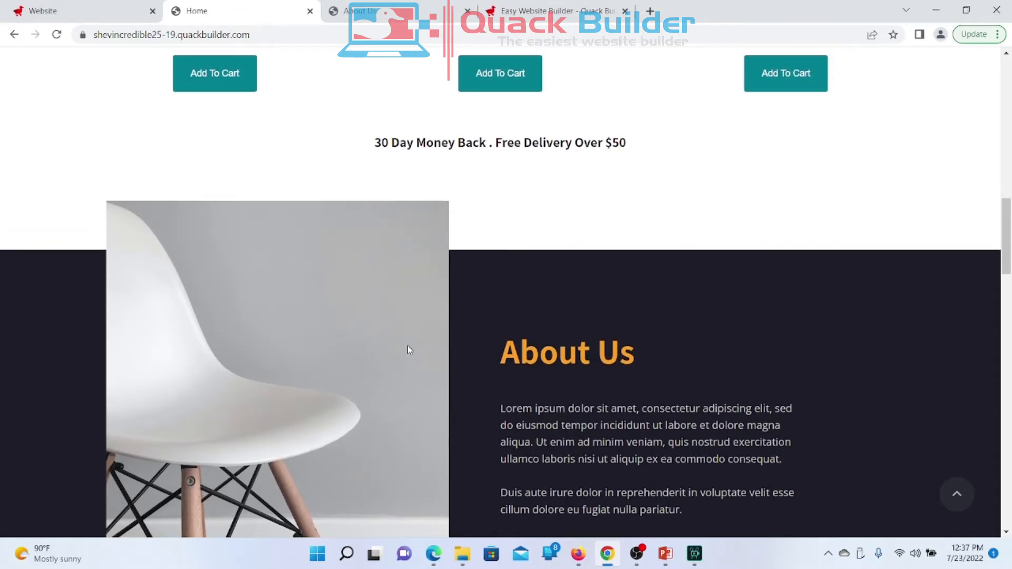
{"action": "scroll", "coordinate": [407, 346], "scroll_direction": "up", "scroll_amount": 15}
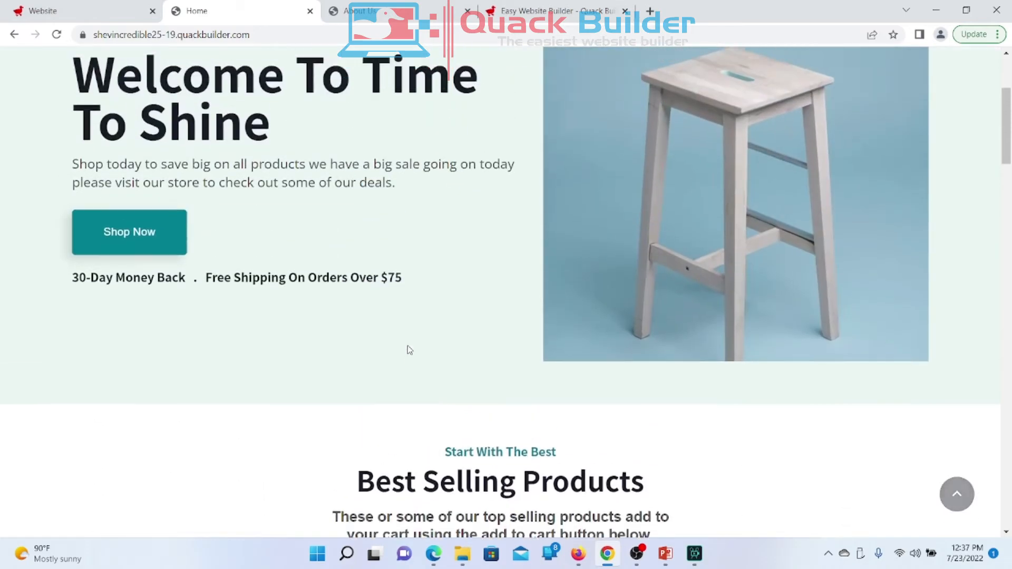
{"action": "scroll", "coordinate": [408, 350], "scroll_direction": "down", "scroll_amount": 15}
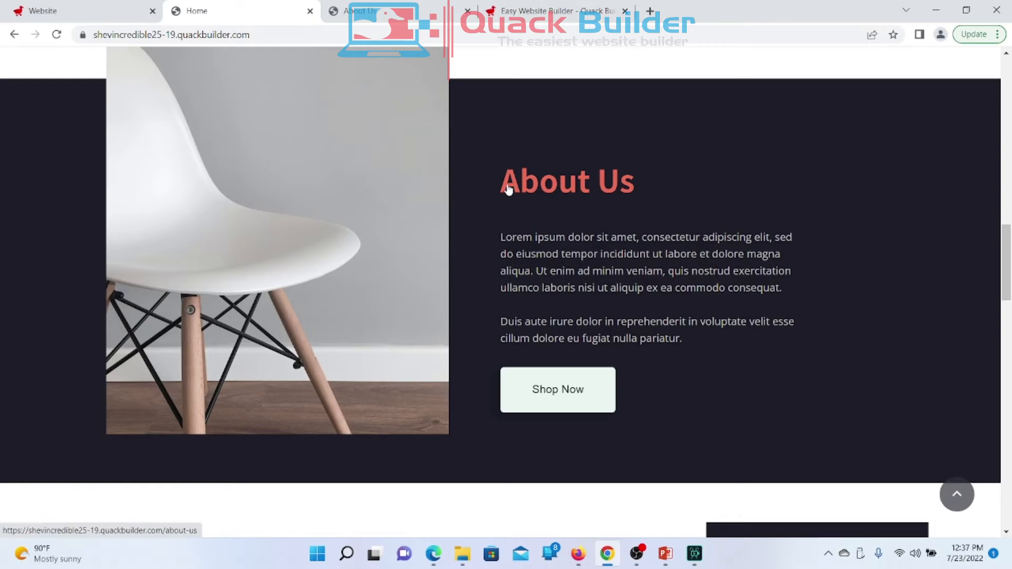
{"action": "left_click", "coordinate": [80, 11]}
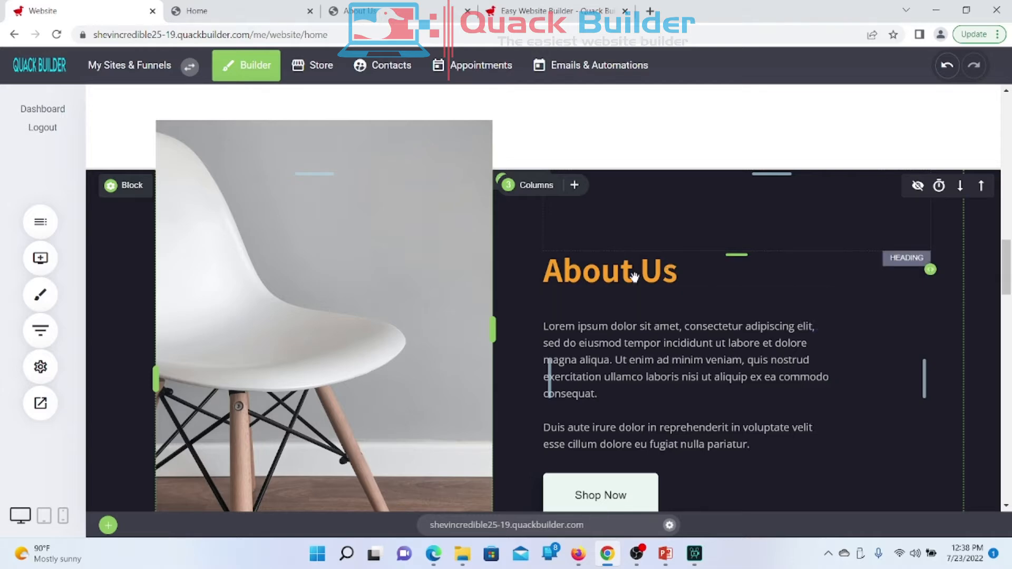
Step: In Global Styling's Color Palette, set Primary Color to light red EB6B56 and confirm
{"action": "left_click", "coordinate": [42, 300]}
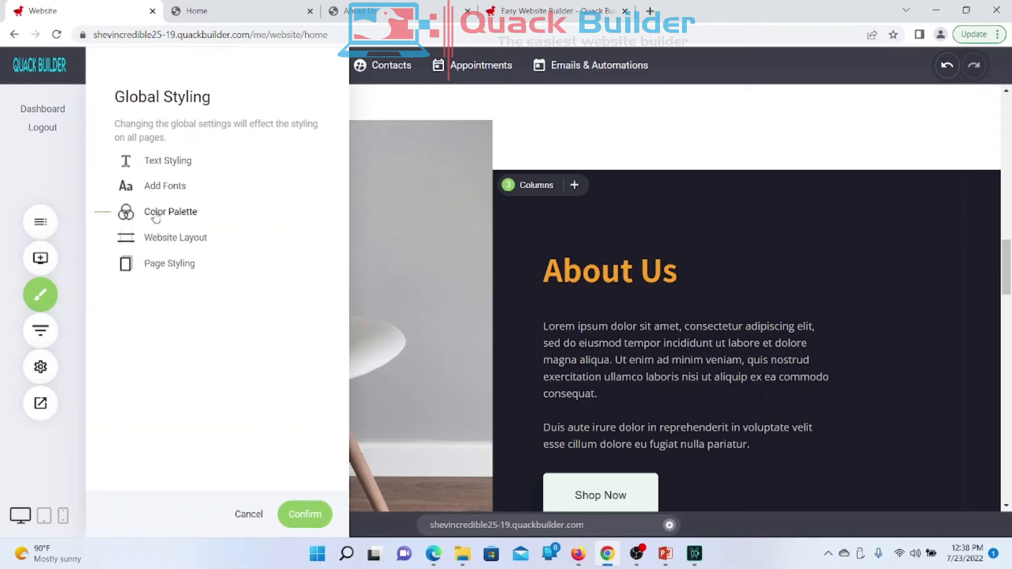
{"action": "left_click", "coordinate": [156, 216]}
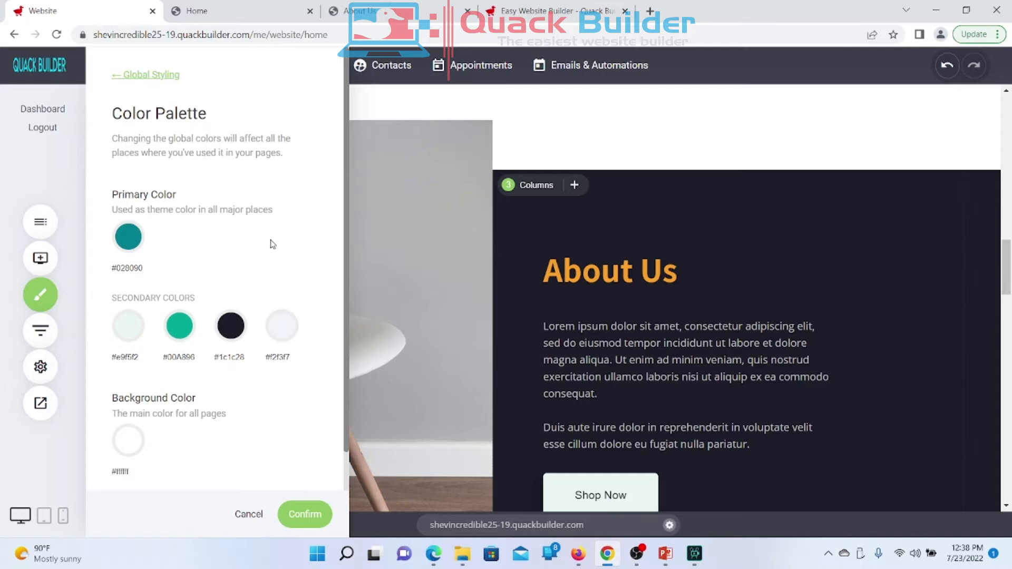
{"action": "scroll", "coordinate": [273, 245], "scroll_direction": "down", "scroll_amount": 2}
{"action": "scroll", "coordinate": [273, 246], "scroll_direction": "up", "scroll_amount": 2}
{"action": "left_click", "coordinate": [129, 240]}
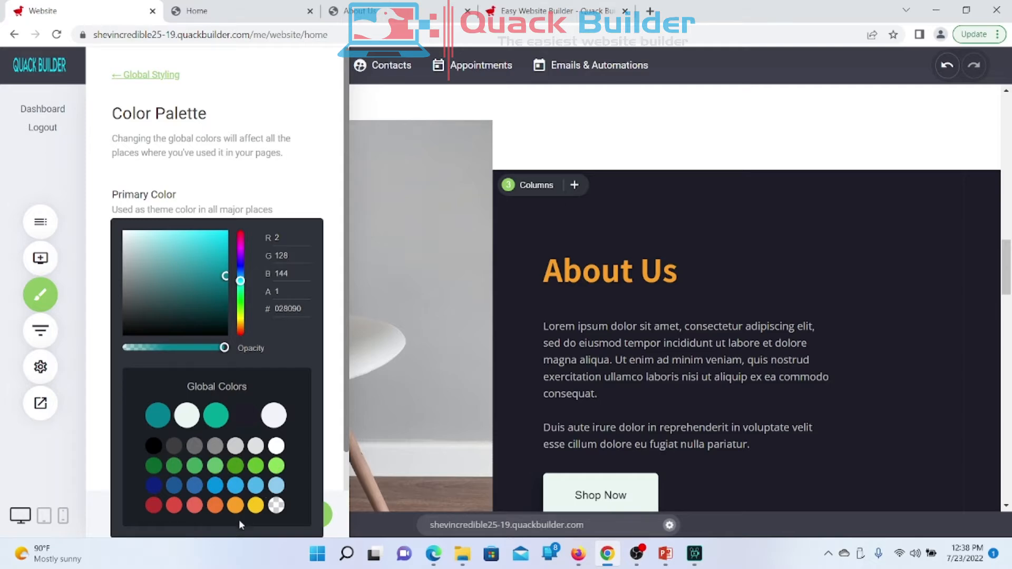
{"action": "left_click", "coordinate": [215, 506]}
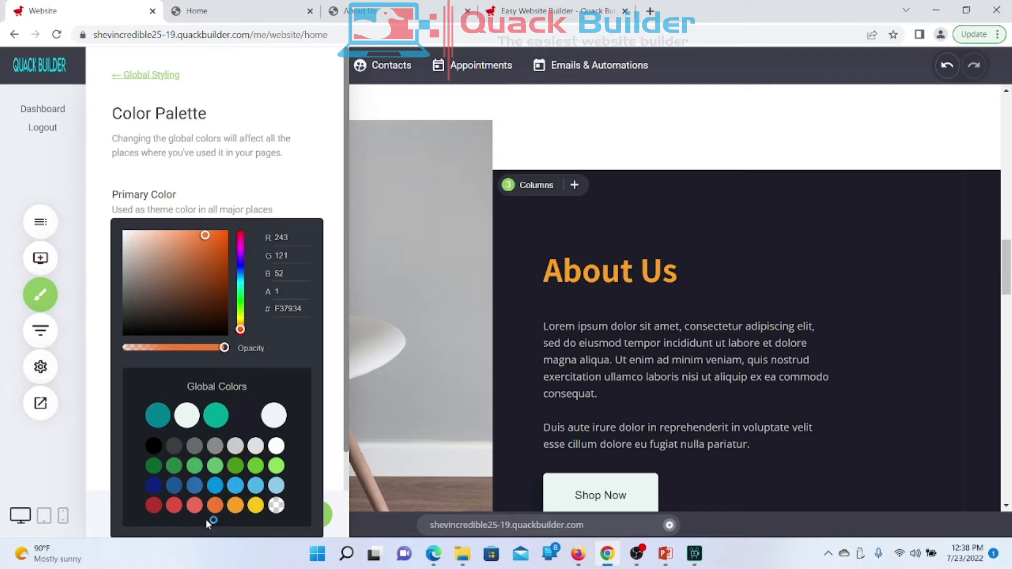
{"action": "left_click", "coordinate": [194, 506]}
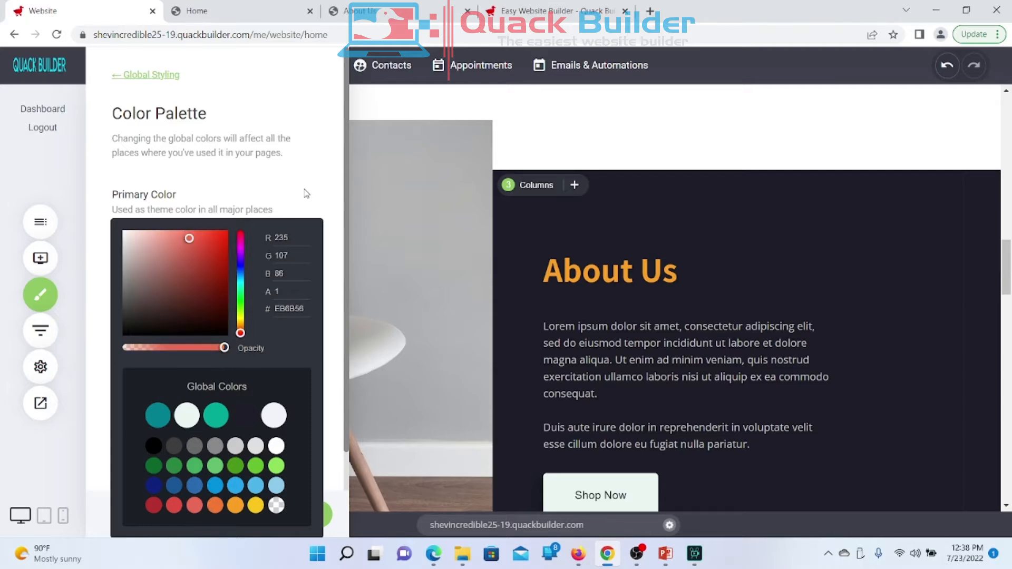
{"action": "left_click", "coordinate": [104, 318]}
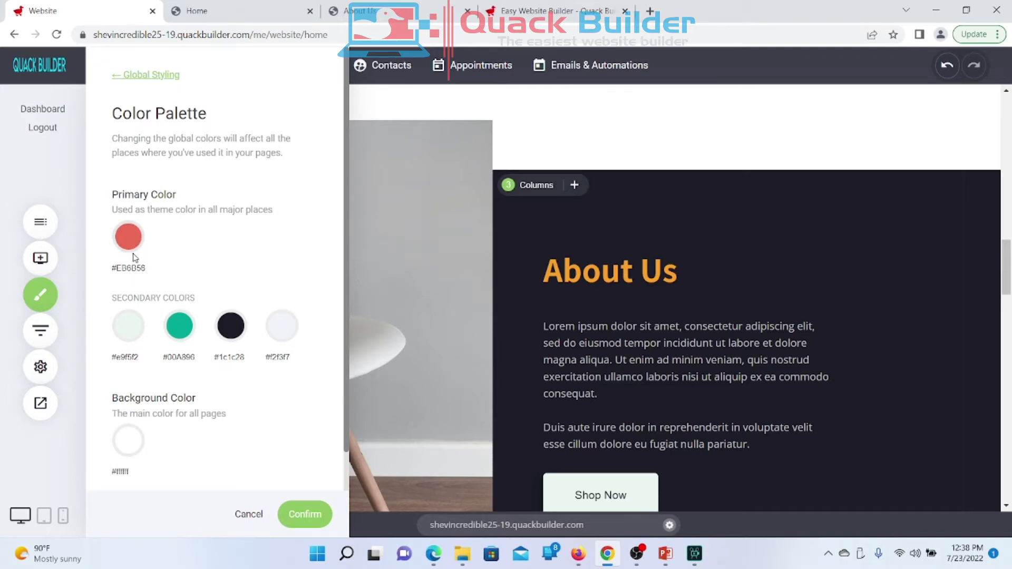
{"action": "left_click", "coordinate": [302, 512]}
{"action": "scroll", "coordinate": [395, 311], "scroll_direction": "up", "scroll_amount": 10}
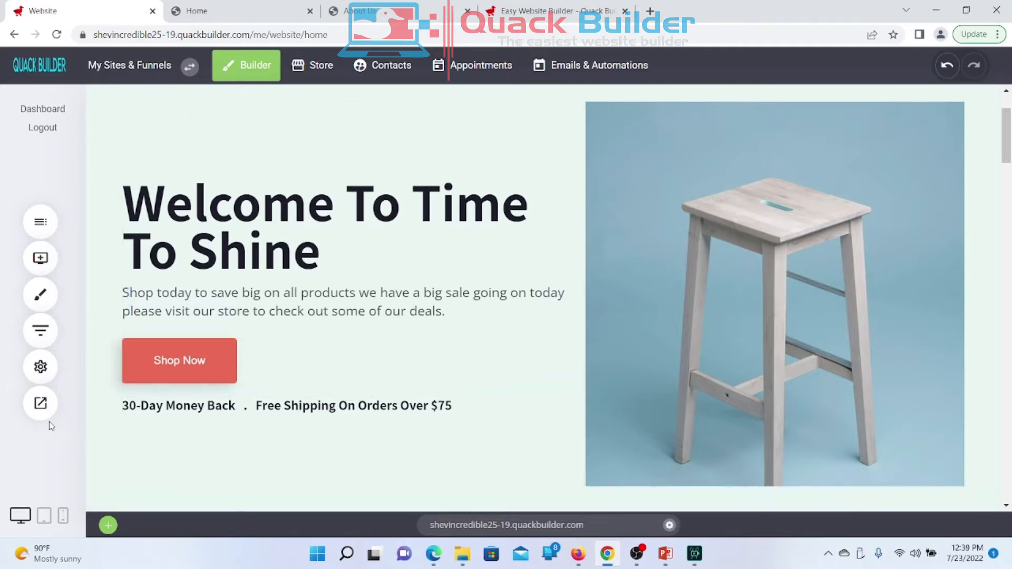
Step: Preview the site in a new tab and scroll the homepage to Best Selling Products and back to the hero
{"action": "left_click", "coordinate": [42, 401]}
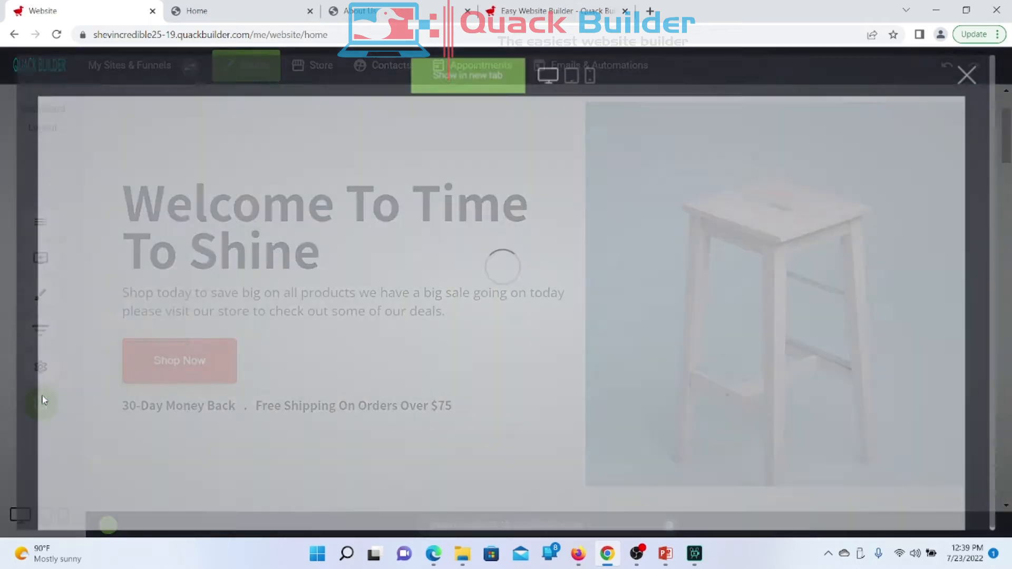
{"action": "left_click", "coordinate": [471, 69]}
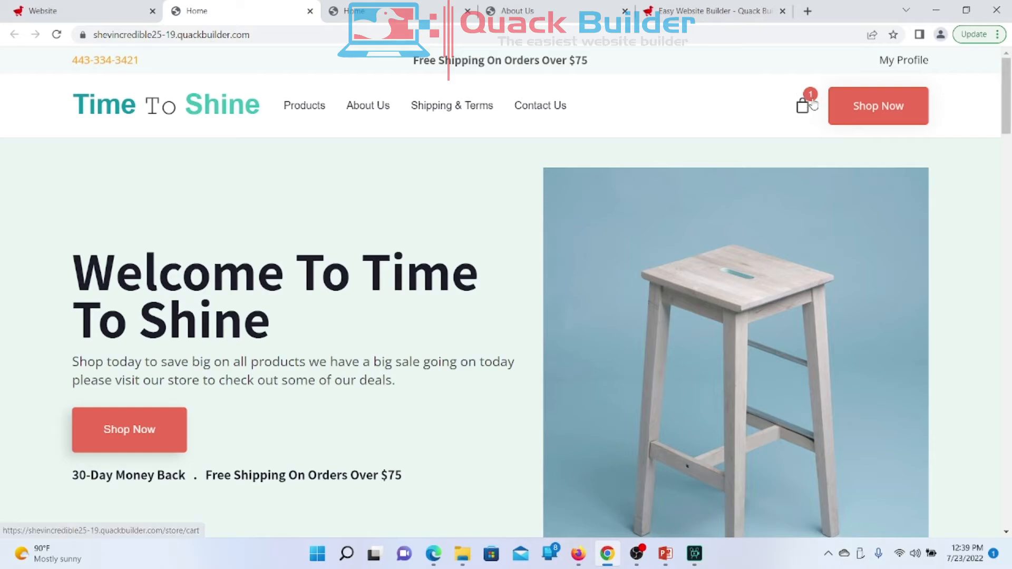
{"action": "scroll", "coordinate": [584, 195], "scroll_direction": "down", "scroll_amount": 15}
{"action": "scroll", "coordinate": [585, 197], "scroll_direction": "down", "scroll_amount": 20}
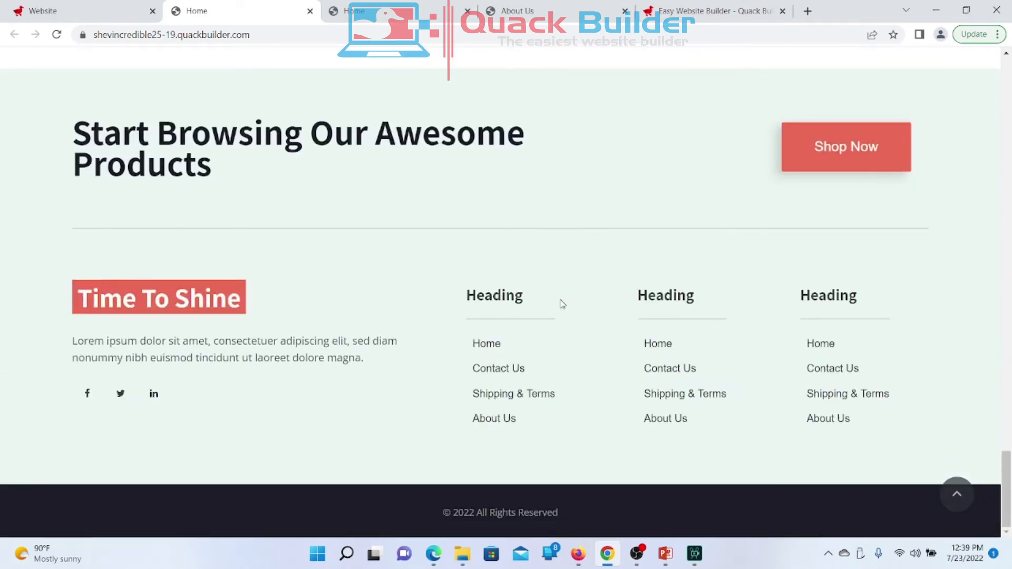
{"action": "scroll", "coordinate": [561, 302], "scroll_direction": "up", "scroll_amount": 3}
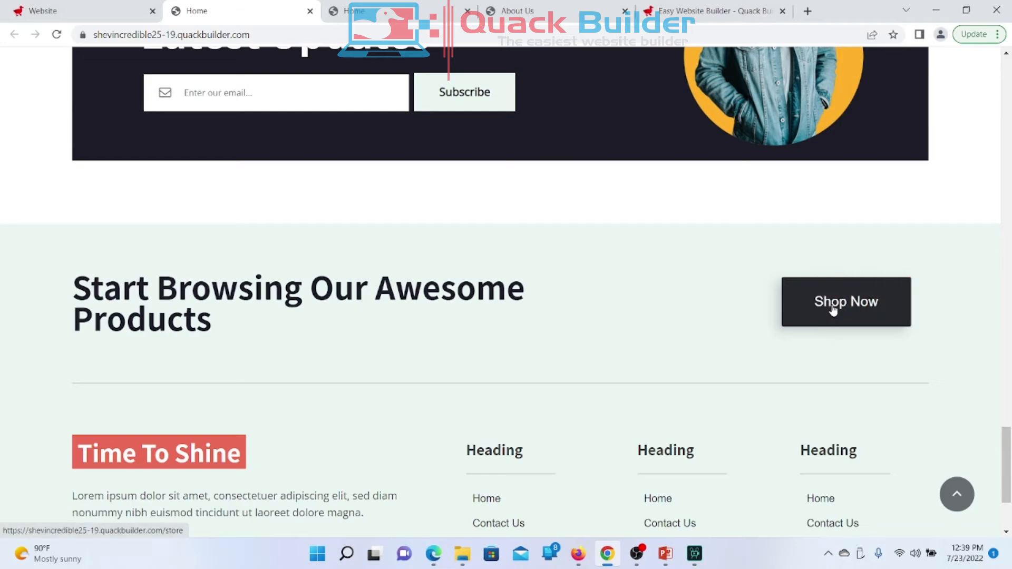
{"action": "scroll", "coordinate": [533, 319], "scroll_direction": "up", "scroll_amount": 20}
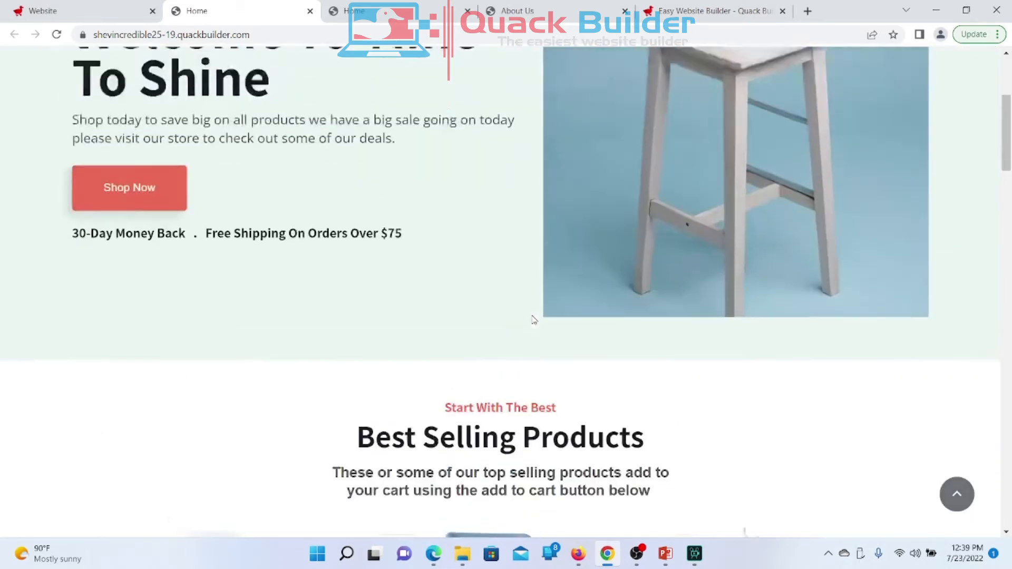
{"action": "scroll", "coordinate": [533, 319], "scroll_direction": "up", "scroll_amount": 4}
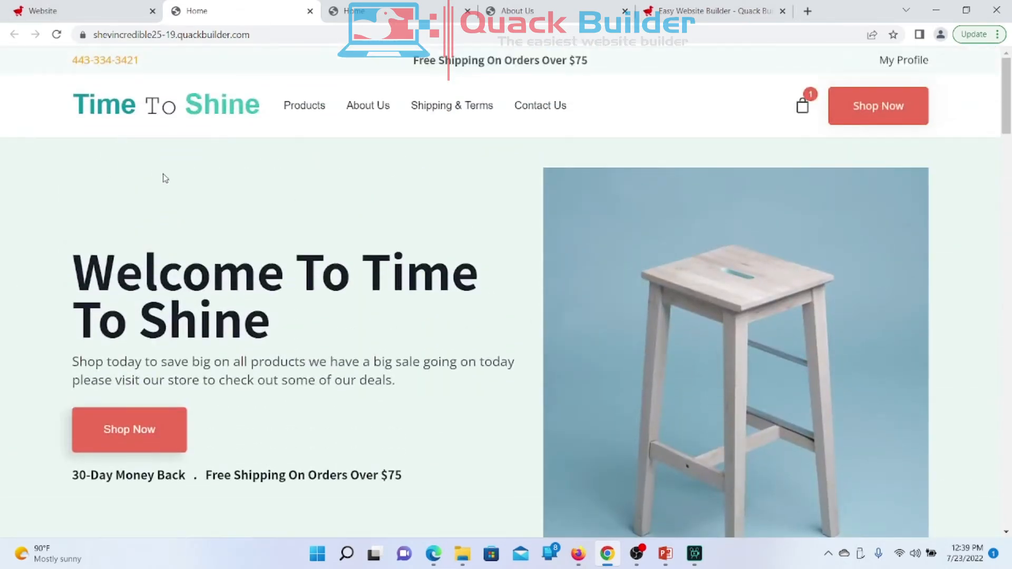
{"action": "scroll", "coordinate": [230, 309], "scroll_direction": "down", "scroll_amount": 3}
{"action": "scroll", "coordinate": [230, 308], "scroll_direction": "up", "scroll_amount": 3}
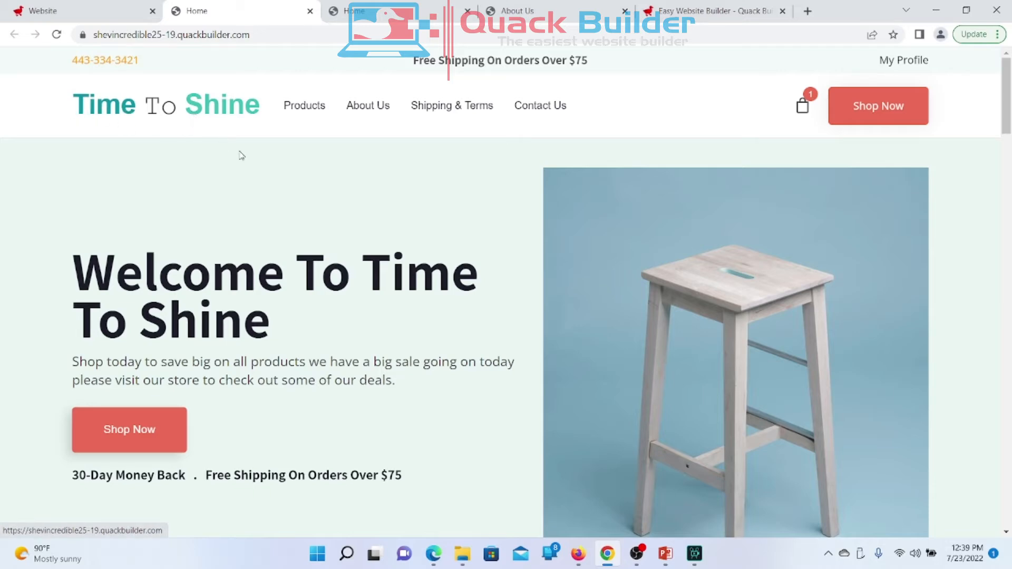
{"action": "scroll", "coordinate": [292, 315], "scroll_direction": "down", "scroll_amount": 4}
{"action": "scroll", "coordinate": [293, 314], "scroll_direction": "up", "scroll_amount": 4}
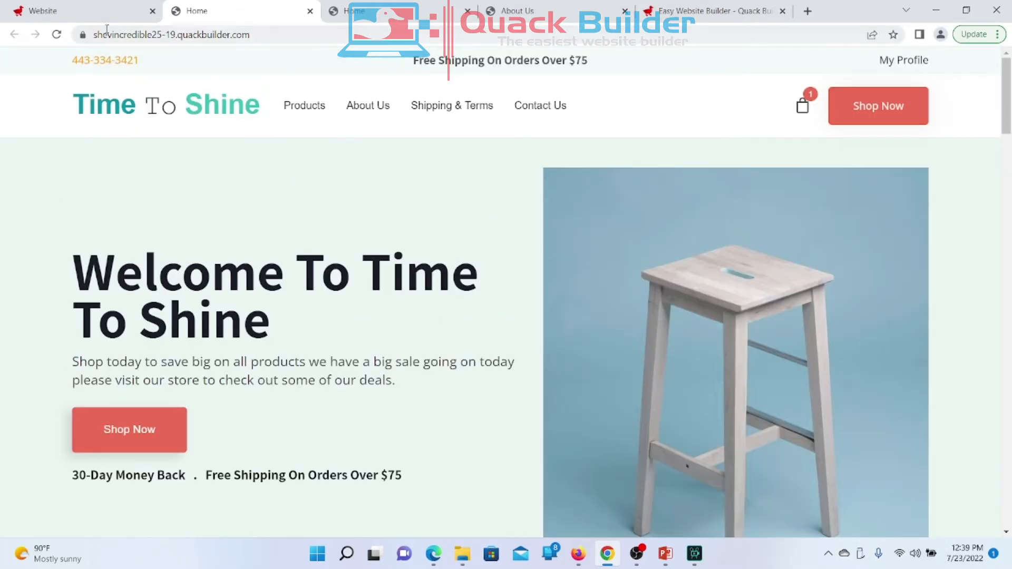
Step: In Global Styling's Color Palette, set Primary Color to teal #00A896 and confirm
{"action": "left_click", "coordinate": [79, 12]}
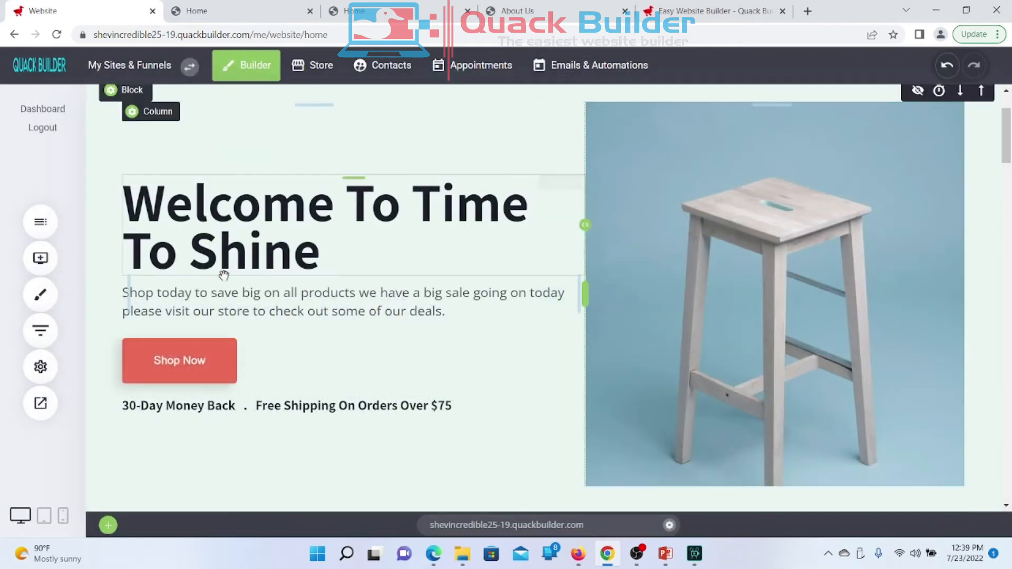
{"action": "left_click", "coordinate": [40, 258]}
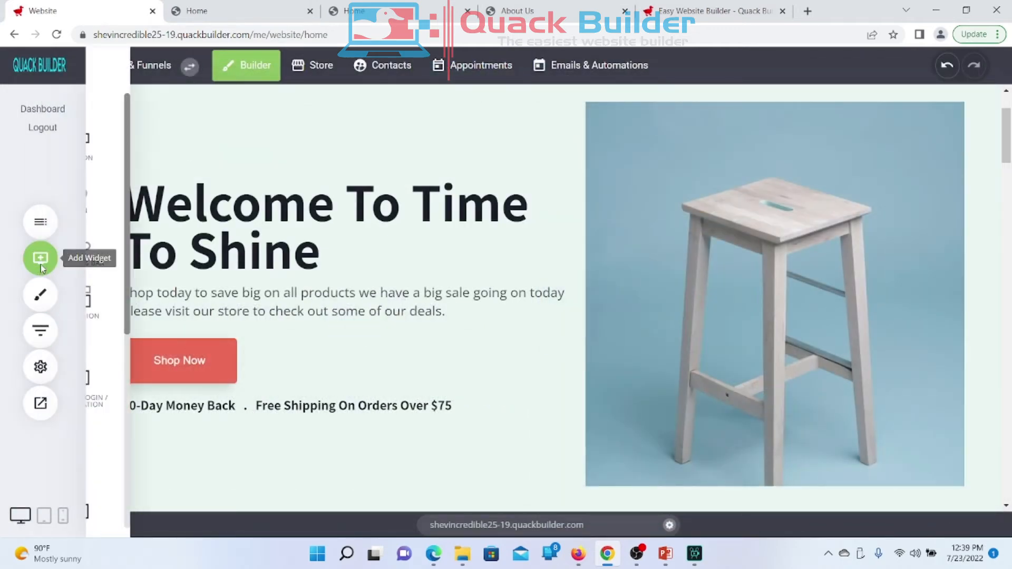
{"action": "left_click", "coordinate": [45, 261]}
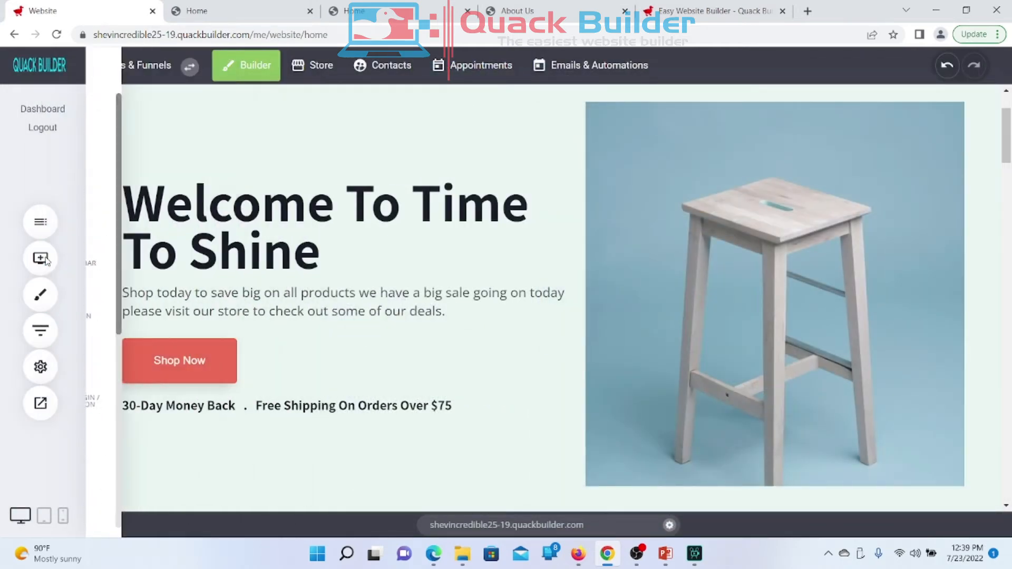
{"action": "left_click", "coordinate": [42, 293]}
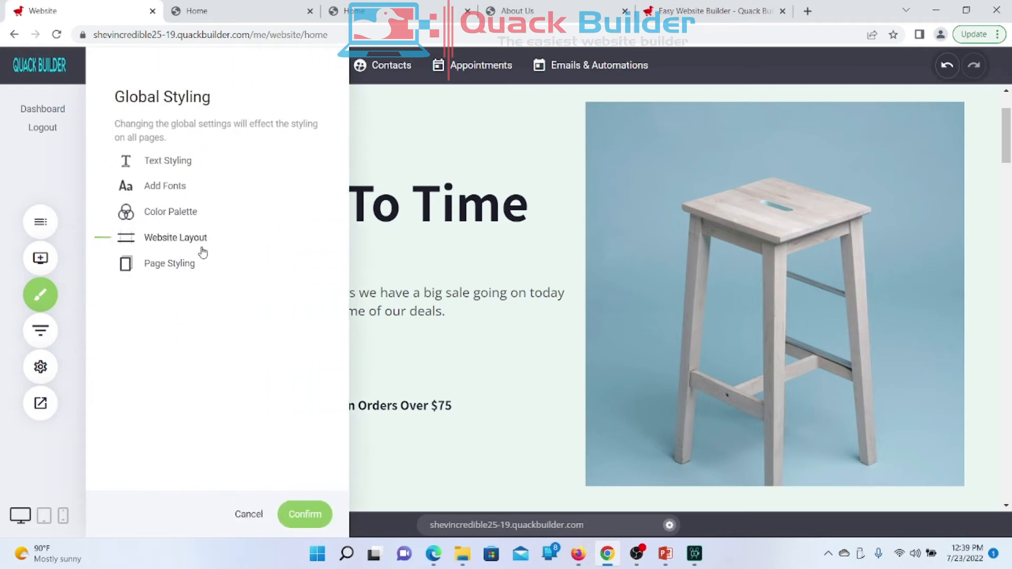
{"action": "left_click", "coordinate": [163, 211]}
{"action": "left_click", "coordinate": [127, 237]}
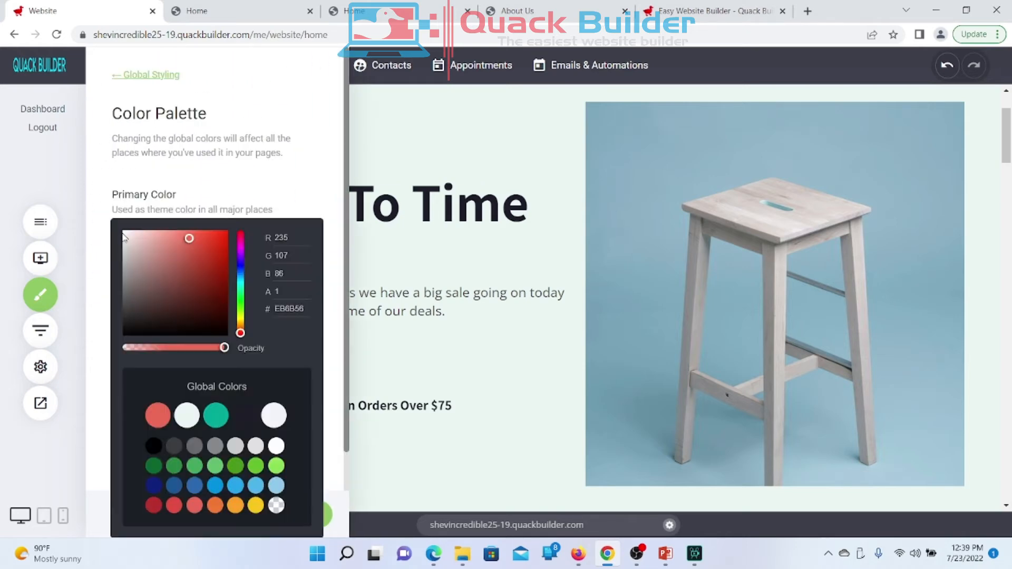
{"action": "left_click", "coordinate": [215, 416]}
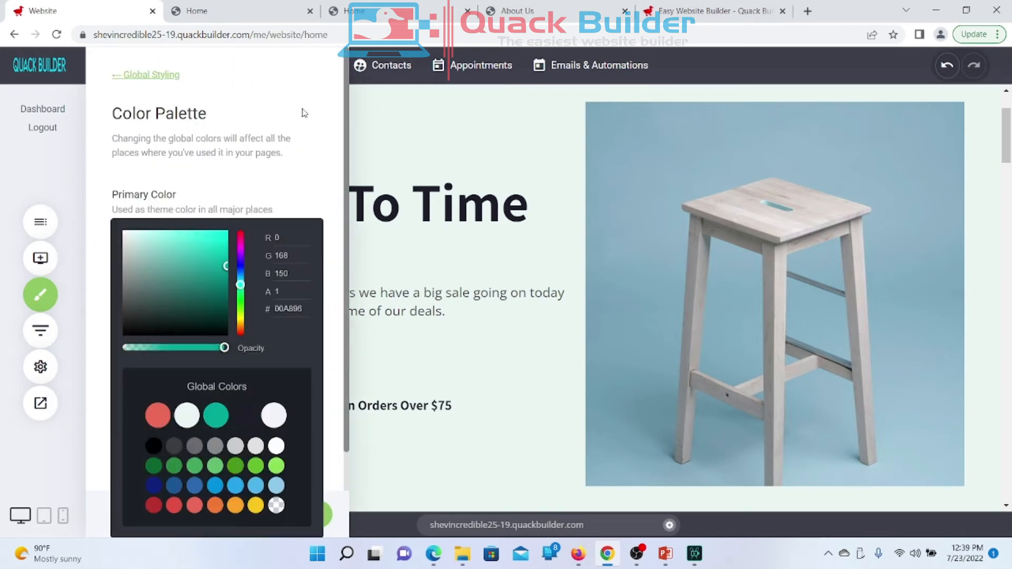
{"action": "left_click", "coordinate": [337, 157]}
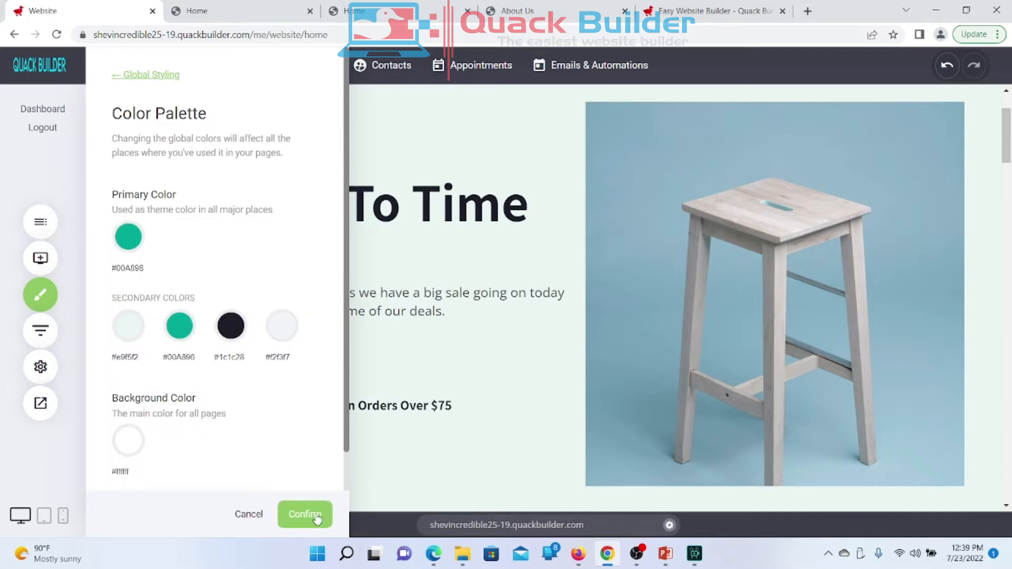
{"action": "left_click", "coordinate": [314, 517]}
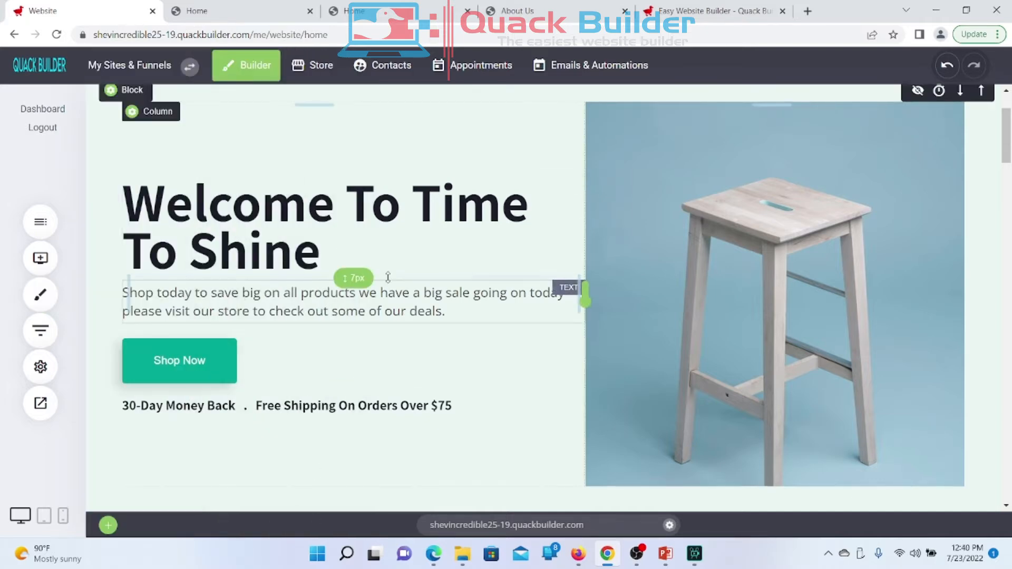
Step: Reload the live homepage to check the teal buttons, then return to the editor
{"action": "left_click", "coordinate": [253, 10]}
{"action": "right_click", "coordinate": [254, 12]}
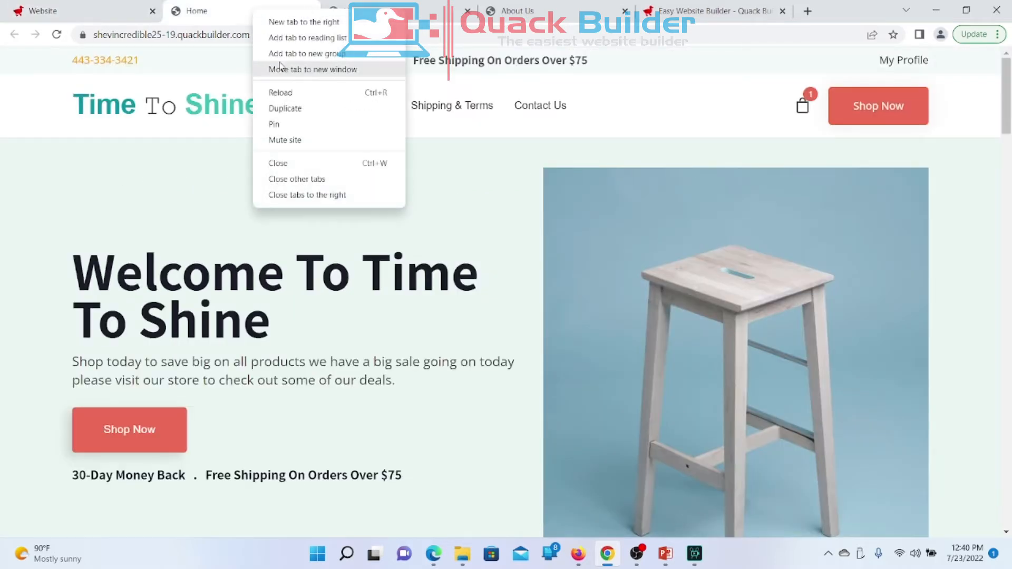
{"action": "left_click", "coordinate": [281, 93]}
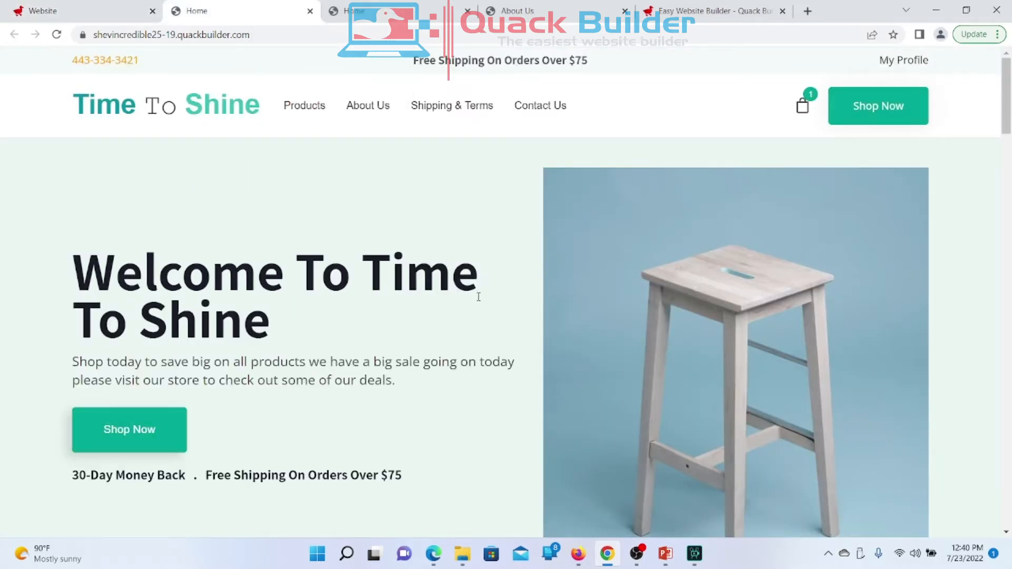
{"action": "scroll", "coordinate": [321, 435], "scroll_direction": "down", "scroll_amount": 5}
{"action": "scroll", "coordinate": [321, 435], "scroll_direction": "up", "scroll_amount": 5}
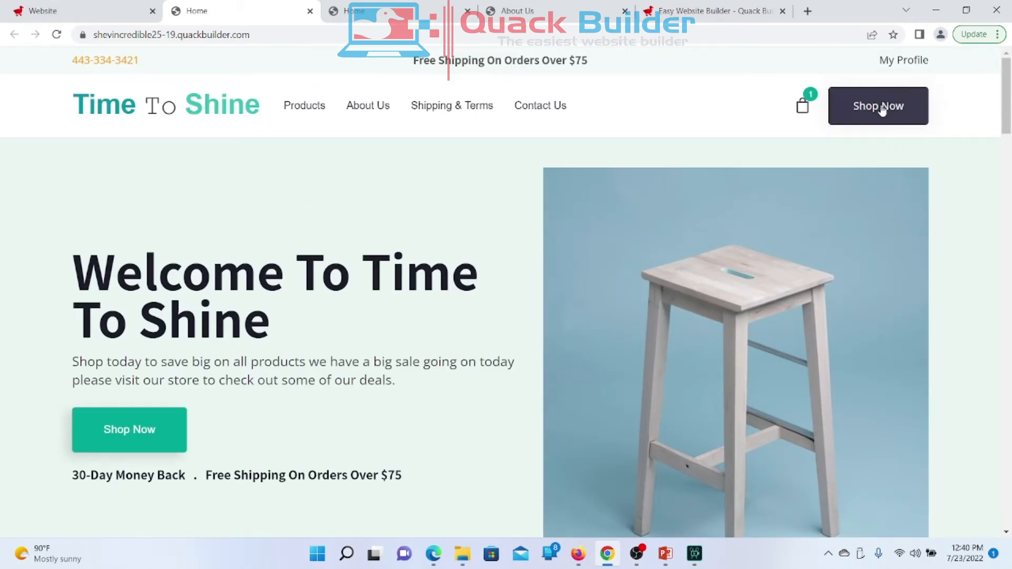
{"action": "left_click", "coordinate": [42, 11]}
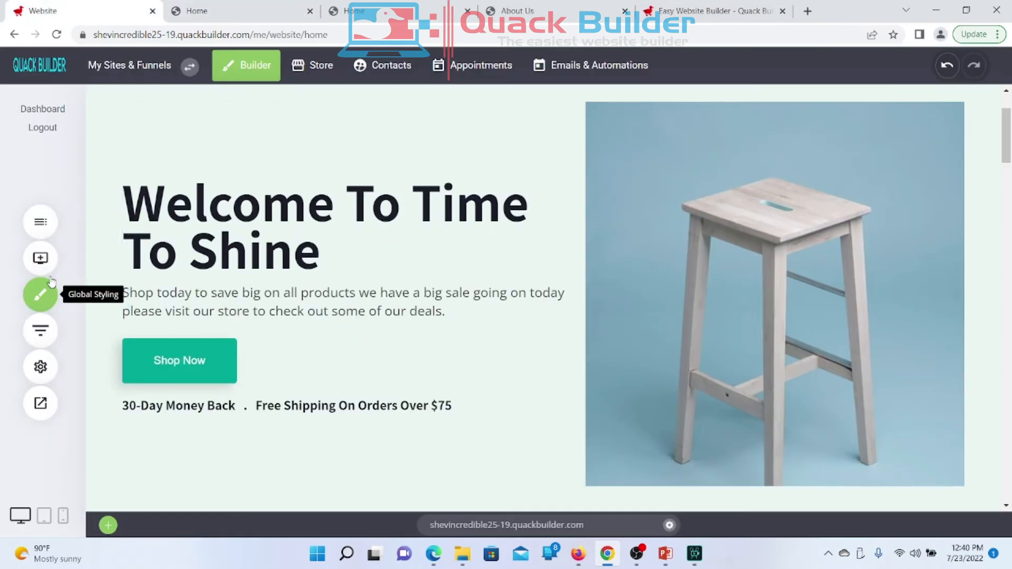
Step: Check Page Styling in Global Styling, leaving Background Image Repeat on Repeat, and close the panel
{"action": "left_click", "coordinate": [48, 299]}
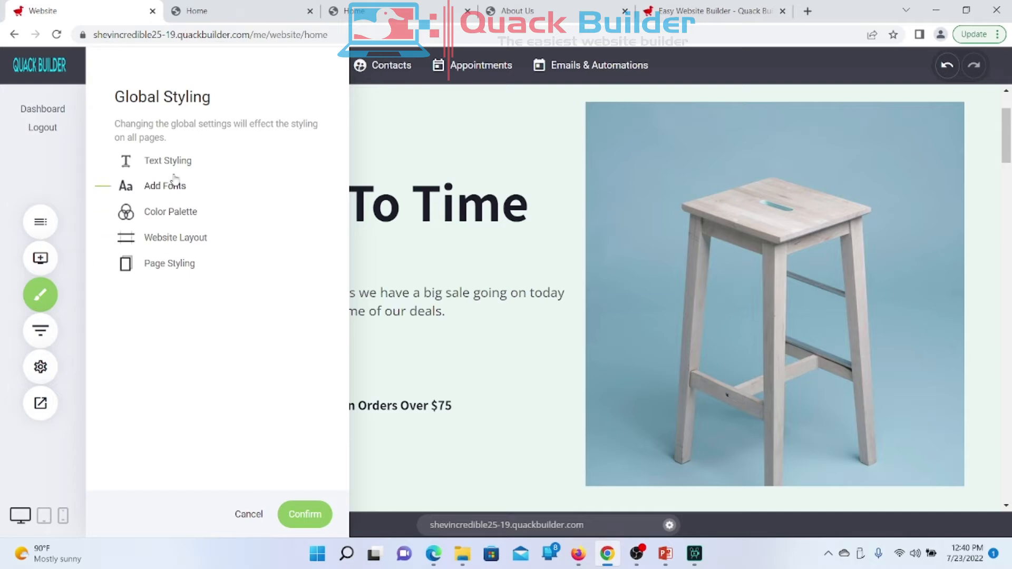
{"action": "left_click", "coordinate": [172, 273]}
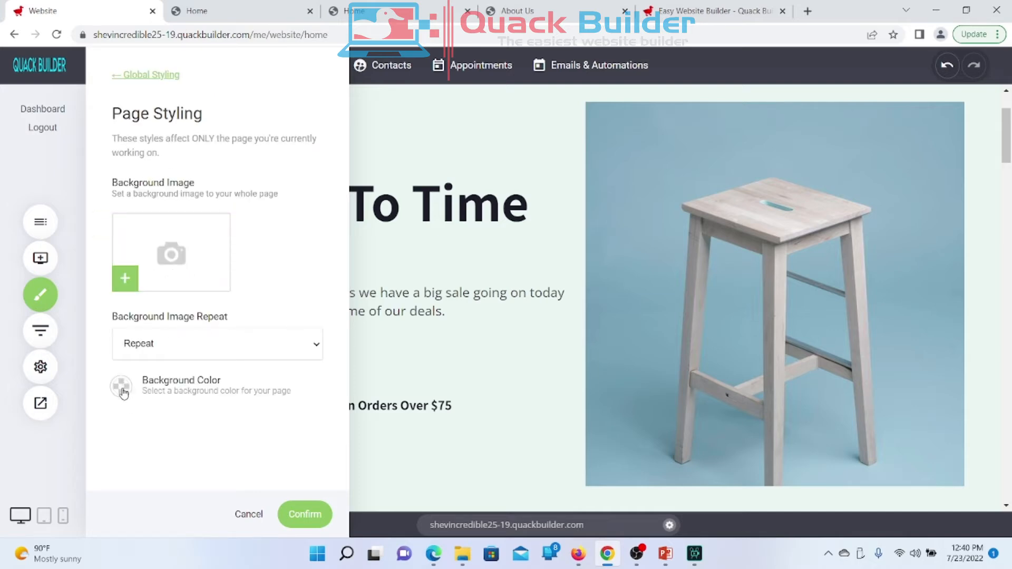
{"action": "left_click", "coordinate": [192, 339]}
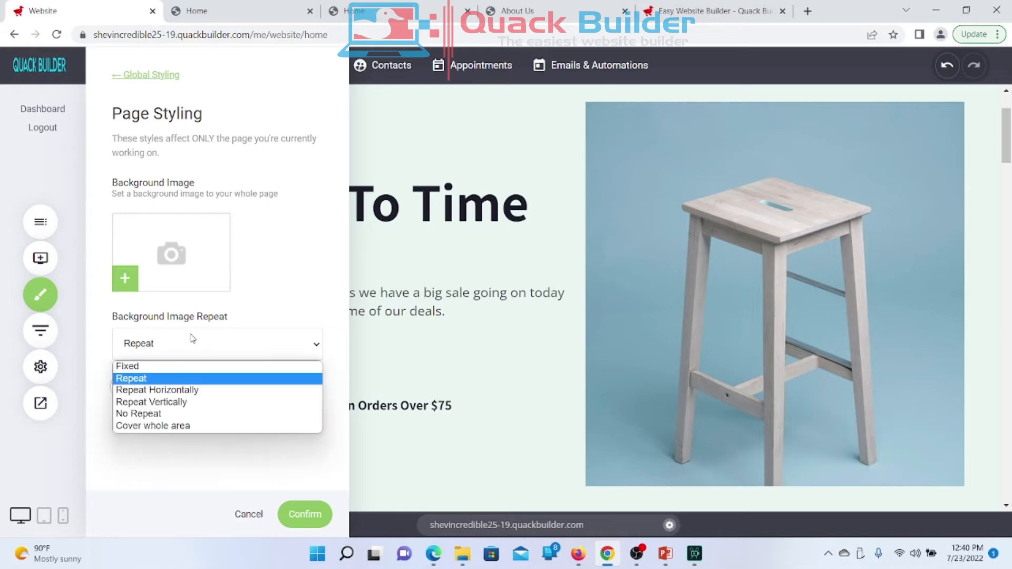
{"action": "left_click", "coordinate": [192, 338]}
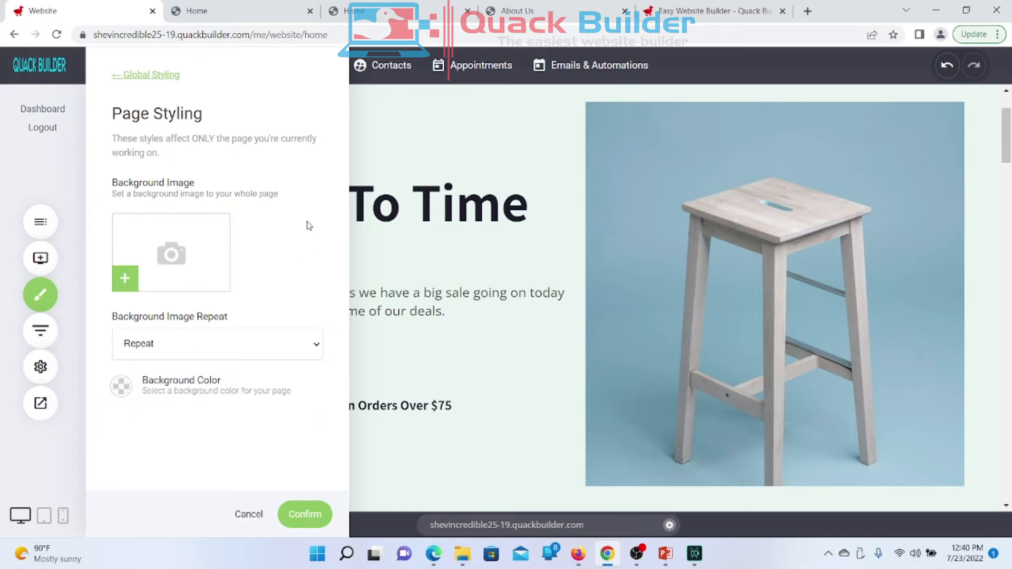
{"action": "left_click", "coordinate": [131, 75]}
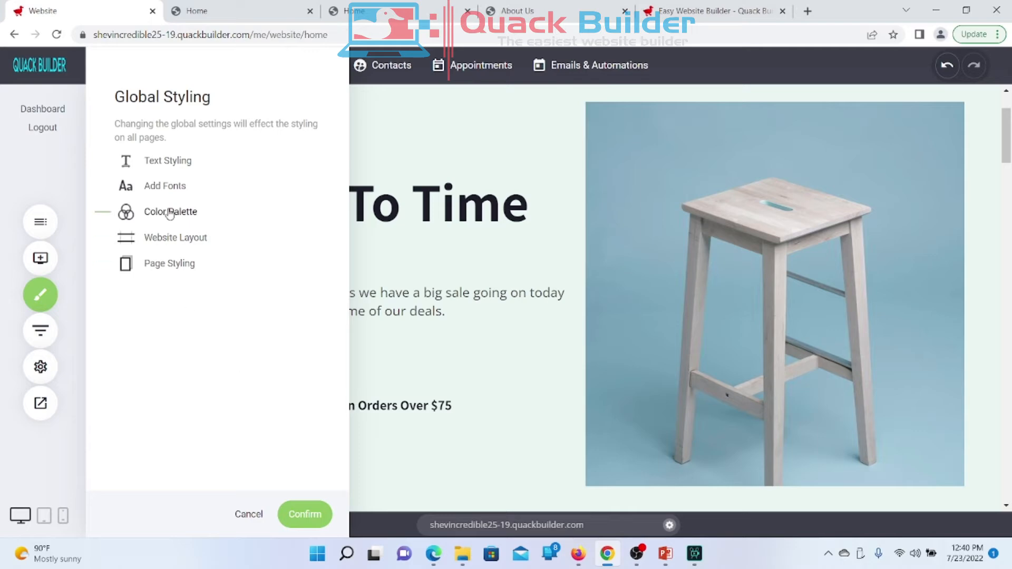
{"action": "left_click", "coordinate": [43, 200]}
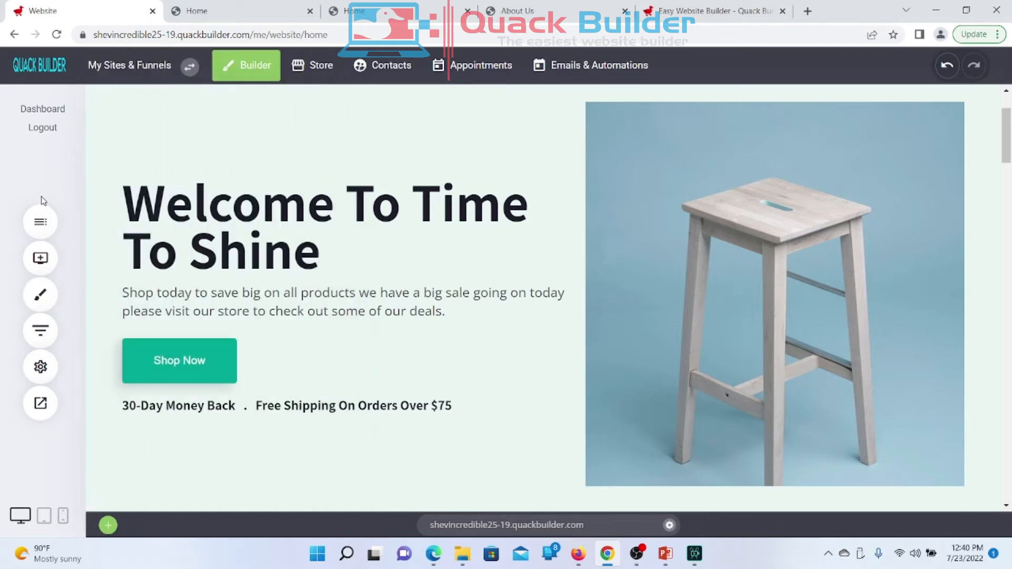
Step: Look through the Add Widget, Global Styling, Funnels and Pages panels, then open Website Settings > General
{"action": "left_click", "coordinate": [44, 262]}
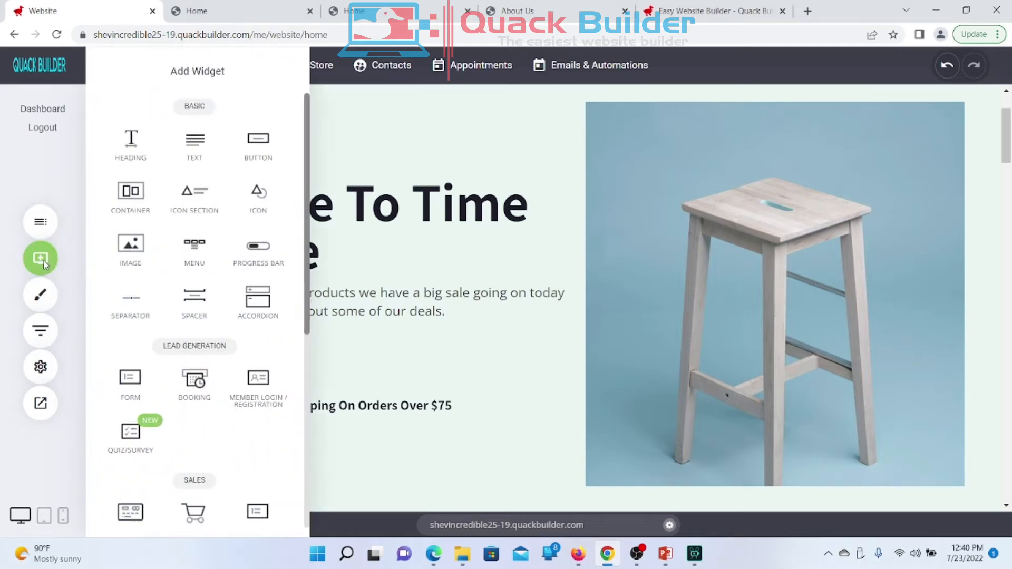
{"action": "left_click", "coordinate": [44, 261]}
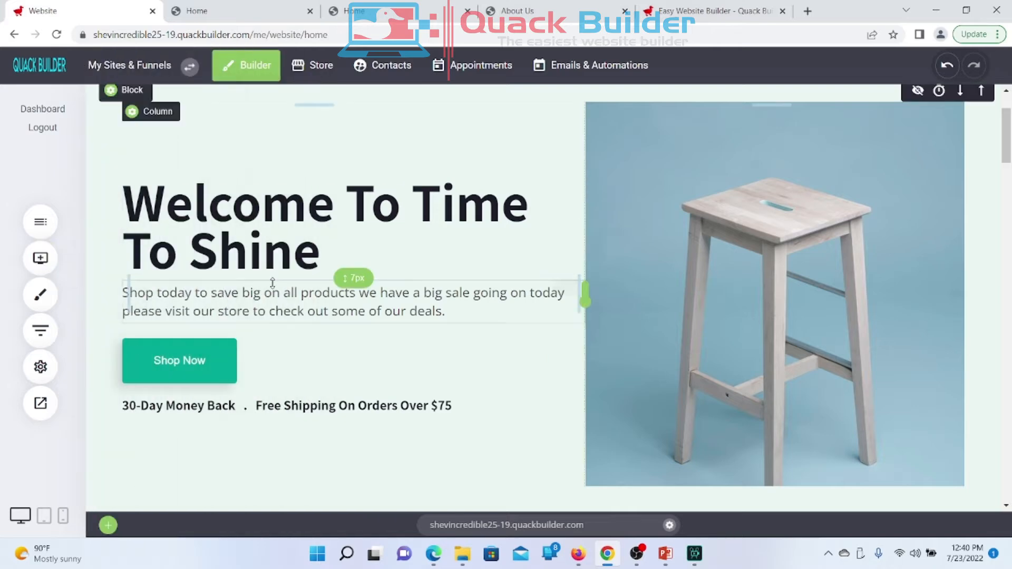
{"action": "left_click", "coordinate": [41, 309]}
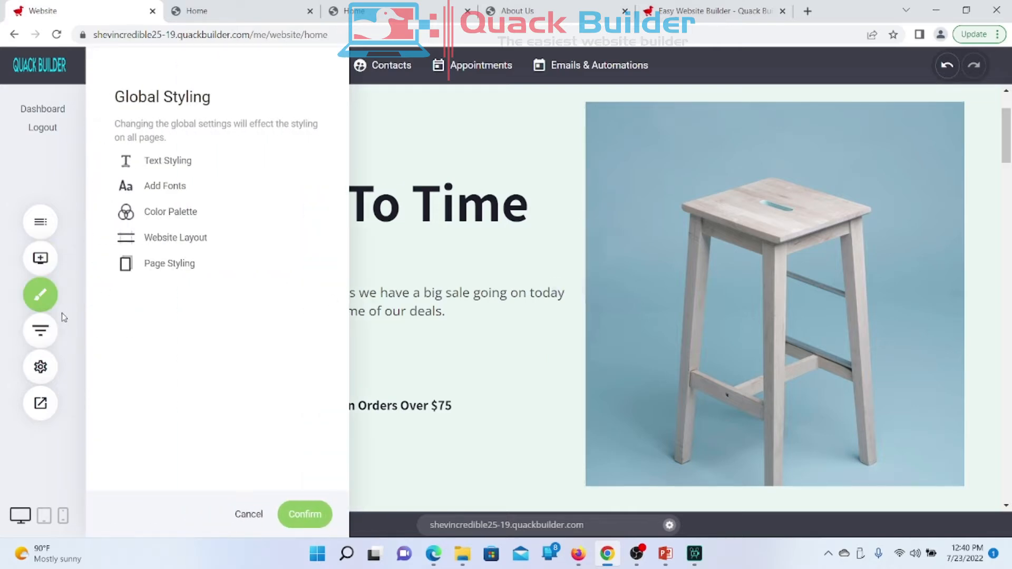
{"action": "left_click", "coordinate": [43, 298]}
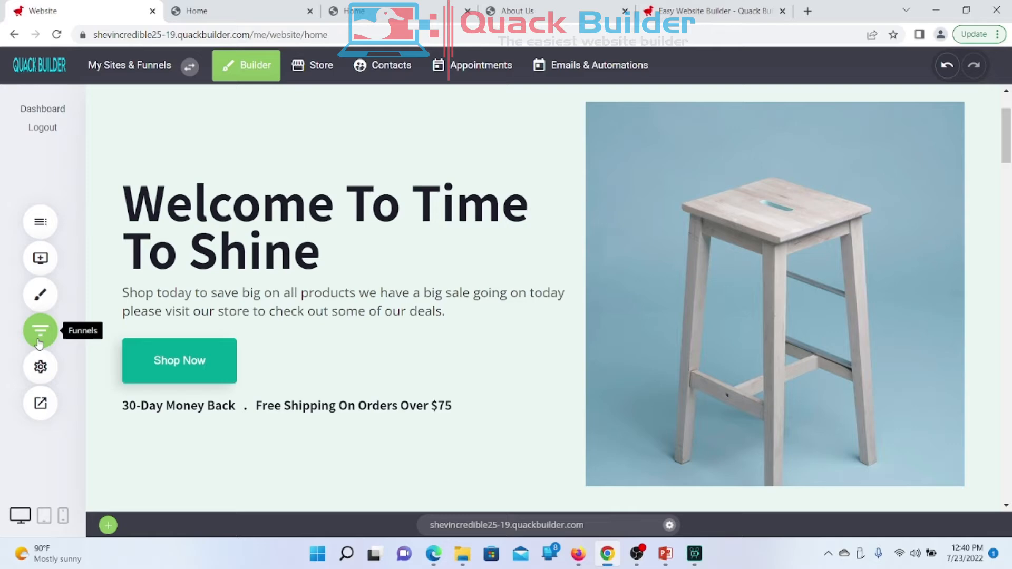
{"action": "left_click", "coordinate": [38, 341]}
{"action": "left_click", "coordinate": [39, 335]}
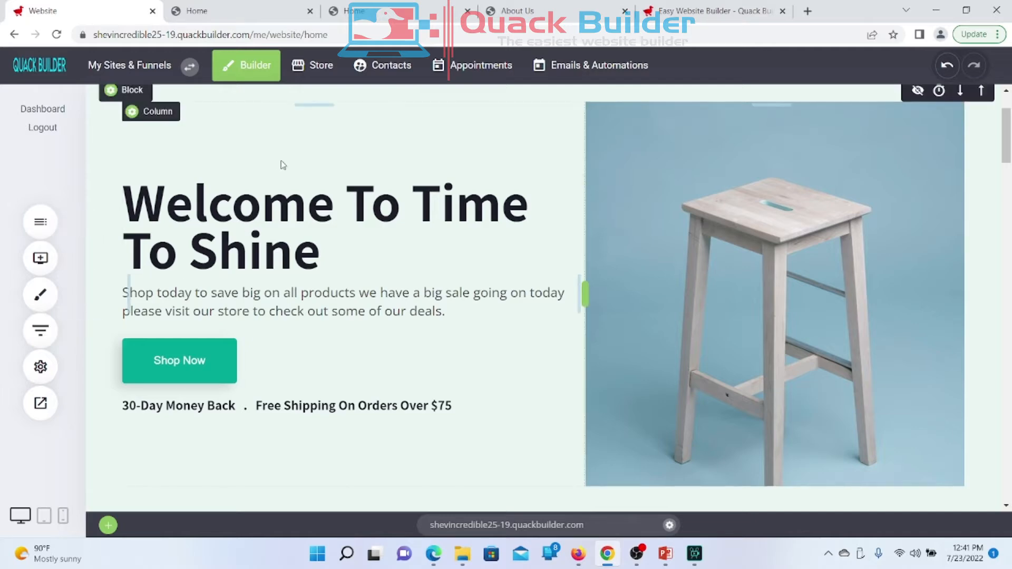
{"action": "left_click", "coordinate": [40, 217]}
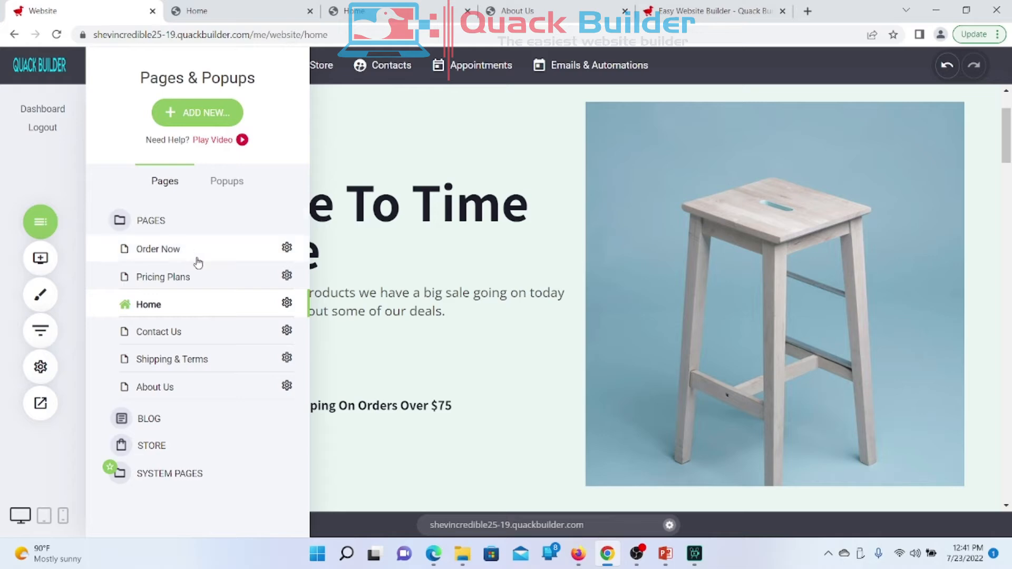
{"action": "left_click", "coordinate": [72, 343]}
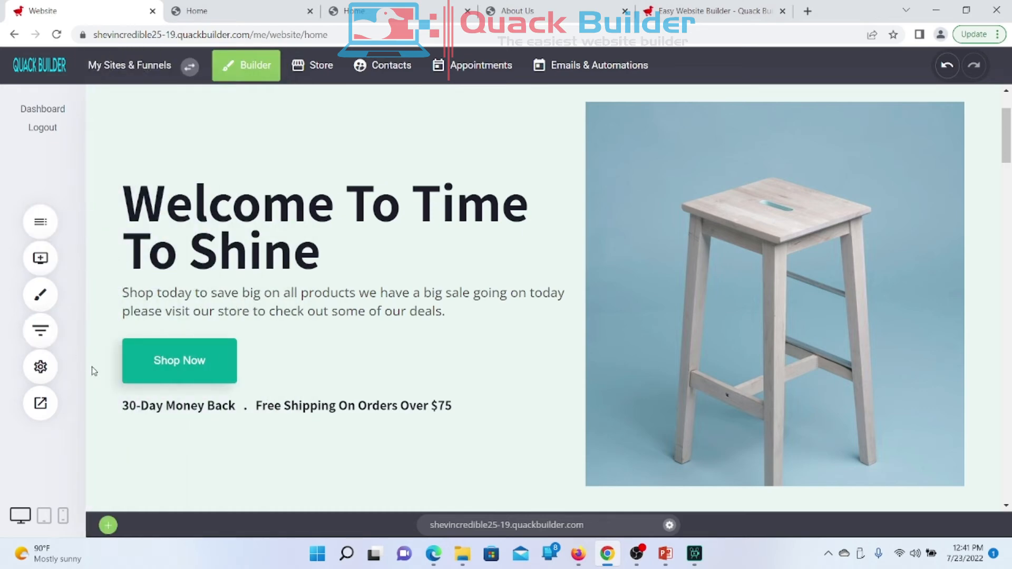
{"action": "left_click", "coordinate": [41, 367]}
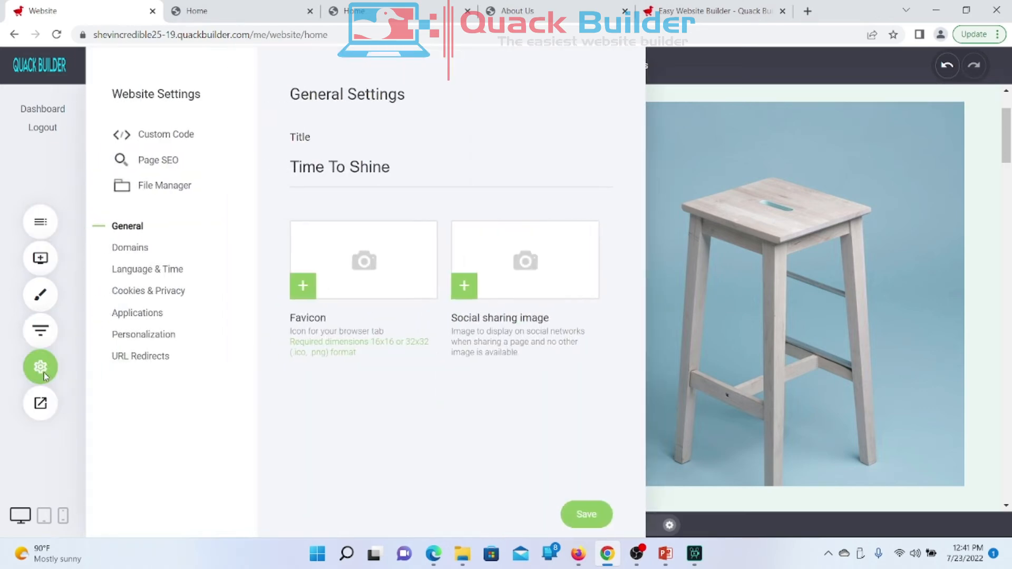
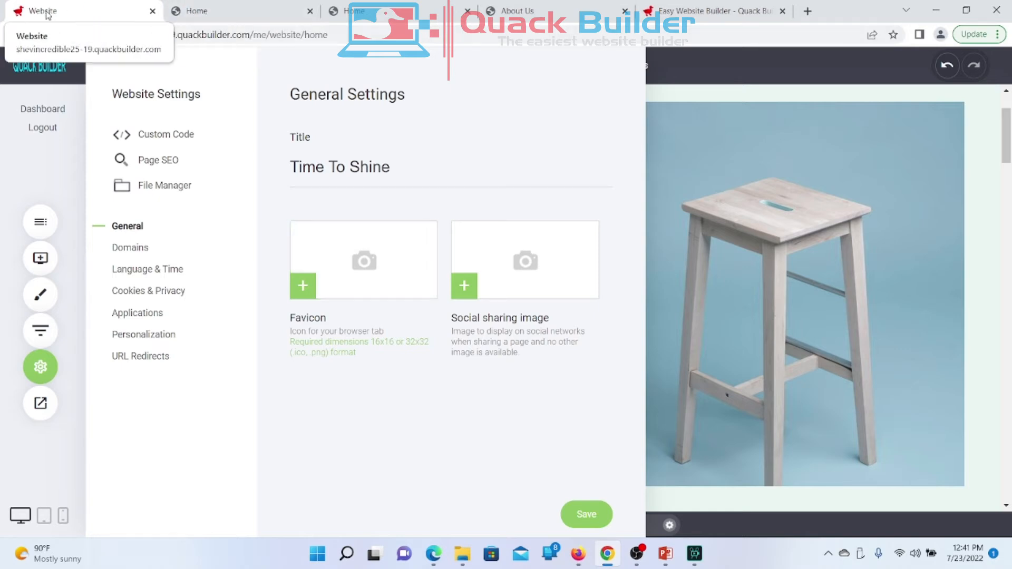
Step: Close the settings panel and open the Product Two page on the live site
{"action": "left_click", "coordinate": [685, 307]}
{"action": "scroll", "coordinate": [481, 318], "scroll_direction": "down", "scroll_amount": 5}
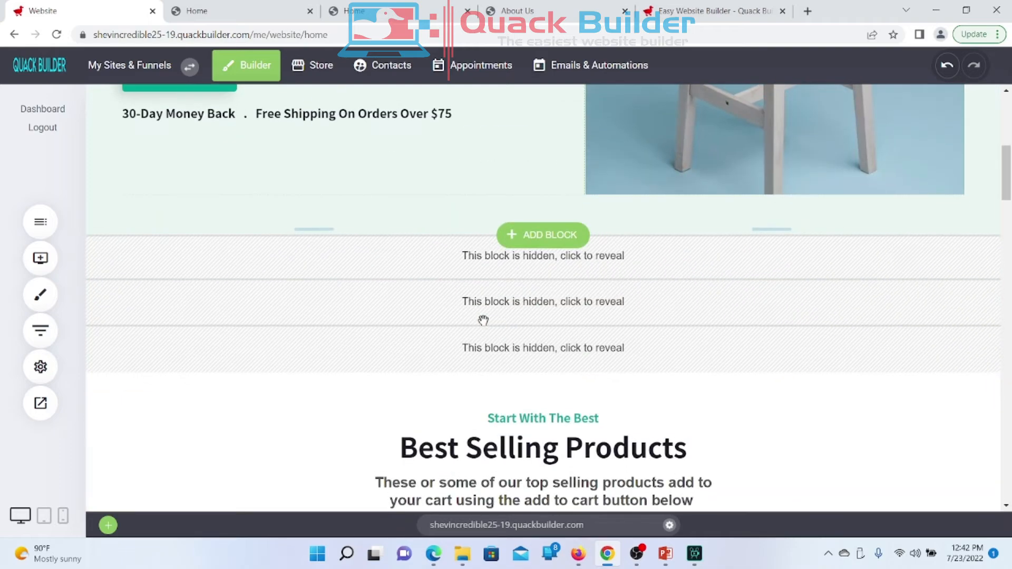
{"action": "scroll", "coordinate": [481, 318], "scroll_direction": "up", "scroll_amount": 8}
{"action": "left_click", "coordinate": [232, 15]}
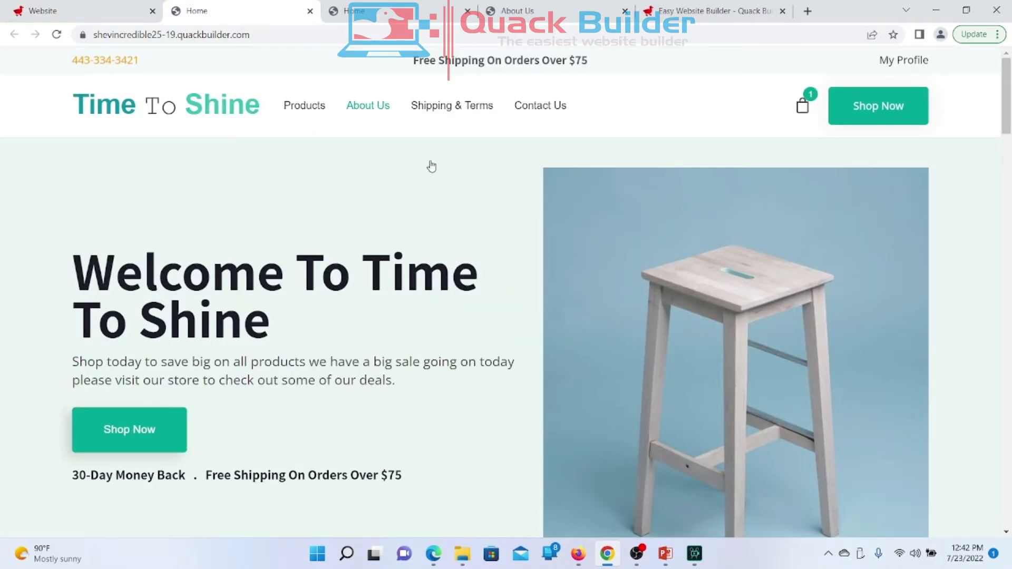
{"action": "scroll", "coordinate": [696, 347], "scroll_direction": "down", "scroll_amount": 5}
{"action": "scroll", "coordinate": [696, 349], "scroll_direction": "down", "scroll_amount": 7}
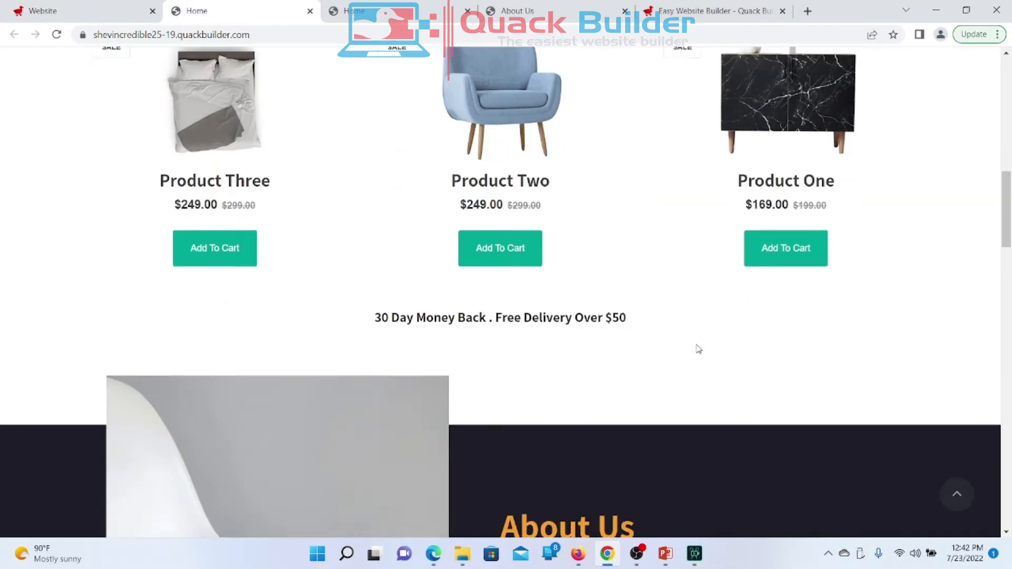
{"action": "scroll", "coordinate": [696, 349], "scroll_direction": "up", "scroll_amount": 5}
{"action": "scroll", "coordinate": [697, 349], "scroll_direction": "down", "scroll_amount": 3}
{"action": "mouse_move", "coordinate": [516, 284]}
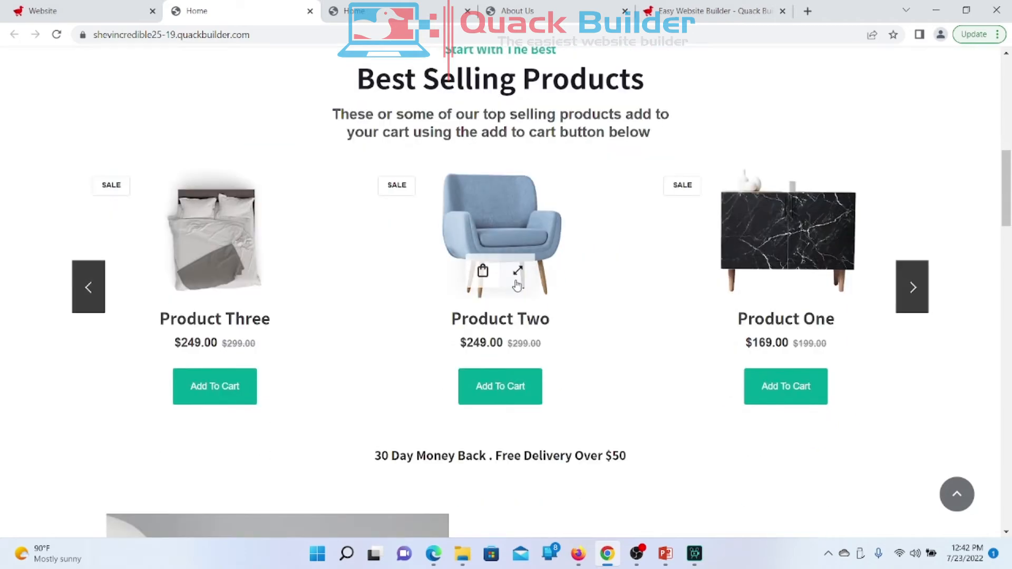
{"action": "left_click", "coordinate": [525, 228]}
Step: Save the armchair photo as armchair-0191257.png and return to the editor tab
{"action": "right_click", "coordinate": [346, 305]}
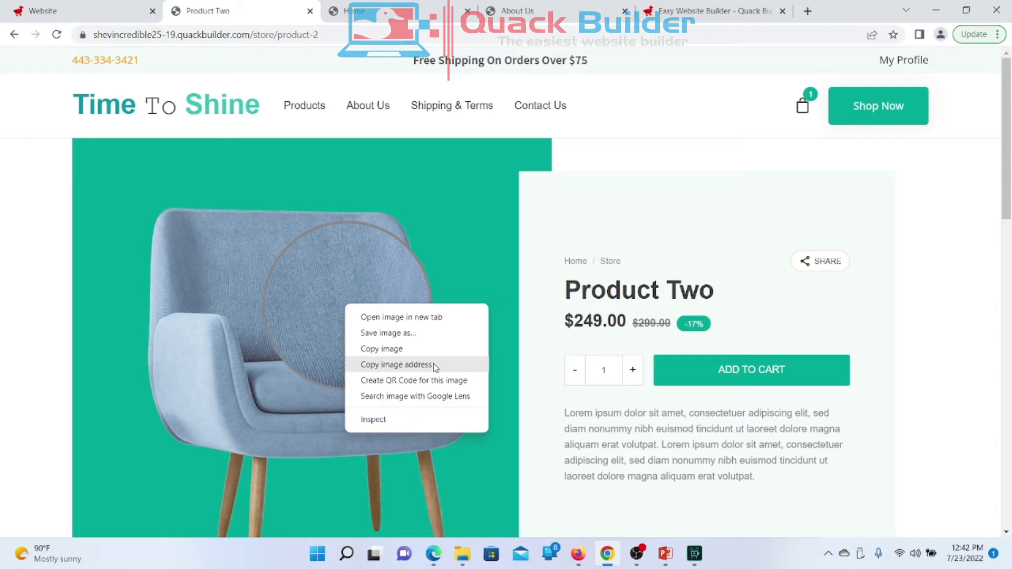
{"action": "left_click", "coordinate": [388, 333]}
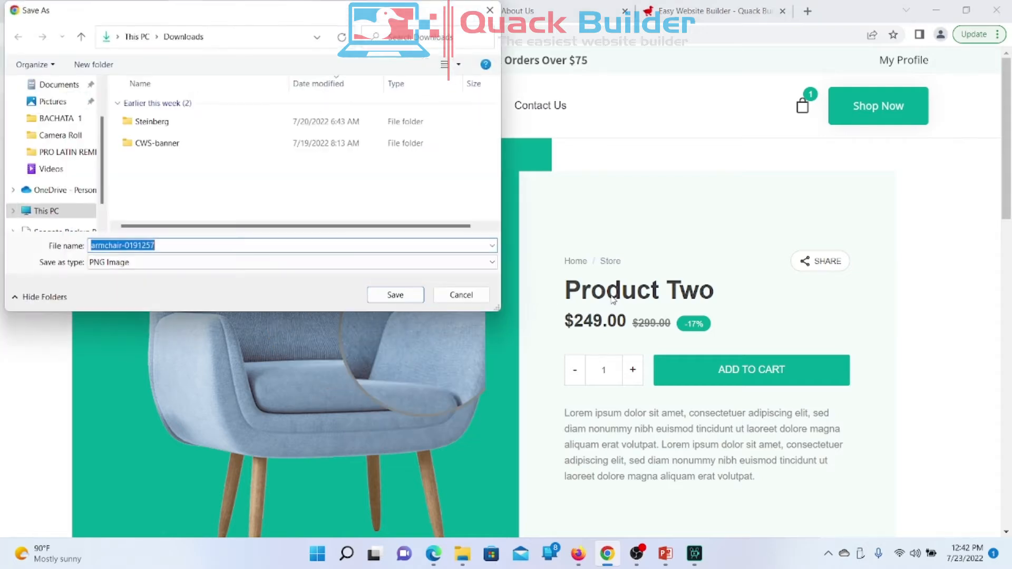
{"action": "left_click", "coordinate": [394, 295]}
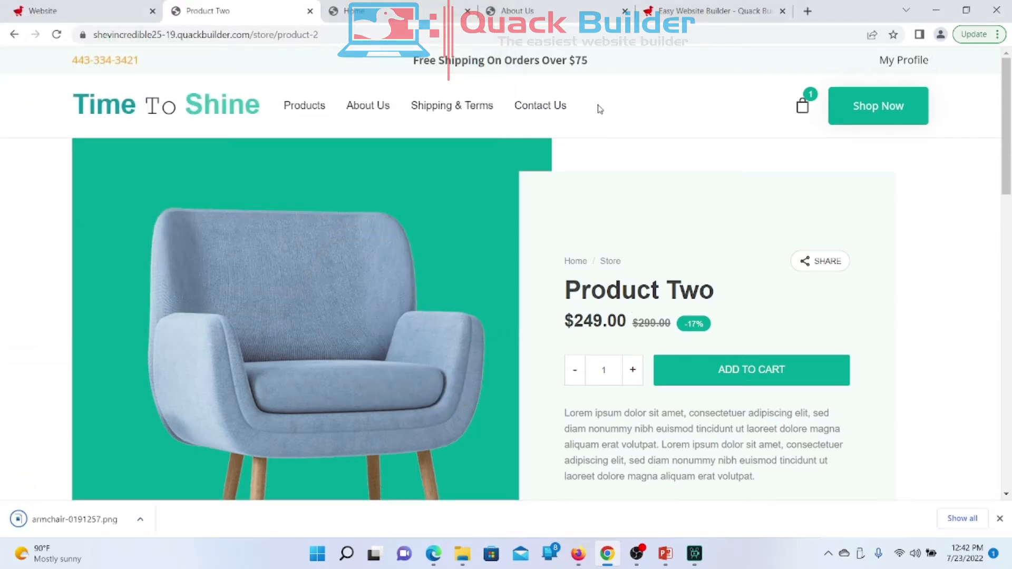
{"action": "left_click", "coordinate": [117, 21]}
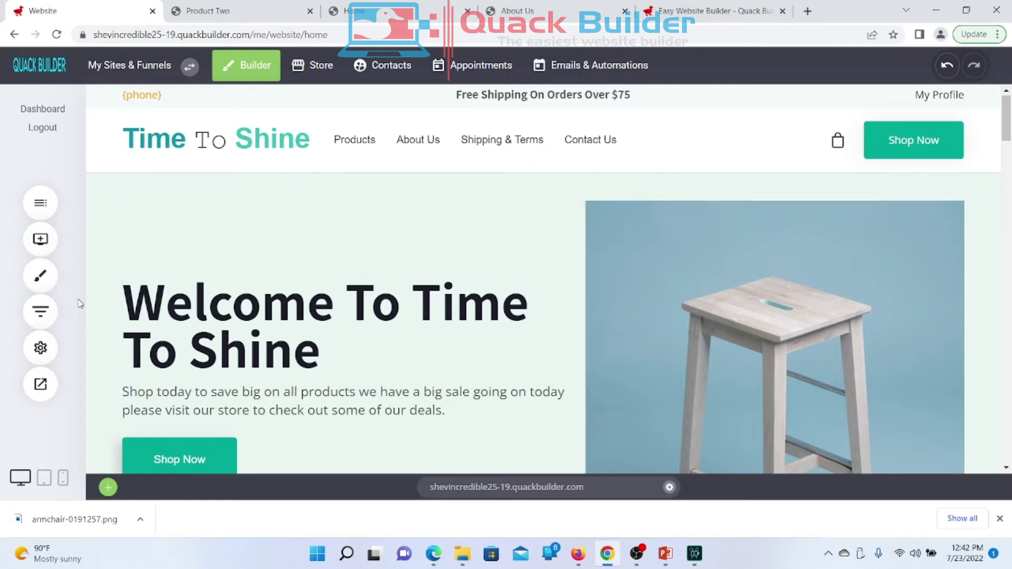
Step: Upload the downloaded armchair image to Images and set it as the site favicon
{"action": "left_click", "coordinate": [43, 347]}
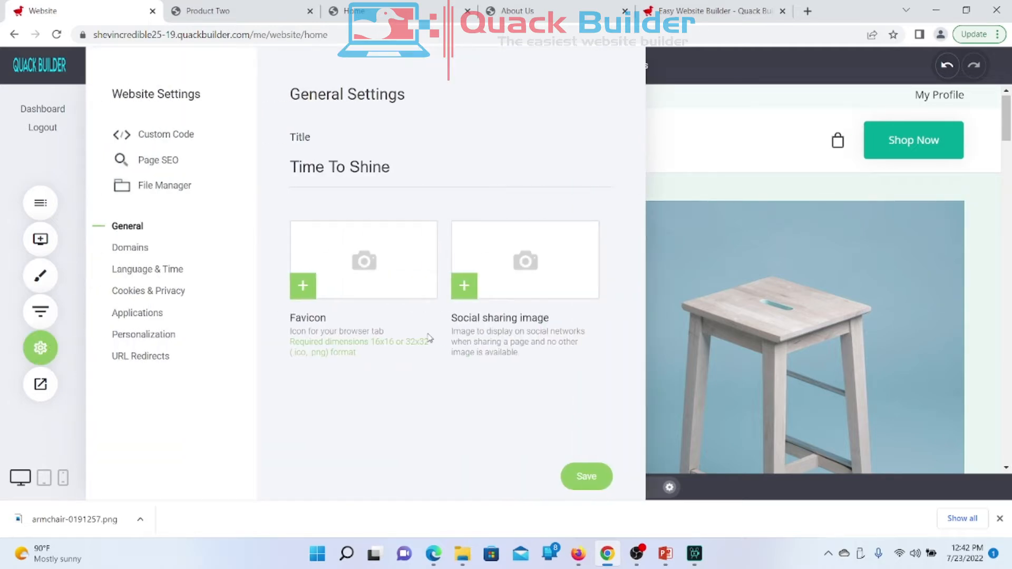
{"action": "left_click", "coordinate": [376, 278]}
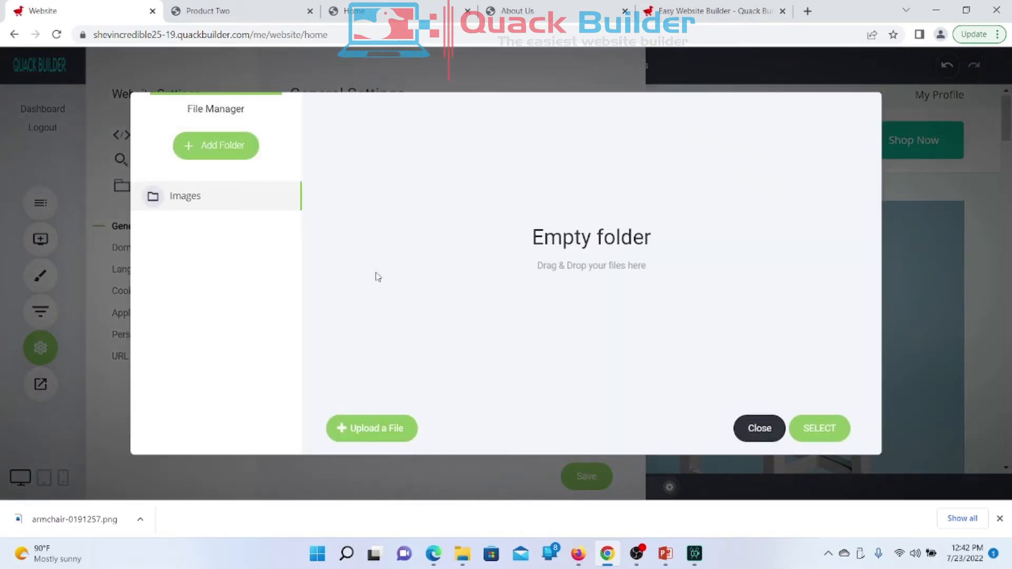
{"action": "left_click_drag", "start_coordinate": [56, 518], "coordinate": [443, 265]}
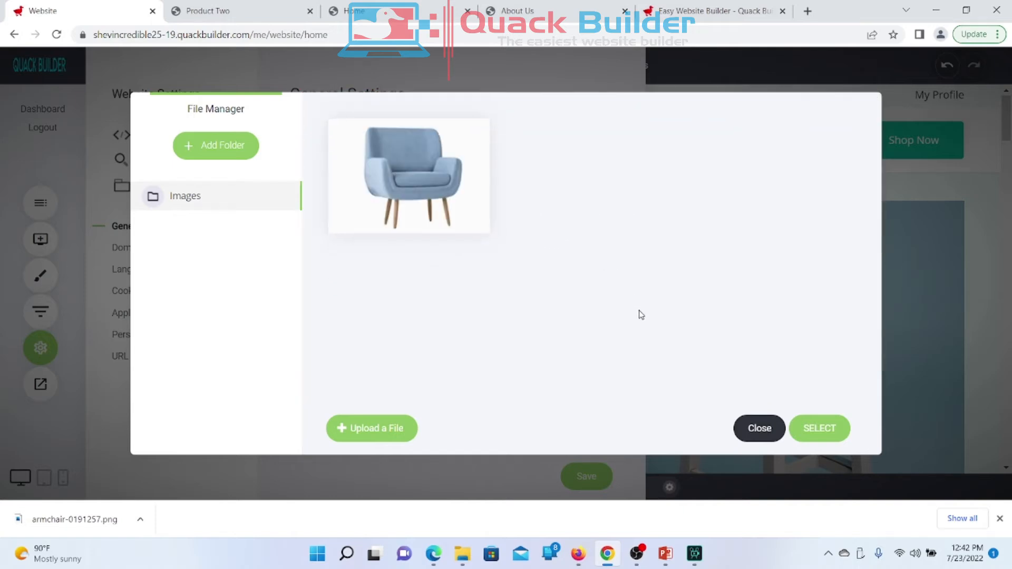
{"action": "left_click", "coordinate": [447, 209]}
{"action": "left_click", "coordinate": [828, 428]}
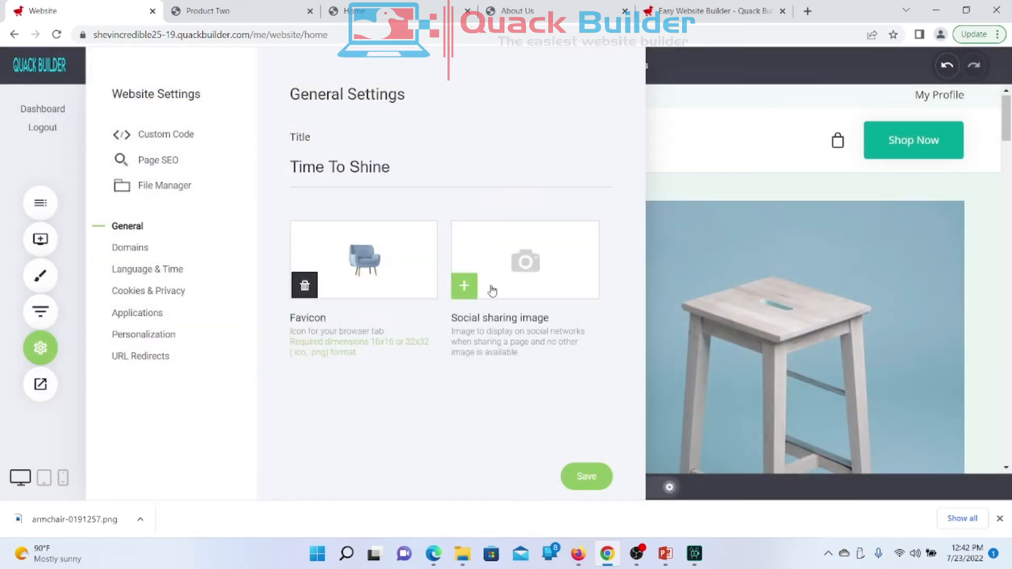
Step: Use the armchair image as the social sharing image and save the general settings
{"action": "left_click", "coordinate": [507, 265]}
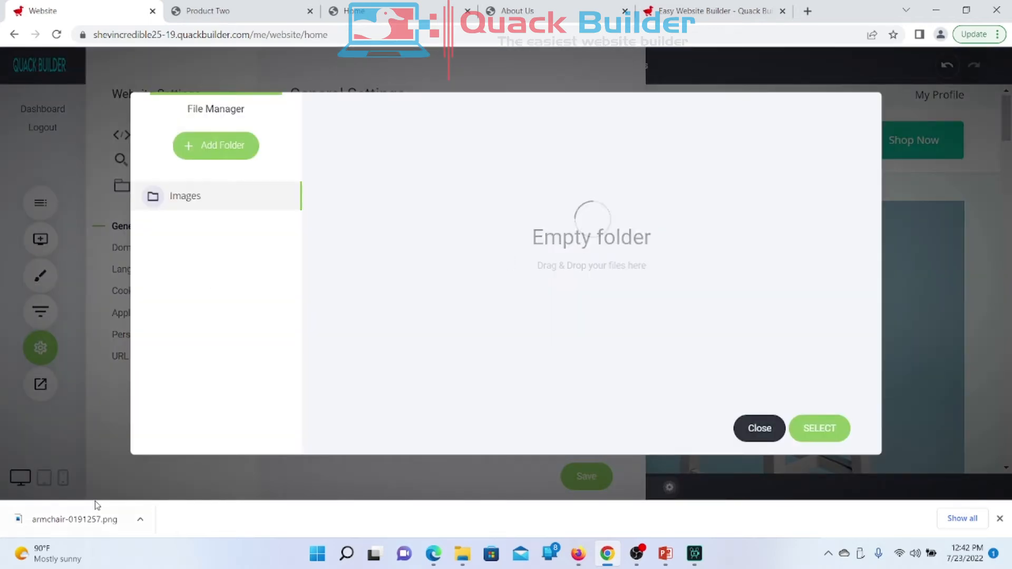
{"action": "left_click", "coordinate": [428, 225]}
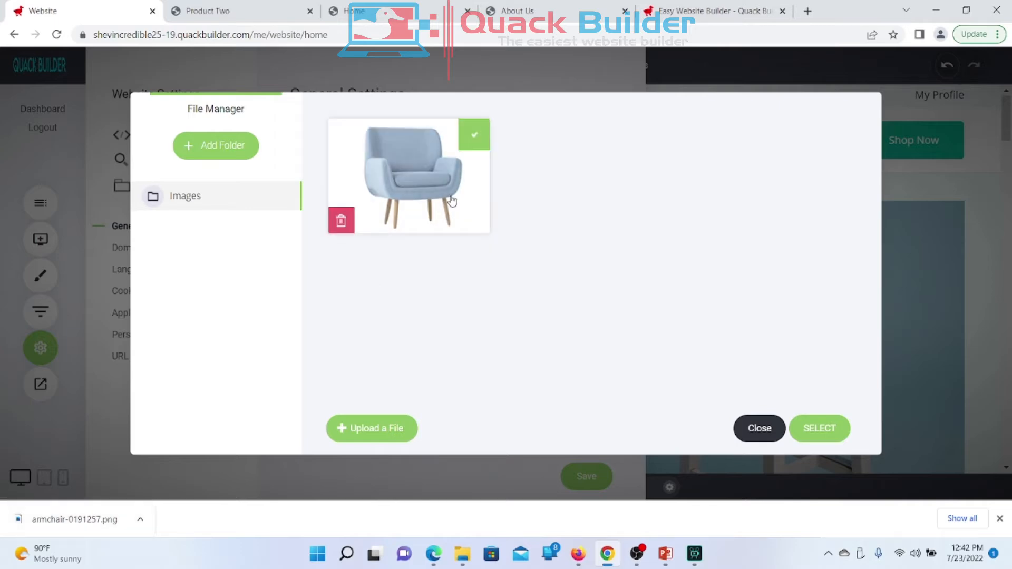
{"action": "left_click", "coordinate": [820, 429]}
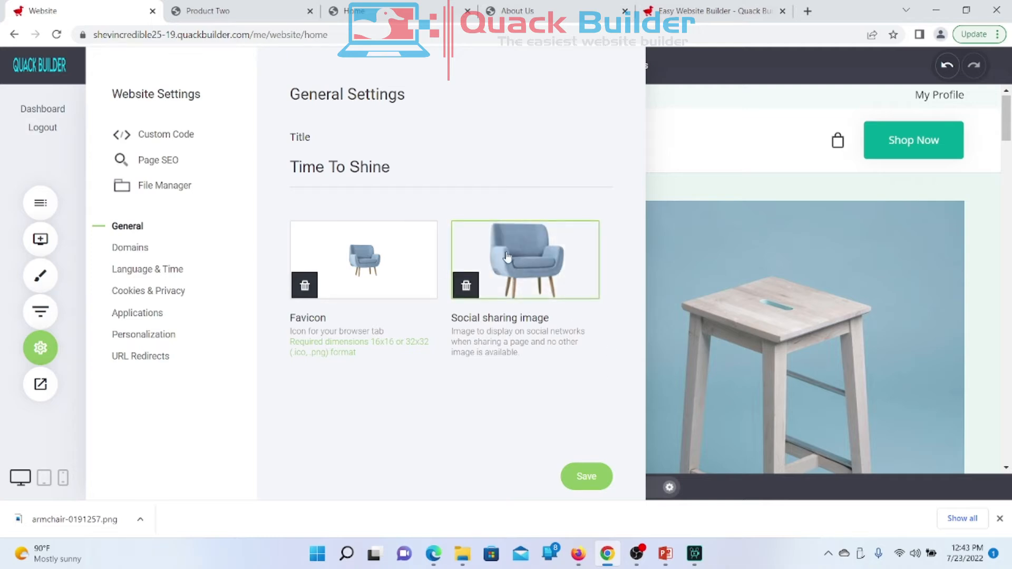
{"action": "left_click", "coordinate": [584, 487]}
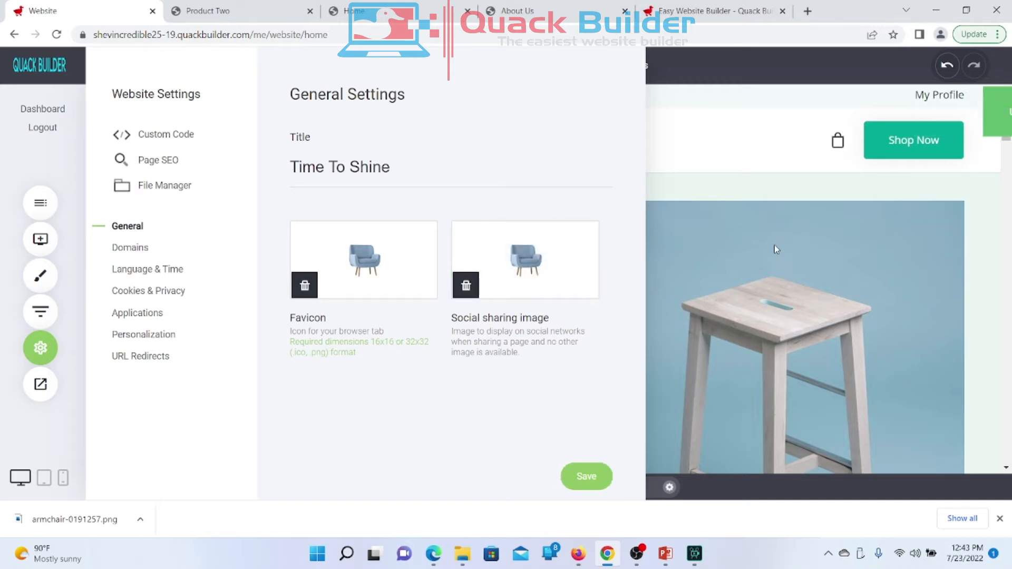
Step: Preview the site as a live page in a new tab and compare it with the editor
{"action": "left_click", "coordinate": [774, 246]}
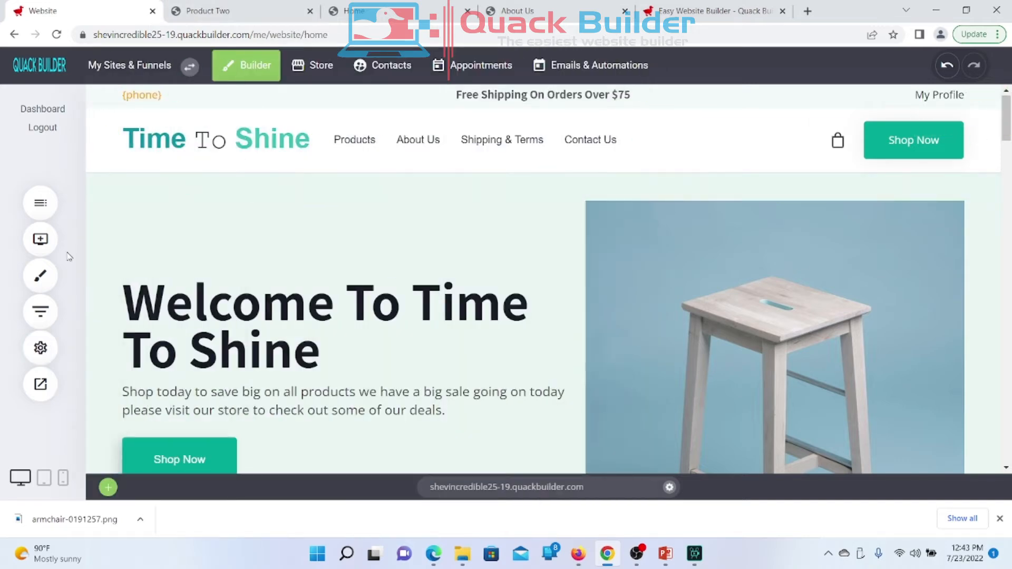
{"action": "left_click", "coordinate": [40, 385]}
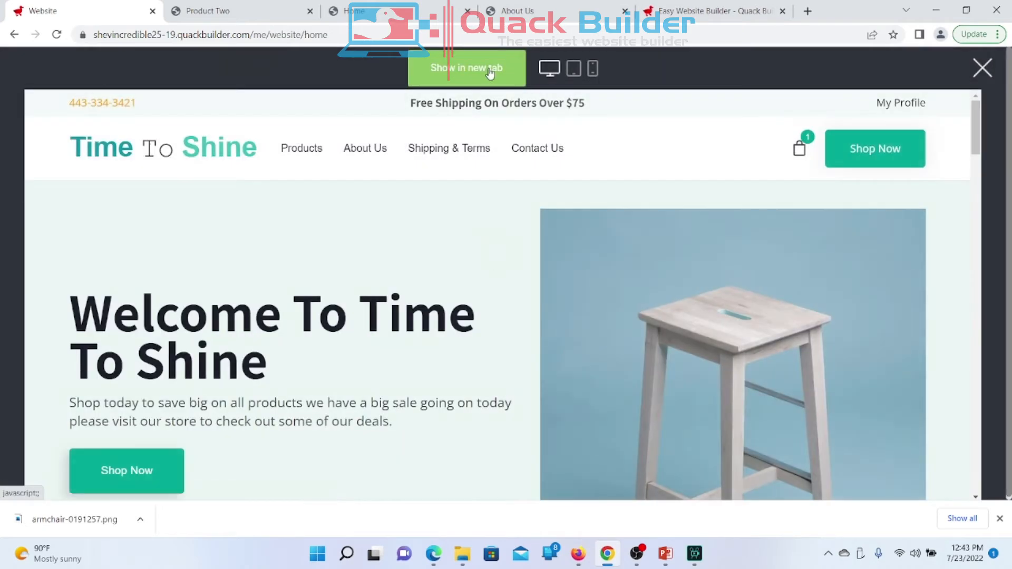
{"action": "left_click", "coordinate": [489, 72]}
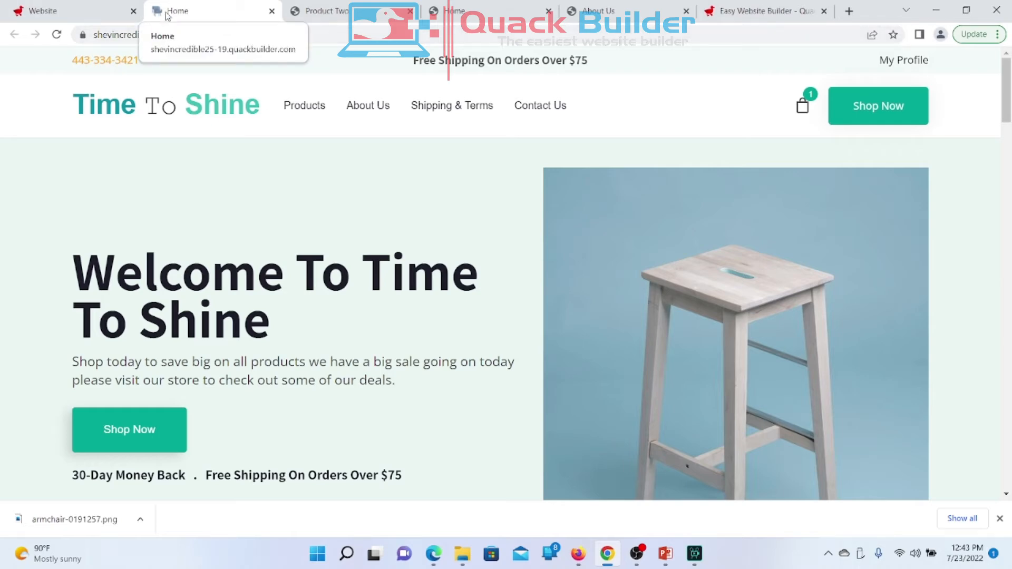
{"action": "left_click", "coordinate": [19, 12]}
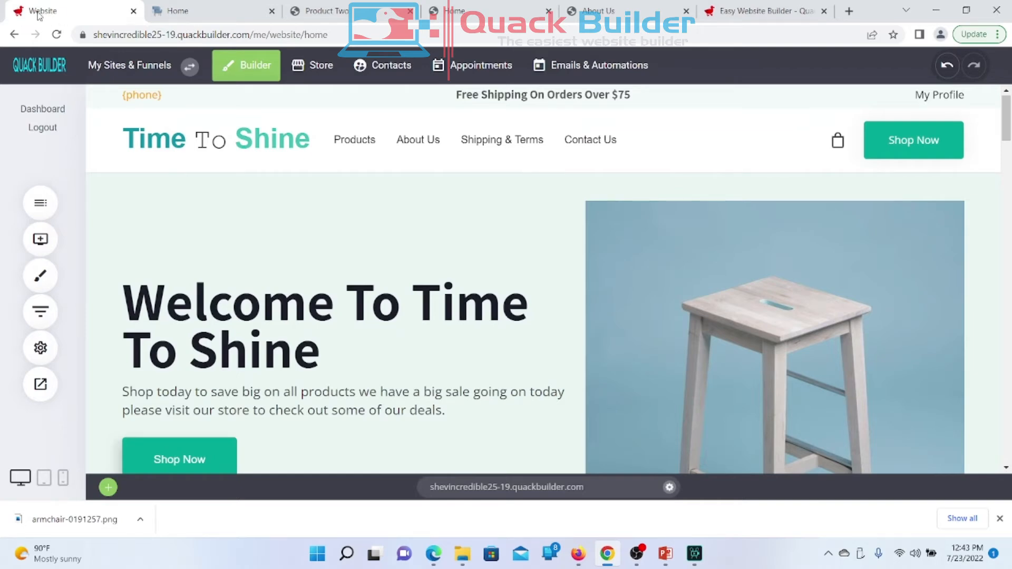
{"action": "left_click", "coordinate": [191, 12]}
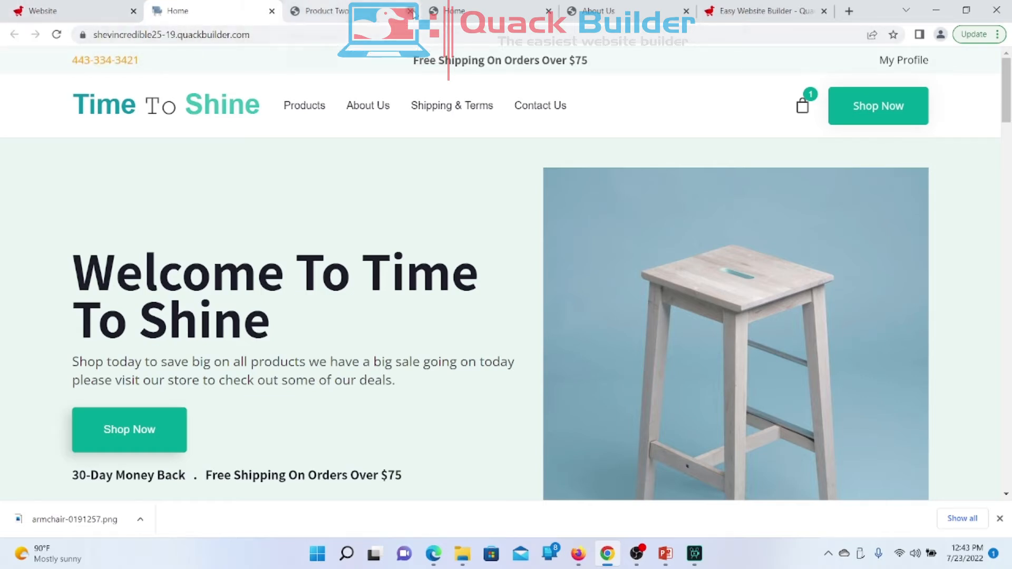
Step: Close the Product Two, extra Home and About Us tabs, then return to the editor
{"action": "left_click", "coordinate": [410, 11]}
{"action": "left_click", "coordinate": [412, 11]}
{"action": "left_click", "coordinate": [411, 12]}
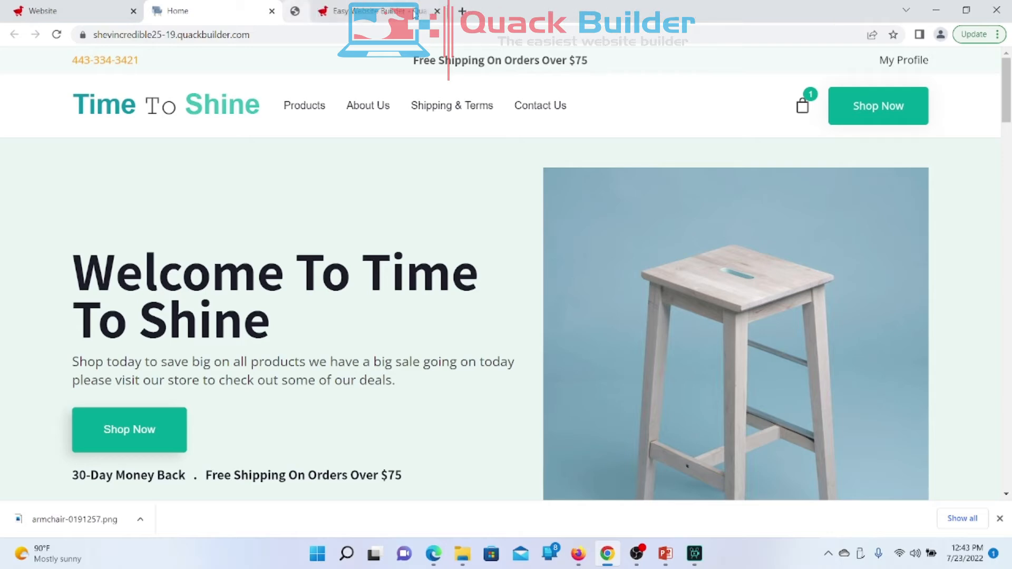
{"action": "left_click", "coordinate": [75, 15]}
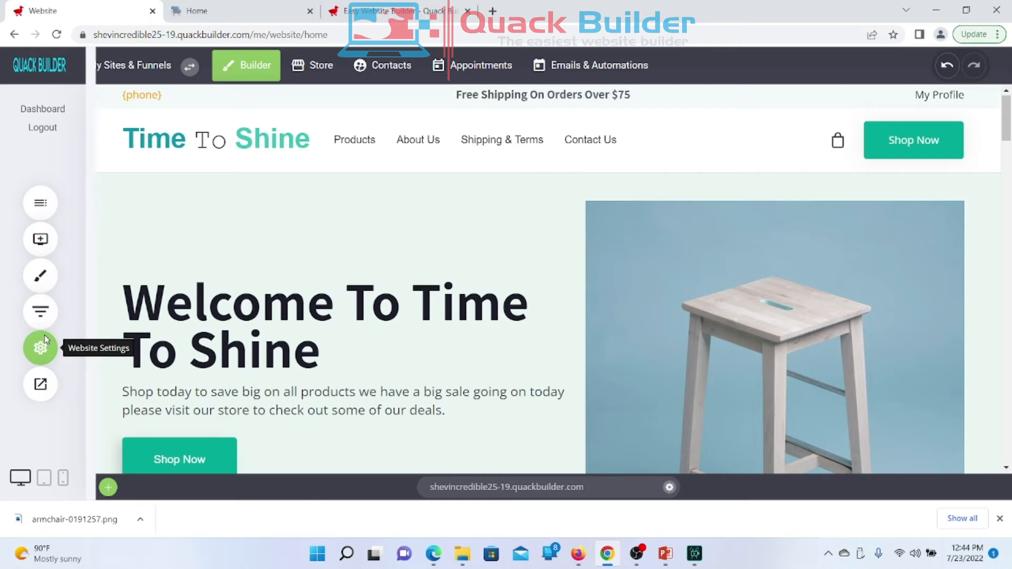
Step: Delete the old social sharing image, choose the armchair from File Manager, and save
{"action": "left_click", "coordinate": [42, 348]}
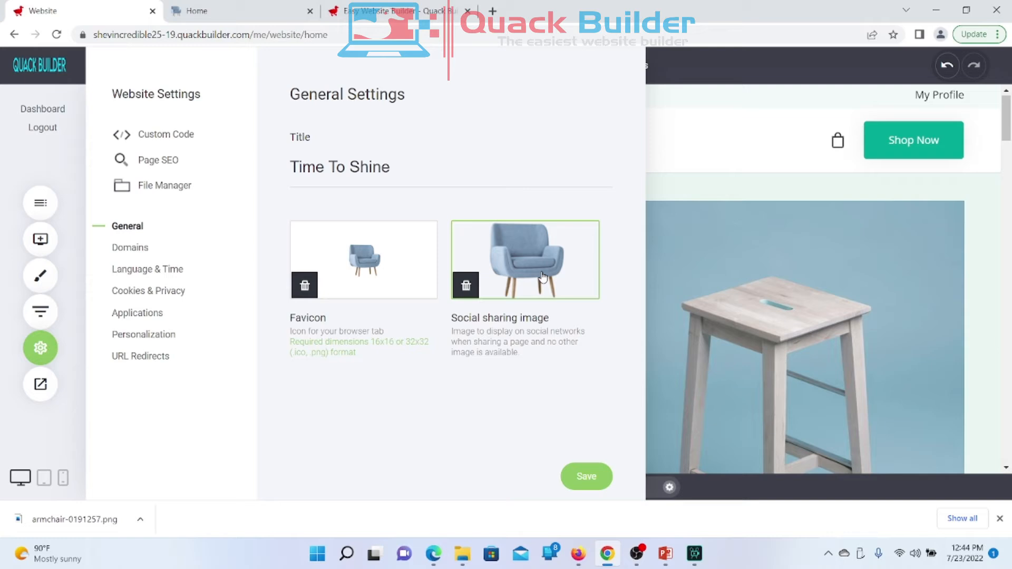
{"action": "left_click", "coordinate": [466, 287]}
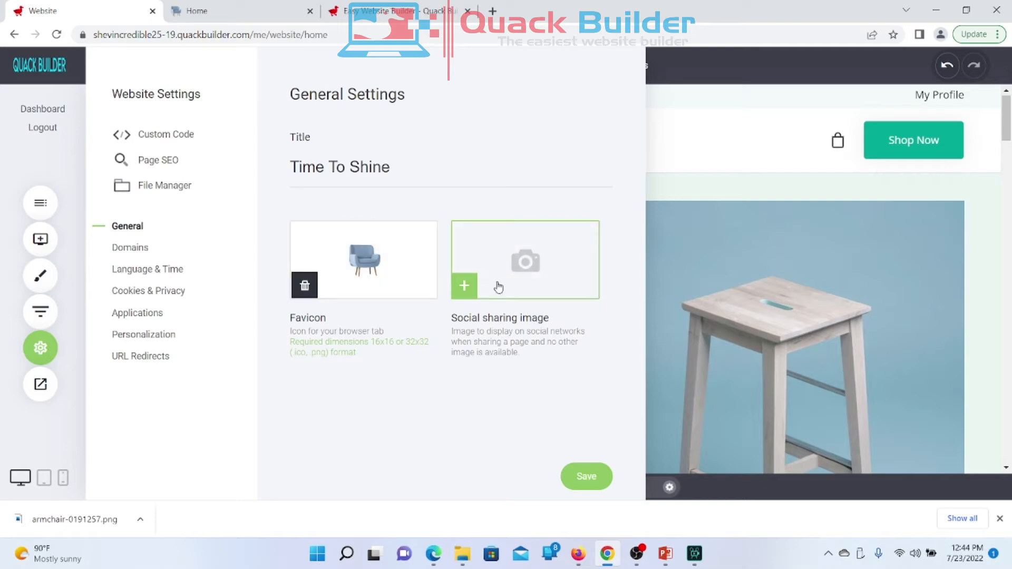
{"action": "left_click", "coordinate": [523, 245]}
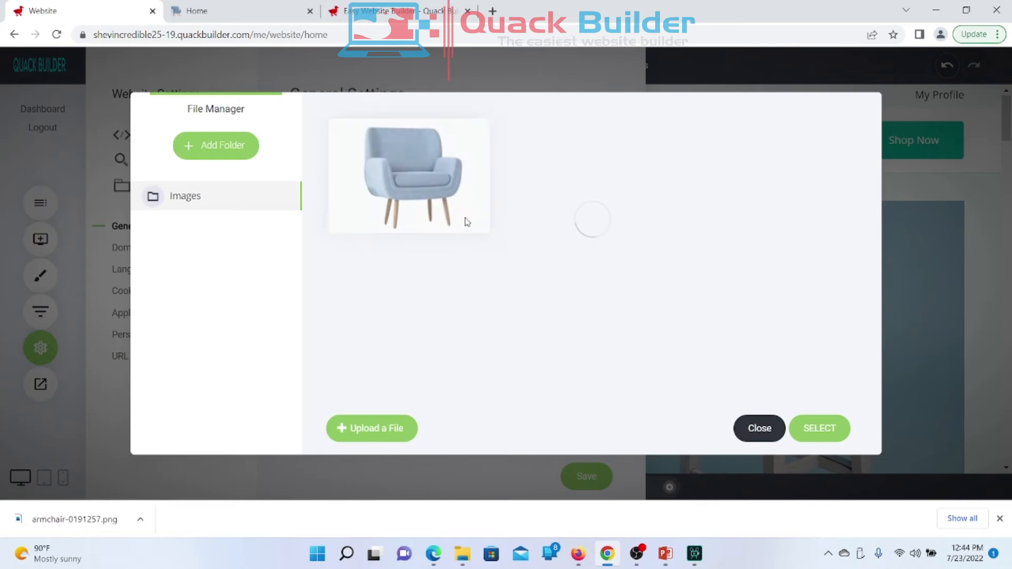
{"action": "left_click", "coordinate": [405, 173]}
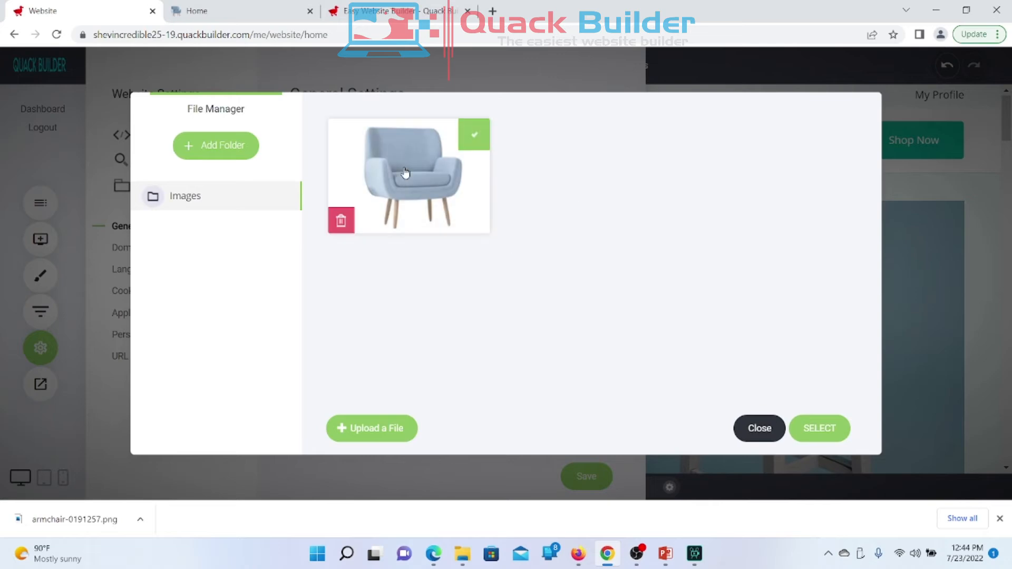
{"action": "left_click", "coordinate": [820, 427]}
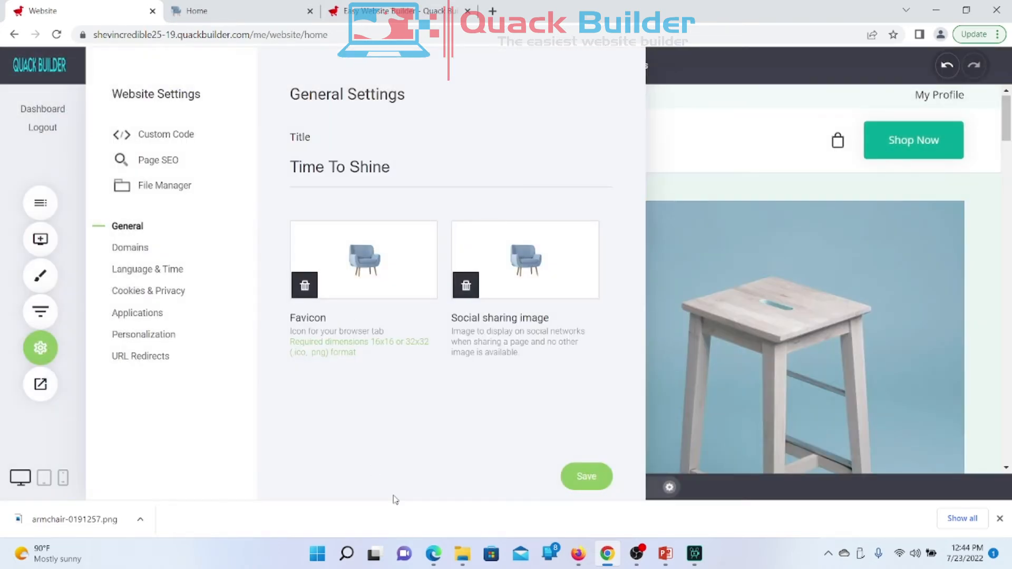
{"action": "left_click", "coordinate": [590, 475]}
Step: Open the site-wide Custom Code and inspect the empty Head and Body markup sections
{"action": "left_click", "coordinate": [161, 138]}
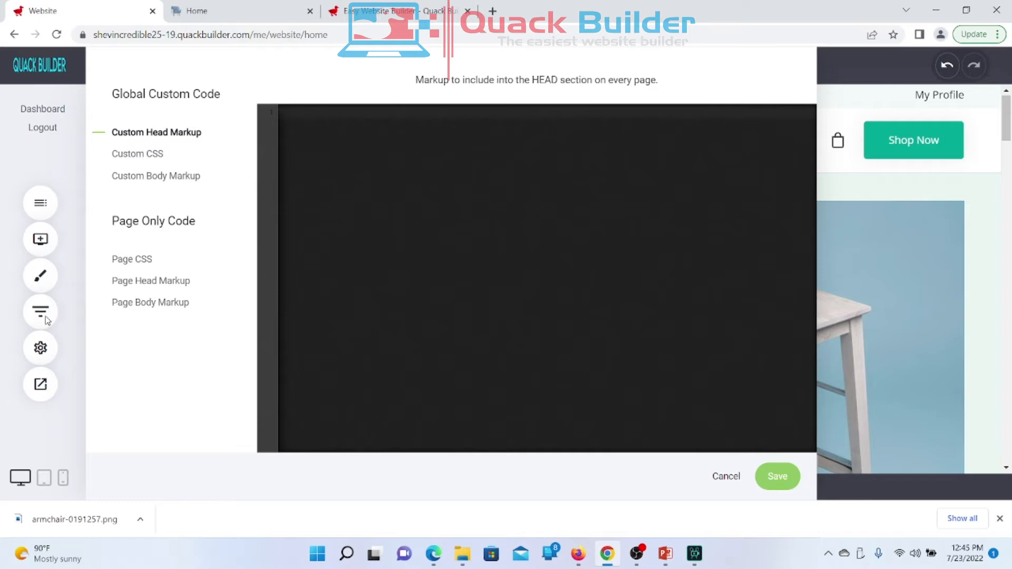
{"action": "left_click", "coordinate": [38, 352]}
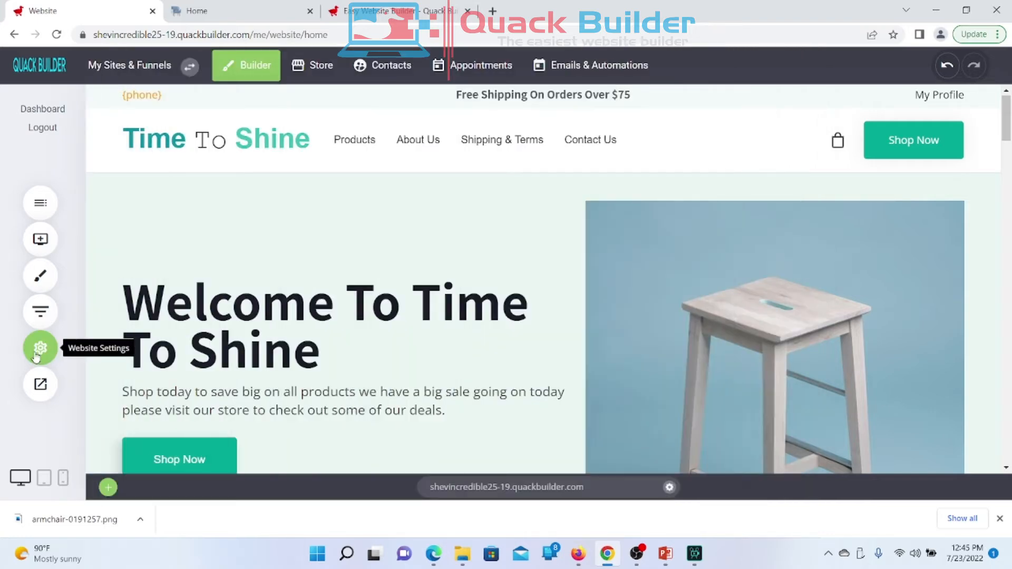
{"action": "left_click", "coordinate": [46, 351]}
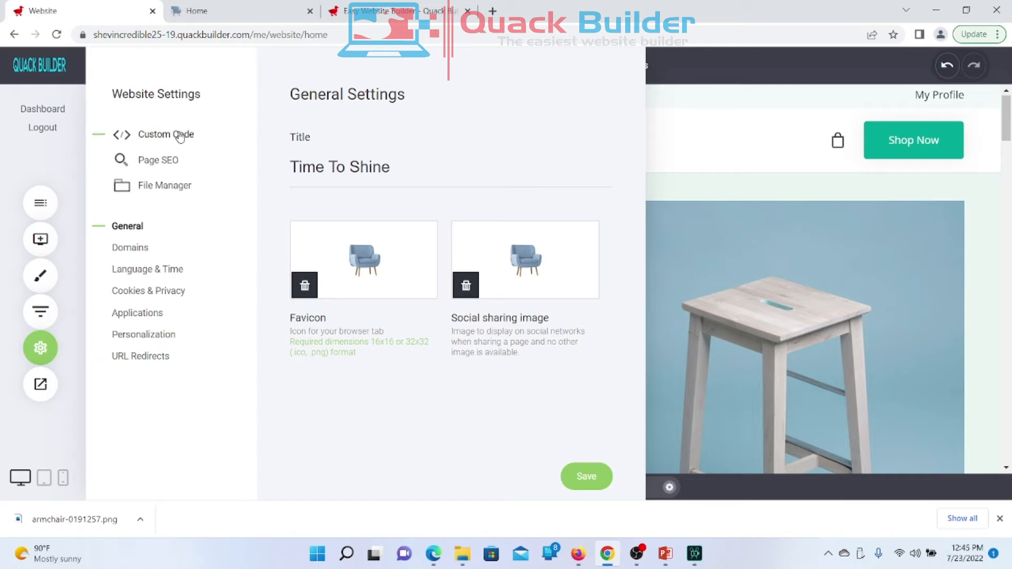
{"action": "left_click", "coordinate": [42, 347]}
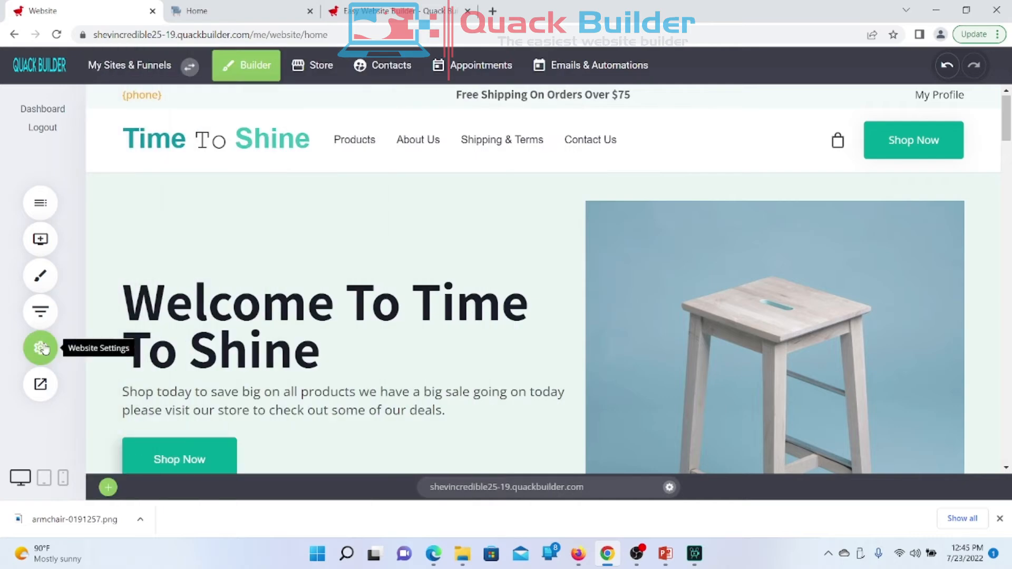
{"action": "left_click", "coordinate": [41, 347]}
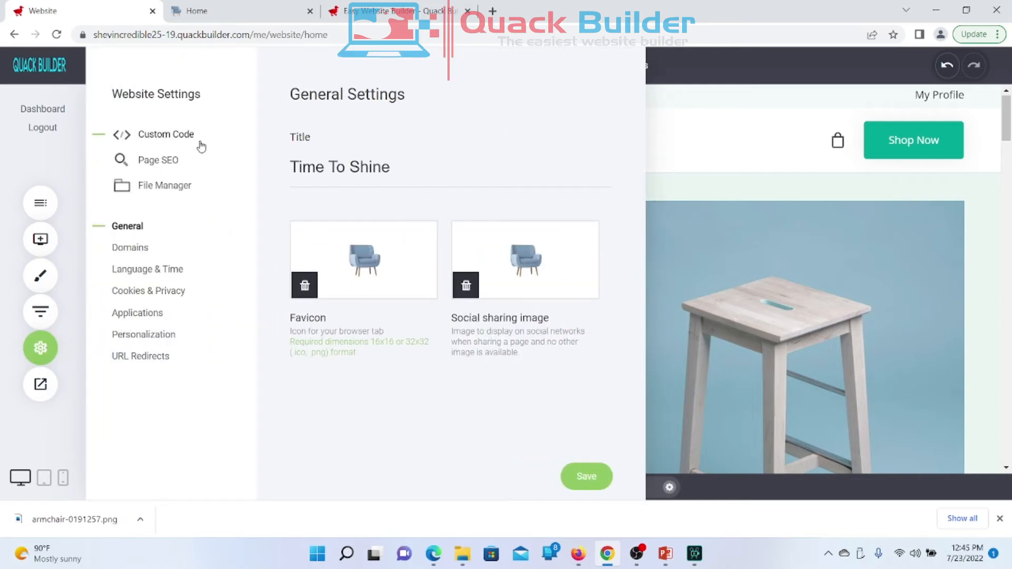
{"action": "left_click", "coordinate": [166, 135]}
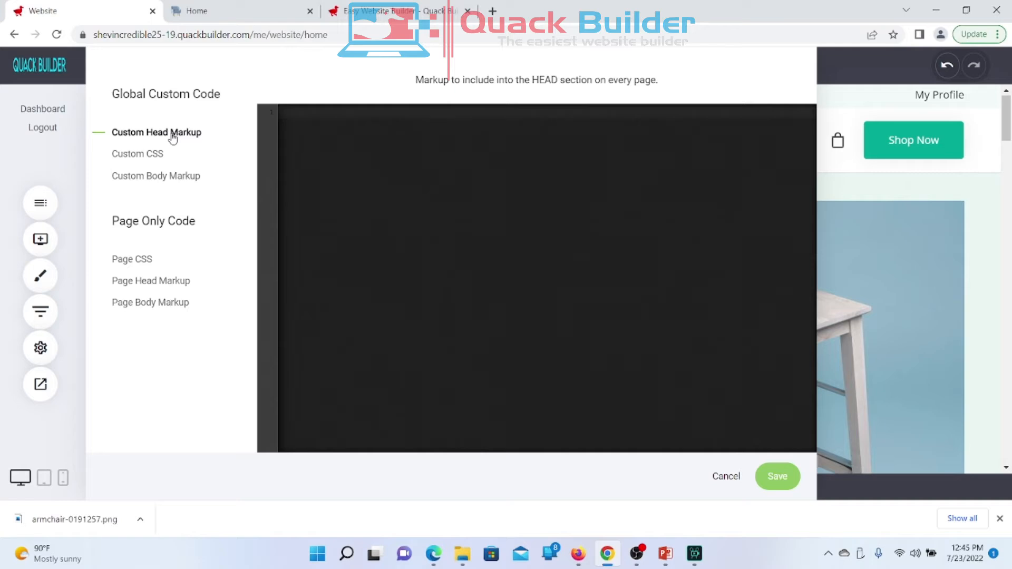
{"action": "left_click", "coordinate": [136, 187]}
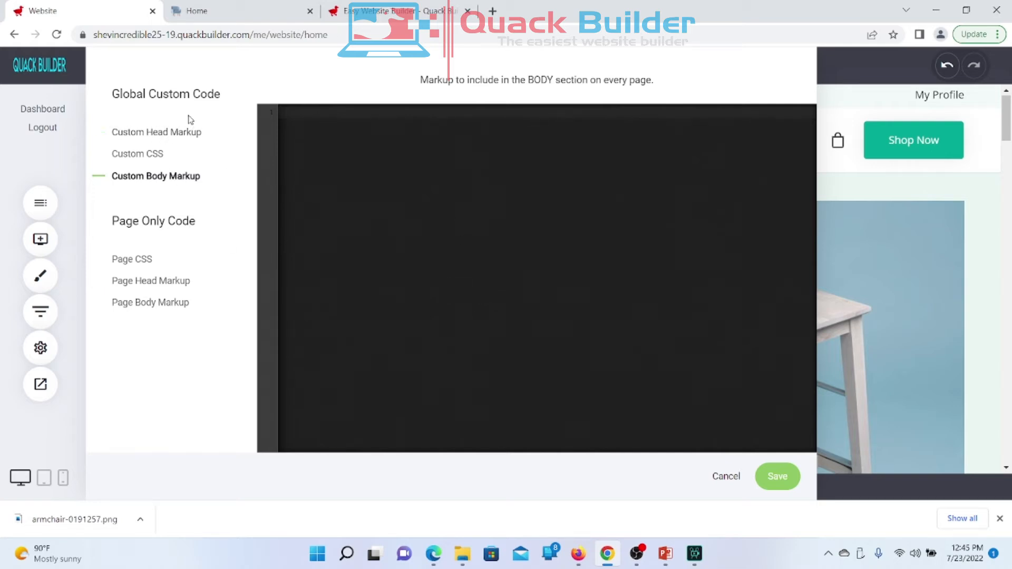
{"action": "left_click", "coordinate": [157, 132]}
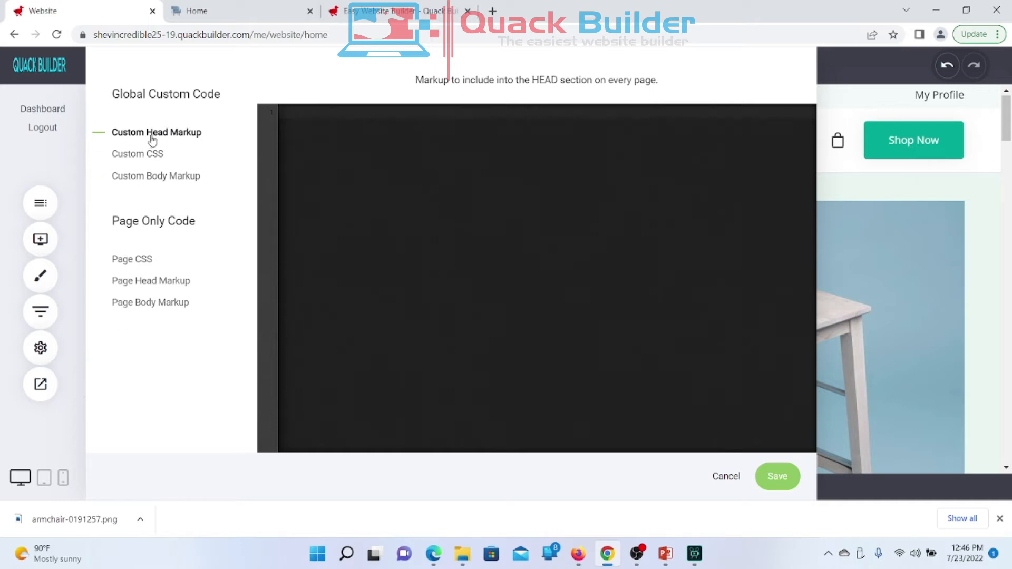
{"action": "left_click", "coordinate": [319, 115]}
{"action": "right_click", "coordinate": [319, 115]}
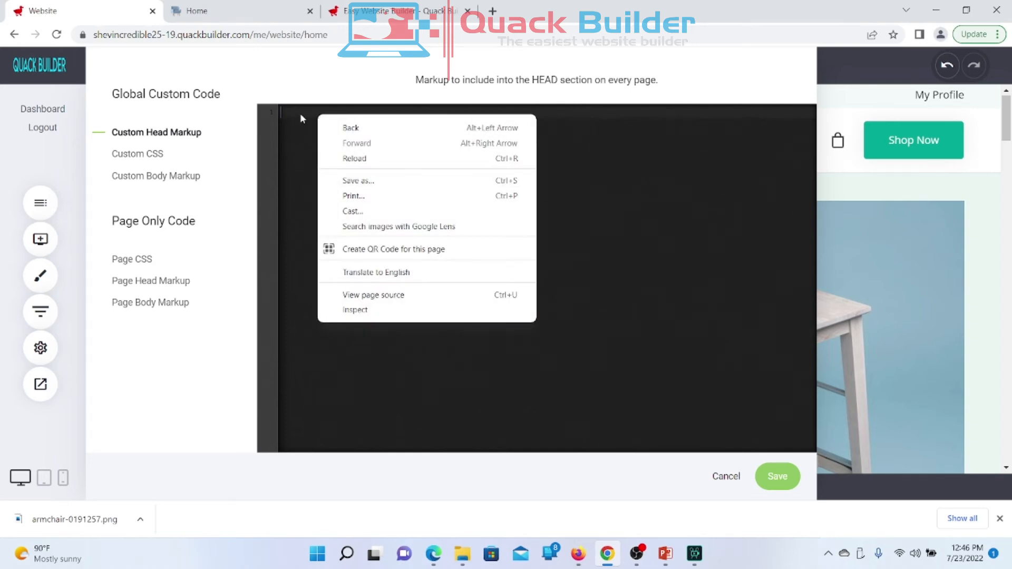
{"action": "left_click", "coordinate": [300, 112]}
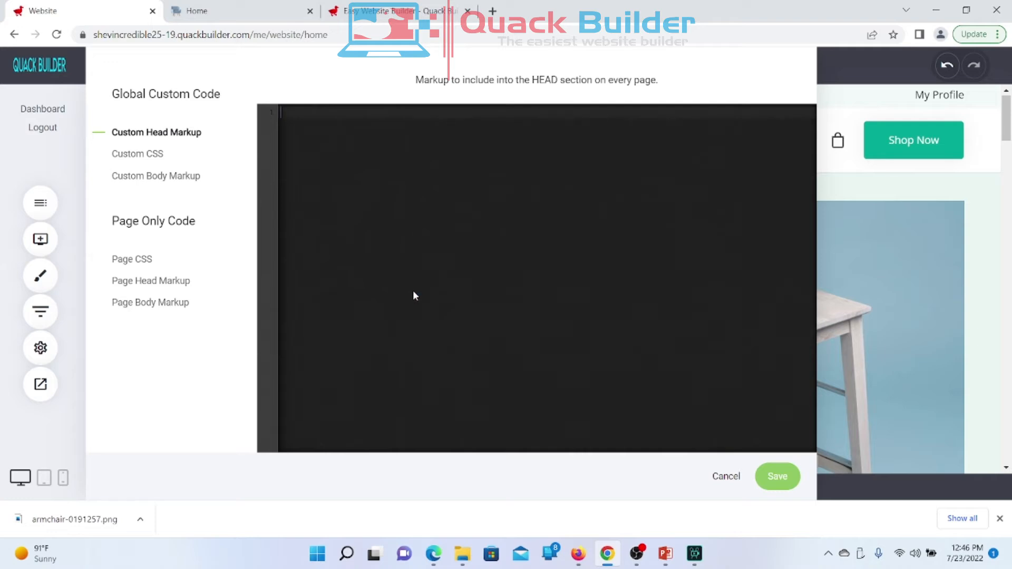
{"action": "left_click", "coordinate": [379, 112]}
Step: Review the site-wide CSS and the page-only CSS, head and body code, then cancel
{"action": "left_click", "coordinate": [147, 159]}
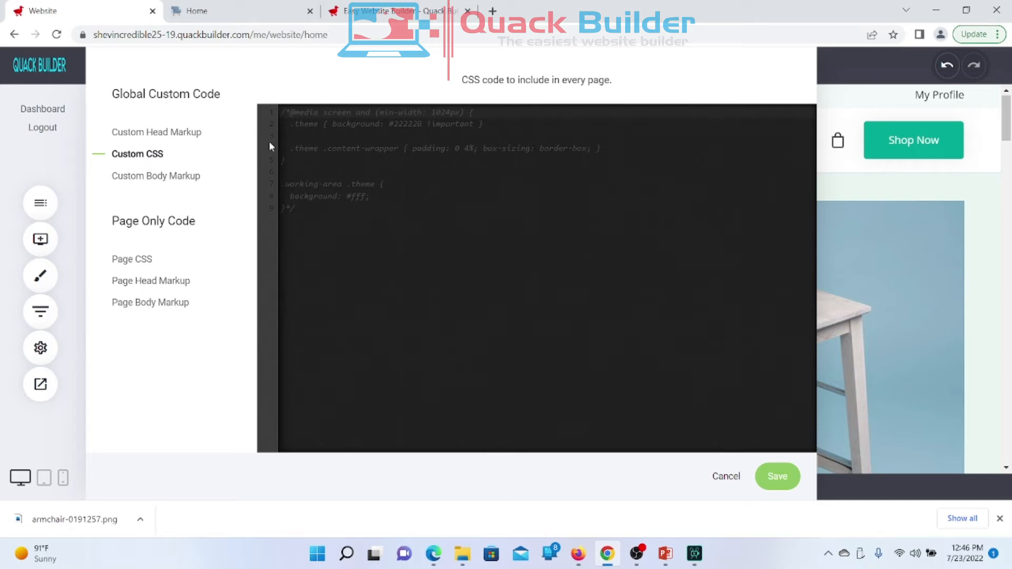
{"action": "left_click", "coordinate": [152, 182]}
{"action": "left_click", "coordinate": [138, 259]}
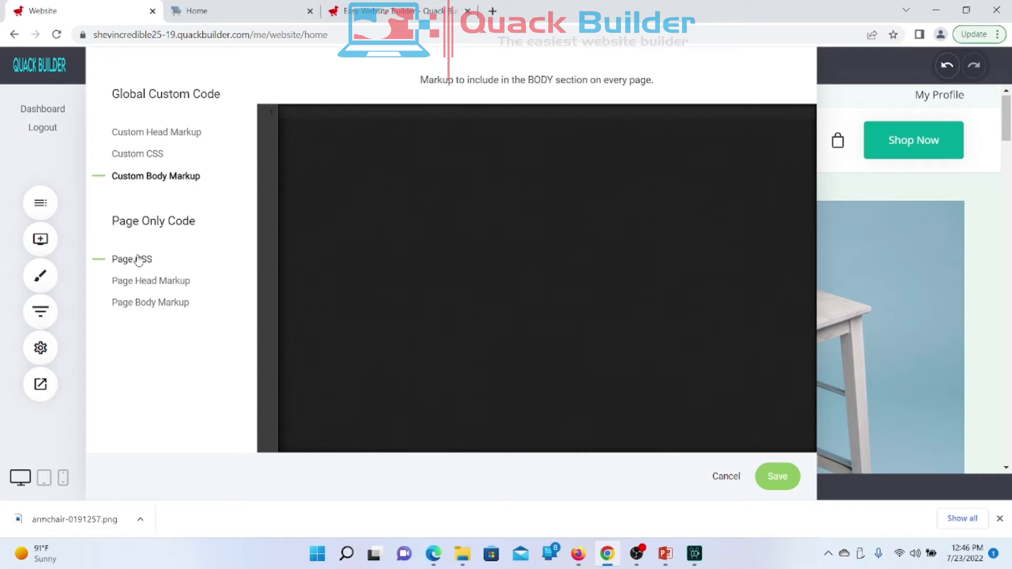
{"action": "left_click", "coordinate": [149, 283]}
{"action": "left_click", "coordinate": [150, 302]}
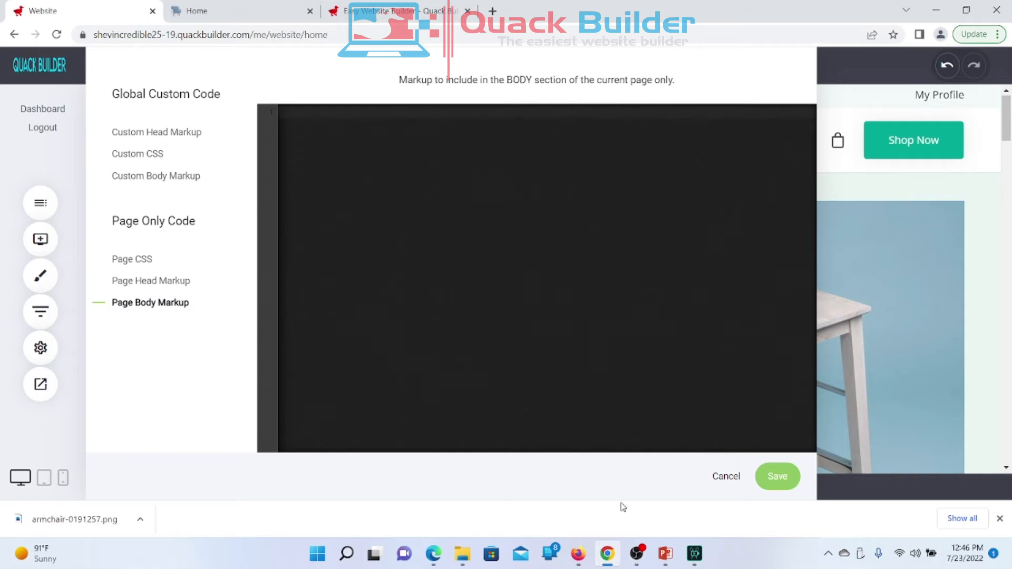
{"action": "left_click", "coordinate": [727, 477]}
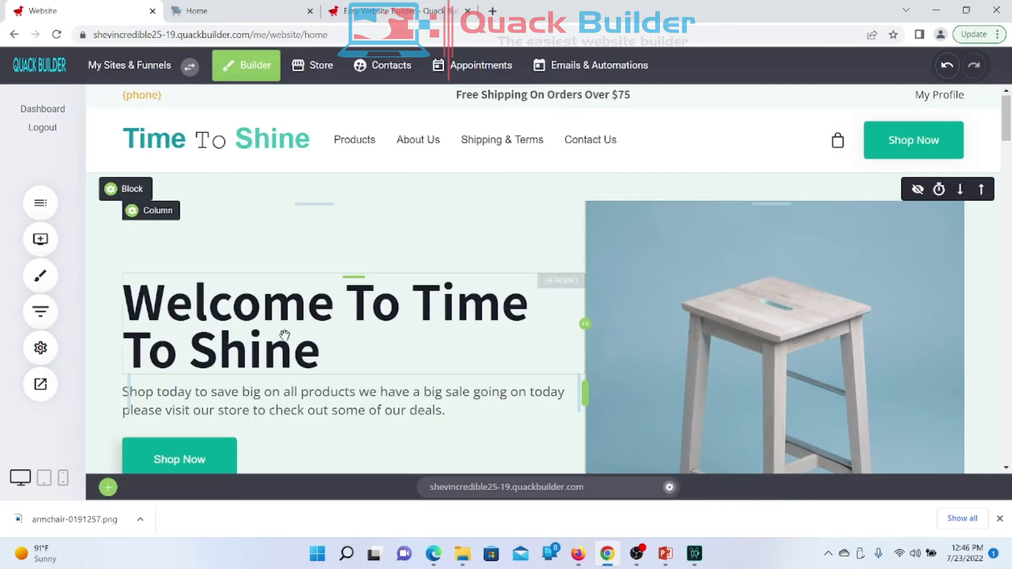
Step: Open the home page's Page SEO settings and move the Edit Page dialog up-left
{"action": "left_click", "coordinate": [50, 348]}
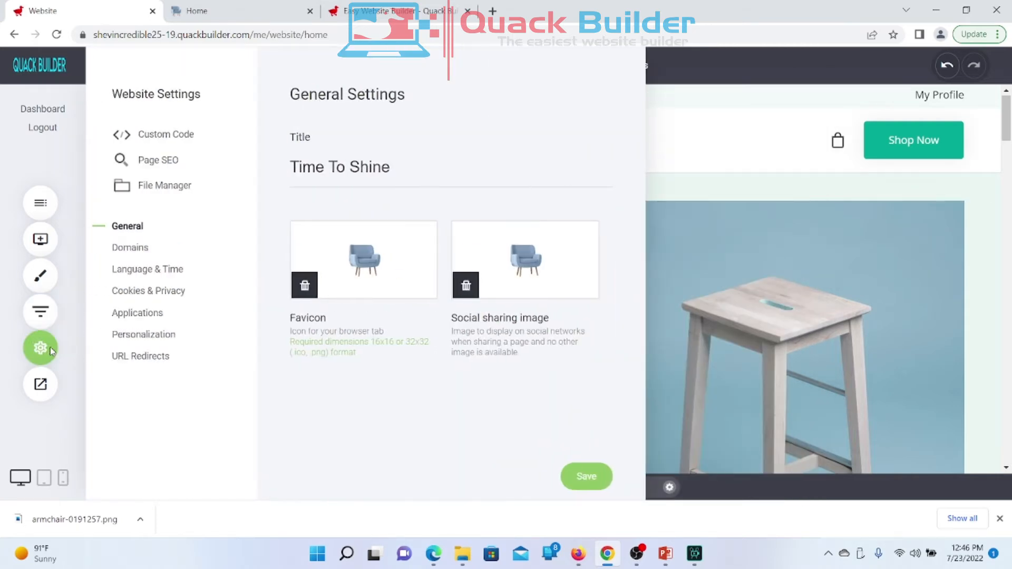
{"action": "left_click", "coordinate": [160, 161]}
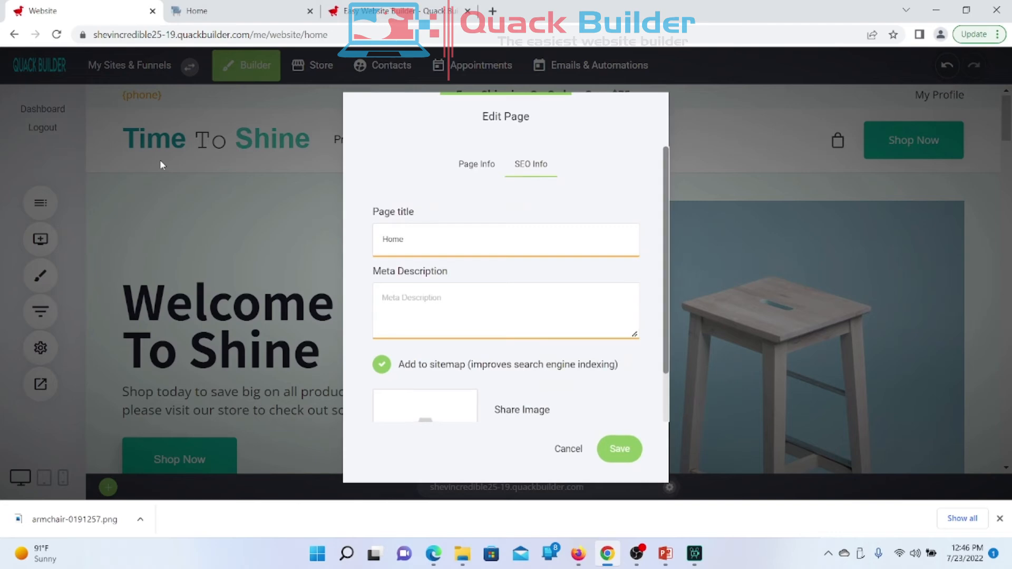
{"action": "left_click_drag", "start_coordinate": [475, 119], "coordinate": [397, 103]}
{"action": "scroll", "coordinate": [404, 213], "scroll_direction": "down", "scroll_amount": 1}
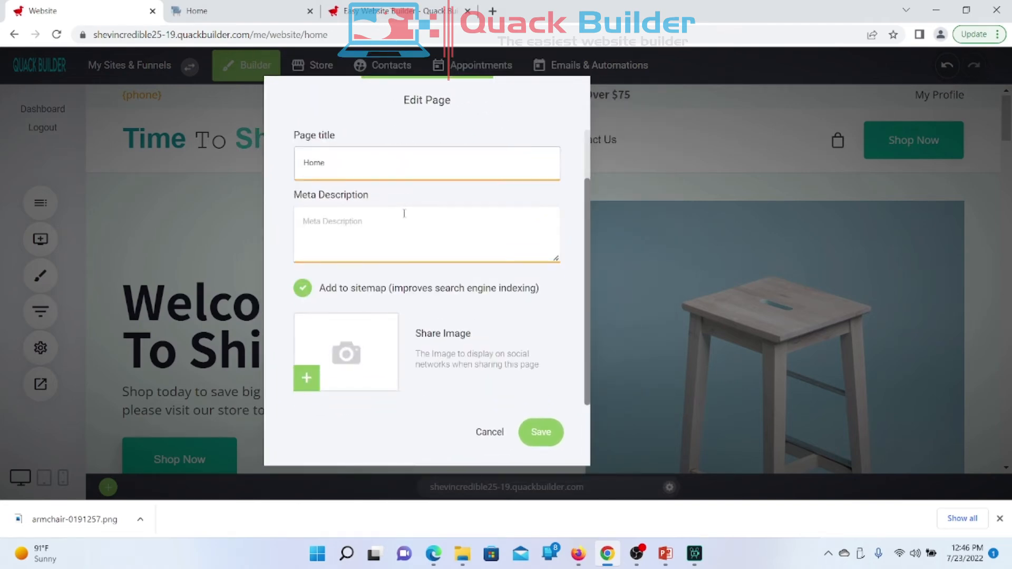
{"action": "scroll", "coordinate": [404, 213], "scroll_direction": "up", "scroll_amount": 1}
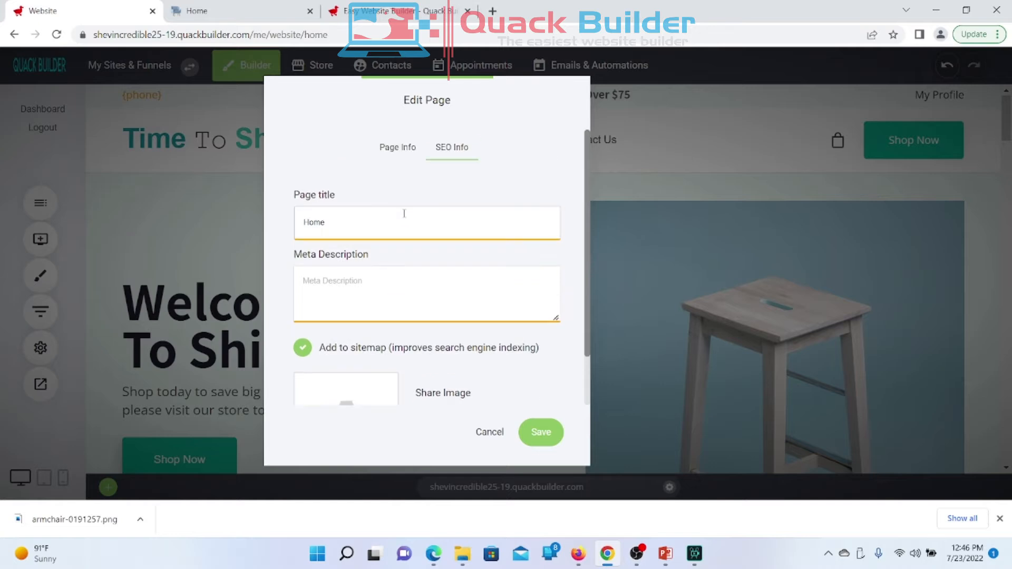
{"action": "scroll", "coordinate": [404, 213], "scroll_direction": "down", "scroll_amount": 1}
{"action": "scroll", "coordinate": [404, 213], "scroll_direction": "up", "scroll_amount": 1}
Step: Replace the page title Home with 'Time To Shine - Shop For Phone Computers And More'
{"action": "double_click", "coordinate": [342, 217]}
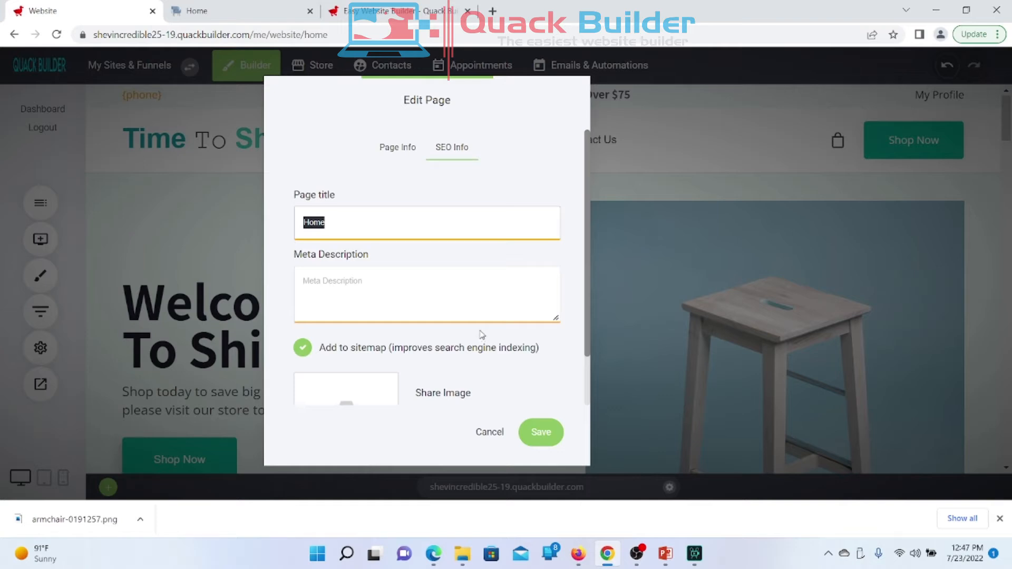
{"action": "mouse_move", "coordinate": [425, 350]}
{"action": "type", "text": "Time Shine"}
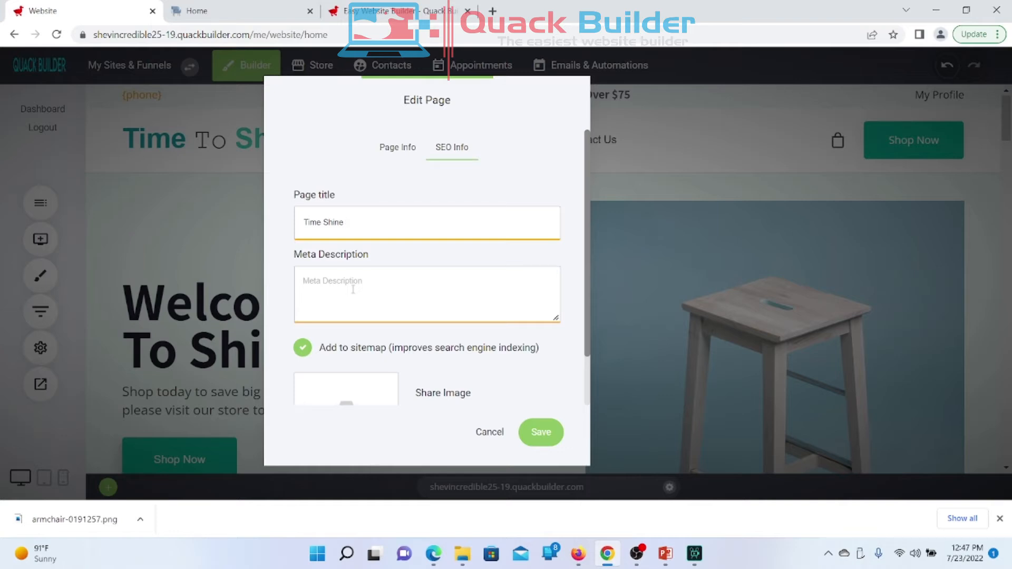
{"action": "left_click", "coordinate": [320, 222]}
{"action": "type", "text": "T"}
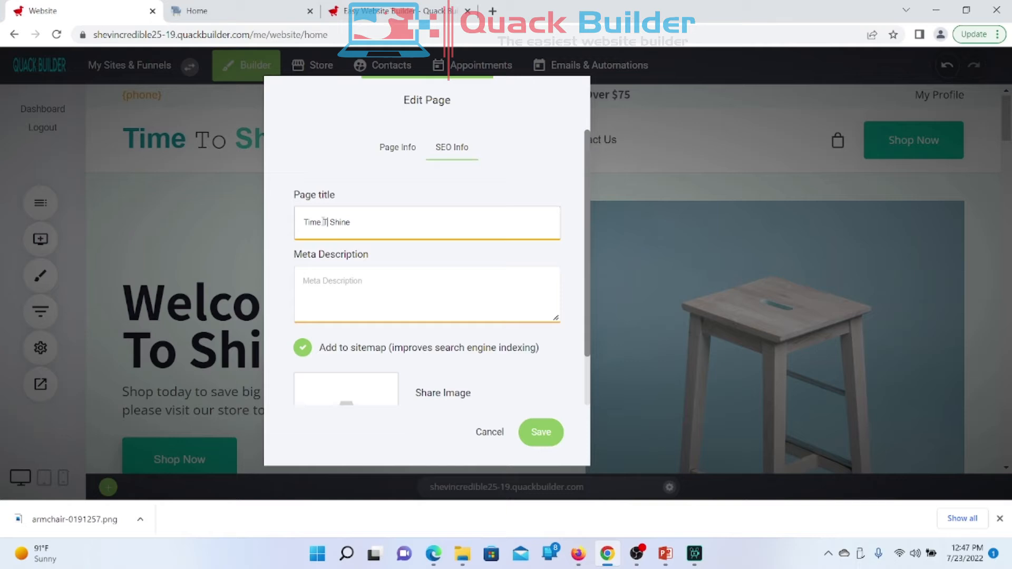
{"action": "type", "text": "o Shine - Shop For Phone Computers"}
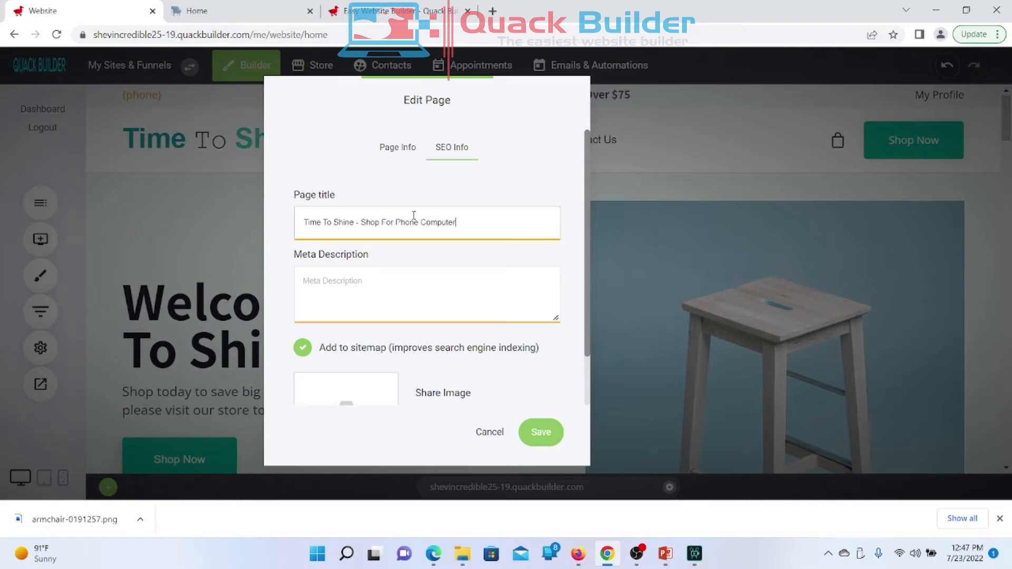
{"action": "type", "text": " And More"}
{"action": "scroll", "coordinate": [339, 330], "scroll_direction": "down", "scroll_amount": 1}
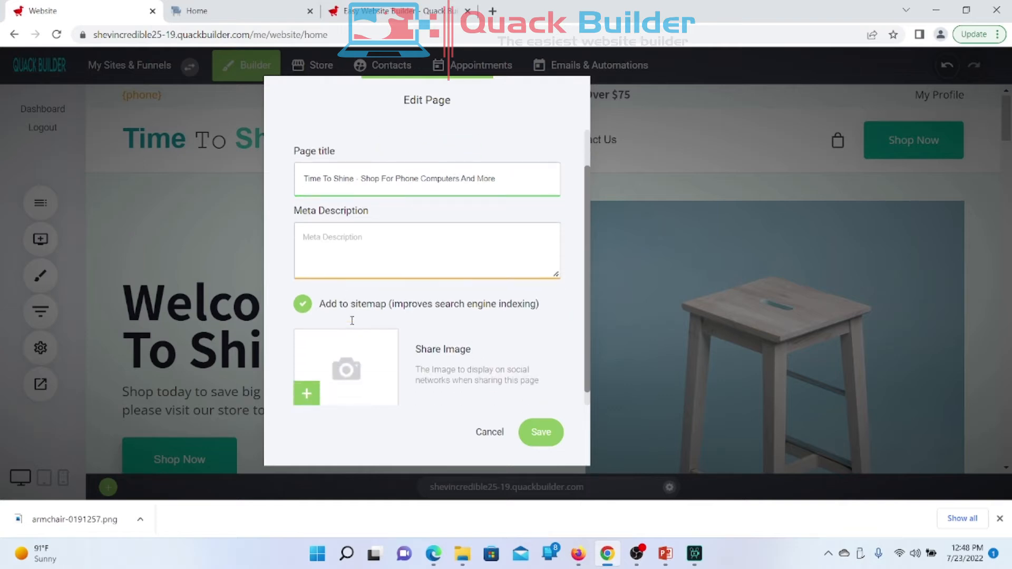
Step: Enter meta description 'Time to shine is a local online store that sell mobile phones, Laptop Computers and More'
{"action": "left_click", "coordinate": [358, 264]}
{"action": "type", "text": "1"}
{"action": "type", "text": "ime to "}
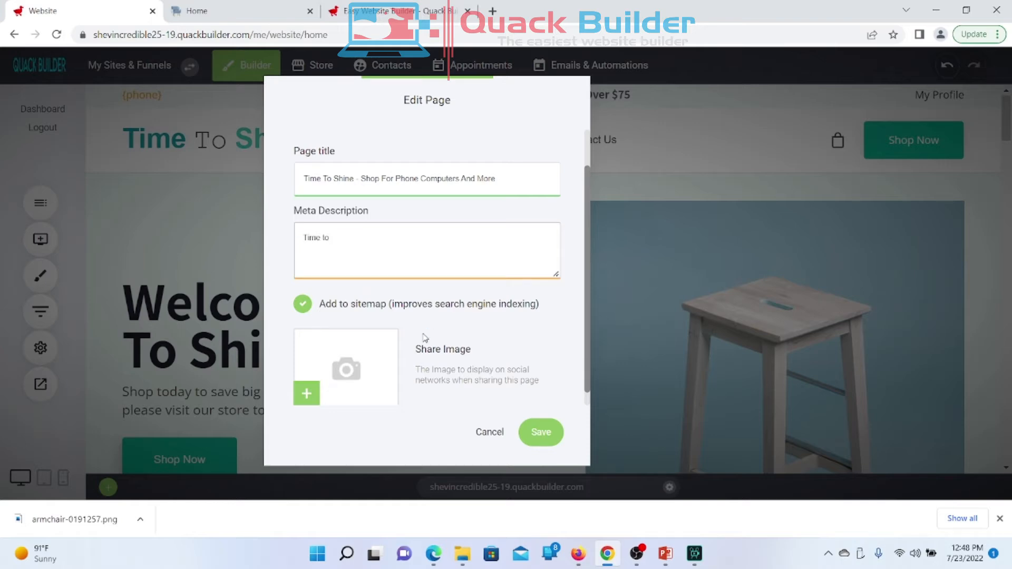
{"action": "type", "text": "shine is a local online store that sell c"}
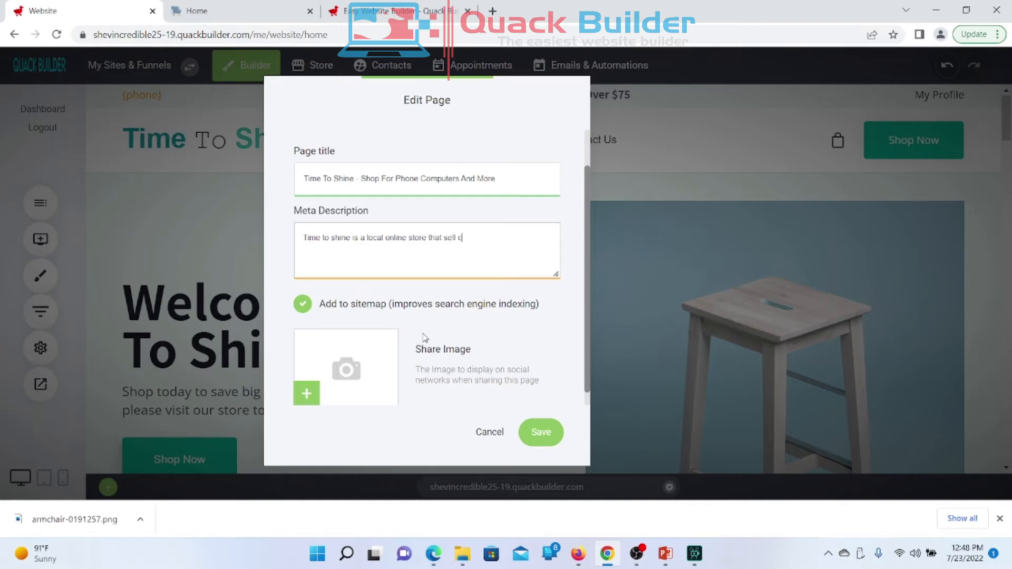
{"action": "type", "text": "ompu"}
{"action": "key", "text": "BackSpace"}
{"action": "key", "text": "BackSpace"}
{"action": "key", "text": "BackSpace"}
{"action": "key", "text": "BackSpace"}
{"action": "type", "text": "mobile phones, Laptop Computers"}
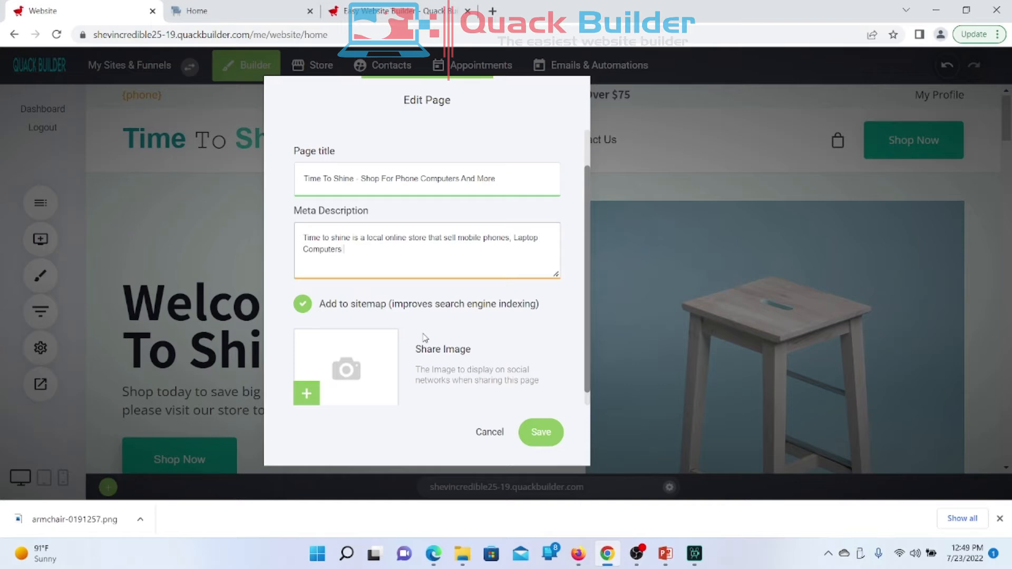
{"action": "type", "text": " and More"}
{"action": "scroll", "coordinate": [361, 257], "scroll_direction": "down", "scroll_amount": 1}
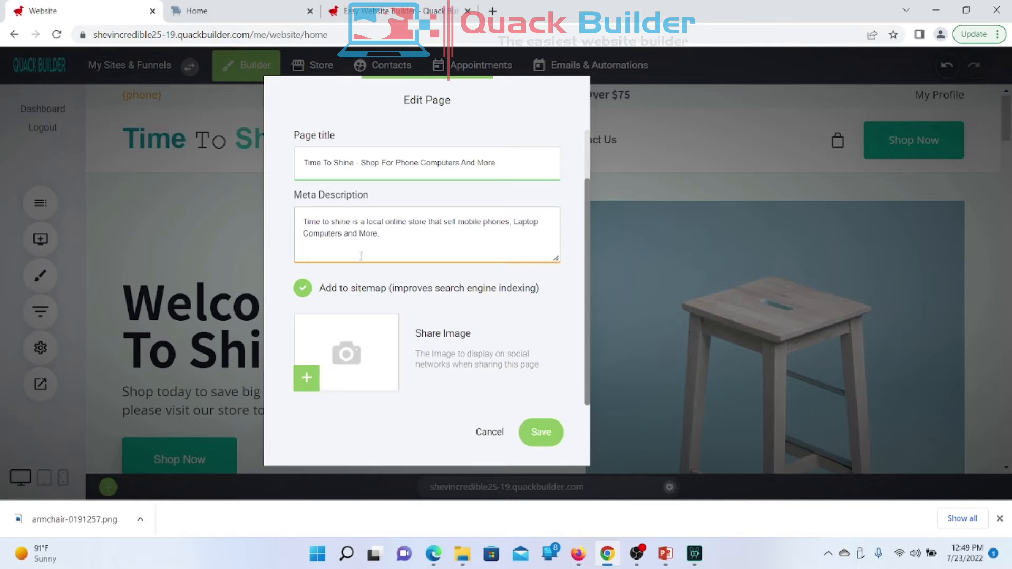
{"action": "scroll", "coordinate": [361, 255], "scroll_direction": "up", "scroll_amount": 2}
Step: End the meta description with a period
{"action": "type", "text": "."}
{"action": "scroll", "coordinate": [360, 255], "scroll_direction": "down", "scroll_amount": 1}
{"action": "scroll", "coordinate": [360, 256], "scroll_direction": "up", "scroll_amount": 1}
{"action": "scroll", "coordinate": [361, 256], "scroll_direction": "down", "scroll_amount": 1}
{"action": "scroll", "coordinate": [361, 256], "scroll_direction": "up", "scroll_amount": 1}
{"action": "scroll", "coordinate": [361, 256], "scroll_direction": "up", "scroll_amount": 1}
Step: Insert 'Mobile' so the title reads 'Time To Shine - Shop For Mobile Phone Computers And More'
{"action": "left_click_drag", "start_coordinate": [302, 210], "coordinate": [355, 211]}
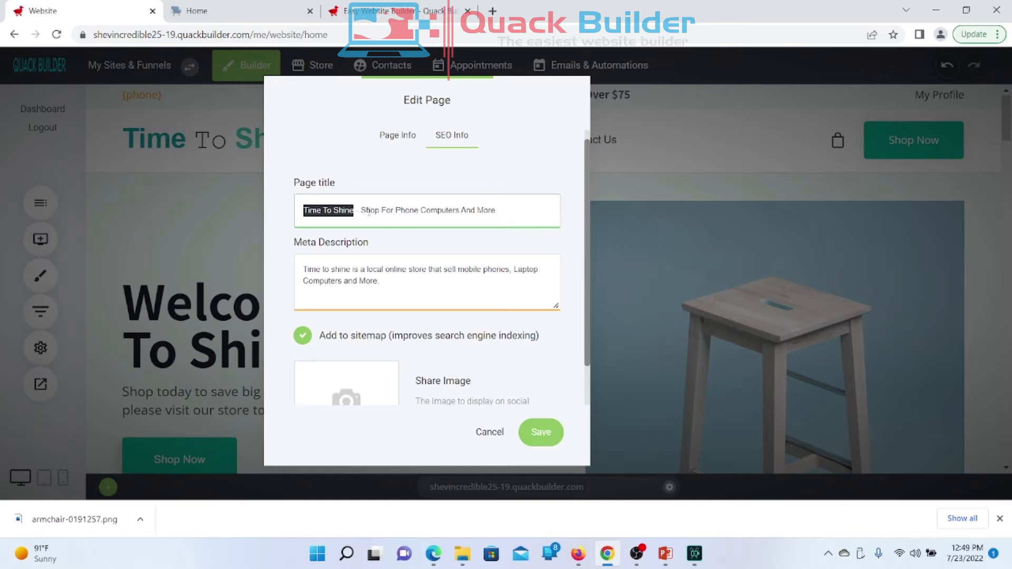
{"action": "left_click", "coordinate": [361, 211]}
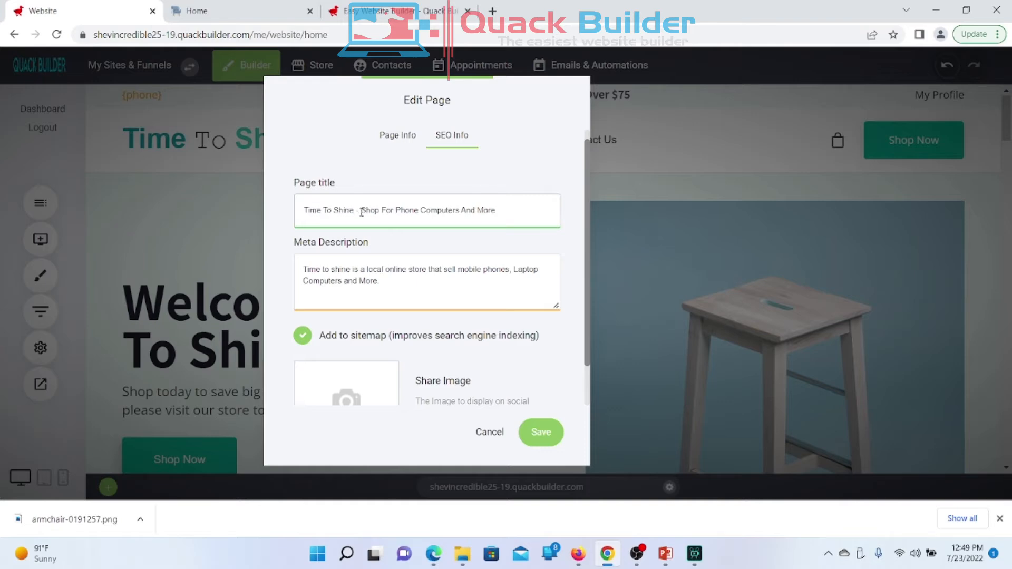
{"action": "left_click_drag", "start_coordinate": [361, 212], "coordinate": [432, 220]}
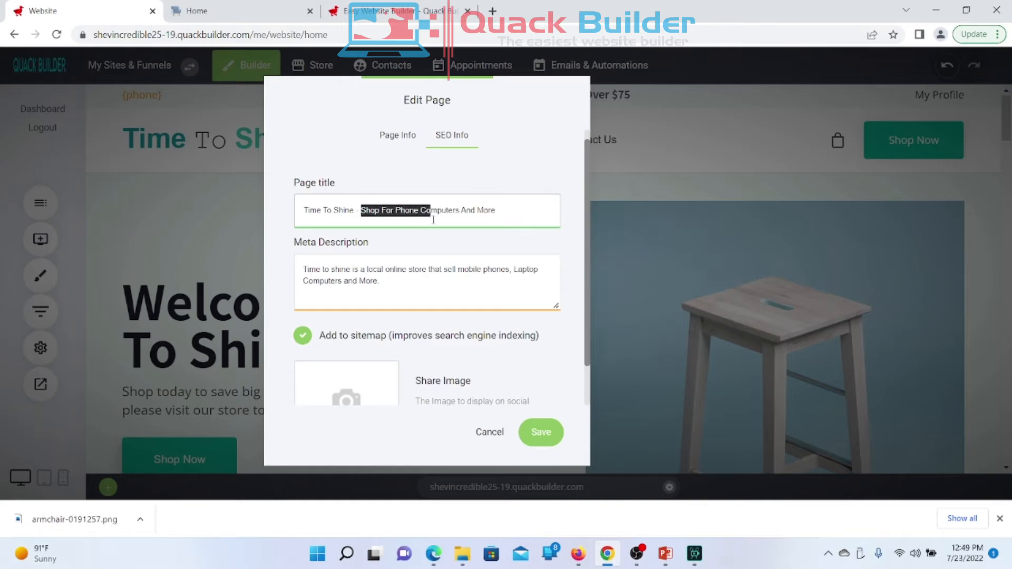
{"action": "left_click", "coordinate": [433, 220]}
{"action": "left_click_drag", "start_coordinate": [396, 210], "coordinate": [394, 211]}
{"action": "type", "text": "For"}
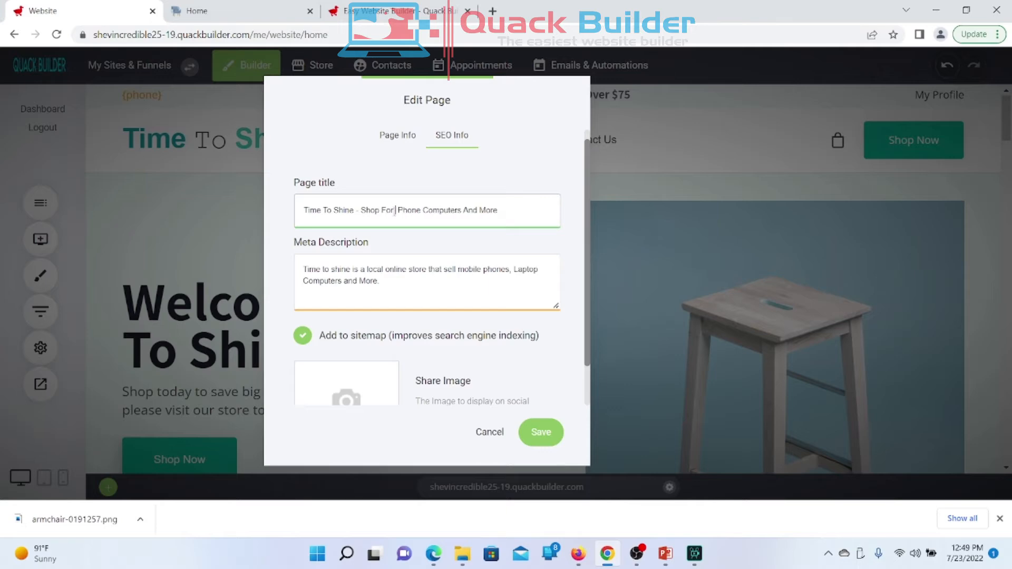
{"action": "type", "text": " Mobile"}
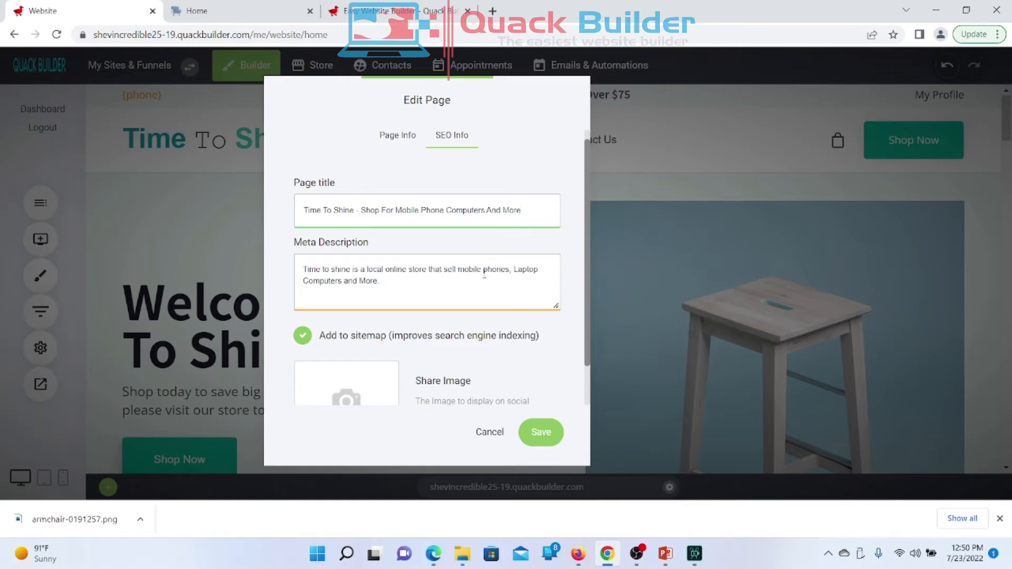
{"action": "mouse_move", "coordinate": [420, 210]}
{"action": "left_mouse_down"}
{"action": "mouse_move", "coordinate": [446, 211]}
{"action": "mouse_move", "coordinate": [396, 219]}
{"action": "mouse_move", "coordinate": [434, 215]}
{"action": "left_mouse_up"}
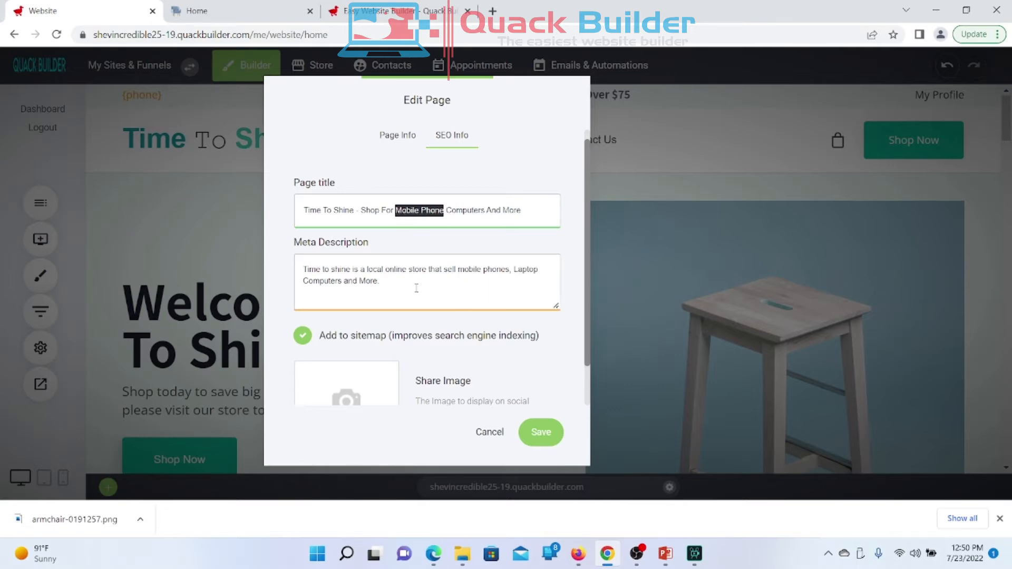
Step: Compare the title's wording with the meta description, then scroll down to the Share Image box
{"action": "left_click_drag", "start_coordinate": [458, 269], "coordinate": [511, 271]}
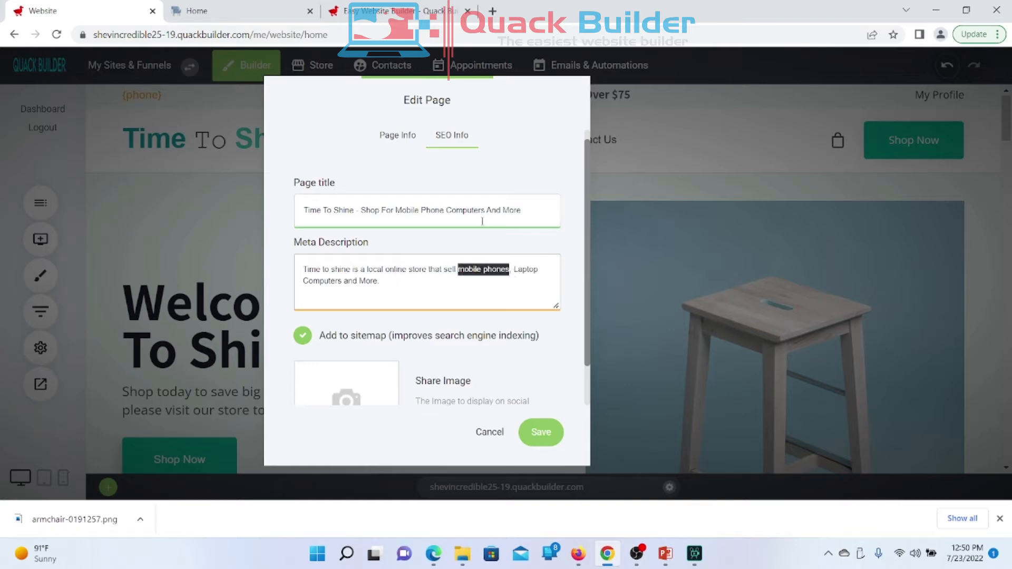
{"action": "left_click_drag", "start_coordinate": [447, 211], "coordinate": [485, 211]}
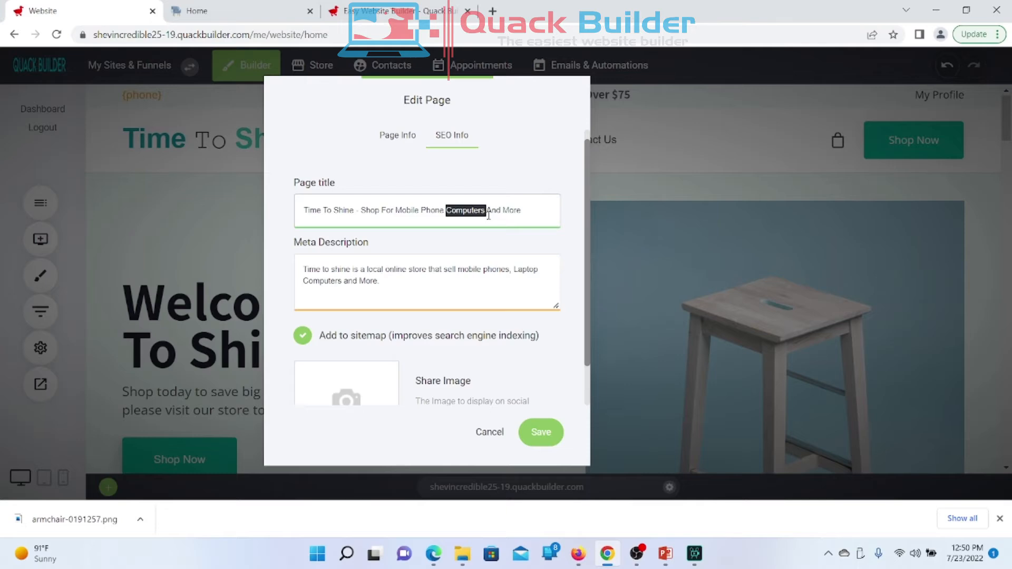
{"action": "left_click_drag", "start_coordinate": [304, 281], "coordinate": [343, 287]}
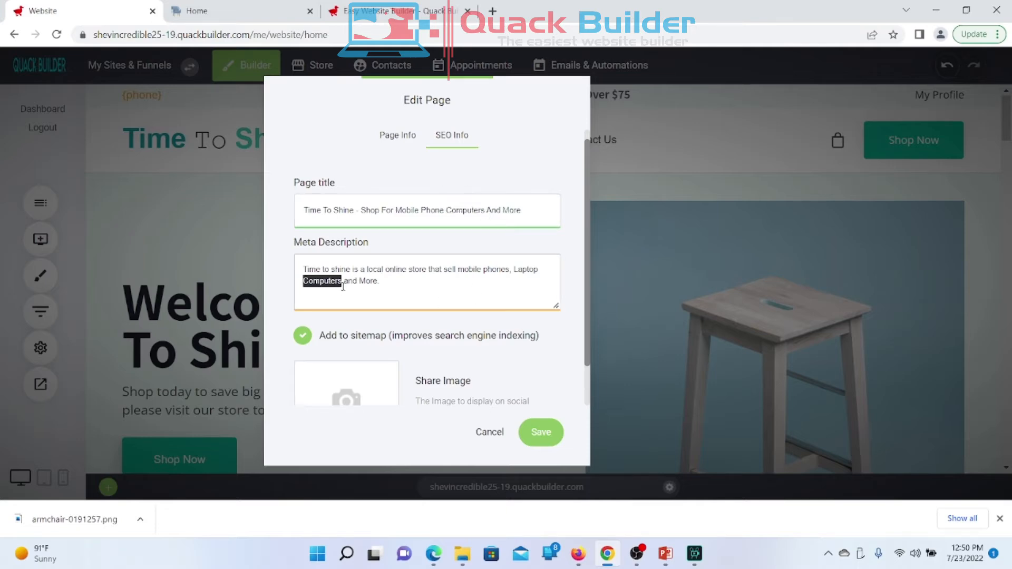
{"action": "left_click", "coordinate": [343, 287]}
{"action": "scroll", "coordinate": [451, 266], "scroll_direction": "down", "scroll_amount": 1}
{"action": "scroll", "coordinate": [447, 266], "scroll_direction": "up", "scroll_amount": 2}
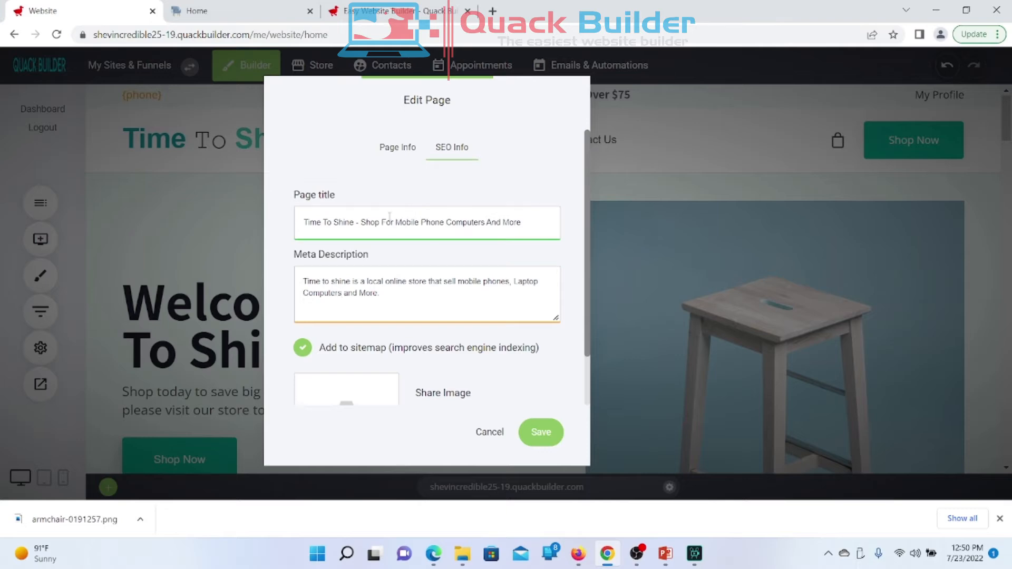
{"action": "scroll", "coordinate": [381, 279], "scroll_direction": "down", "scroll_amount": 1}
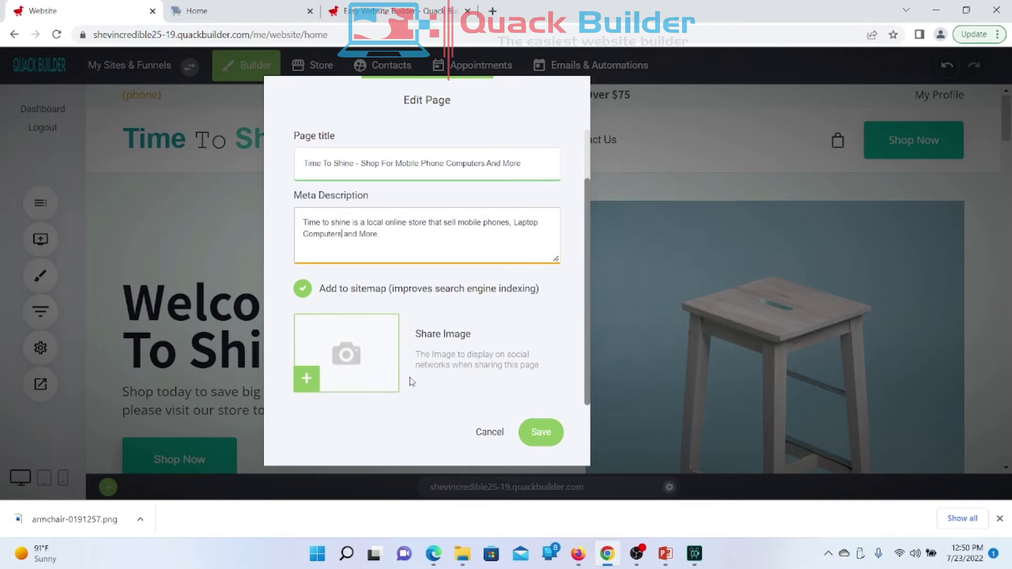
Step: Set the armchair image as the page's share image and save the SEO settings
{"action": "left_click", "coordinate": [369, 350]}
{"action": "left_click", "coordinate": [457, 191]}
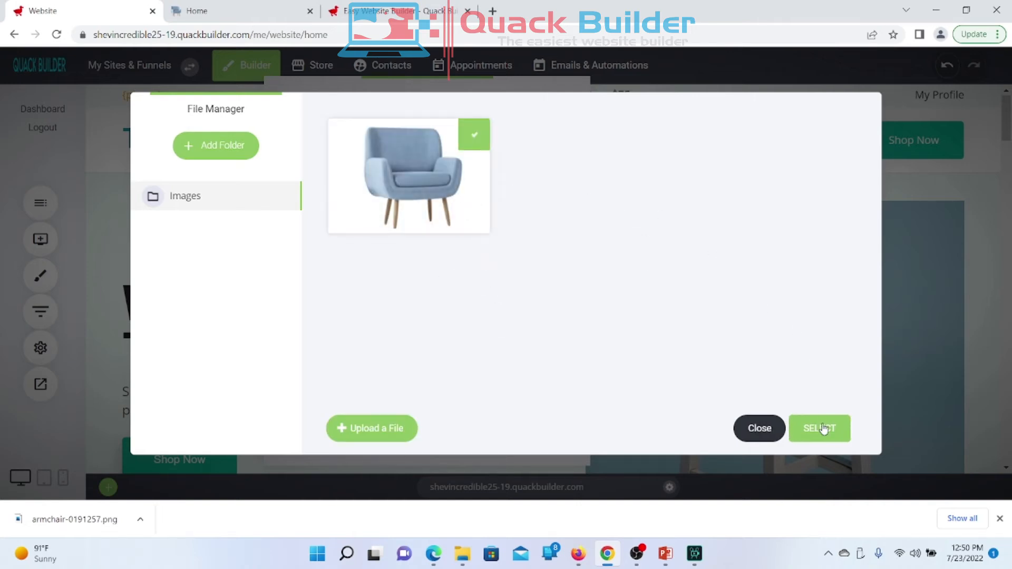
{"action": "left_click", "coordinate": [823, 430]}
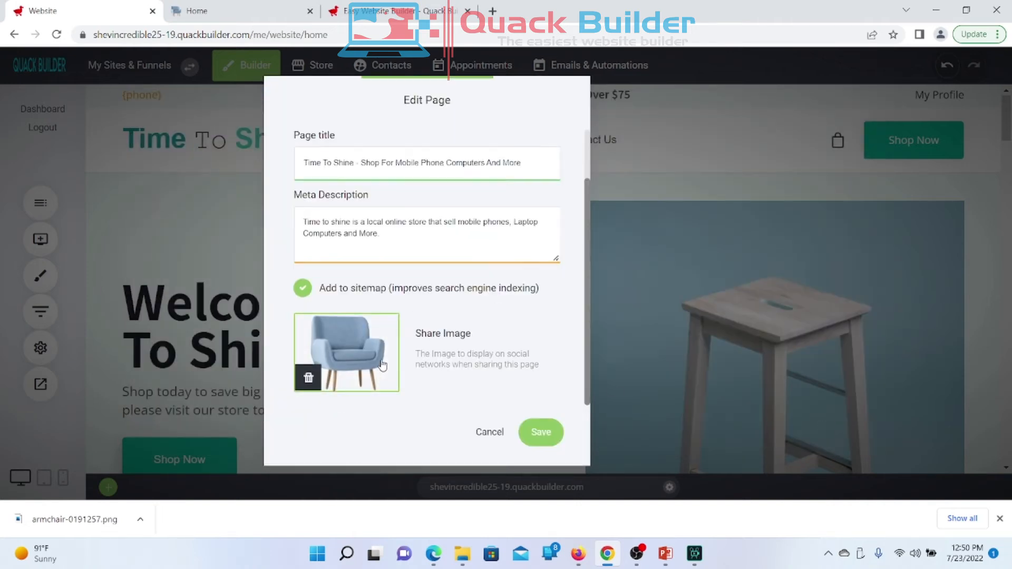
{"action": "left_click", "coordinate": [541, 432]}
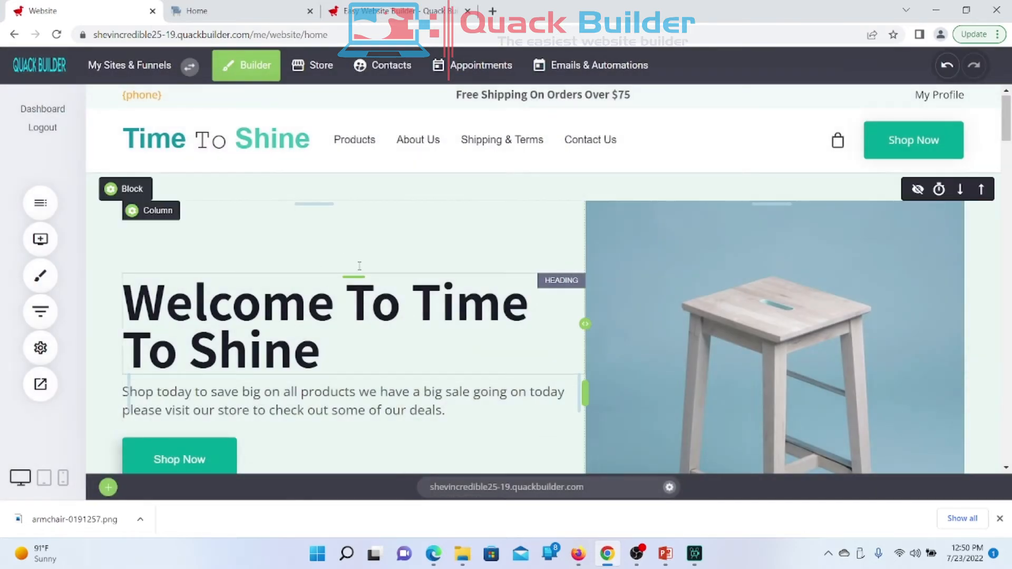
Step: Reopen the home page's SEO settings to verify them, then cancel
{"action": "left_click", "coordinate": [43, 350]}
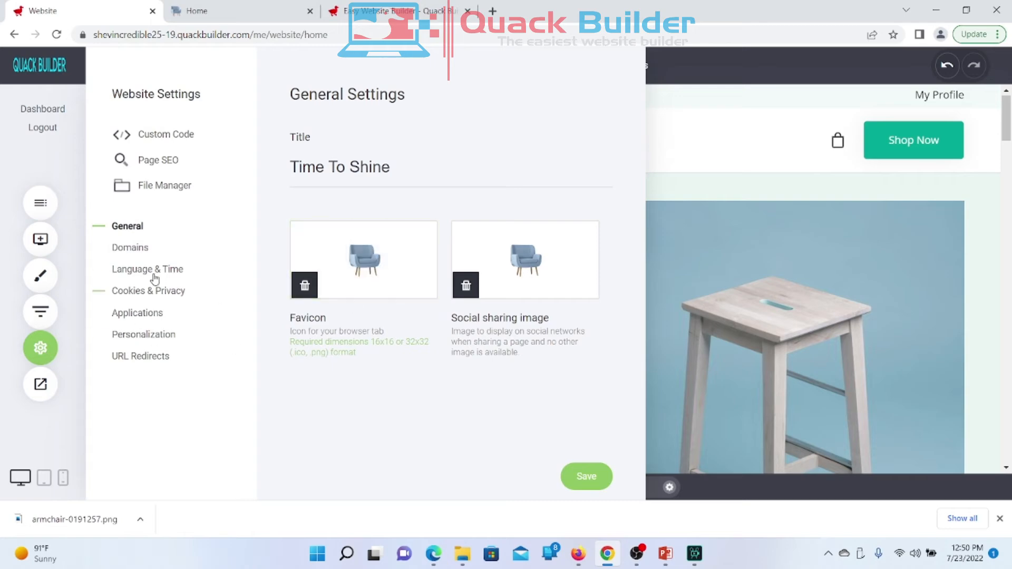
{"action": "left_click", "coordinate": [164, 160]}
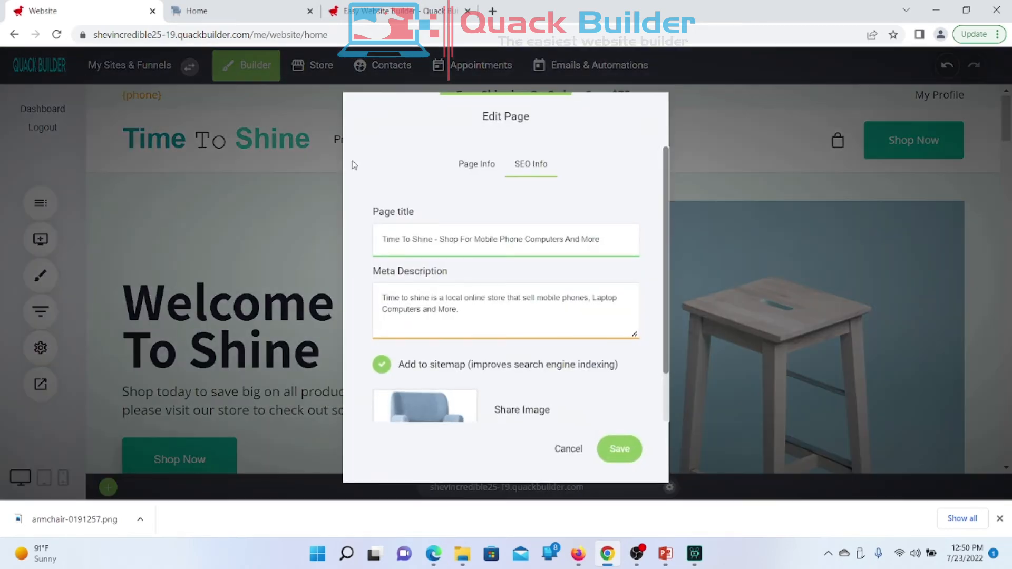
{"action": "scroll", "coordinate": [566, 326], "scroll_direction": "down", "scroll_amount": 1}
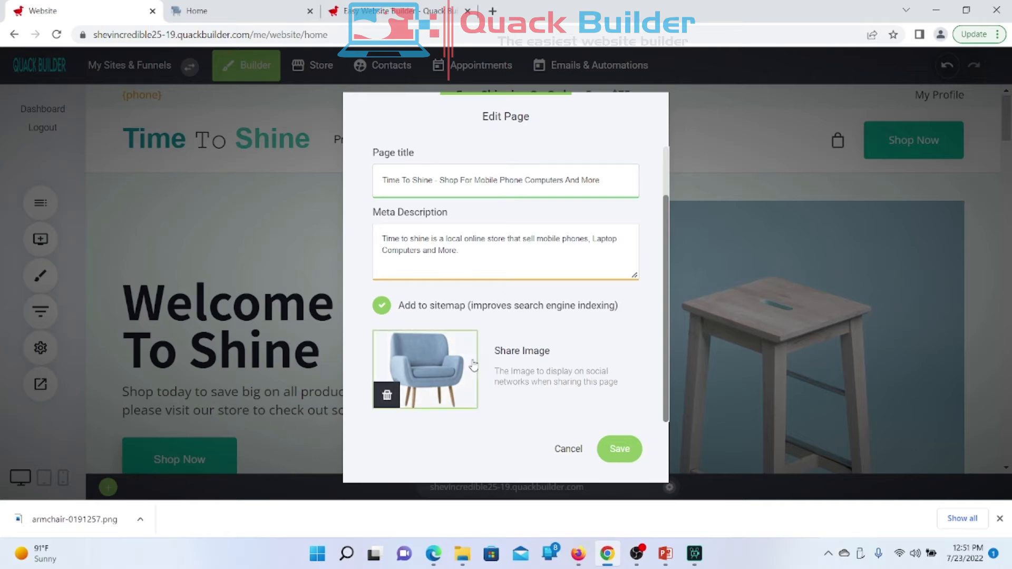
{"action": "left_click", "coordinate": [565, 448]}
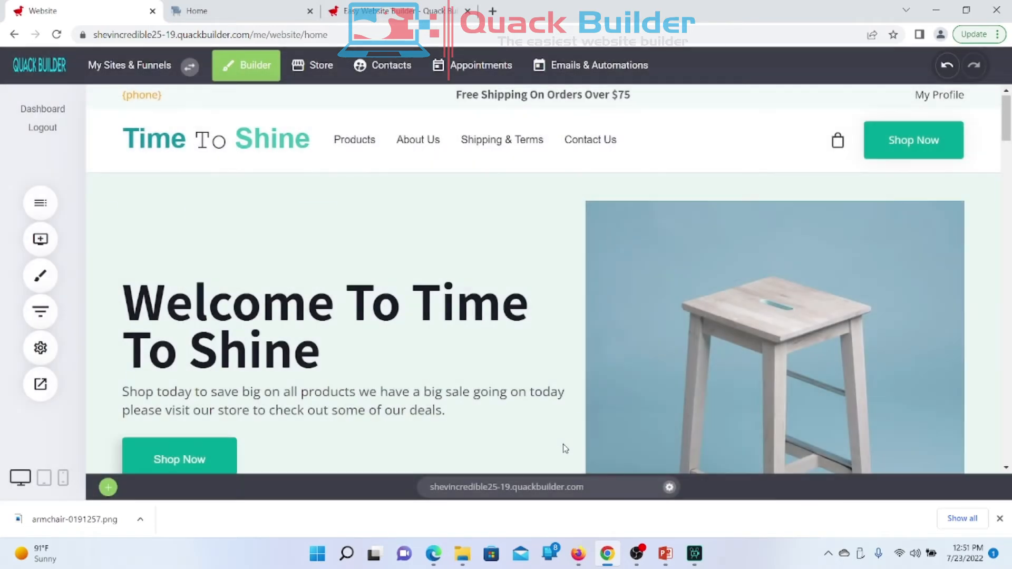
Step: Open Website Settings on General Settings and click into the Time To Shine site title field
{"action": "left_click", "coordinate": [44, 354]}
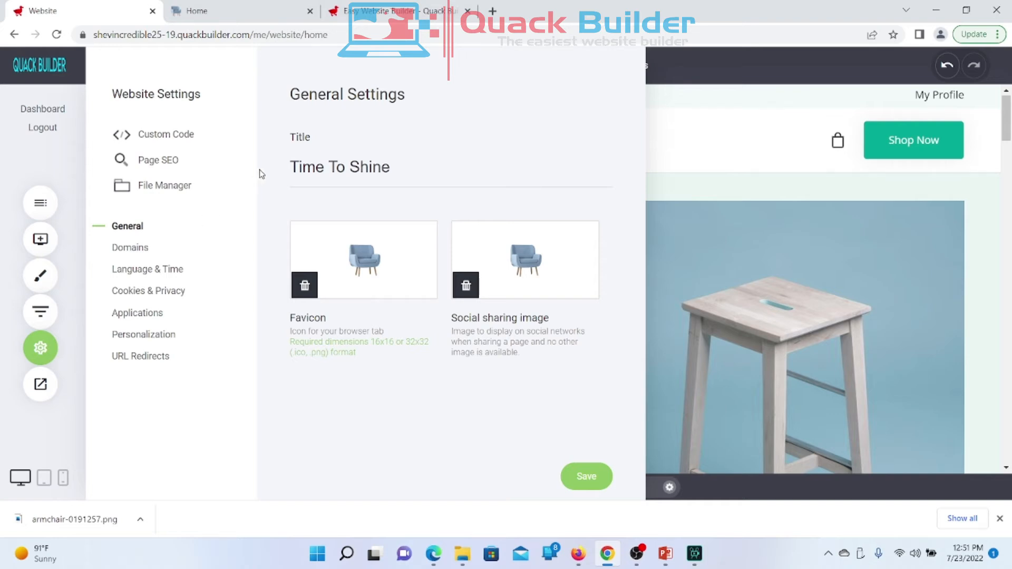
{"action": "left_click", "coordinate": [302, 170]}
Step: Open the file manager's View All Images list and select the armchair picture
{"action": "left_click", "coordinate": [152, 187]}
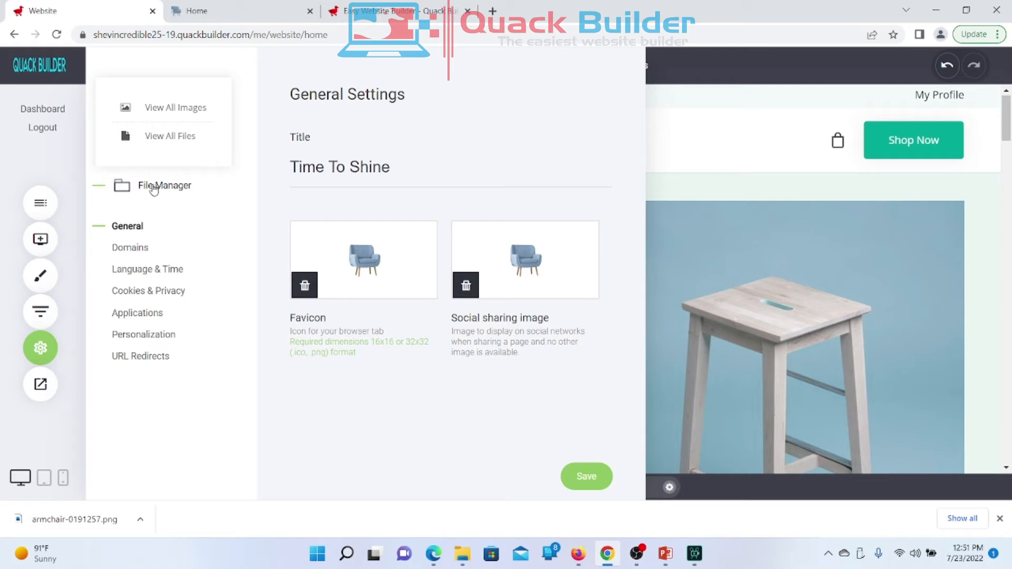
{"action": "left_click", "coordinate": [261, 200]}
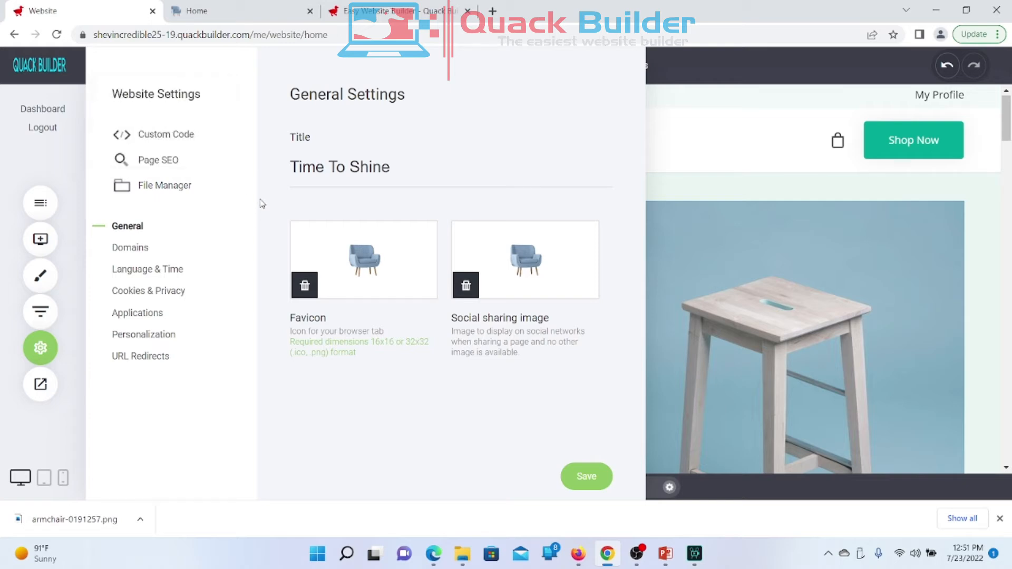
{"action": "left_click", "coordinate": [142, 191]}
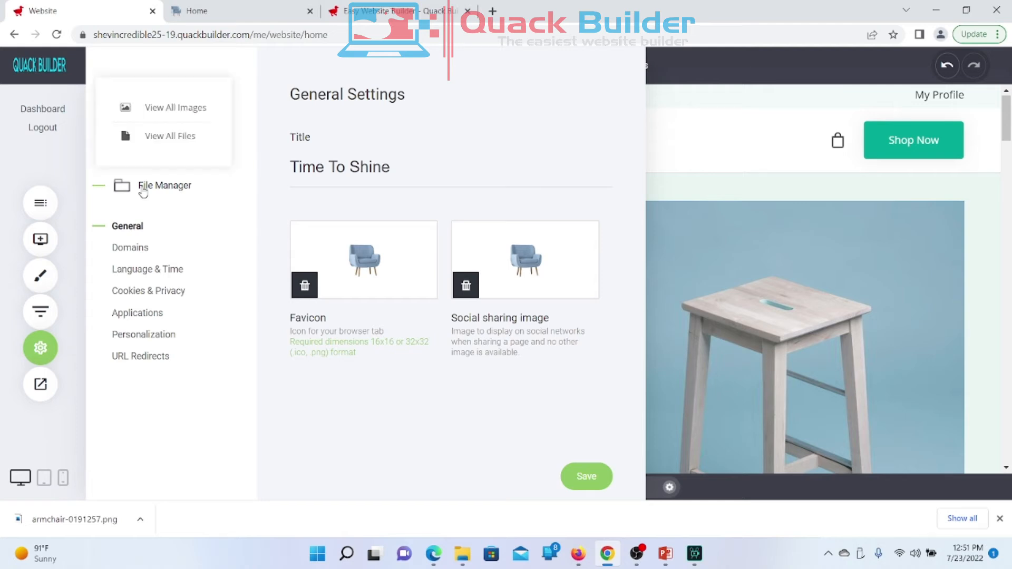
{"action": "left_click", "coordinate": [193, 112]}
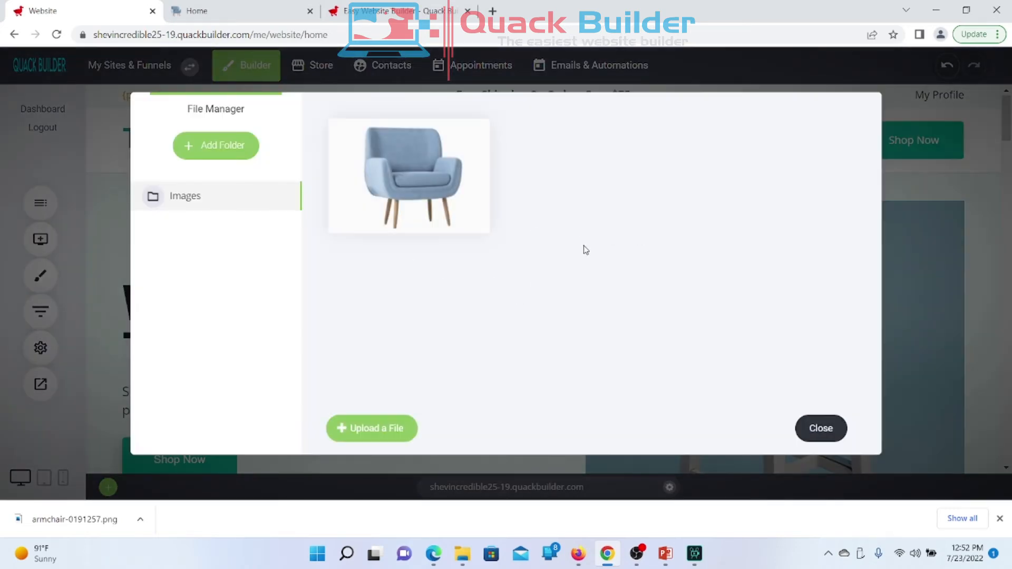
{"action": "mouse_move", "coordinate": [422, 200]}
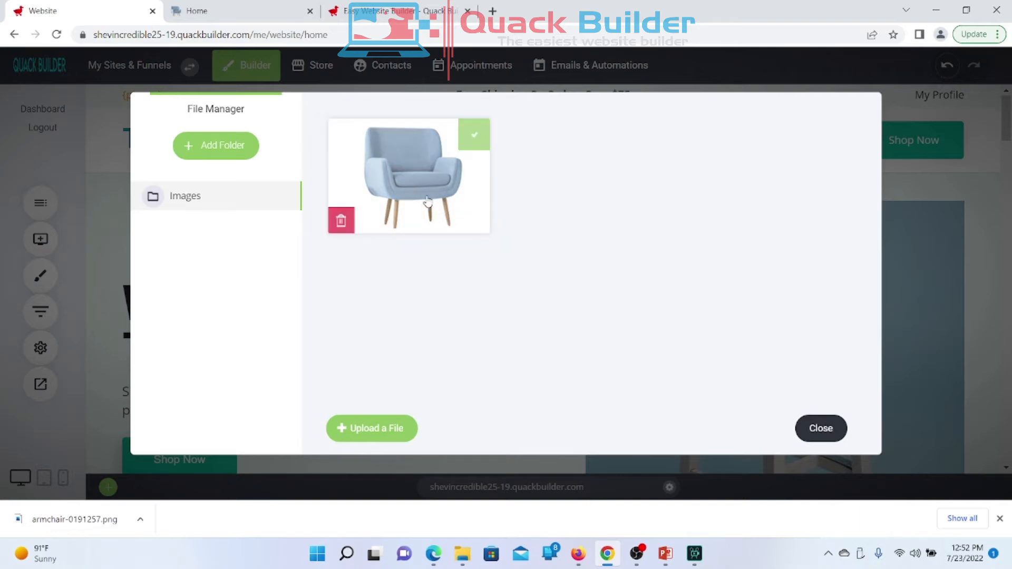
{"action": "left_click", "coordinate": [427, 202]}
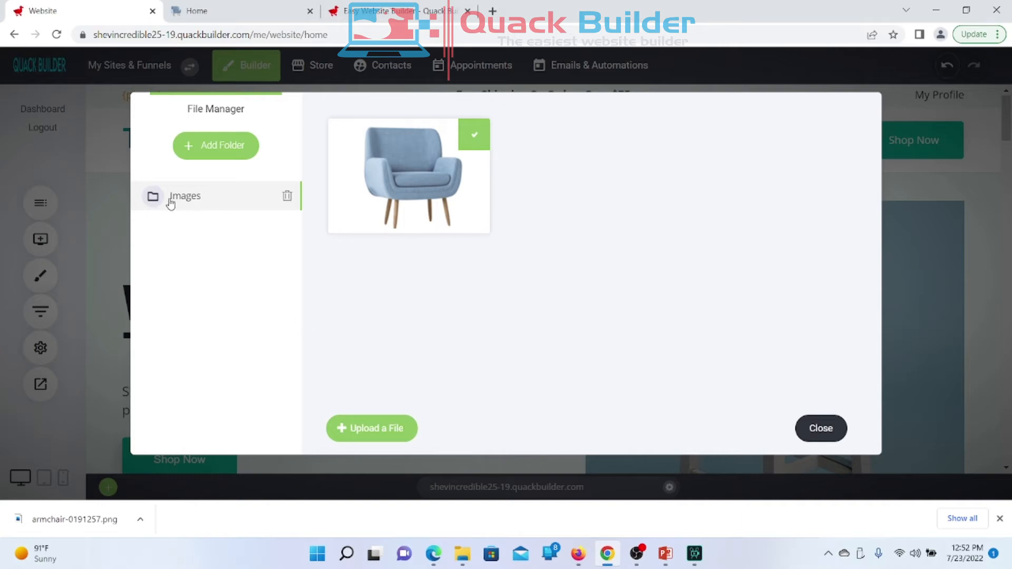
Step: Start a new file manager folder with Add Folder, to be named Products
{"action": "left_click", "coordinate": [209, 161]}
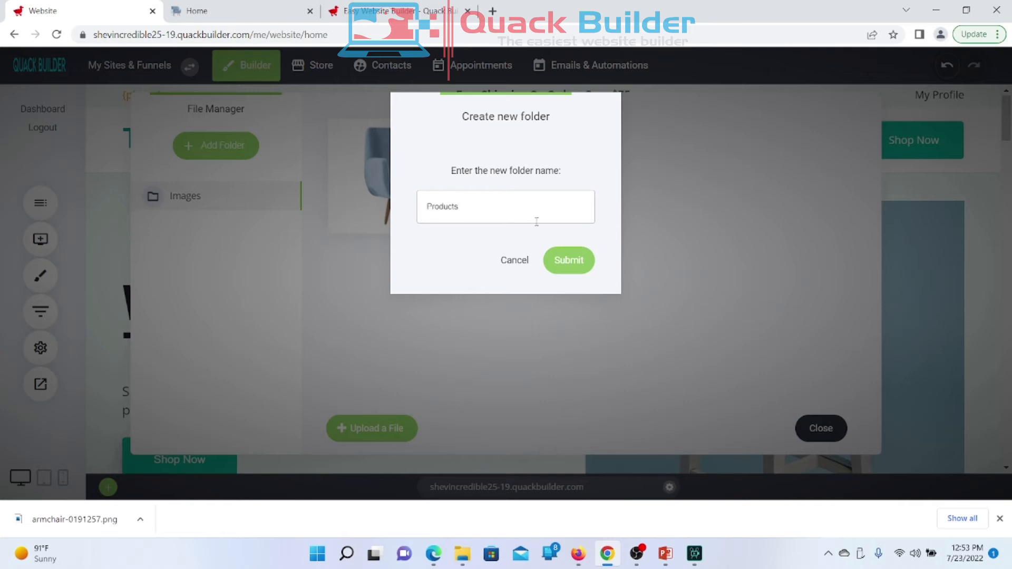
Step: Submit the Products folder, compare it with the Images folder, and close the file manager
{"action": "left_click", "coordinate": [576, 269]}
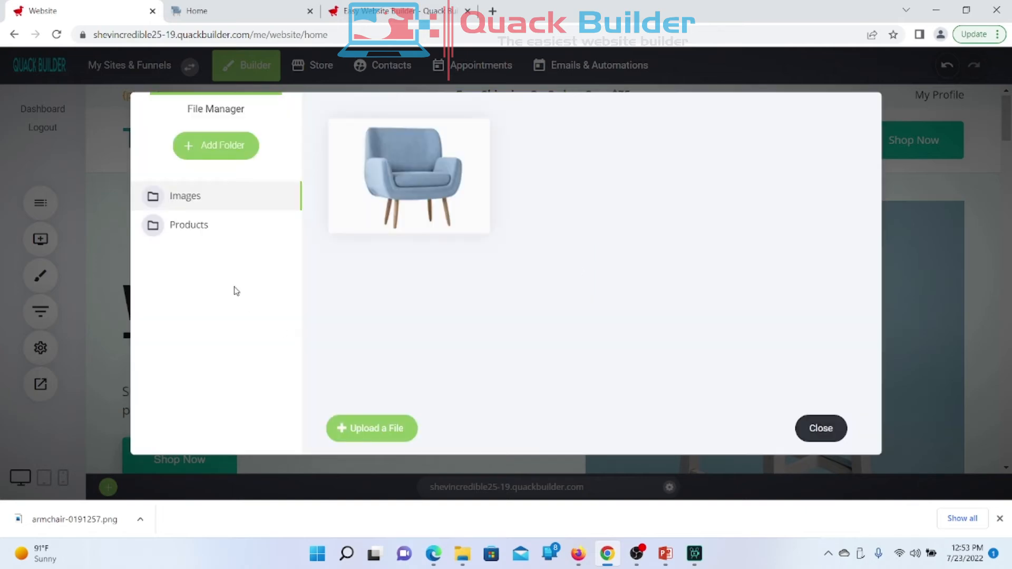
{"action": "left_click", "coordinate": [195, 232]}
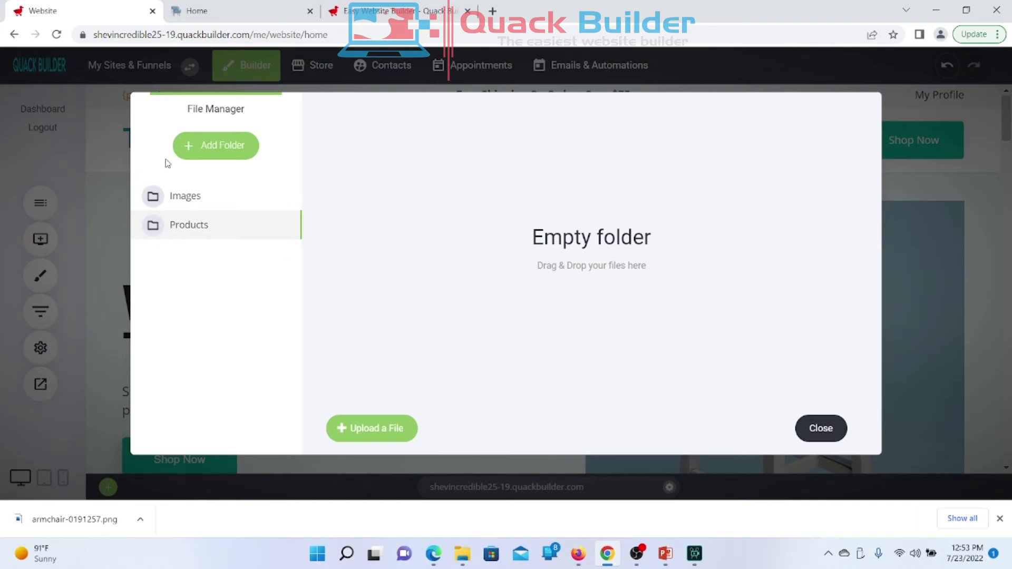
{"action": "left_click", "coordinate": [178, 197]}
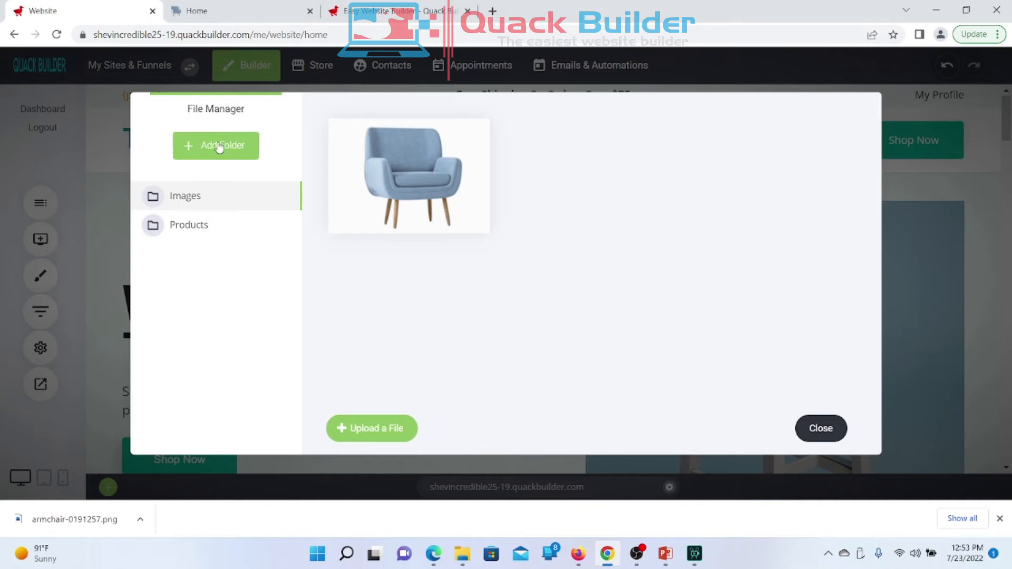
{"action": "left_click", "coordinate": [195, 228]}
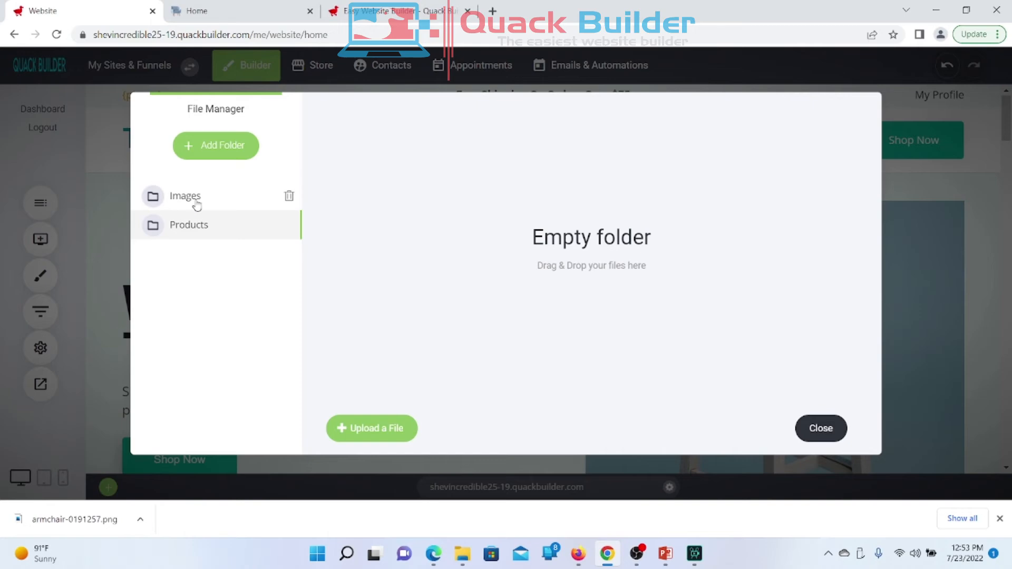
{"action": "left_click", "coordinate": [196, 205]}
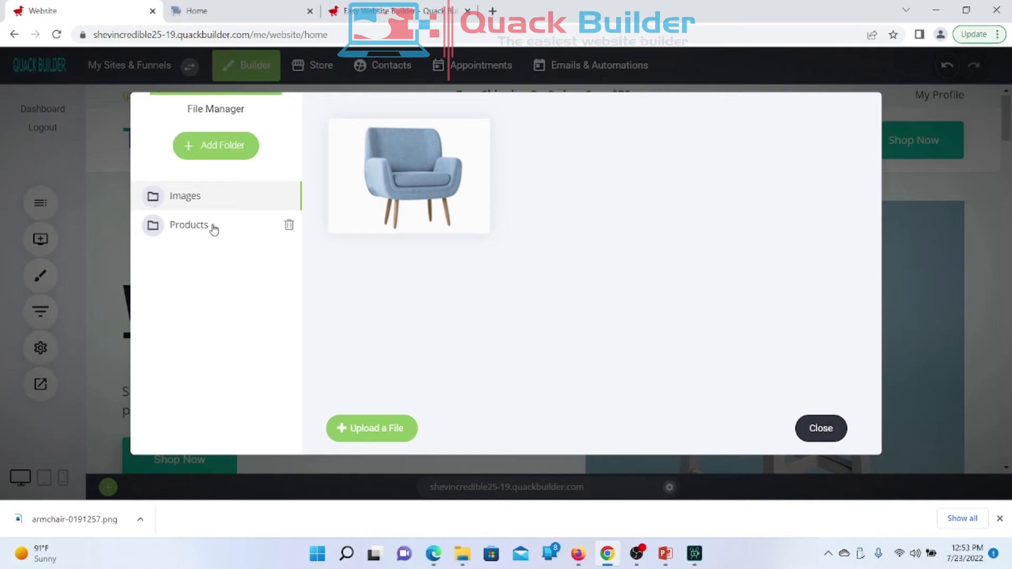
{"action": "left_click", "coordinate": [214, 228]}
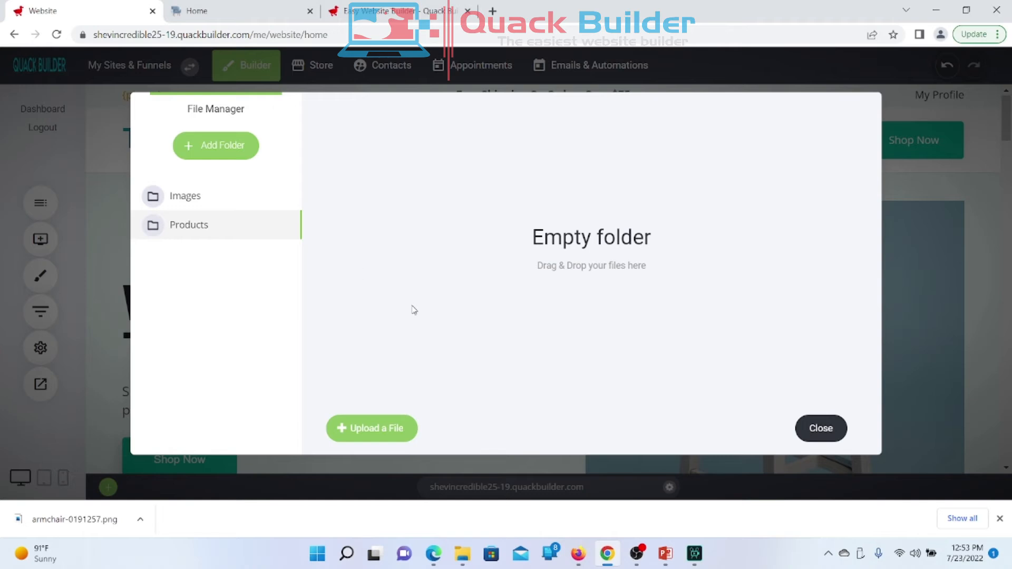
{"action": "left_click", "coordinate": [213, 209]}
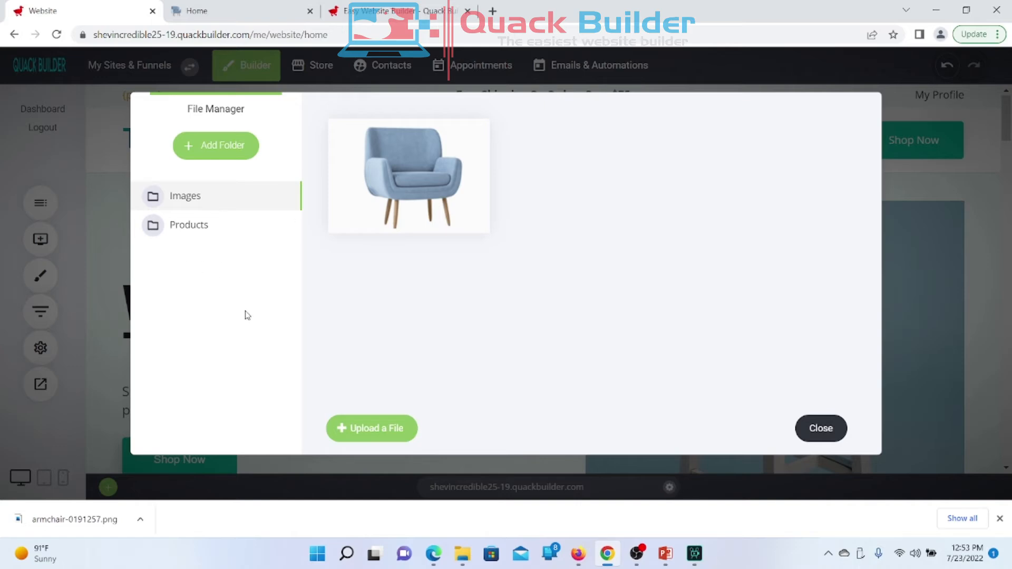
{"action": "left_click", "coordinate": [829, 433]}
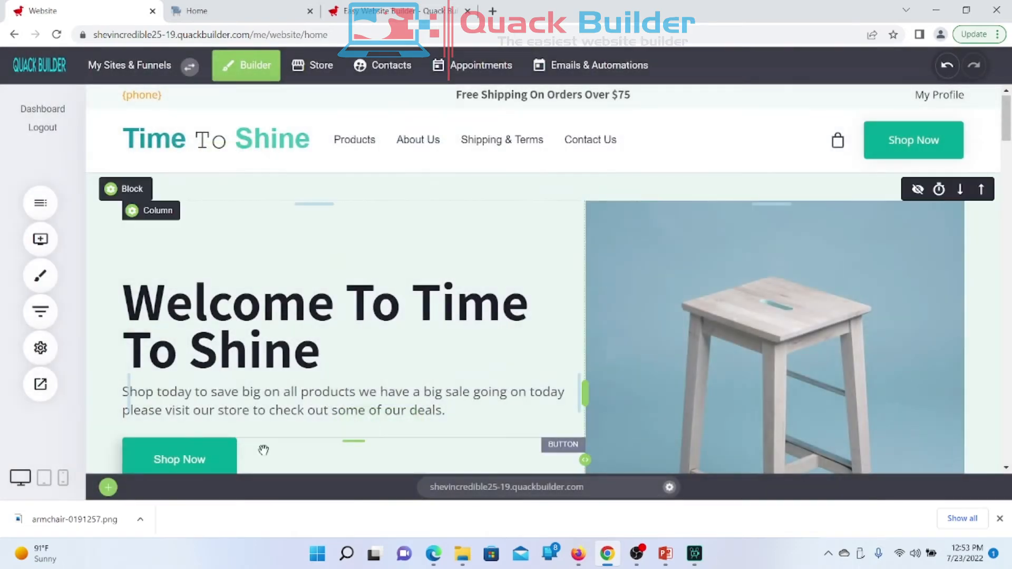
Step: Reopen the uploaded images from website settings and copy the armchair8594559.png file link
{"action": "left_click", "coordinate": [43, 352]}
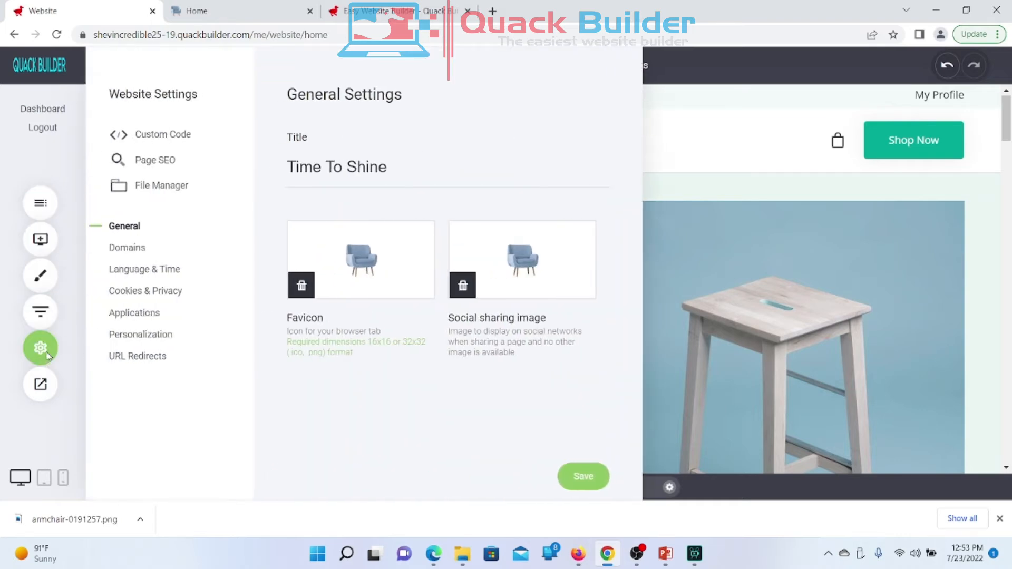
{"action": "left_click", "coordinate": [175, 185]}
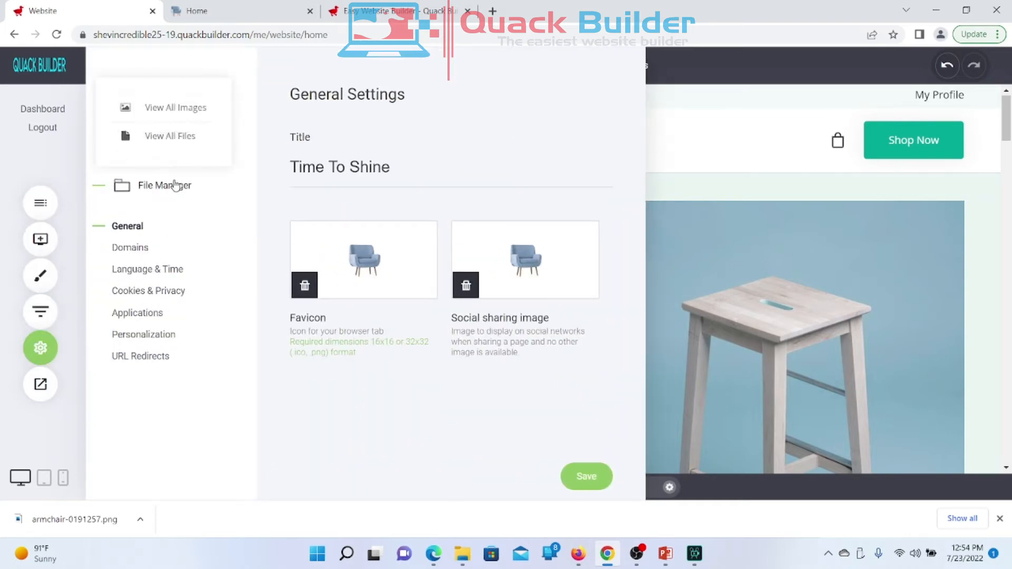
{"action": "left_click", "coordinate": [196, 148]}
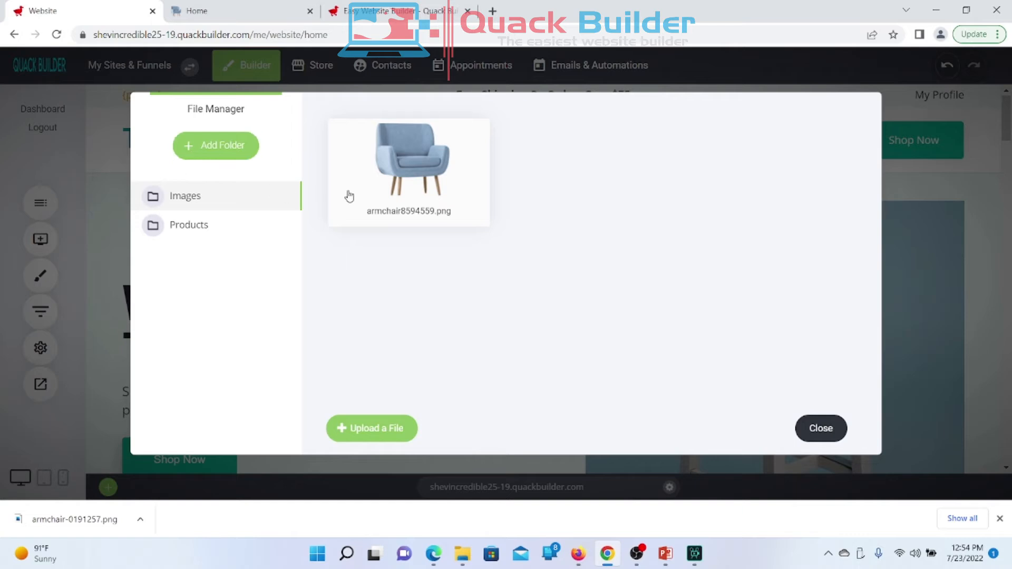
{"action": "mouse_move", "coordinate": [381, 225]}
{"action": "mouse_move", "coordinate": [450, 182]}
{"action": "mouse_move", "coordinate": [220, 196]}
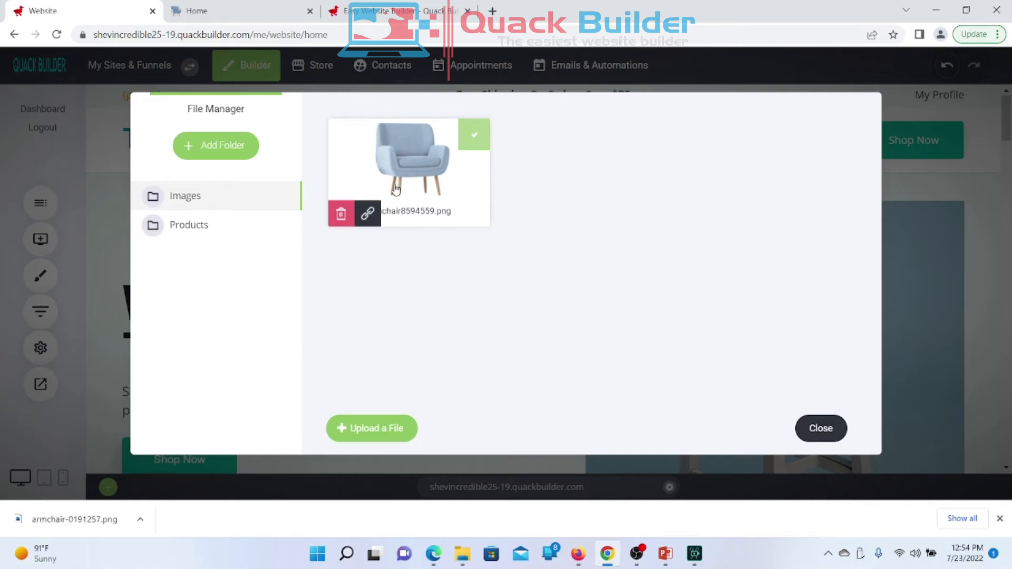
{"action": "left_click", "coordinate": [368, 214]}
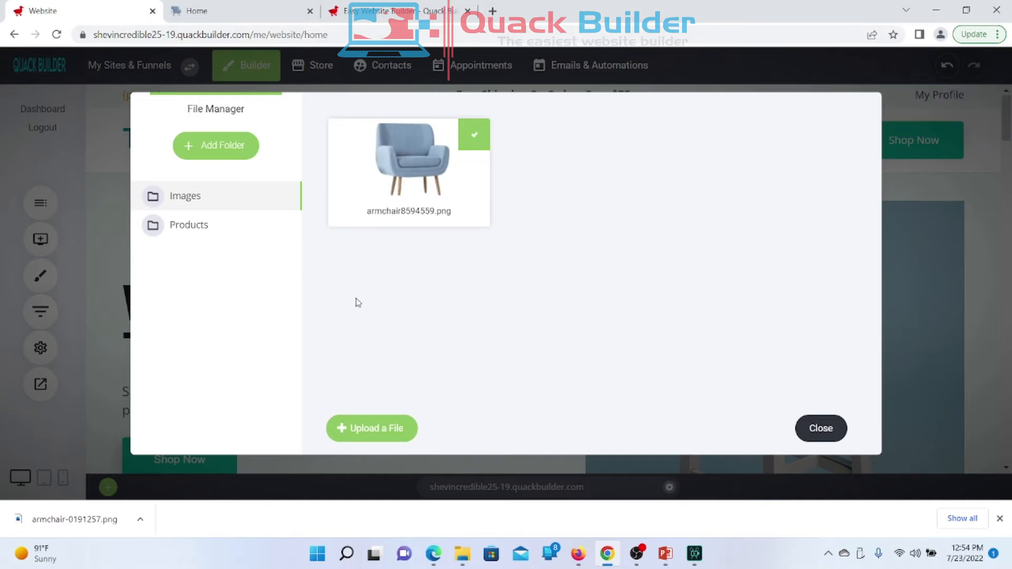
Step: Load the copied armchair image URL in a new Chrome tab, then return to the live homepage
{"action": "left_click", "coordinate": [493, 10]}
{"action": "right_click", "coordinate": [424, 35]}
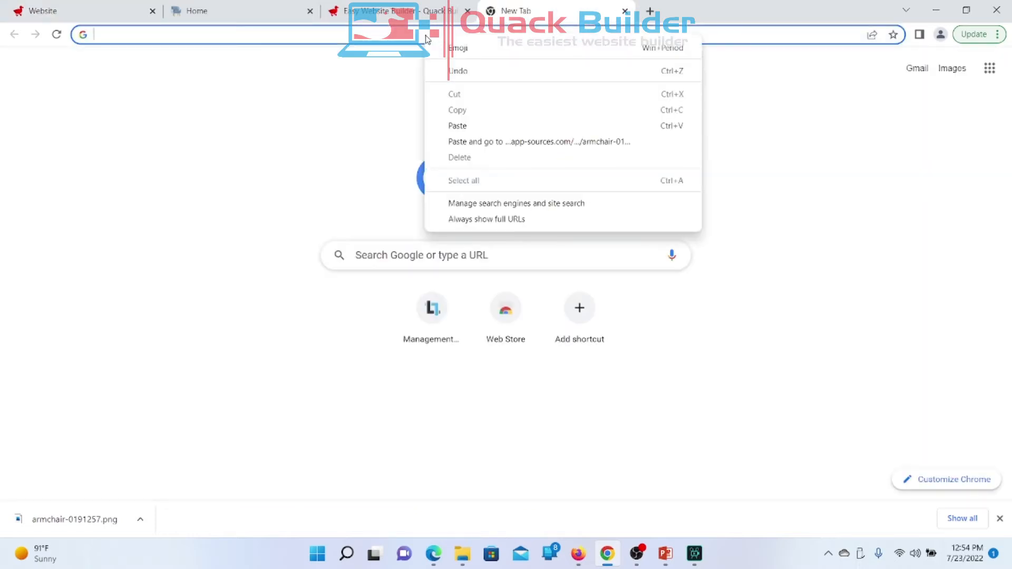
{"action": "left_click", "coordinate": [461, 126]}
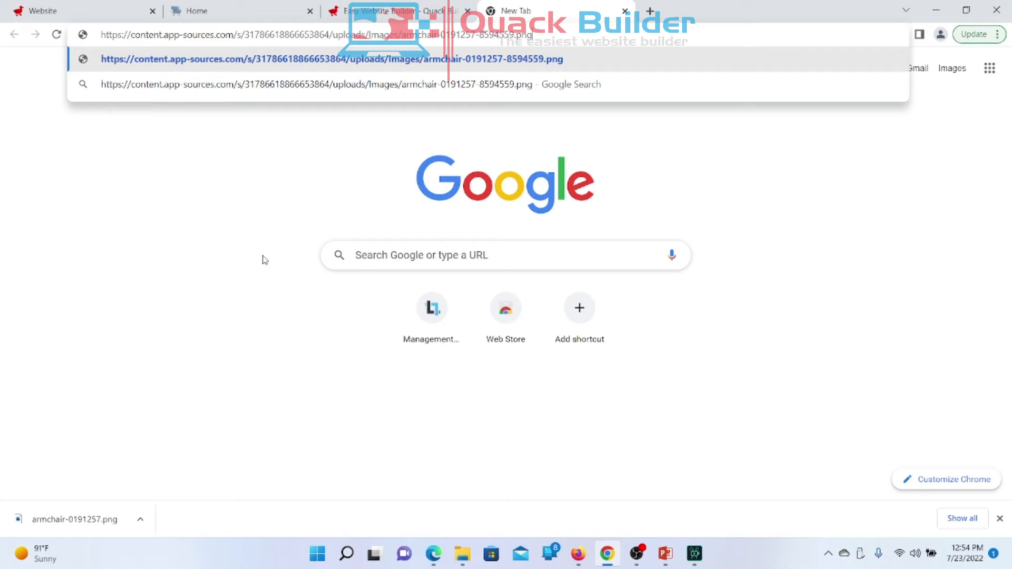
{"action": "key", "text": "Return"}
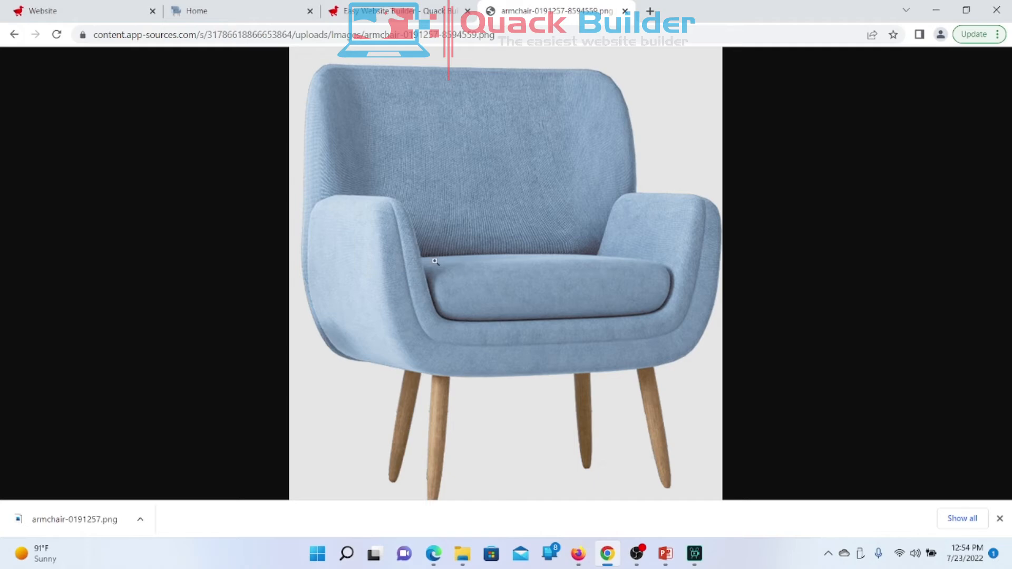
{"action": "left_click", "coordinate": [196, 15]}
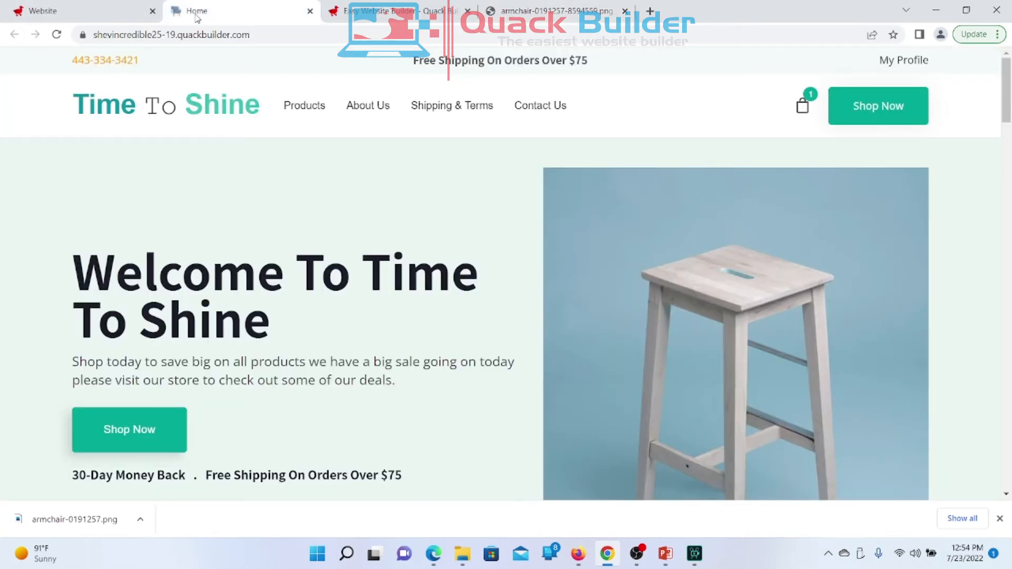
Step: Go back to the Website tab and dismiss the File Manager dialog
{"action": "left_click", "coordinate": [100, 13]}
{"action": "mouse_move", "coordinate": [441, 222]}
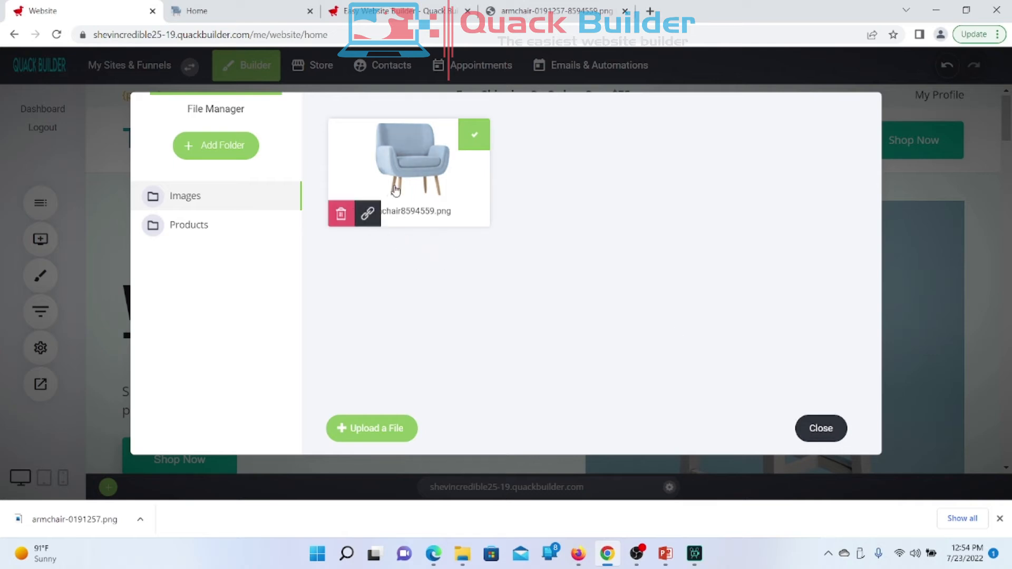
{"action": "mouse_move", "coordinate": [369, 214]}
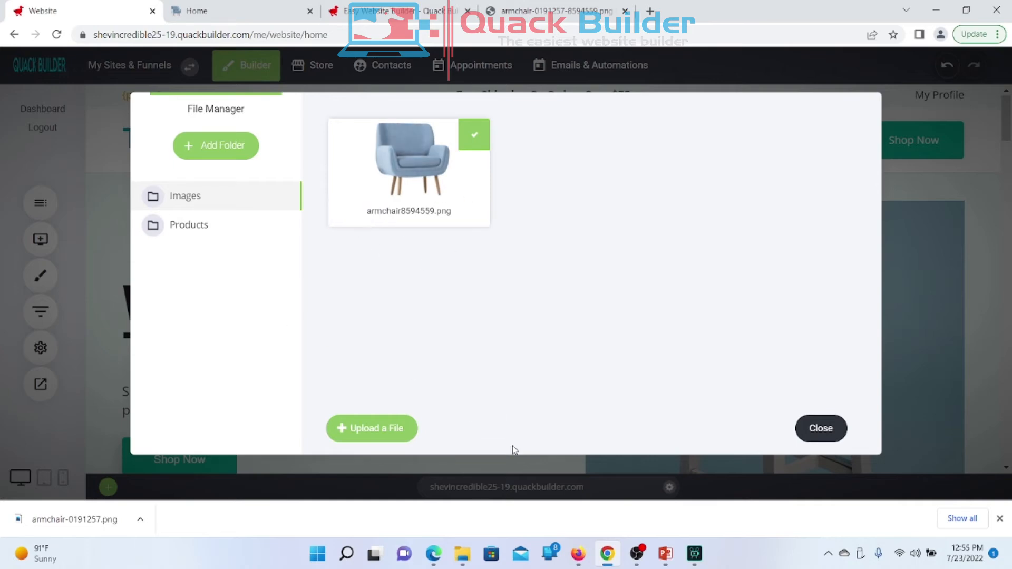
{"action": "left_click", "coordinate": [821, 428]}
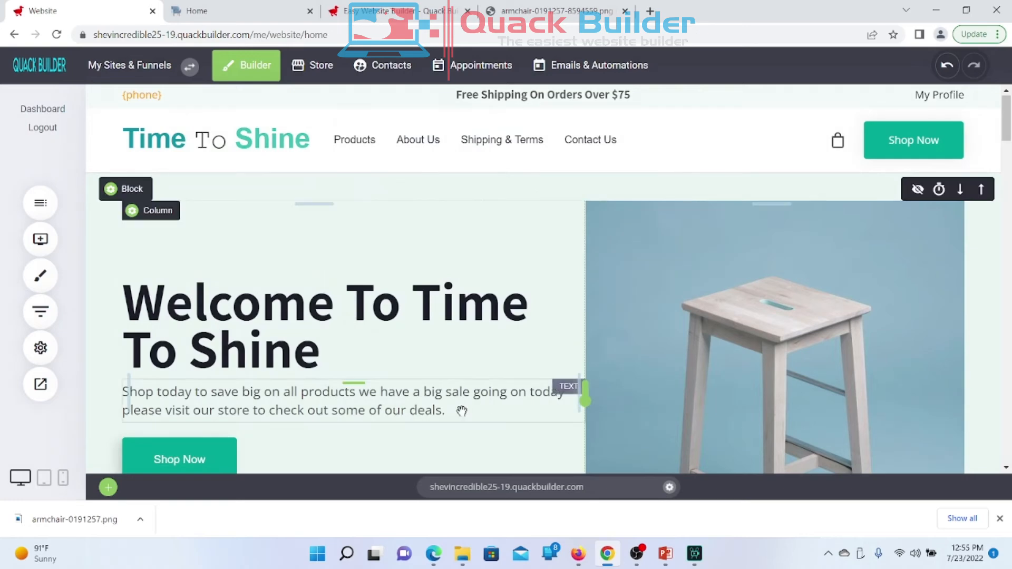
{"action": "left_click", "coordinate": [37, 354]}
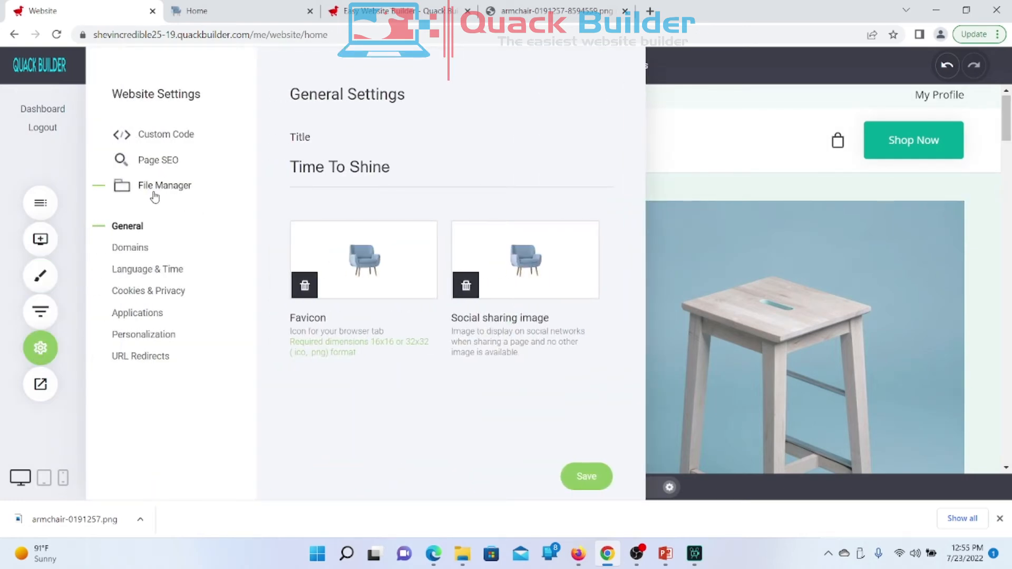
{"action": "left_click", "coordinate": [155, 198]}
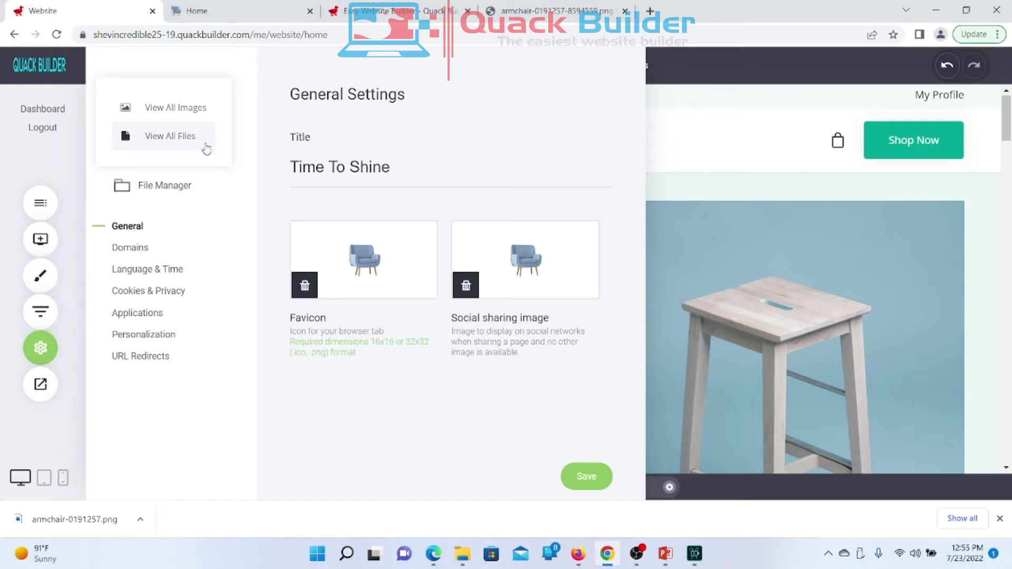
{"action": "left_click", "coordinate": [177, 121]}
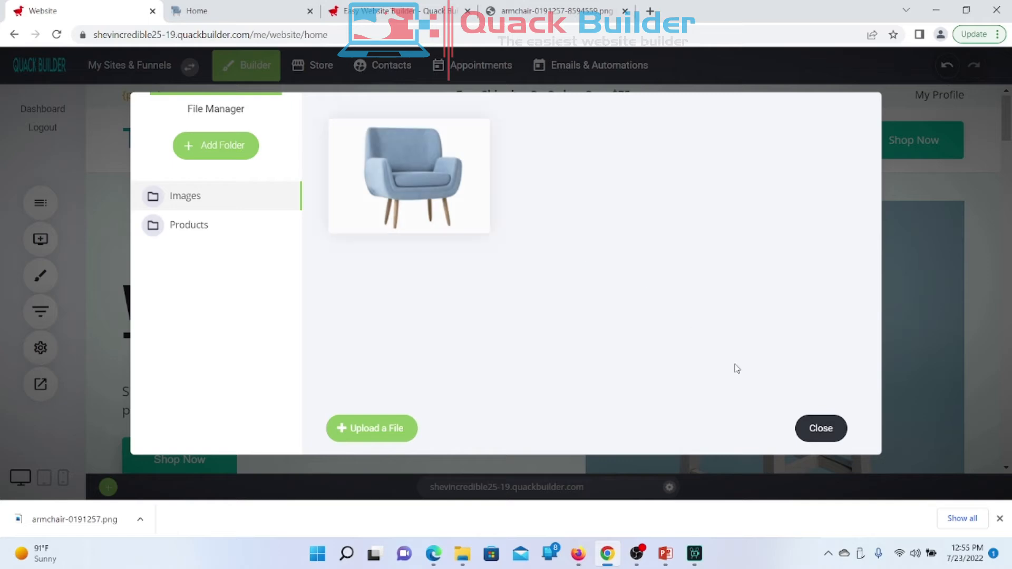
{"action": "left_click", "coordinate": [820, 429]}
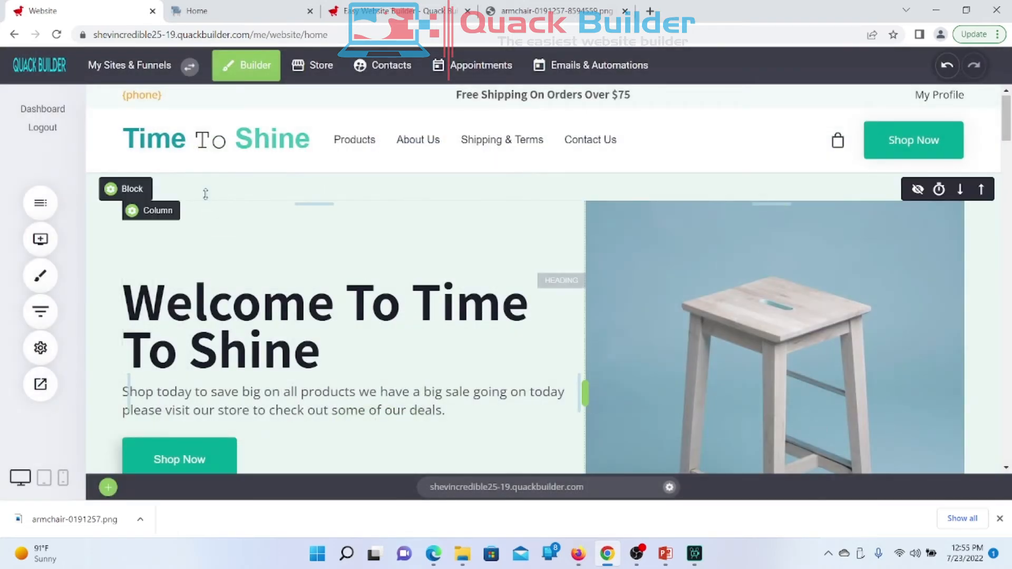
{"action": "left_click", "coordinate": [40, 347]}
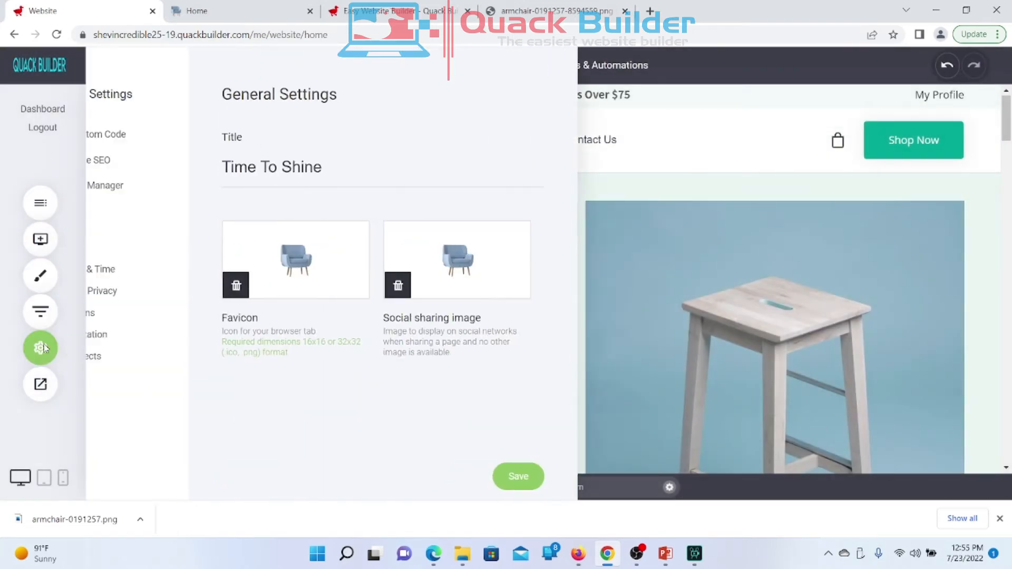
{"action": "left_click", "coordinate": [171, 186]}
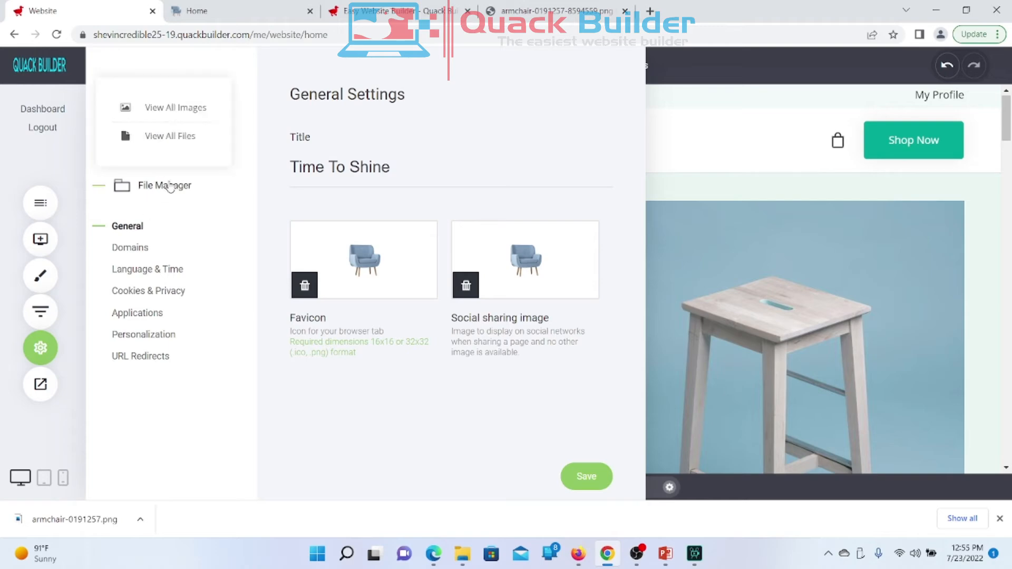
{"action": "left_click", "coordinate": [175, 138]}
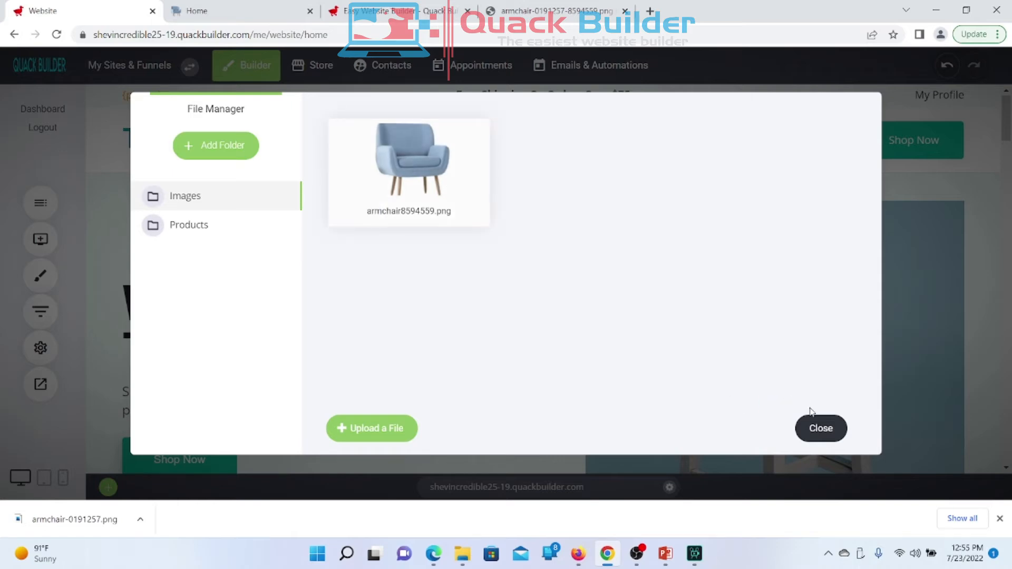
{"action": "left_click", "coordinate": [820, 433]}
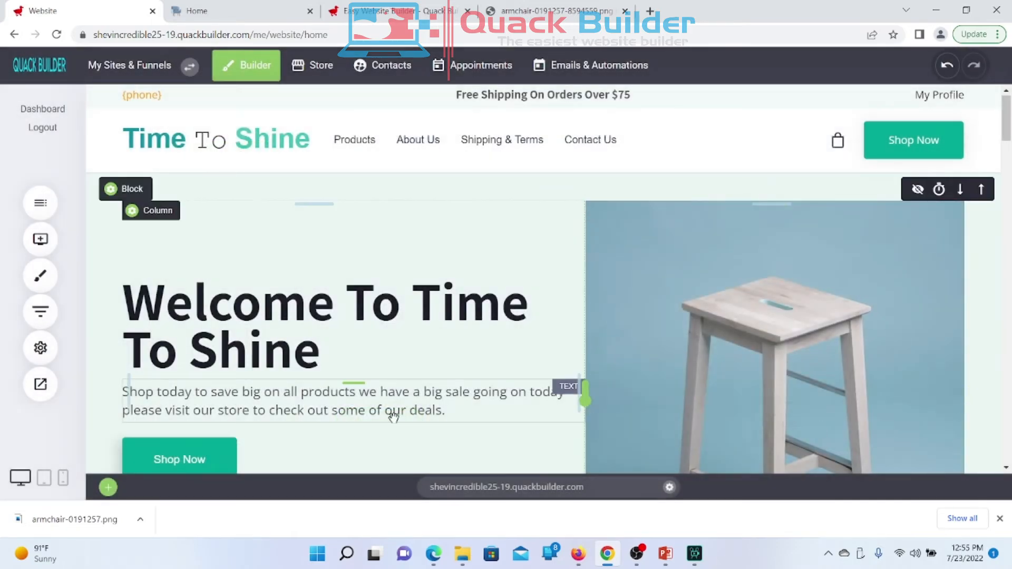
Step: Open Website Settings on General Settings showing the Time To Shine title and armchair favicon
{"action": "left_click", "coordinate": [38, 347]}
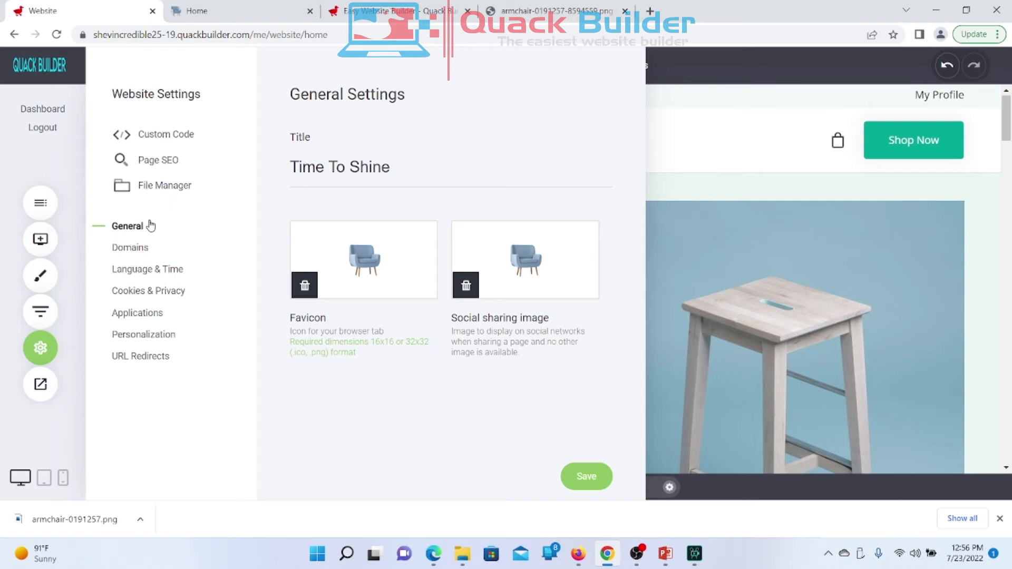
Step: Open the Domains section and inspect the quackbuilder.com system domain address
{"action": "left_click", "coordinate": [131, 256]}
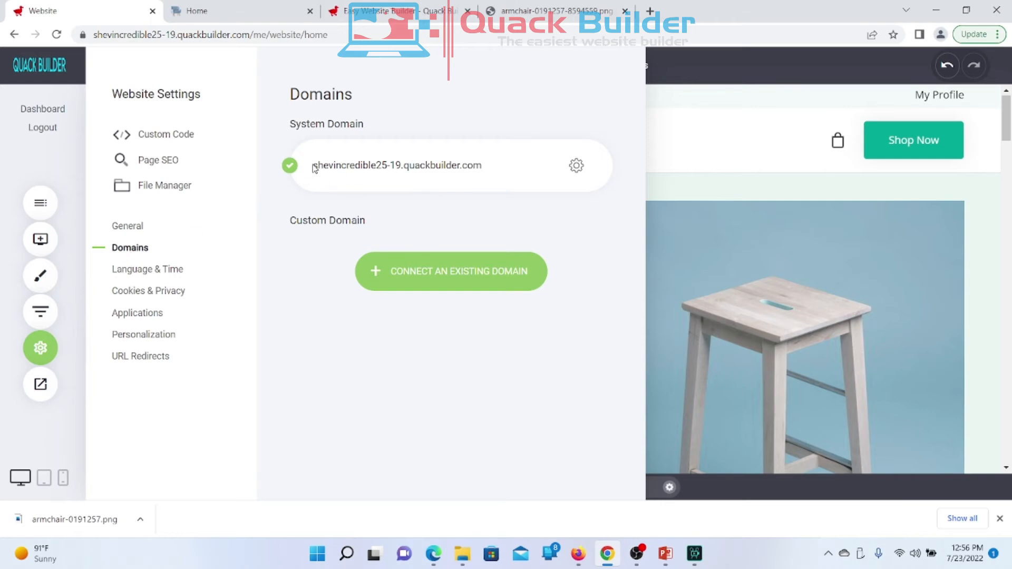
{"action": "left_click_drag", "start_coordinate": [312, 165], "coordinate": [481, 166]}
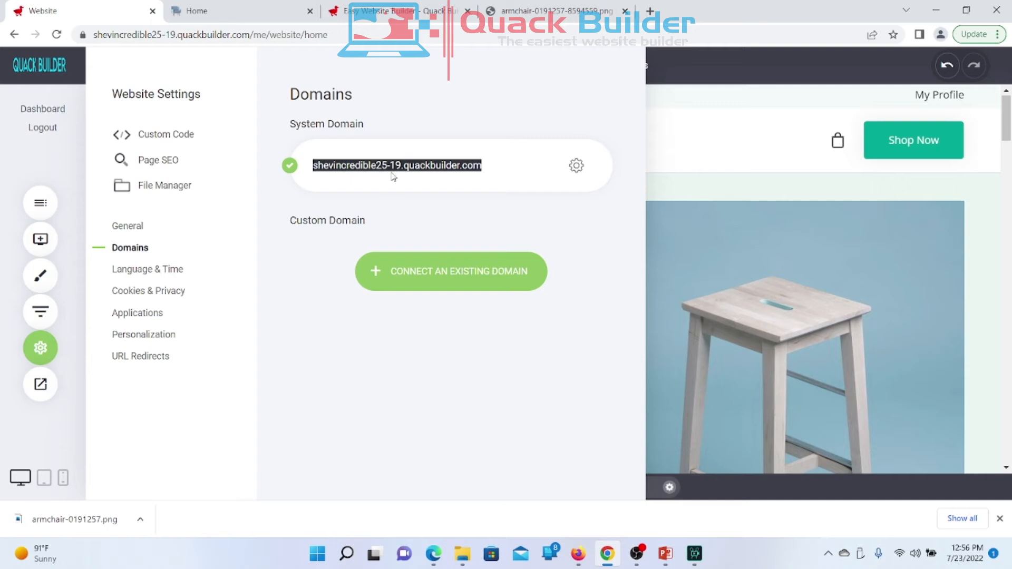
{"action": "left_click", "coordinate": [408, 205]}
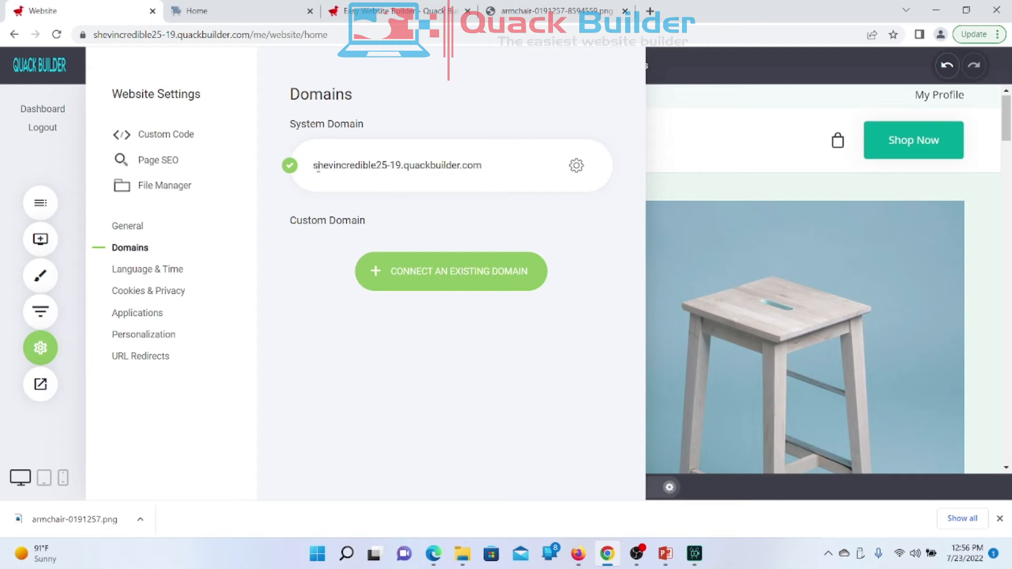
{"action": "left_click_drag", "start_coordinate": [312, 169], "coordinate": [479, 164]}
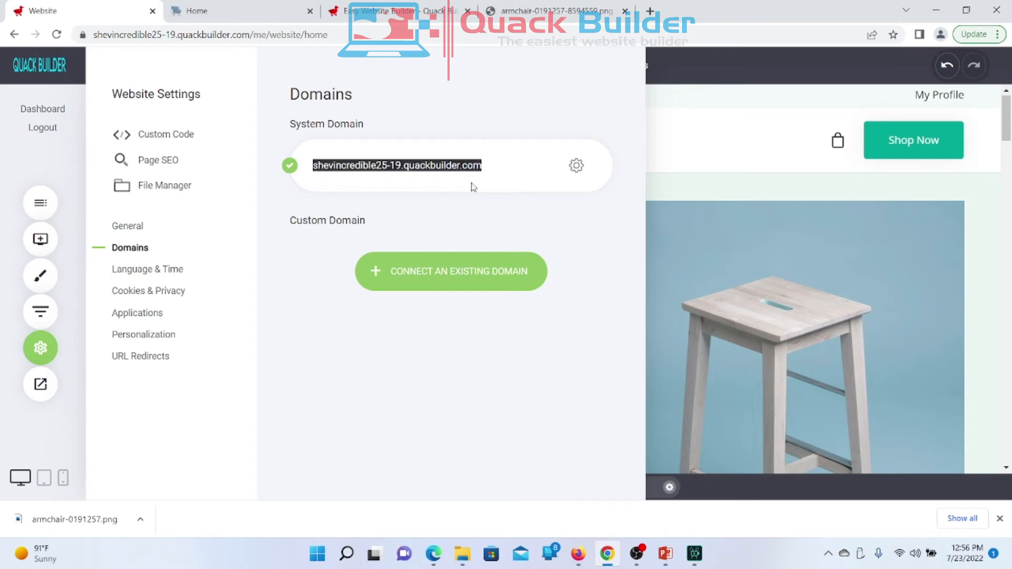
{"action": "left_click", "coordinate": [451, 212]}
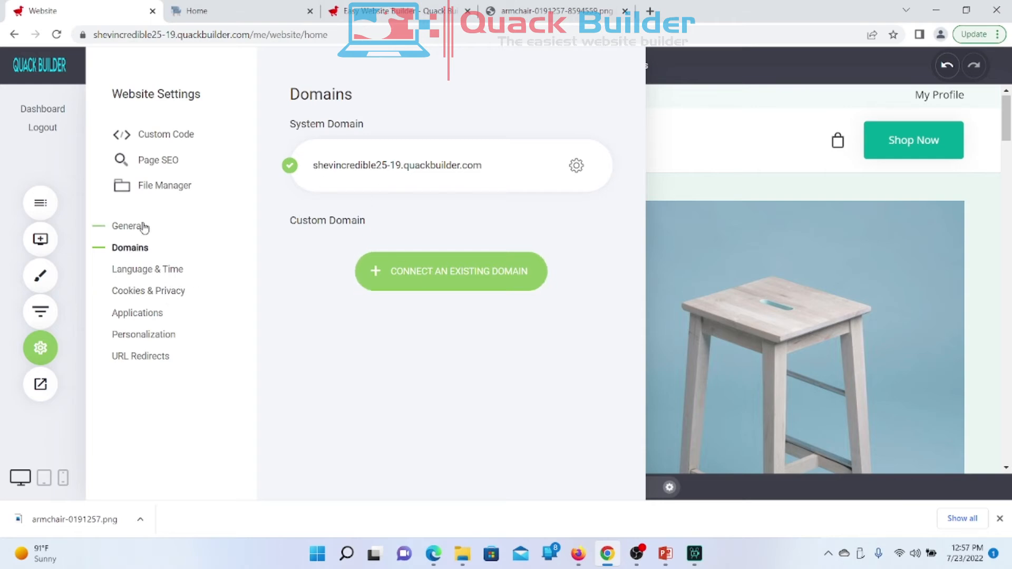
{"action": "left_click", "coordinate": [35, 342]}
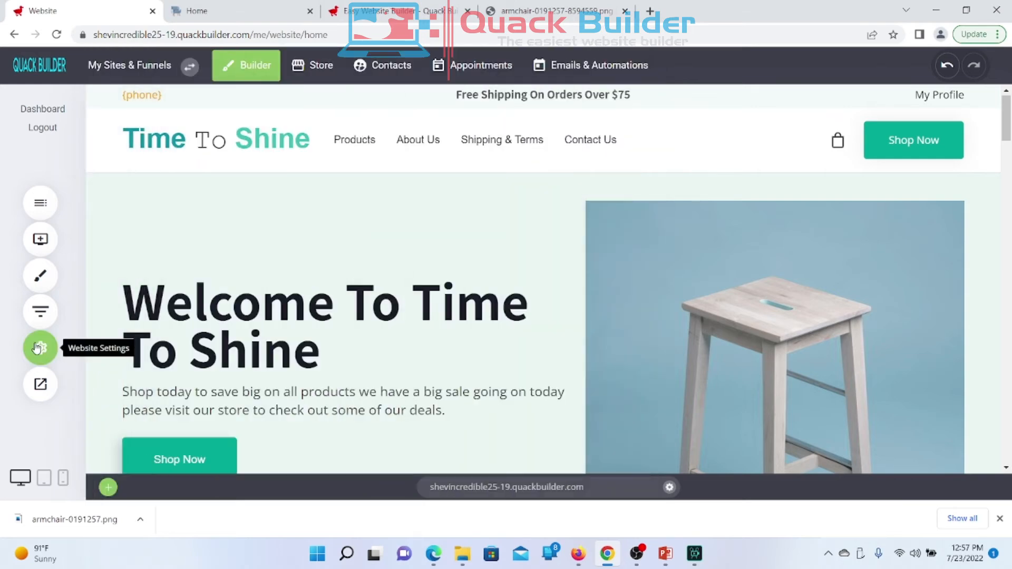
{"action": "left_click", "coordinate": [36, 346]}
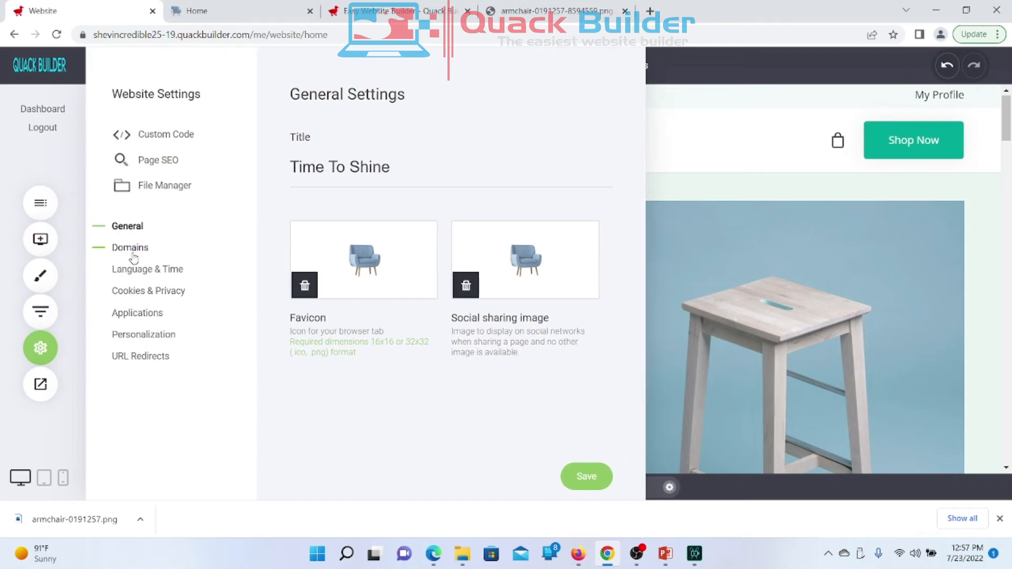
{"action": "left_click", "coordinate": [131, 250]}
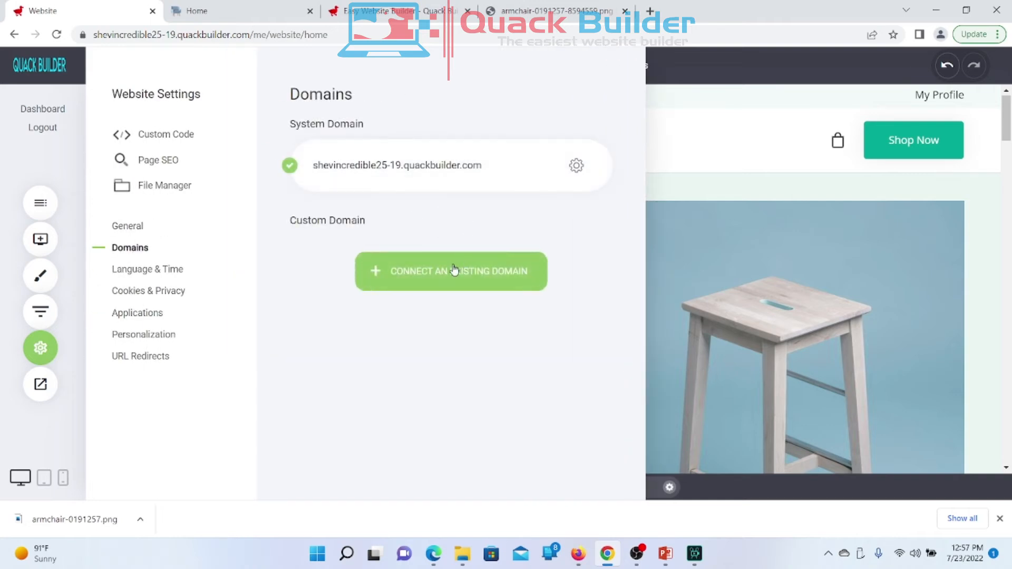
{"action": "left_click", "coordinate": [443, 284]}
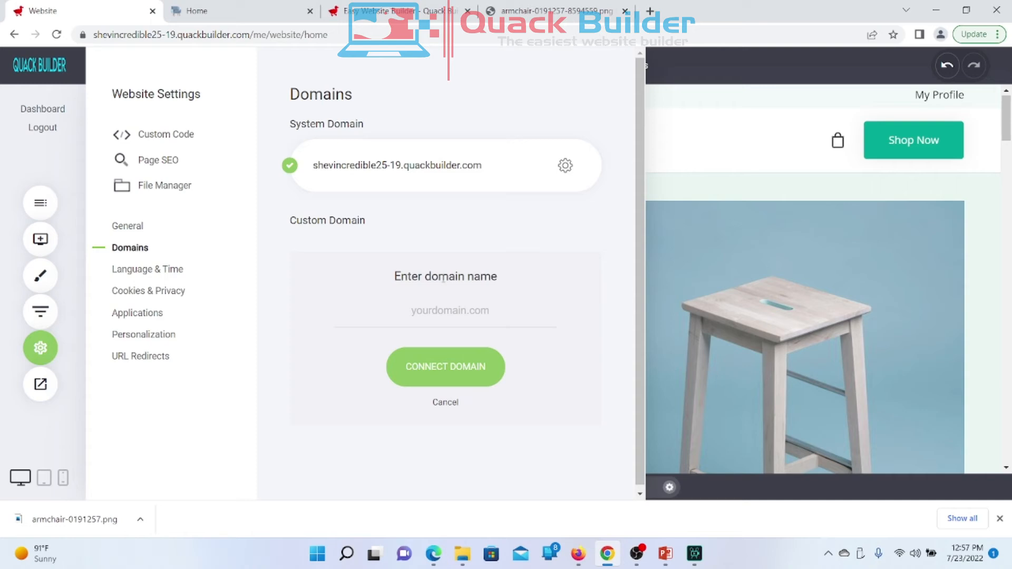
{"action": "left_click", "coordinate": [433, 316]}
{"action": "left_click", "coordinate": [445, 404]}
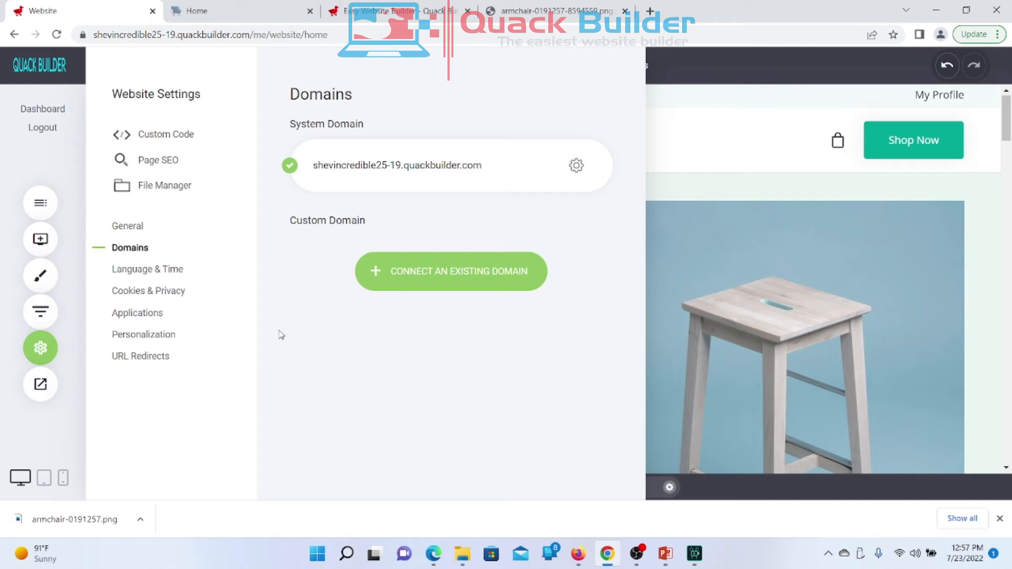
{"action": "left_click", "coordinate": [137, 274]}
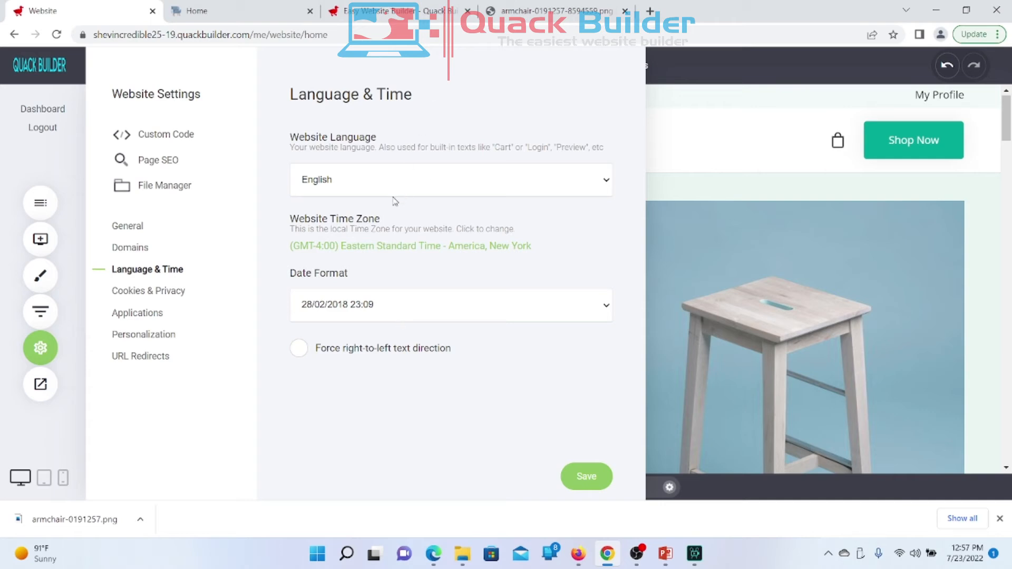
{"action": "left_click", "coordinate": [354, 187]}
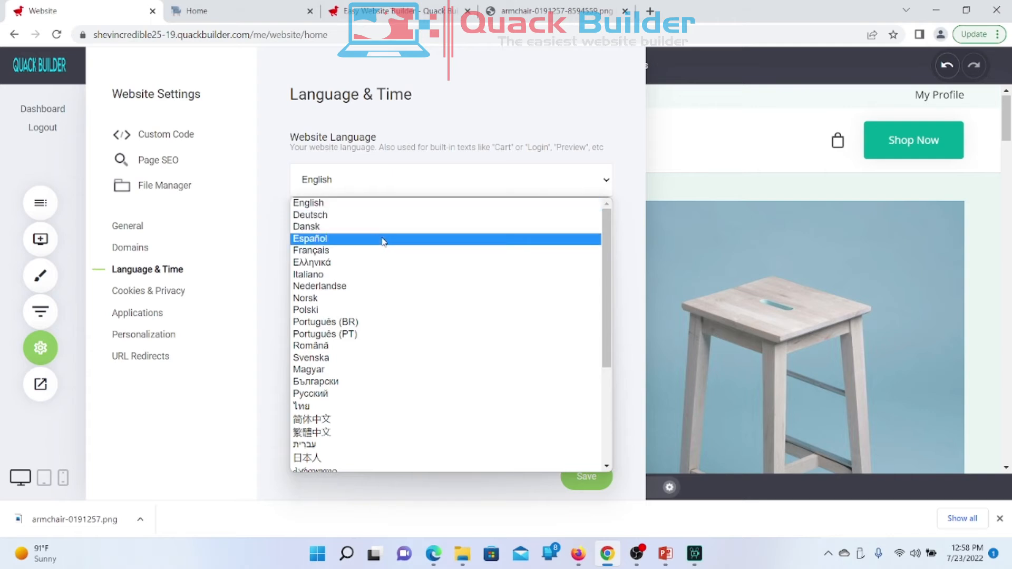
{"action": "scroll", "coordinate": [392, 344], "scroll_direction": "down", "scroll_amount": 2}
{"action": "scroll", "coordinate": [394, 344], "scroll_direction": "down", "scroll_amount": 2}
{"action": "scroll", "coordinate": [393, 344], "scroll_direction": "up", "scroll_amount": 4}
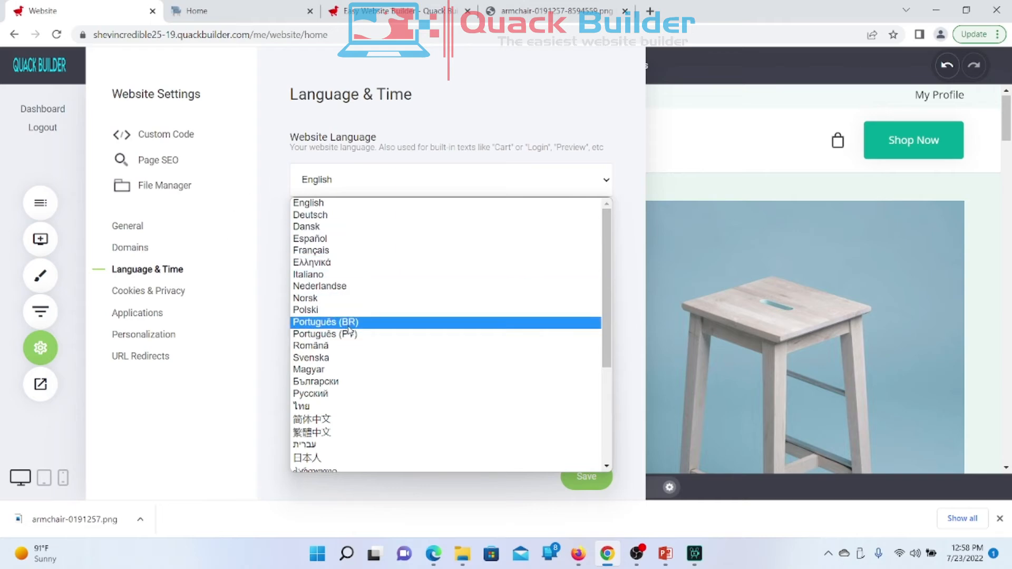
{"action": "left_click", "coordinate": [275, 215]}
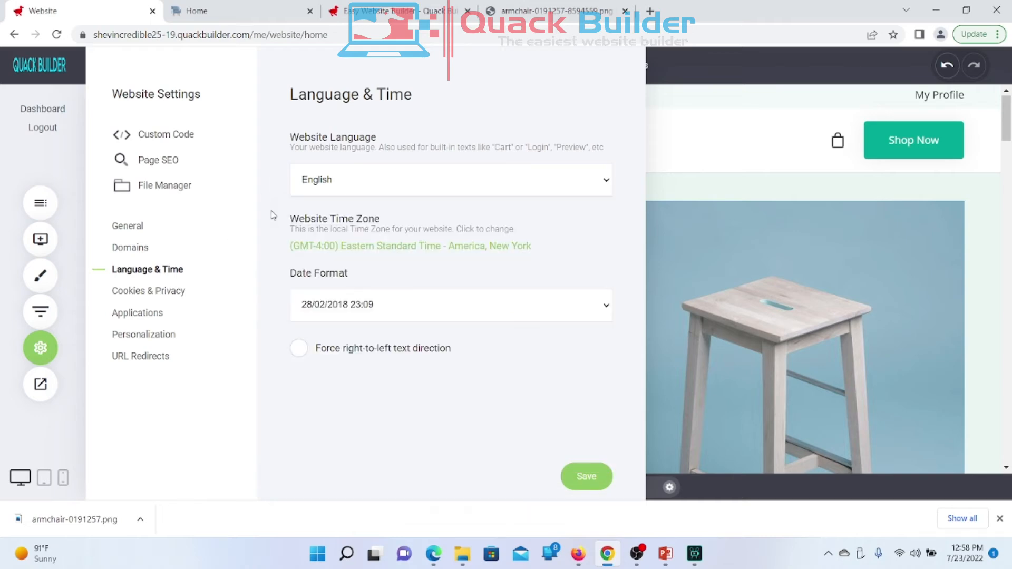
{"action": "left_click_drag", "start_coordinate": [290, 217], "coordinate": [563, 255]}
{"action": "left_click", "coordinate": [562, 255]}
{"action": "left_click", "coordinate": [352, 252]}
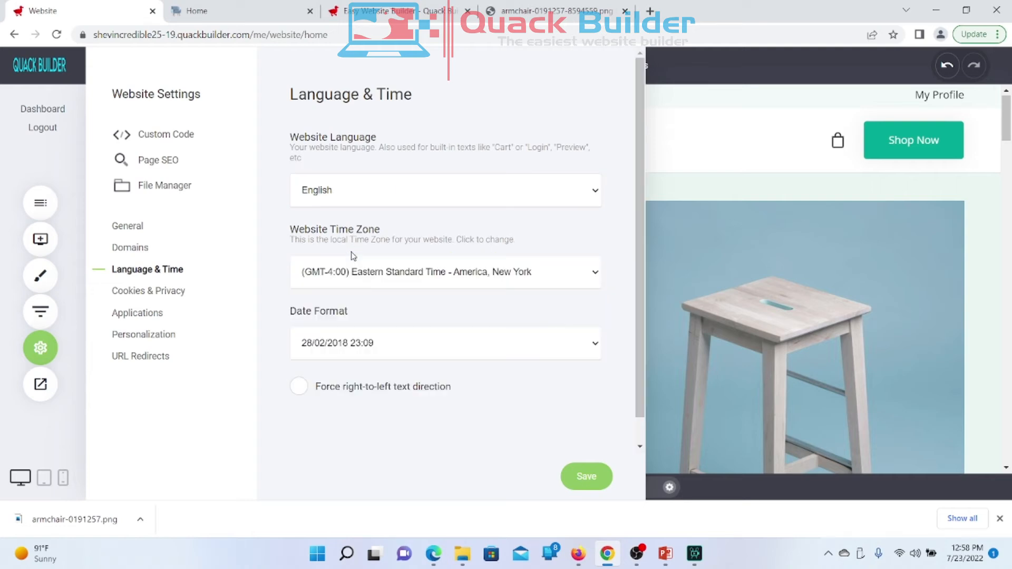
{"action": "left_click", "coordinate": [599, 279]}
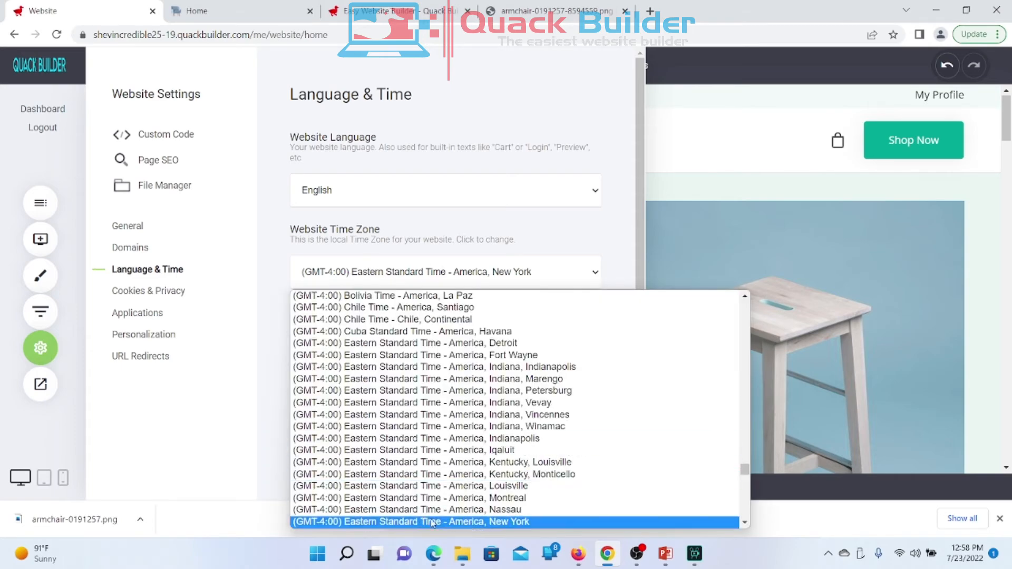
{"action": "scroll", "coordinate": [623, 488], "scroll_direction": "down", "scroll_amount": 6}
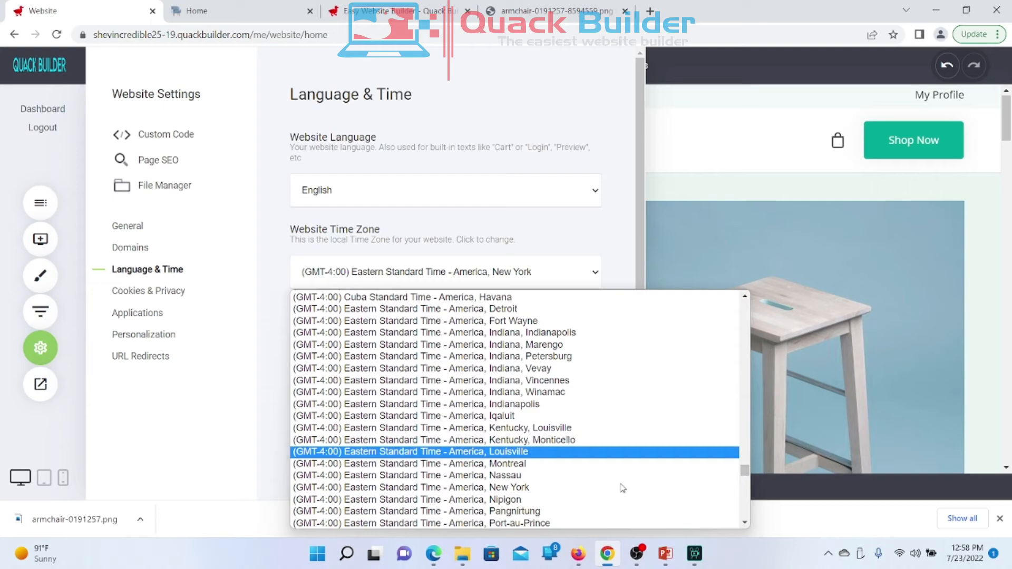
{"action": "scroll", "coordinate": [623, 488], "scroll_direction": "down", "scroll_amount": 7}
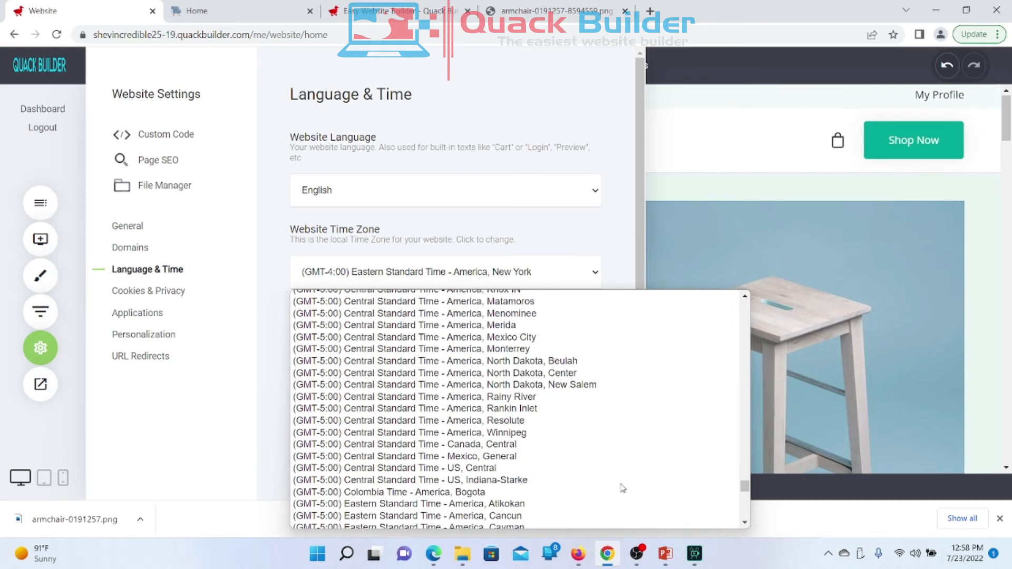
{"action": "scroll", "coordinate": [622, 488], "scroll_direction": "down", "scroll_amount": 15}
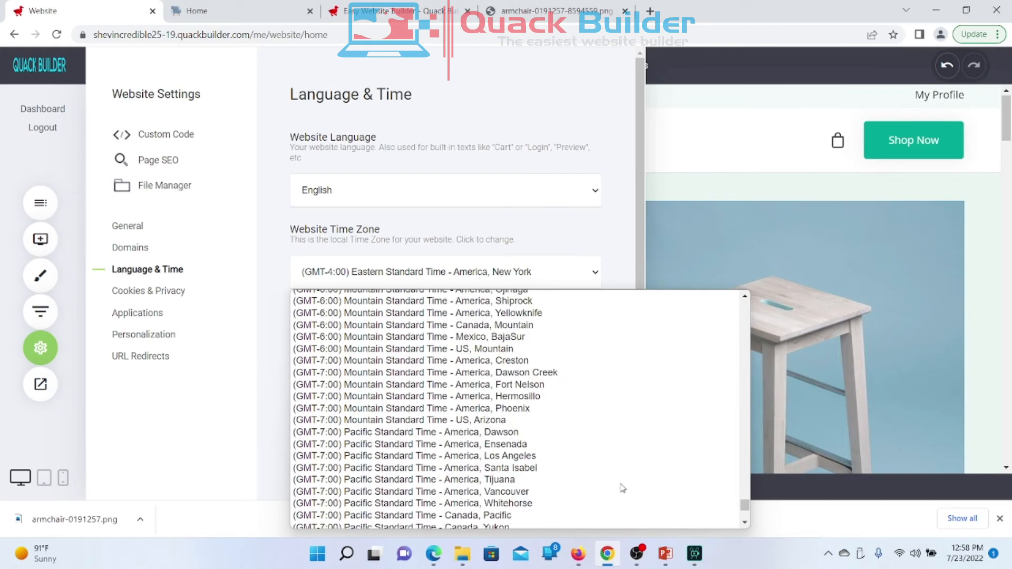
{"action": "scroll", "coordinate": [622, 488], "scroll_direction": "down", "scroll_amount": 5}
{"action": "scroll", "coordinate": [622, 488], "scroll_direction": "up", "scroll_amount": 20}
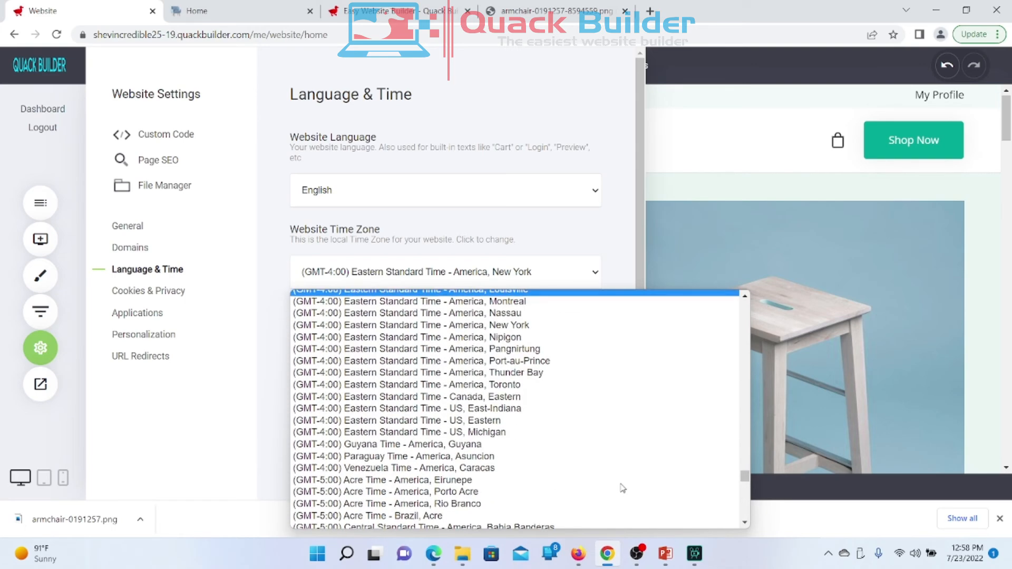
{"action": "left_click", "coordinate": [266, 247]}
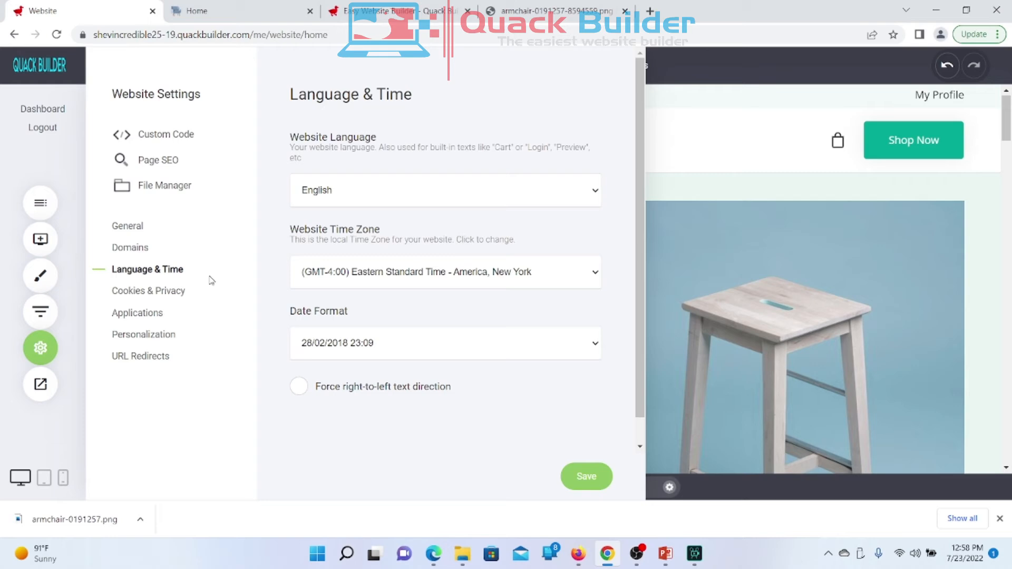
Step: Turn the Cookie disclaimer on under Cookies & Privacy and select the Learn More button text
{"action": "left_click", "coordinate": [129, 298]}
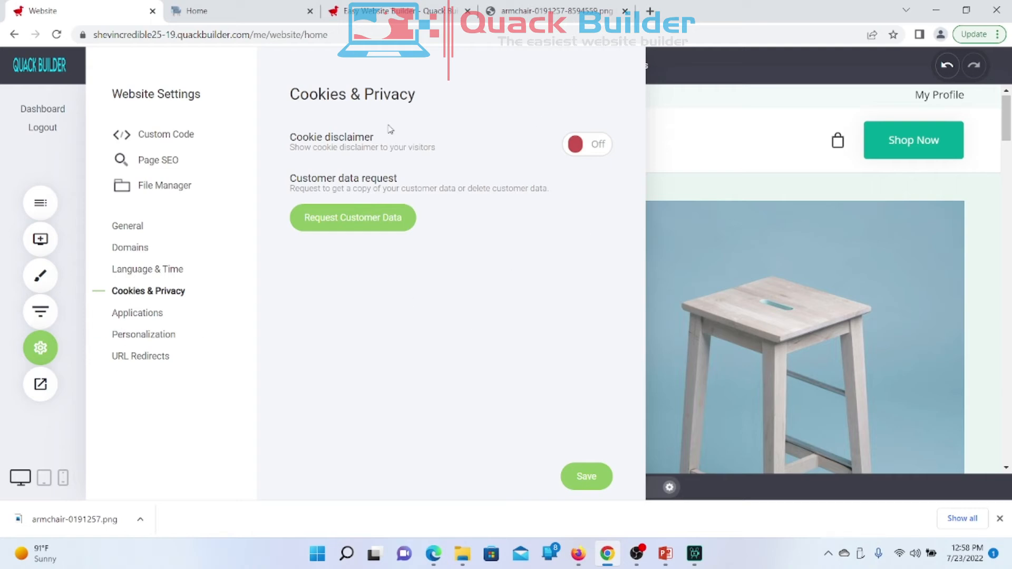
{"action": "left_click", "coordinate": [580, 152]}
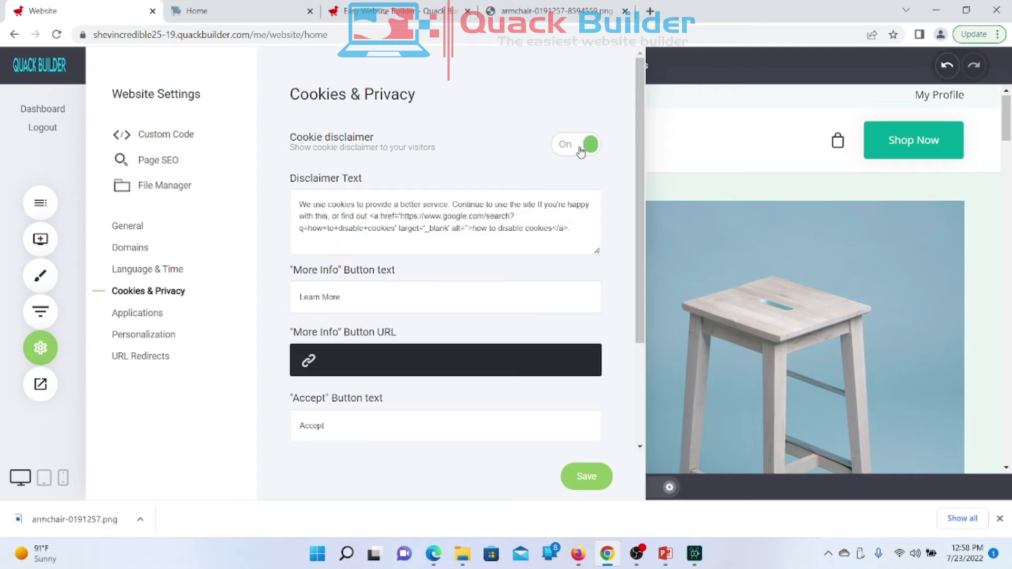
{"action": "scroll", "coordinate": [422, 211], "scroll_direction": "down", "scroll_amount": 1}
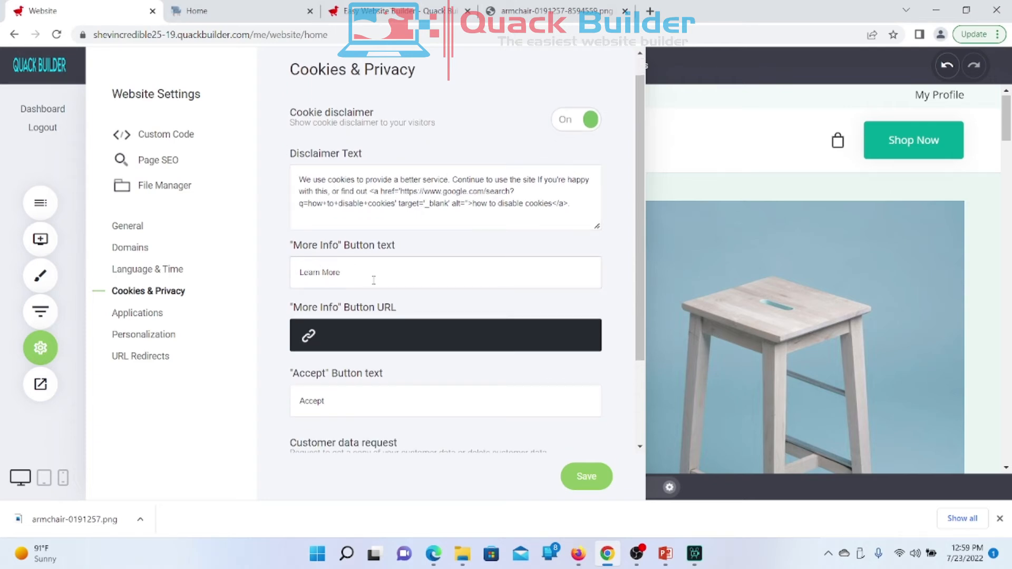
{"action": "left_click_drag", "start_coordinate": [343, 276], "coordinate": [274, 281]}
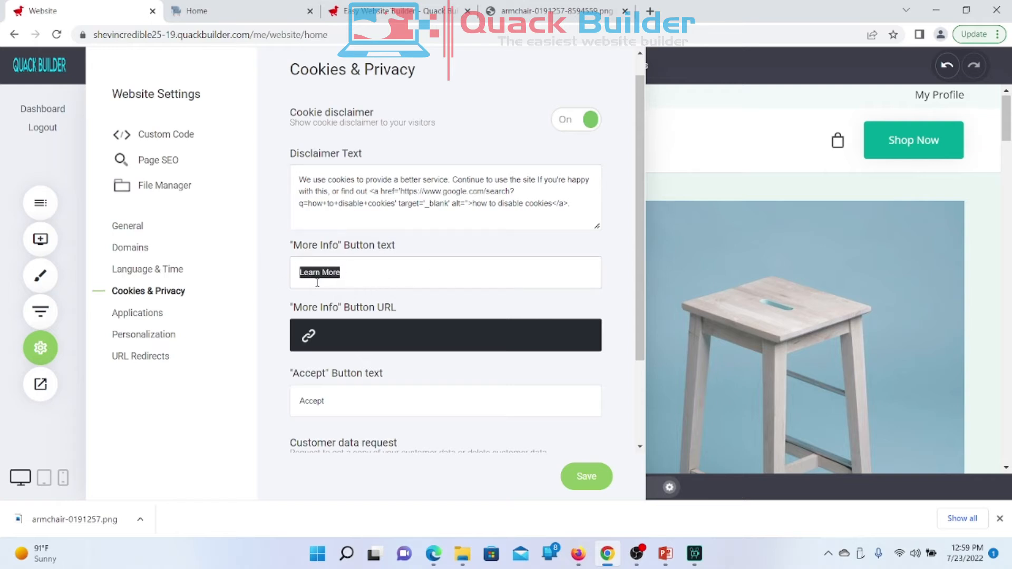
{"action": "scroll", "coordinate": [354, 348], "scroll_direction": "down", "scroll_amount": 3}
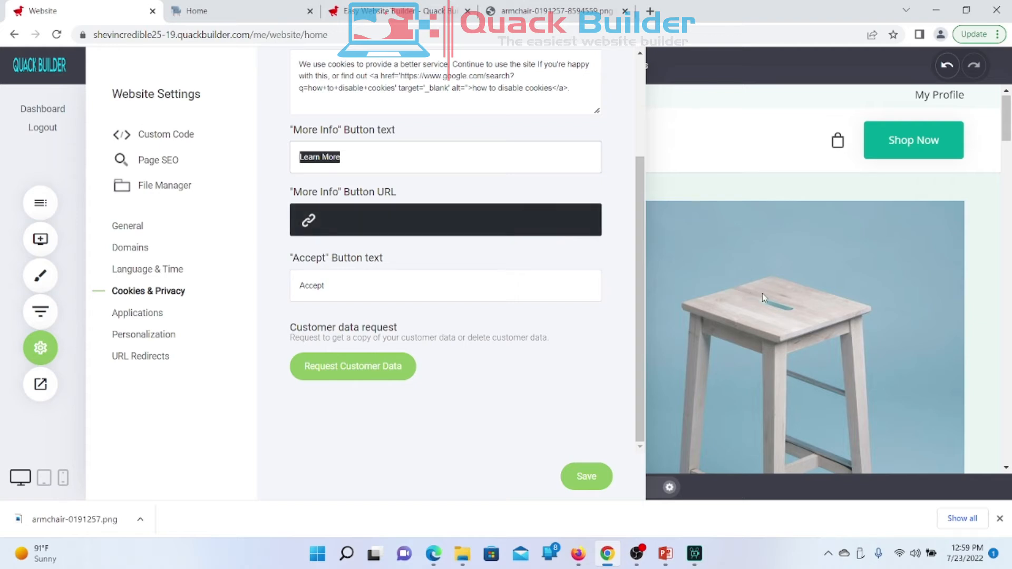
Step: Prepend 'Agree And' to the Accept button text so it reads 'Agree And Accept', then save
{"action": "left_click", "coordinate": [321, 222]}
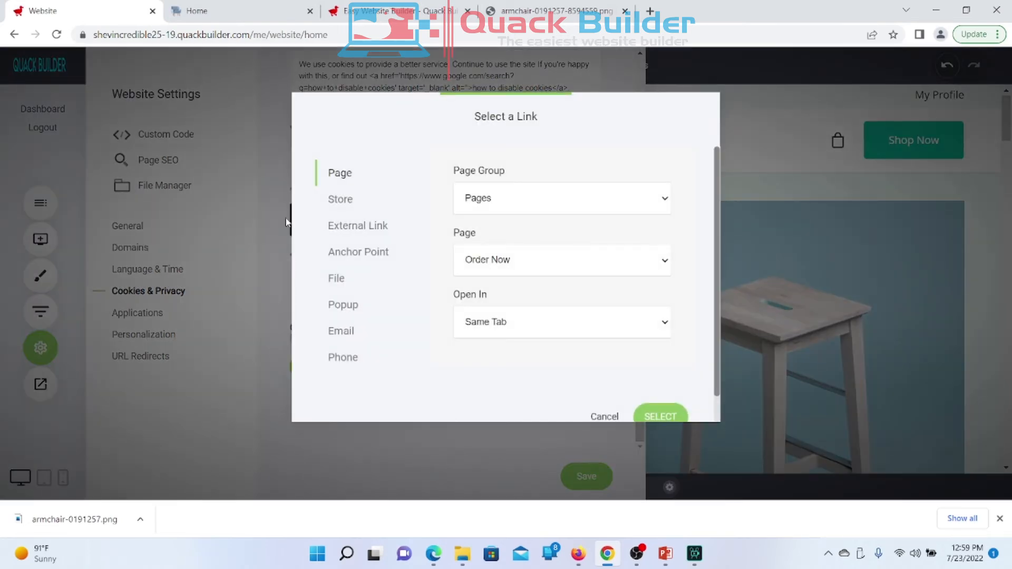
{"action": "left_click", "coordinate": [605, 412]}
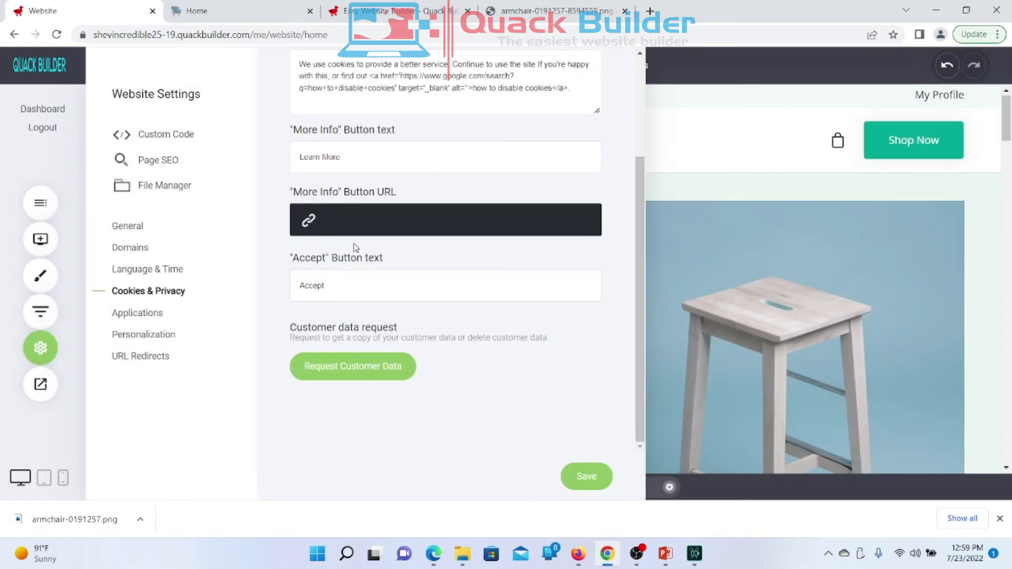
{"action": "left_click_drag", "start_coordinate": [354, 285], "coordinate": [259, 305]}
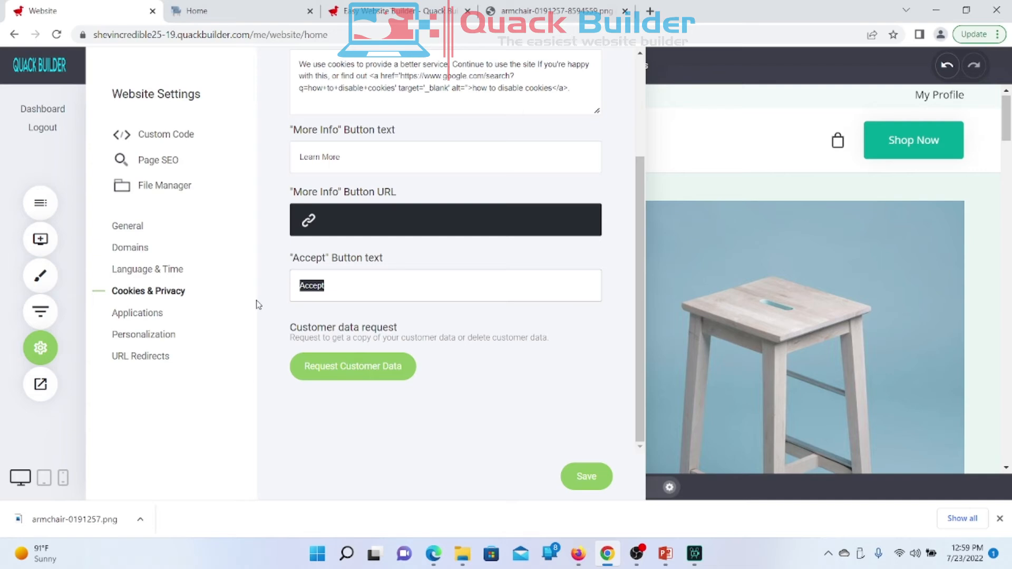
{"action": "left_click", "coordinate": [343, 289]}
{"action": "type", "text": "Agree And"}
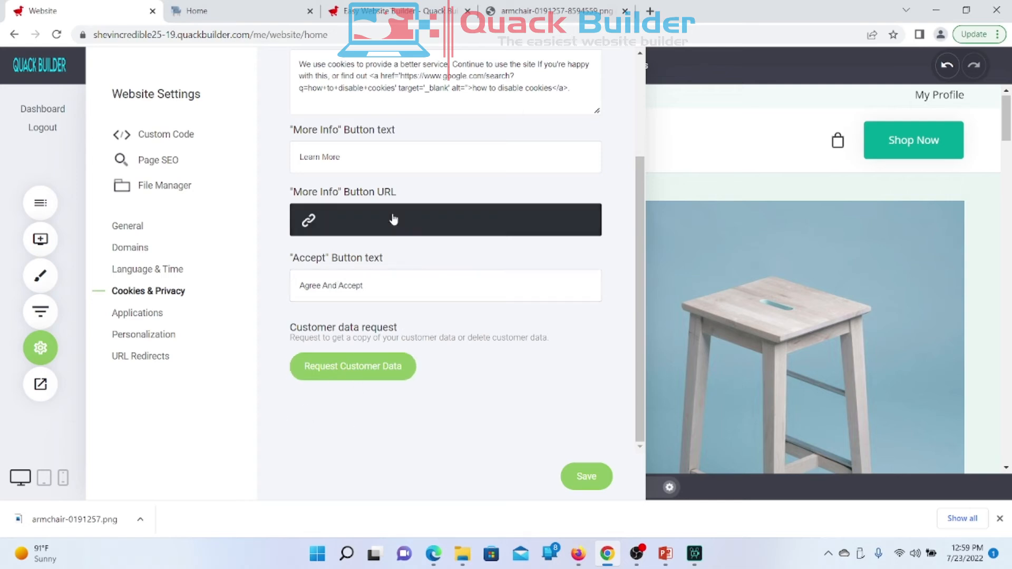
{"action": "scroll", "coordinate": [392, 219], "scroll_direction": "up", "scroll_amount": 3}
{"action": "scroll", "coordinate": [393, 219], "scroll_direction": "down", "scroll_amount": 3}
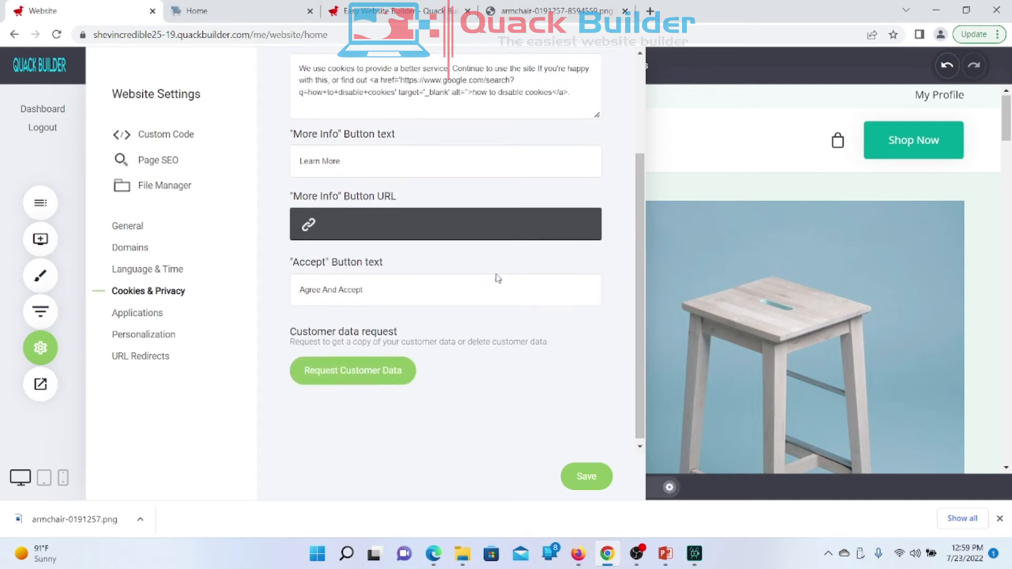
{"action": "left_click", "coordinate": [588, 479]}
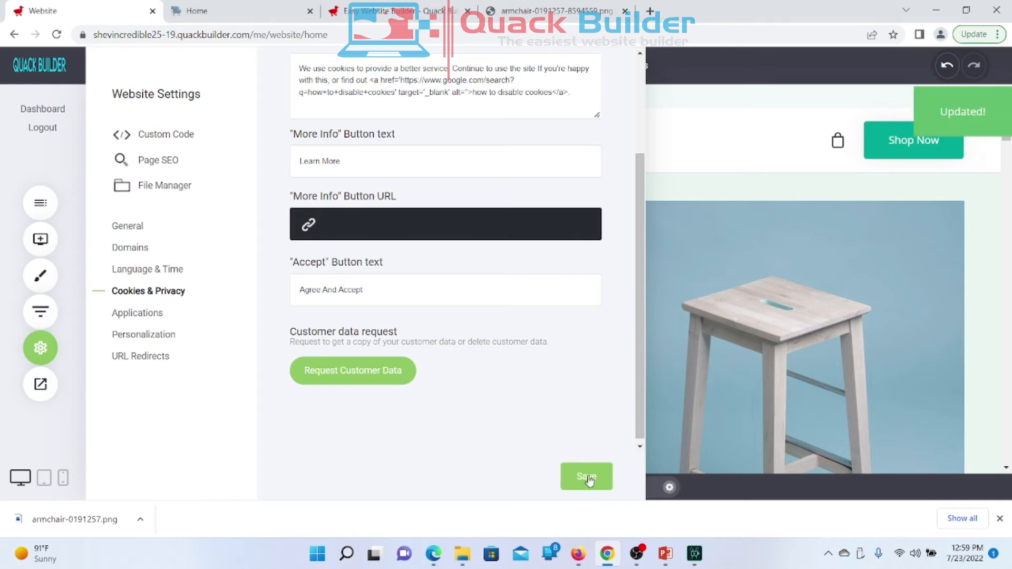
{"action": "scroll", "coordinate": [343, 258], "scroll_direction": "up", "scroll_amount": 3}
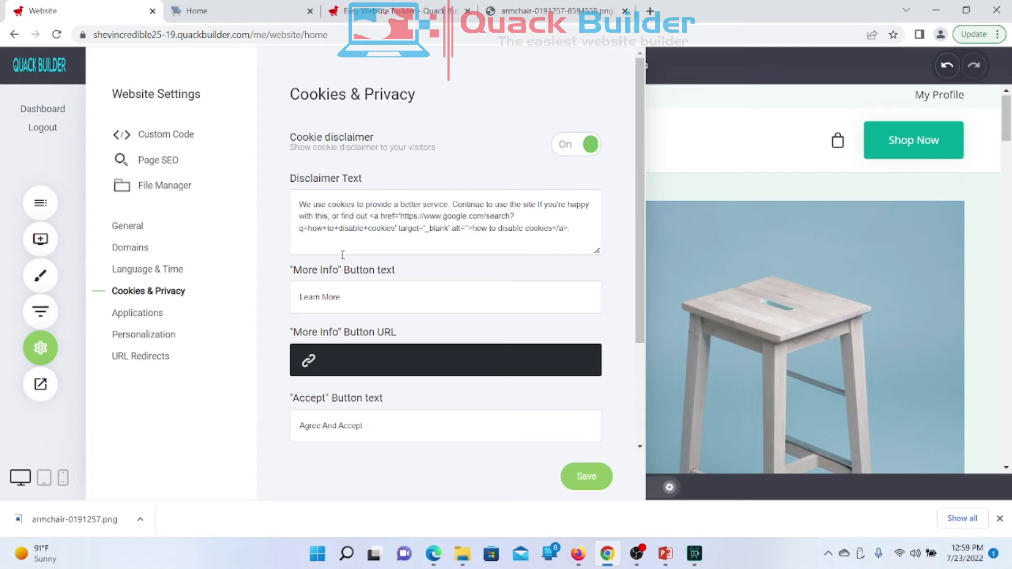
Step: Reload the live Time To Shine homepage and scroll to find the cookie banner
{"action": "left_click", "coordinate": [207, 15]}
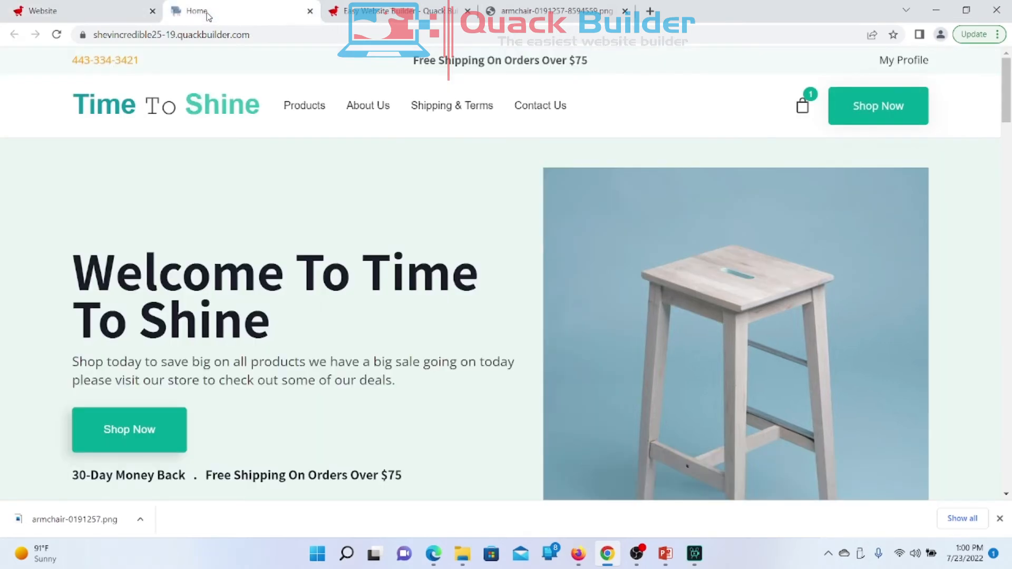
{"action": "right_click", "coordinate": [207, 15]}
{"action": "left_click", "coordinate": [233, 95]}
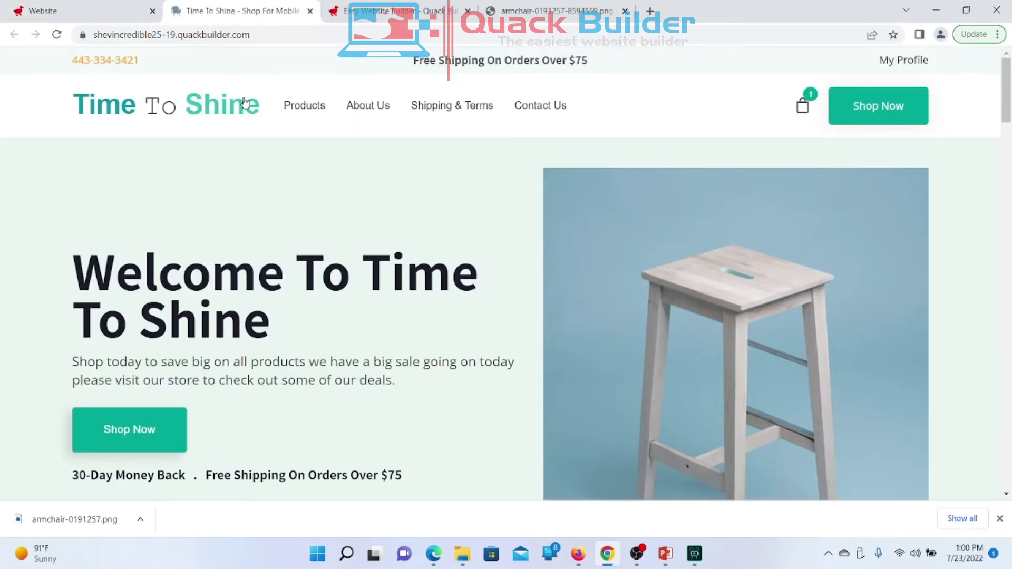
{"action": "scroll", "coordinate": [369, 298], "scroll_direction": "down", "scroll_amount": 20}
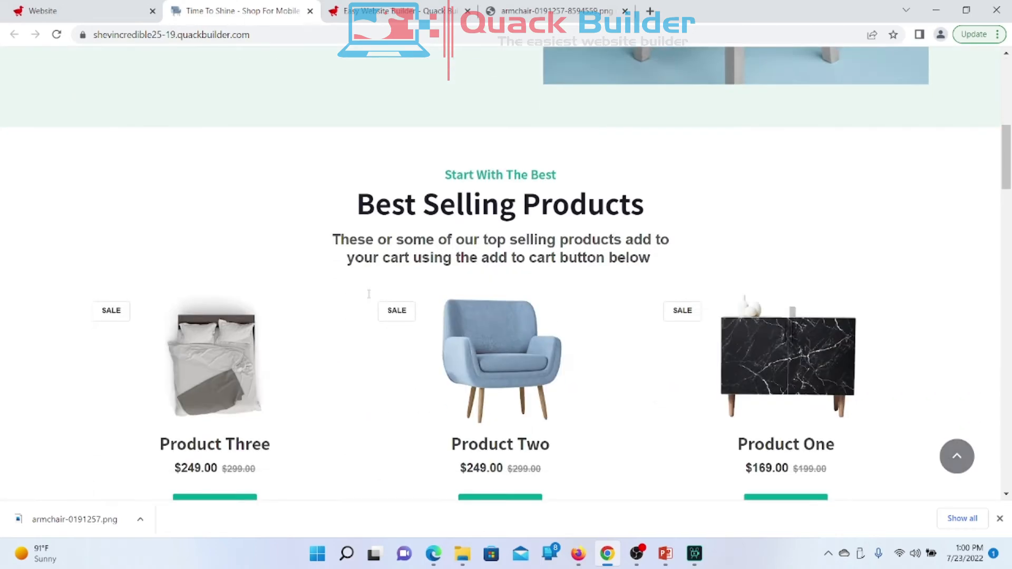
{"action": "scroll", "coordinate": [367, 300], "scroll_direction": "down", "scroll_amount": 5}
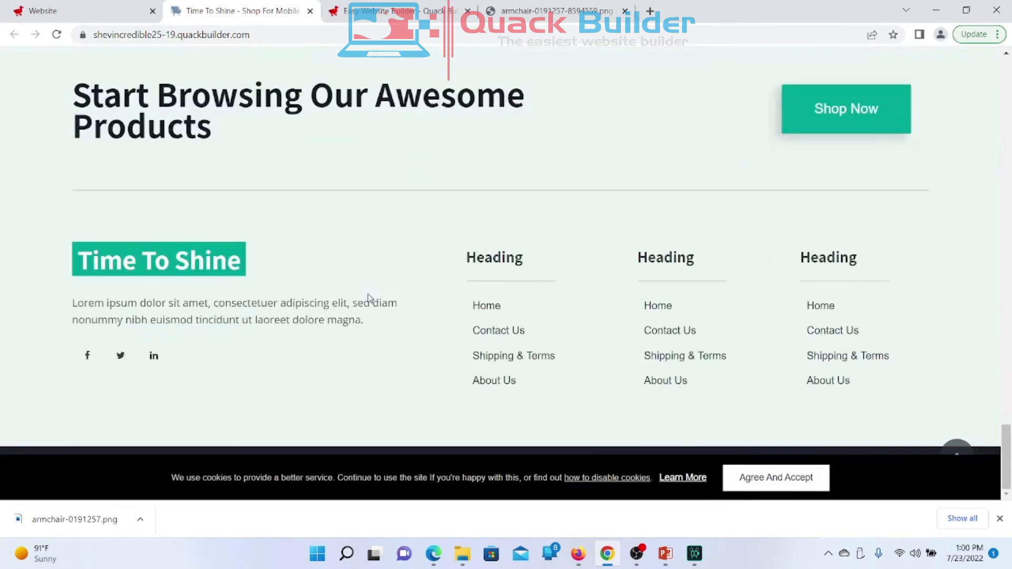
{"action": "scroll", "coordinate": [368, 296], "scroll_direction": "up", "scroll_amount": 15}
{"action": "scroll", "coordinate": [605, 466], "scroll_direction": "up", "scroll_amount": 2}
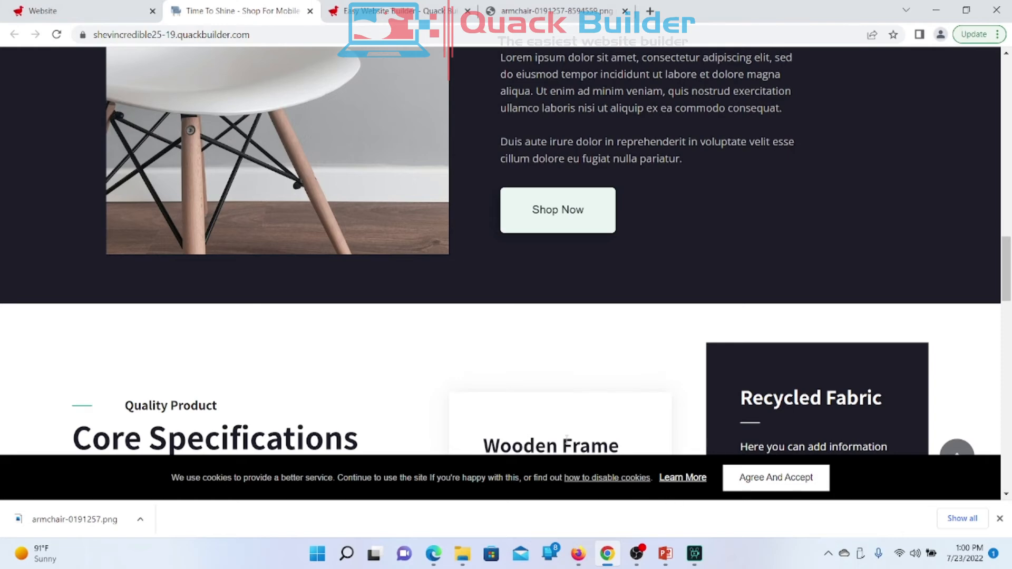
{"action": "scroll", "coordinate": [581, 408], "scroll_direction": "up", "scroll_amount": 3}
{"action": "scroll", "coordinate": [581, 410], "scroll_direction": "up", "scroll_amount": 2}
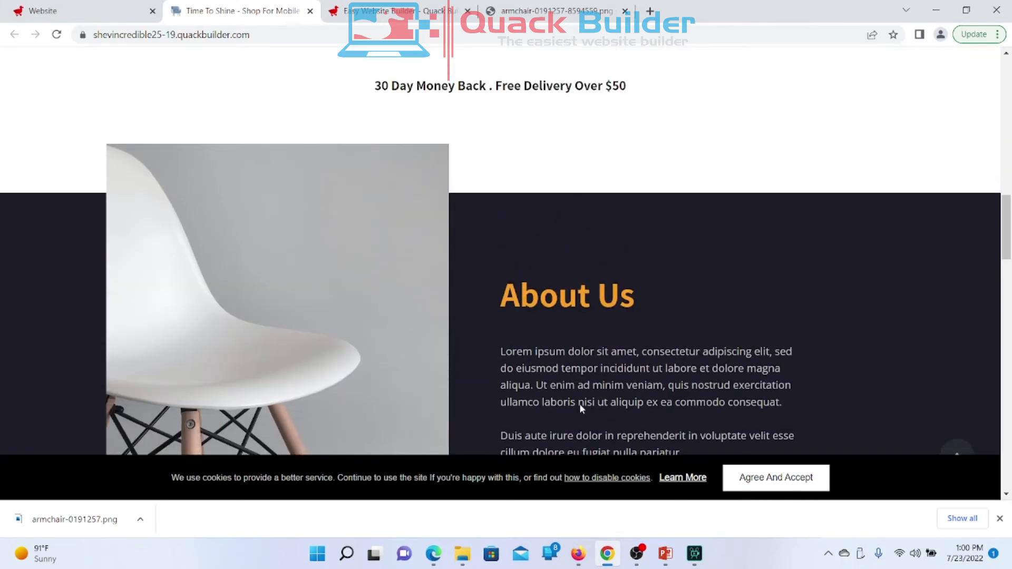
Step: Follow the cookie notice's Learn More link and scroll through the page it opens
{"action": "left_click", "coordinate": [675, 481]}
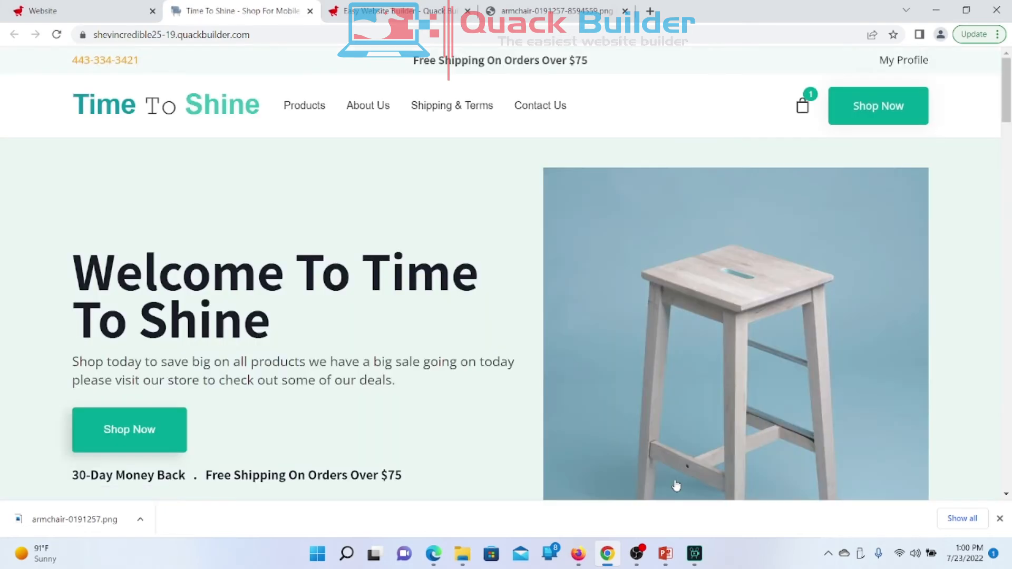
{"action": "scroll", "coordinate": [408, 287], "scroll_direction": "down", "scroll_amount": 5}
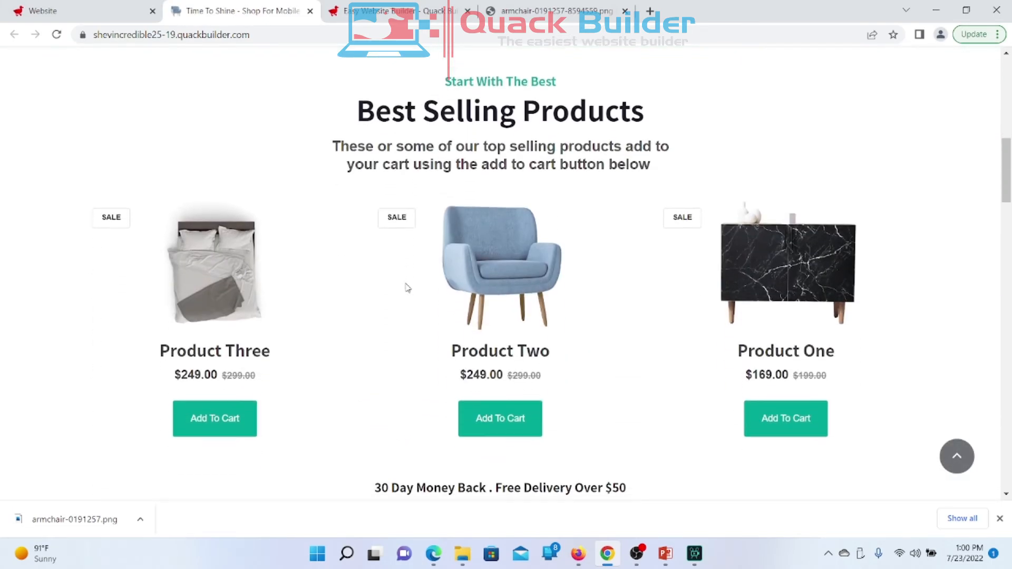
{"action": "scroll", "coordinate": [407, 287], "scroll_direction": "down", "scroll_amount": 8}
{"action": "scroll", "coordinate": [408, 287], "scroll_direction": "down", "scroll_amount": 10}
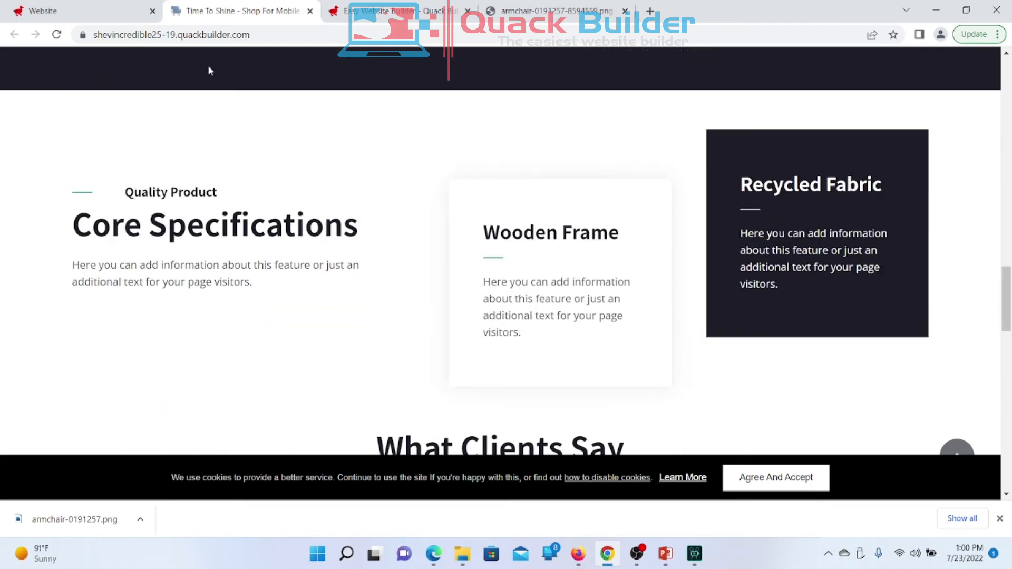
Step: Link the cookie notice's More Info button to the Contact Us page (/contact-us) and save
{"action": "left_click", "coordinate": [67, 12]}
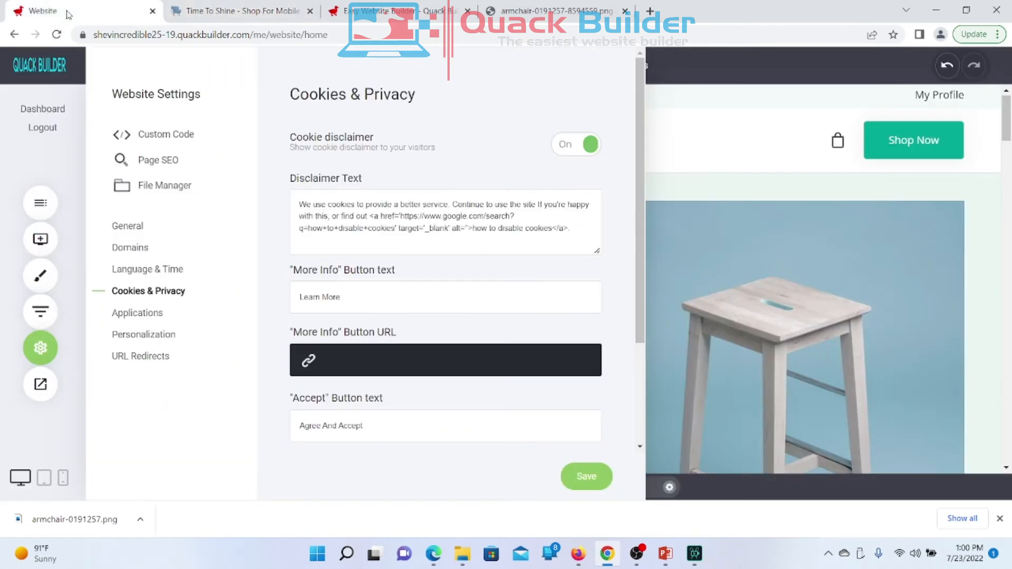
{"action": "left_click", "coordinate": [328, 365]}
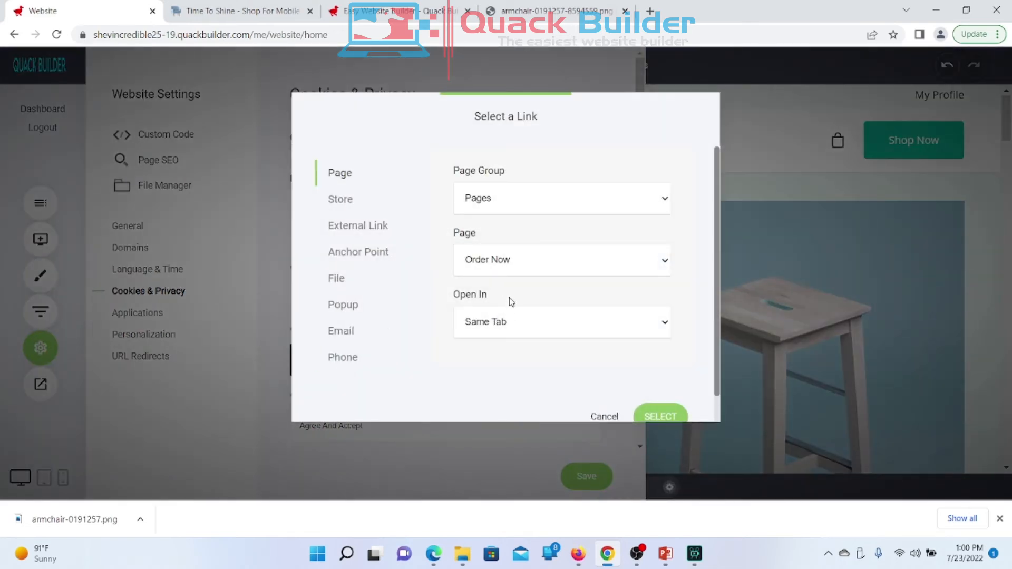
{"action": "left_click", "coordinate": [503, 265]}
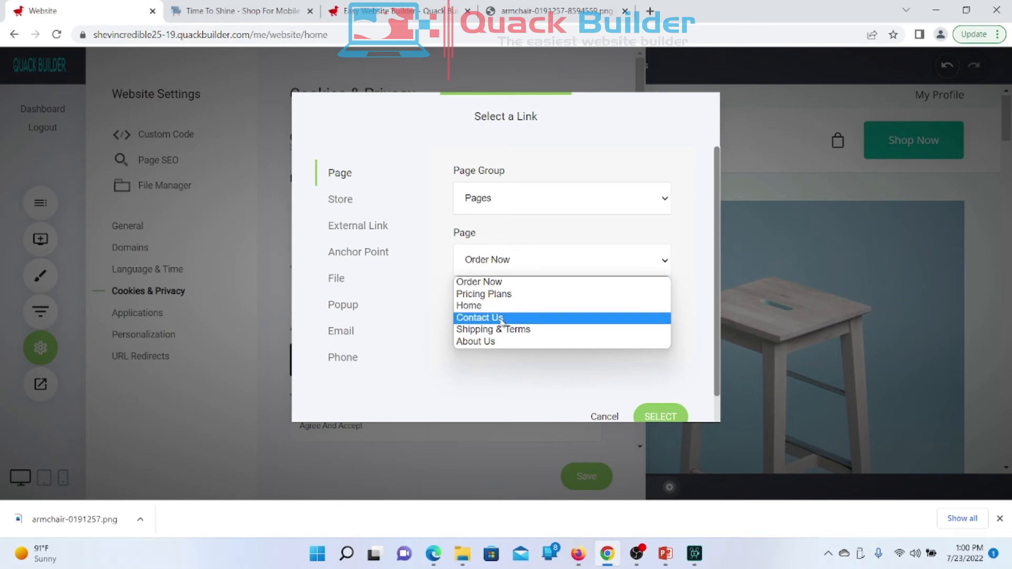
{"action": "left_click", "coordinate": [500, 318]}
{"action": "scroll", "coordinate": [501, 320], "scroll_direction": "down", "scroll_amount": 1}
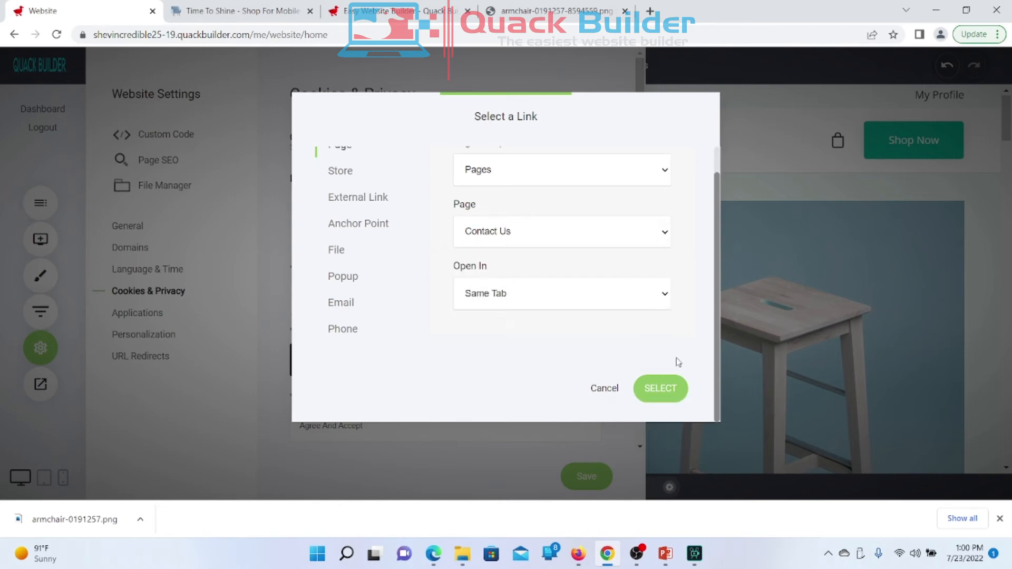
{"action": "left_click", "coordinate": [660, 389]}
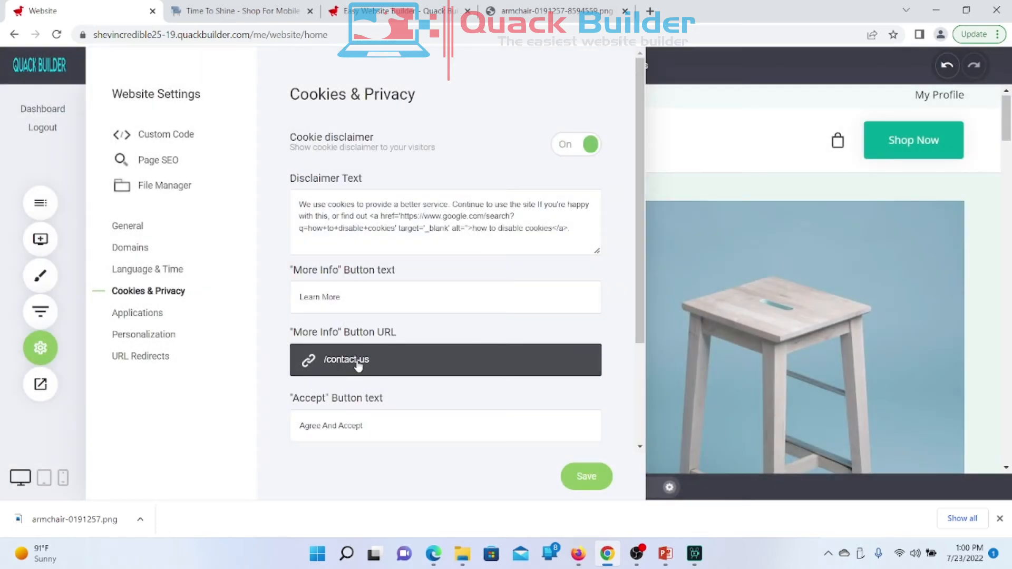
{"action": "left_click", "coordinate": [591, 480]}
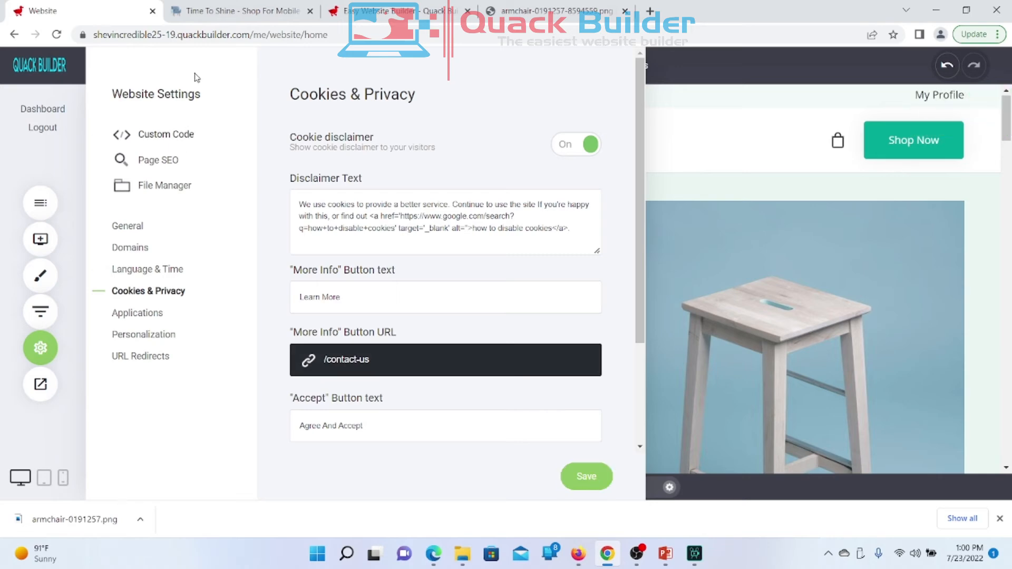
Step: Reload the live Time To Shine homepage and scroll down to the cookie bar
{"action": "left_click", "coordinate": [221, 16]}
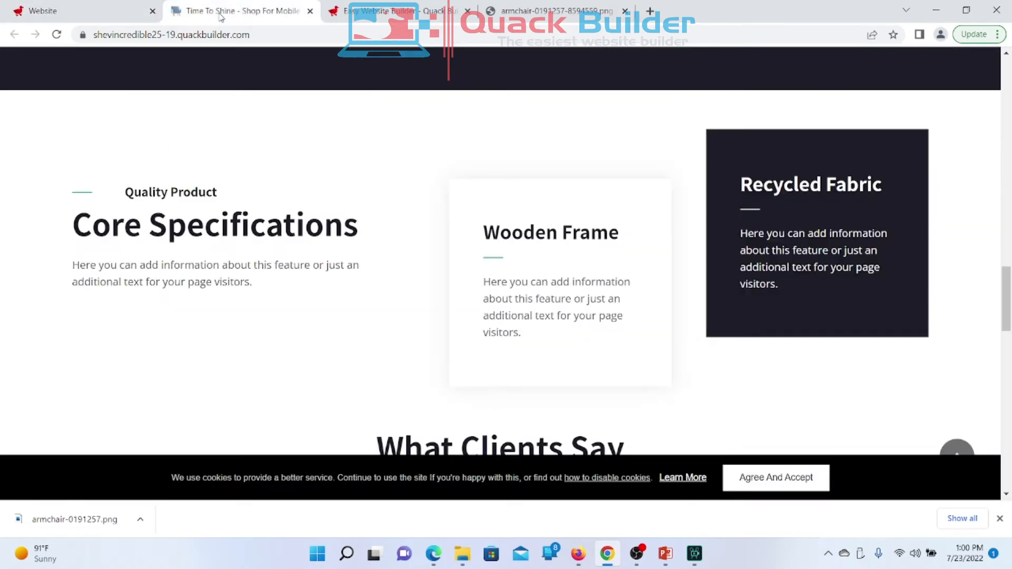
{"action": "right_click", "coordinate": [221, 15]}
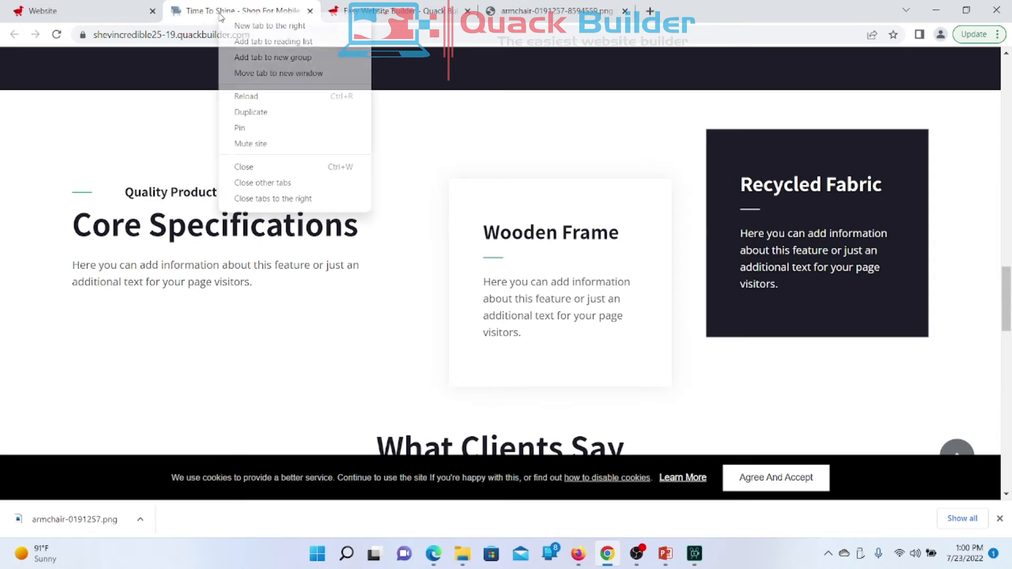
{"action": "left_click", "coordinate": [248, 97]}
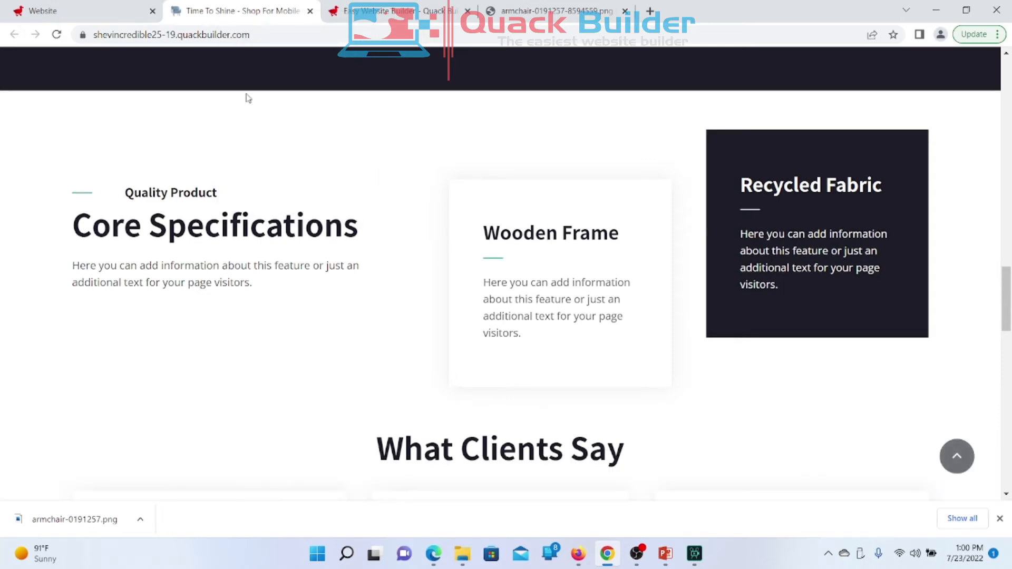
{"action": "scroll", "coordinate": [167, 439], "scroll_direction": "down", "scroll_amount": 8}
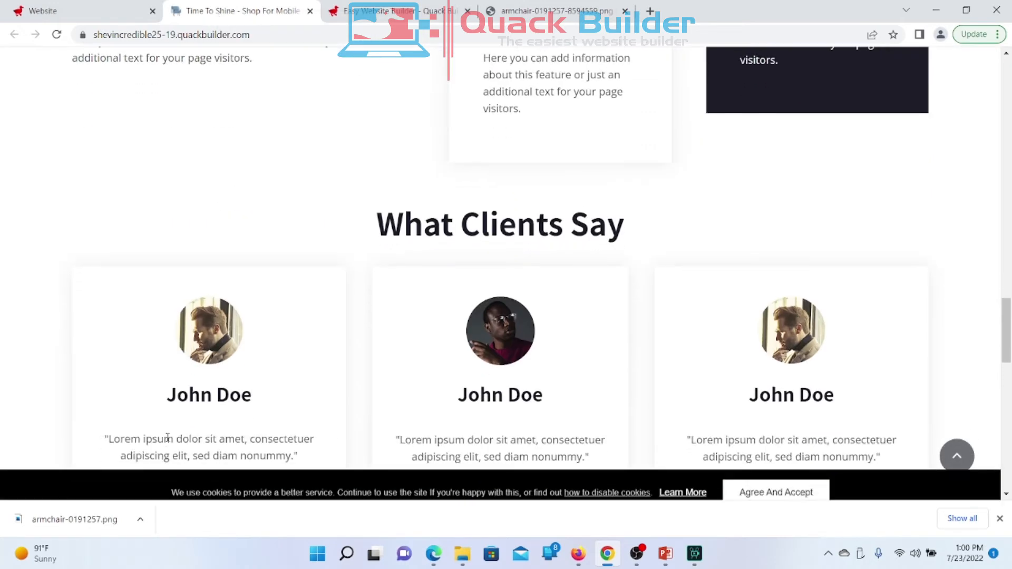
{"action": "scroll", "coordinate": [167, 437], "scroll_direction": "down", "scroll_amount": 2}
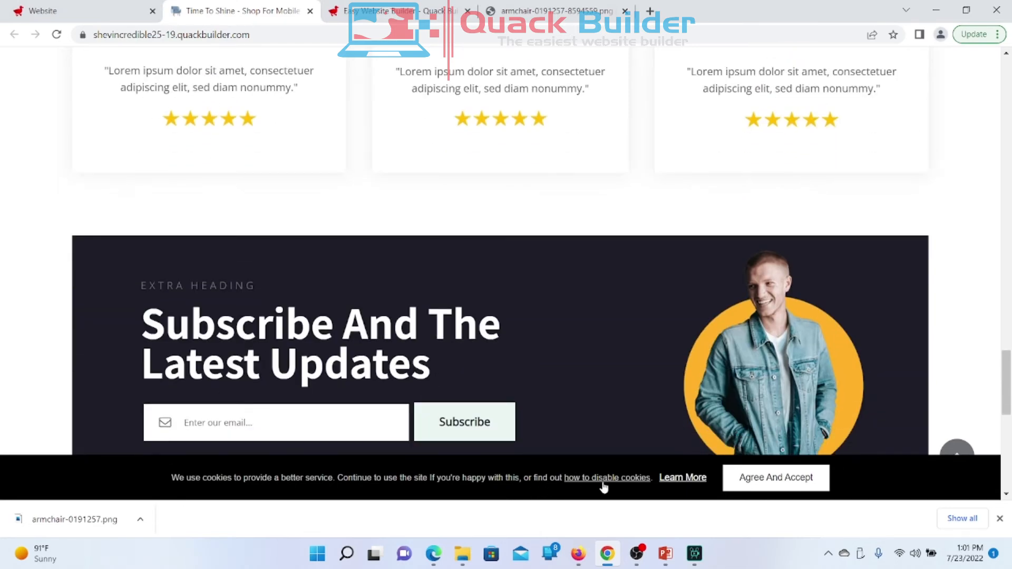
Step: Confirm the cookie bar's Learn More opens the Contact Us page, then return to the homepage
{"action": "left_click", "coordinate": [695, 486]}
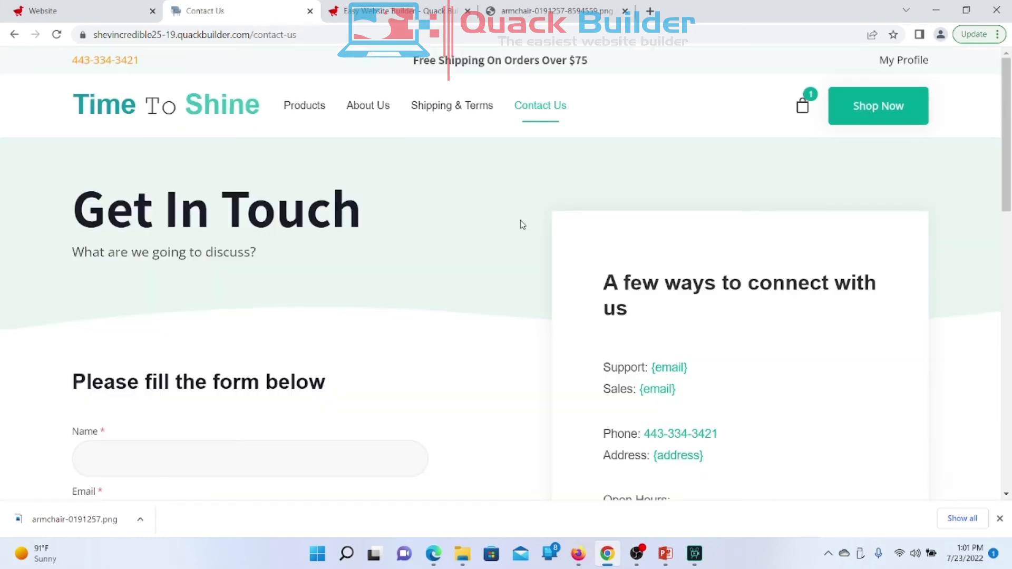
{"action": "scroll", "coordinate": [521, 224], "scroll_direction": "down", "scroll_amount": 10}
{"action": "scroll", "coordinate": [522, 225], "scroll_direction": "down", "scroll_amount": 4}
{"action": "scroll", "coordinate": [522, 225], "scroll_direction": "up", "scroll_amount": 15}
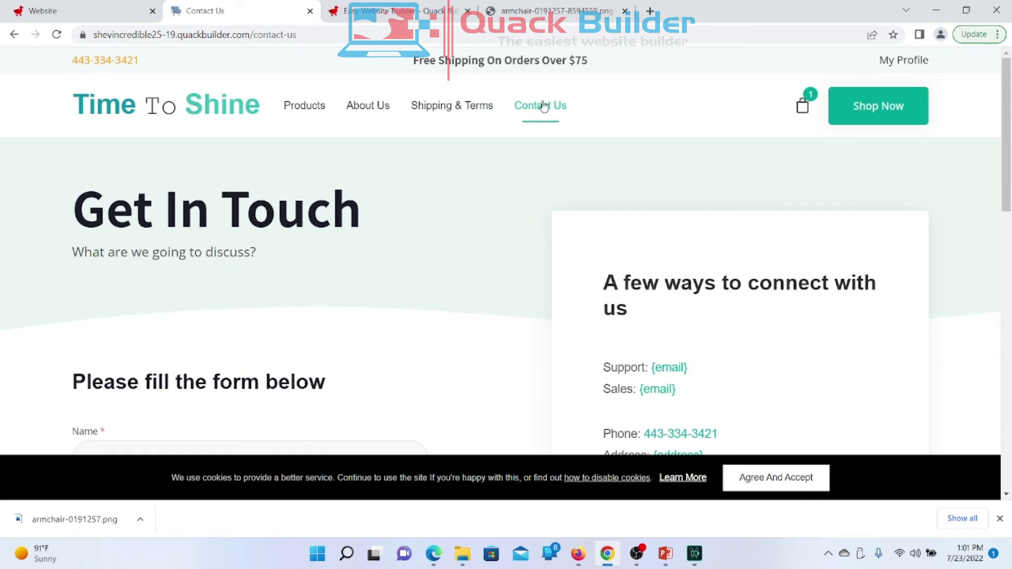
{"action": "left_click", "coordinate": [14, 34]}
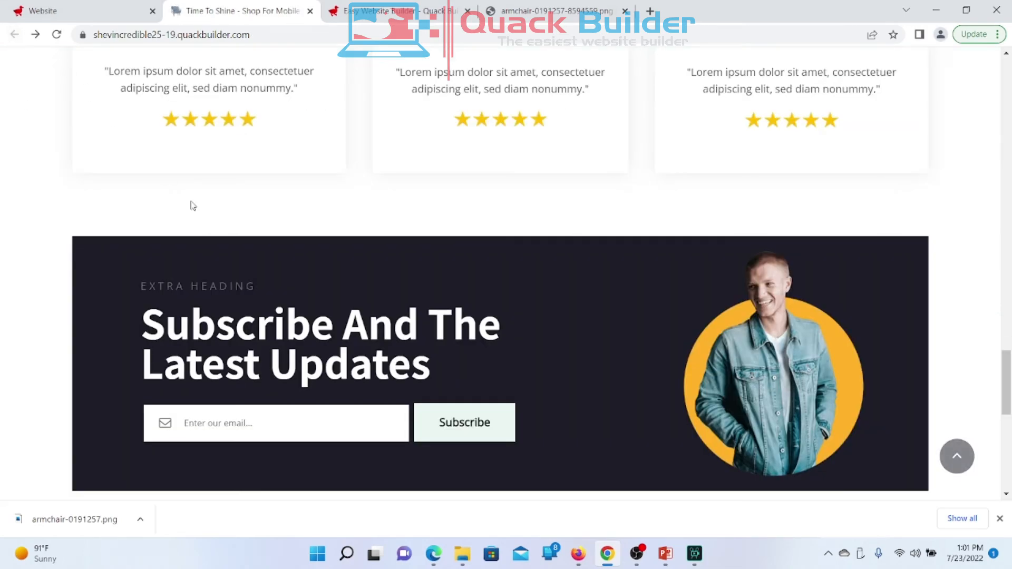
{"action": "scroll", "coordinate": [273, 297], "scroll_direction": "up", "scroll_amount": 10}
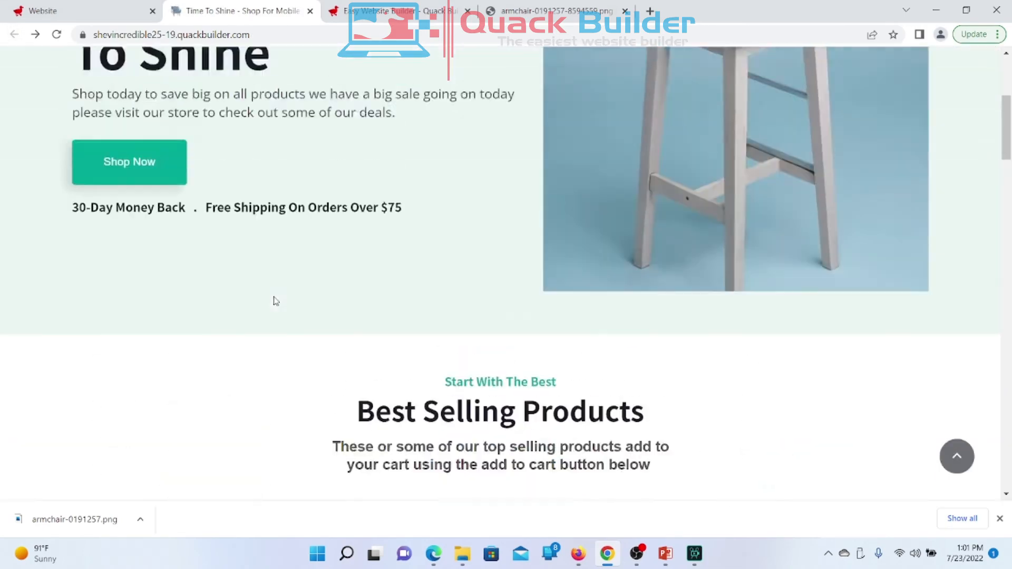
{"action": "scroll", "coordinate": [275, 301], "scroll_direction": "down", "scroll_amount": 10}
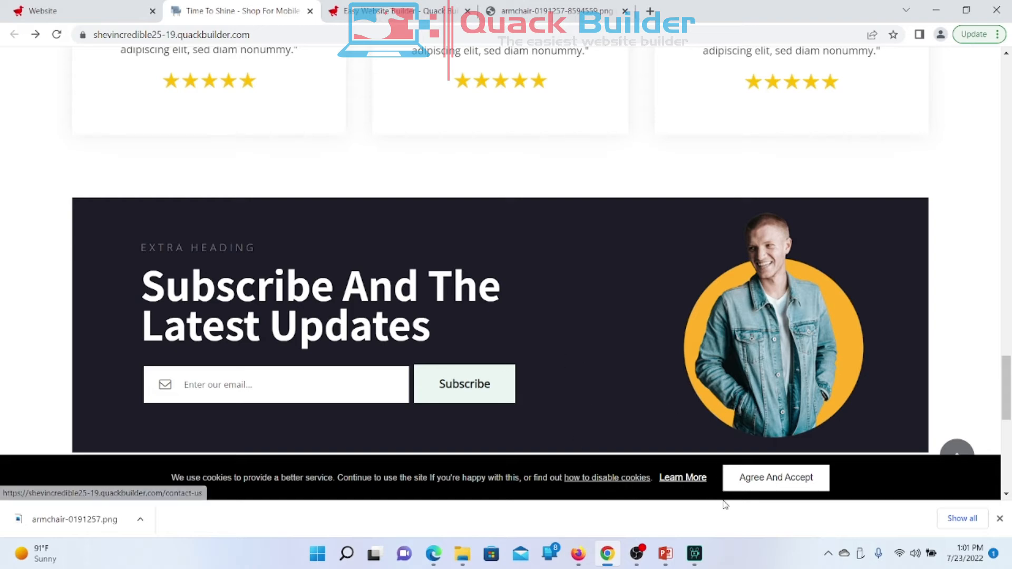
Step: Switch the cookie disclaimer Off, save it, and open the Applications settings
{"action": "left_click", "coordinate": [97, 13]}
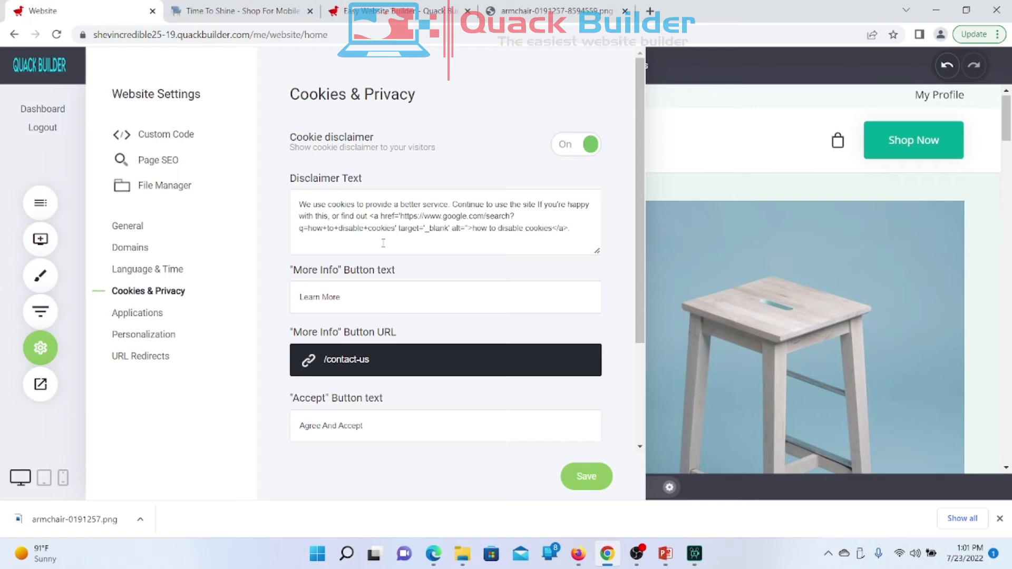
{"action": "left_click", "coordinate": [582, 151]}
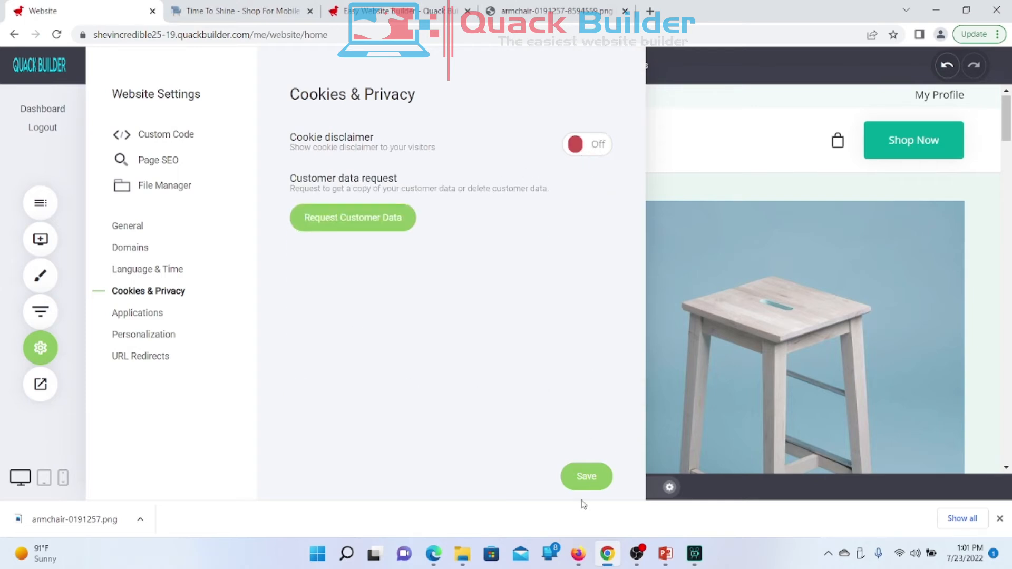
{"action": "left_click", "coordinate": [586, 474]}
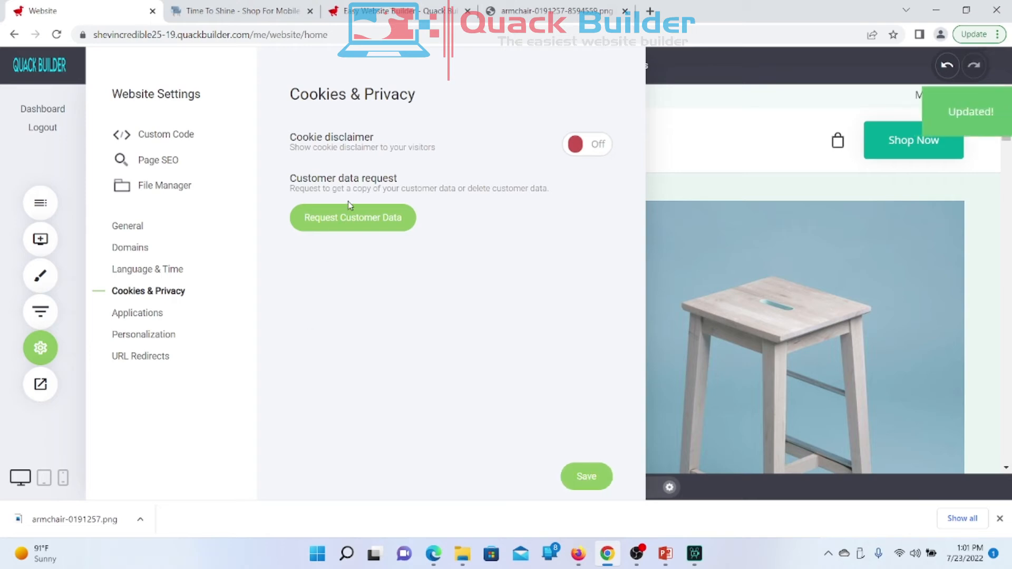
{"action": "left_click", "coordinate": [152, 317]}
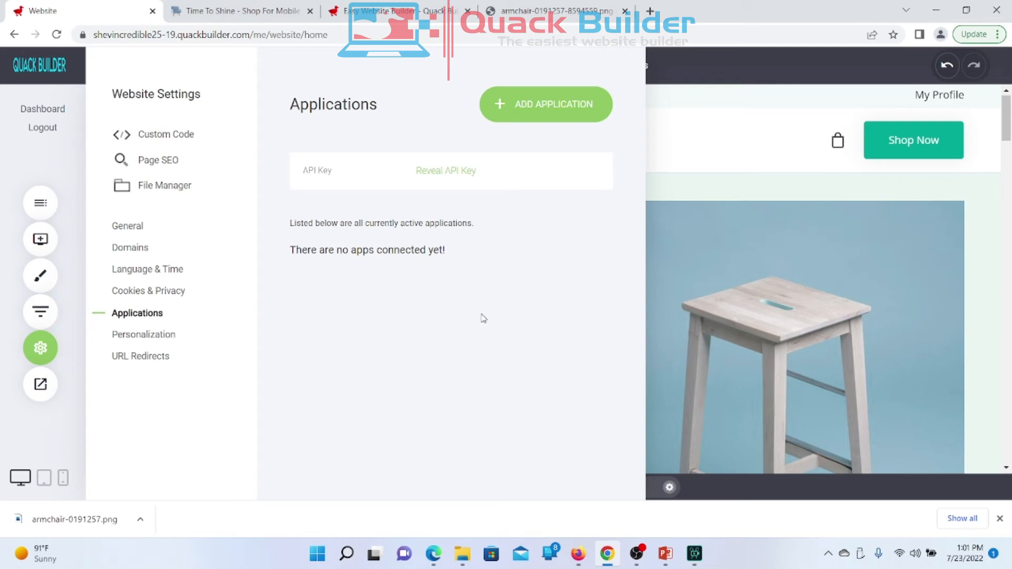
{"action": "left_click", "coordinate": [539, 113]}
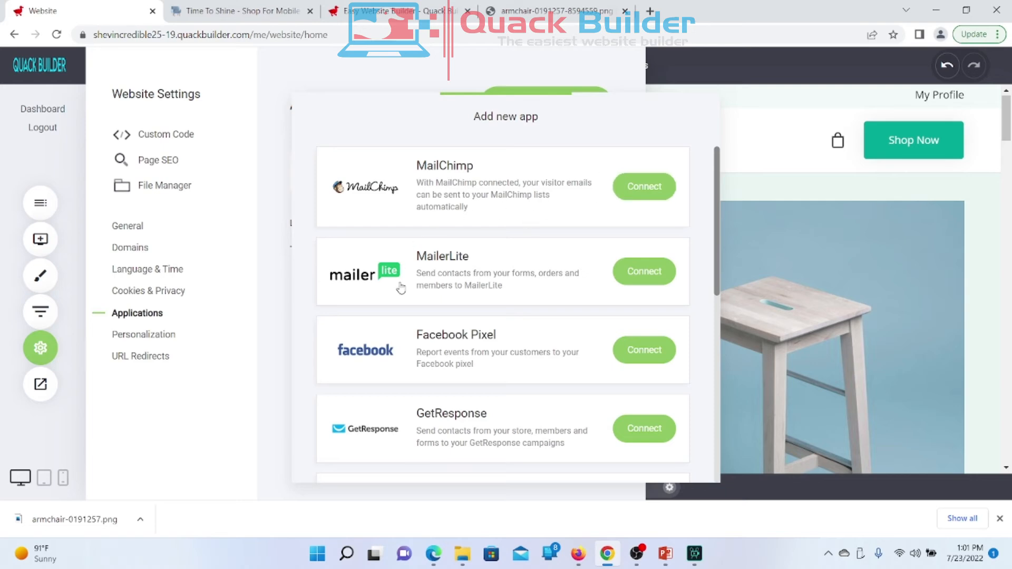
{"action": "scroll", "coordinate": [481, 352], "scroll_direction": "down", "scroll_amount": 2}
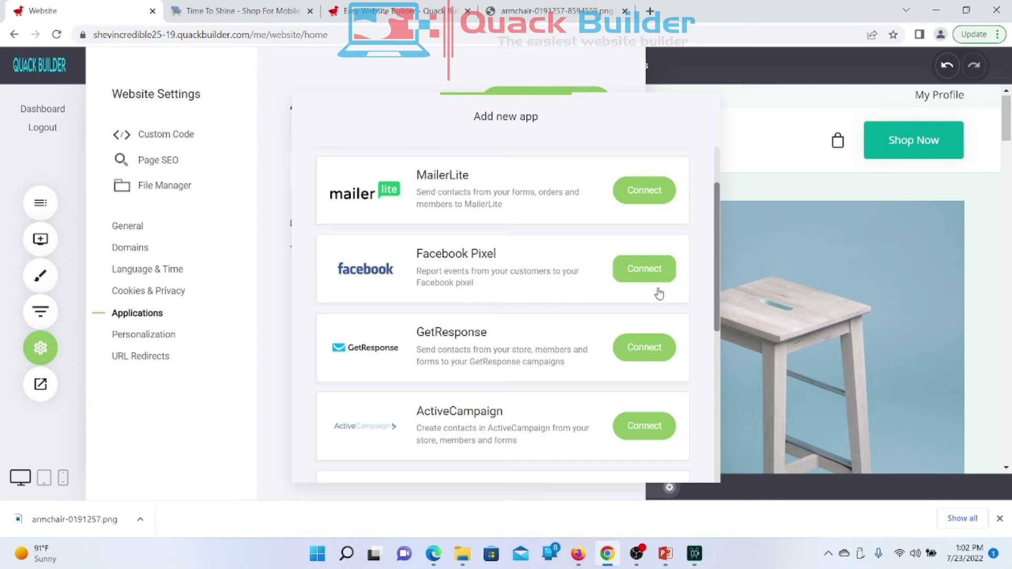
{"action": "scroll", "coordinate": [486, 351], "scroll_direction": "down", "scroll_amount": 4}
{"action": "scroll", "coordinate": [489, 353], "scroll_direction": "down", "scroll_amount": 3}
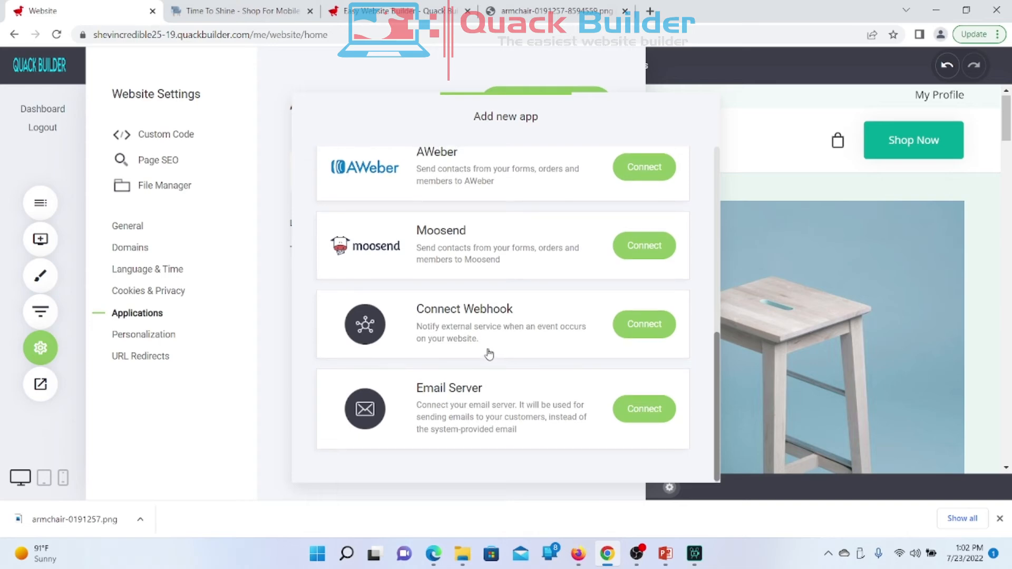
{"action": "scroll", "coordinate": [489, 354], "scroll_direction": "up", "scroll_amount": 8}
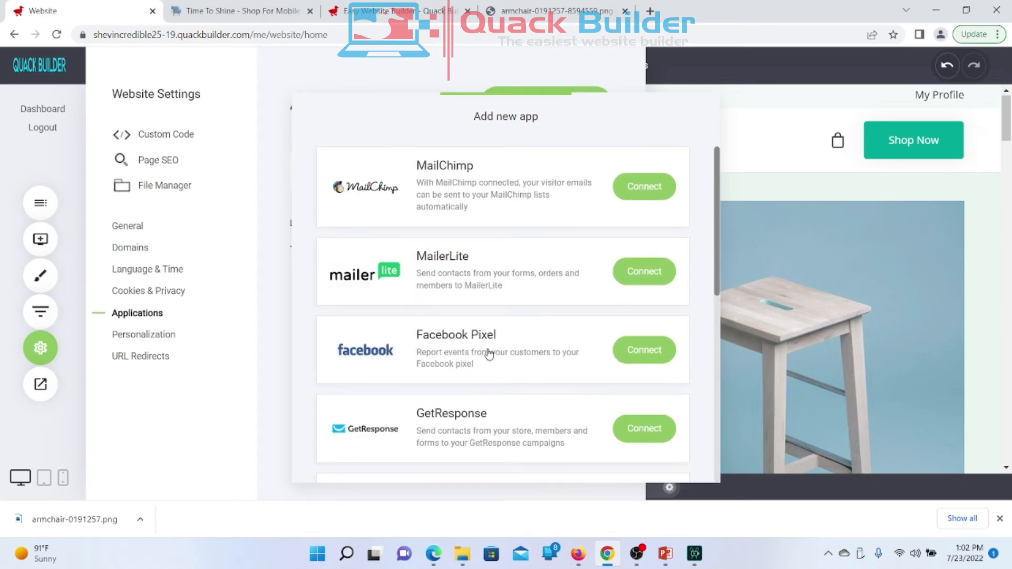
{"action": "scroll", "coordinate": [489, 354], "scroll_direction": "down", "scroll_amount": 8}
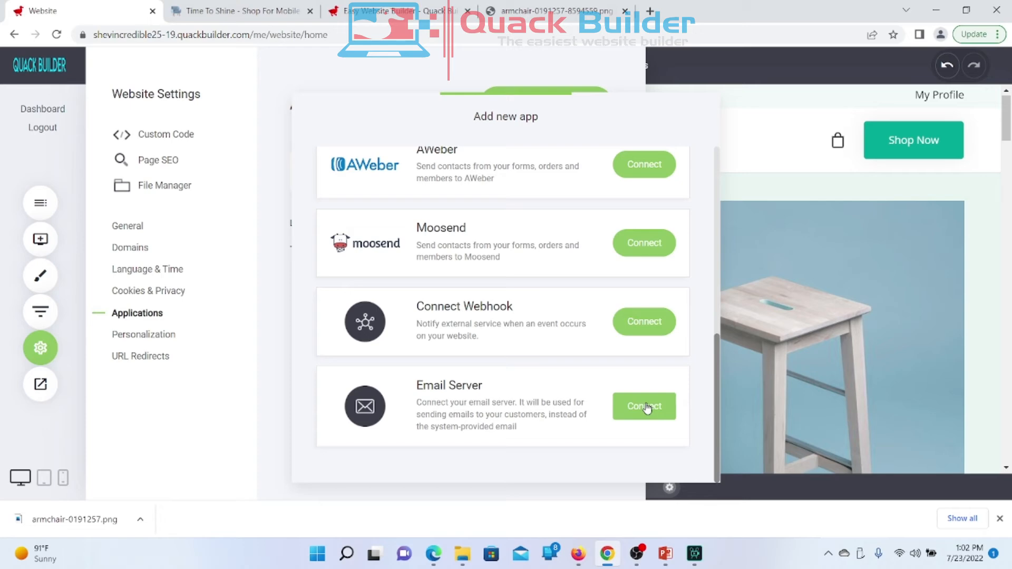
{"action": "scroll", "coordinate": [646, 409], "scroll_direction": "up", "scroll_amount": 10}
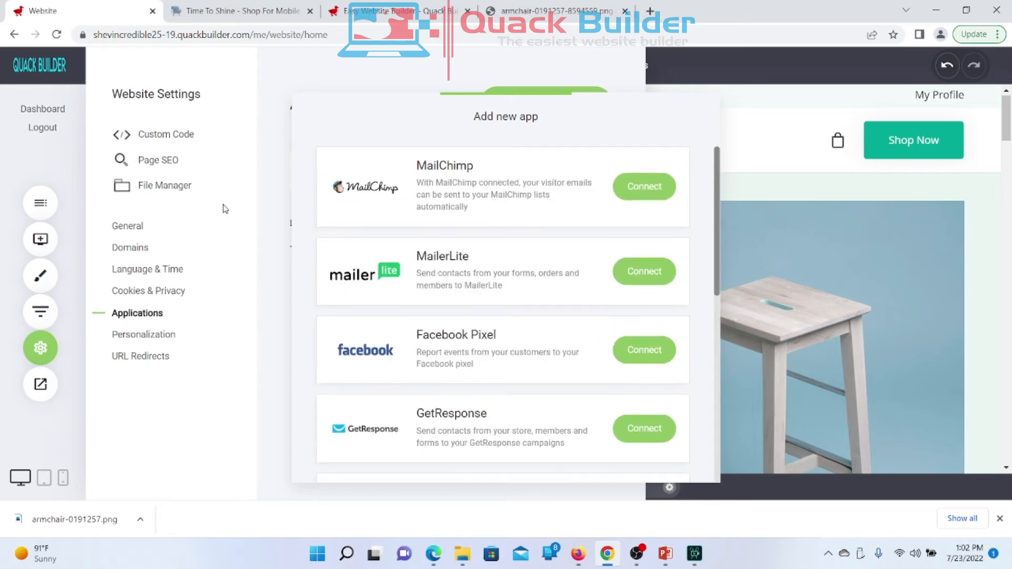
{"action": "left_click", "coordinate": [270, 150]}
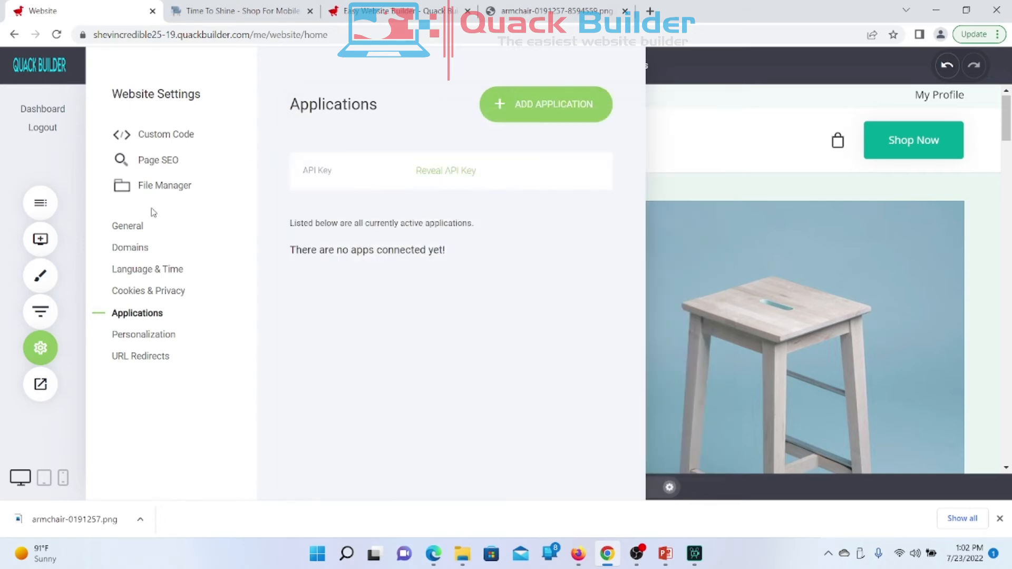
Step: Highlight and deselect text on the Applications page, including the API Key label
{"action": "left_click_drag", "start_coordinate": [232, 291], "coordinate": [302, 313]}
{"action": "left_click", "coordinate": [302, 313]}
{"action": "left_click_drag", "start_coordinate": [304, 168], "coordinate": [336, 170]}
{"action": "left_click", "coordinate": [335, 170]}
Step: Open Personalization settings and review the {phone} tag's phone number value
{"action": "left_click", "coordinate": [155, 340]}
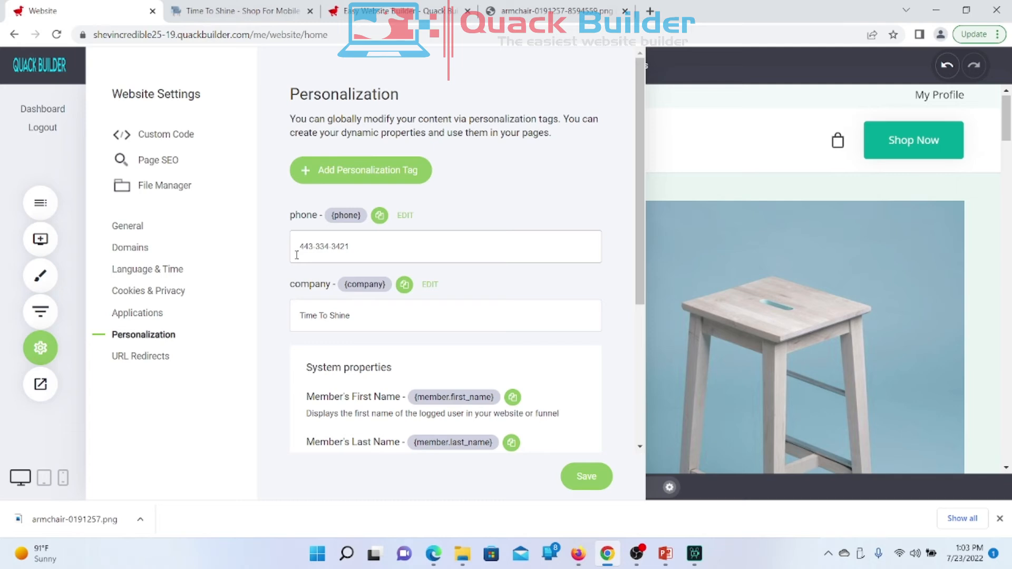
{"action": "left_click_drag", "start_coordinate": [355, 245], "coordinate": [273, 258]}
{"action": "left_click", "coordinate": [271, 275]}
{"action": "left_click_drag", "start_coordinate": [362, 247], "coordinate": [286, 252]}
{"action": "left_click", "coordinate": [276, 305]}
Step: Browse the personalization tags, start then cancel a new tag, and switch to the live site
{"action": "scroll", "coordinate": [369, 328], "scroll_direction": "down", "scroll_amount": 2}
{"action": "scroll", "coordinate": [369, 329], "scroll_direction": "up", "scroll_amount": 2}
{"action": "scroll", "coordinate": [369, 328], "scroll_direction": "down", "scroll_amount": 4}
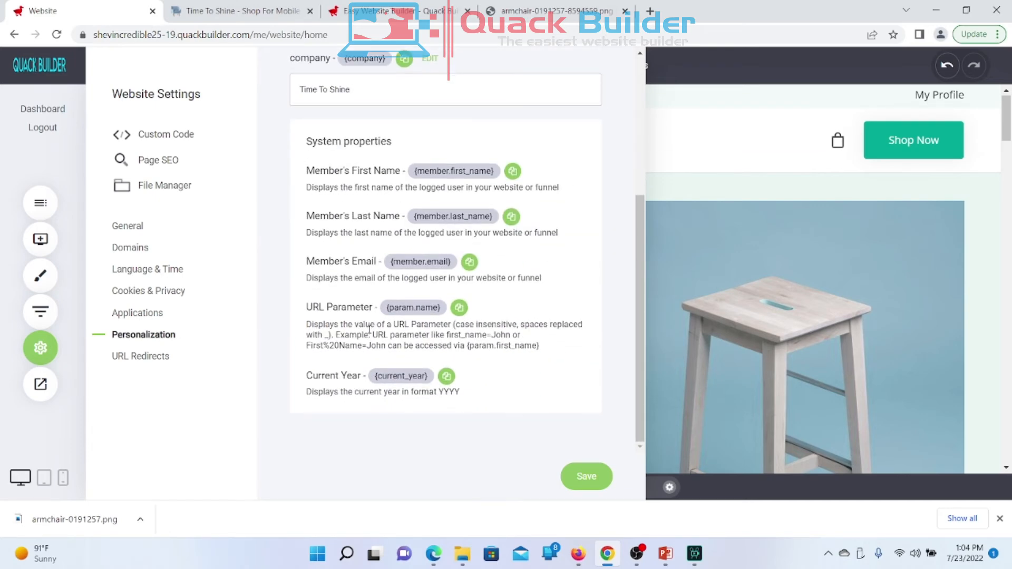
{"action": "scroll", "coordinate": [368, 328], "scroll_direction": "up", "scroll_amount": 3}
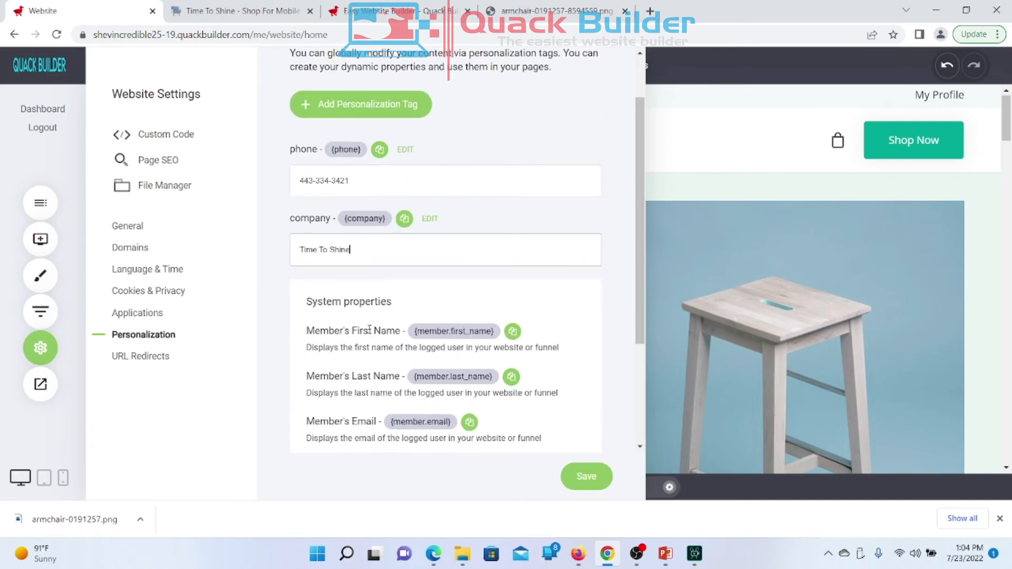
{"action": "left_click", "coordinate": [358, 123]}
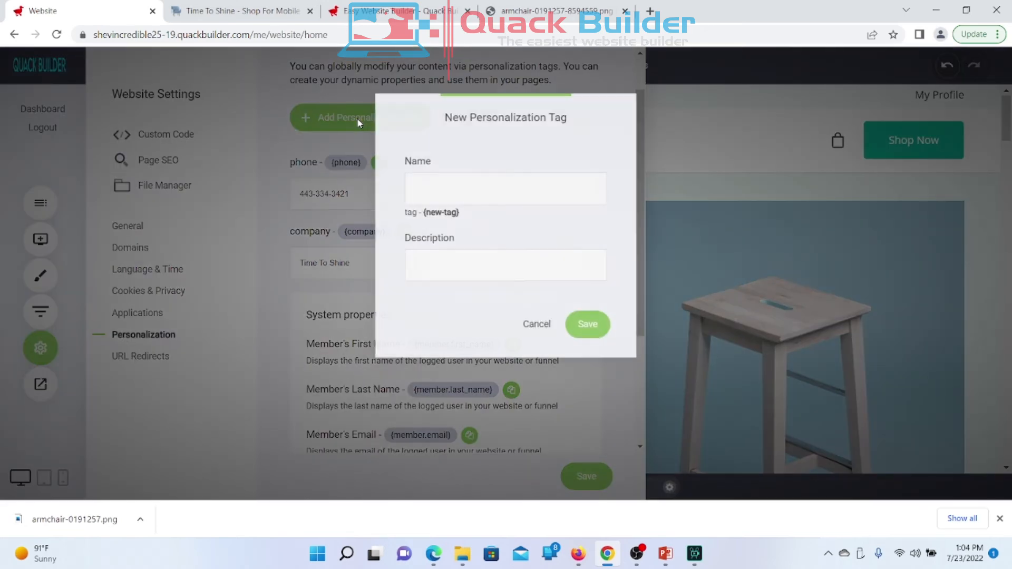
{"action": "left_click", "coordinate": [538, 333]}
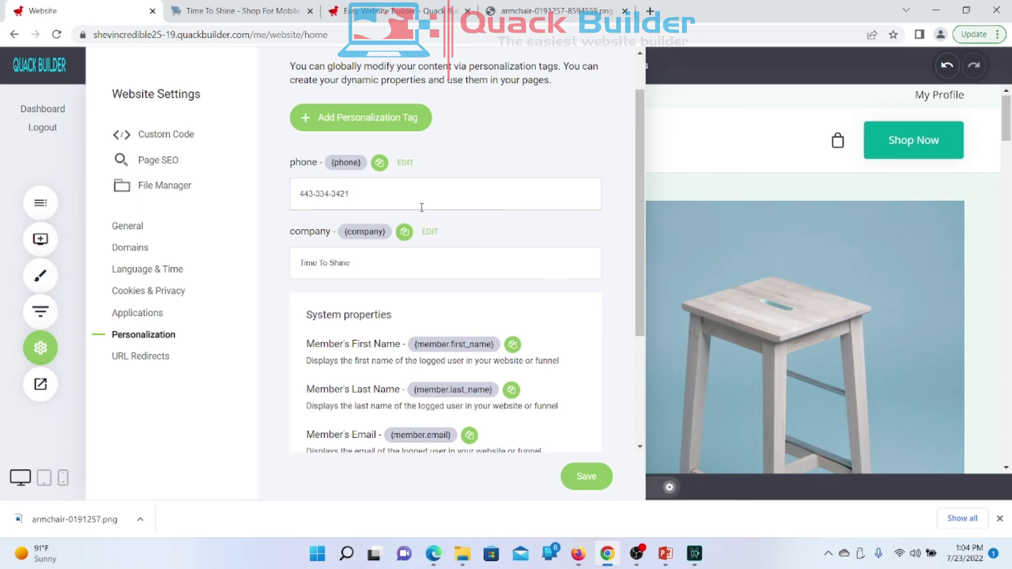
{"action": "left_click", "coordinate": [253, 11]}
Step: Return to Personalization, select the {phone} tag's number, then view the live Time To Shine site
{"action": "scroll", "coordinate": [191, 208], "scroll_direction": "up", "scroll_amount": 10}
{"action": "scroll", "coordinate": [191, 208], "scroll_direction": "up", "scroll_amount": 10}
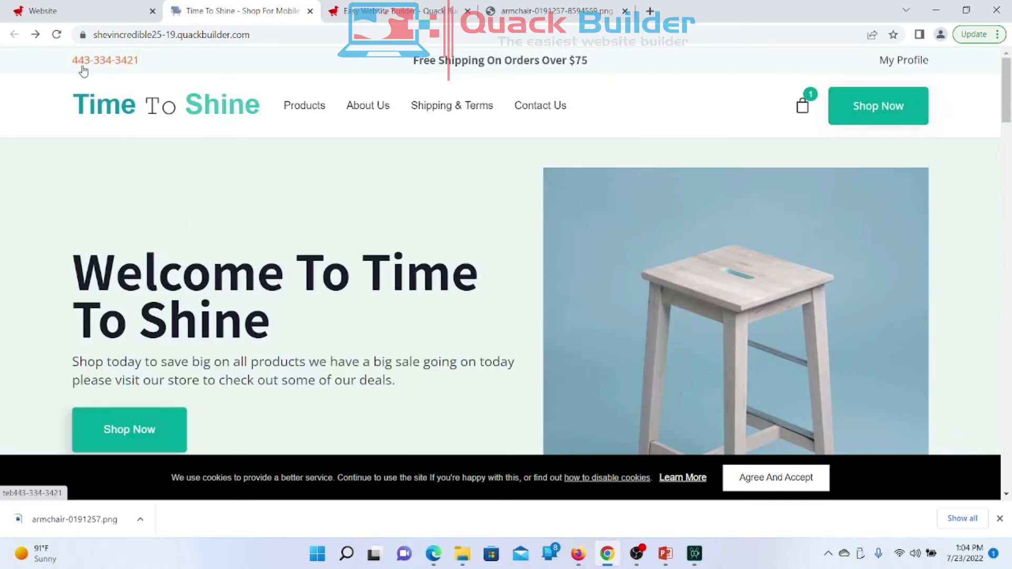
{"action": "left_click", "coordinate": [95, 15]}
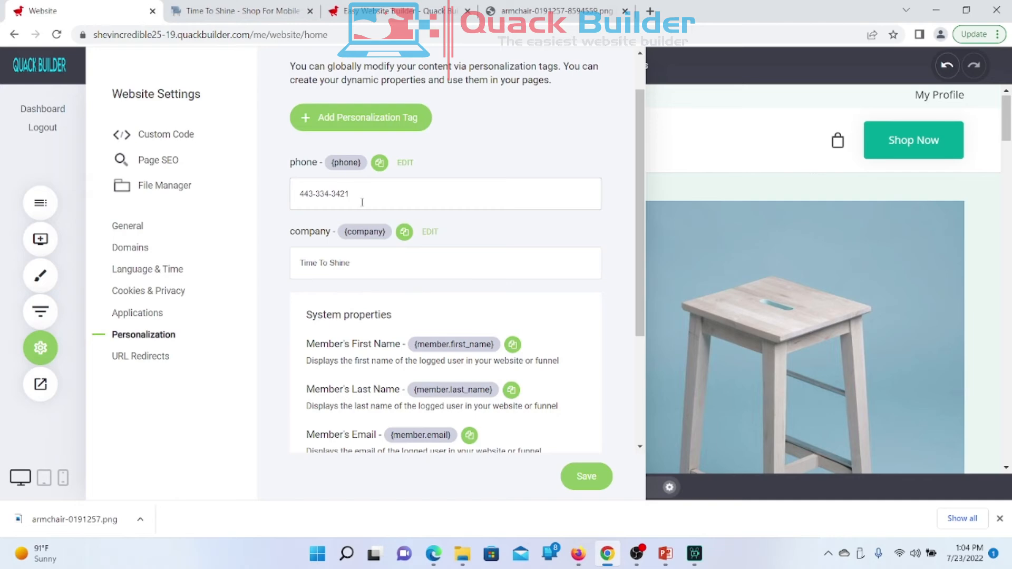
{"action": "left_click_drag", "start_coordinate": [362, 202], "coordinate": [262, 194]}
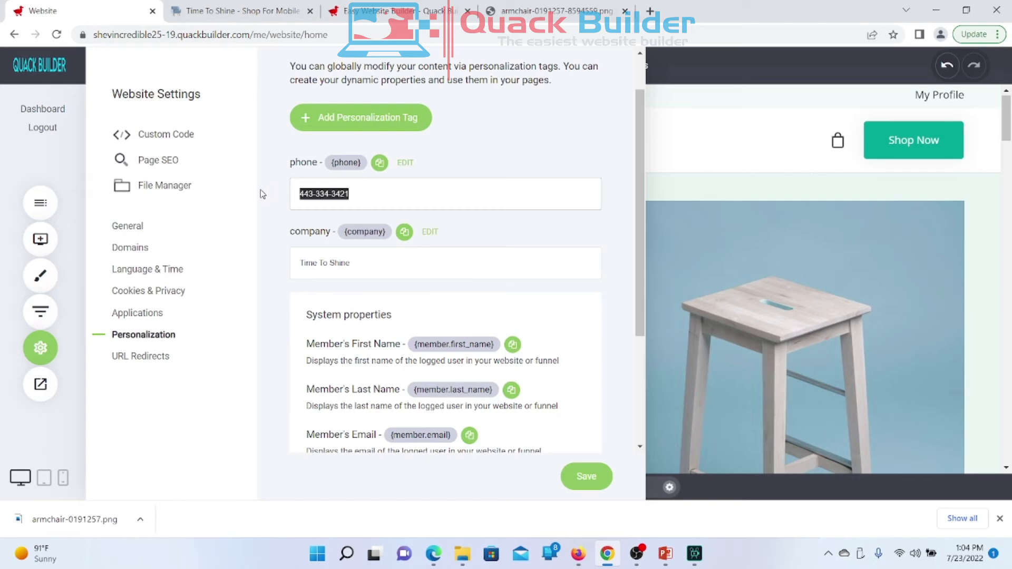
{"action": "scroll", "coordinate": [282, 192], "scroll_direction": "up", "scroll_amount": 1}
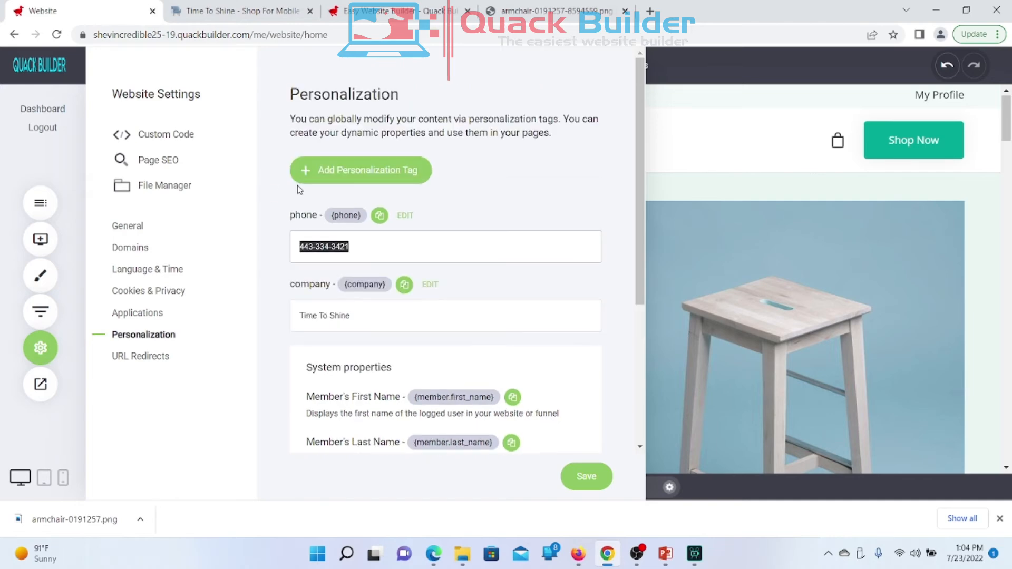
{"action": "left_click", "coordinate": [200, 14]}
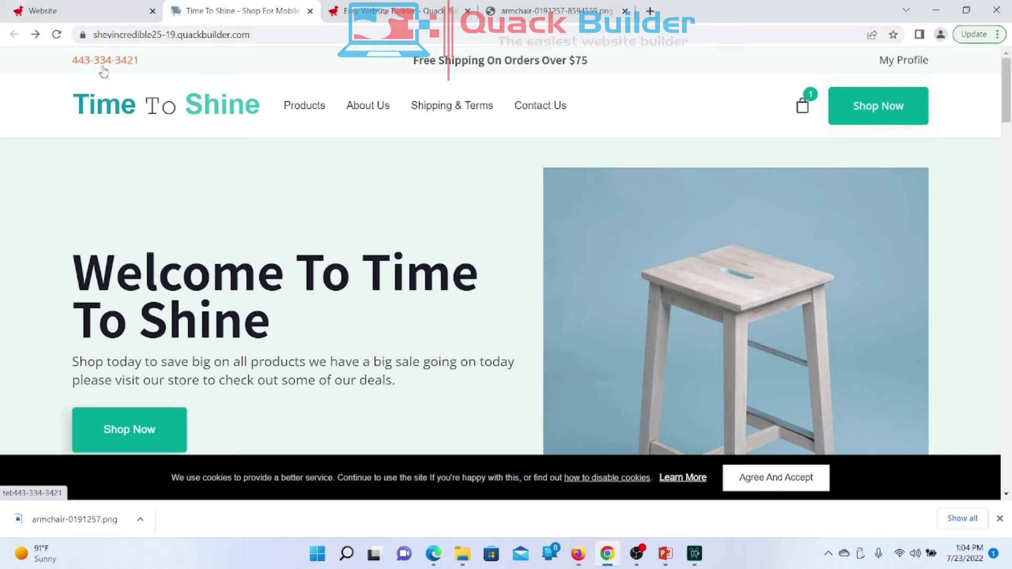
{"action": "left_click", "coordinate": [115, 15]}
{"action": "left_click", "coordinate": [177, 10]}
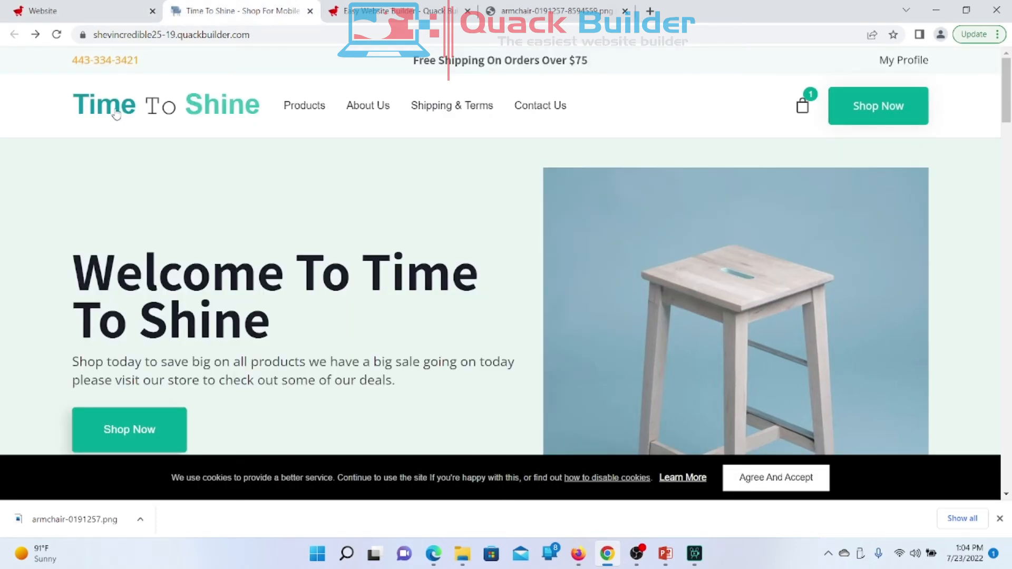
{"action": "left_click", "coordinate": [304, 108]}
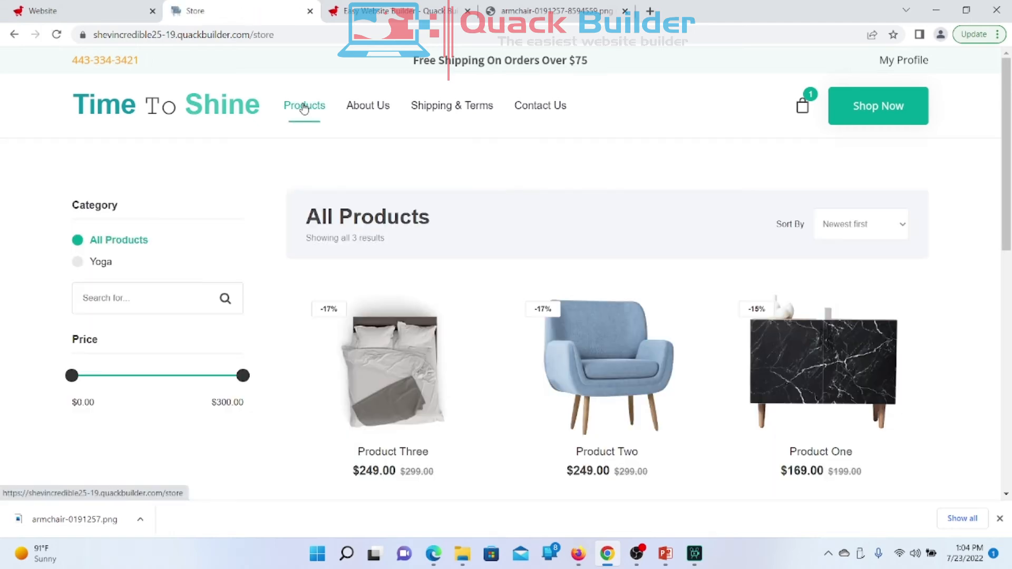
{"action": "left_click", "coordinate": [364, 118]}
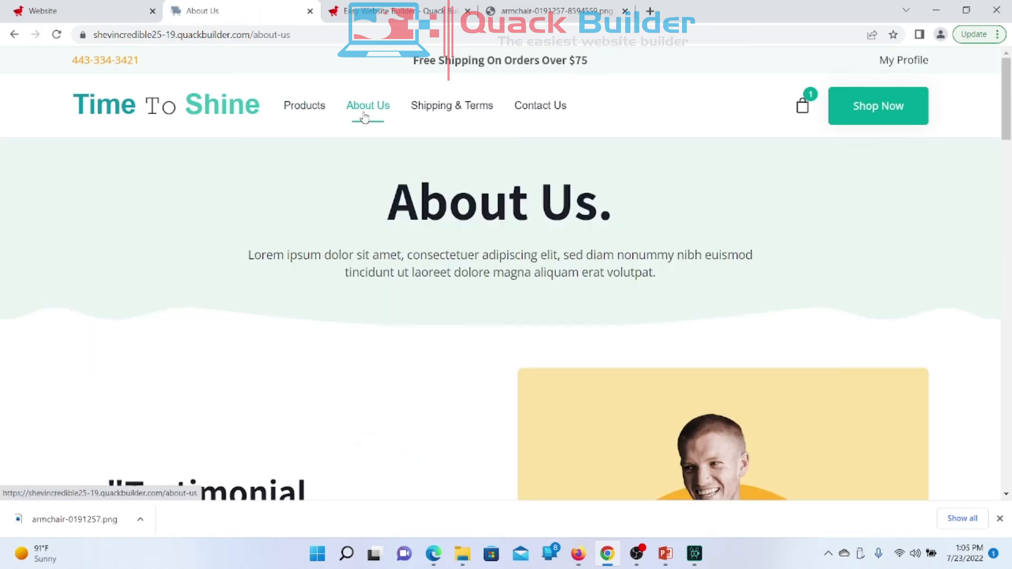
{"action": "left_click", "coordinate": [446, 113]}
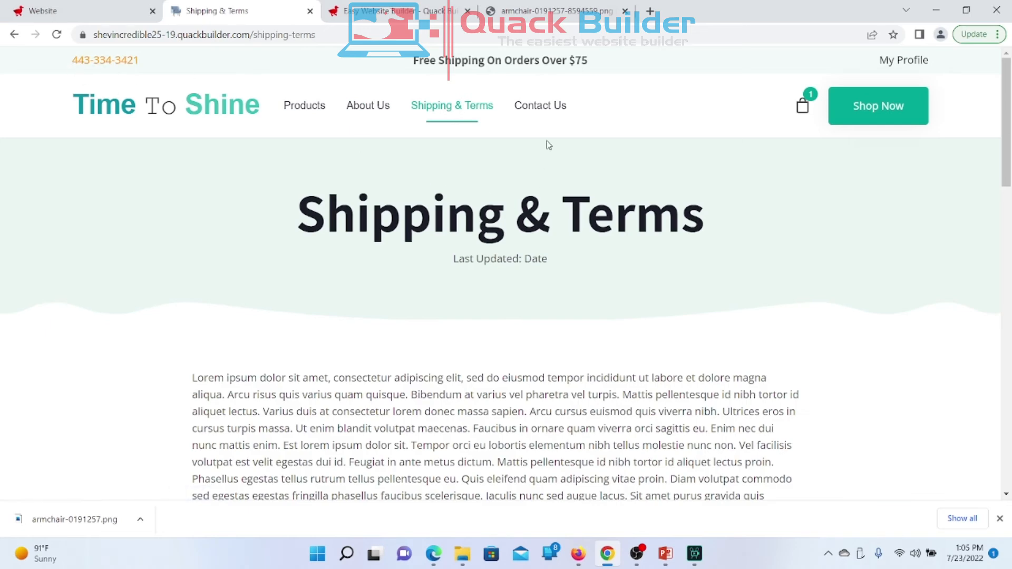
{"action": "left_click", "coordinate": [533, 107]}
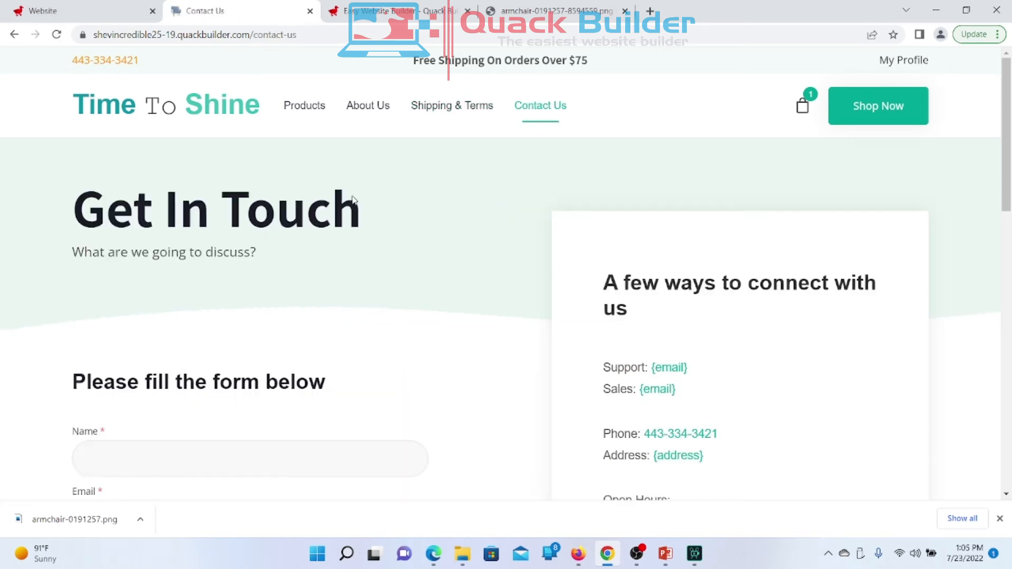
{"action": "left_click", "coordinate": [296, 106]}
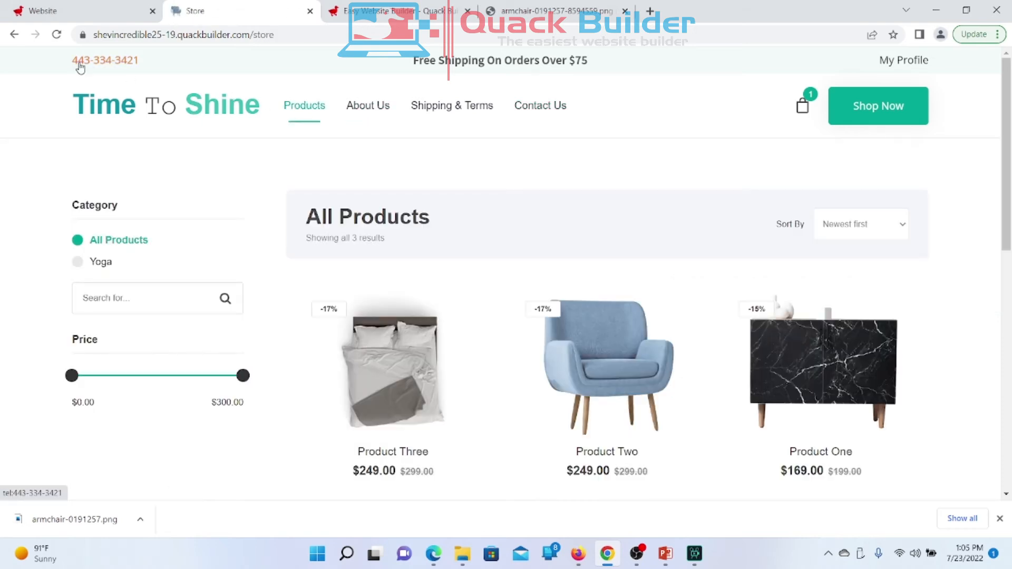
{"action": "left_click", "coordinate": [355, 120]}
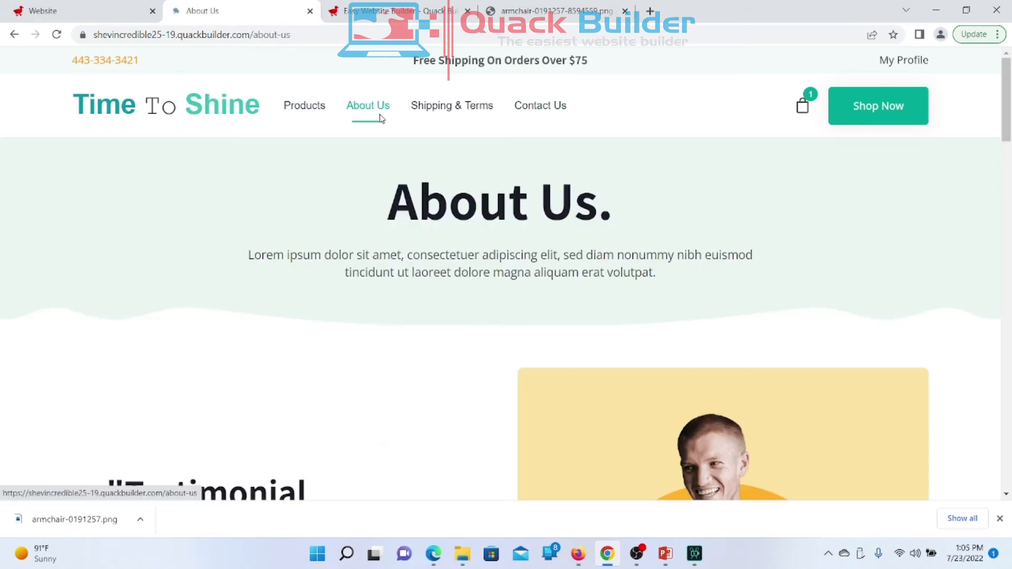
{"action": "left_click", "coordinate": [435, 111]}
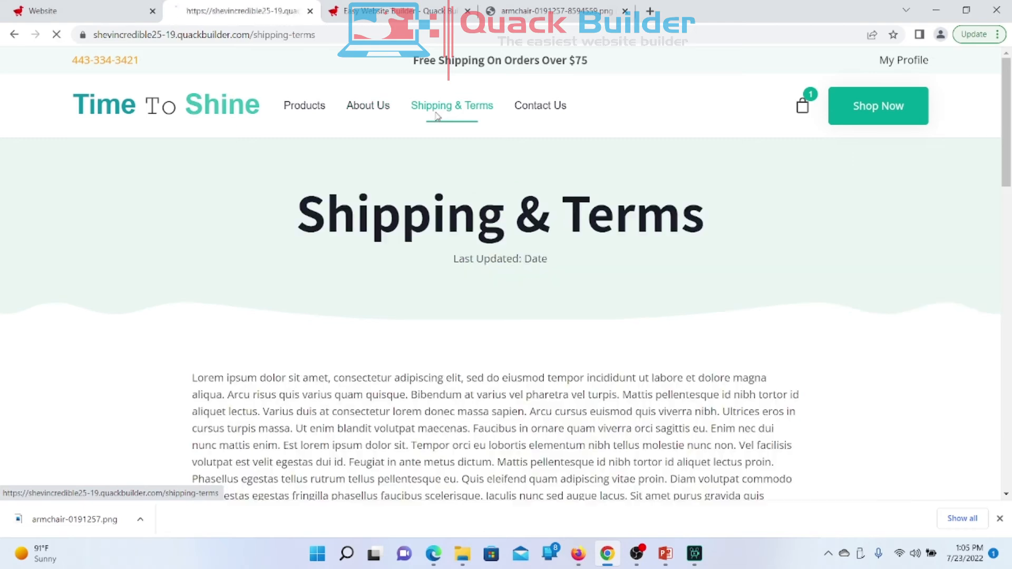
{"action": "left_click", "coordinate": [524, 121]}
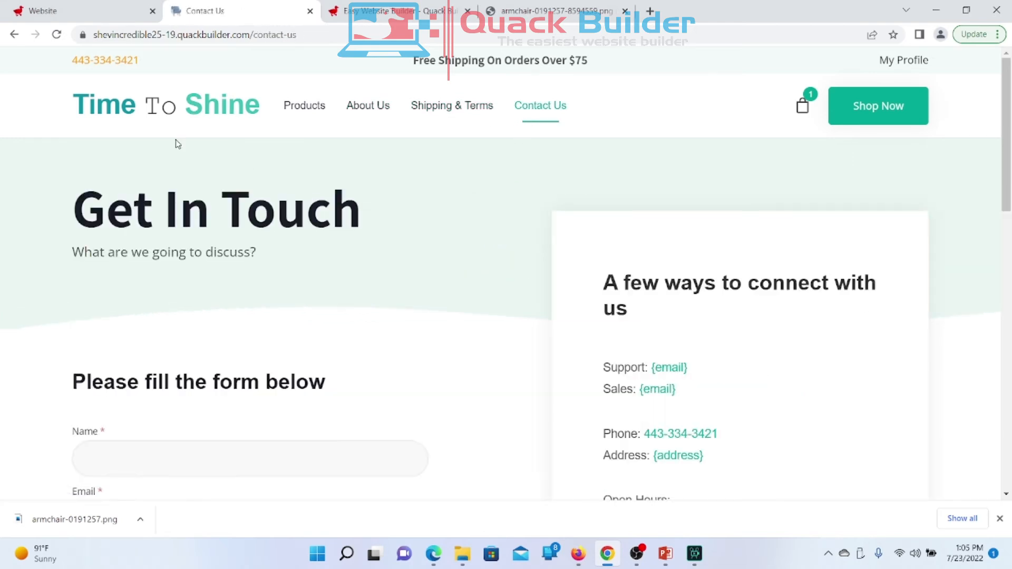
{"action": "left_click", "coordinate": [141, 115]}
{"action": "scroll", "coordinate": [324, 237], "scroll_direction": "down", "scroll_amount": 9}
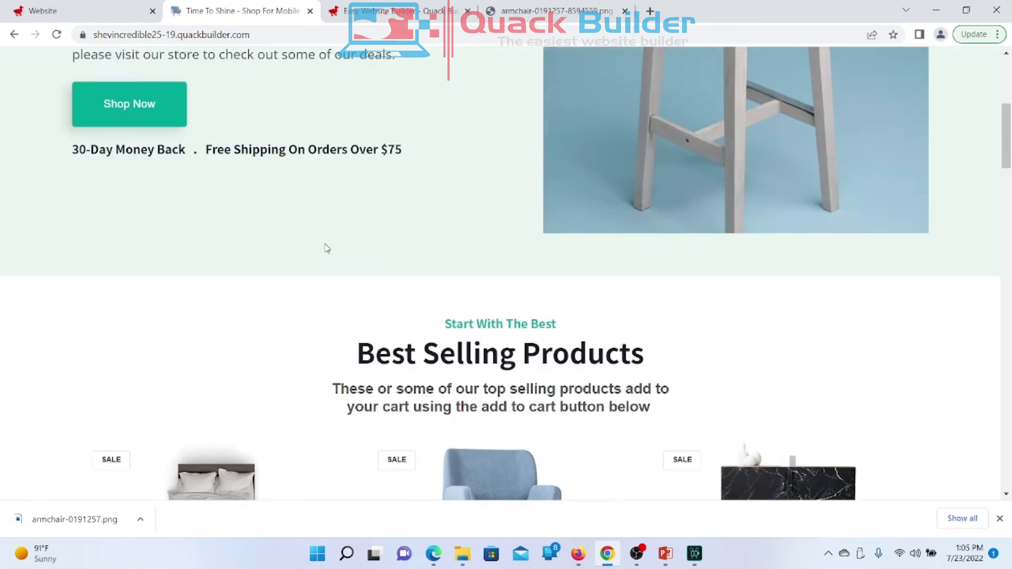
{"action": "scroll", "coordinate": [325, 248], "scroll_direction": "up", "scroll_amount": 9}
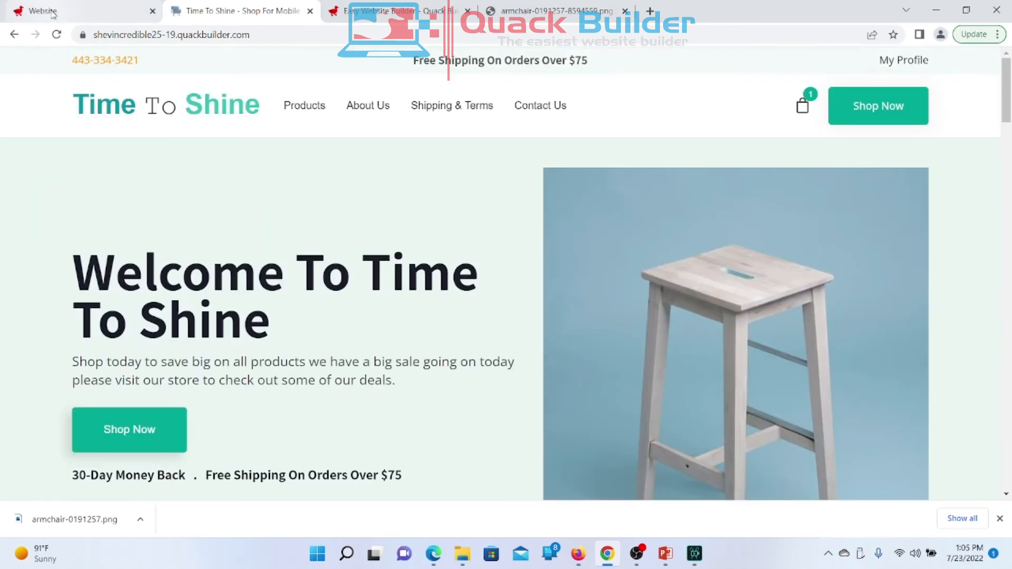
{"action": "left_click", "coordinate": [43, 10]}
Step: Scroll to System properties and copy the Current Year tag {current_year}
{"action": "scroll", "coordinate": [479, 368], "scroll_direction": "down", "scroll_amount": 4}
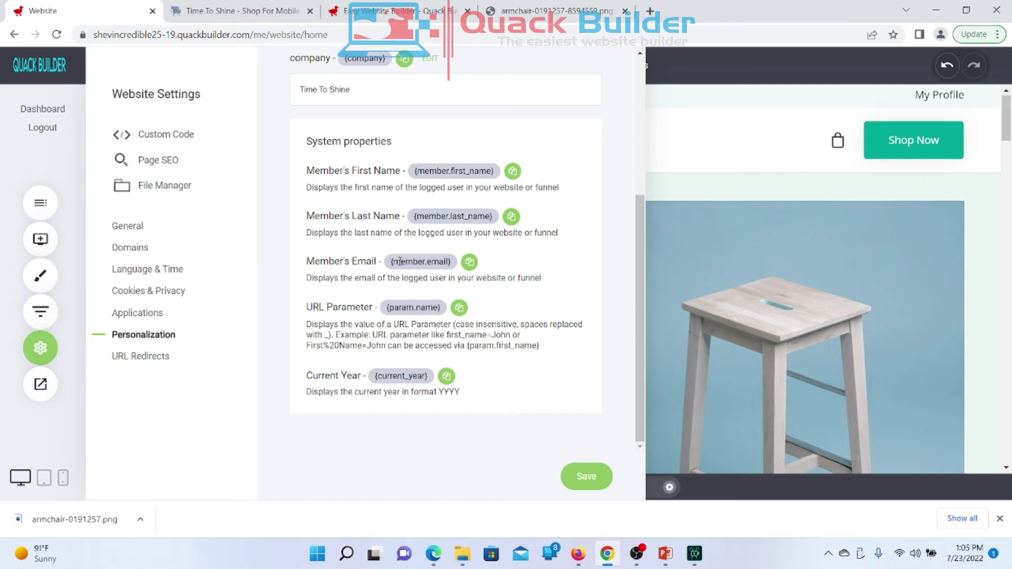
{"action": "scroll", "coordinate": [400, 260], "scroll_direction": "up", "scroll_amount": 1}
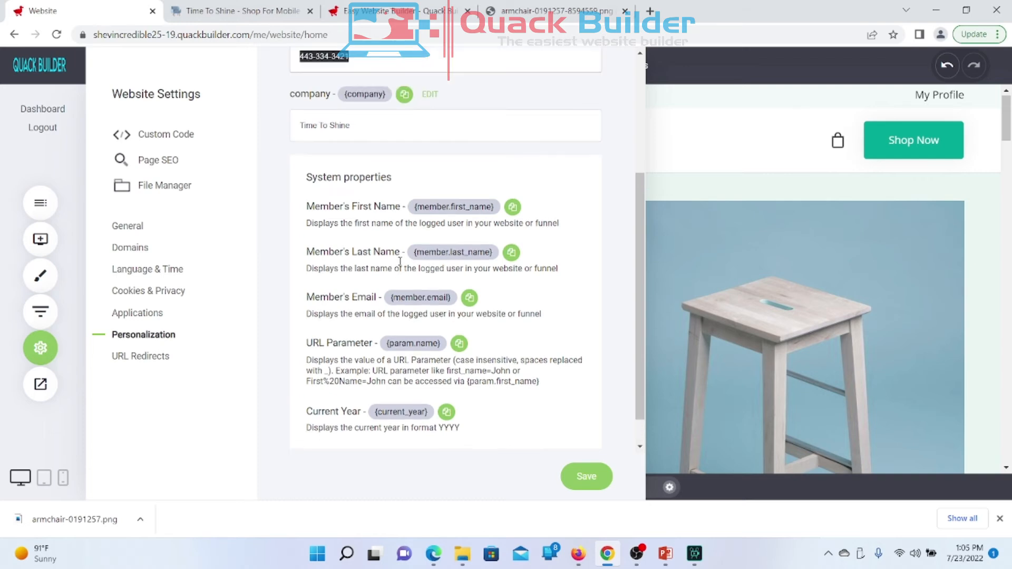
{"action": "scroll", "coordinate": [400, 262], "scroll_direction": "up", "scroll_amount": 1}
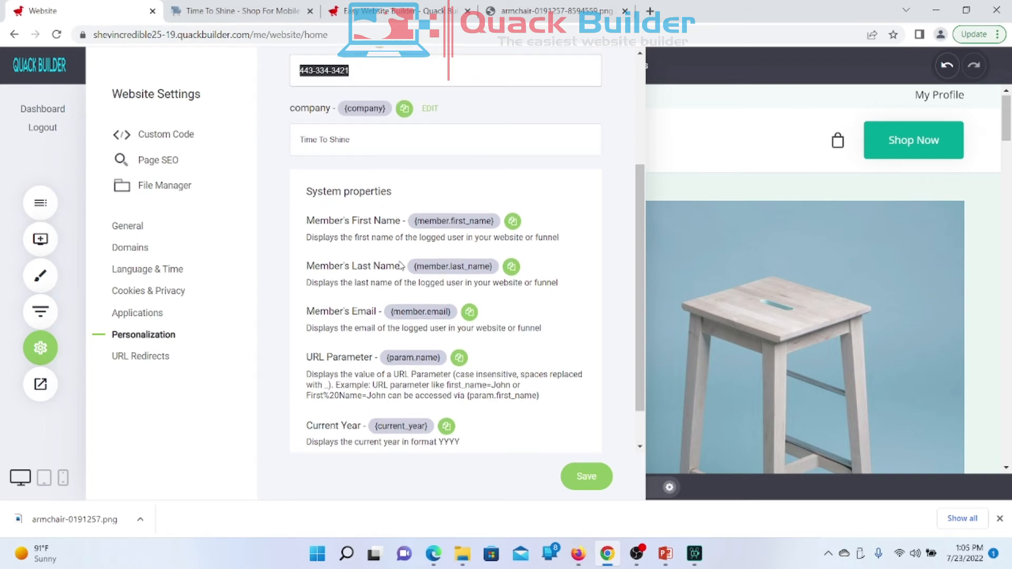
{"action": "scroll", "coordinate": [401, 263], "scroll_direction": "down", "scroll_amount": 1}
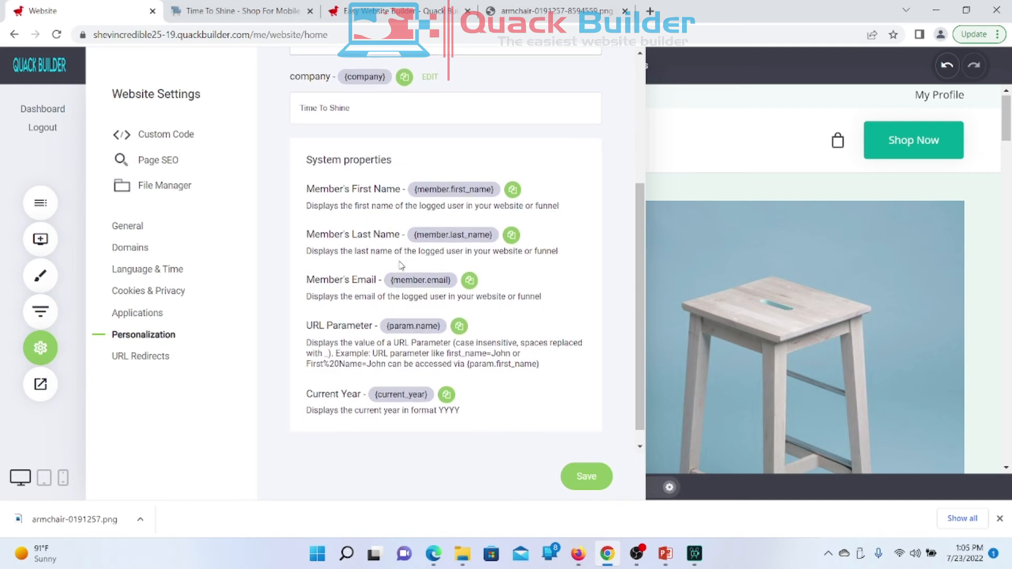
{"action": "scroll", "coordinate": [401, 265], "scroll_direction": "down", "scroll_amount": 1}
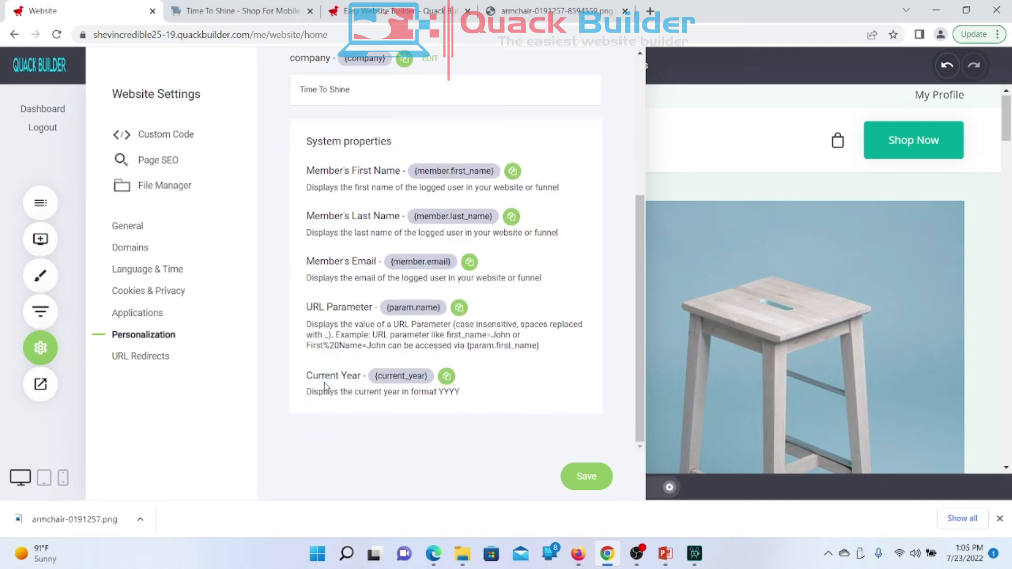
{"action": "left_click", "coordinate": [446, 376]}
Step: Highlight the {member.first_name} tag text several times to inspect it
{"action": "scroll", "coordinate": [425, 335], "scroll_direction": "up", "scroll_amount": 1}
{"action": "scroll", "coordinate": [432, 327], "scroll_direction": "down", "scroll_amount": 1}
{"action": "left_click_drag", "start_coordinate": [415, 169], "coordinate": [502, 177]}
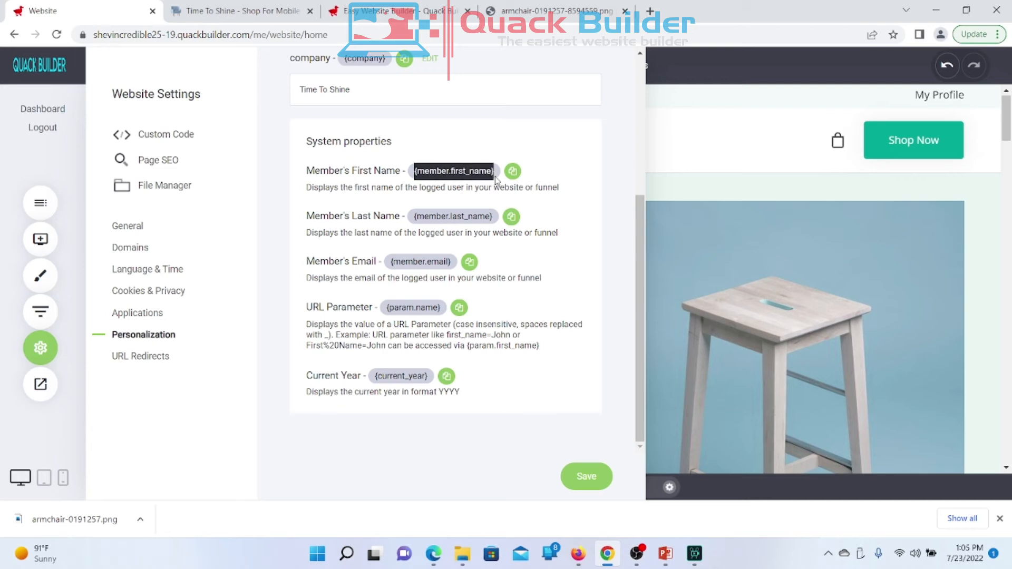
{"action": "left_click", "coordinate": [561, 183]}
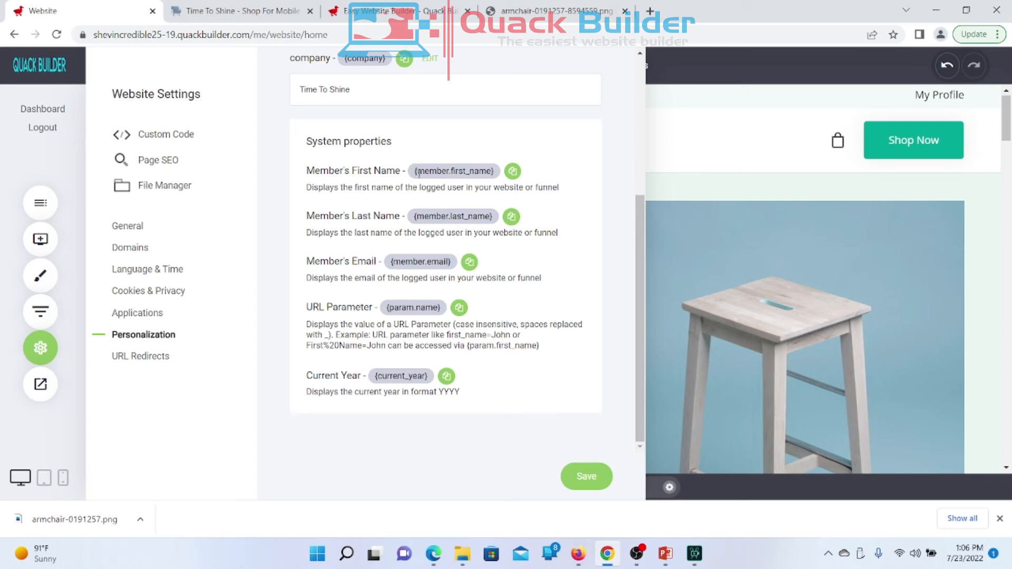
{"action": "left_click_drag", "start_coordinate": [417, 171], "coordinate": [492, 180]}
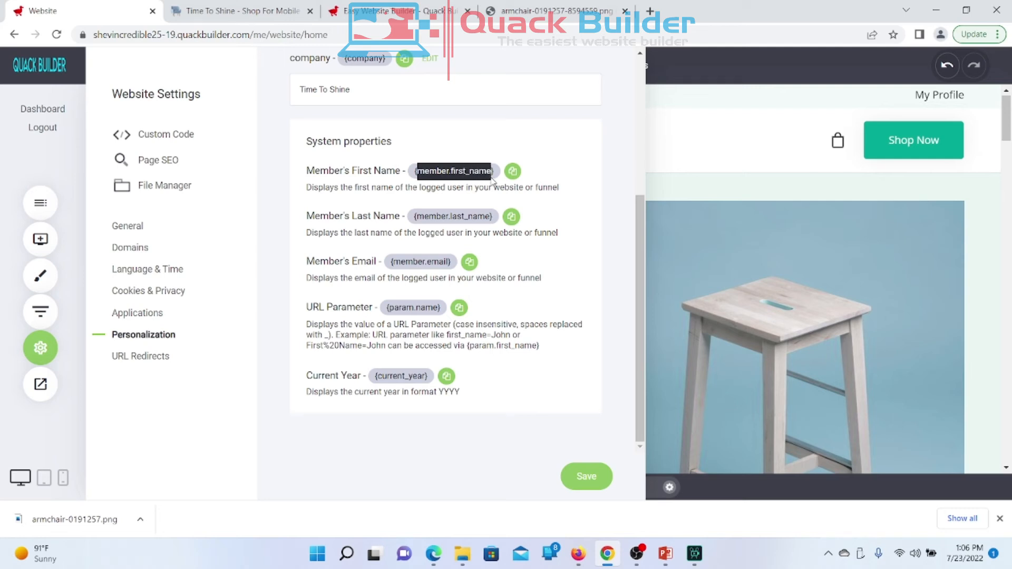
{"action": "left_click", "coordinate": [562, 161]}
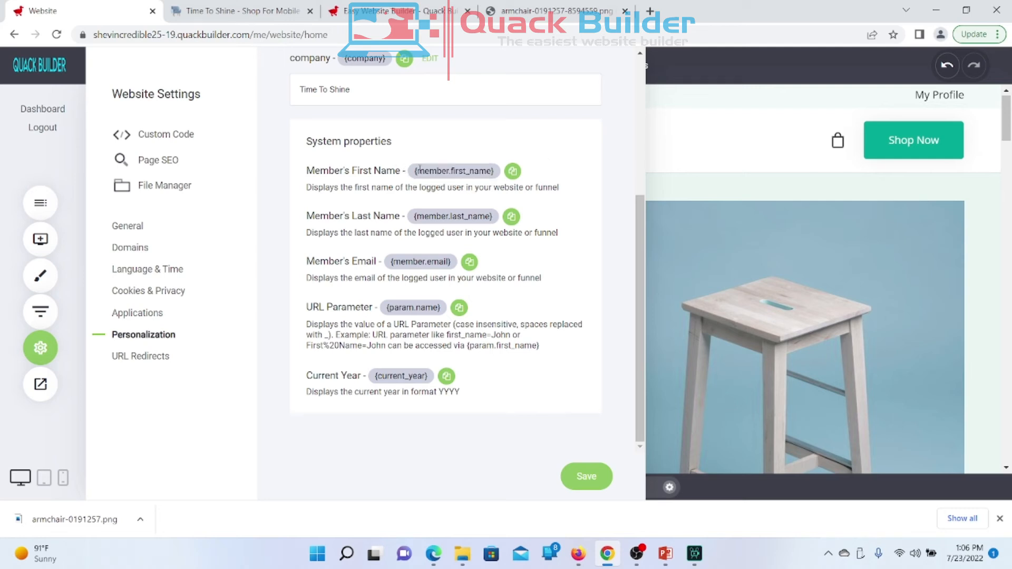
{"action": "left_click_drag", "start_coordinate": [415, 171], "coordinate": [495, 180]}
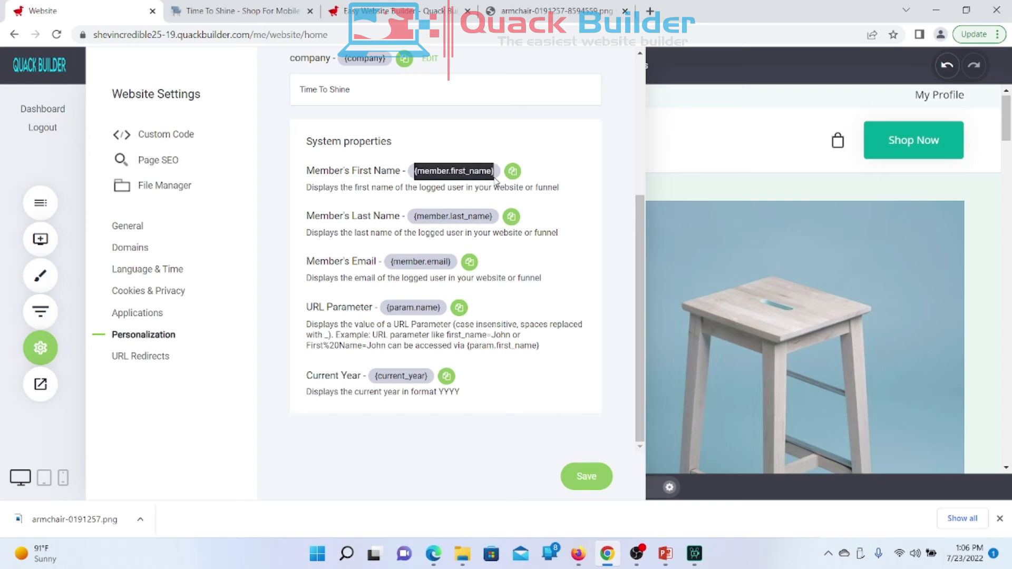
{"action": "left_click", "coordinate": [542, 178]}
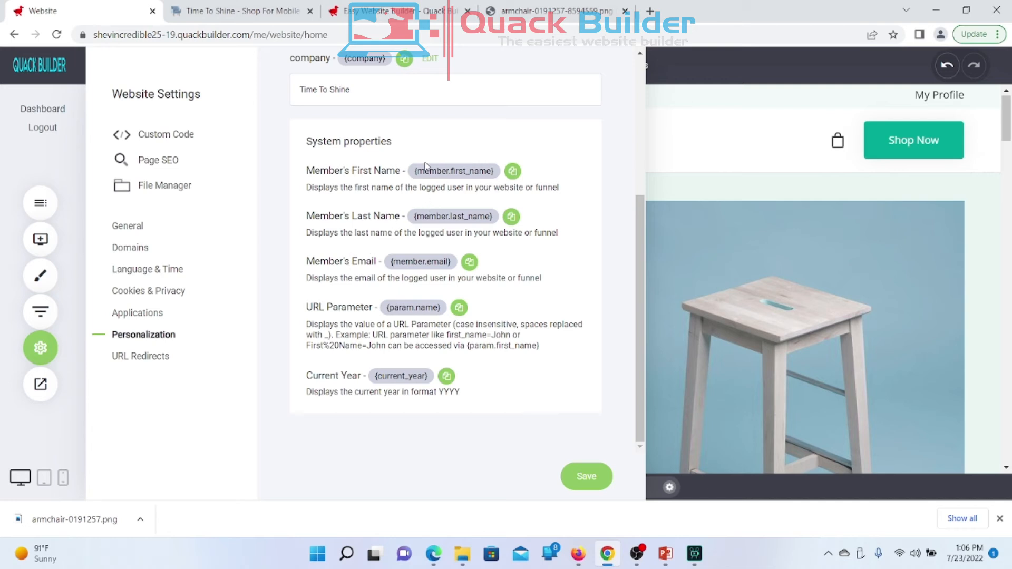
Step: Select first_name within the tag, recopy {current_year}, and close Website Settings
{"action": "mouse_move", "coordinate": [413, 176]}
{"action": "left_mouse_down"}
{"action": "mouse_move", "coordinate": [482, 184]}
{"action": "mouse_move", "coordinate": [492, 171]}
{"action": "mouse_move", "coordinate": [420, 172]}
{"action": "left_mouse_up"}
{"action": "left_click", "coordinate": [472, 169]}
{"action": "left_click_drag", "start_coordinate": [449, 170], "coordinate": [492, 170]}
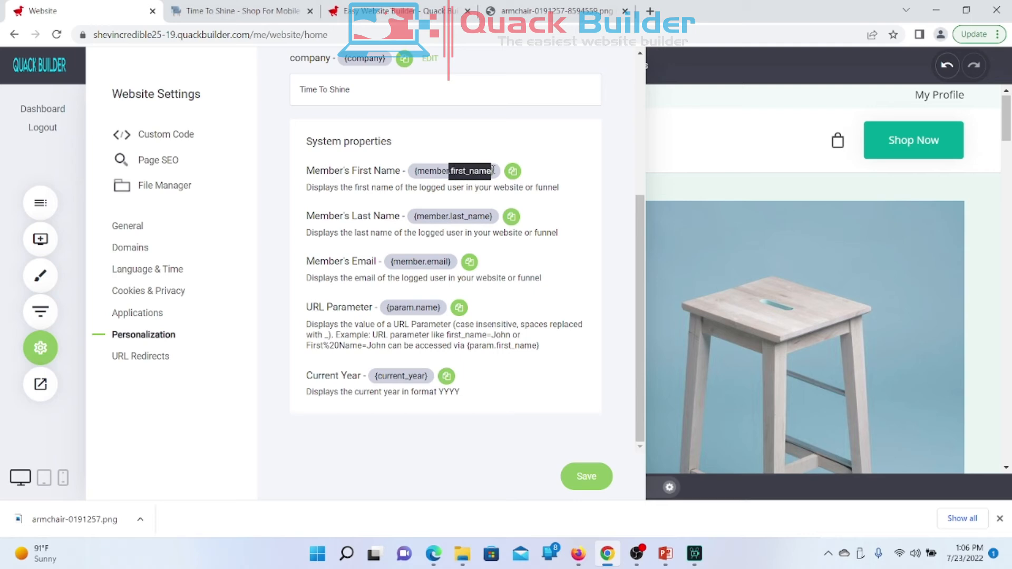
{"action": "left_click", "coordinate": [551, 176]}
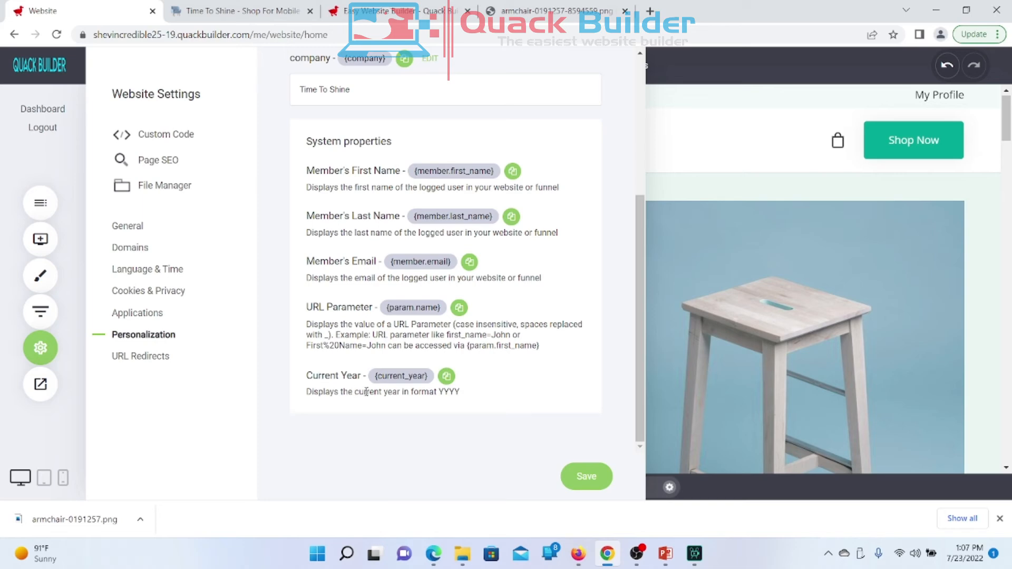
{"action": "left_click", "coordinate": [447, 378]}
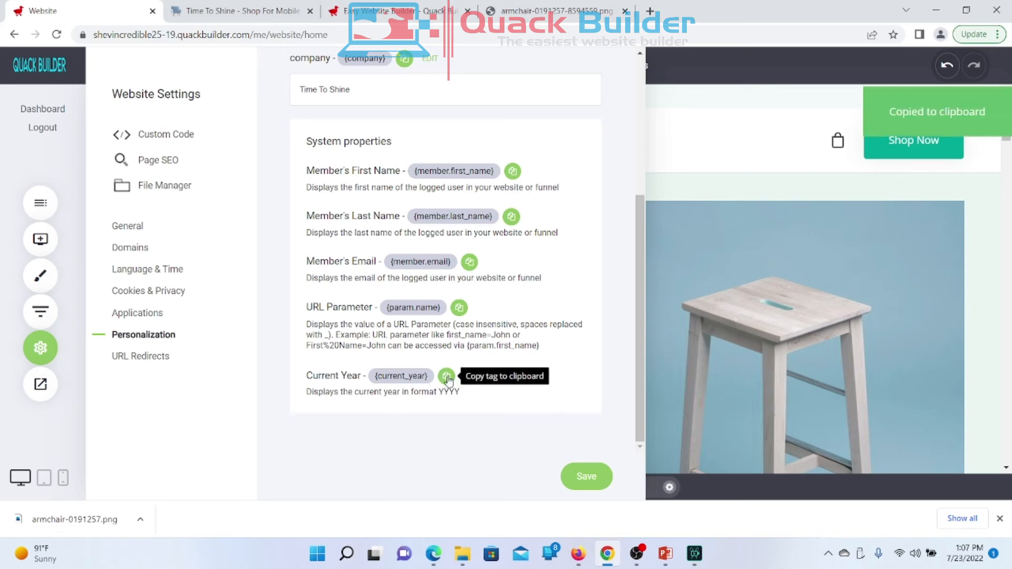
{"action": "left_click", "coordinate": [748, 186]}
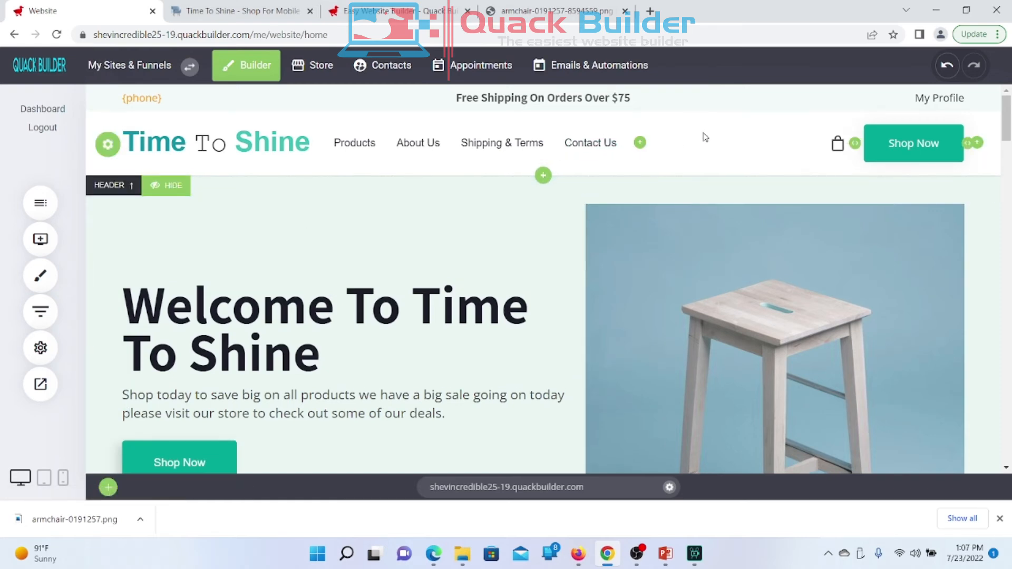
{"action": "scroll", "coordinate": [705, 137], "scroll_direction": "down", "scroll_amount": 3}
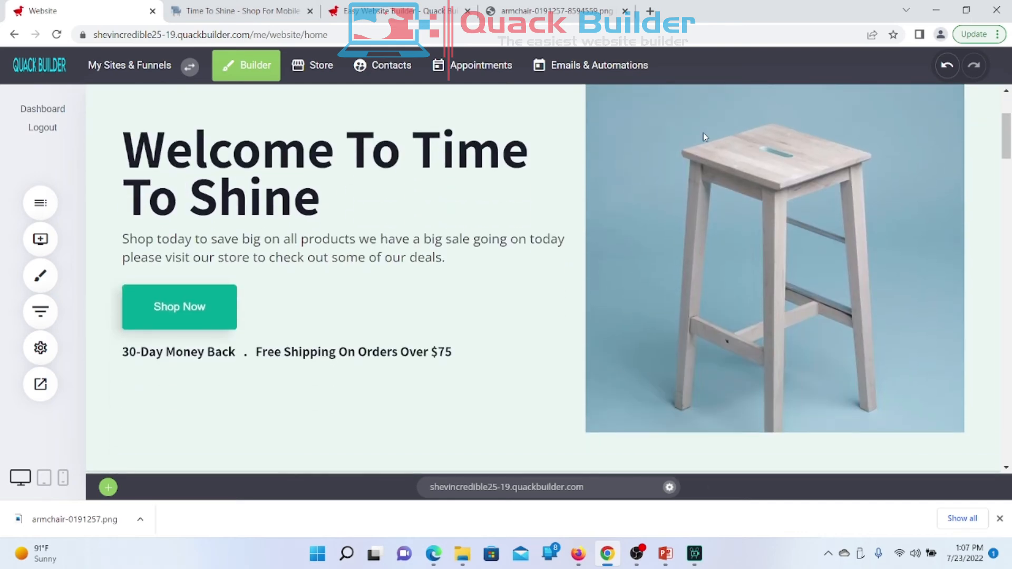
{"action": "scroll", "coordinate": [705, 137], "scroll_direction": "up", "scroll_amount": 3}
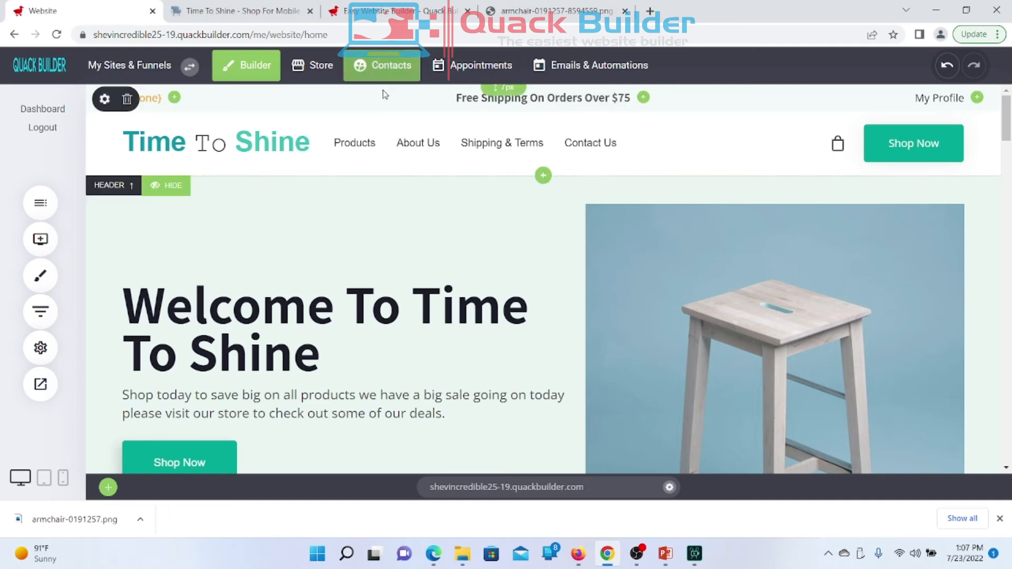
Step: Drag the Code tile from the widget list's Other section under the Welcome To Time To Shine heading
{"action": "left_click", "coordinate": [47, 253]}
{"action": "scroll", "coordinate": [174, 346], "scroll_direction": "down", "scroll_amount": 3}
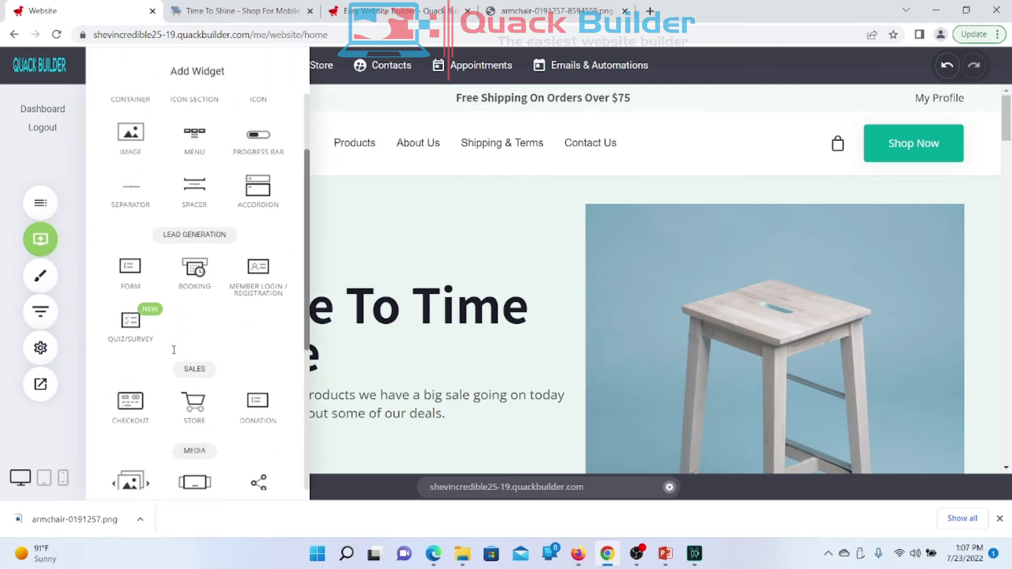
{"action": "scroll", "coordinate": [174, 350], "scroll_direction": "up", "scroll_amount": 2}
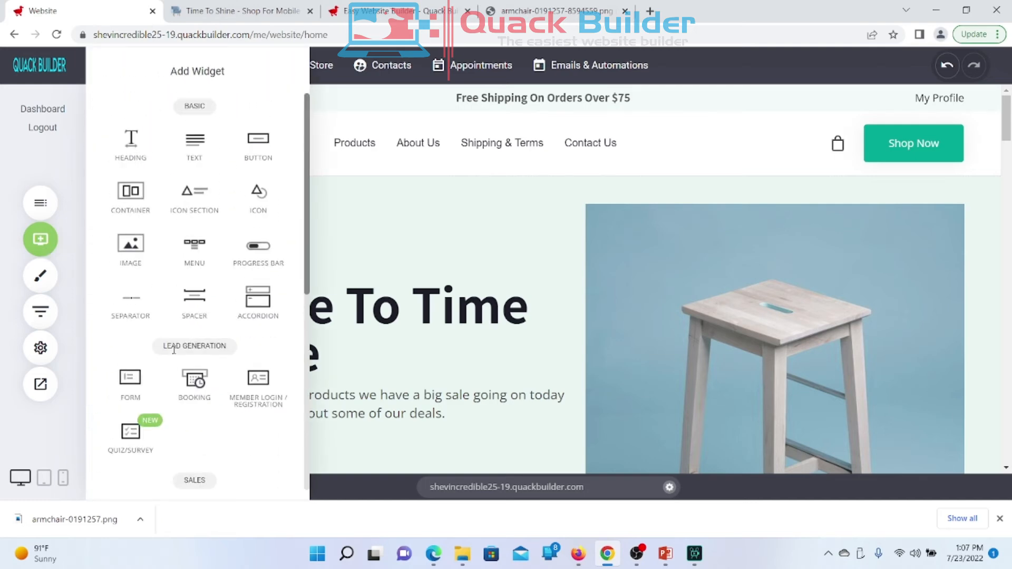
{"action": "scroll", "coordinate": [174, 349], "scroll_direction": "down", "scroll_amount": 7}
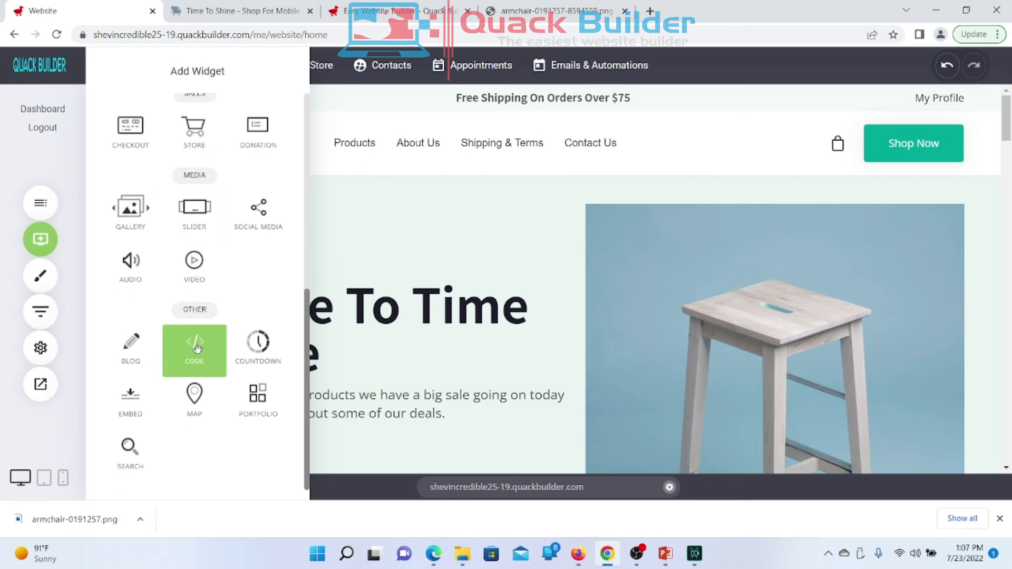
{"action": "left_click_drag", "start_coordinate": [196, 346], "coordinate": [452, 386]}
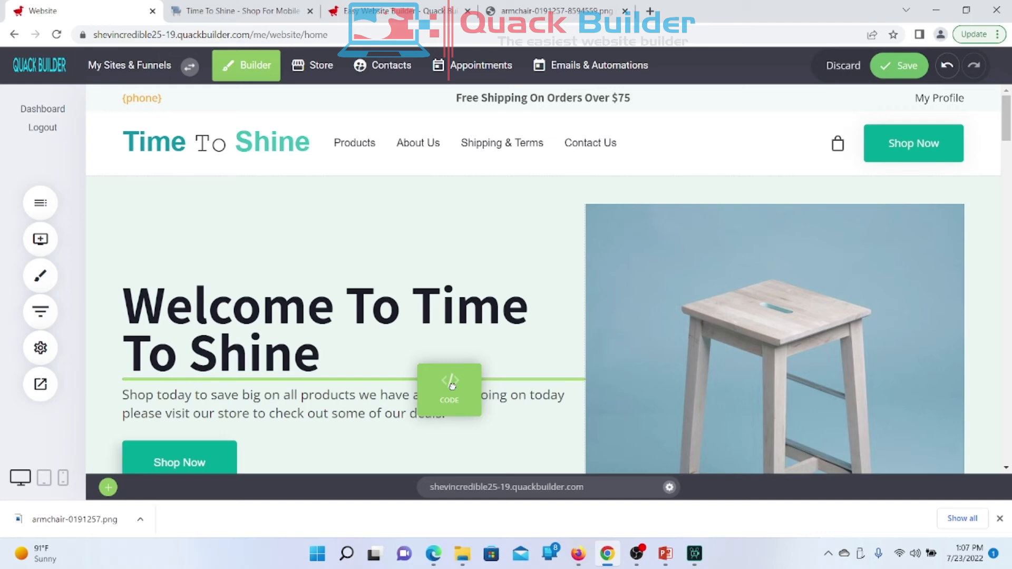
Step: Drop the Code widget under the heading and paste {current_year} into its source code
{"action": "left_click_drag", "start_coordinate": [451, 386], "coordinate": [325, 363]}
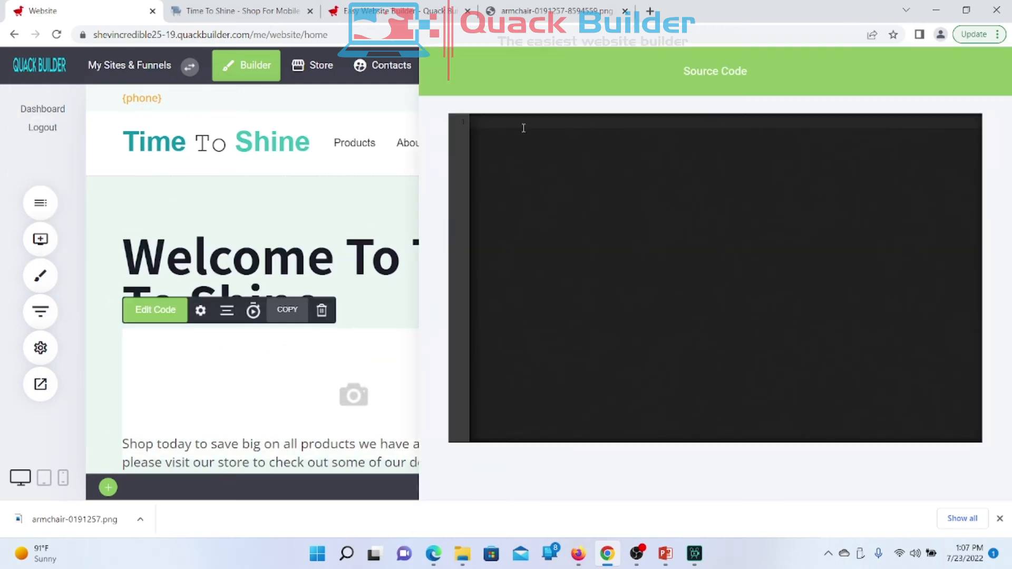
{"action": "right_click", "coordinate": [521, 121]}
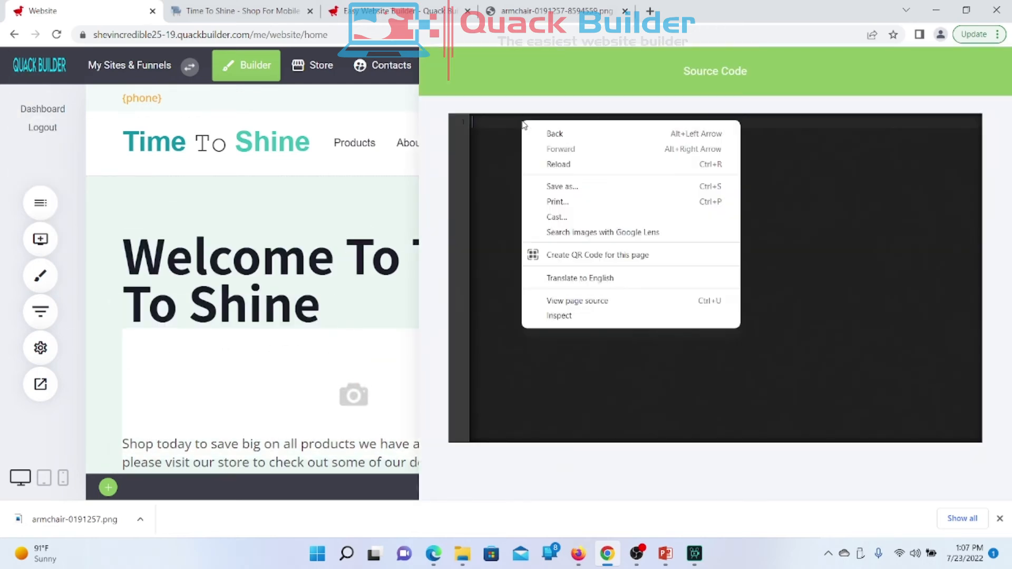
{"action": "left_click", "coordinate": [492, 126]}
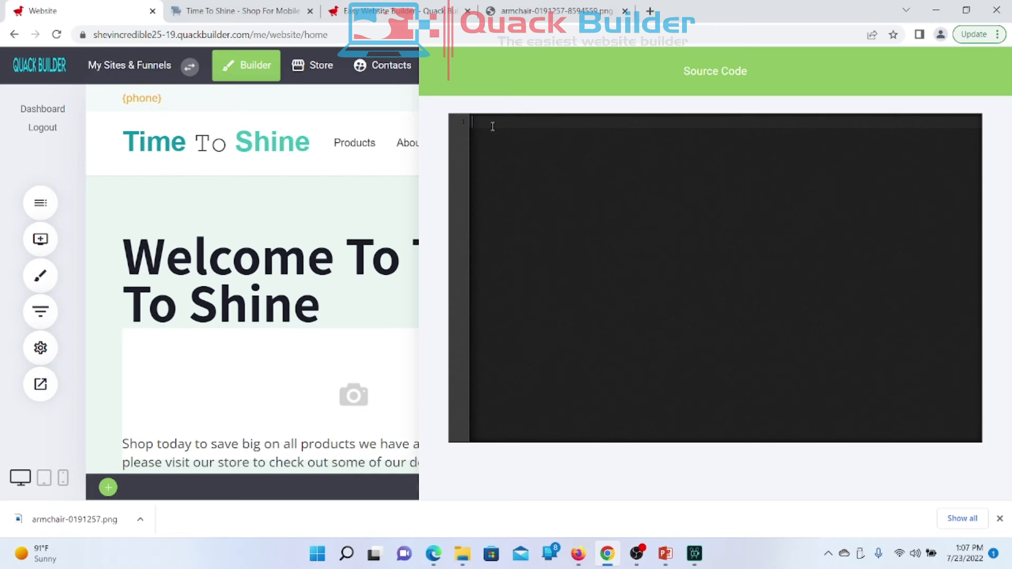
{"action": "key", "text": "ctrl+v"}
{"action": "left_click", "coordinate": [383, 260]}
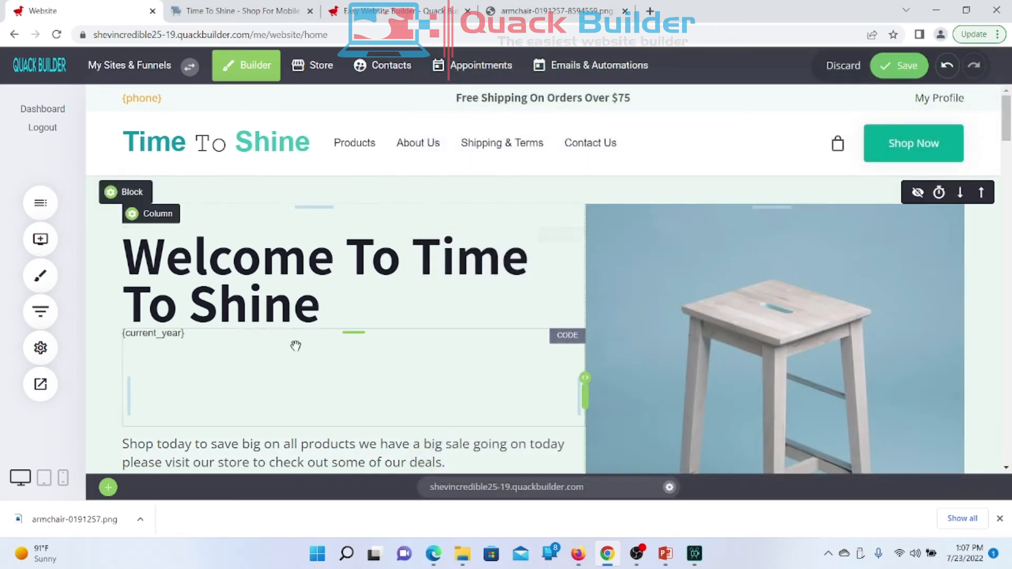
Step: Give the code block 16px top spacing, save the homepage, and preview it showing 2022
{"action": "left_click_drag", "start_coordinate": [169, 333], "coordinate": [159, 341]}
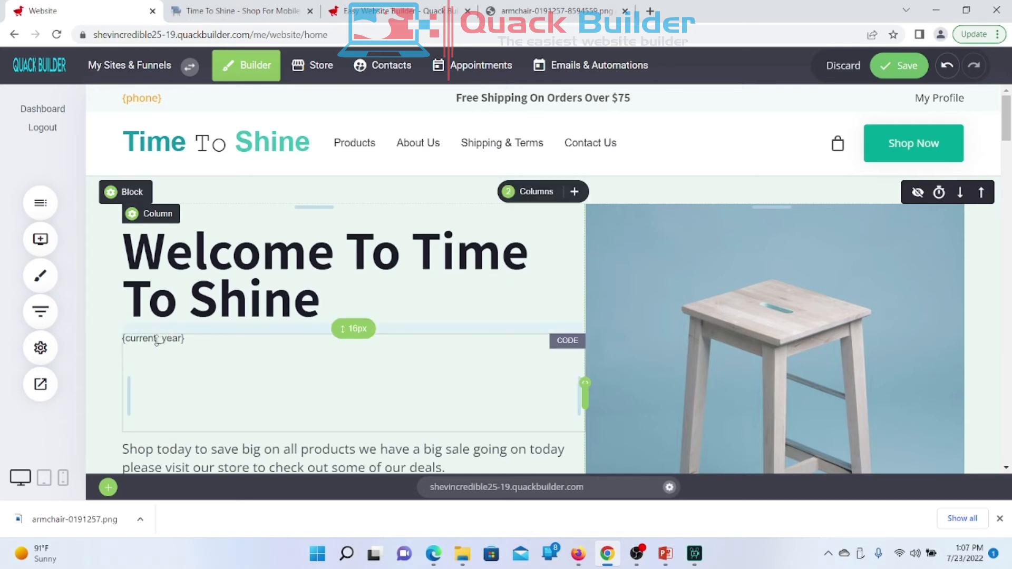
{"action": "left_click", "coordinate": [901, 66]}
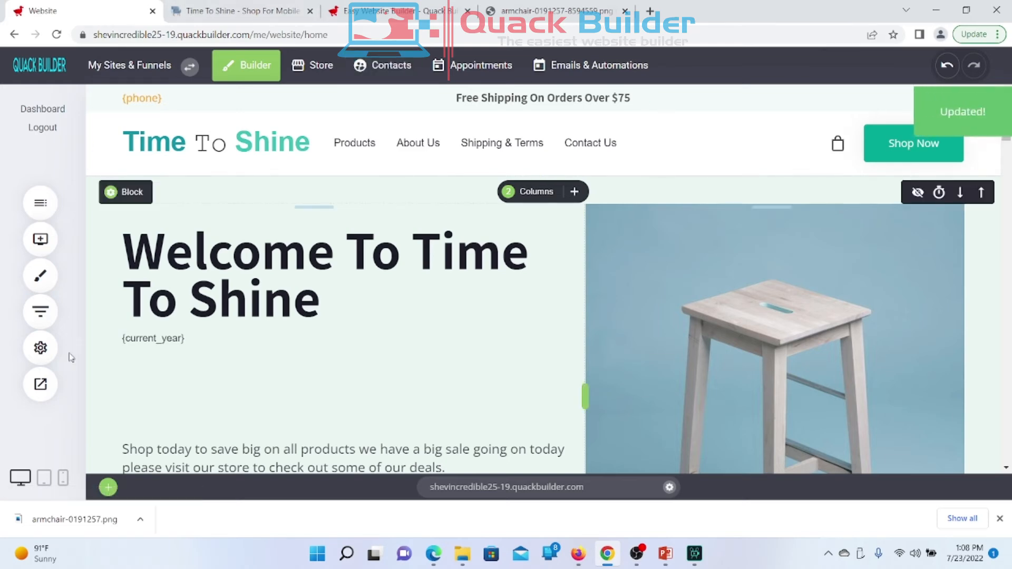
{"action": "left_click", "coordinate": [40, 383]}
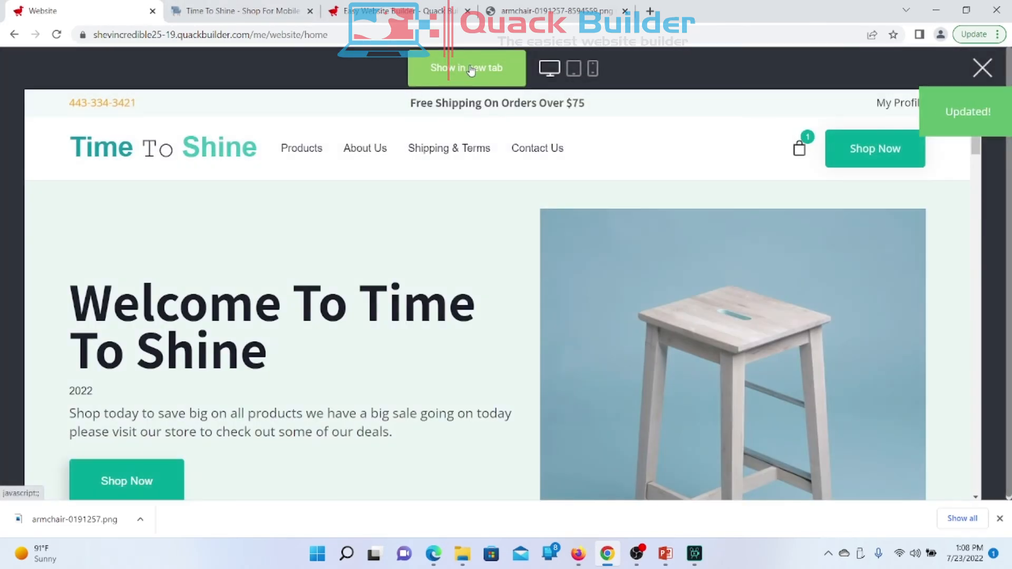
Step: Confirm the live homepage in a new tab shows 2022 under the heading, then return to the editor
{"action": "left_click", "coordinate": [471, 68]}
{"action": "scroll", "coordinate": [330, 290], "scroll_direction": "down", "scroll_amount": 3}
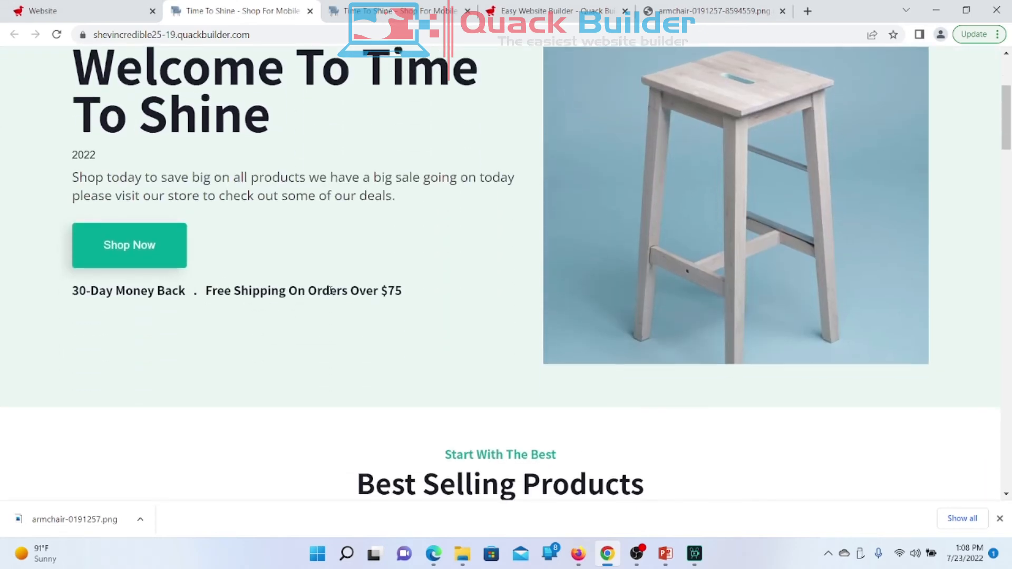
{"action": "scroll", "coordinate": [329, 289], "scroll_direction": "up", "scroll_amount": 3}
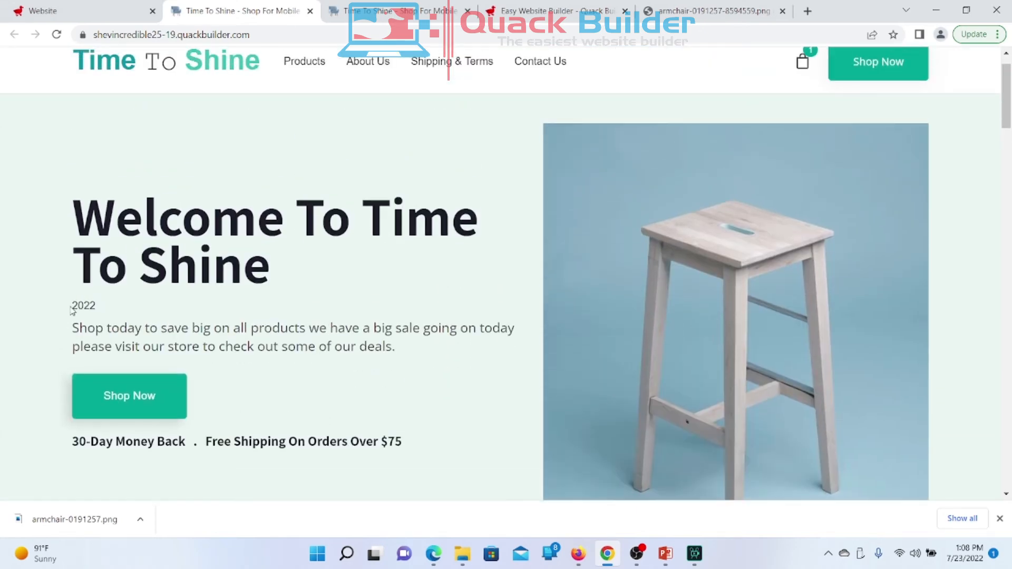
{"action": "left_click_drag", "start_coordinate": [73, 305], "coordinate": [116, 312]}
{"action": "left_click", "coordinate": [108, 15]}
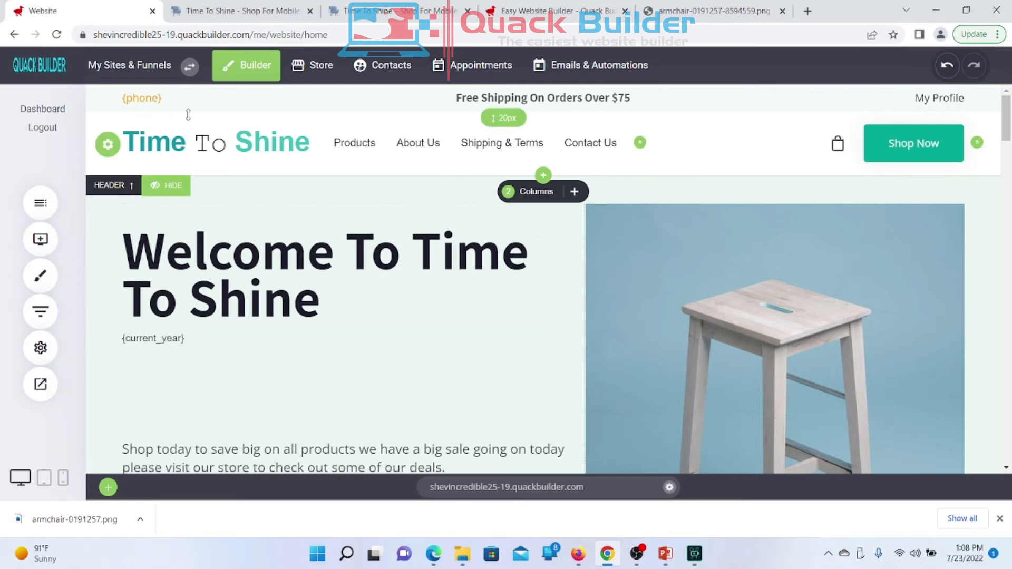
{"action": "left_click", "coordinate": [218, 15]}
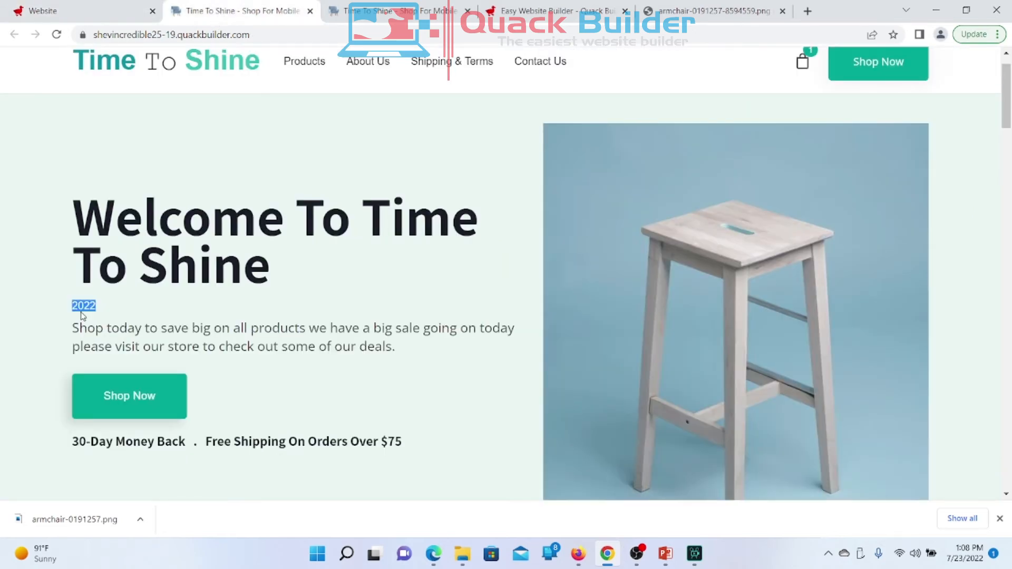
{"action": "left_click", "coordinate": [107, 316]}
{"action": "left_click", "coordinate": [97, 11]}
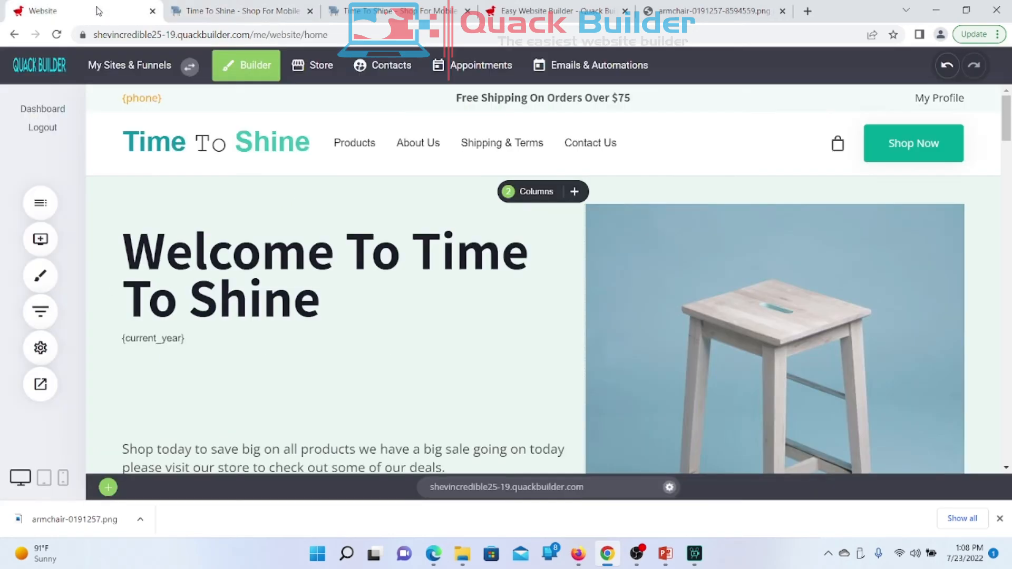
Step: Copy the {current_year} Code widget from its toolbar and scroll down to the footer signup section
{"action": "left_click", "coordinate": [178, 343]}
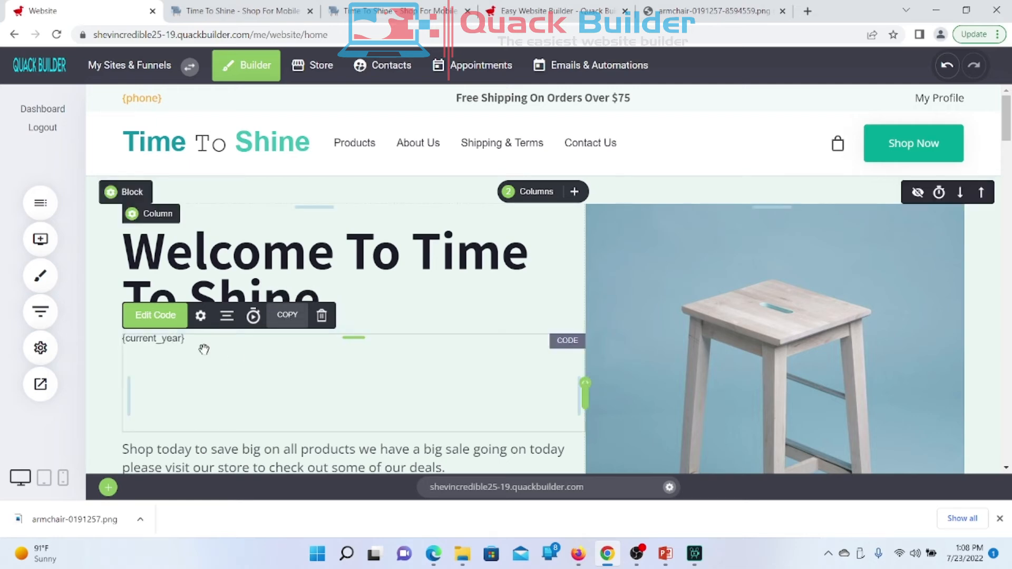
{"action": "left_click", "coordinate": [159, 323]}
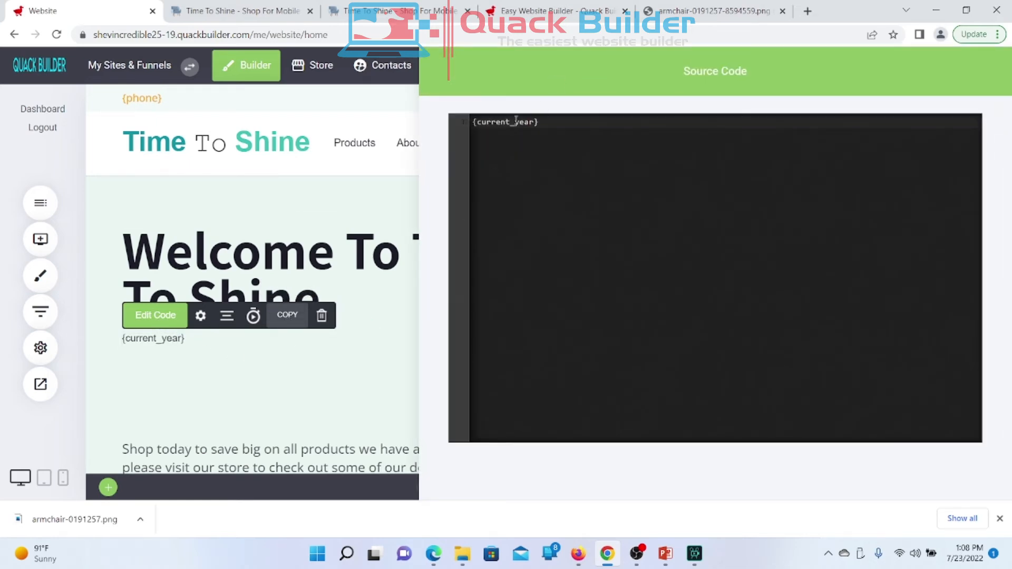
{"action": "left_click", "coordinate": [361, 357]}
{"action": "left_click", "coordinate": [359, 354]}
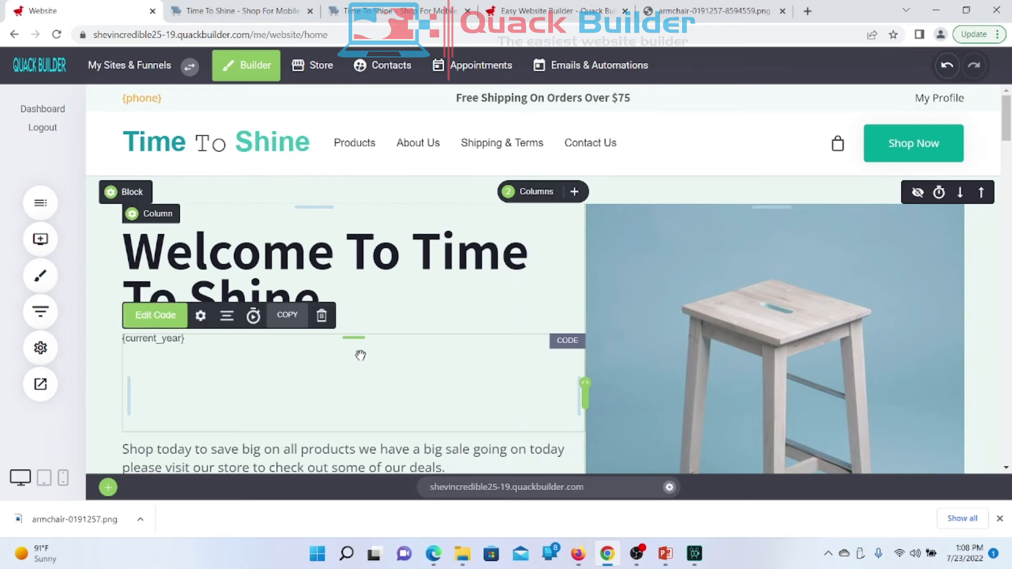
{"action": "left_click", "coordinate": [288, 316]}
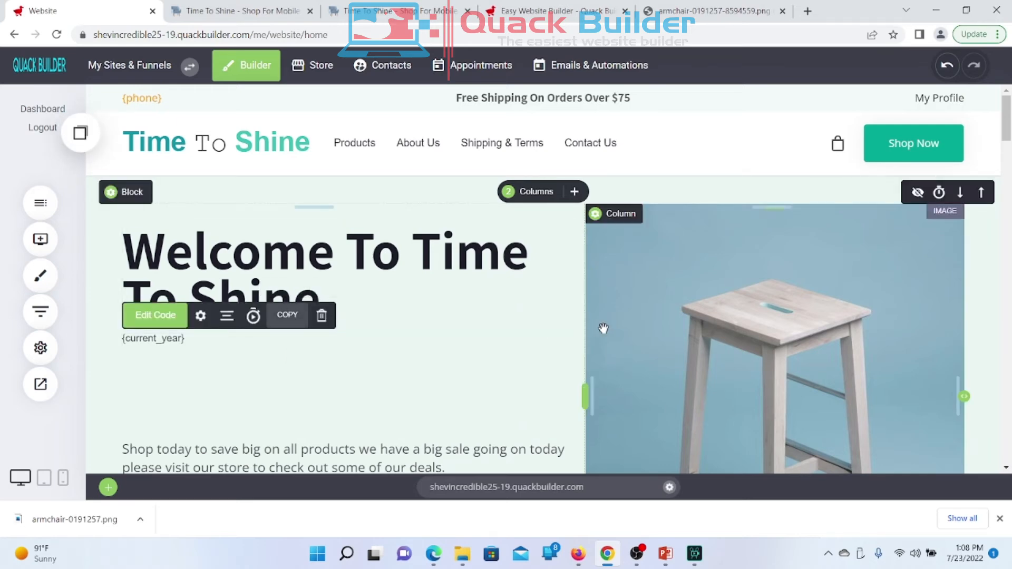
{"action": "scroll", "coordinate": [603, 329], "scroll_direction": "down", "scroll_amount": 10}
{"action": "scroll", "coordinate": [604, 328], "scroll_direction": "down", "scroll_amount": 15}
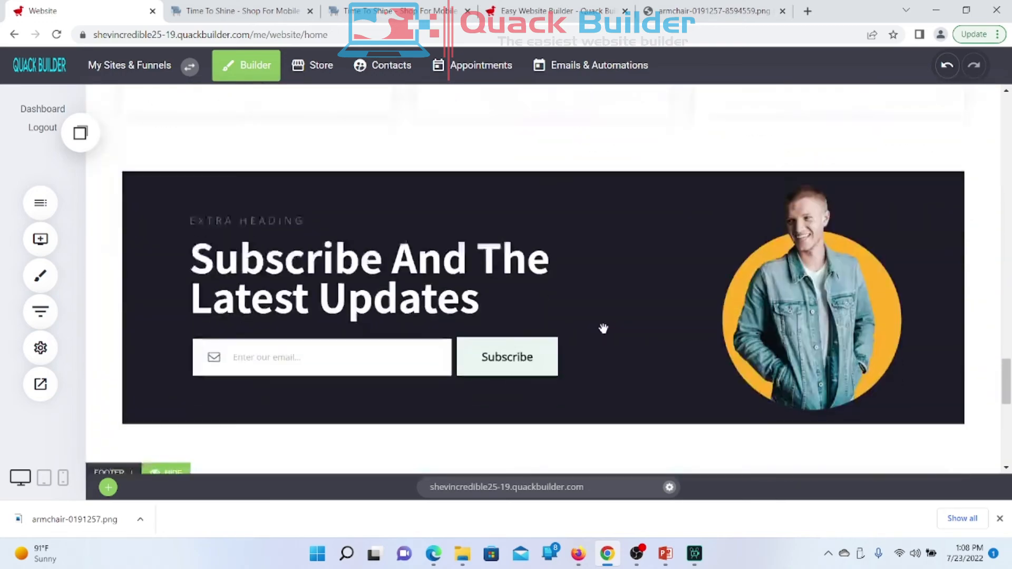
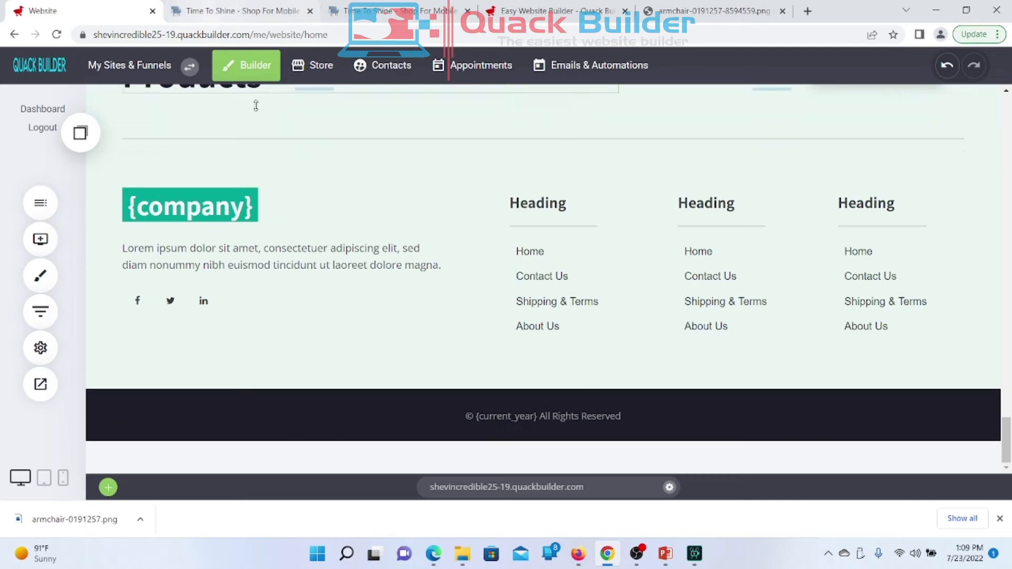
Step: Delete the {current_year} code widget from the hero section
{"action": "scroll", "coordinate": [225, 235], "scroll_direction": "up", "scroll_amount": 20}
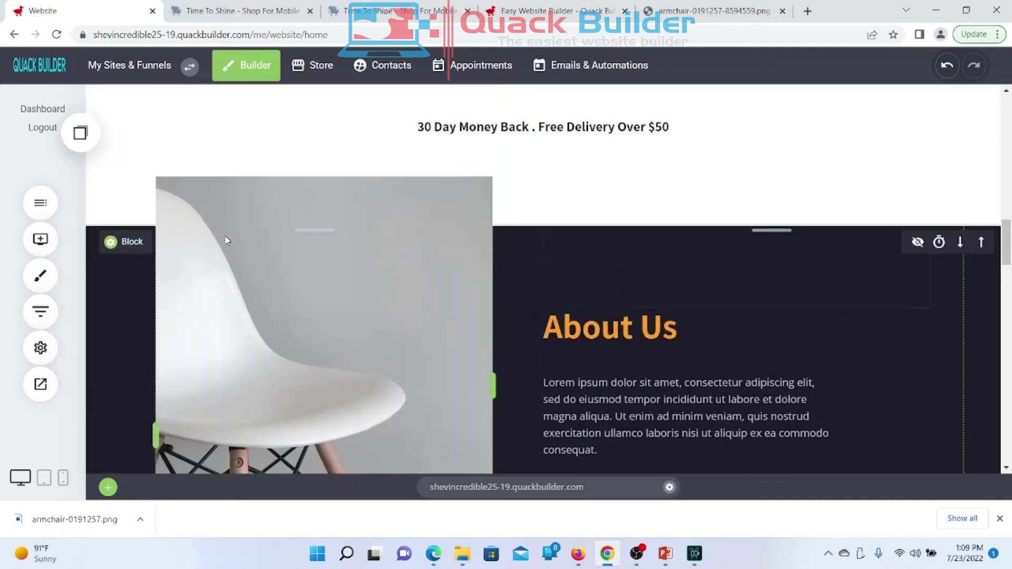
{"action": "scroll", "coordinate": [224, 235], "scroll_direction": "up", "scroll_amount": 10}
{"action": "scroll", "coordinate": [226, 233], "scroll_direction": "down", "scroll_amount": 1}
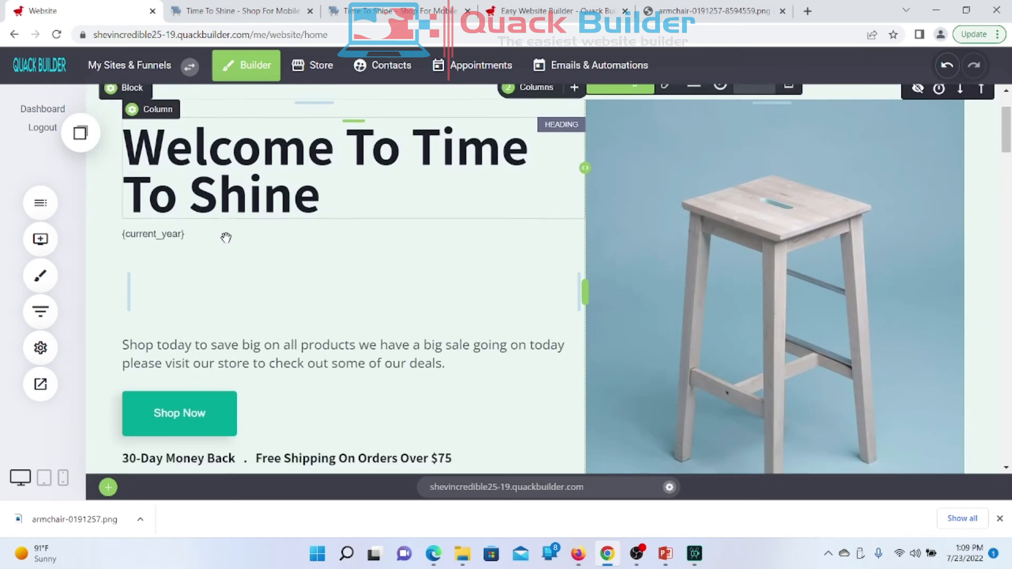
{"action": "left_click", "coordinate": [190, 241]}
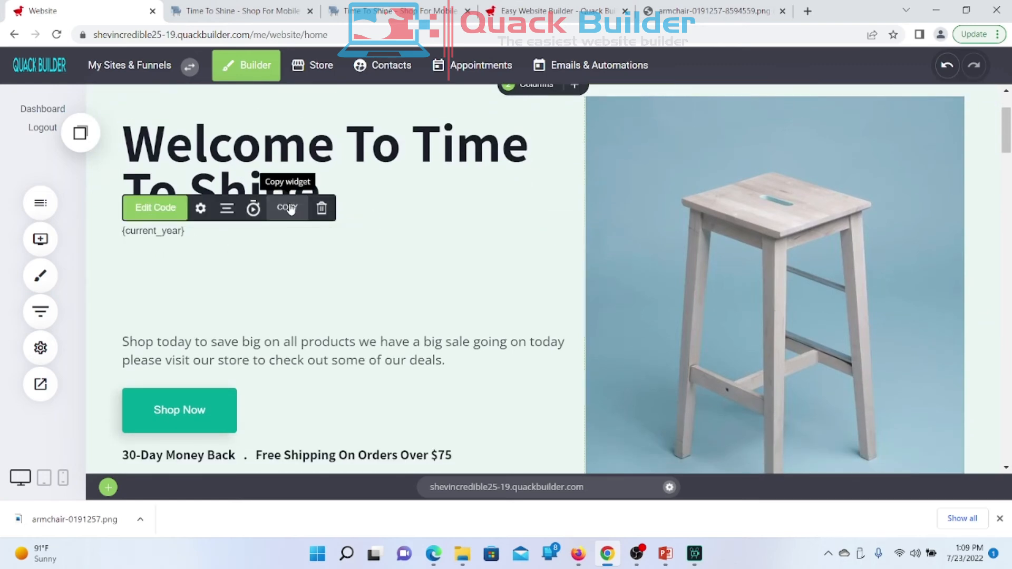
{"action": "left_click", "coordinate": [322, 208]}
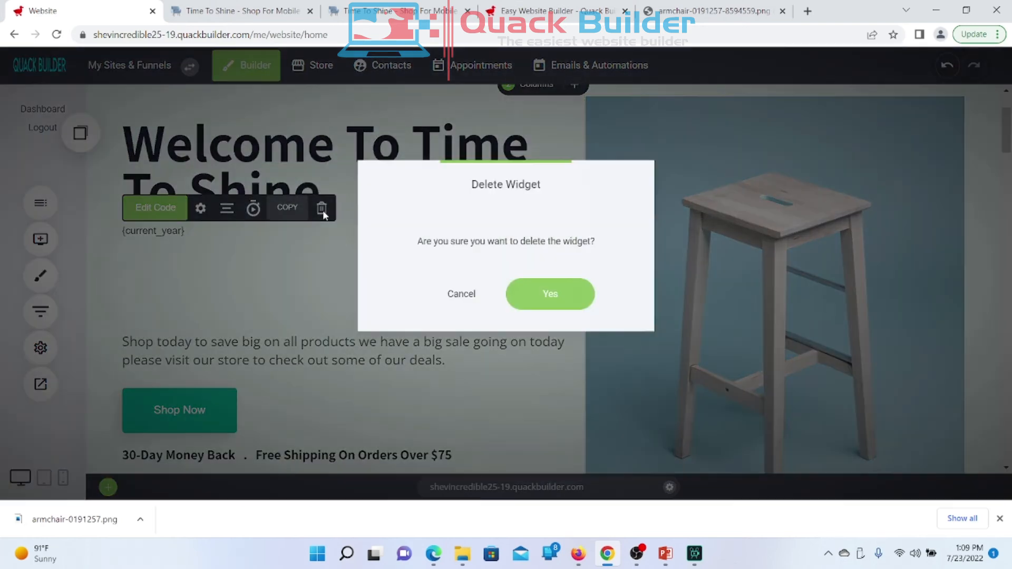
{"action": "left_click", "coordinate": [558, 293]}
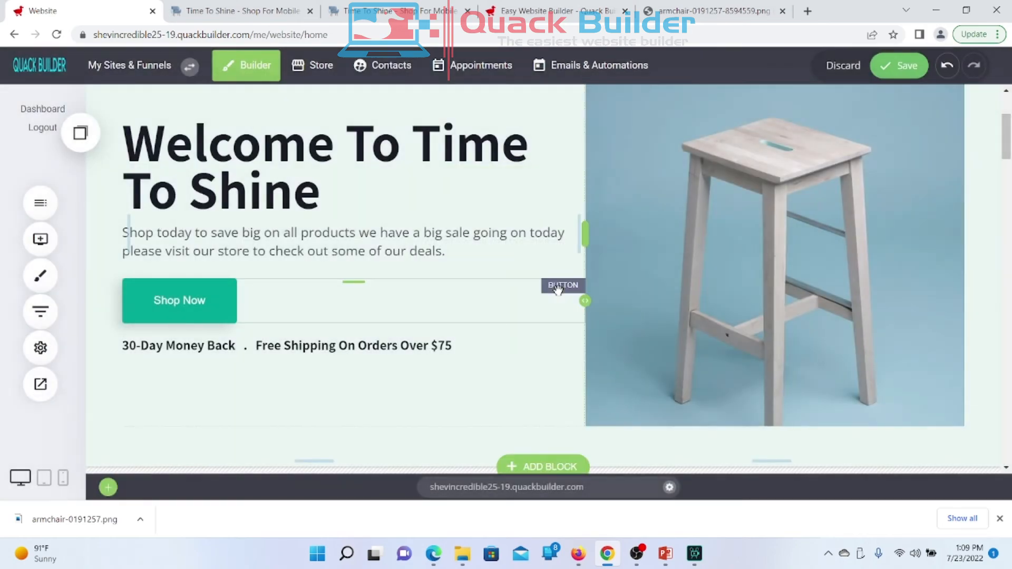
Step: Open Saved Blocks, select the footer copyright element, then view the live Time To Shine storefront
{"action": "scroll", "coordinate": [551, 342], "scroll_direction": "down", "scroll_amount": 5}
{"action": "scroll", "coordinate": [551, 342], "scroll_direction": "down", "scroll_amount": 10}
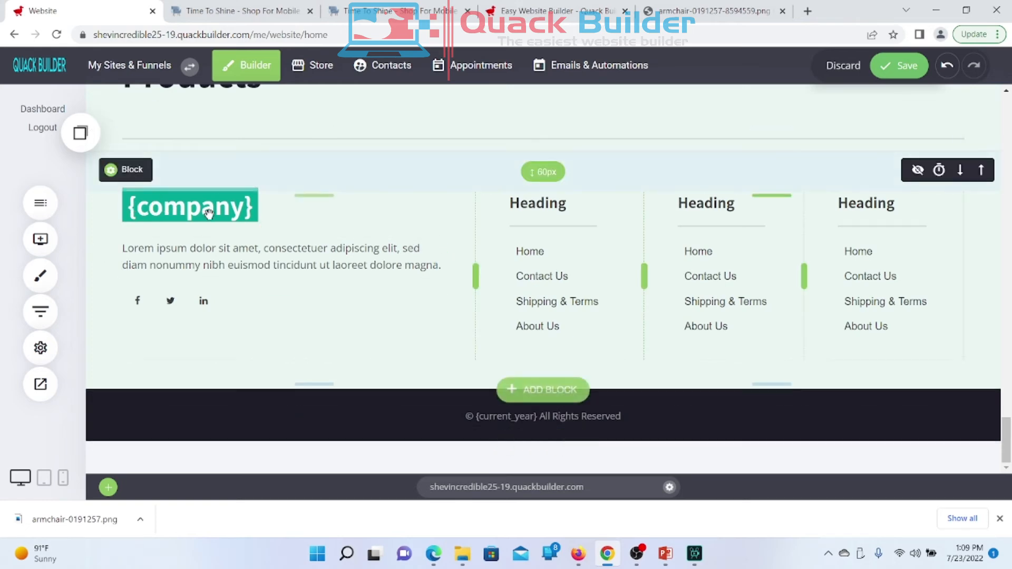
{"action": "left_click", "coordinate": [81, 134]}
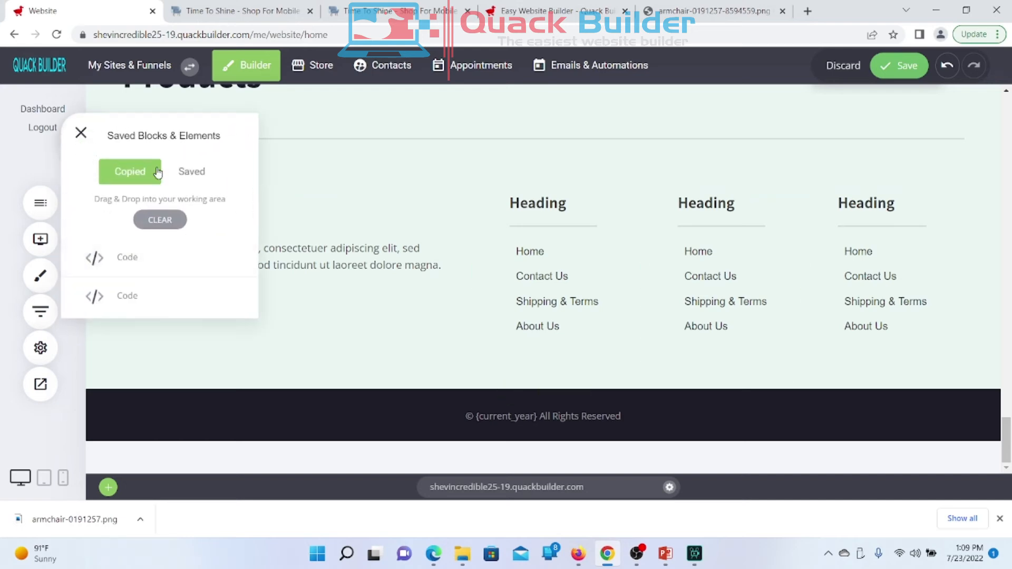
{"action": "left_click", "coordinate": [654, 421]}
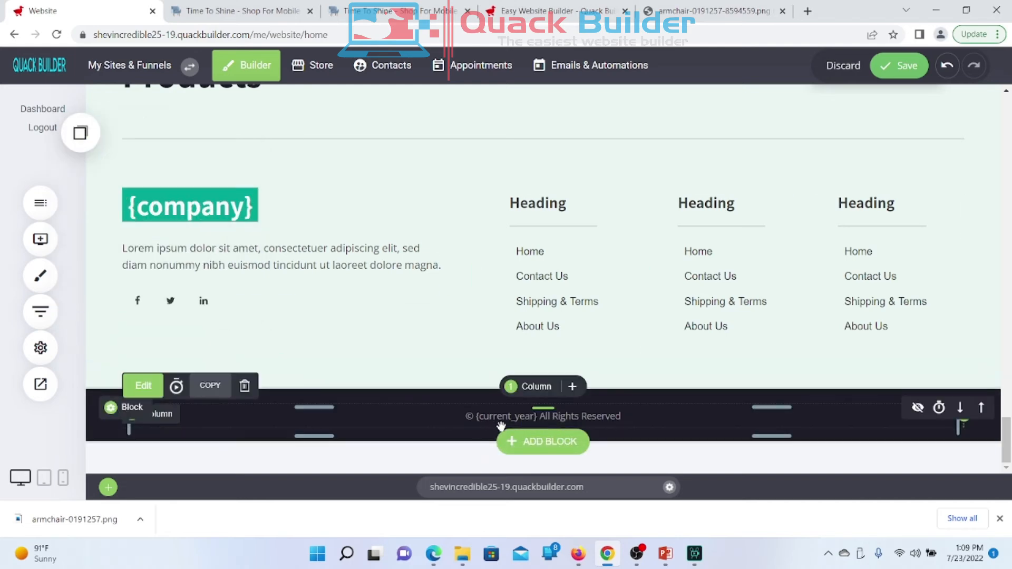
{"action": "mouse_move", "coordinate": [517, 424]}
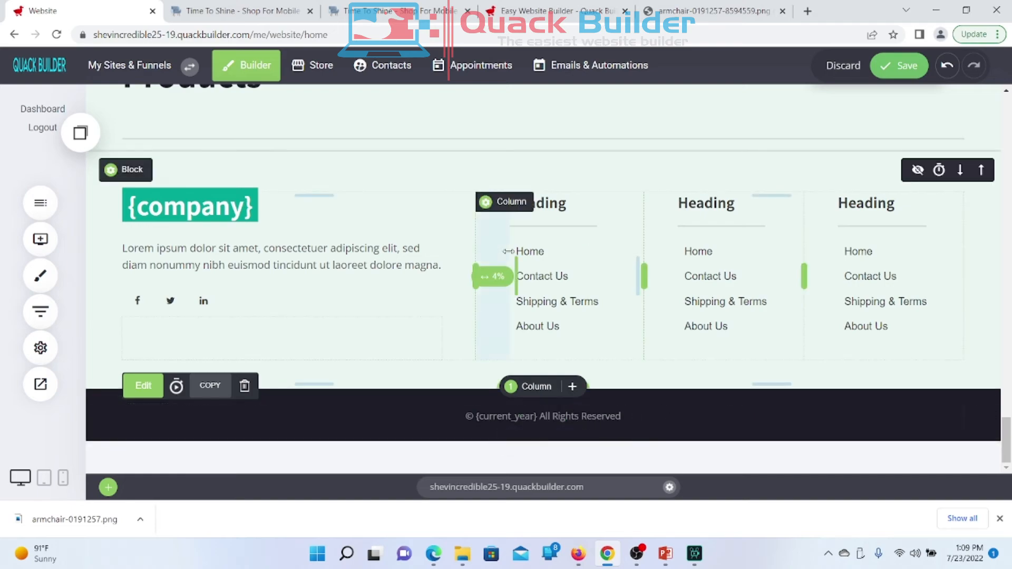
{"action": "left_click", "coordinate": [236, 12]}
{"action": "scroll", "coordinate": [339, 355], "scroll_direction": "down", "scroll_amount": 20}
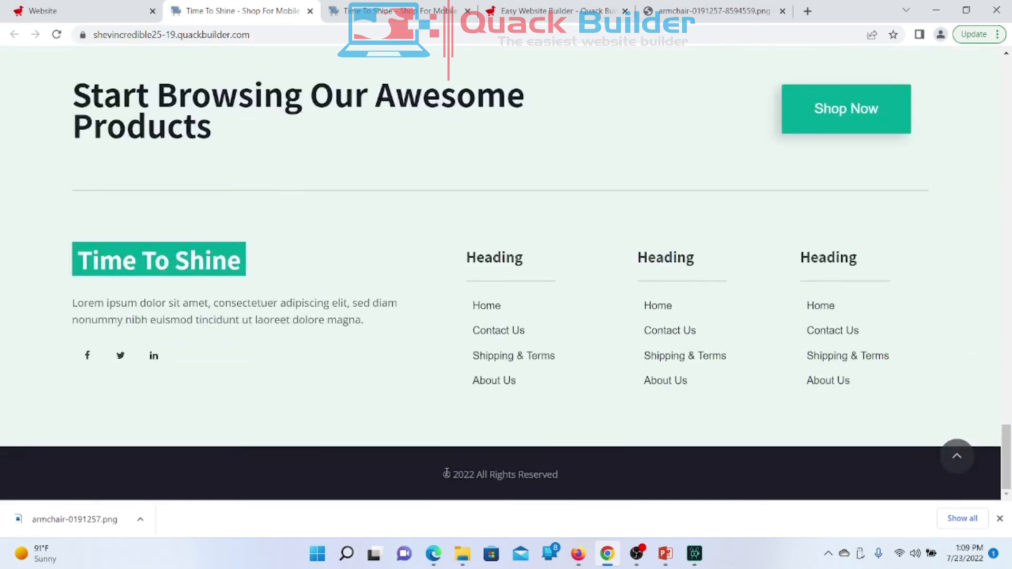
Step: Highlight the live footer's © 2022 copyright text to check it, then go back to the Website editor
{"action": "left_click_drag", "start_coordinate": [444, 475], "coordinate": [482, 477]}
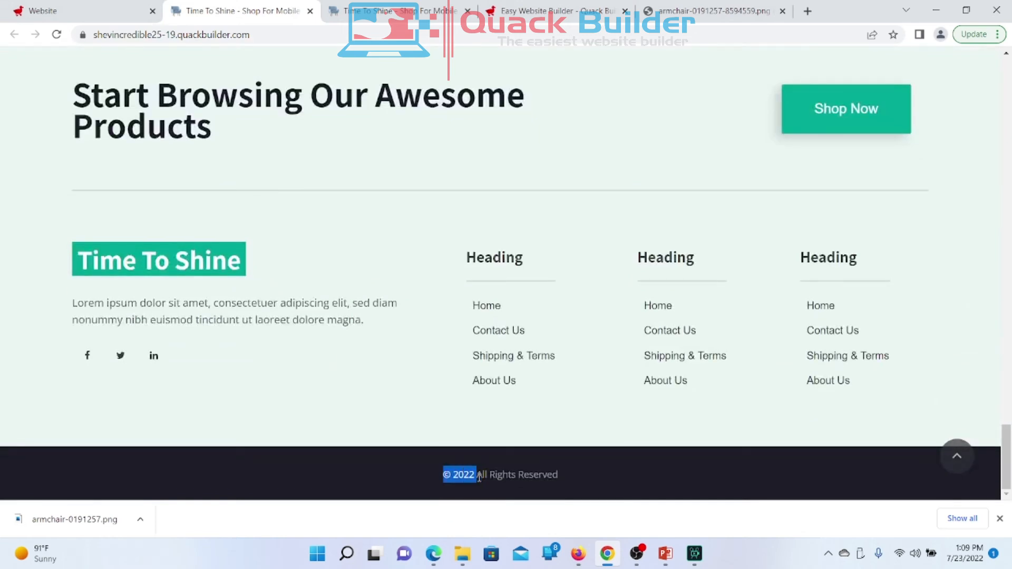
{"action": "left_click", "coordinate": [475, 477]}
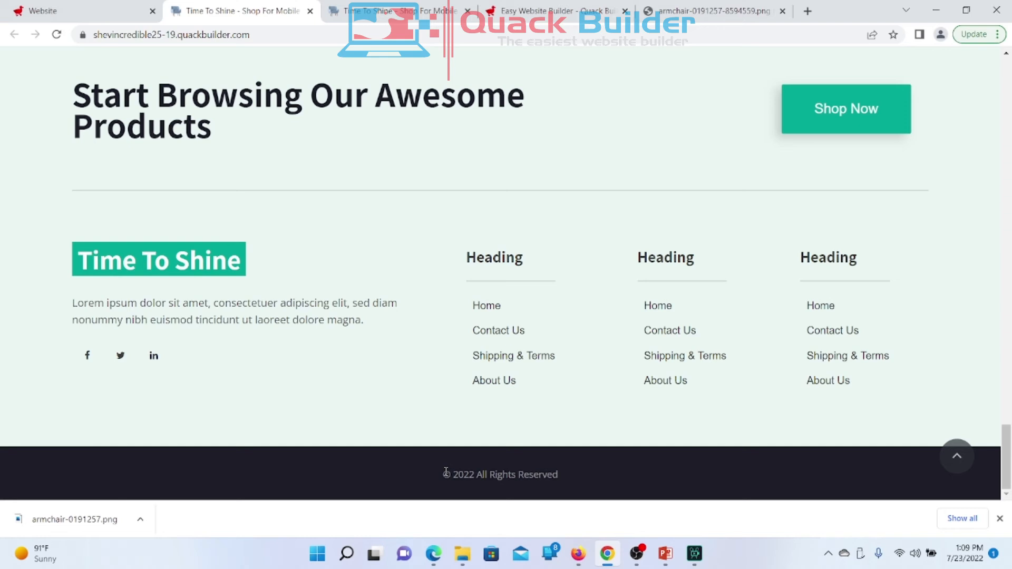
{"action": "left_click_drag", "start_coordinate": [445, 472], "coordinate": [475, 474]}
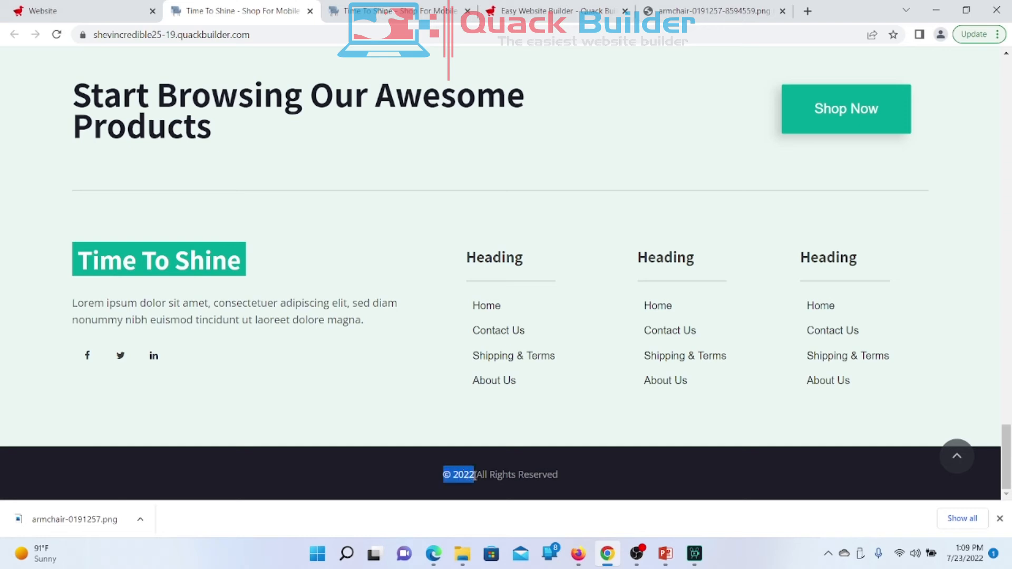
{"action": "left_click", "coordinate": [475, 475]}
{"action": "left_click", "coordinate": [89, 10]}
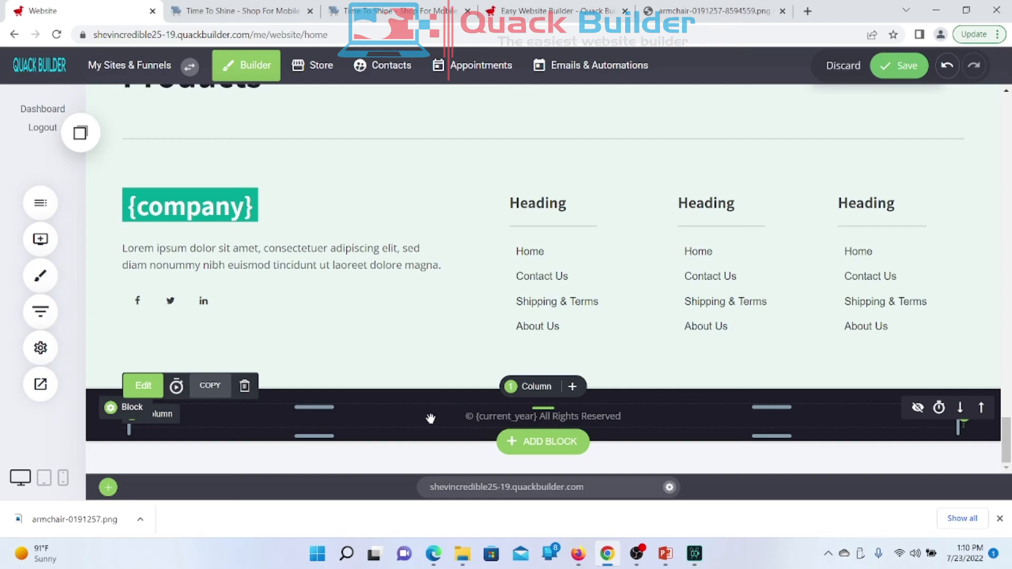
Step: Copy Member's First Name tag {member.first_name} from Website Settings > Personalization, then close the settings
{"action": "scroll", "coordinate": [429, 416], "scroll_direction": "up", "scroll_amount": 20}
{"action": "scroll", "coordinate": [430, 417], "scroll_direction": "up", "scroll_amount": 20}
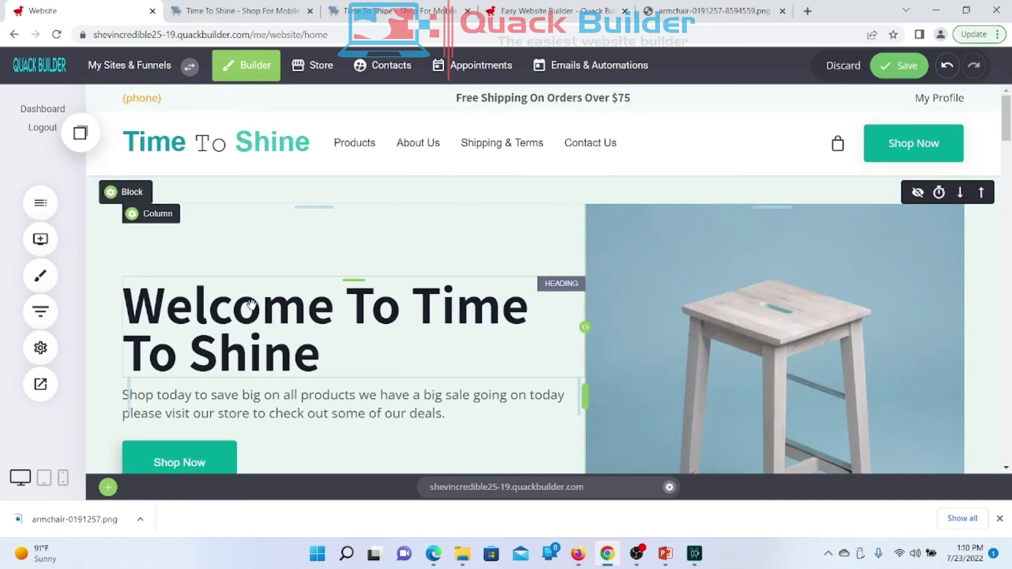
{"action": "left_click", "coordinate": [42, 354]}
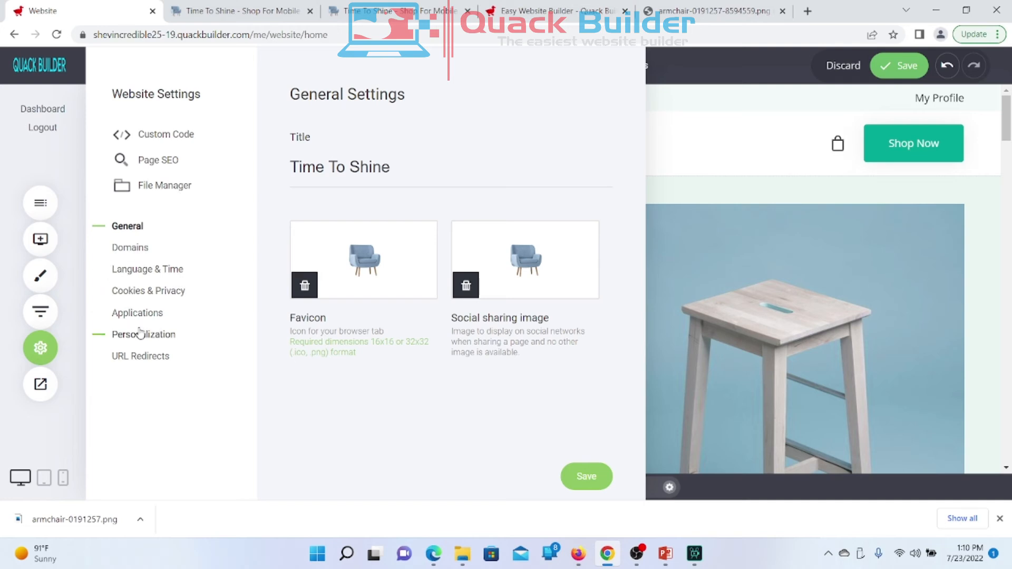
{"action": "left_click", "coordinate": [151, 314]}
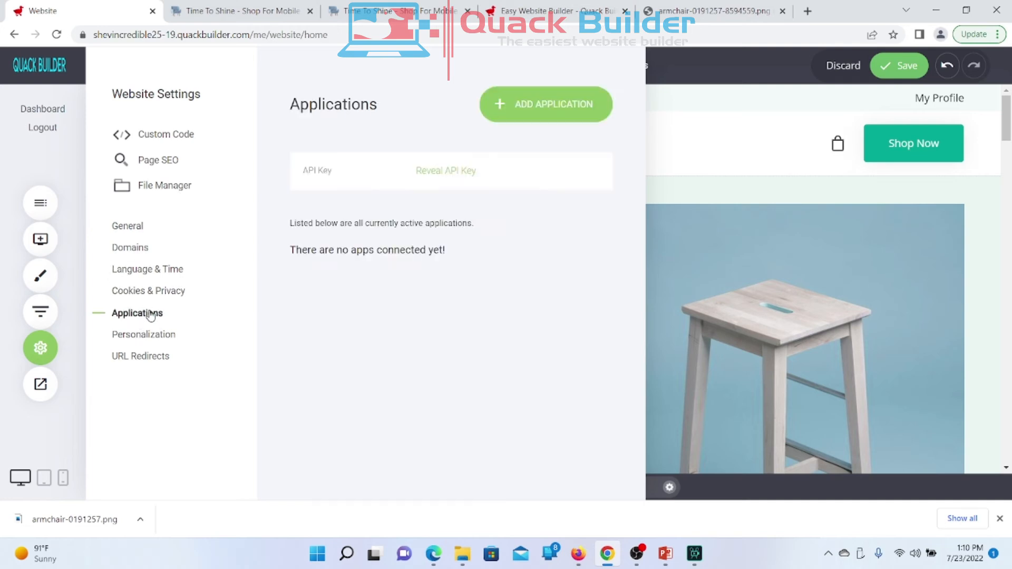
{"action": "left_click", "coordinate": [143, 336]}
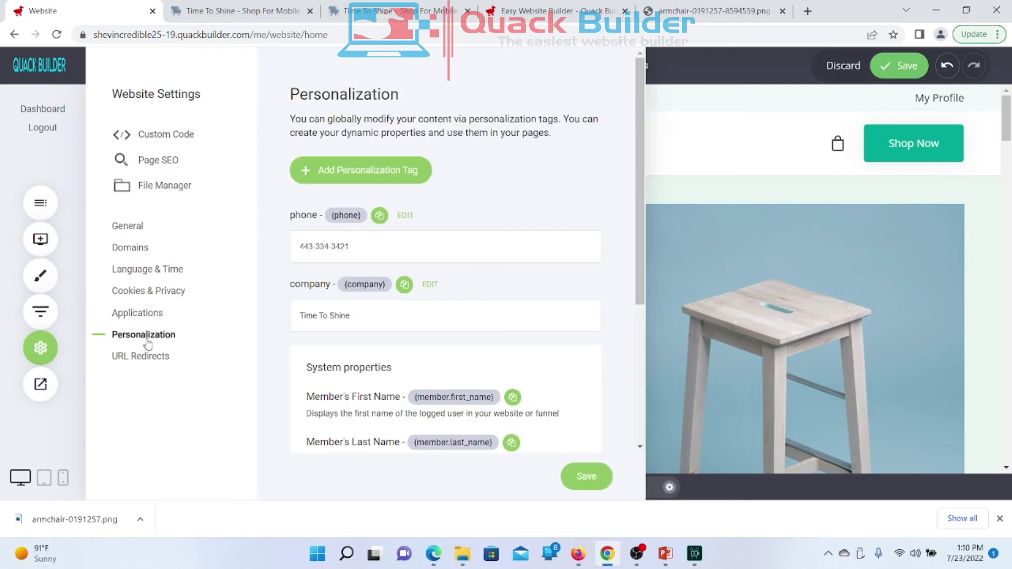
{"action": "scroll", "coordinate": [388, 319], "scroll_direction": "down", "scroll_amount": 5}
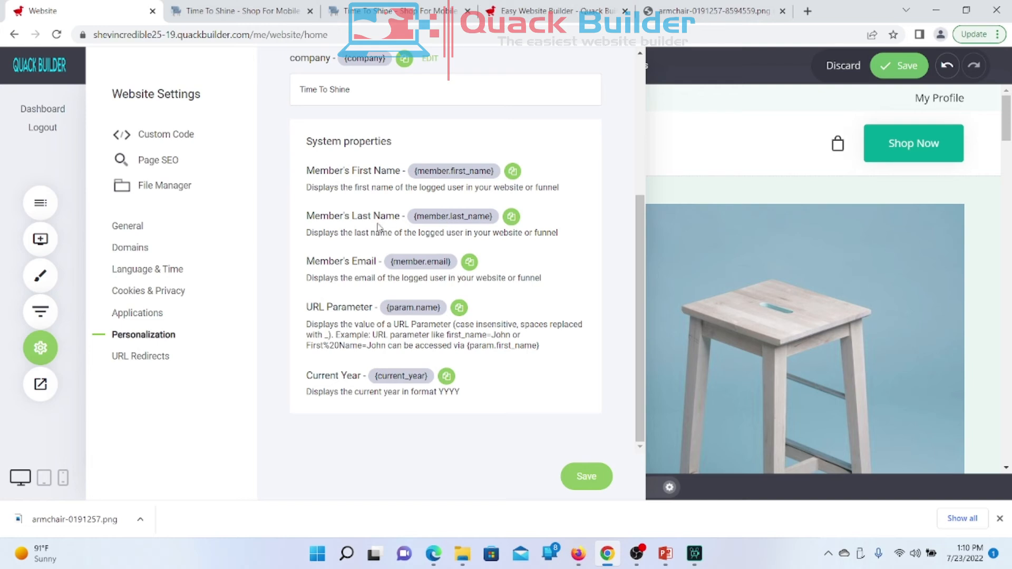
{"action": "left_click", "coordinate": [515, 176]}
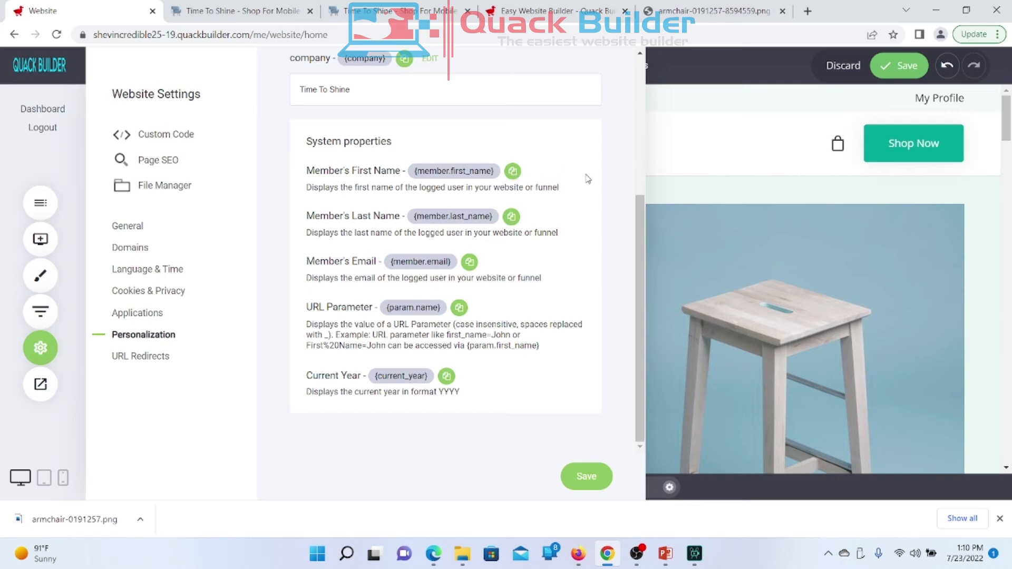
{"action": "left_click", "coordinate": [510, 171]}
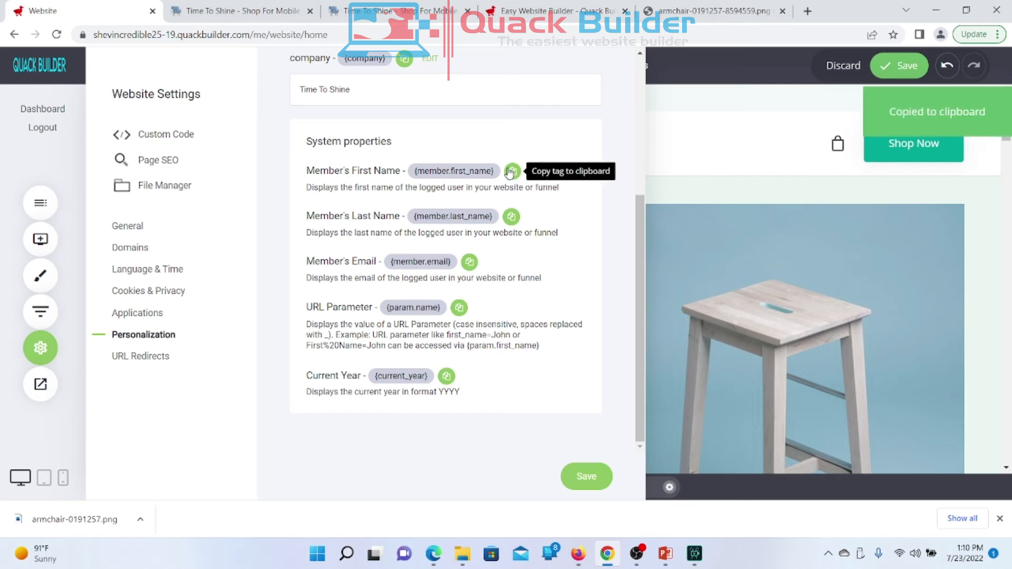
{"action": "left_click", "coordinate": [510, 171]}
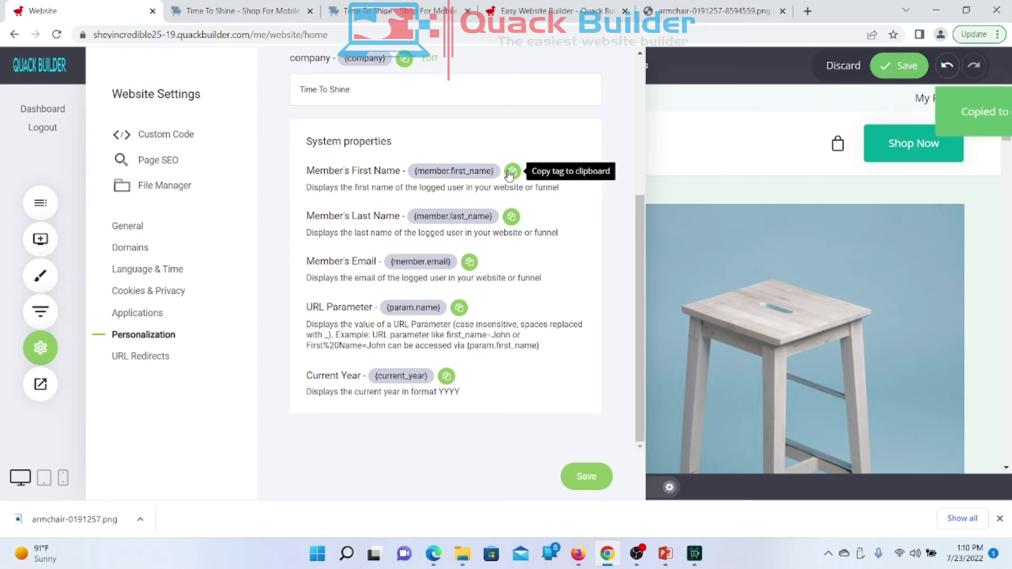
{"action": "left_click", "coordinate": [708, 237]}
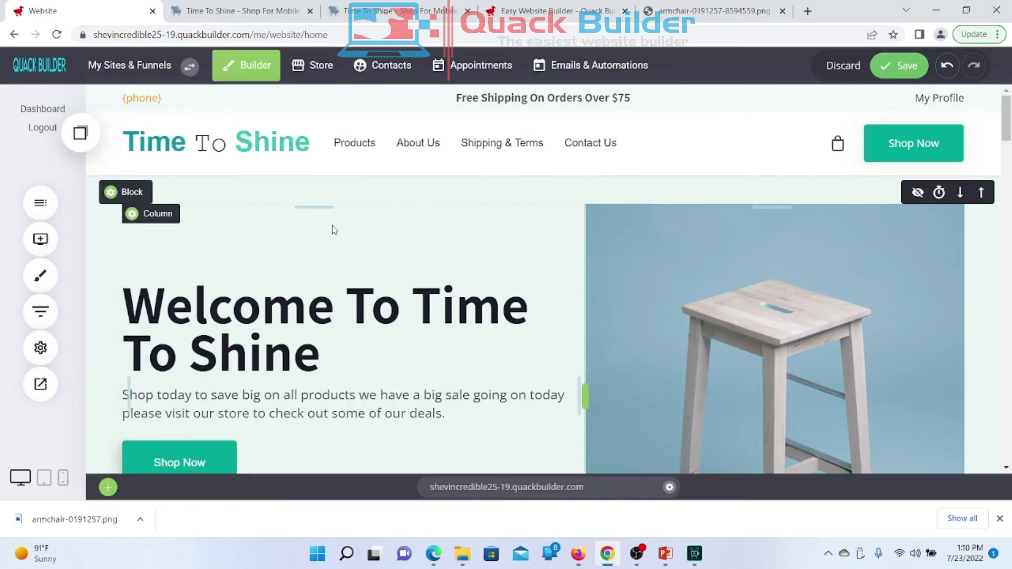
Step: Add a code widget above the hero heading containing the pasted {member.first_name} tag
{"action": "scroll", "coordinate": [333, 231], "scroll_direction": "down", "scroll_amount": 6}
{"action": "scroll", "coordinate": [333, 231], "scroll_direction": "down", "scroll_amount": 4}
{"action": "scroll", "coordinate": [333, 231], "scroll_direction": "up", "scroll_amount": 12}
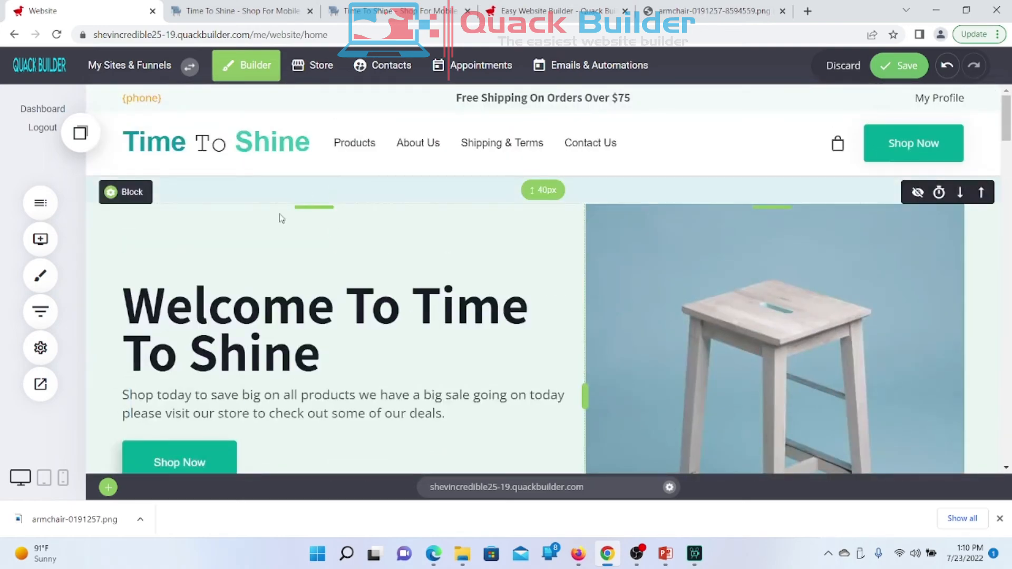
{"action": "left_click", "coordinate": [45, 247]}
{"action": "scroll", "coordinate": [256, 435], "scroll_direction": "down", "scroll_amount": 5}
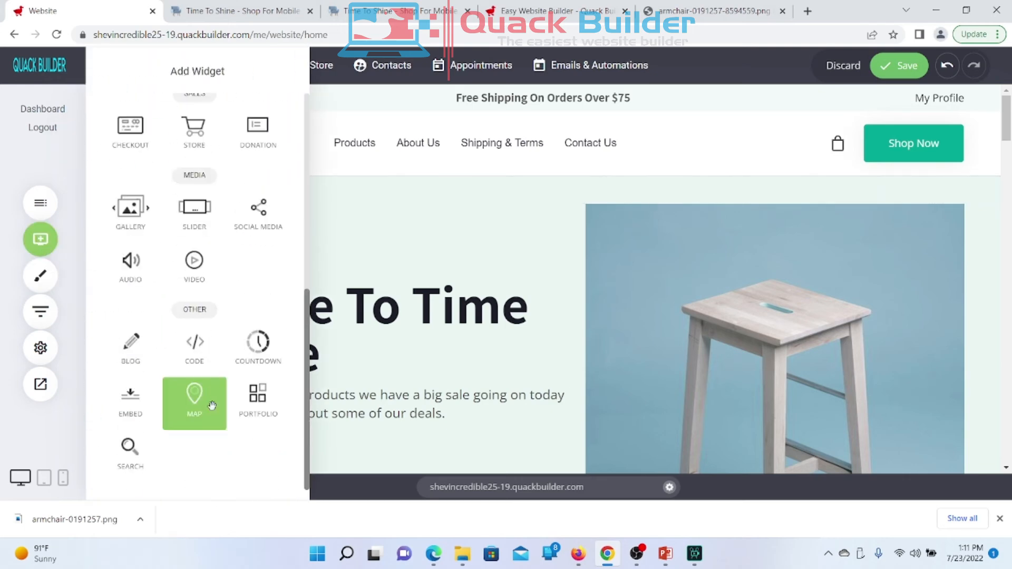
{"action": "left_click_drag", "start_coordinate": [194, 348], "coordinate": [344, 219]}
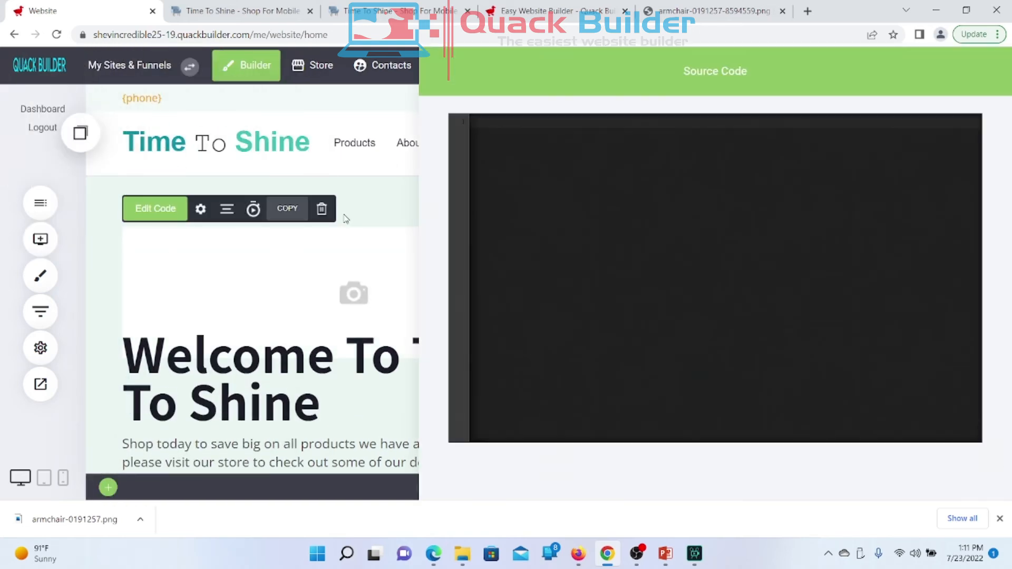
{"action": "key", "text": "ctrl+v"}
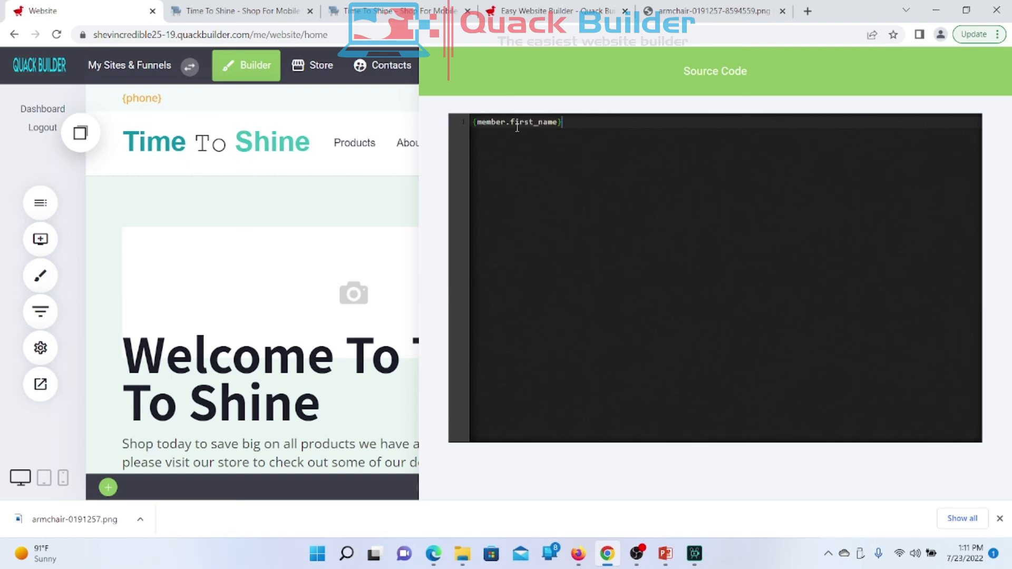
{"action": "left_click", "coordinate": [322, 206]}
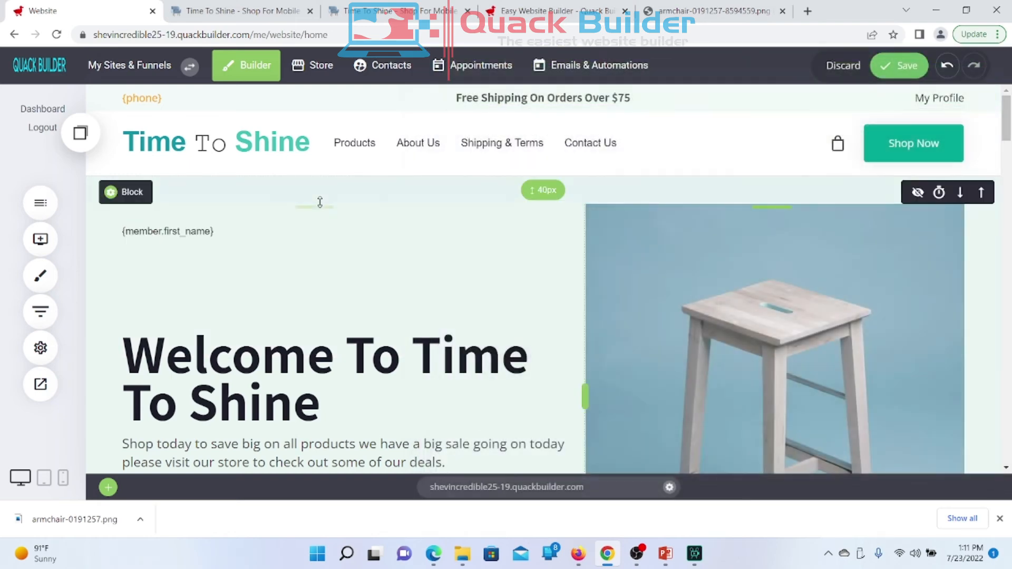
Step: Save the page changes and bring up the reload menu on the live store tab
{"action": "left_click", "coordinate": [905, 74]}
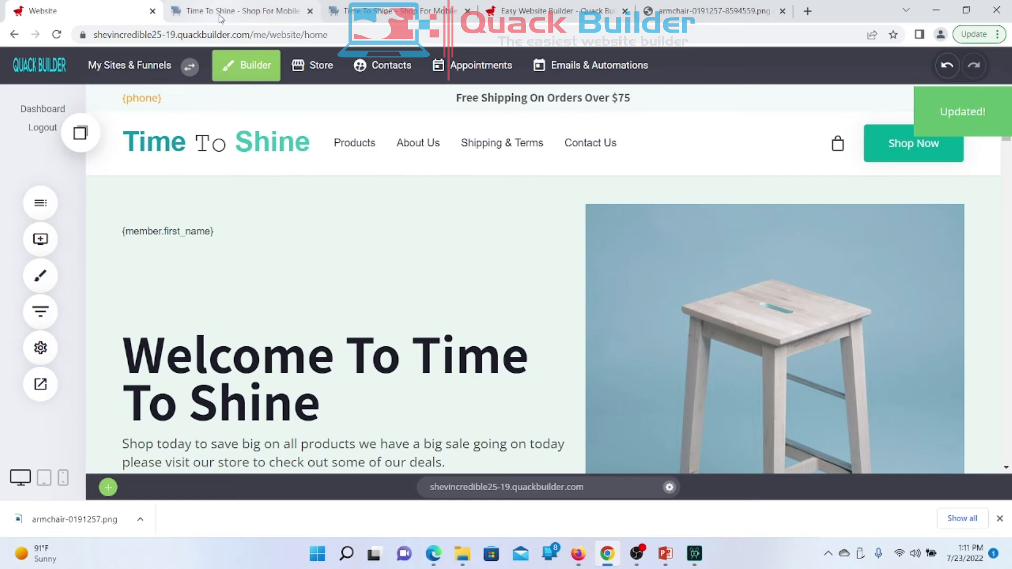
{"action": "left_click", "coordinate": [220, 15]}
{"action": "right_click", "coordinate": [220, 16]}
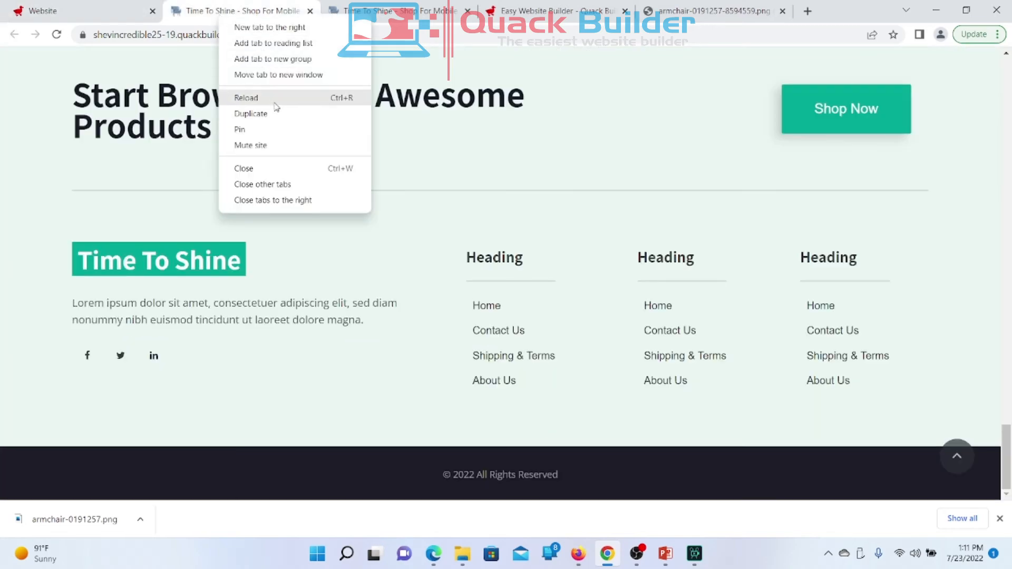
Step: Reload the live Time To Shine store and scroll through the updated page
{"action": "left_click", "coordinate": [272, 99]}
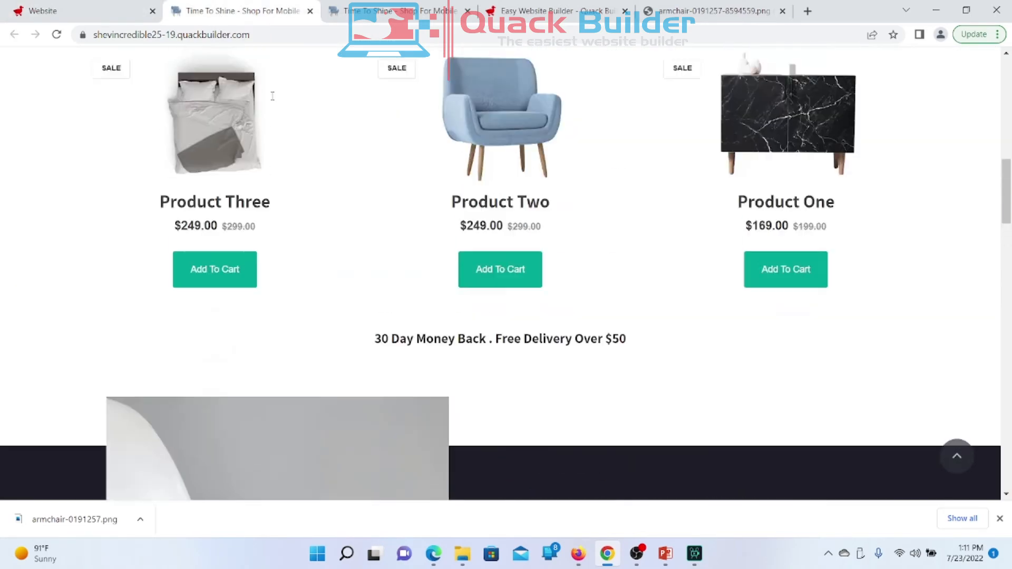
{"action": "scroll", "coordinate": [272, 96], "scroll_direction": "down", "scroll_amount": 4}
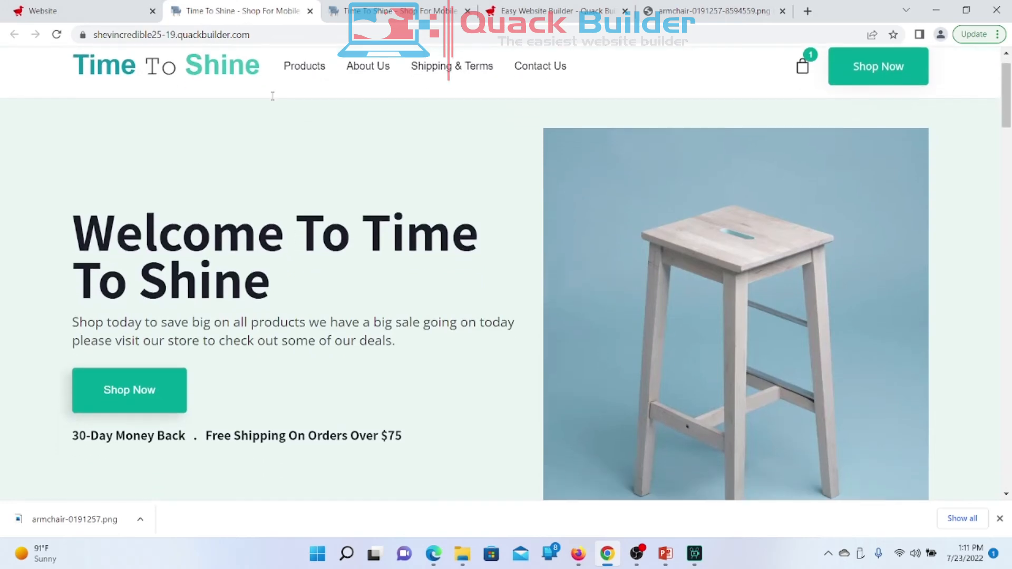
{"action": "scroll", "coordinate": [273, 96], "scroll_direction": "up", "scroll_amount": 4}
{"action": "scroll", "coordinate": [272, 96], "scroll_direction": "down", "scroll_amount": 8}
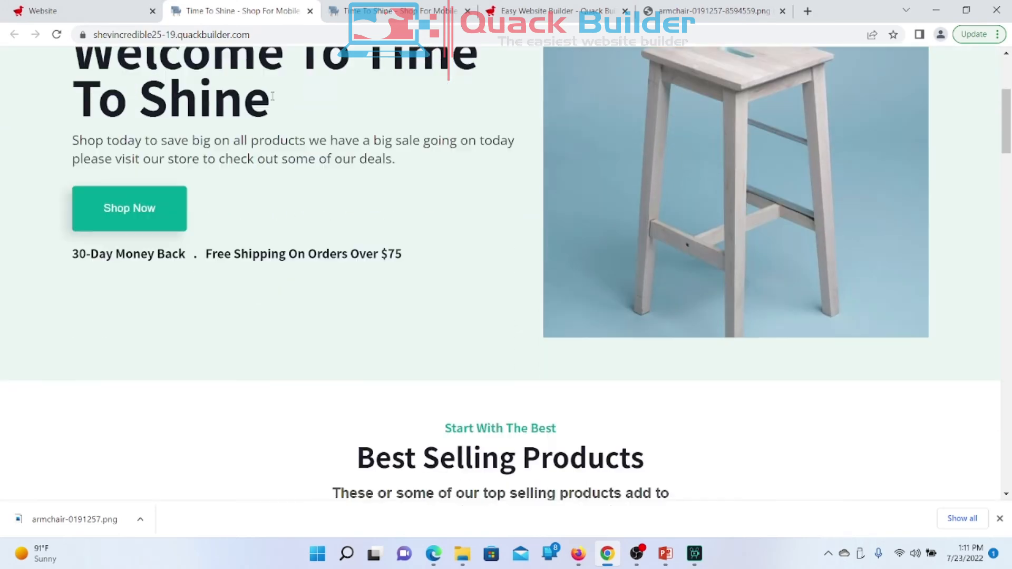
{"action": "scroll", "coordinate": [272, 96], "scroll_direction": "up", "scroll_amount": 8}
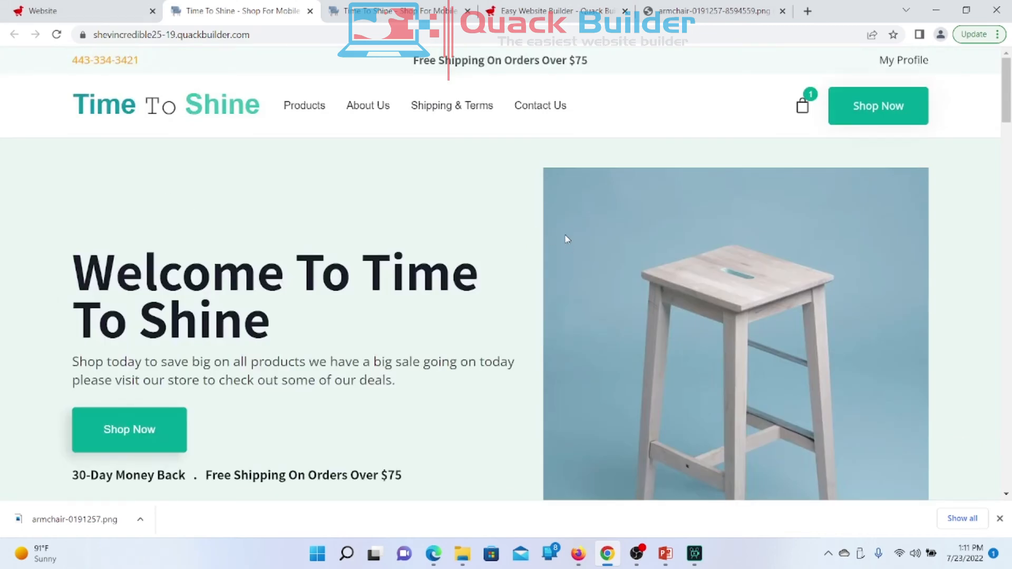
Step: On the member sign-in page, enter the saved e-mail address and a password
{"action": "left_click", "coordinate": [916, 63]}
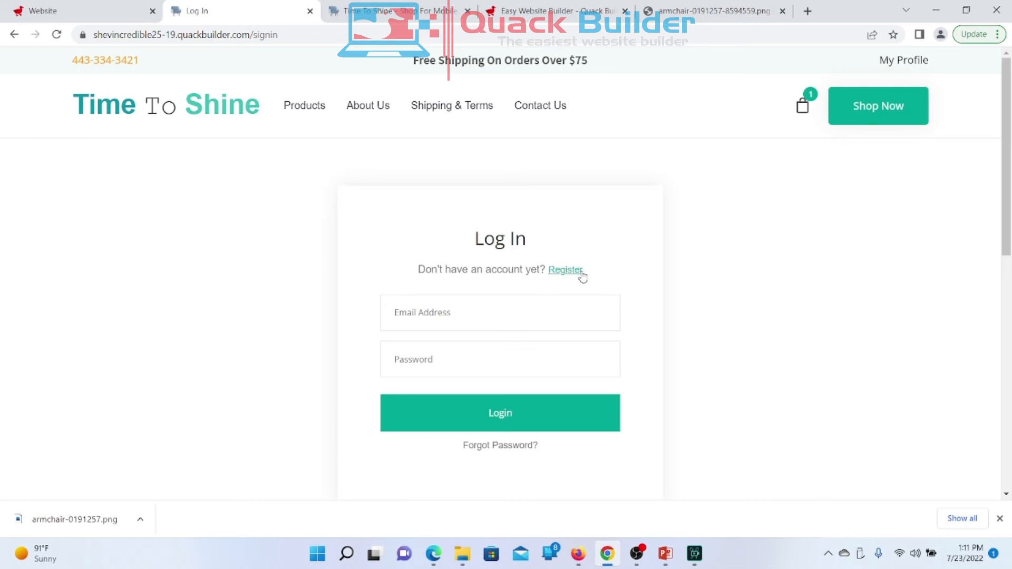
{"action": "left_click", "coordinate": [491, 310]}
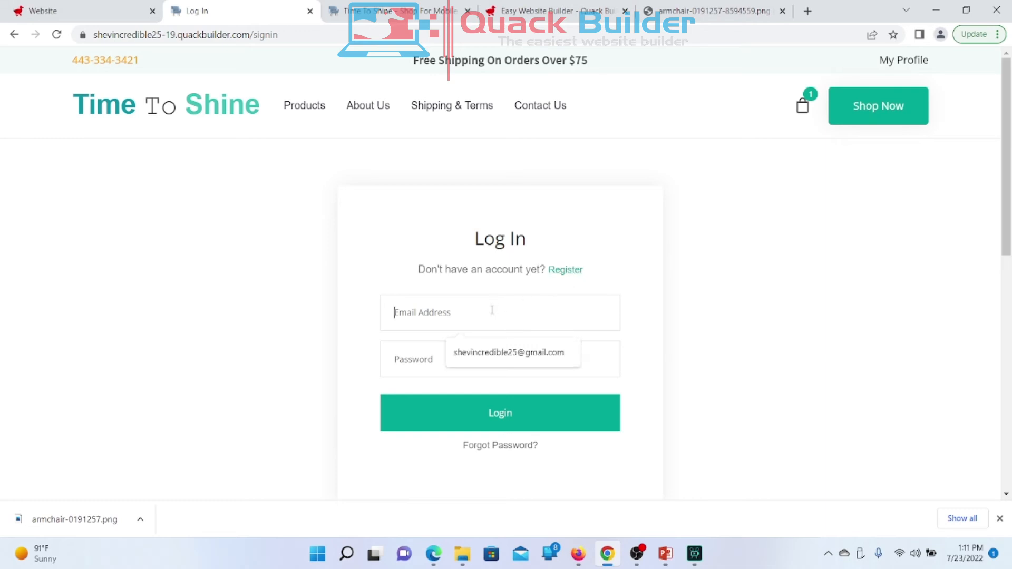
{"action": "left_click", "coordinate": [447, 350]}
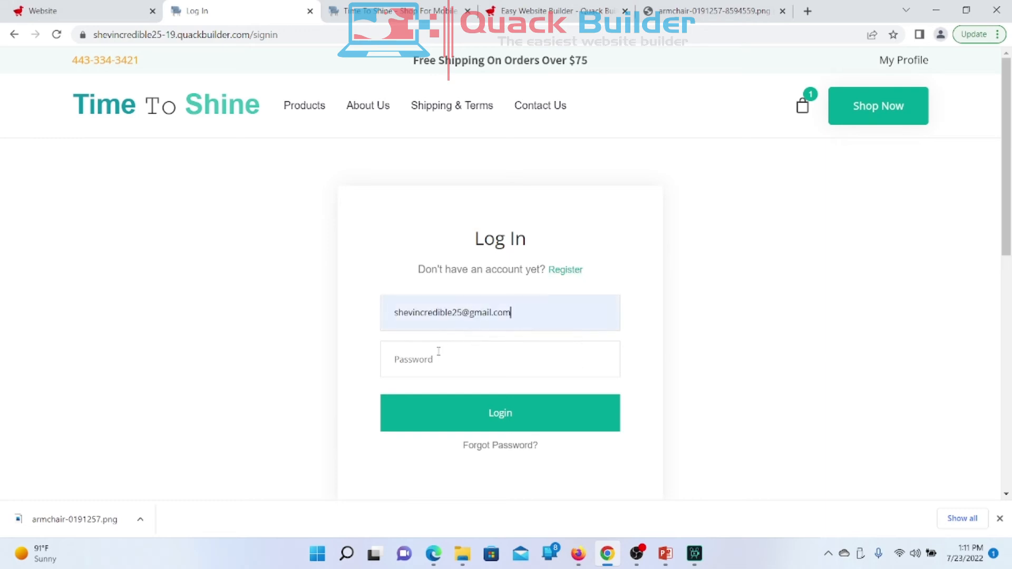
{"action": "type", "text": "s"}
{"action": "key", "text": "BackSpace"}
{"action": "type", "text": "••"}
Step: Switch to registration and fill in the new member's name and e-mail address
{"action": "left_click", "coordinate": [564, 271]}
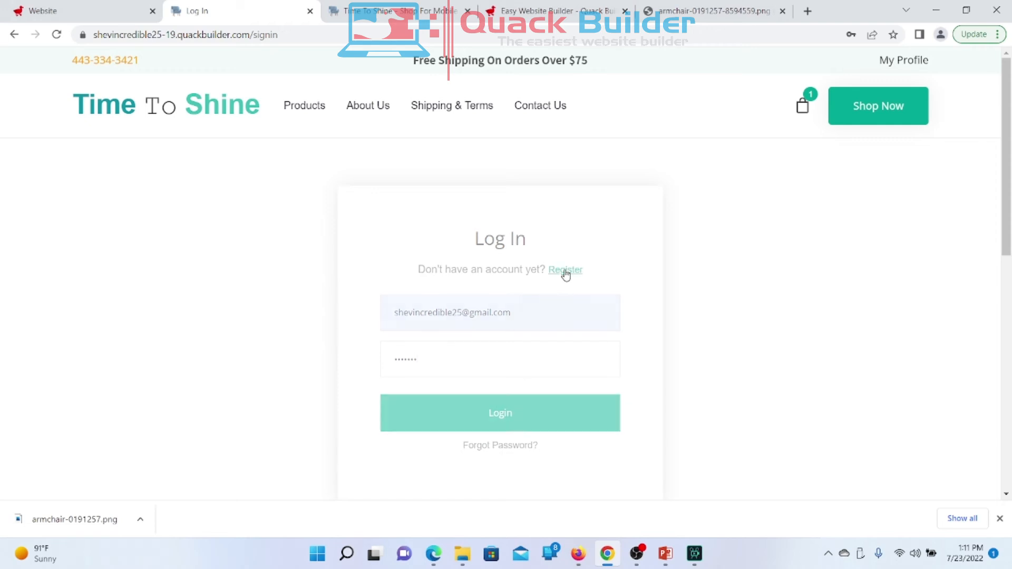
{"action": "left_click", "coordinate": [515, 304]}
{"action": "type", "text": "shevar"}
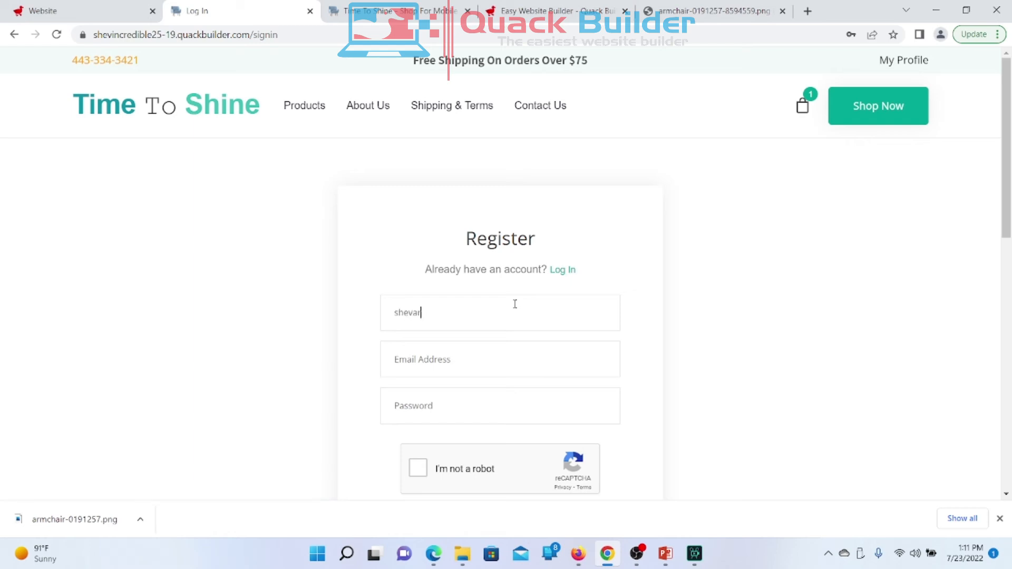
{"action": "left_click", "coordinate": [483, 358]}
{"action": "left_click", "coordinate": [488, 395]}
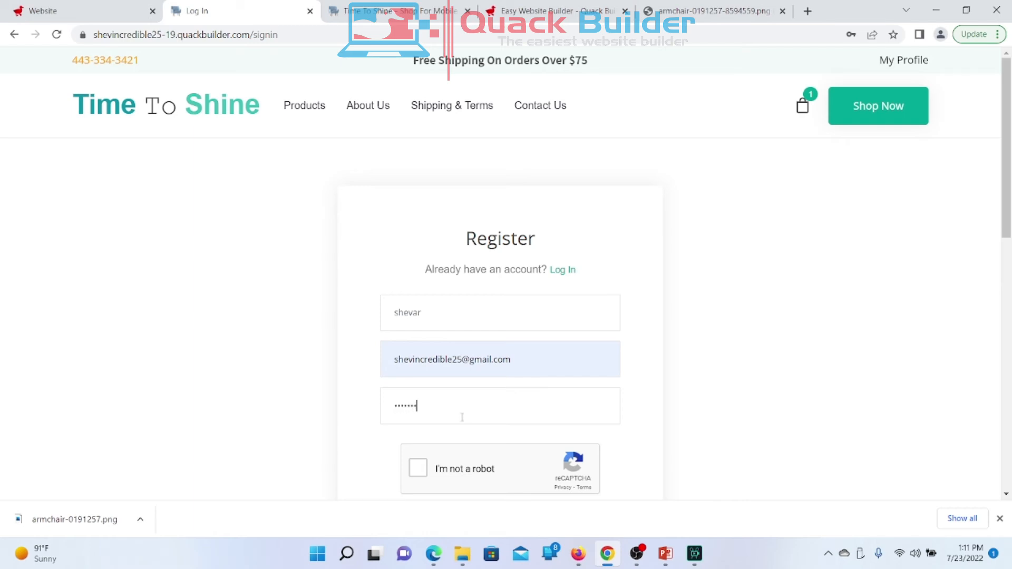
{"action": "left_click", "coordinate": [463, 359]}
{"action": "key", "text": "BackSpace"}
{"action": "key", "text": "BackSpace"}
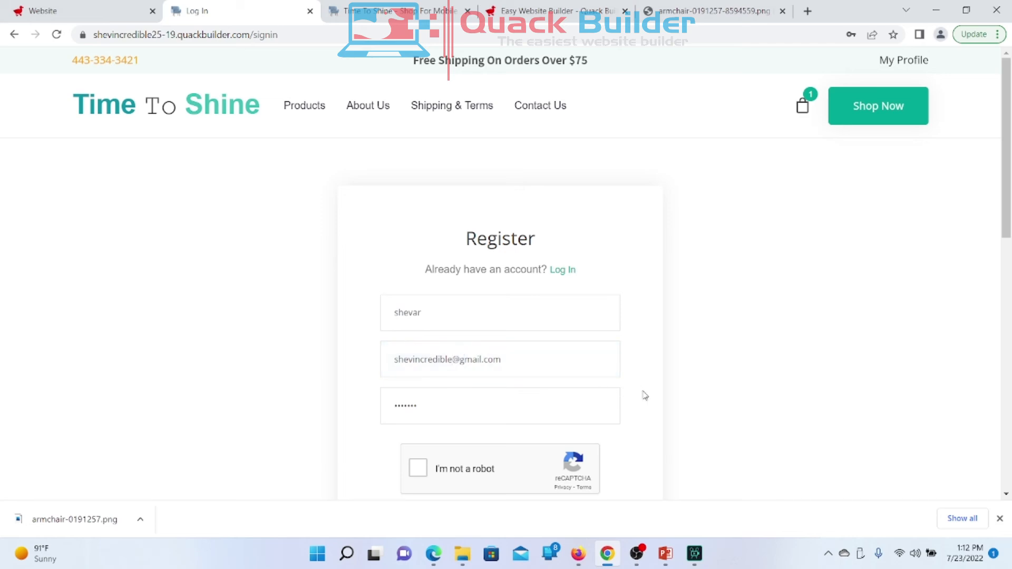
Step: Complete the reCAPTCHA check by marking the crosswalk images
{"action": "left_click", "coordinate": [419, 469]}
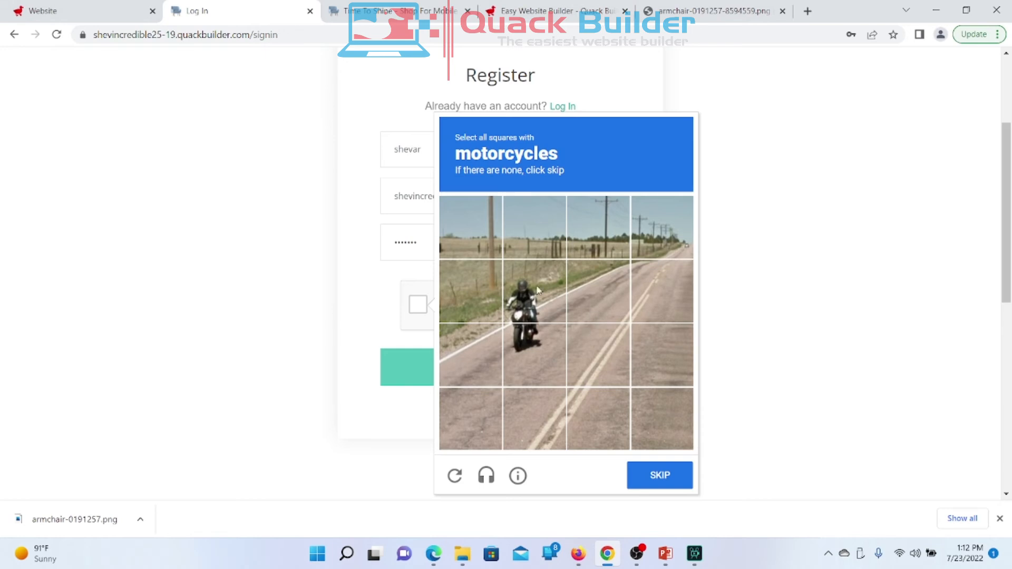
{"action": "left_click", "coordinate": [462, 481]}
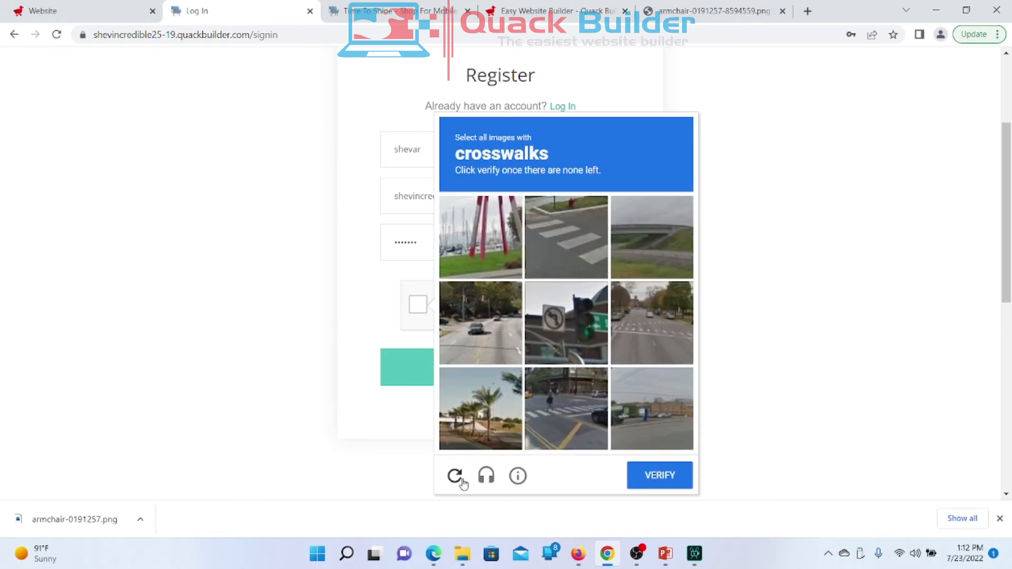
{"action": "left_click", "coordinate": [561, 212]}
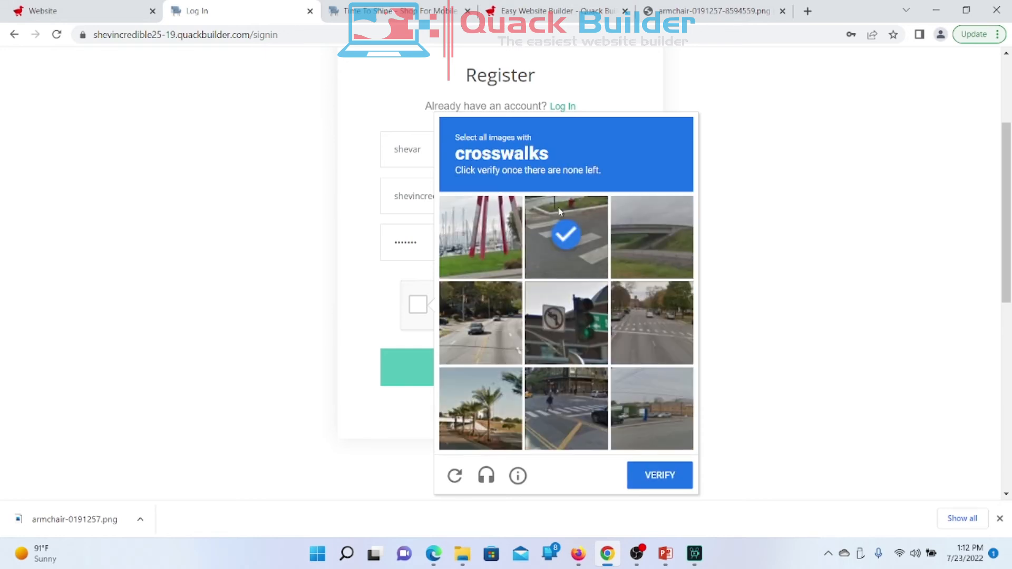
{"action": "left_click", "coordinate": [660, 329]}
{"action": "left_click", "coordinate": [571, 421]}
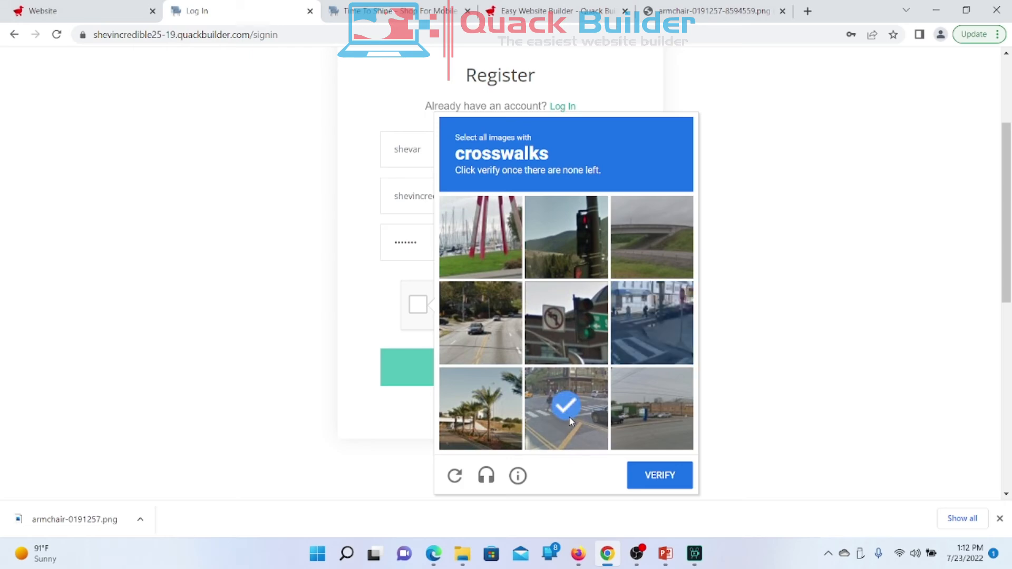
{"action": "left_click", "coordinate": [666, 342]}
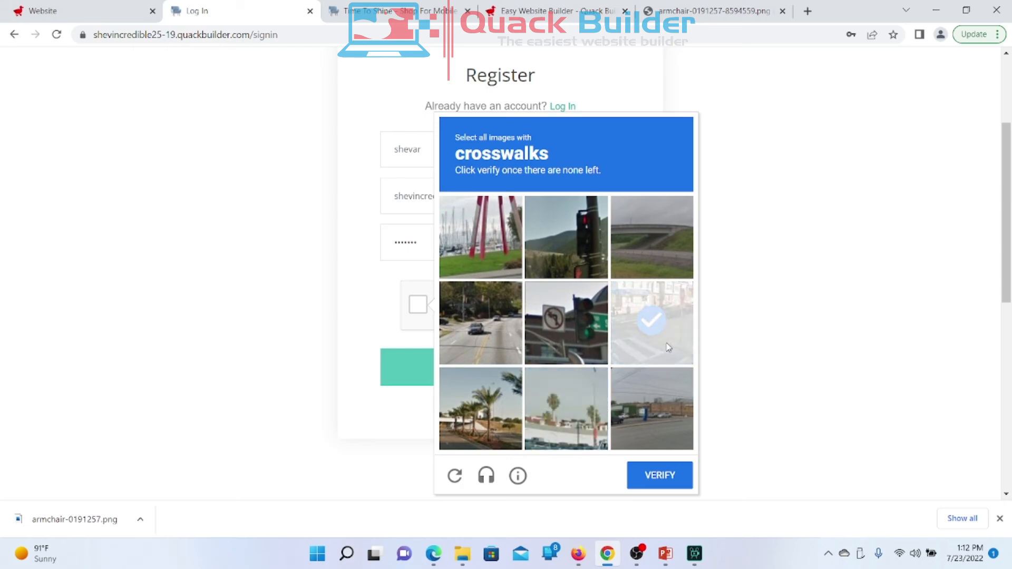
{"action": "left_click", "coordinate": [661, 471]}
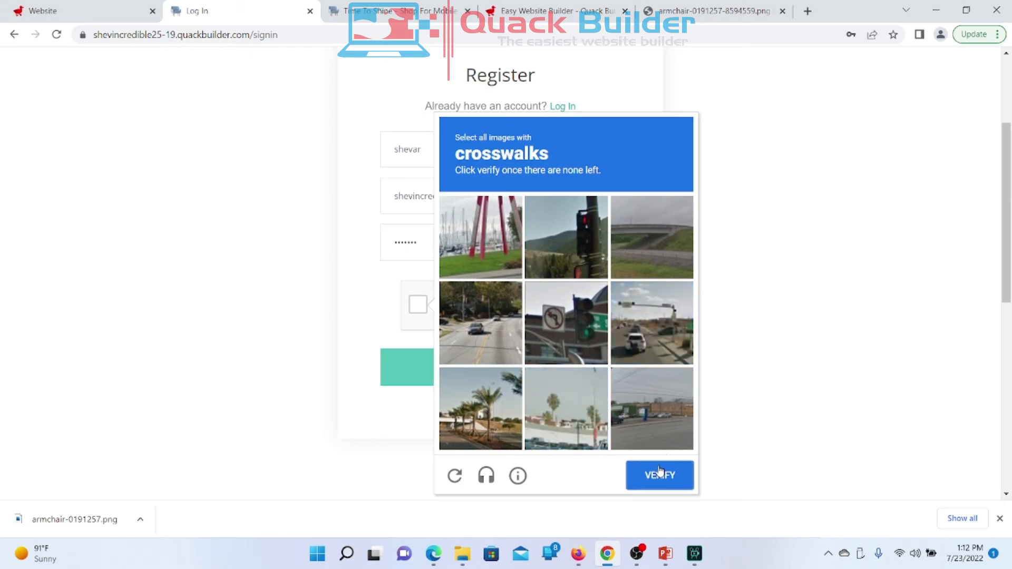
Step: Submit the registration form, retry the verification, and dismiss the image challenge
{"action": "left_click", "coordinate": [503, 369]}
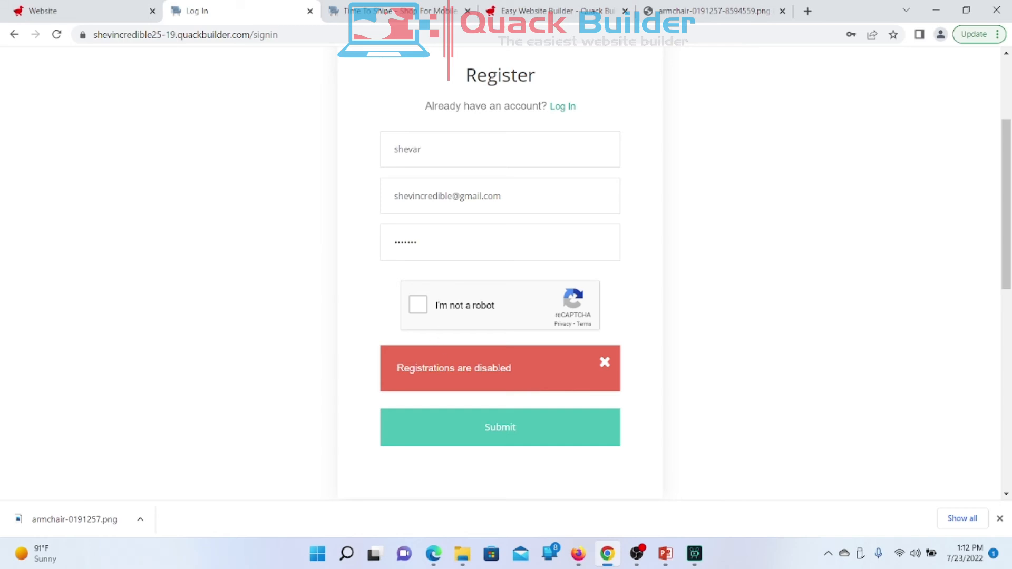
{"action": "left_click", "coordinate": [426, 313]}
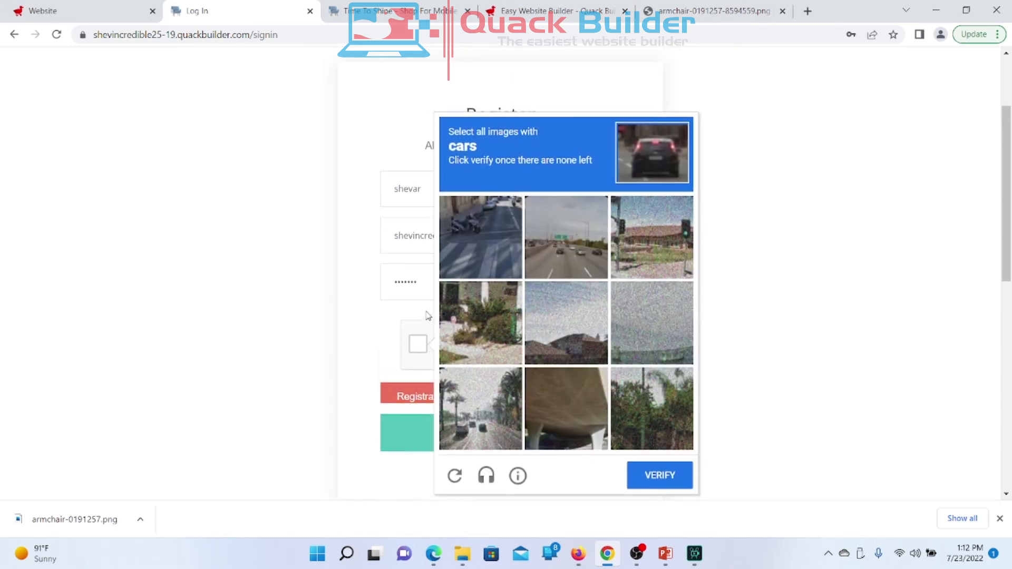
{"action": "left_click", "coordinate": [854, 259]}
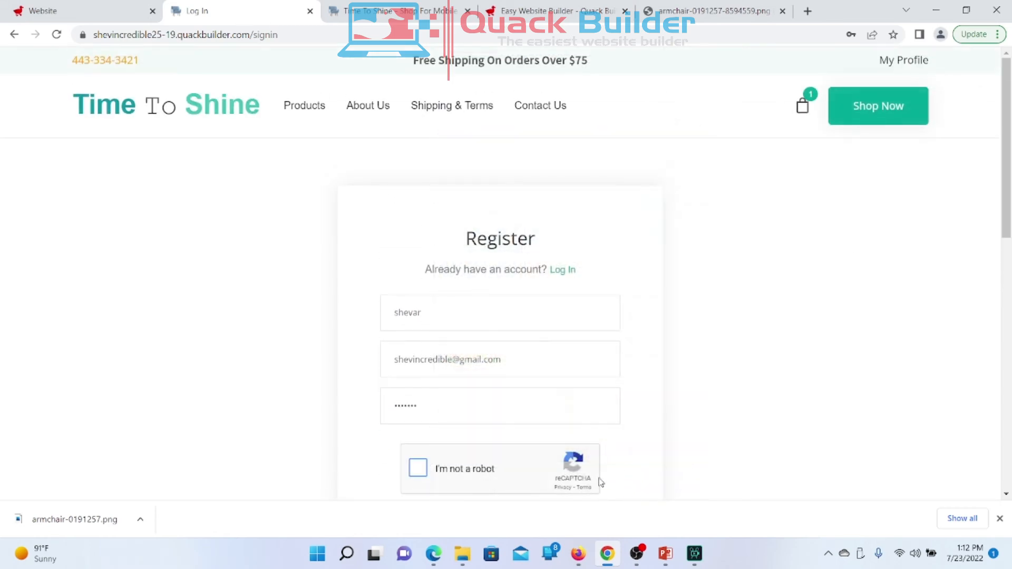
Step: Turn on Allow registrations in Contacts > Members Settings and save
{"action": "left_click", "coordinate": [93, 21]}
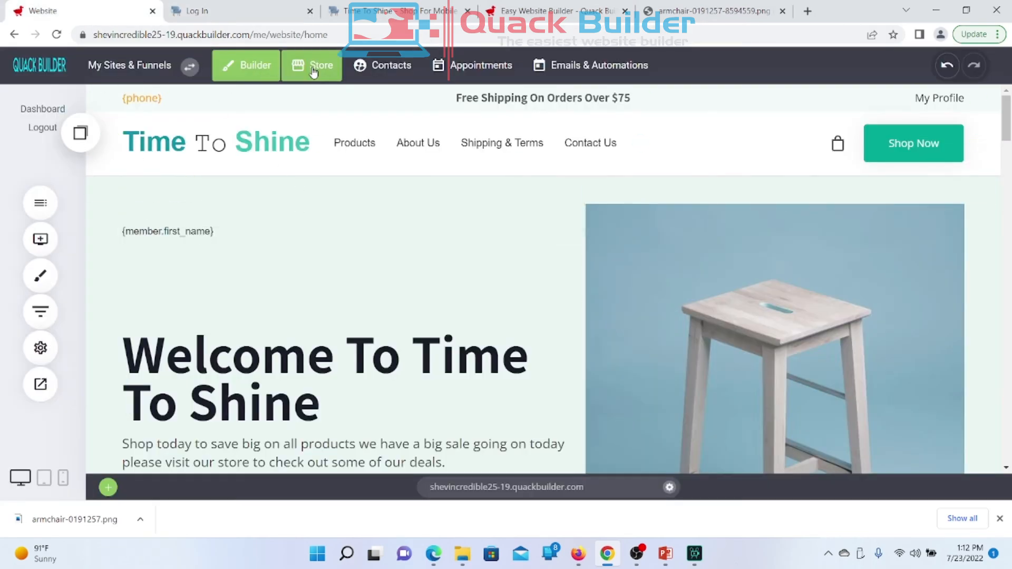
{"action": "left_click", "coordinate": [313, 72]}
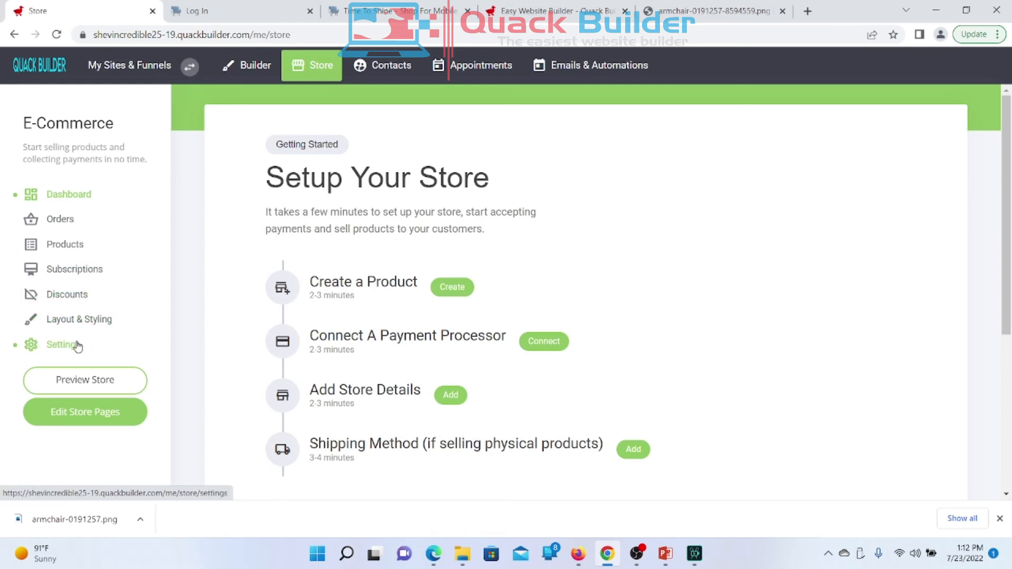
{"action": "left_click", "coordinate": [396, 65]}
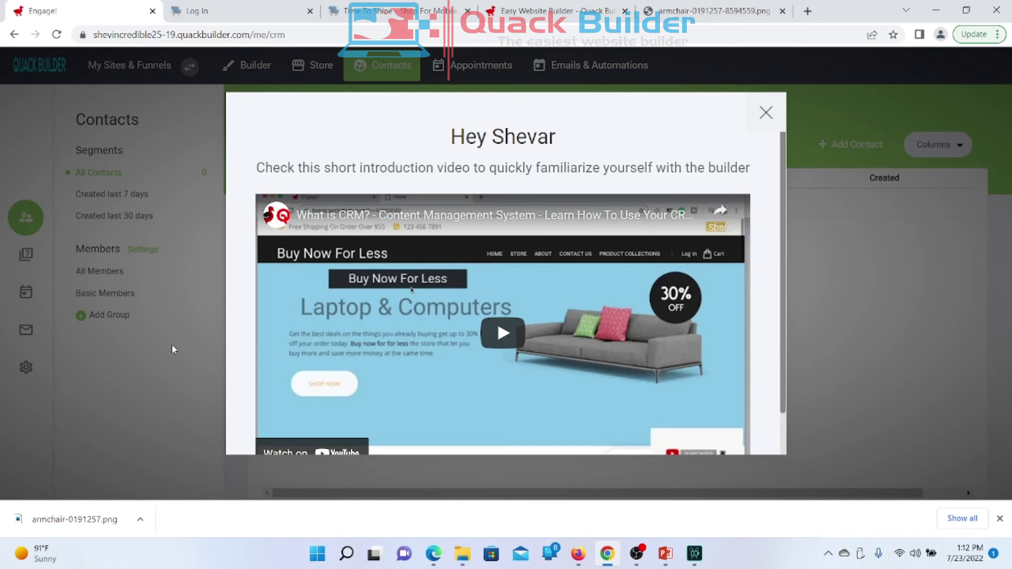
{"action": "left_click", "coordinate": [170, 343]}
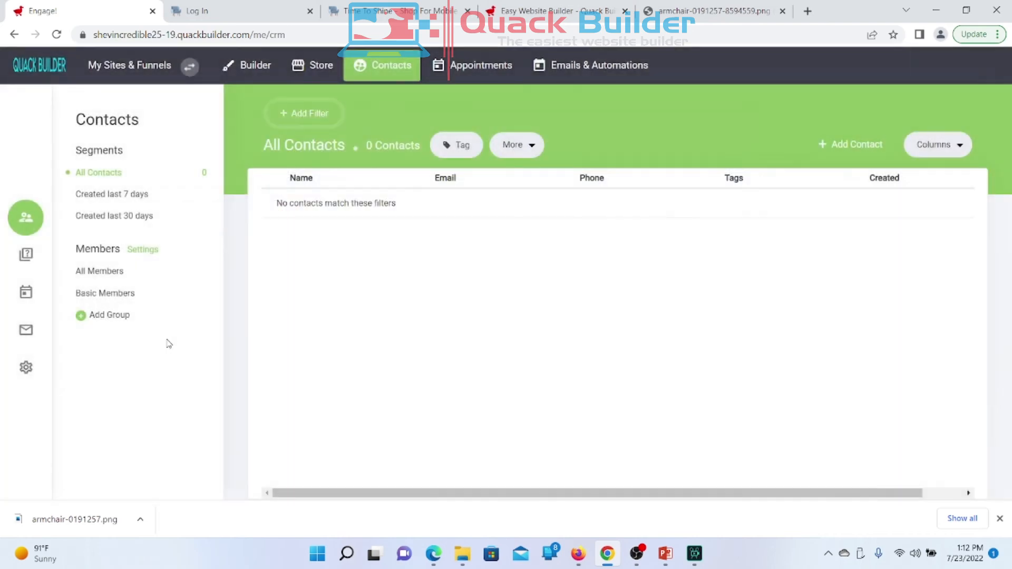
{"action": "left_click", "coordinate": [146, 255]}
{"action": "left_click", "coordinate": [448, 167]}
{"action": "left_click", "coordinate": [594, 398]}
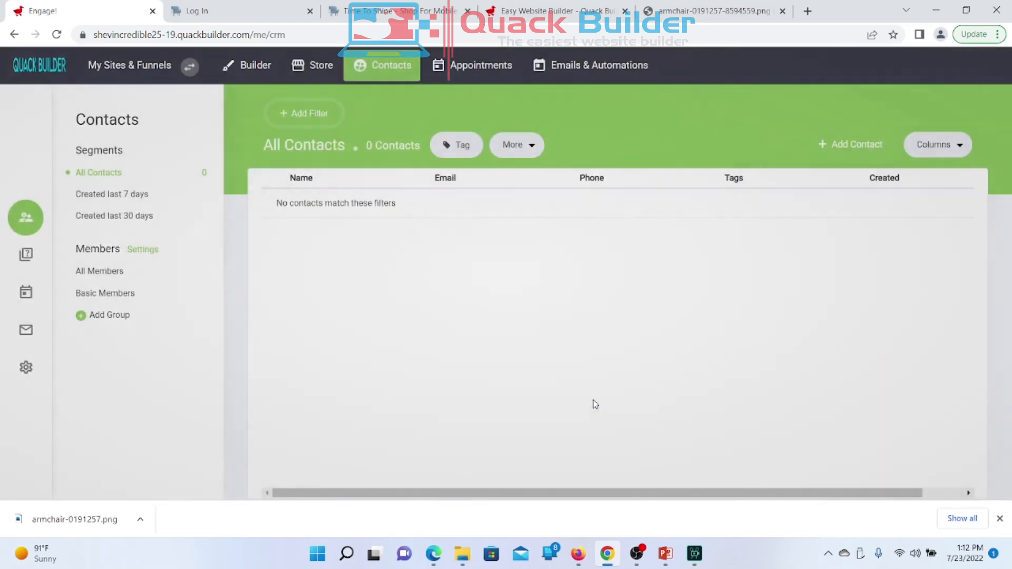
Step: Save the website and return to the live store's Register page
{"action": "left_click", "coordinate": [246, 69]}
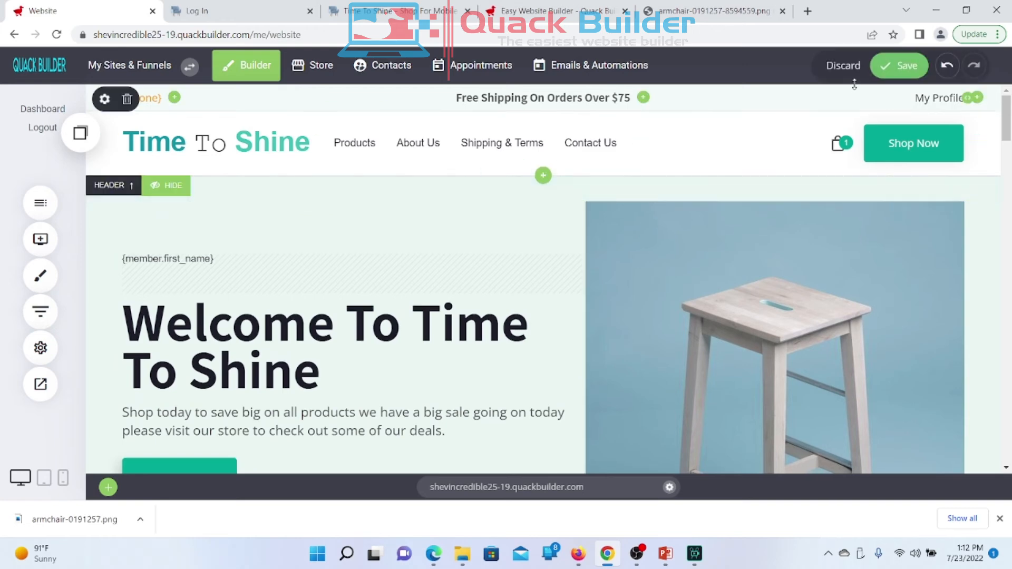
{"action": "left_click", "coordinate": [903, 66]}
{"action": "left_click", "coordinate": [248, 16]}
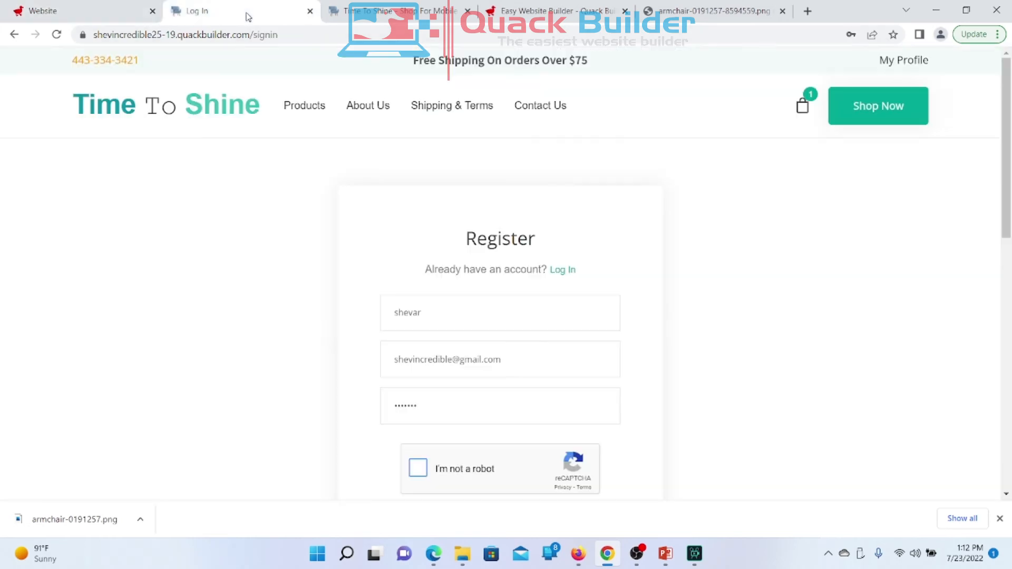
Step: Reload the sign-in page and switch to the registration form
{"action": "right_click", "coordinate": [697, 333]}
{"action": "left_click", "coordinate": [692, 425]}
{"action": "right_click", "coordinate": [749, 365]}
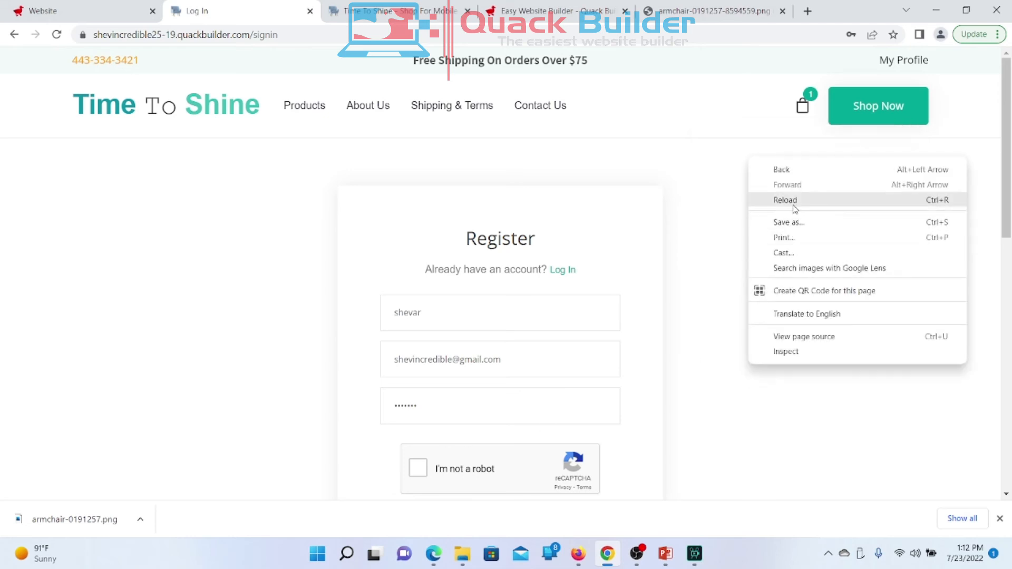
{"action": "left_click", "coordinate": [794, 206]}
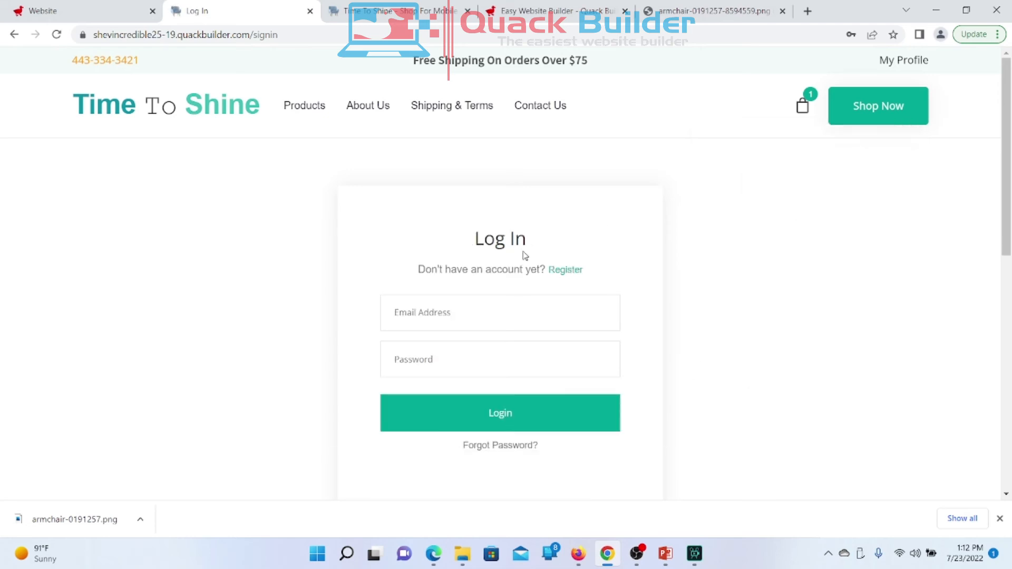
{"action": "left_click", "coordinate": [558, 270]}
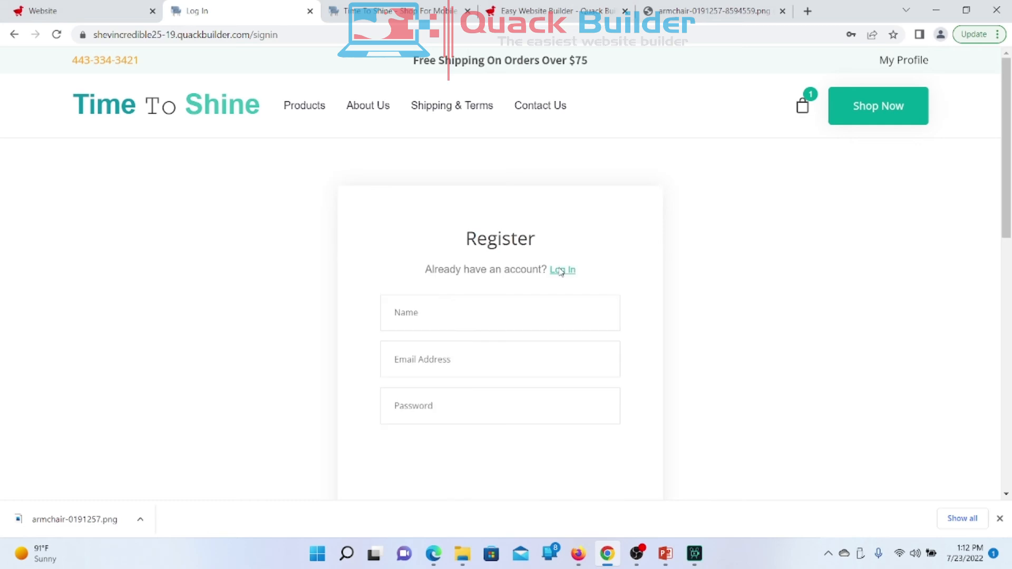
Step: Fill in the member's first name, e-mail address and password
{"action": "left_click", "coordinate": [418, 321]}
{"action": "type", "text": "Shevar"}
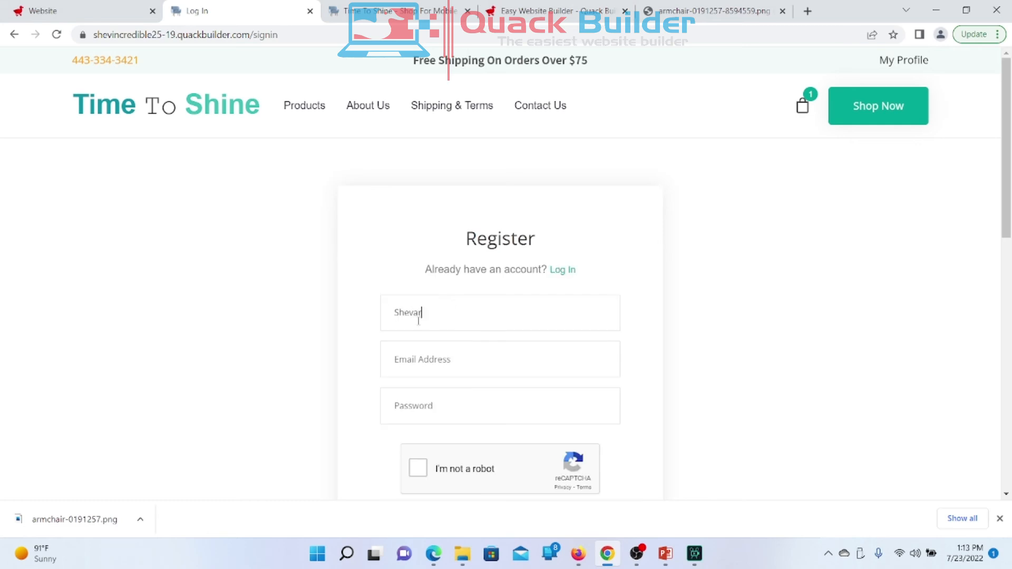
{"action": "left_click", "coordinate": [419, 351]}
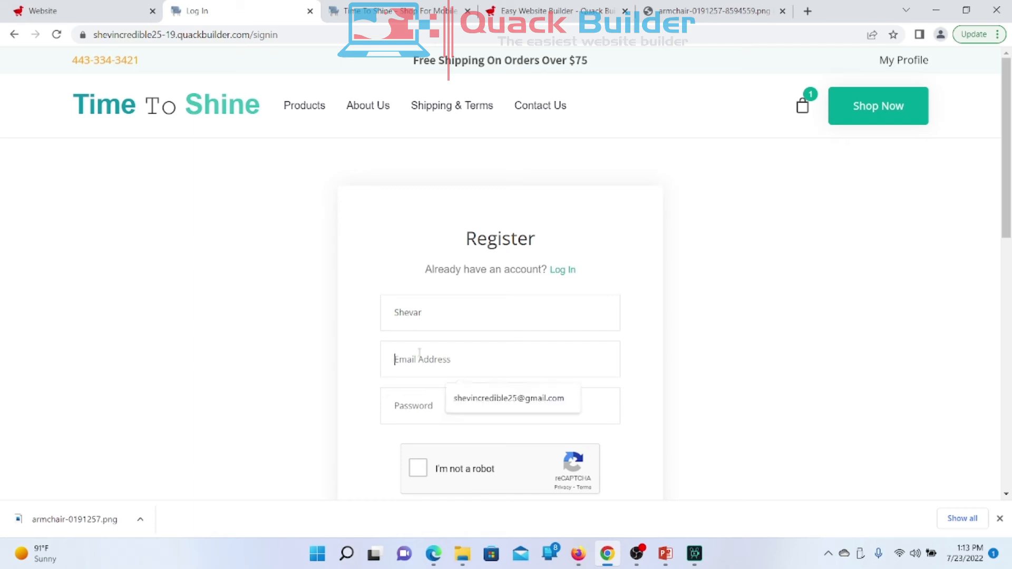
{"action": "left_click", "coordinate": [467, 399]}
{"action": "key", "text": "BackSpace"}
{"action": "key", "text": "BackSpace"}
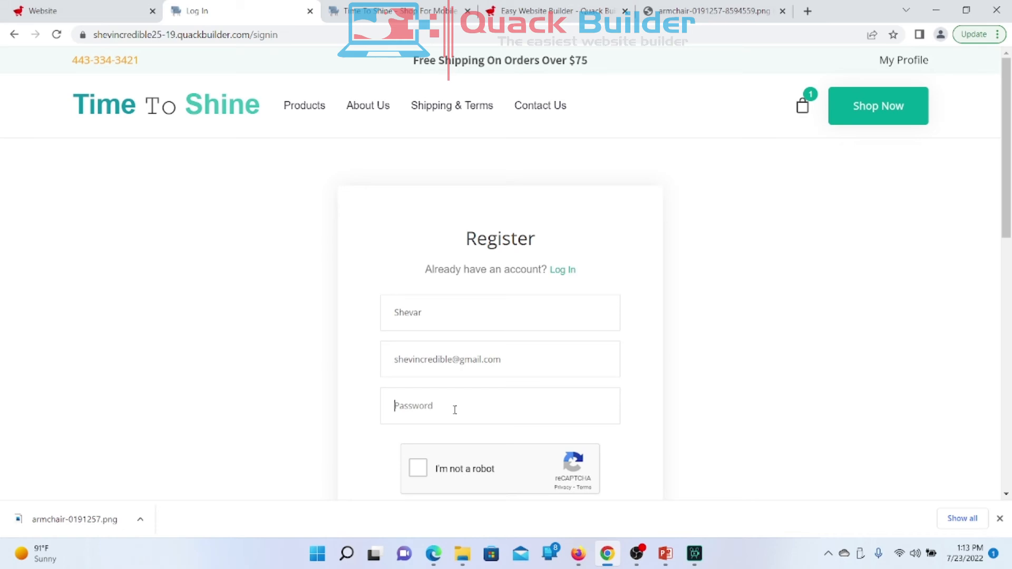
{"action": "left_click", "coordinate": [455, 410]}
Step: Pass the reCAPTCHA by marking all crosswalk images
{"action": "left_click", "coordinate": [418, 468]}
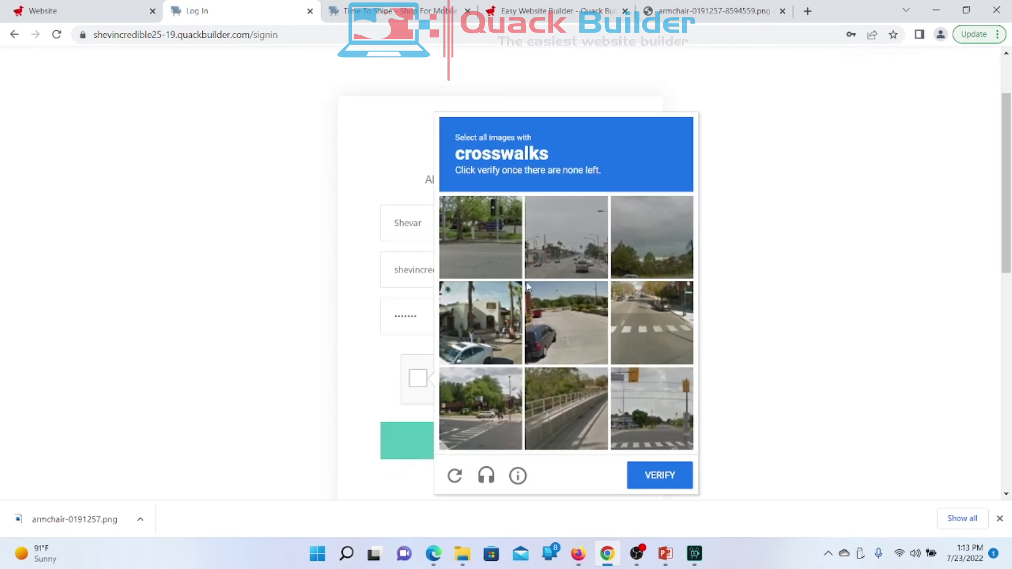
{"action": "left_click", "coordinate": [671, 336]}
{"action": "left_click", "coordinate": [651, 409]}
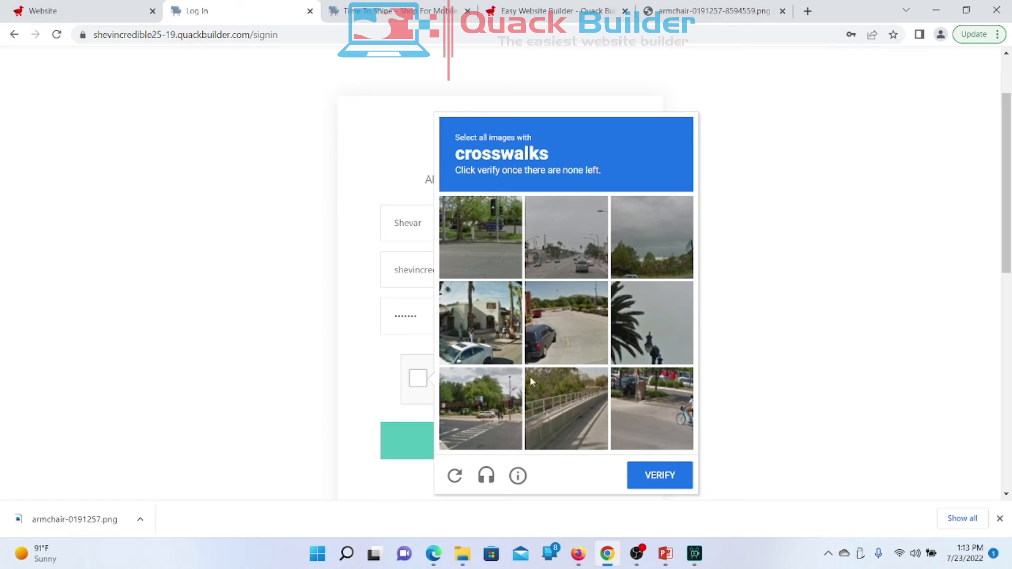
{"action": "left_click", "coordinate": [492, 447]}
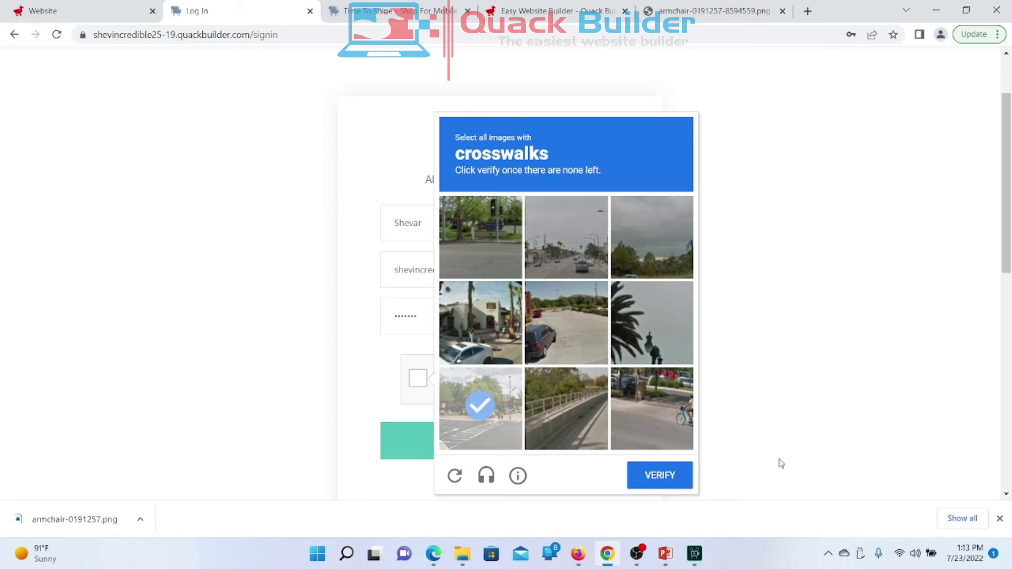
{"action": "left_click", "coordinate": [509, 418]}
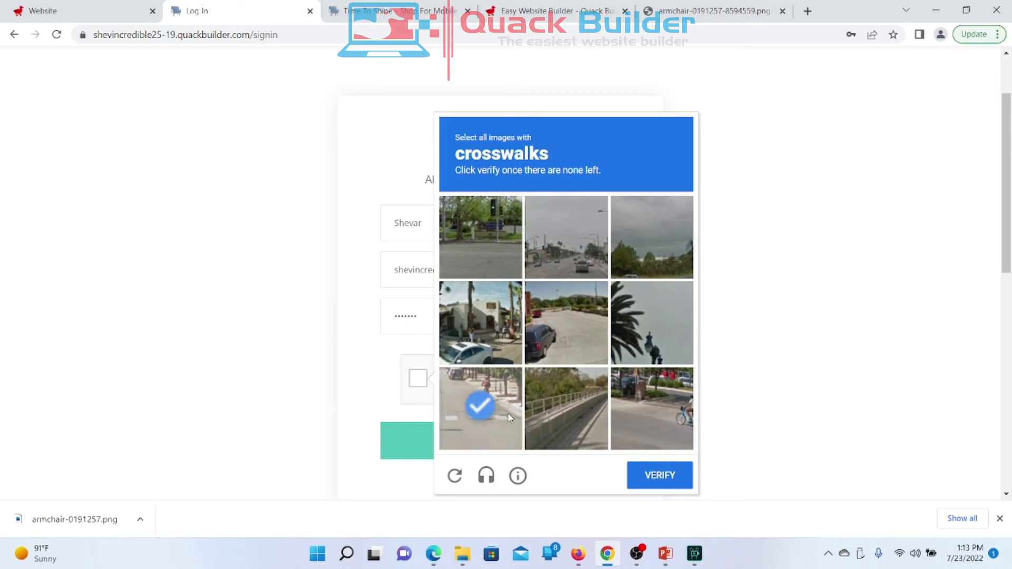
{"action": "left_click", "coordinate": [667, 480]}
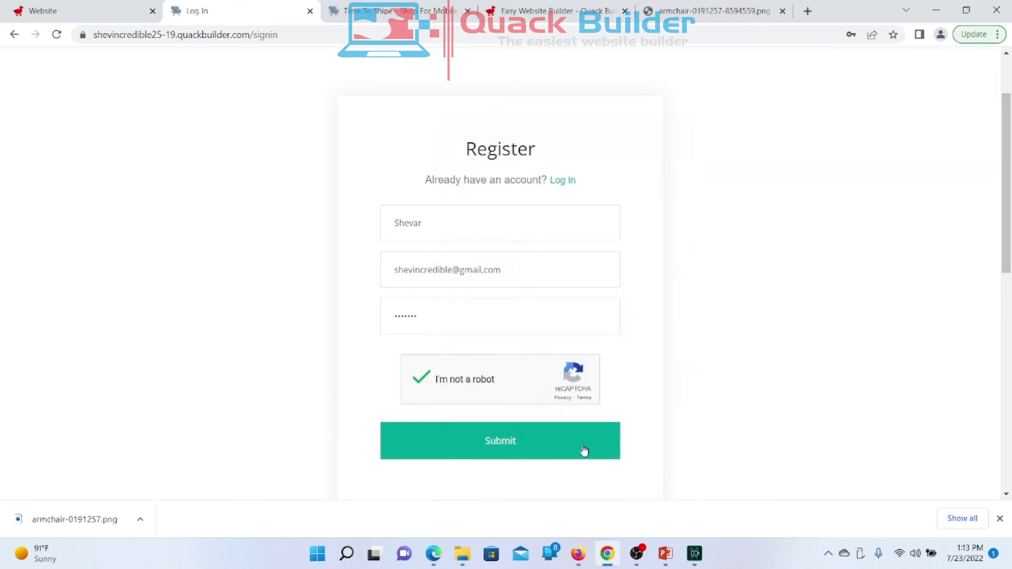
Step: Submit registration, decline Chrome's password saving, and check the first-name greeting above the heading
{"action": "left_click", "coordinate": [492, 439]}
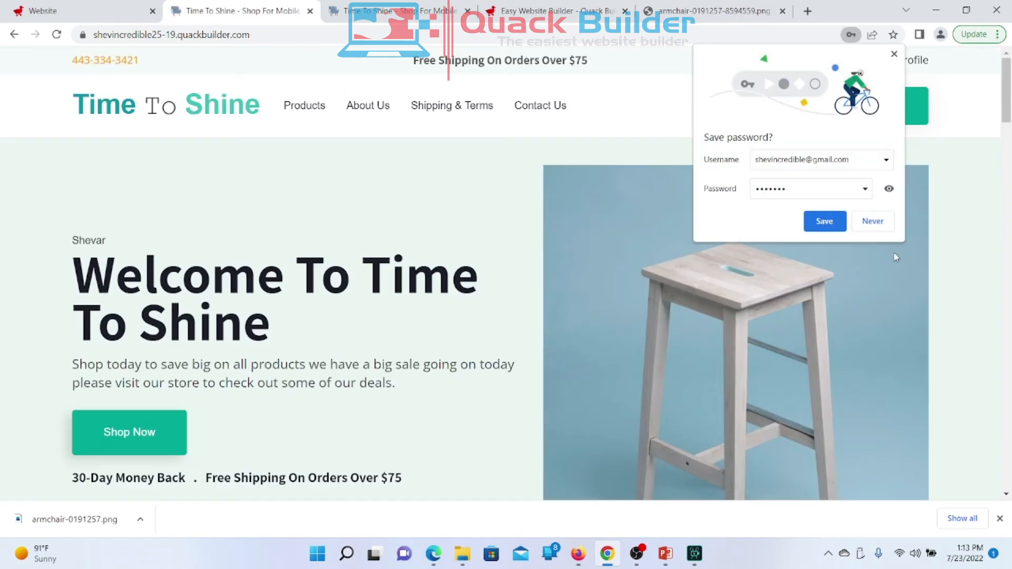
{"action": "left_click", "coordinate": [874, 223]}
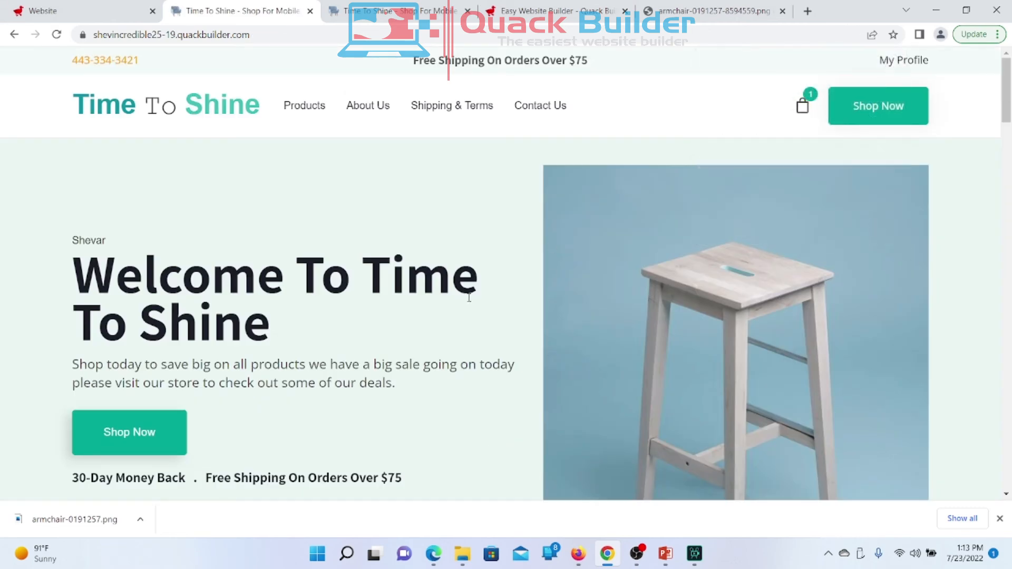
{"action": "scroll", "coordinate": [441, 305], "scroll_direction": "down", "scroll_amount": 2}
{"action": "scroll", "coordinate": [441, 306], "scroll_direction": "up", "scroll_amount": 2}
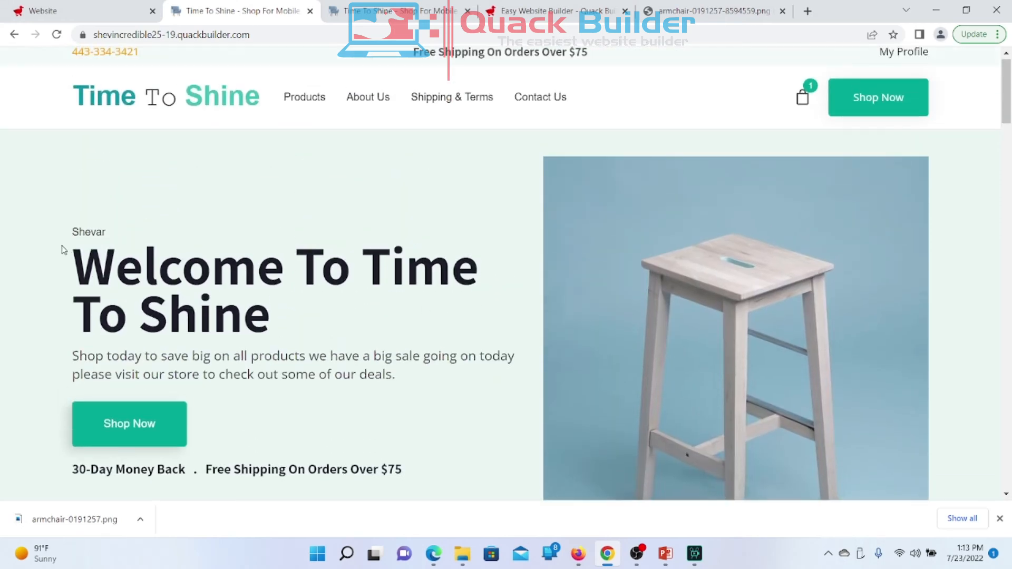
{"action": "left_click_drag", "start_coordinate": [72, 235], "coordinate": [99, 234]}
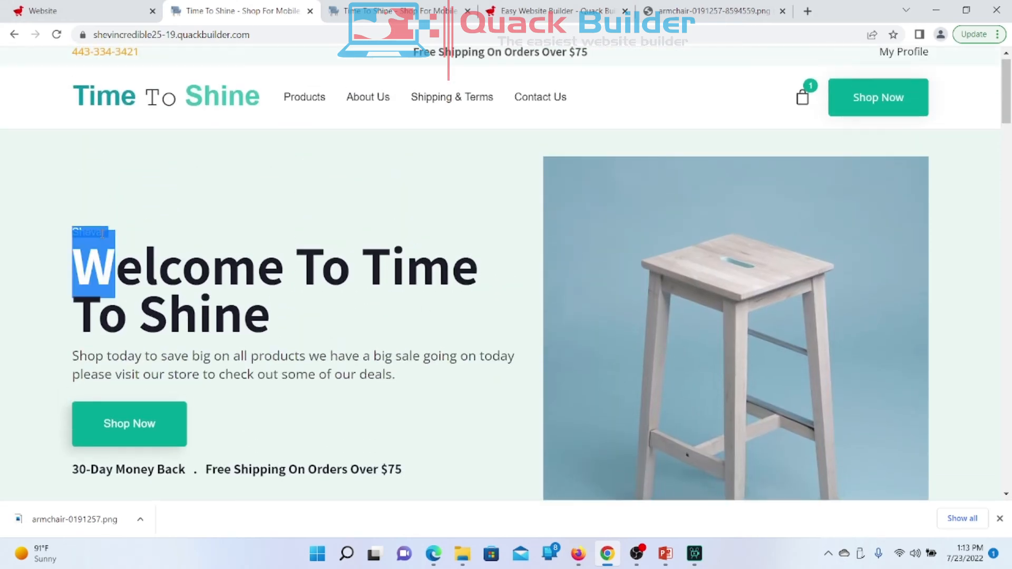
{"action": "left_click", "coordinate": [102, 233]}
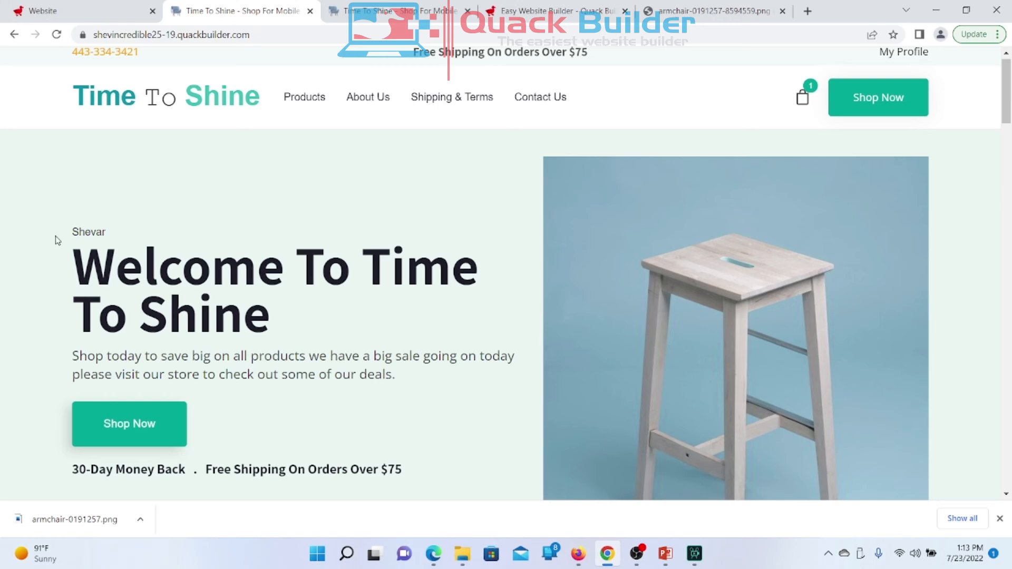
Step: Check the {member.first_name} widget's code, delete it from above the Welcome heading, and save
{"action": "left_click", "coordinate": [52, 11]}
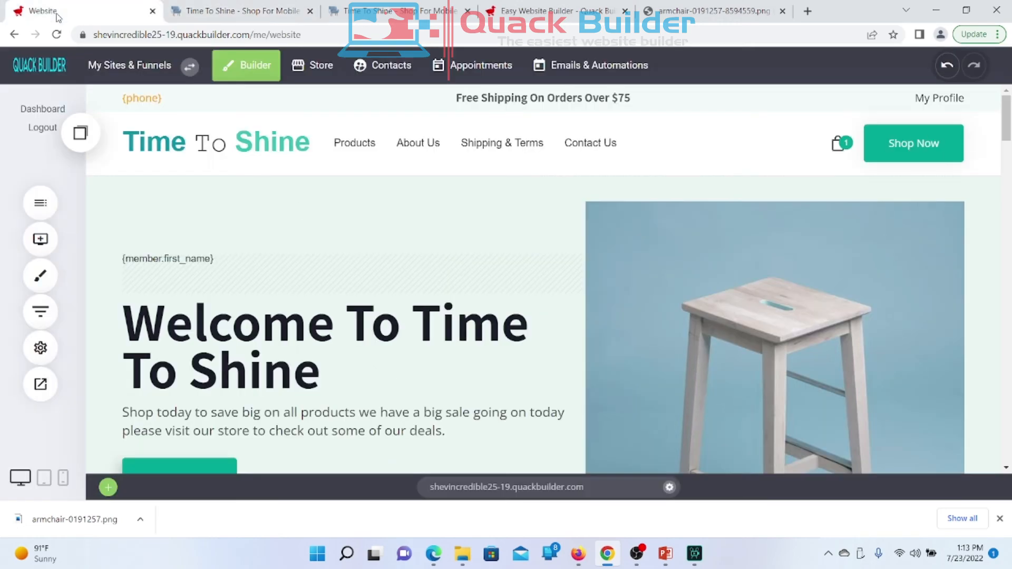
{"action": "left_click", "coordinate": [210, 273]}
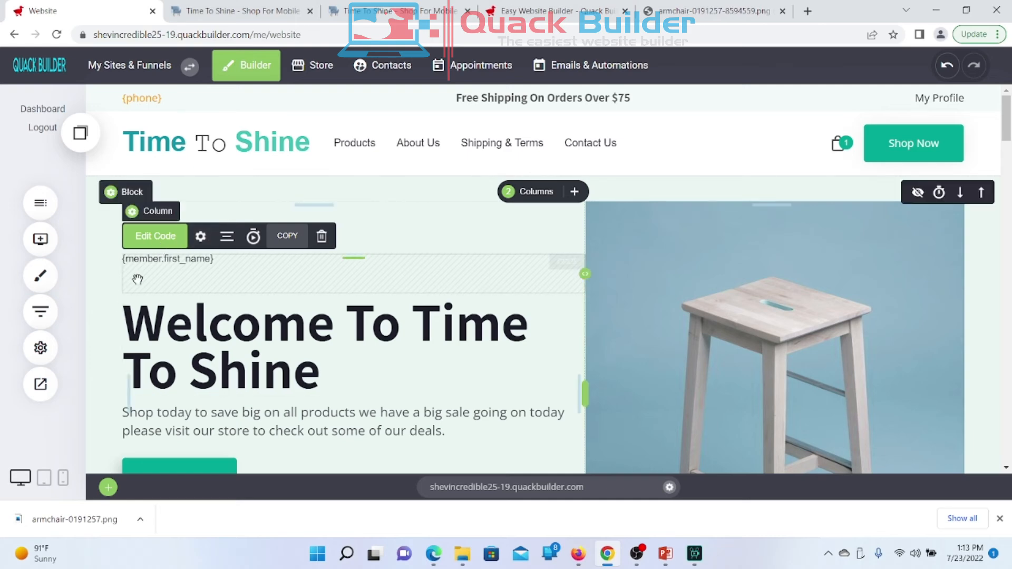
{"action": "left_click", "coordinate": [157, 240]}
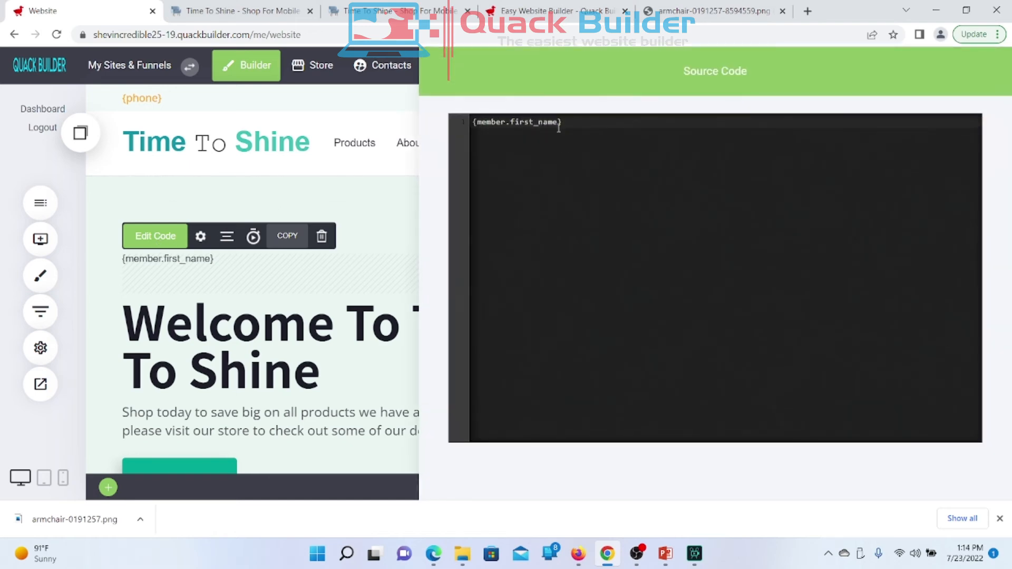
{"action": "left_click", "coordinate": [345, 216]}
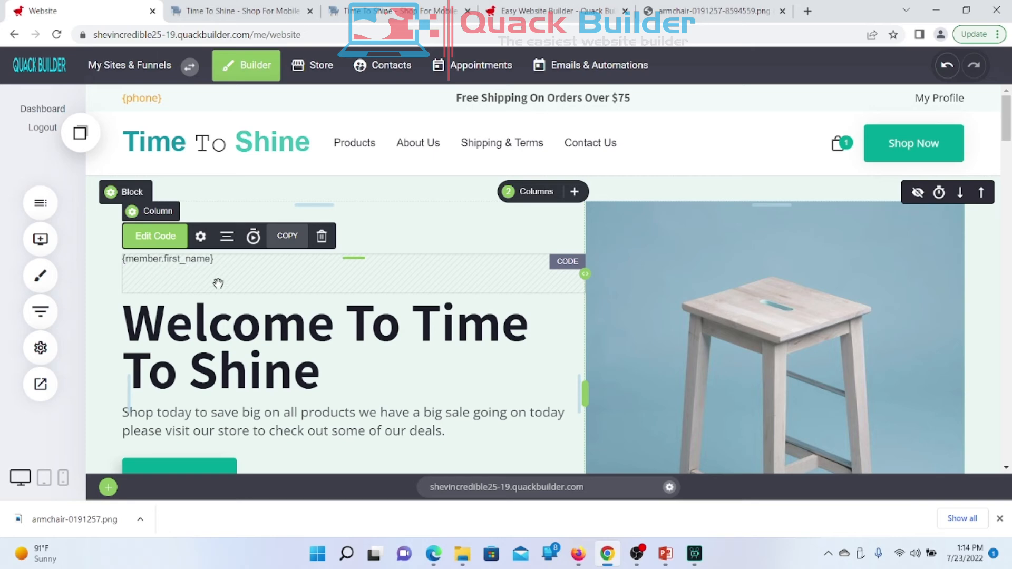
{"action": "left_click", "coordinate": [321, 238]}
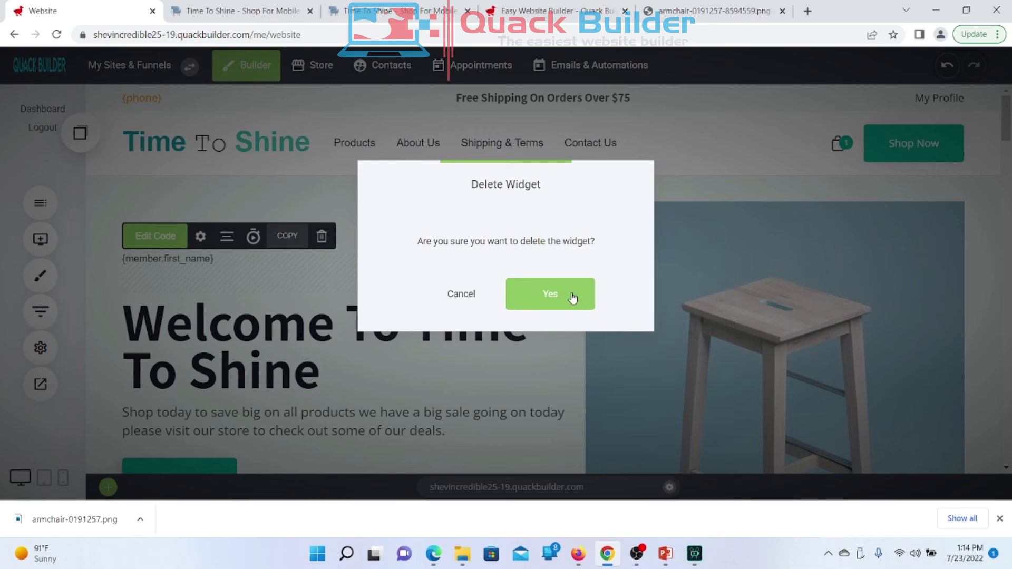
{"action": "left_click", "coordinate": [572, 299]}
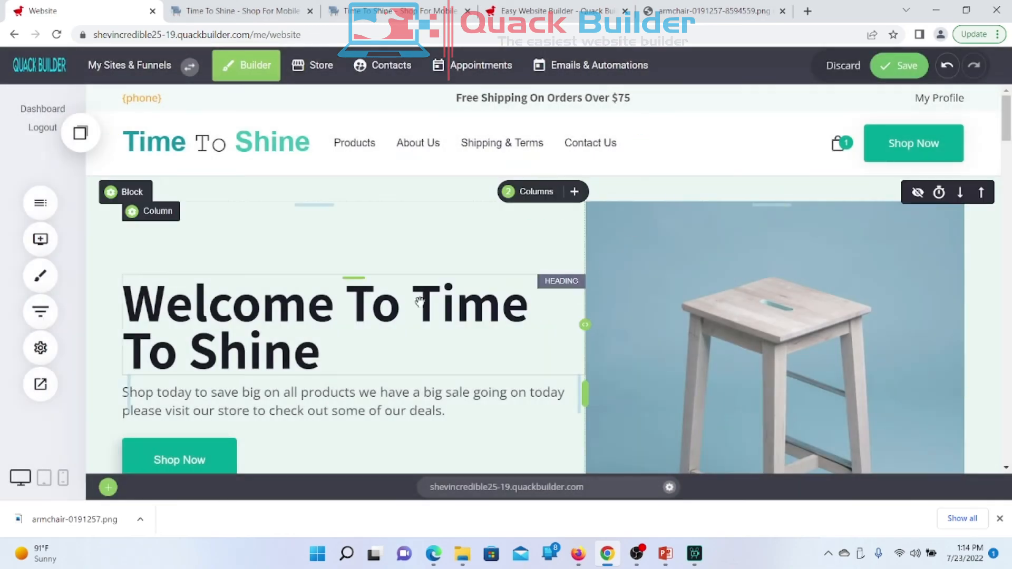
{"action": "scroll", "coordinate": [335, 374], "scroll_direction": "down", "scroll_amount": 8}
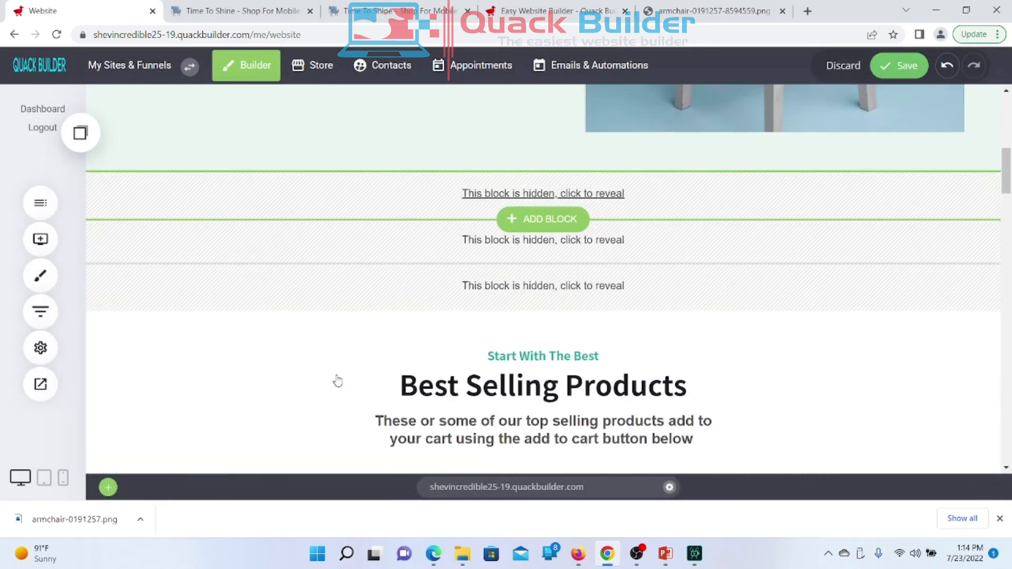
{"action": "scroll", "coordinate": [338, 381], "scroll_direction": "up", "scroll_amount": 10}
{"action": "left_click", "coordinate": [912, 70]}
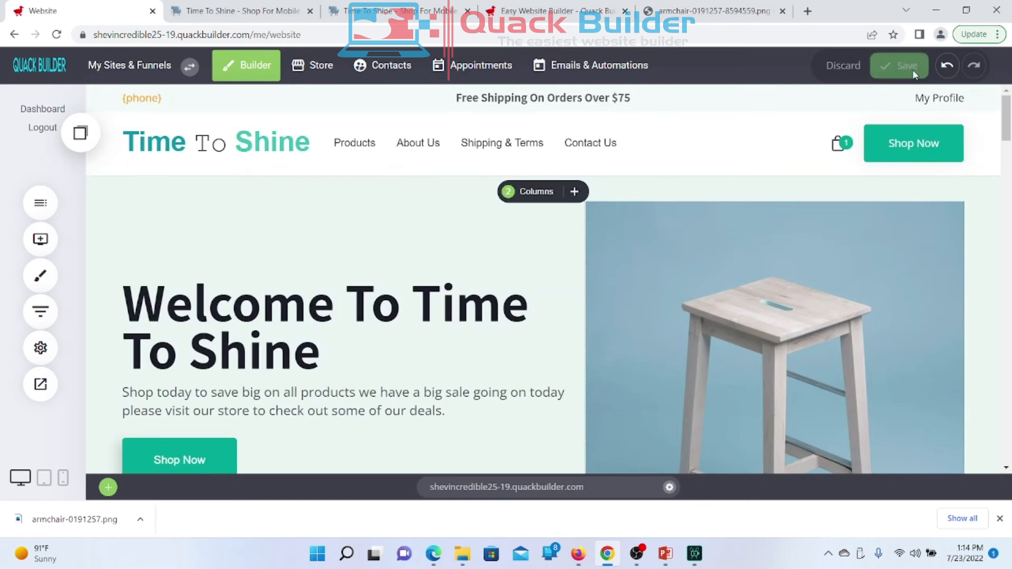
Step: Open Website Settings > Personalization and copy the member first-name system property tag
{"action": "left_click", "coordinate": [40, 348]}
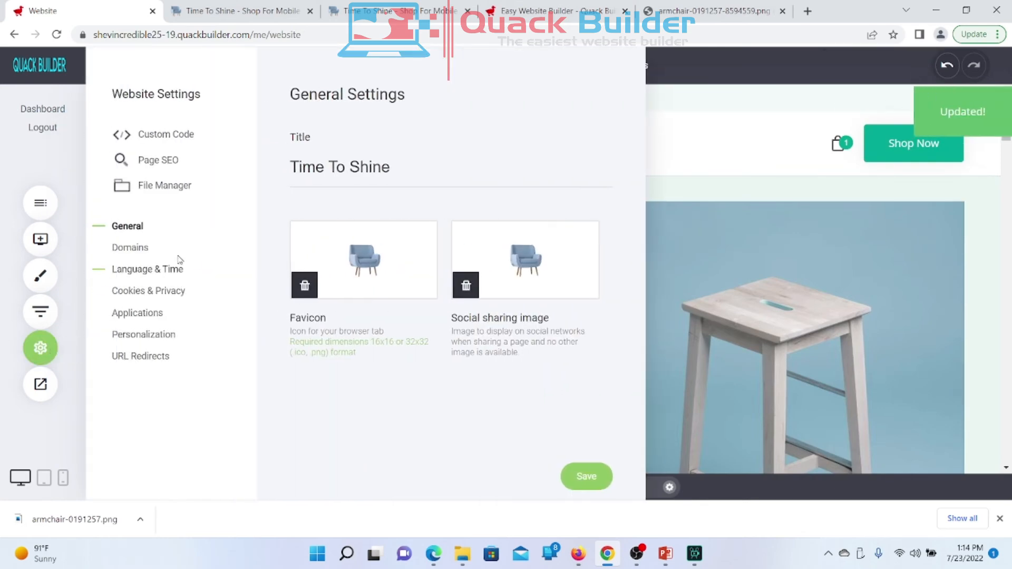
{"action": "left_click", "coordinate": [156, 335]}
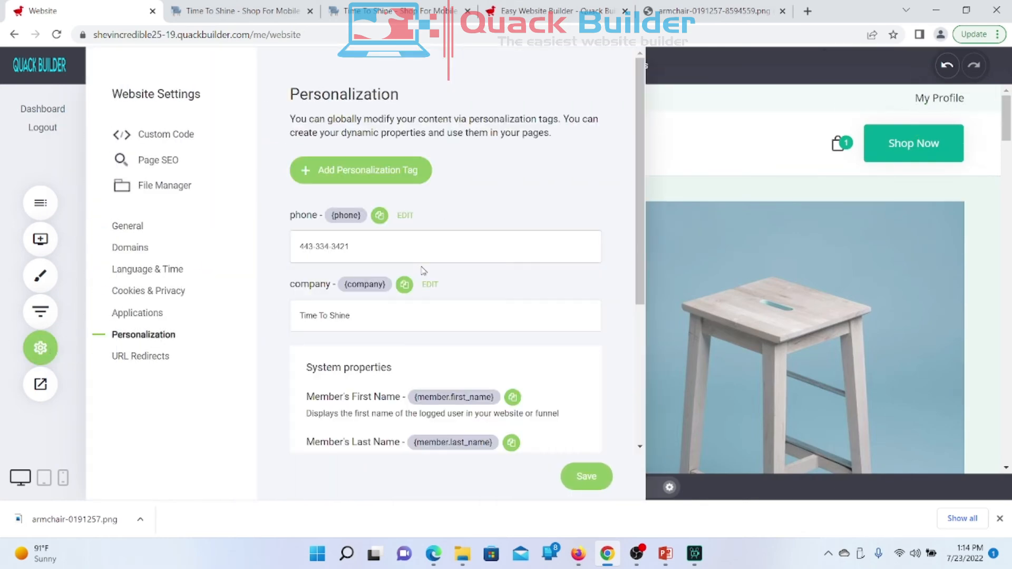
{"action": "scroll", "coordinate": [477, 287], "scroll_direction": "down", "scroll_amount": 4}
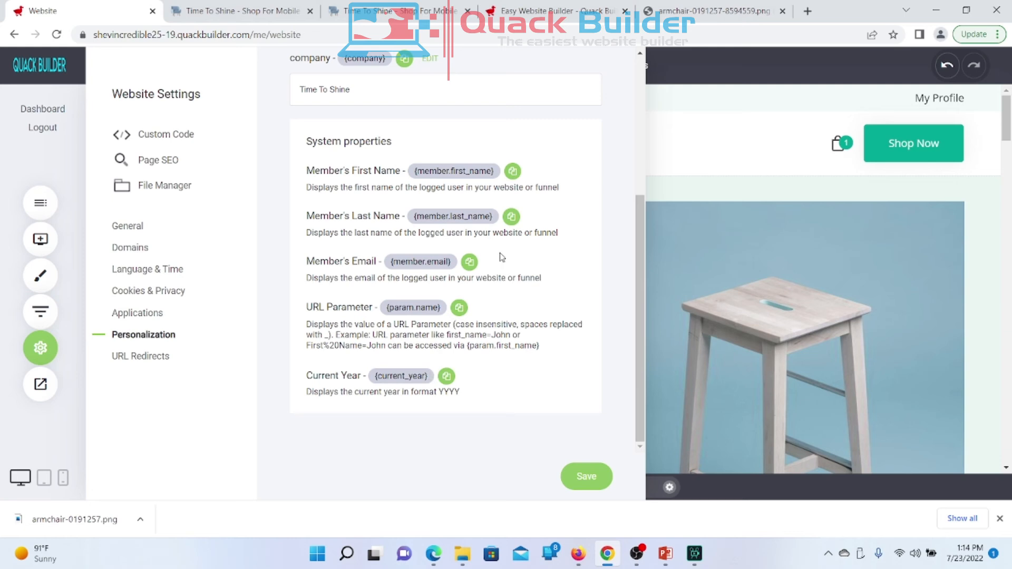
{"action": "left_click", "coordinate": [512, 172]}
{"action": "scroll", "coordinate": [444, 274], "scroll_direction": "up", "scroll_amount": 5}
{"action": "scroll", "coordinate": [444, 274], "scroll_direction": "down", "scroll_amount": 5}
{"action": "scroll", "coordinate": [445, 274], "scroll_direction": "up", "scroll_amount": 5}
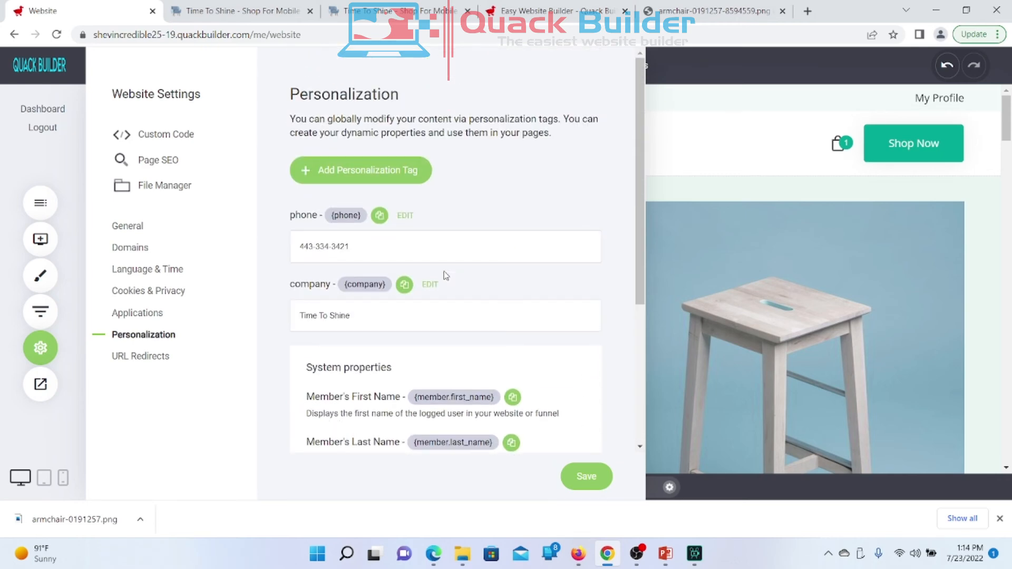
{"action": "left_click", "coordinate": [140, 359]}
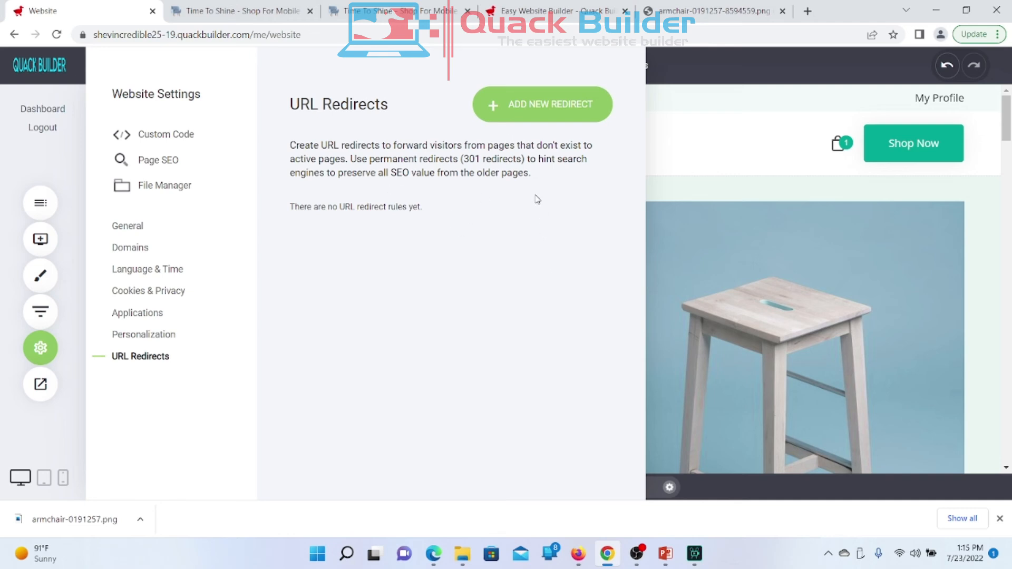
{"action": "left_click", "coordinate": [530, 109]}
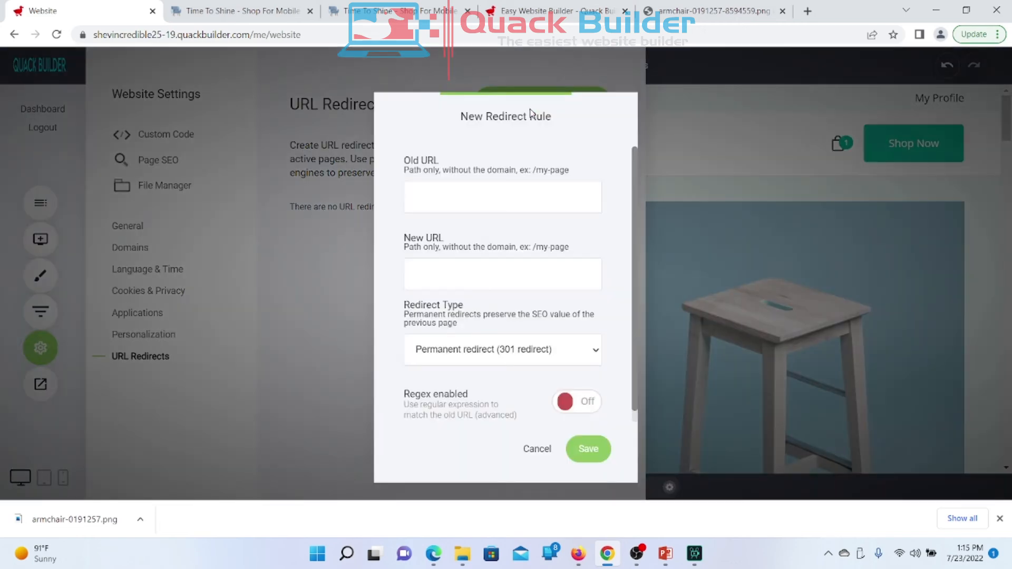
{"action": "left_click", "coordinate": [539, 352]}
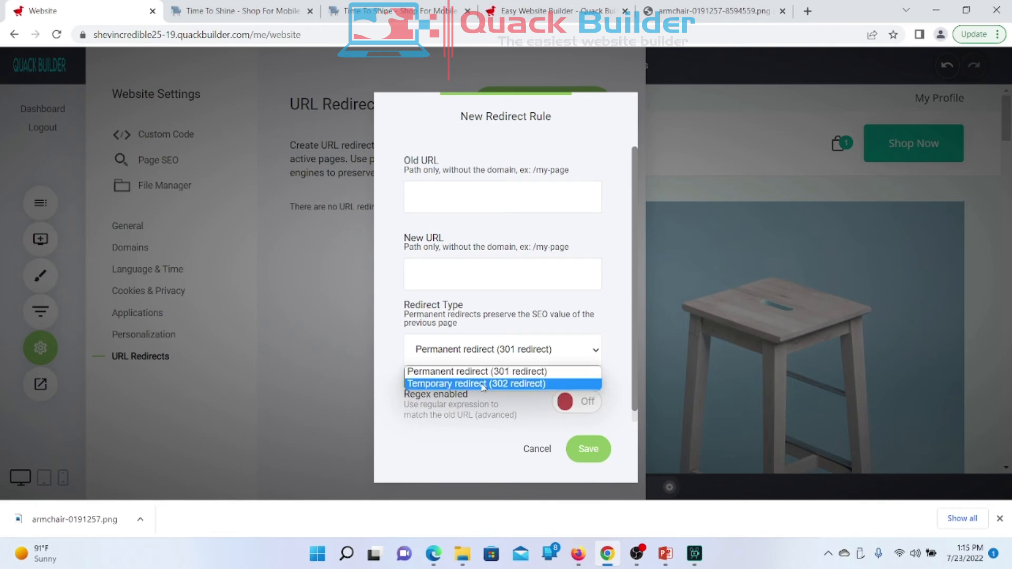
{"action": "left_click", "coordinate": [397, 317]}
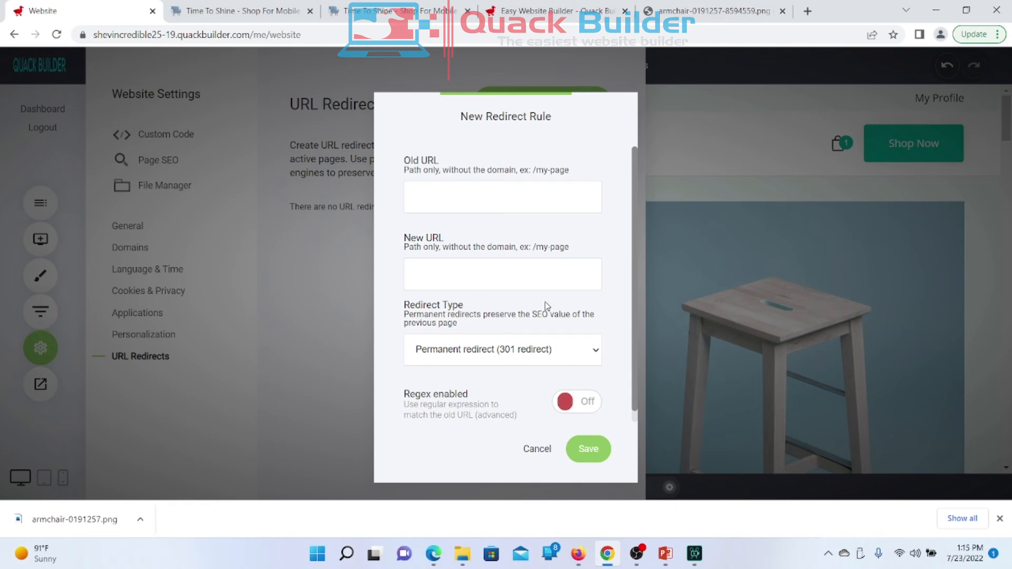
{"action": "scroll", "coordinate": [547, 306], "scroll_direction": "down", "scroll_amount": 1}
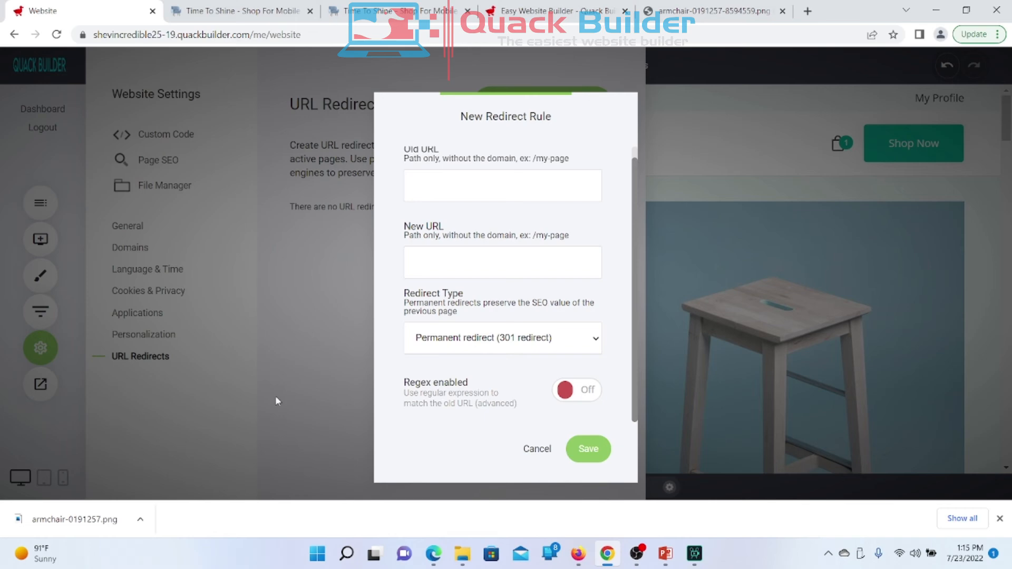
{"action": "left_click", "coordinate": [536, 447]}
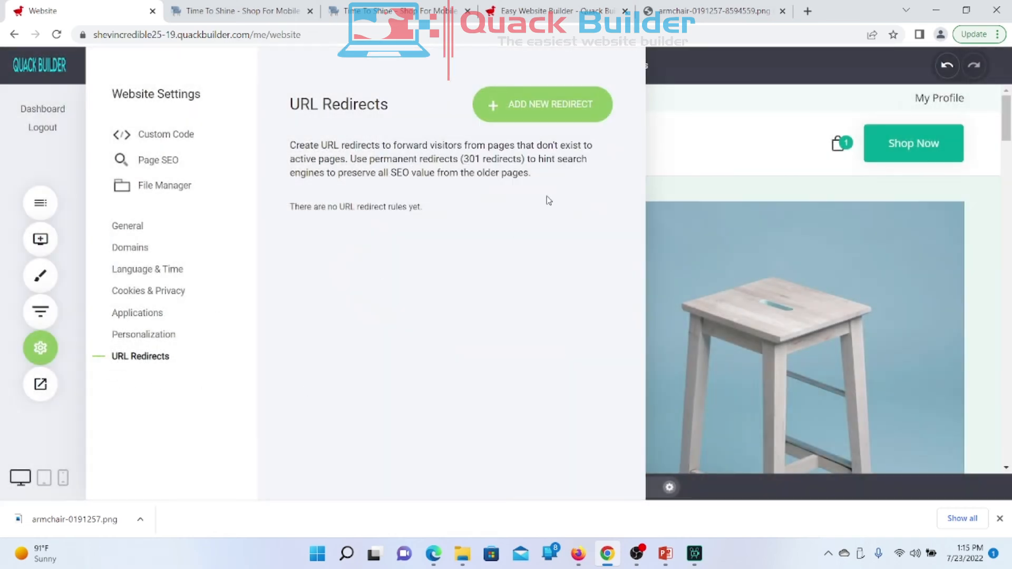
{"action": "left_click", "coordinate": [546, 111]}
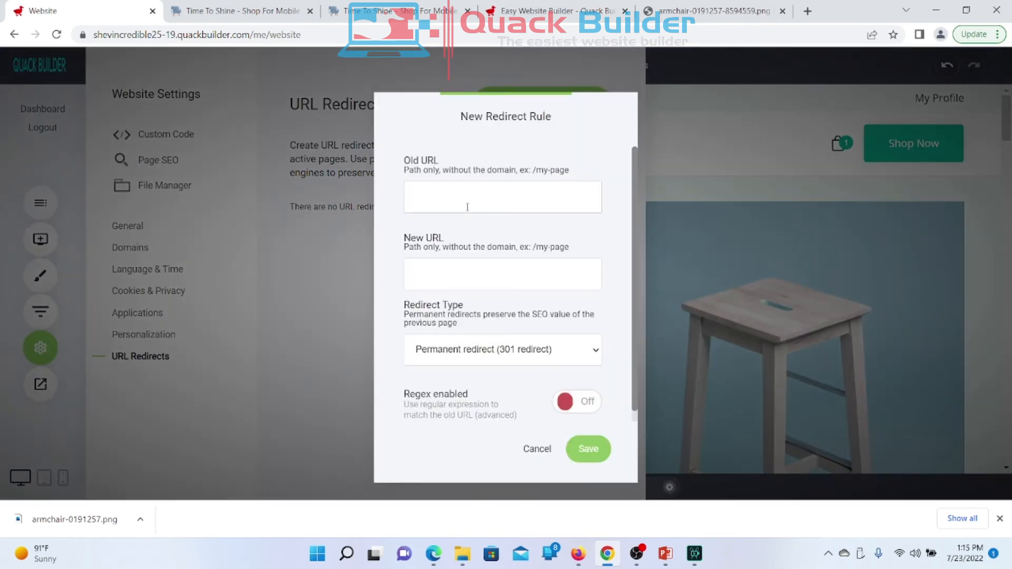
{"action": "left_click", "coordinate": [469, 285]}
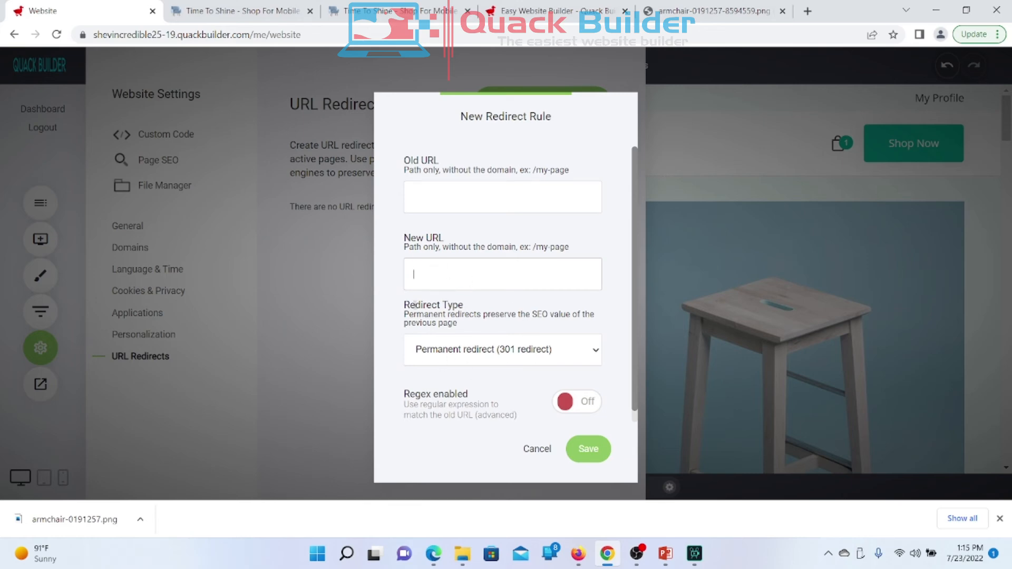
{"action": "left_click", "coordinate": [515, 352]}
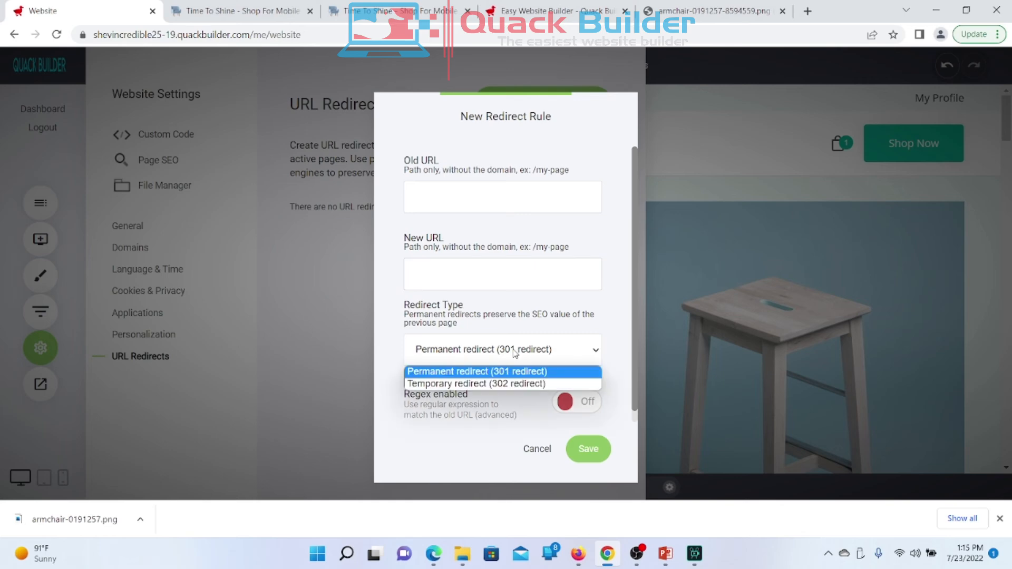
{"action": "left_click", "coordinate": [494, 384]}
{"action": "left_click", "coordinate": [509, 358]}
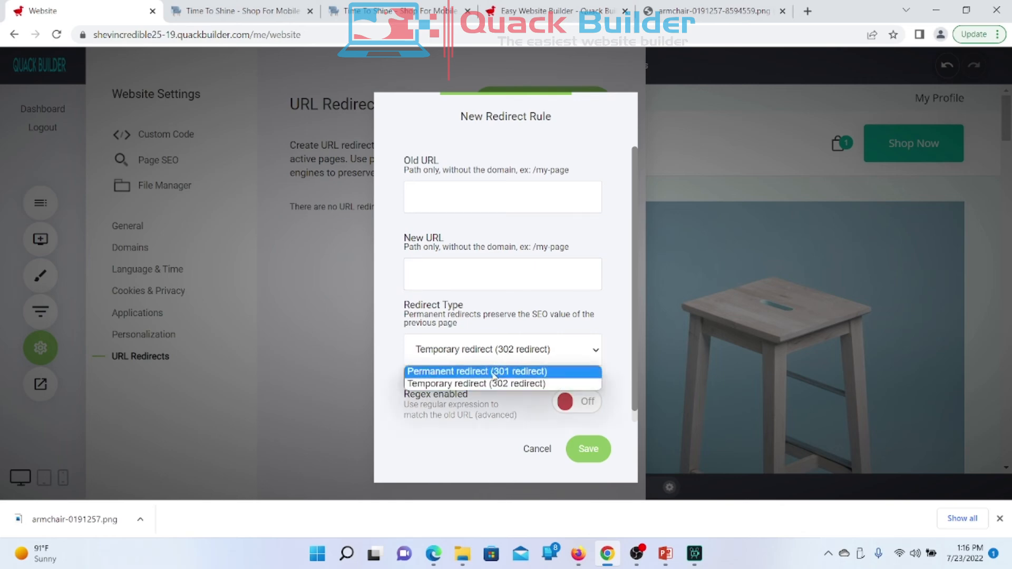
{"action": "left_click", "coordinate": [493, 372]}
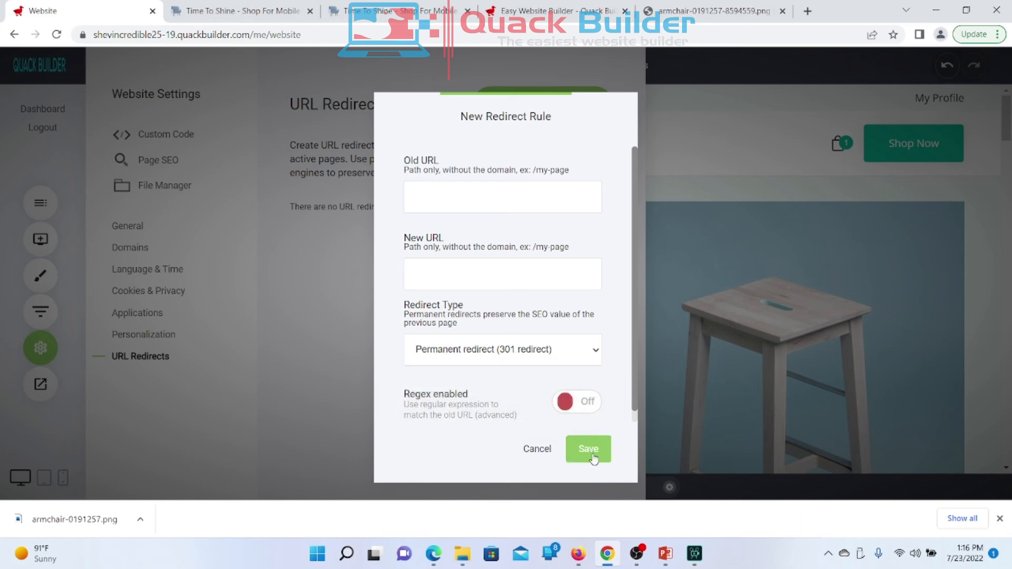
{"action": "left_click", "coordinate": [576, 406]}
{"action": "left_click", "coordinate": [576, 406]}
{"action": "left_click", "coordinate": [530, 452]}
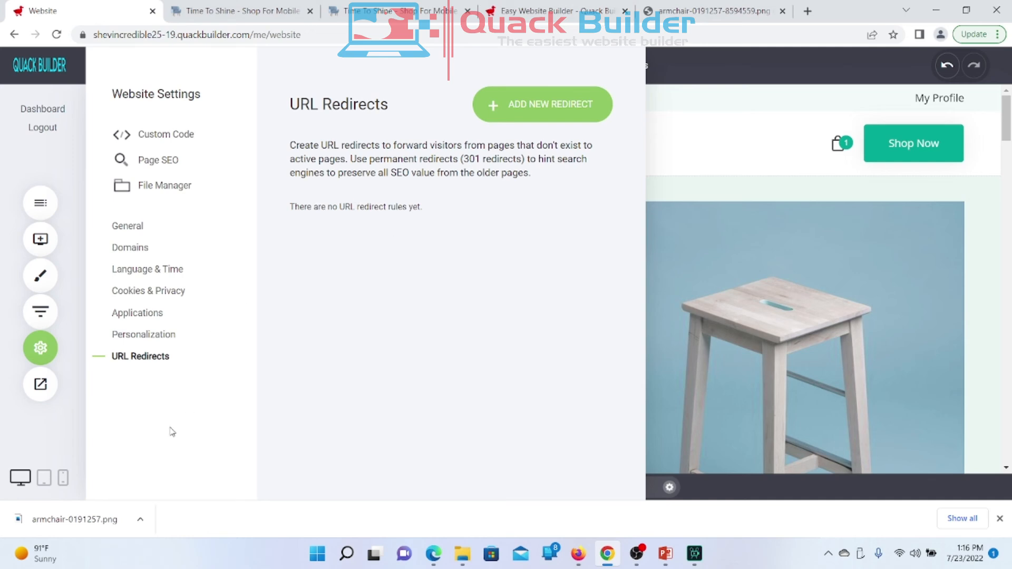
Step: Close Website Settings and scroll through the Time To Shine homepage in the editor
{"action": "left_click", "coordinate": [61, 436]}
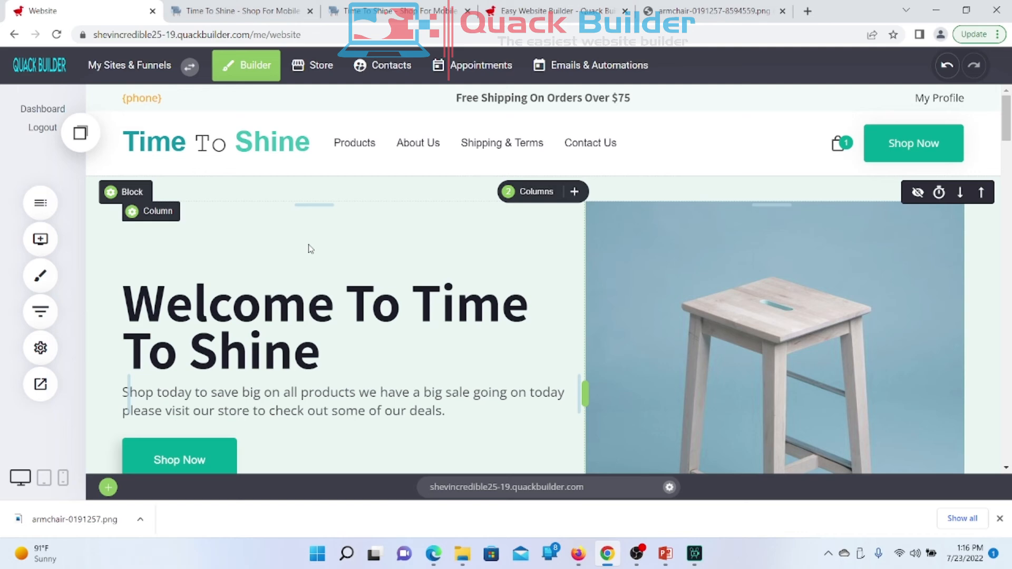
{"action": "scroll", "coordinate": [311, 249], "scroll_direction": "down", "scroll_amount": 7}
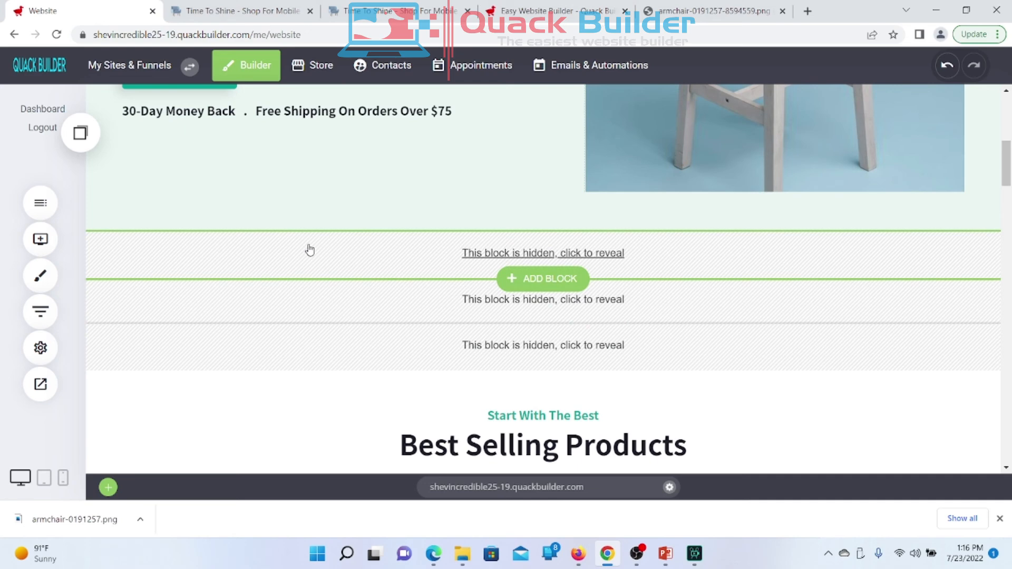
{"action": "scroll", "coordinate": [310, 249], "scroll_direction": "up", "scroll_amount": 7}
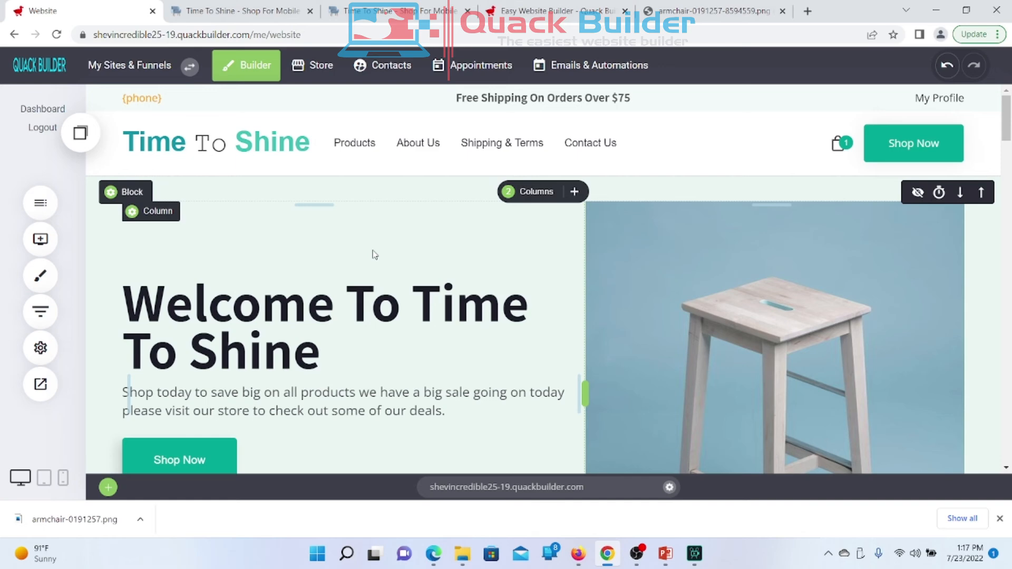
{"action": "scroll", "coordinate": [374, 255], "scroll_direction": "down", "scroll_amount": 7}
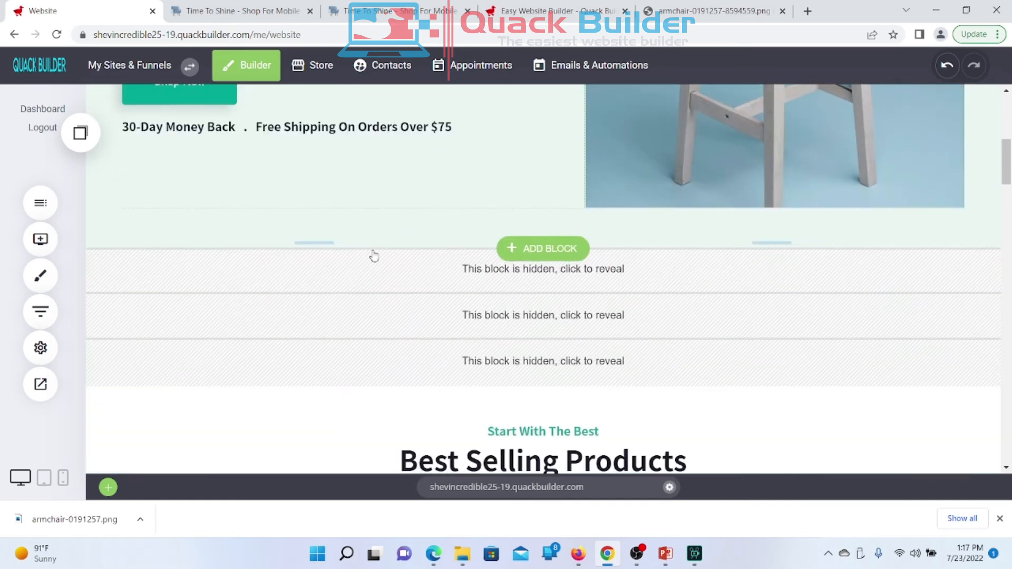
Step: Reveal and re-hide the customer trust block, then head to the Store section
{"action": "left_click", "coordinate": [504, 268]}
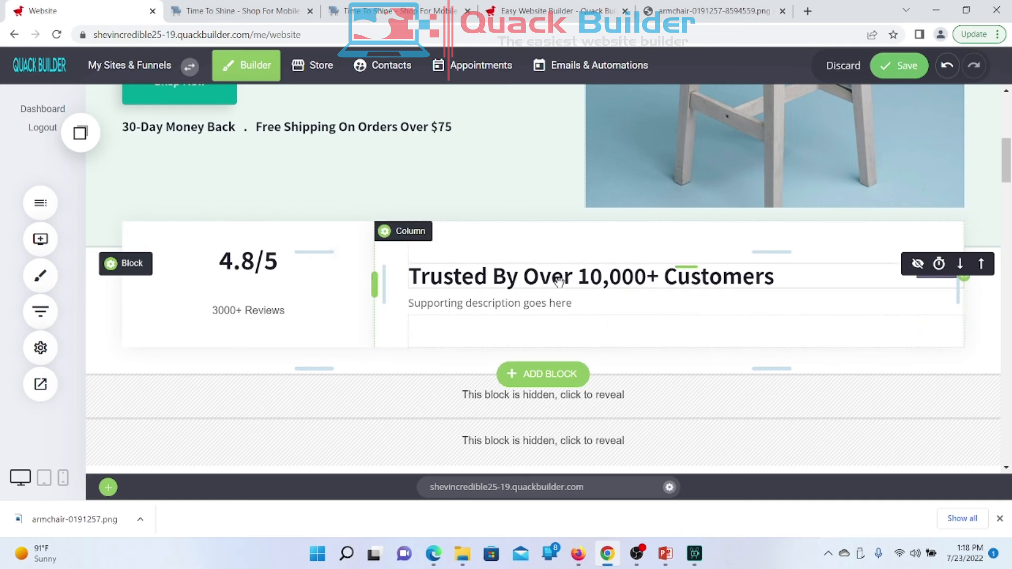
{"action": "left_click", "coordinate": [917, 264]}
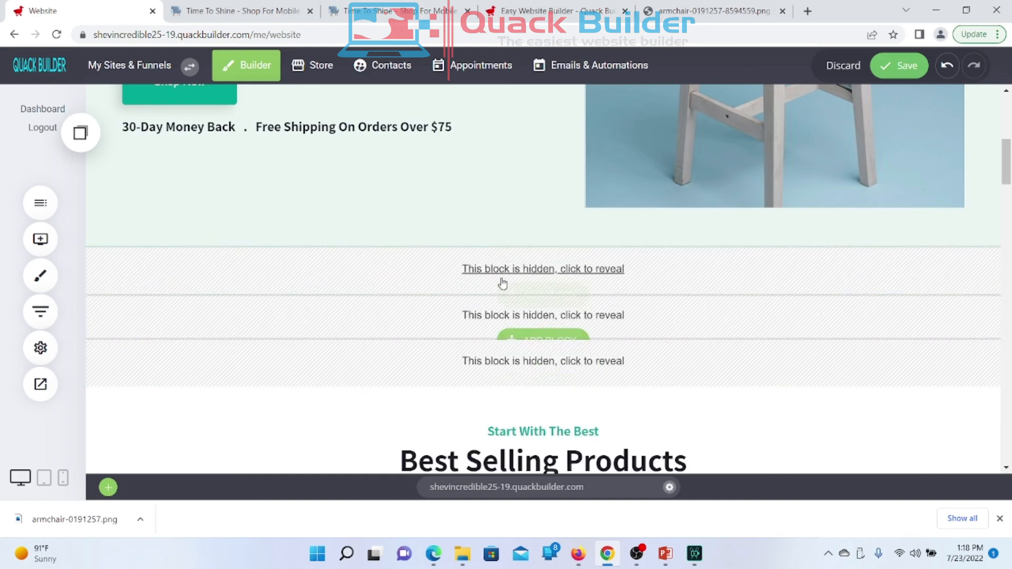
{"action": "scroll", "coordinate": [486, 361], "scroll_direction": "down", "scroll_amount": 5}
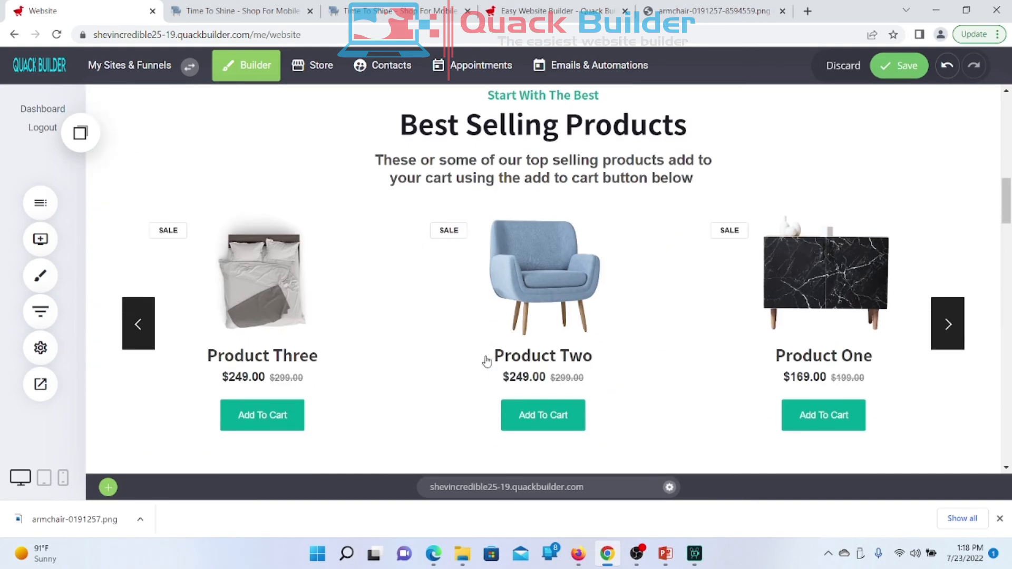
{"action": "scroll", "coordinate": [486, 361], "scroll_direction": "up", "scroll_amount": 10}
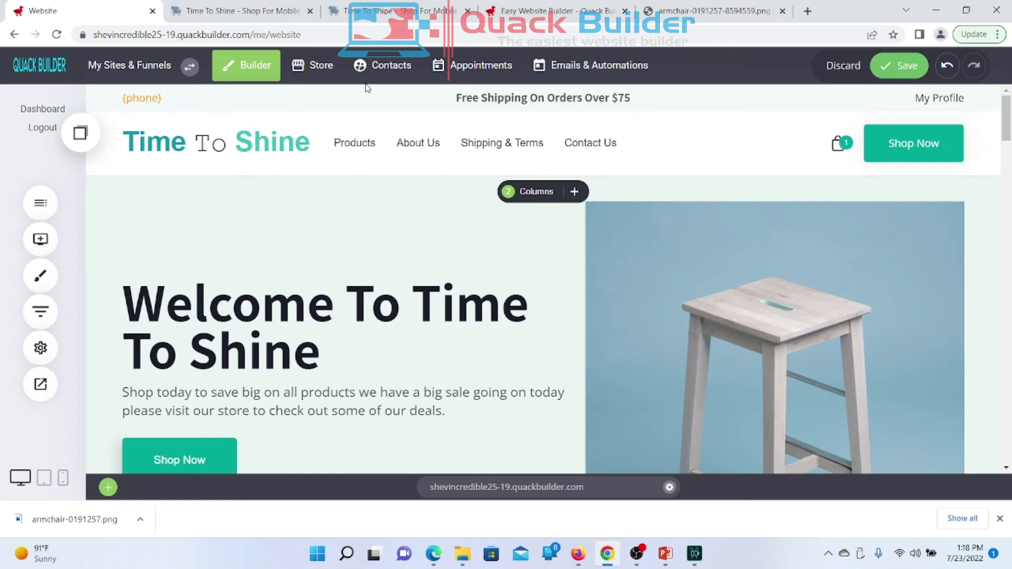
{"action": "left_click", "coordinate": [312, 70]}
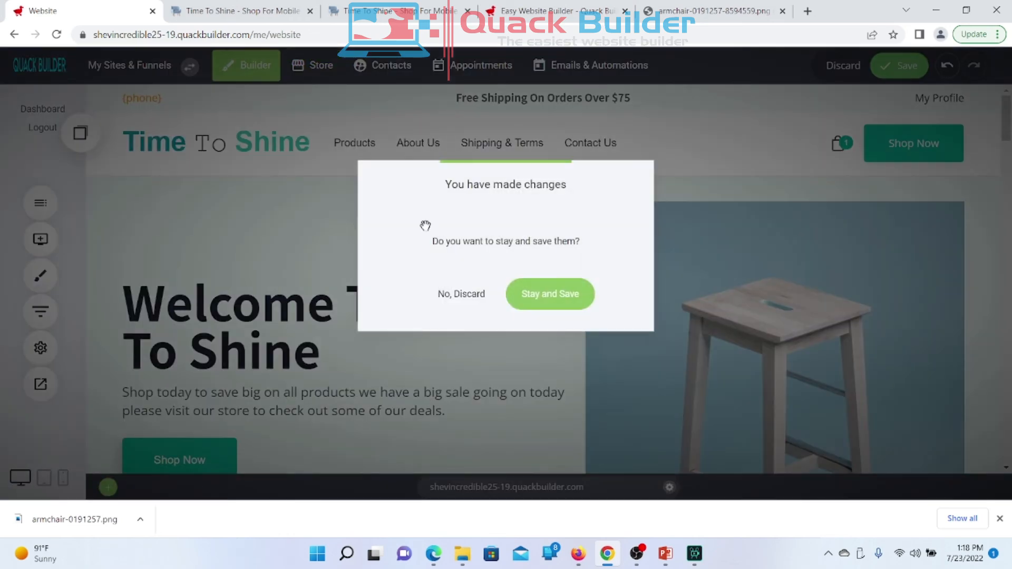
Step: Discard the homepage edits and start a new product at its title field
{"action": "left_click", "coordinate": [456, 299]}
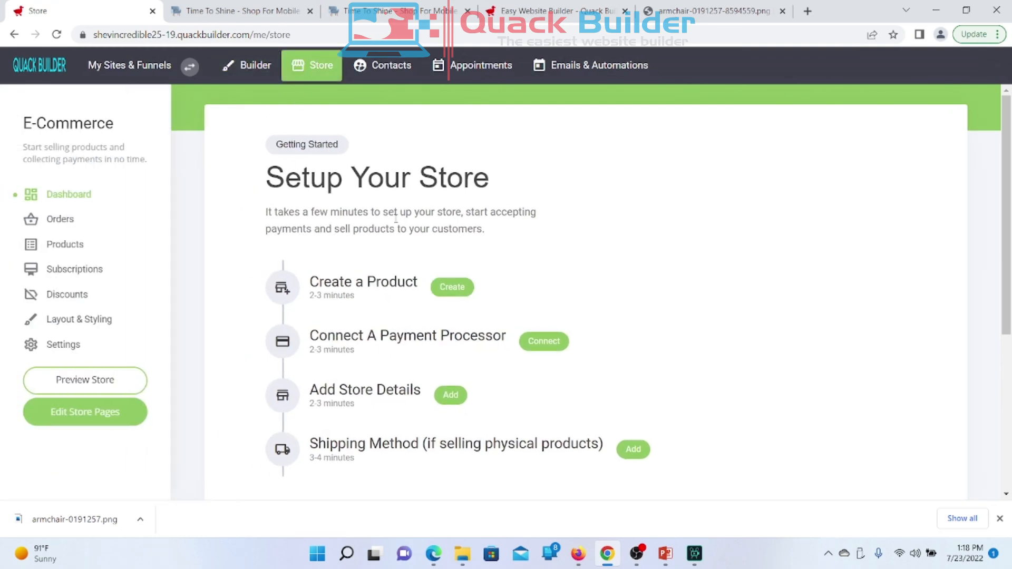
{"action": "left_click", "coordinate": [452, 291]}
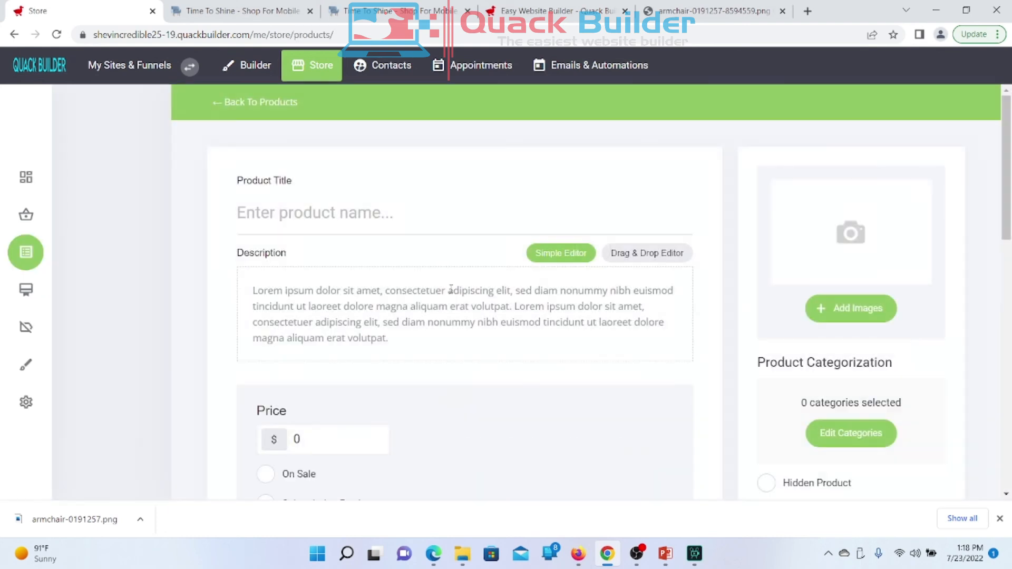
{"action": "left_click", "coordinate": [321, 212]}
{"action": "scroll", "coordinate": [322, 212], "scroll_direction": "down", "scroll_amount": 3}
{"action": "scroll", "coordinate": [321, 212], "scroll_direction": "up", "scroll_amount": 3}
{"action": "scroll", "coordinate": [348, 214], "scroll_direction": "down", "scroll_amount": 1}
{"action": "scroll", "coordinate": [348, 214], "scroll_direction": "up", "scroll_amount": 1}
Step: View the live storefront's Best Selling Products listing Product Three, Two and One
{"action": "left_click", "coordinate": [234, 11]}
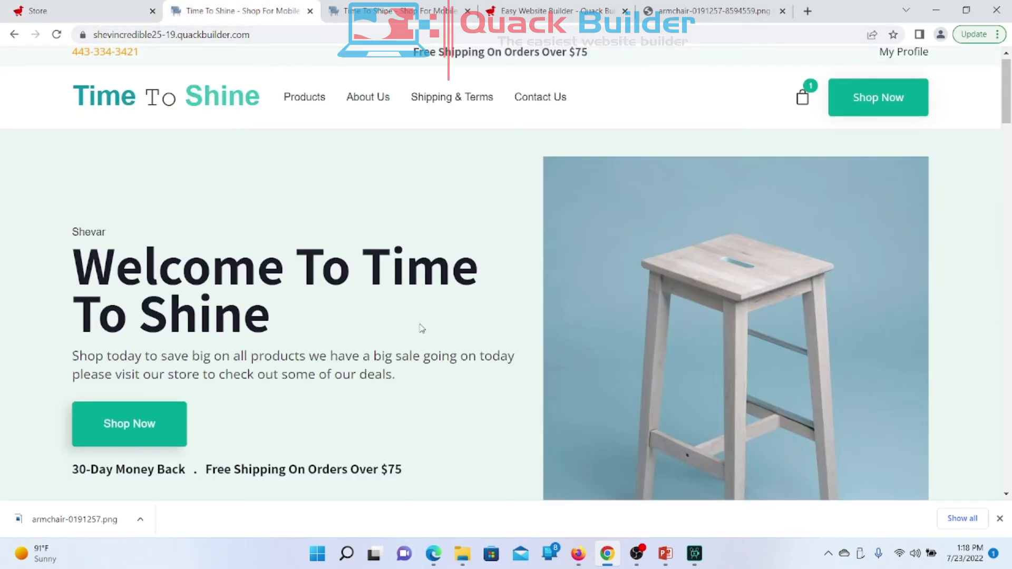
{"action": "scroll", "coordinate": [424, 335], "scroll_direction": "down", "scroll_amount": 4}
{"action": "scroll", "coordinate": [425, 337], "scroll_direction": "down", "scroll_amount": 8}
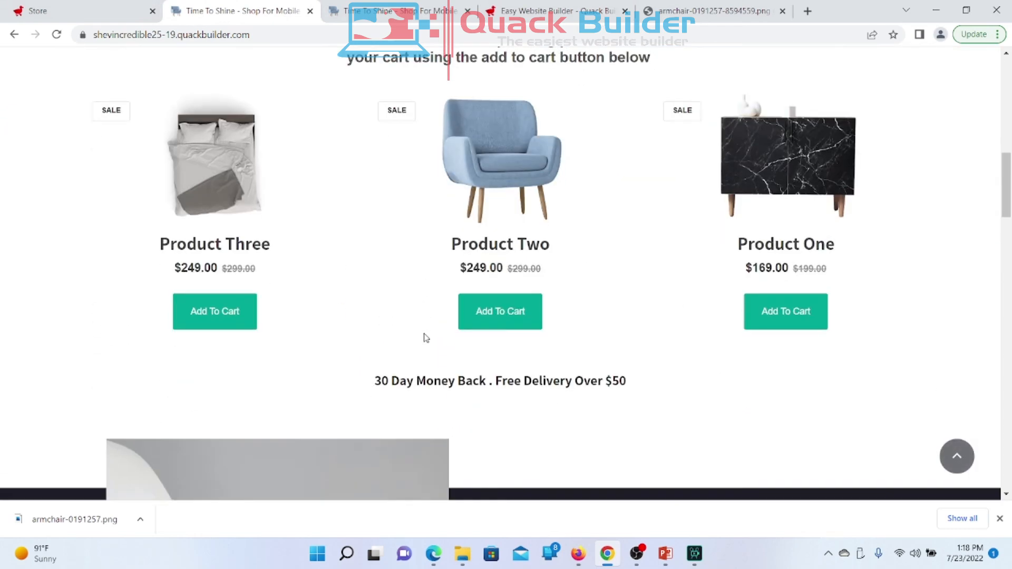
{"action": "scroll", "coordinate": [424, 332], "scroll_direction": "down", "scroll_amount": 1}
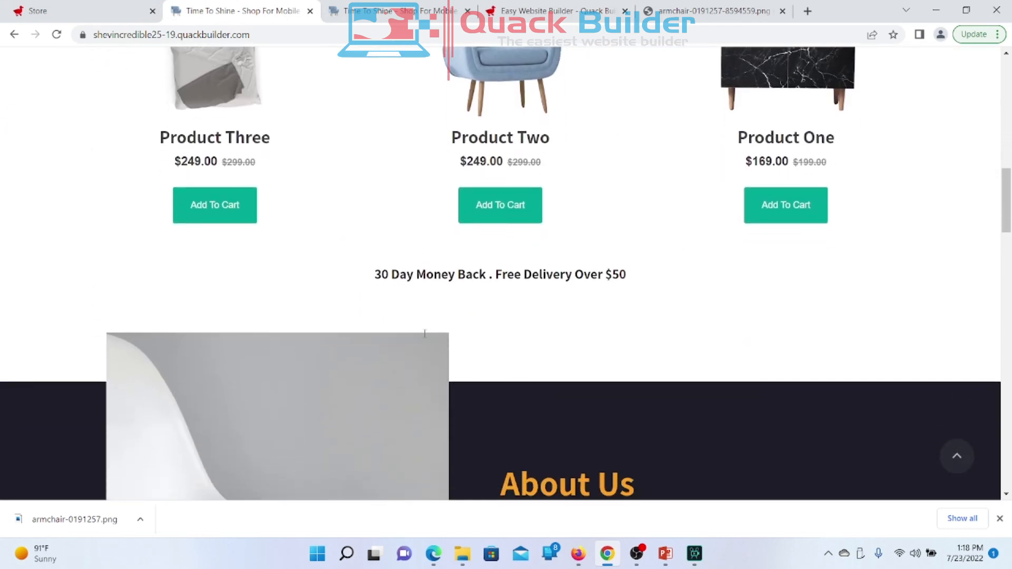
{"action": "scroll", "coordinate": [425, 333], "scroll_direction": "up", "scroll_amount": 6}
{"action": "scroll", "coordinate": [424, 333], "scroll_direction": "down", "scroll_amount": 3}
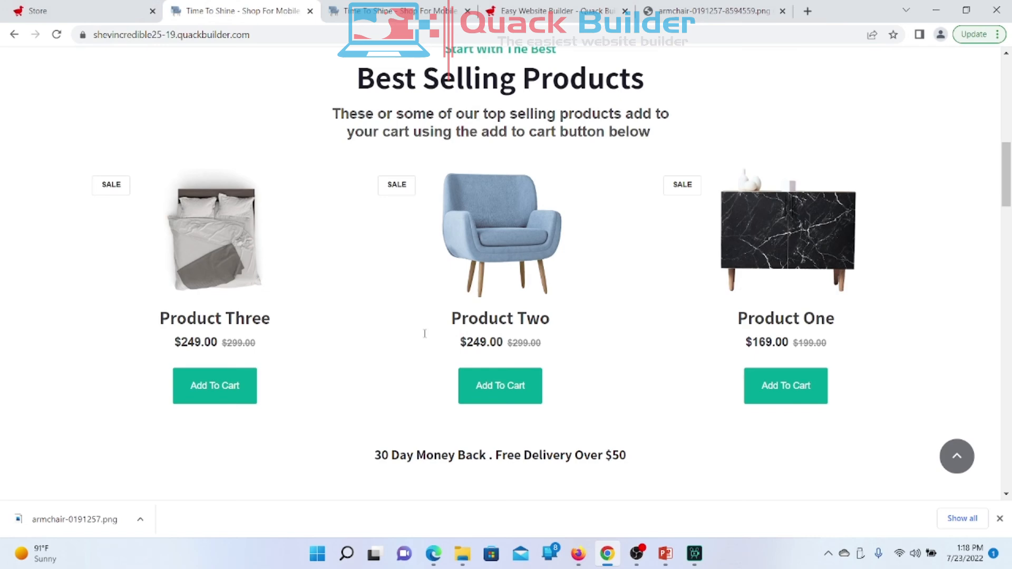
{"action": "scroll", "coordinate": [424, 333], "scroll_direction": "up", "scroll_amount": 1}
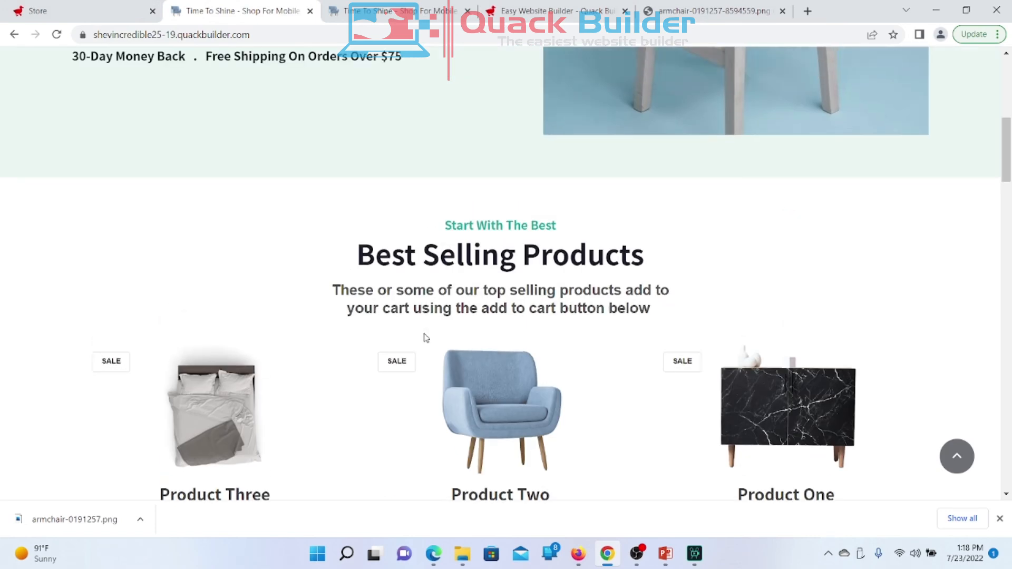
Step: Enter 'My Product 4' as the new product's title
{"action": "left_click", "coordinate": [88, 18]}
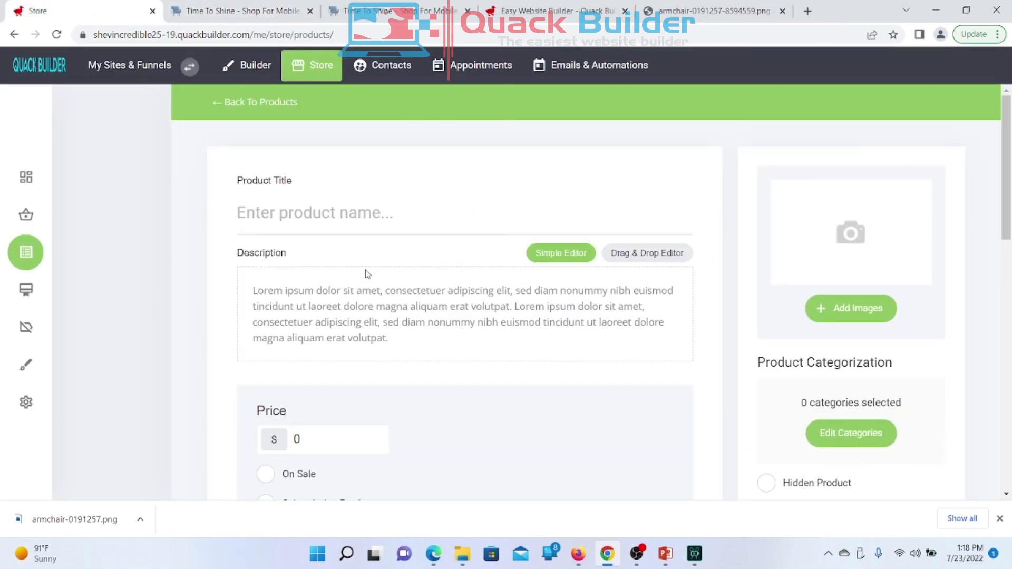
{"action": "type", "text": "Muy"}
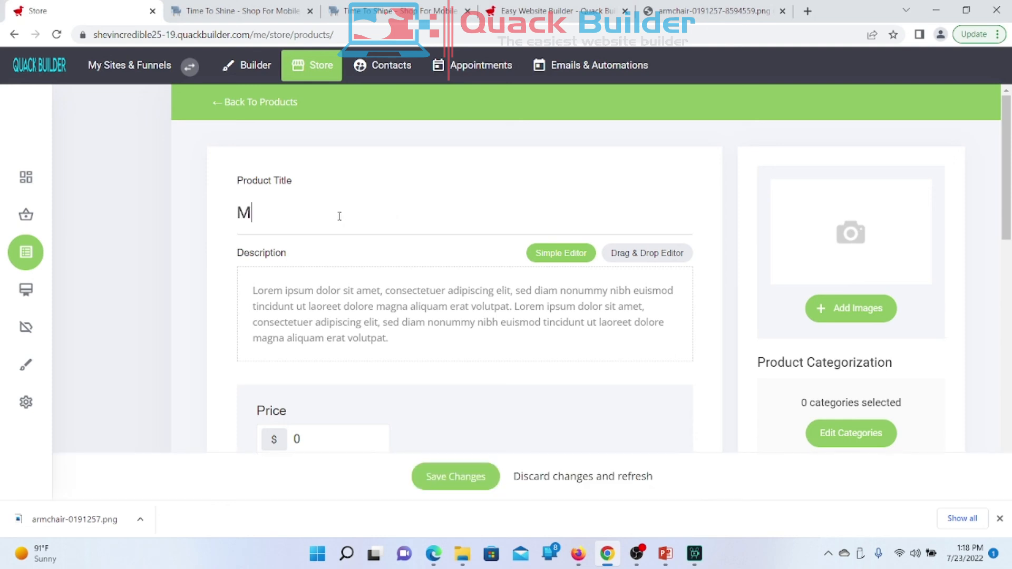
{"action": "key", "text": "BackSpace"}
{"action": "key", "text": "BackSpace"}
{"action": "key", "text": "BackSpace"}
{"action": "type", "text": "y Produc"}
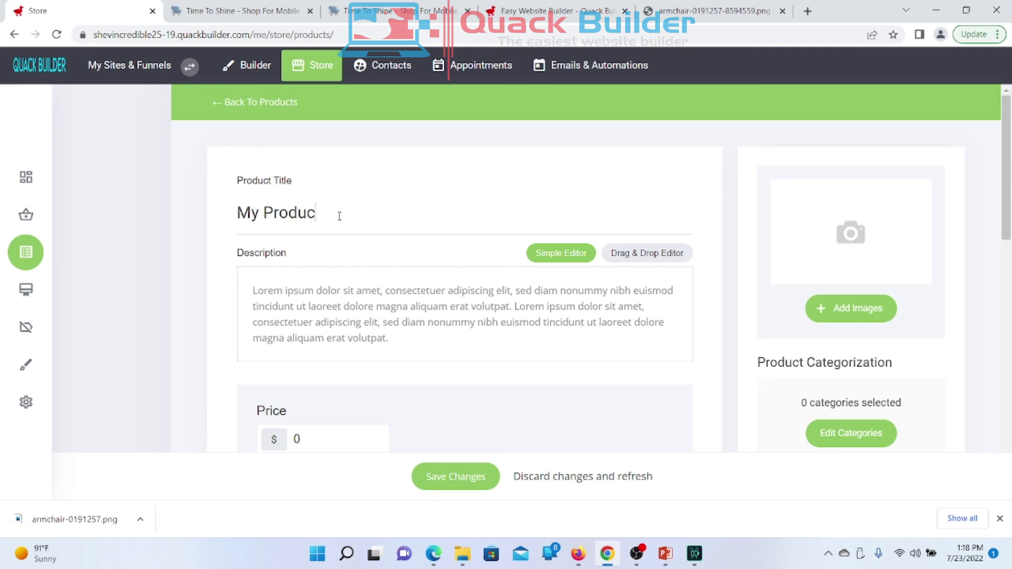
{"action": "type", "text": "t 4"}
Step: Double the Lorem ipsum description by copying it and pasting it at its end
{"action": "left_click_drag", "start_coordinate": [410, 341], "coordinate": [211, 285]}
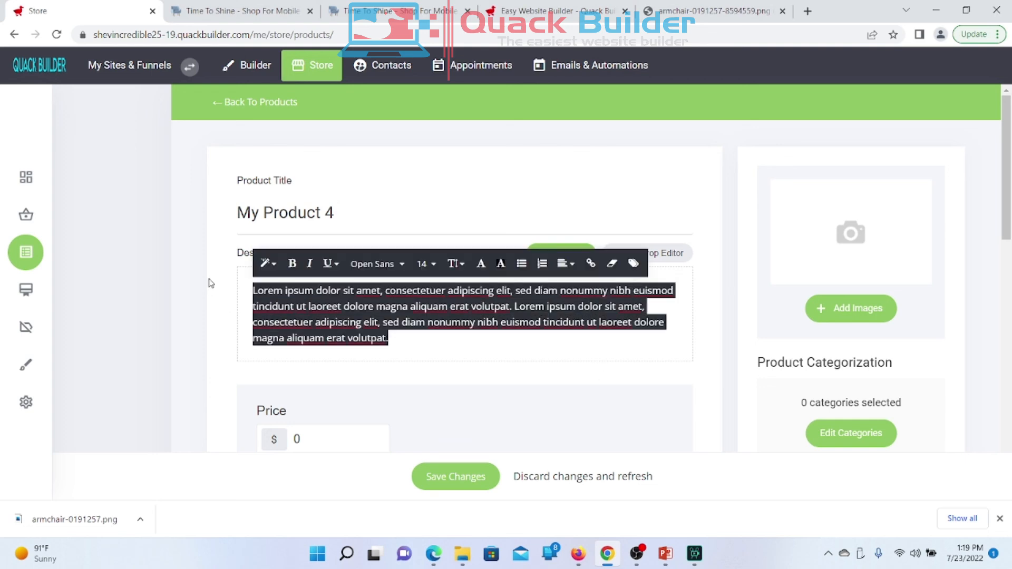
{"action": "right_click", "coordinate": [372, 343]}
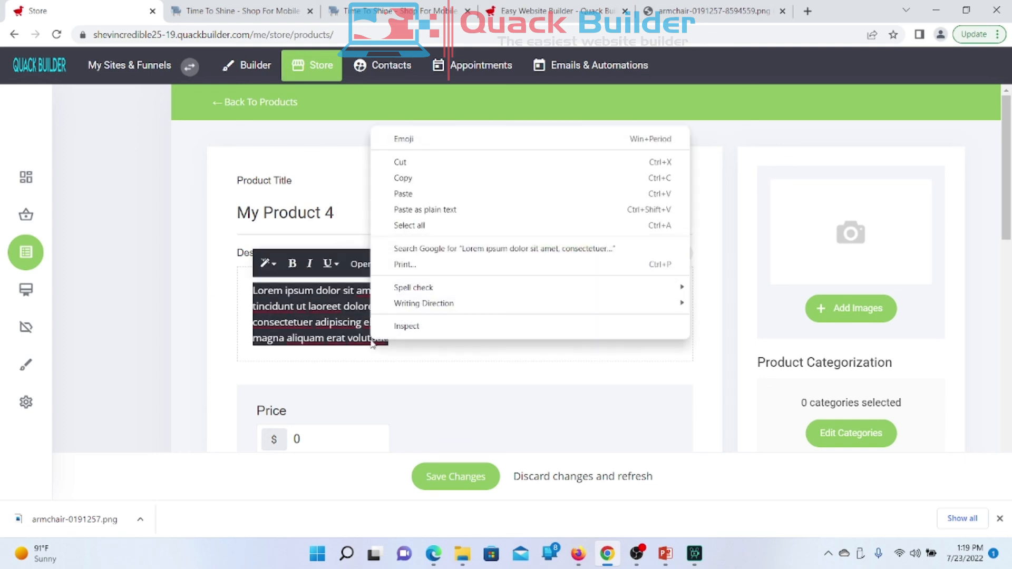
{"action": "left_click", "coordinate": [426, 179]}
{"action": "left_click", "coordinate": [424, 344]}
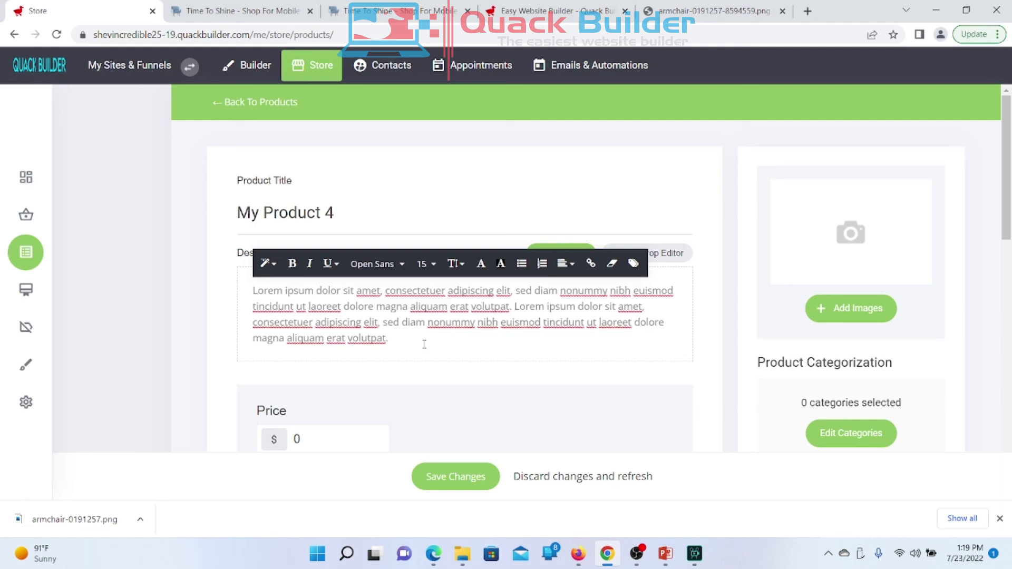
{"action": "key", "text": "ctrl+v"}
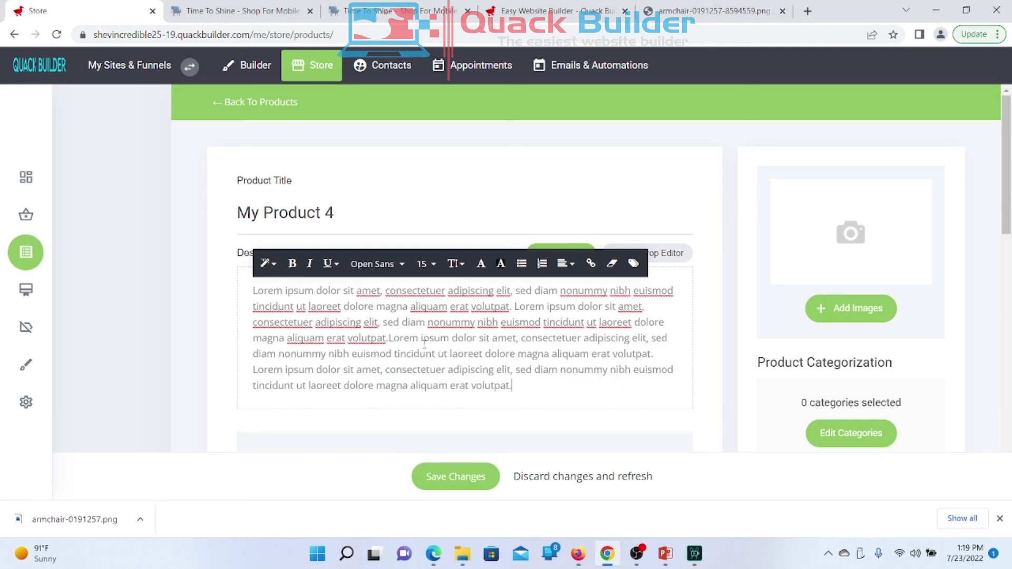
{"action": "left_click", "coordinate": [223, 291]}
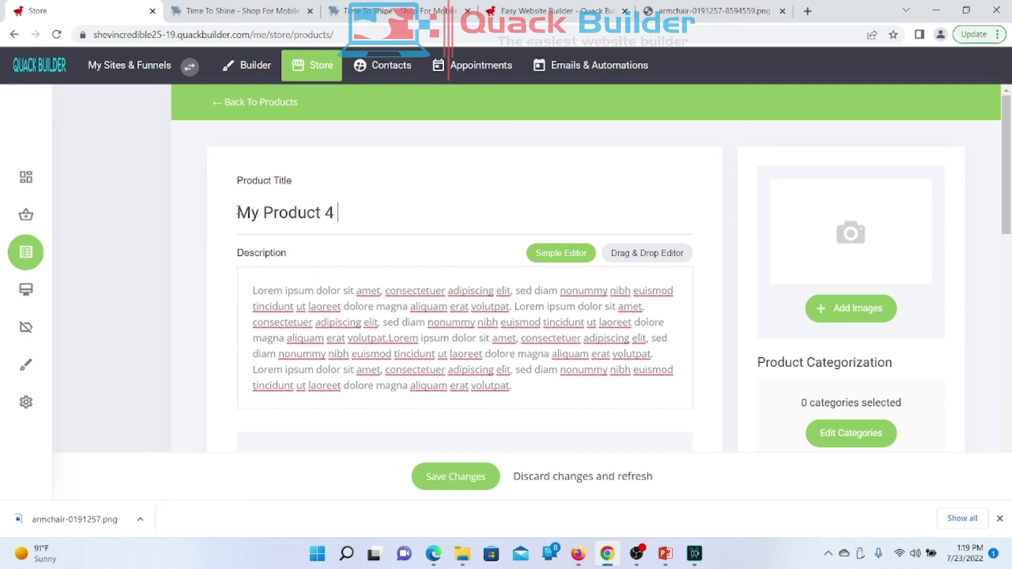
{"action": "left_click_drag", "start_coordinate": [338, 205], "coordinate": [205, 220]}
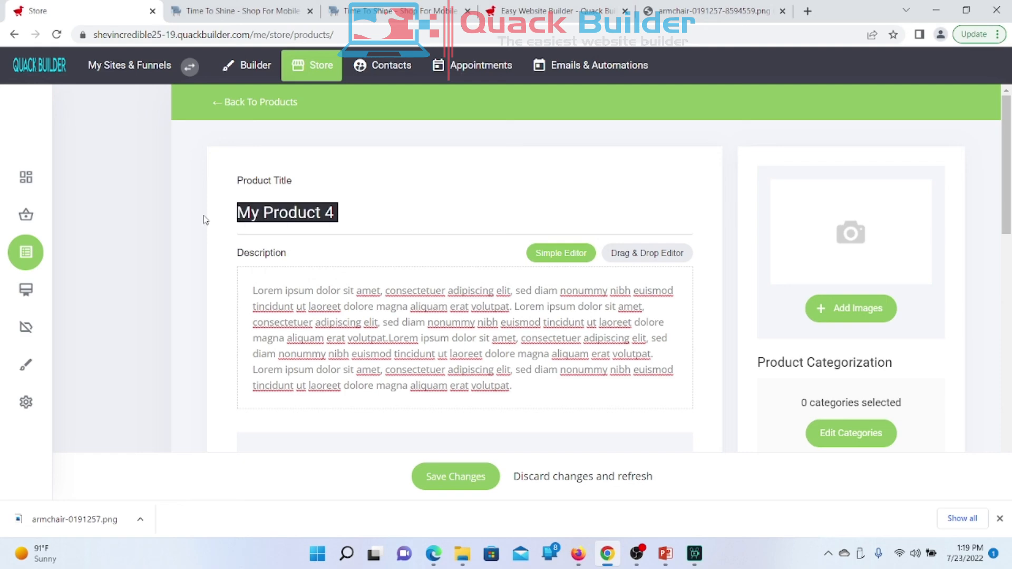
{"action": "left_click", "coordinate": [656, 279]}
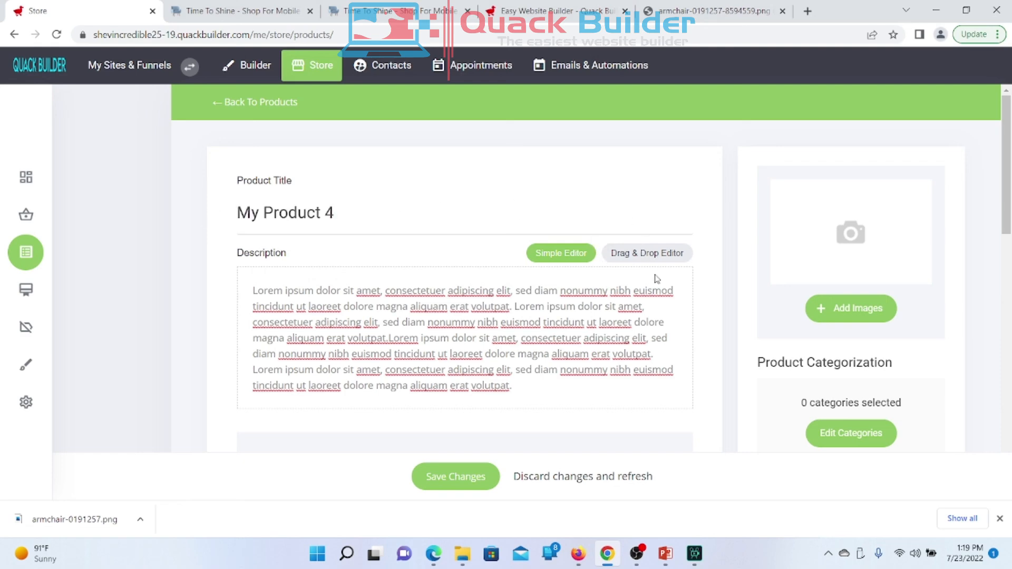
{"action": "scroll", "coordinate": [656, 279], "scroll_direction": "down", "scroll_amount": 3}
Step: Set the product price to 47.89, trying the on-sale and subscription options
{"action": "scroll", "coordinate": [656, 279], "scroll_direction": "up", "scroll_amount": 3}
{"action": "scroll", "coordinate": [657, 280], "scroll_direction": "down", "scroll_amount": 4}
{"action": "left_click", "coordinate": [354, 255]}
{"action": "left_click_drag", "start_coordinate": [354, 255], "coordinate": [279, 270]}
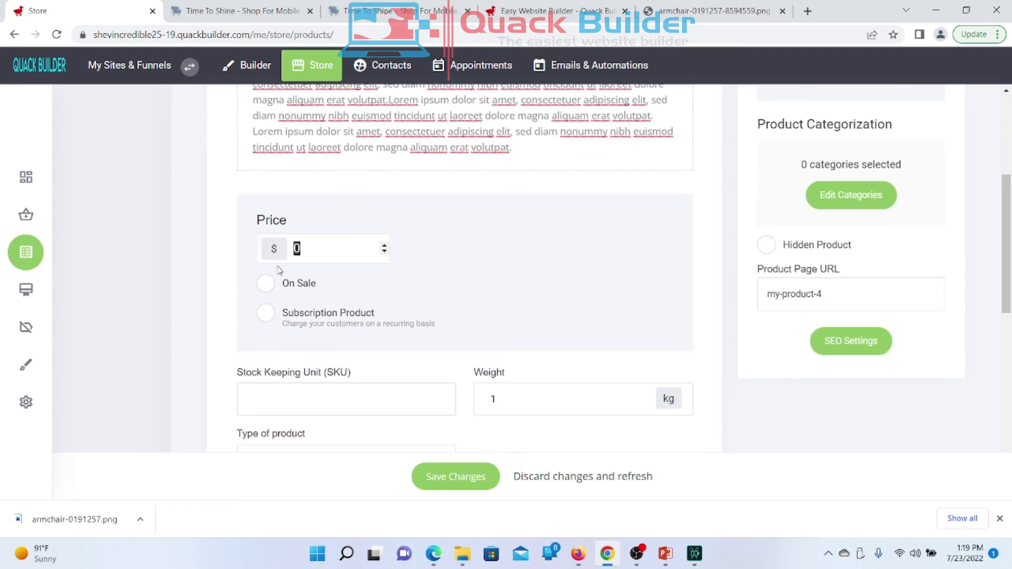
{"action": "type", "text": "47.89"}
{"action": "left_click", "coordinate": [264, 284]}
{"action": "left_click", "coordinate": [265, 313]}
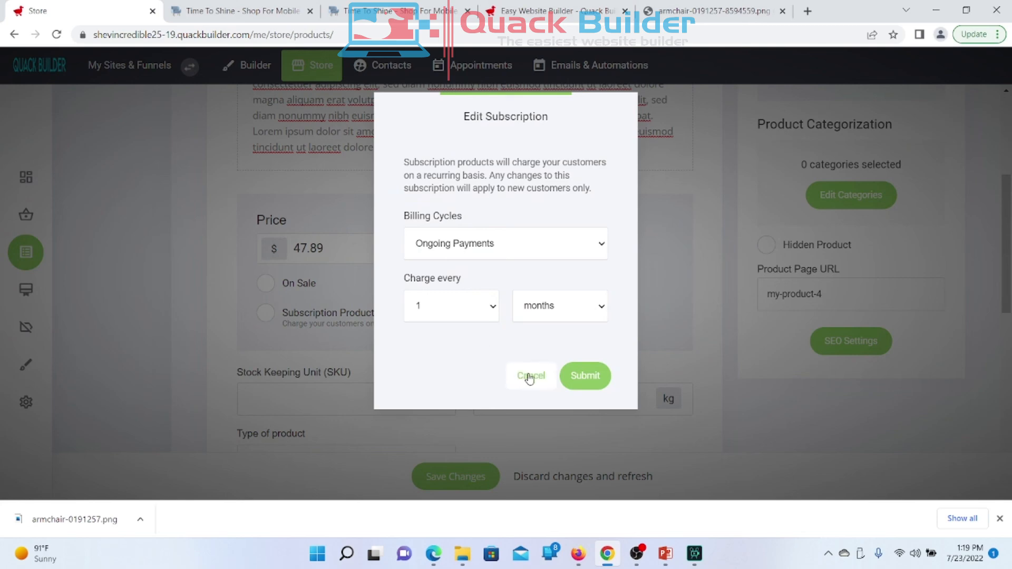
{"action": "left_click", "coordinate": [530, 376]}
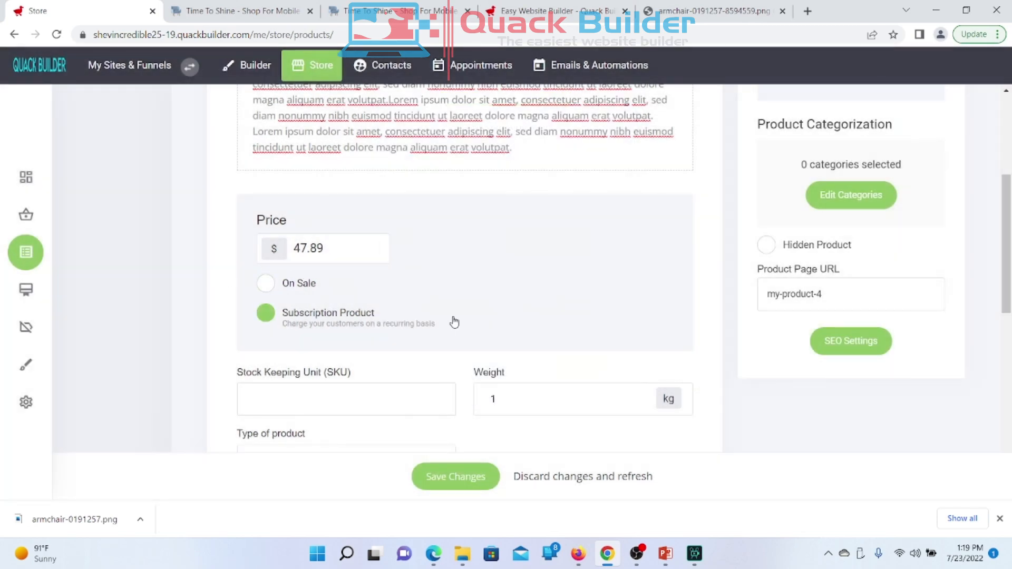
{"action": "scroll", "coordinate": [454, 322], "scroll_direction": "down", "scroll_amount": 3}
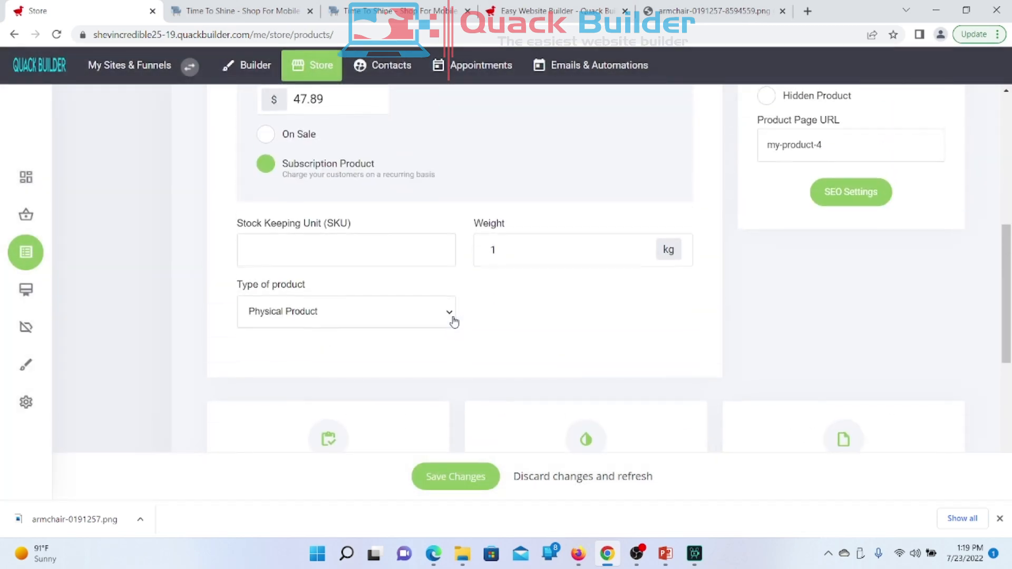
{"action": "left_click", "coordinate": [320, 251]}
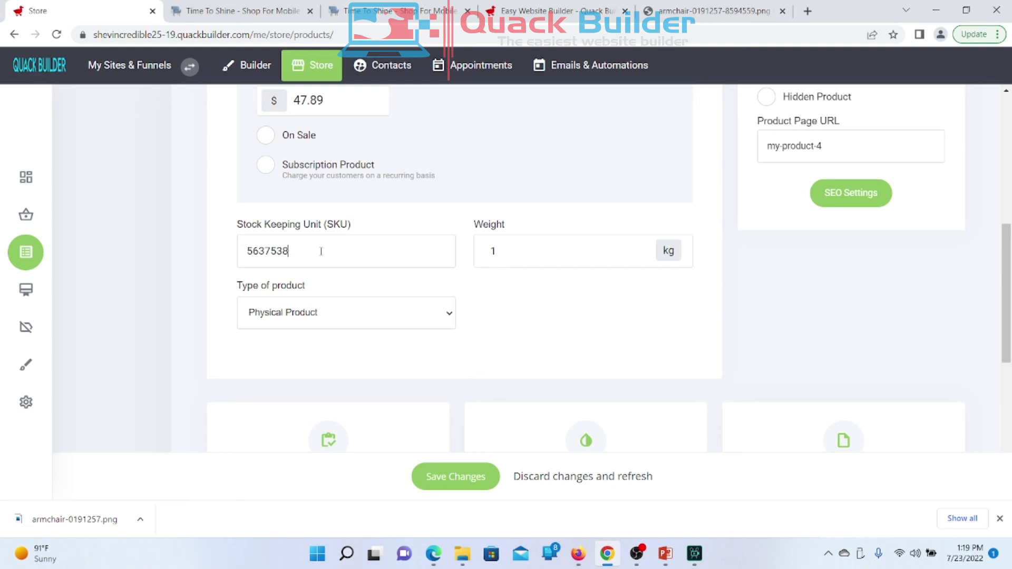
{"action": "left_click_drag", "start_coordinate": [559, 252], "coordinate": [475, 278]}
{"action": "type", "text": "37"}
{"action": "left_click", "coordinate": [337, 316]}
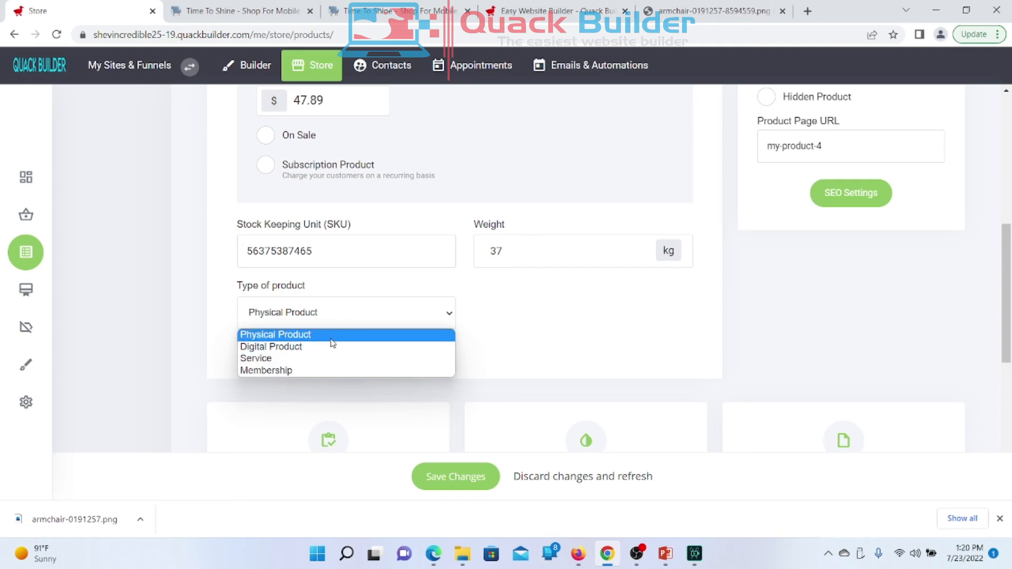
{"action": "left_click", "coordinate": [606, 360]}
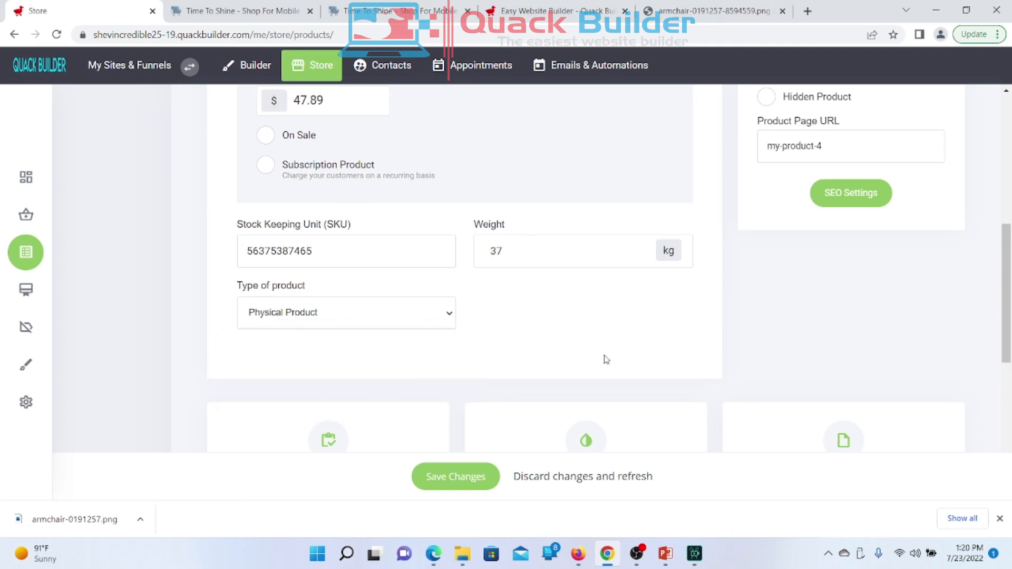
{"action": "scroll", "coordinate": [606, 359], "scroll_direction": "down", "scroll_amount": 1}
{"action": "scroll", "coordinate": [606, 359], "scroll_direction": "up", "scroll_amount": 3}
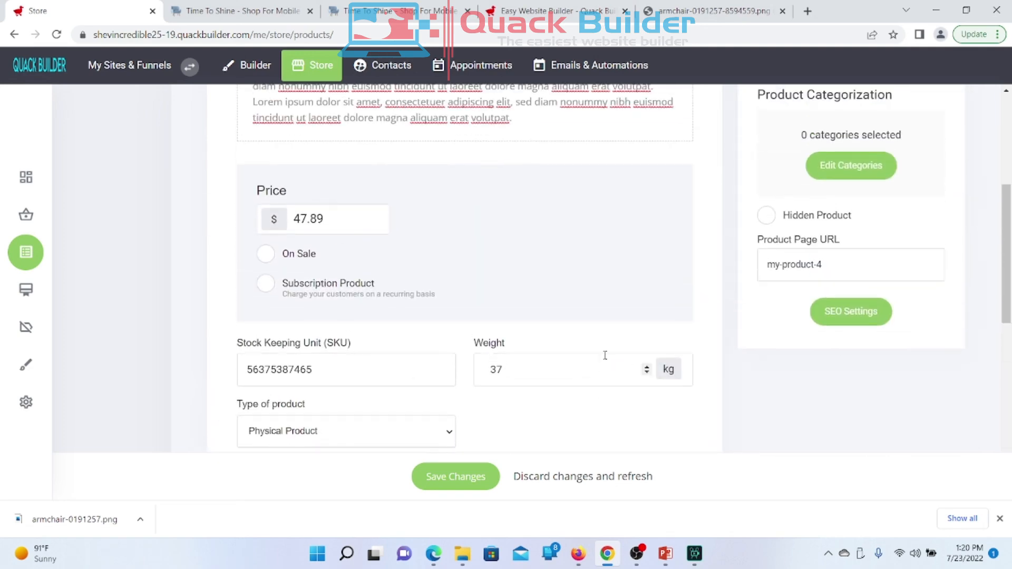
{"action": "scroll", "coordinate": [606, 359], "scroll_direction": "down", "scroll_amount": 2}
{"action": "scroll", "coordinate": [668, 289], "scroll_direction": "up", "scroll_amount": 6}
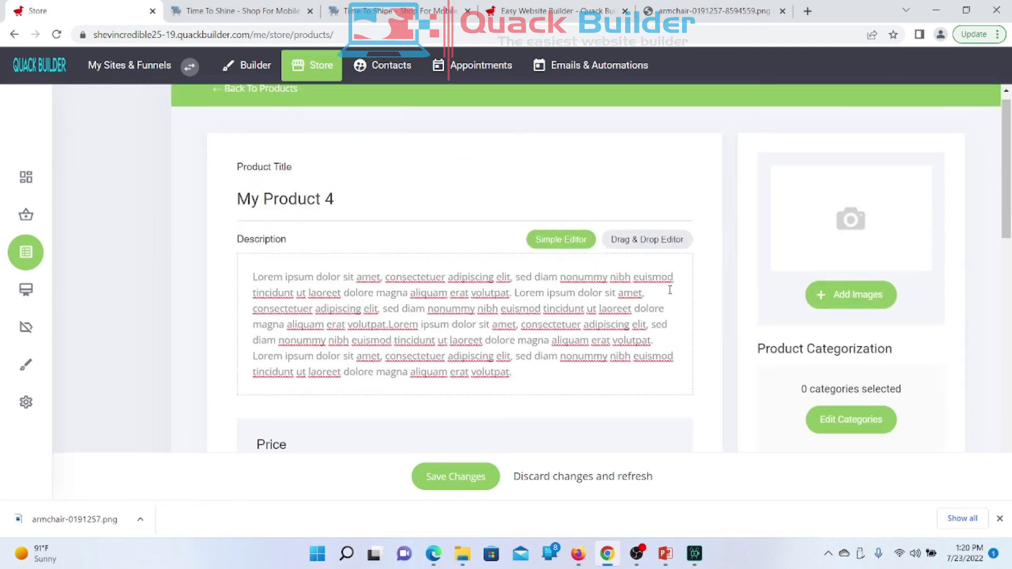
{"action": "scroll", "coordinate": [669, 291], "scroll_direction": "down", "scroll_amount": 8}
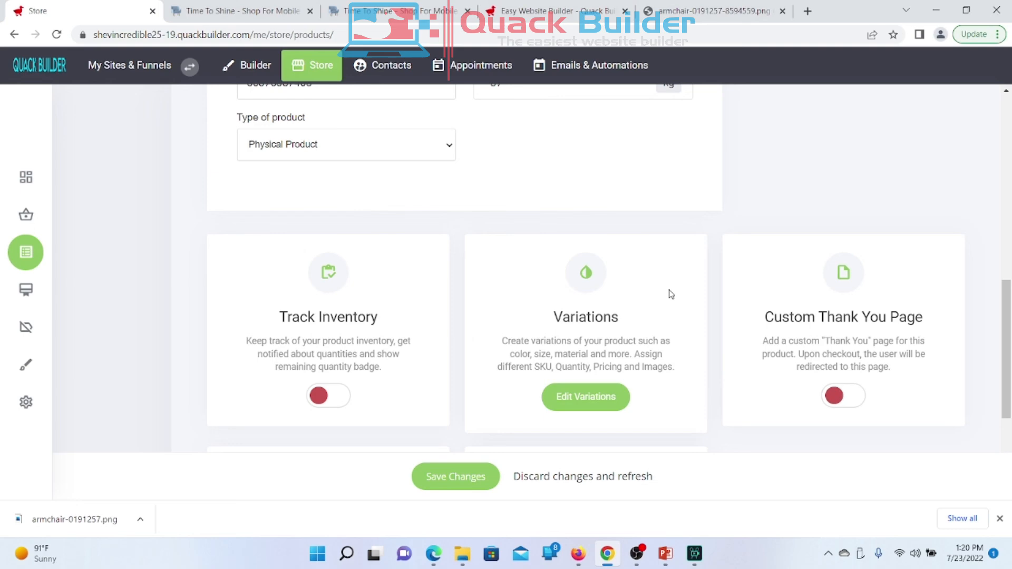
{"action": "scroll", "coordinate": [671, 294], "scroll_direction": "down", "scroll_amount": 4}
{"action": "scroll", "coordinate": [671, 294], "scroll_direction": "up", "scroll_amount": 3}
{"action": "scroll", "coordinate": [671, 294], "scroll_direction": "down", "scroll_amount": 1}
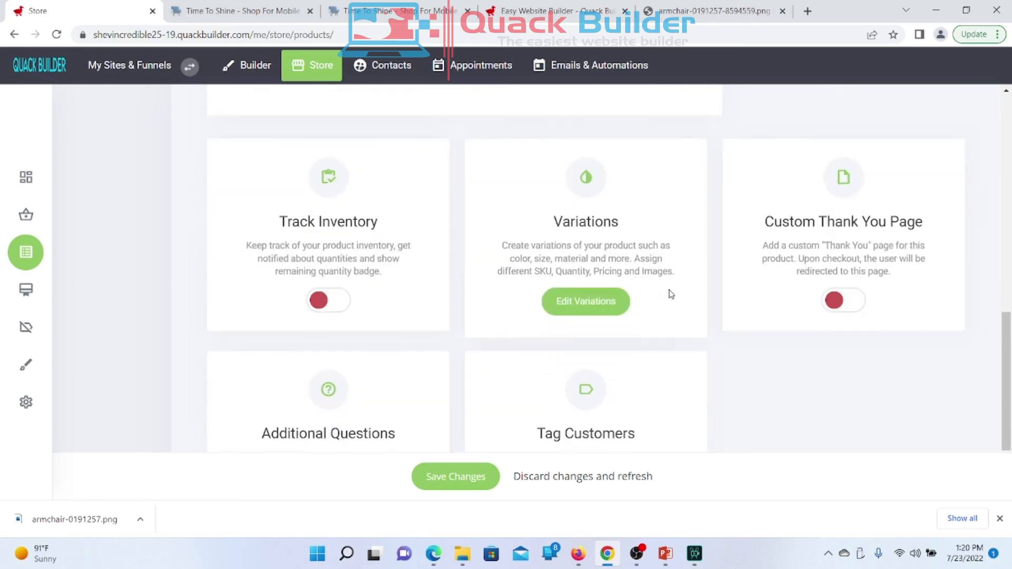
{"action": "scroll", "coordinate": [671, 294], "scroll_direction": "down", "scroll_amount": 2}
{"action": "scroll", "coordinate": [671, 294], "scroll_direction": "up", "scroll_amount": 1}
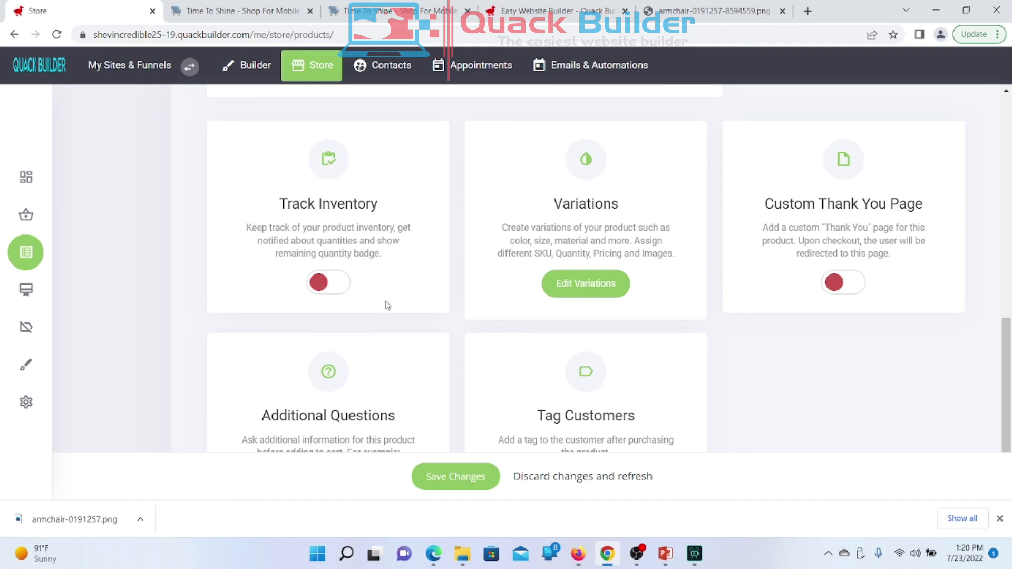
{"action": "scroll", "coordinate": [462, 283], "scroll_direction": "up", "scroll_amount": 1}
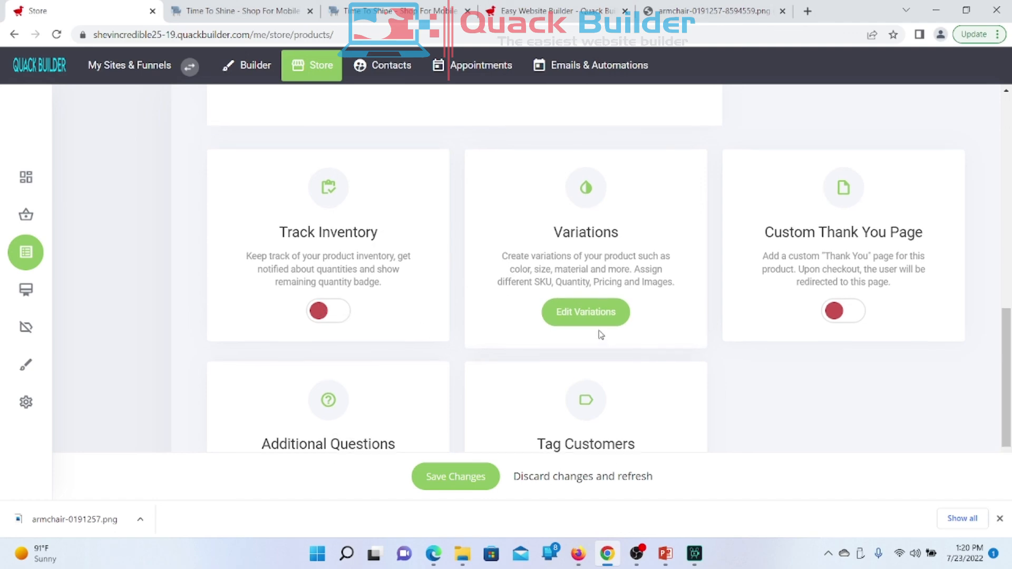
{"action": "left_click", "coordinate": [592, 311]}
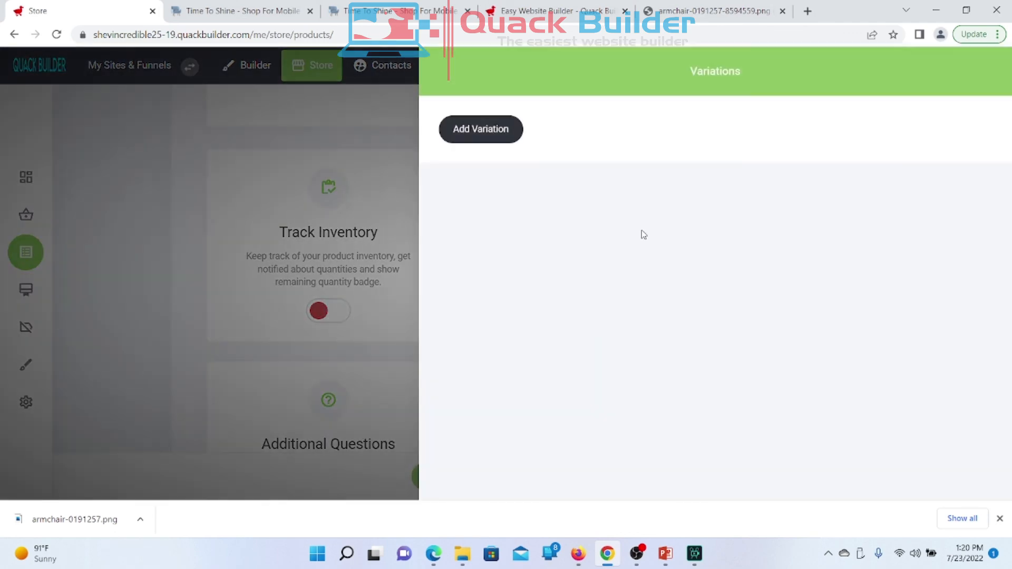
{"action": "left_click", "coordinate": [506, 131]}
{"action": "left_click", "coordinate": [577, 156]}
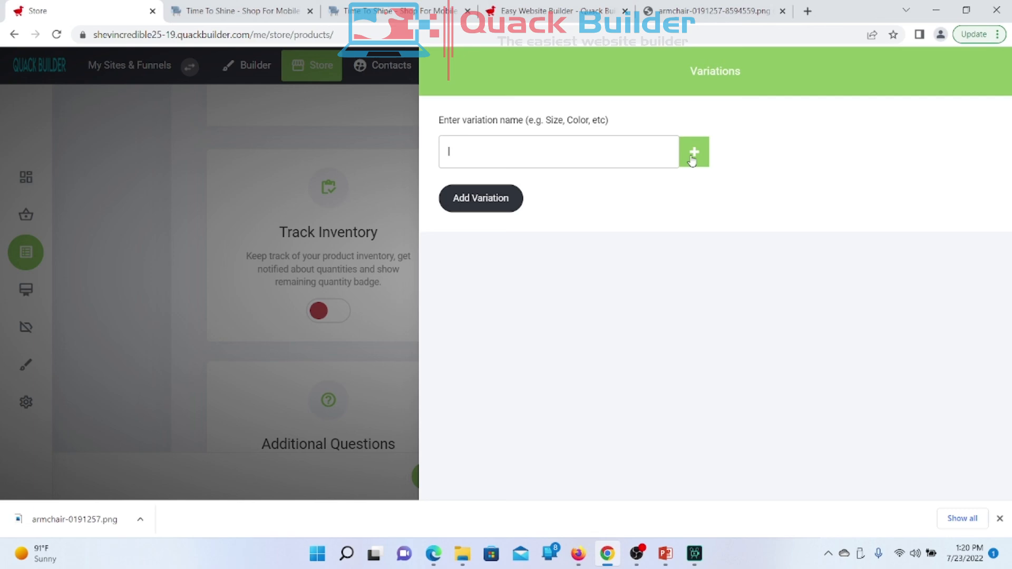
{"action": "left_click", "coordinate": [271, 193]}
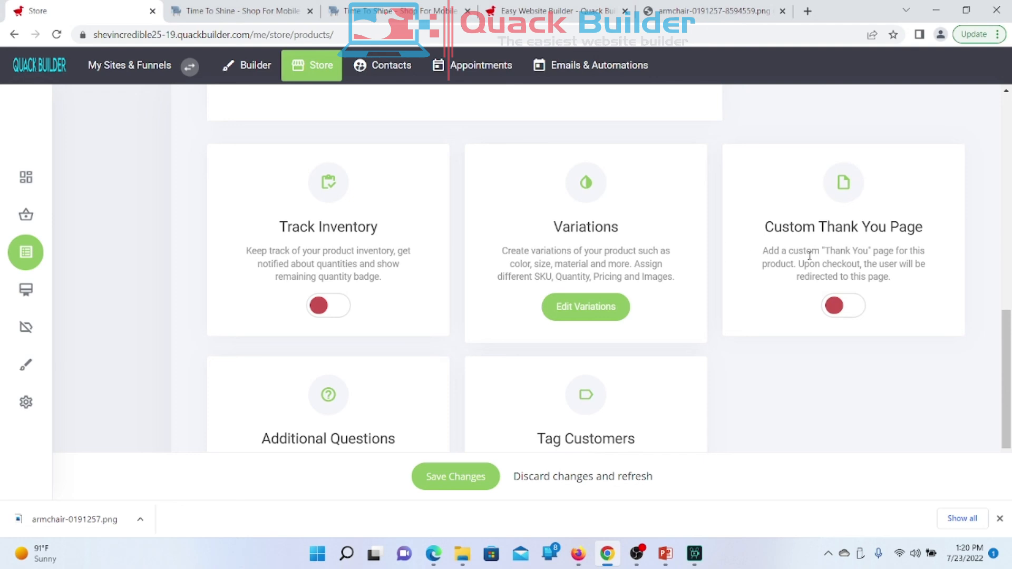
{"action": "left_click_drag", "start_coordinate": [763, 230], "coordinate": [914, 284]}
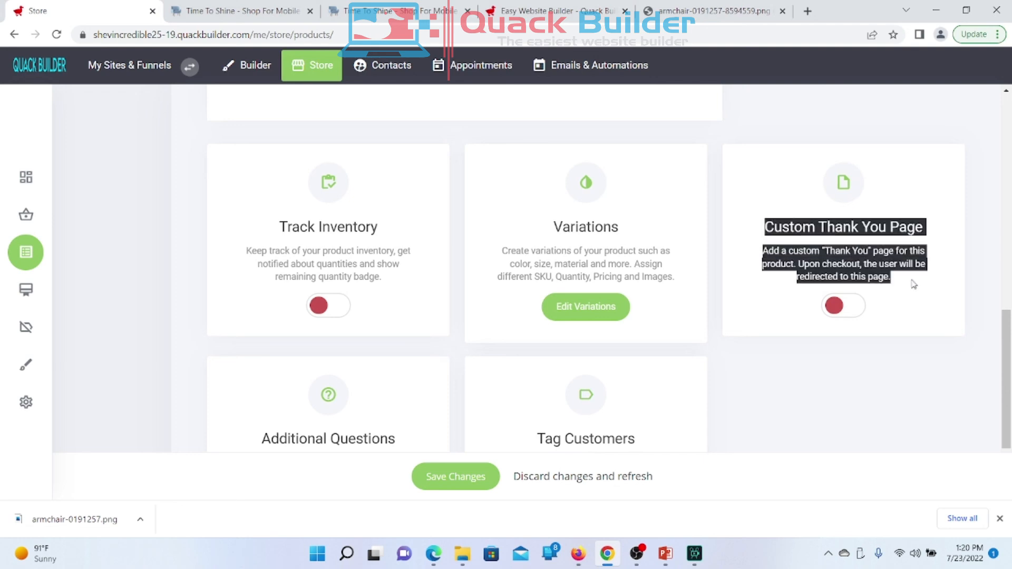
{"action": "left_click", "coordinate": [831, 443]}
{"action": "scroll", "coordinate": [832, 444], "scroll_direction": "down", "scroll_amount": 2}
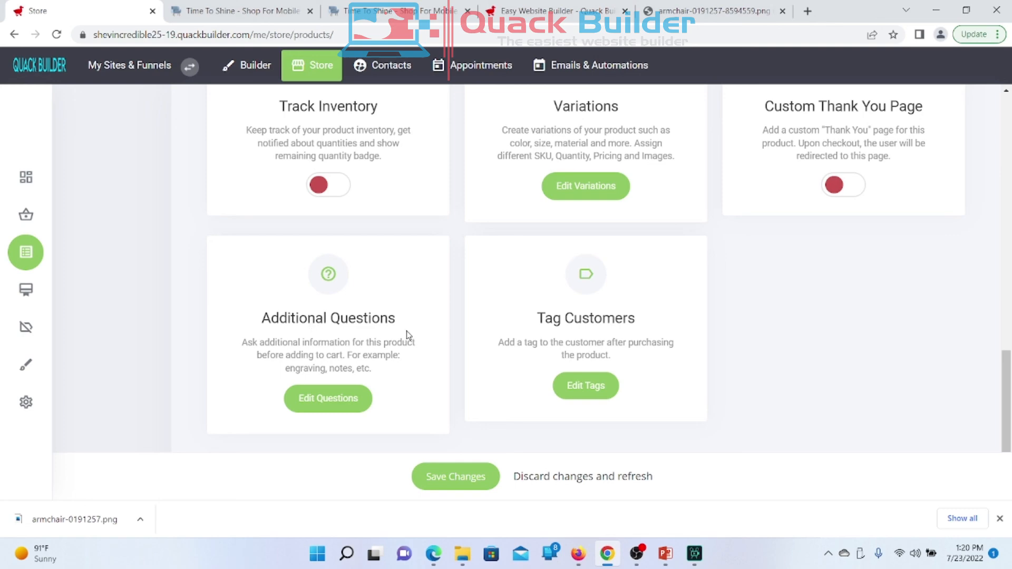
{"action": "left_click", "coordinate": [339, 401]}
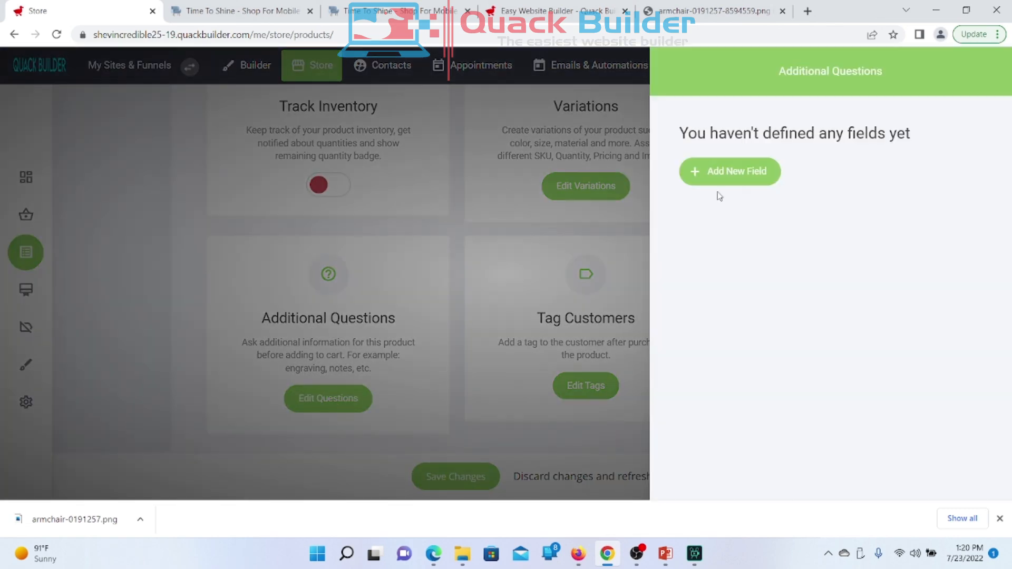
{"action": "left_click", "coordinate": [728, 182]}
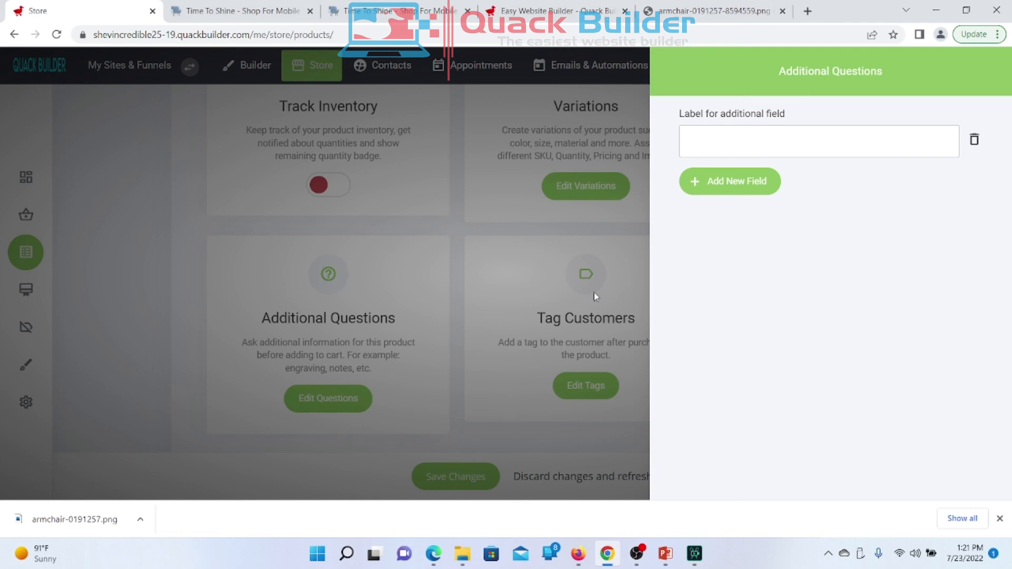
{"action": "left_click", "coordinate": [347, 302]}
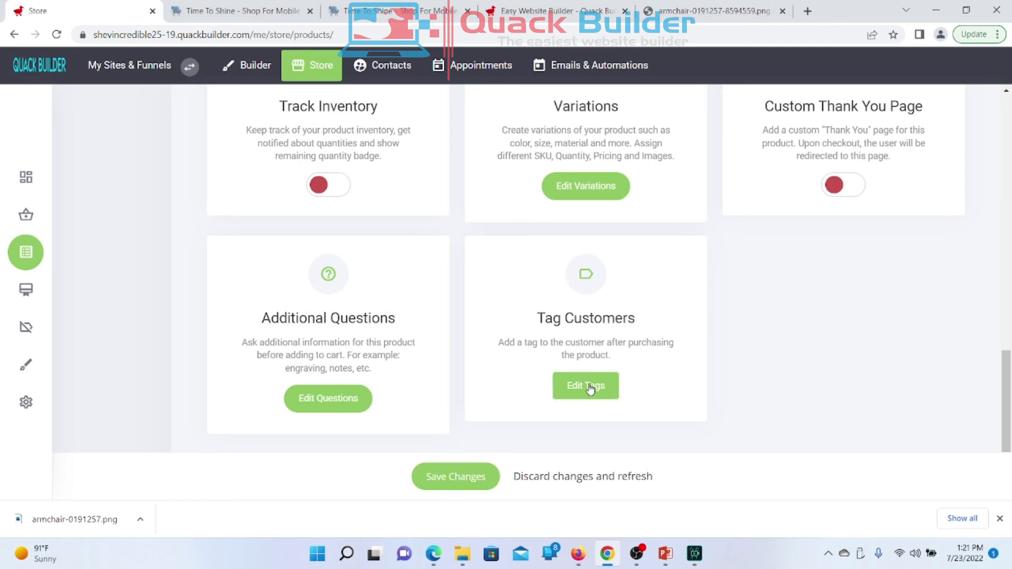
Step: Open the customer Tags dialog and cancel out without creating or assigning any tag
{"action": "left_click", "coordinate": [583, 385]}
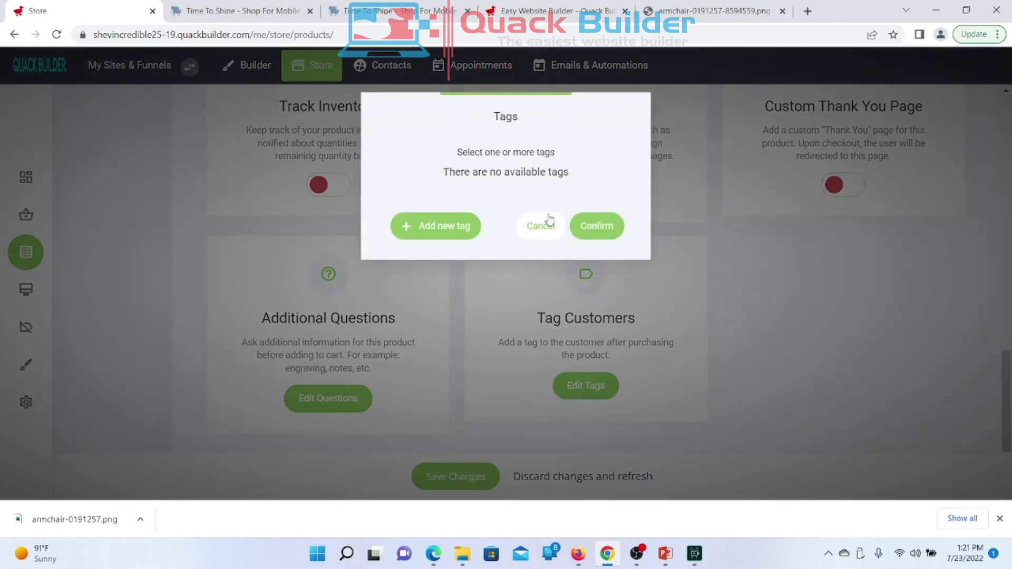
{"action": "left_click", "coordinate": [441, 226]}
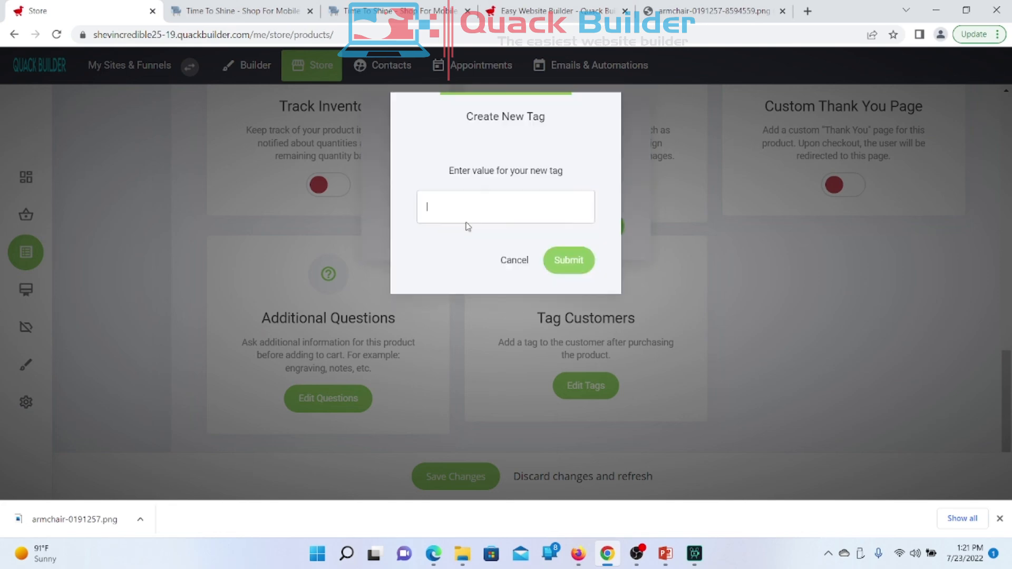
{"action": "left_click", "coordinate": [506, 268]}
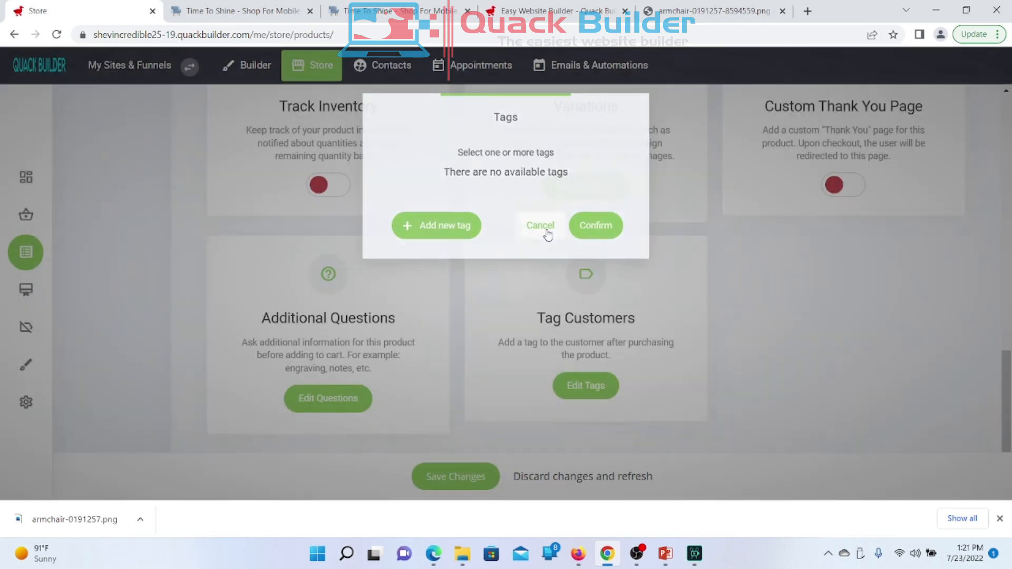
{"action": "left_click", "coordinate": [547, 235]}
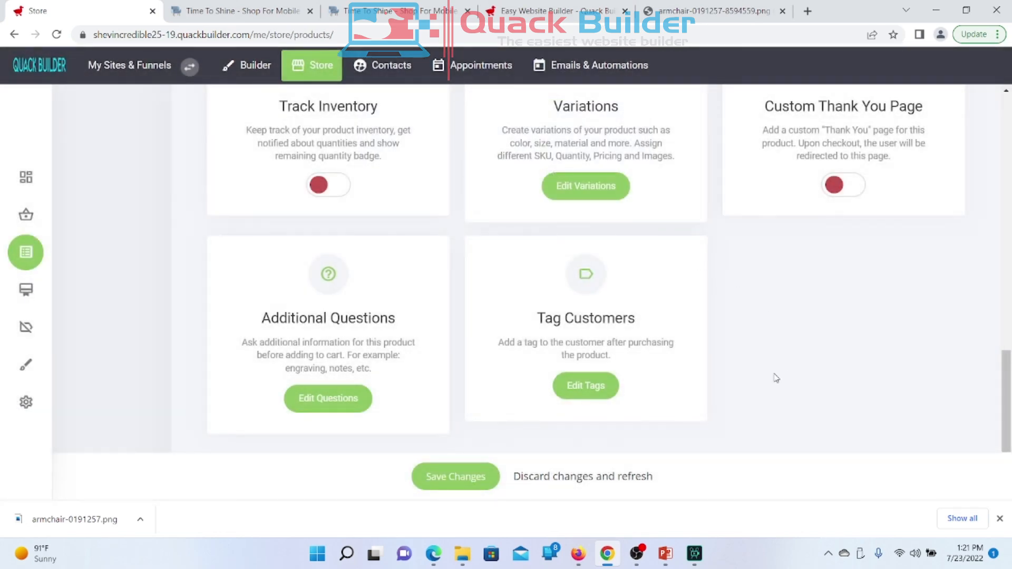
Step: Attach the blue armchair picture from the File Manager as My Product 4's image
{"action": "scroll", "coordinate": [776, 378], "scroll_direction": "up", "scroll_amount": 8}
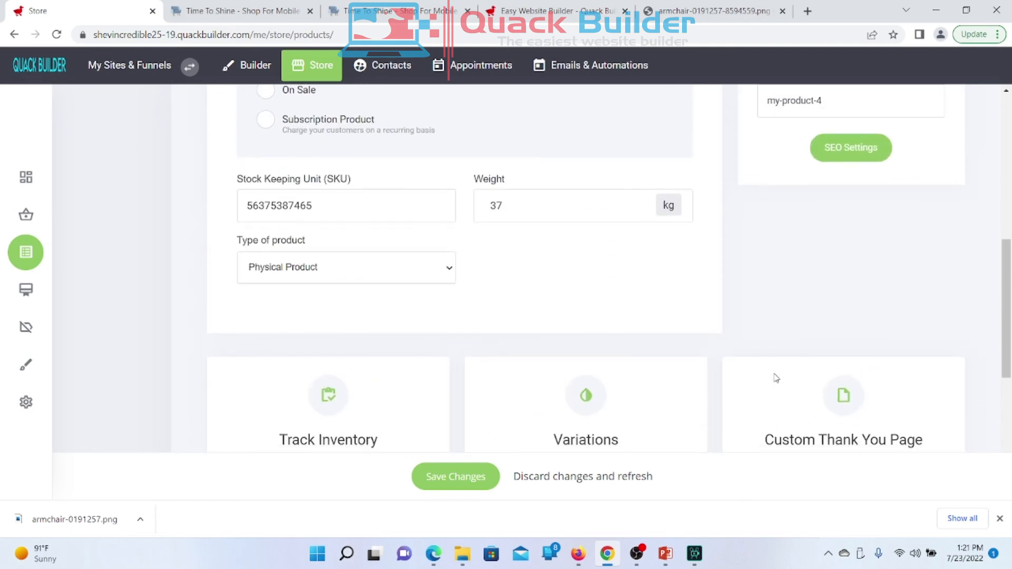
{"action": "scroll", "coordinate": [776, 378], "scroll_direction": "up", "scroll_amount": 5}
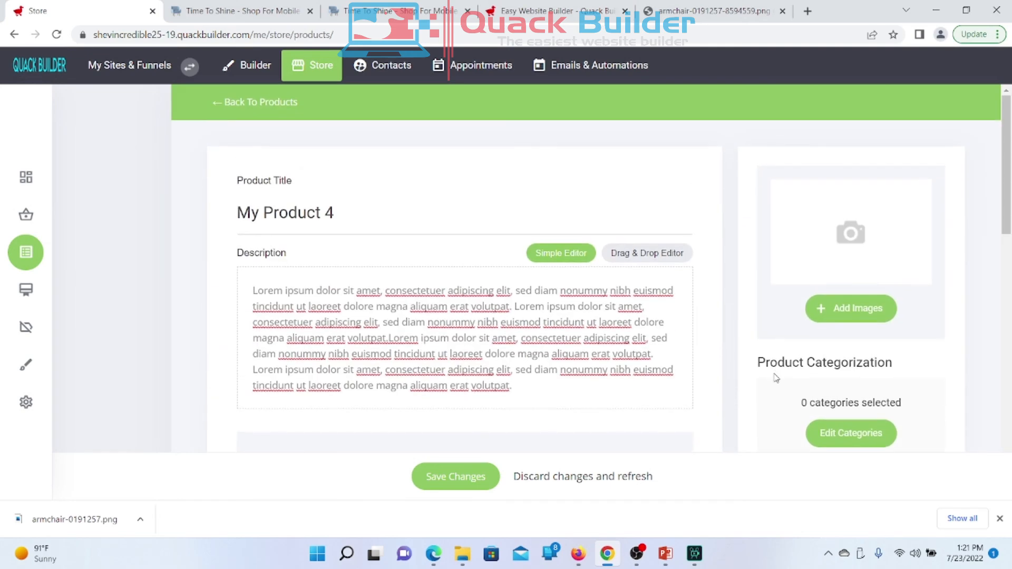
{"action": "left_click", "coordinate": [847, 311]}
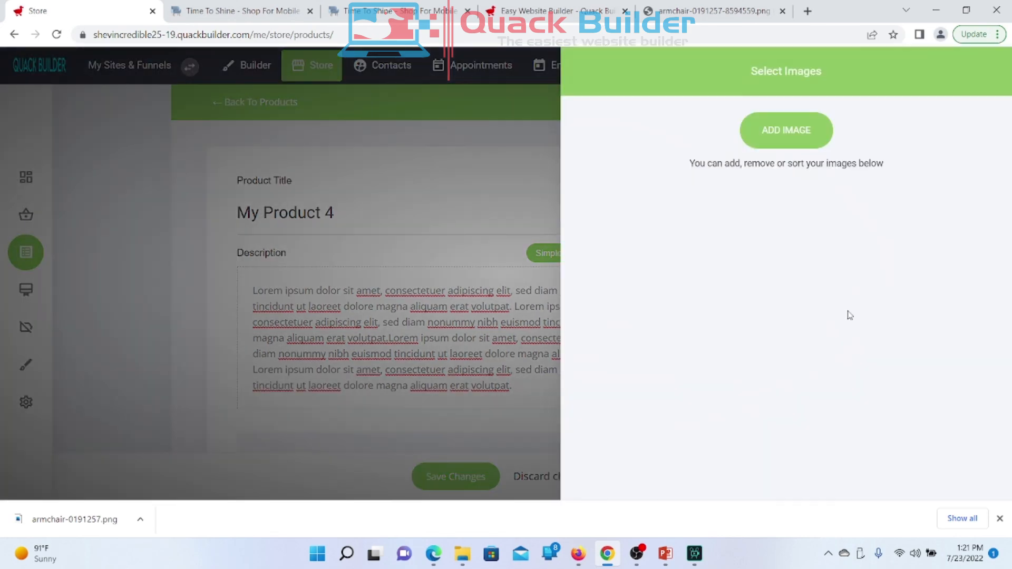
{"action": "left_click", "coordinate": [789, 124]}
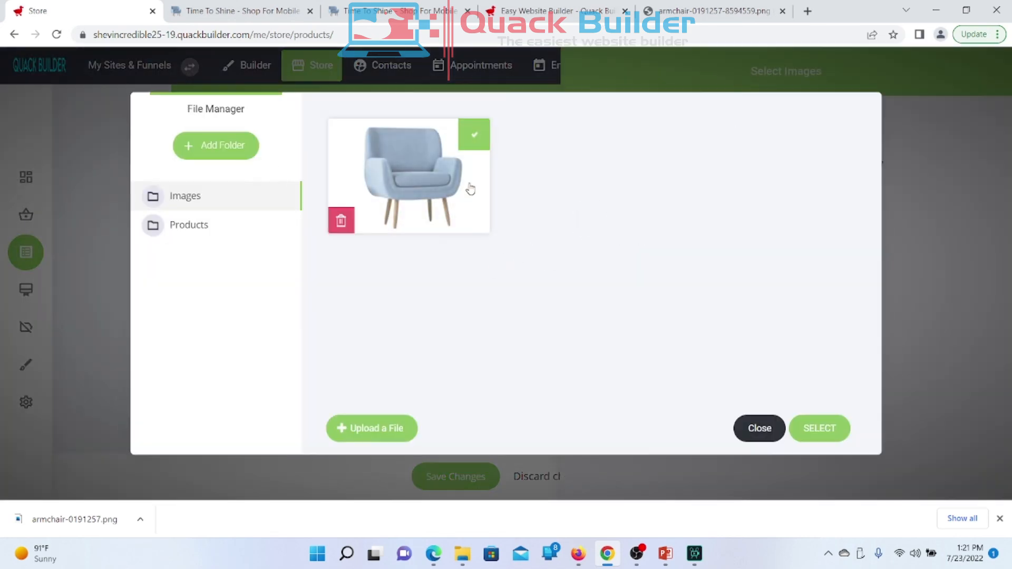
{"action": "left_click", "coordinate": [414, 190]}
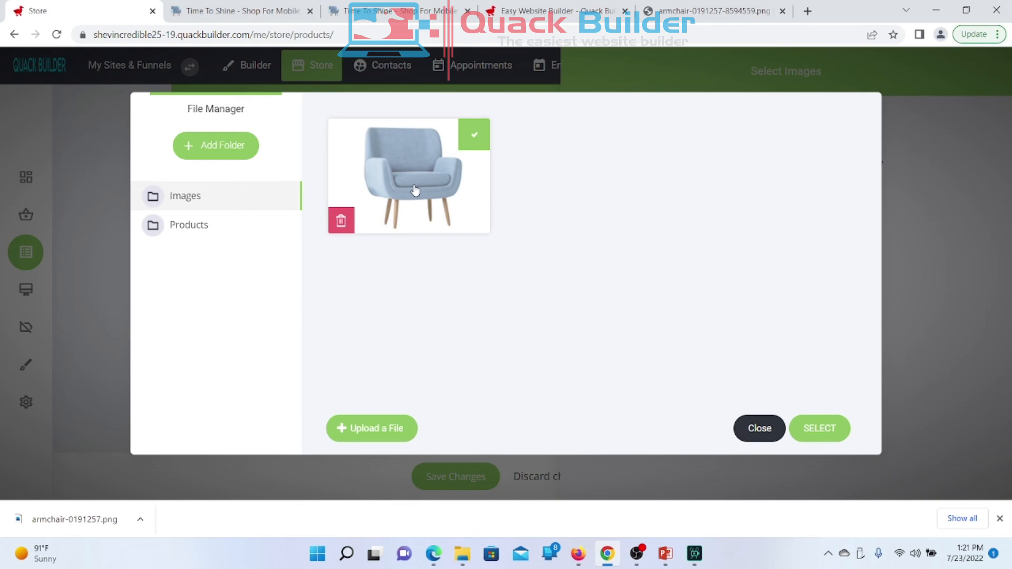
{"action": "left_click", "coordinate": [829, 429]}
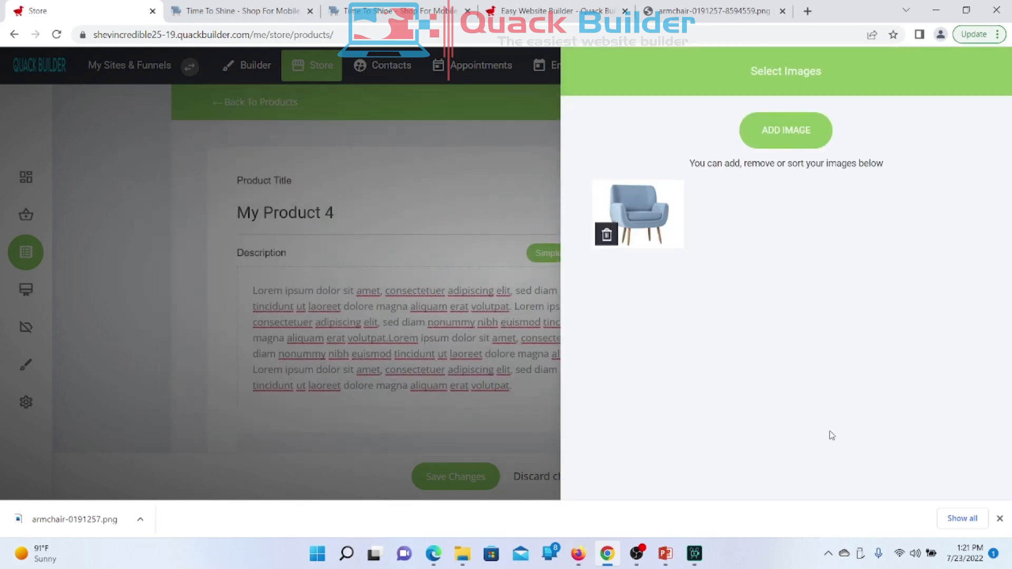
{"action": "left_click", "coordinate": [333, 254]}
{"action": "scroll", "coordinate": [831, 311], "scroll_direction": "down", "scroll_amount": 5}
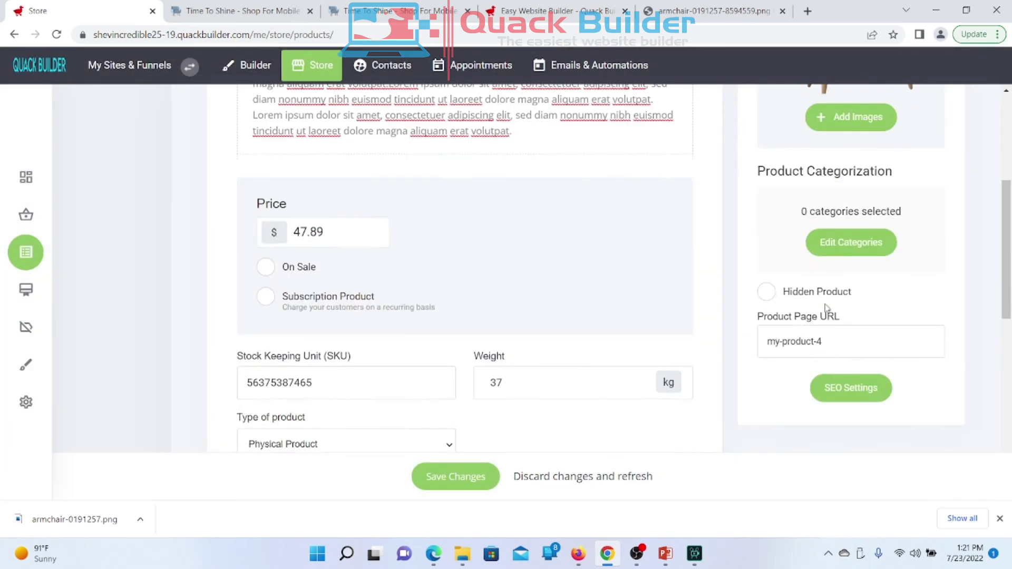
{"action": "scroll", "coordinate": [828, 310], "scroll_direction": "up", "scroll_amount": 4}
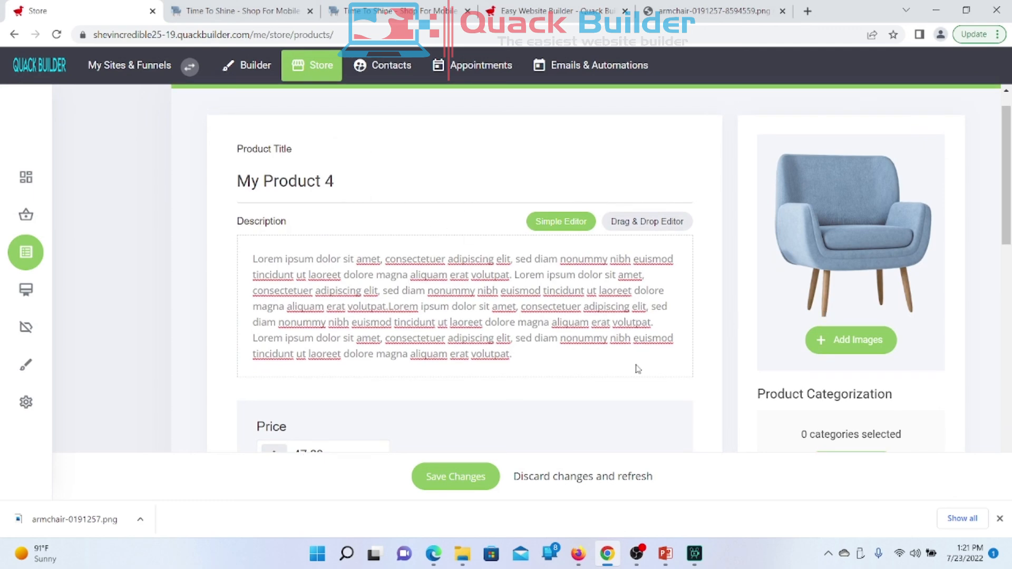
Step: Create a Chairs category with URL 'chairs' and assign only it to My Product 4
{"action": "scroll", "coordinate": [638, 369], "scroll_direction": "down", "scroll_amount": 3}
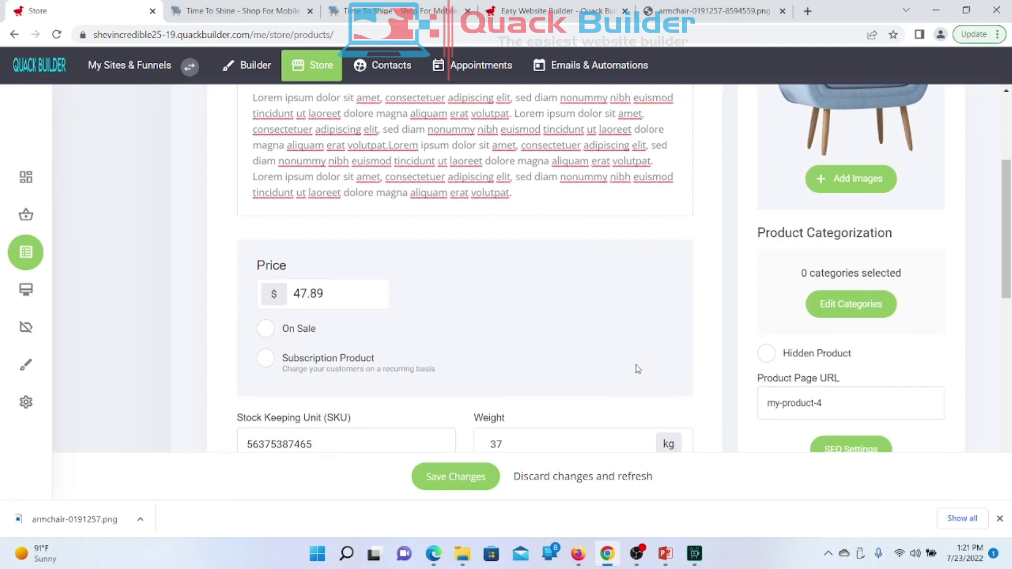
{"action": "left_click", "coordinate": [849, 305]}
{"action": "left_click_drag", "start_coordinate": [501, 109], "coordinate": [452, 204]}
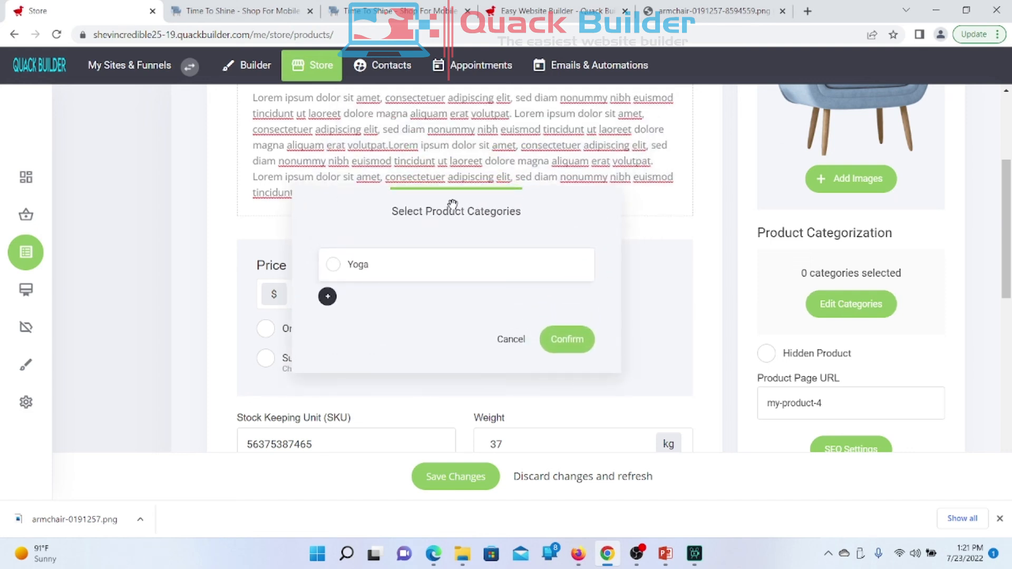
{"action": "left_click", "coordinate": [329, 299]}
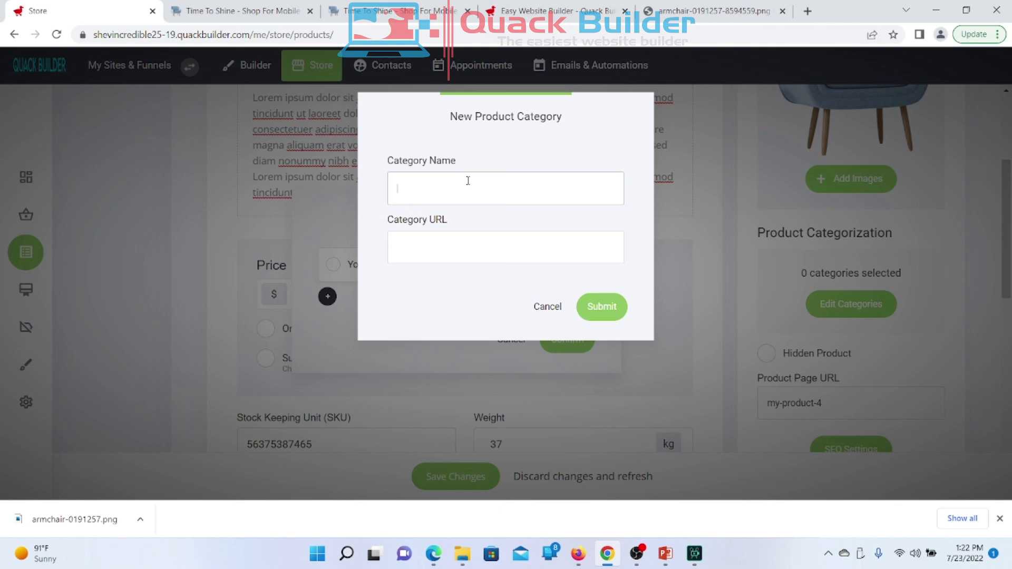
{"action": "type", "text": "chairs"}
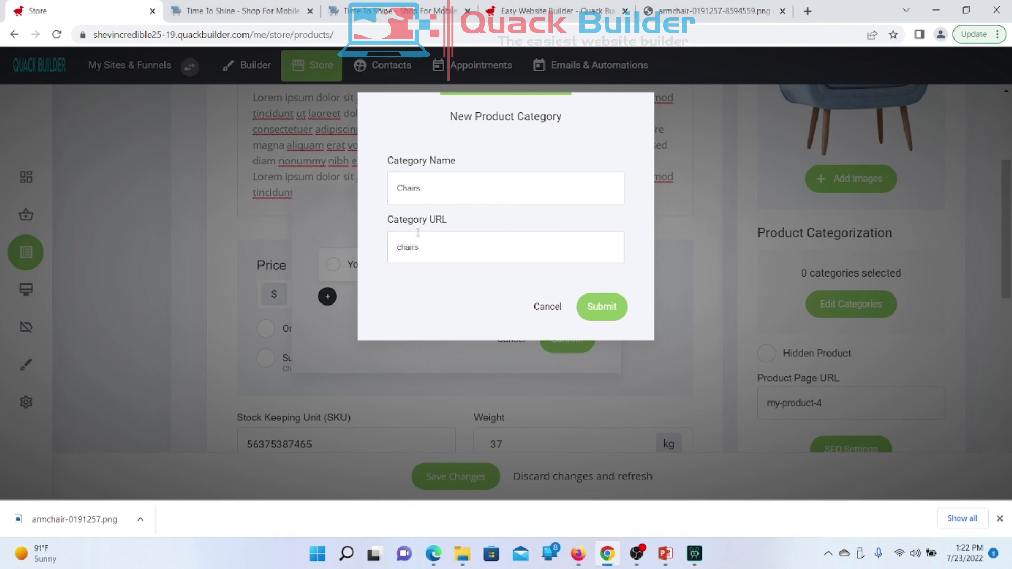
{"action": "left_click", "coordinate": [616, 310]}
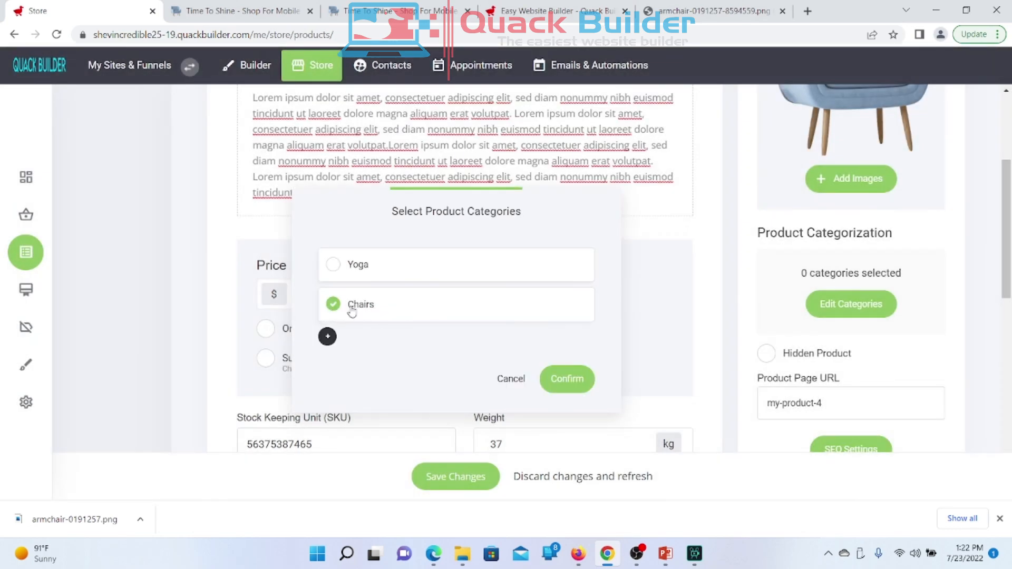
{"action": "left_click", "coordinate": [333, 265]}
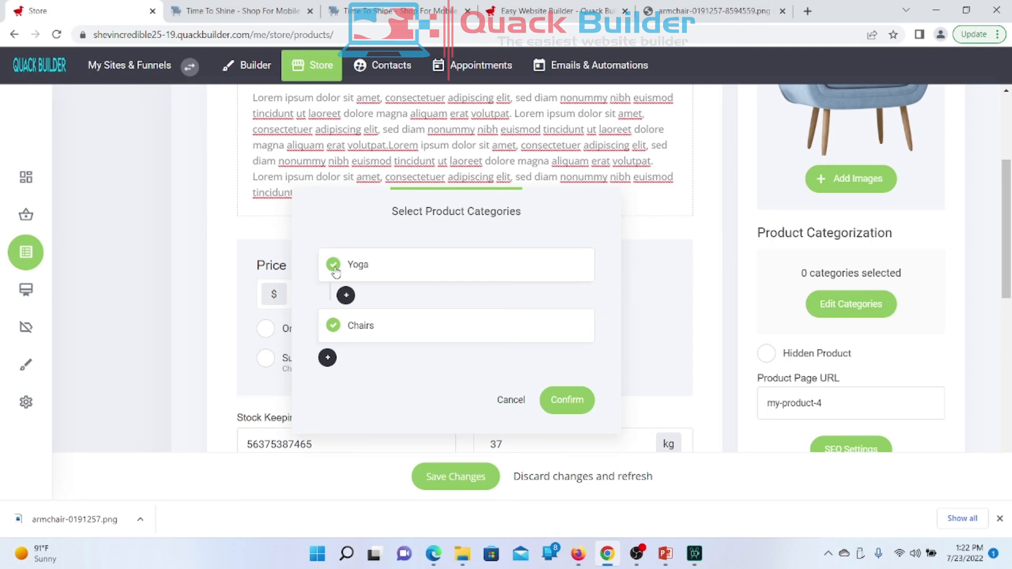
{"action": "left_click", "coordinate": [334, 265]}
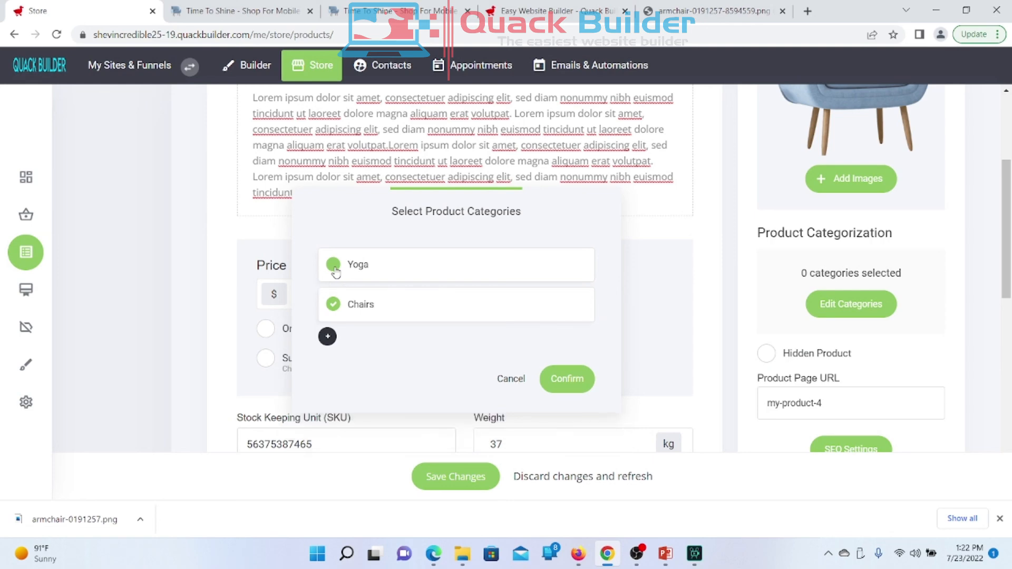
{"action": "left_click", "coordinate": [329, 337]}
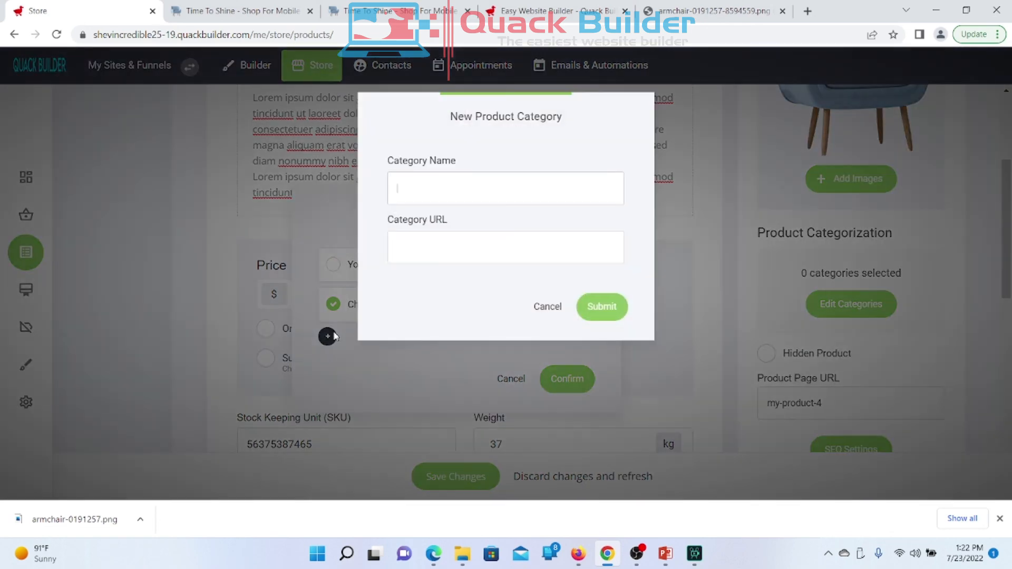
{"action": "left_click", "coordinate": [545, 315]}
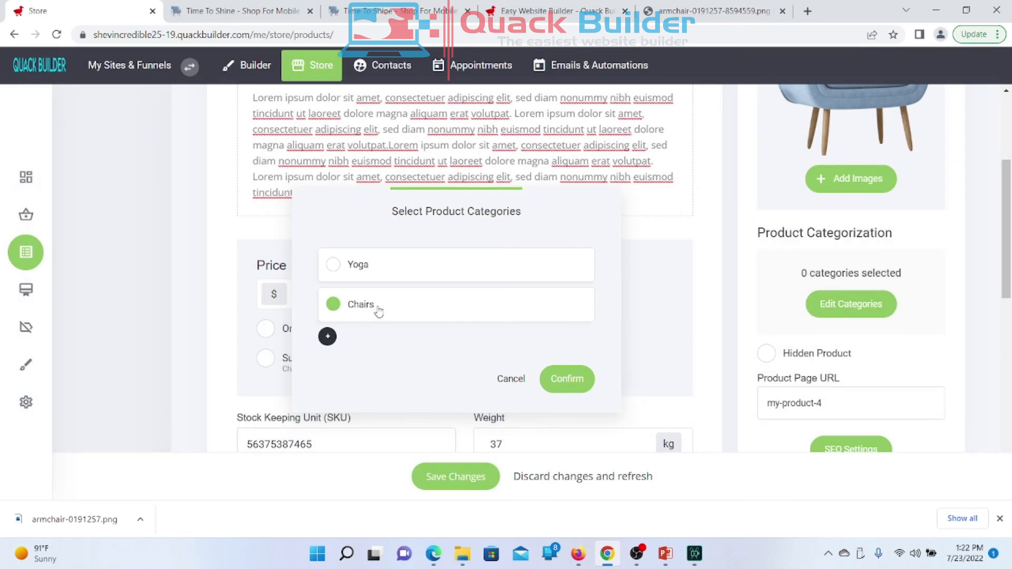
{"action": "left_click", "coordinate": [379, 311]}
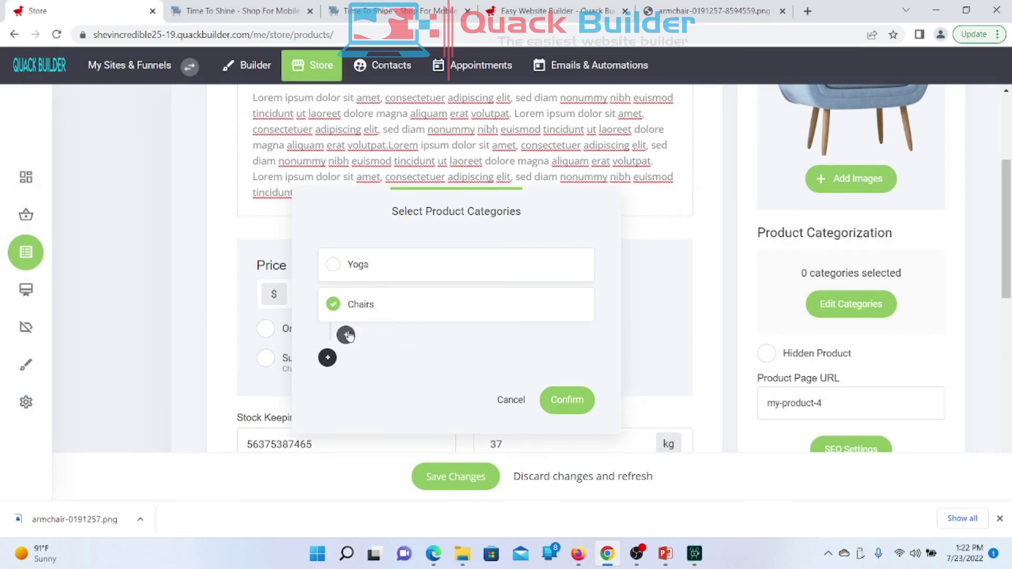
{"action": "left_click", "coordinate": [577, 402]}
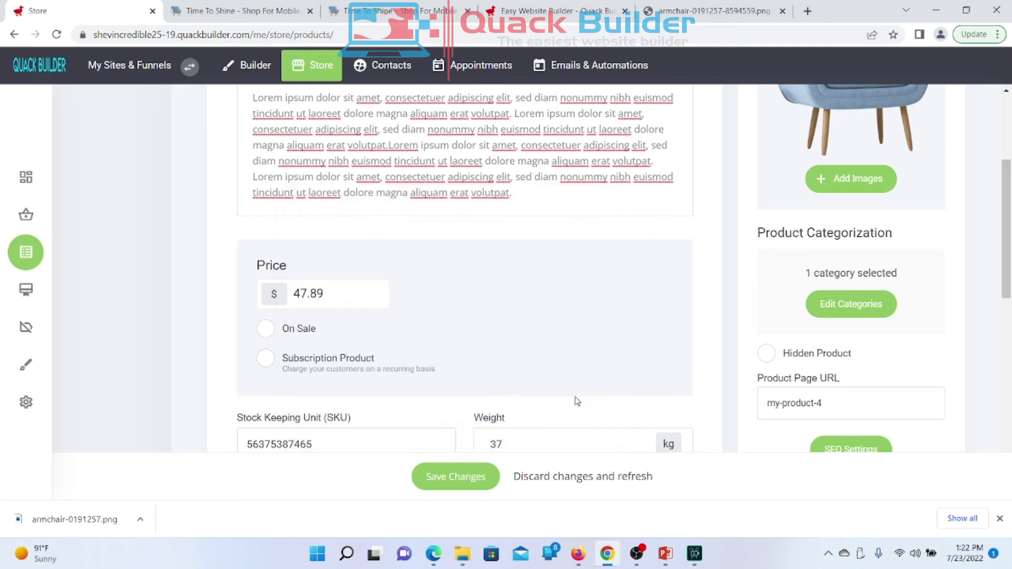
Step: Scroll through the product editor and inspect the product page URL
{"action": "scroll", "coordinate": [841, 205], "scroll_direction": "up", "scroll_amount": 4}
{"action": "scroll", "coordinate": [841, 205], "scroll_direction": "down", "scroll_amount": 5}
{"action": "scroll", "coordinate": [841, 205], "scroll_direction": "up", "scroll_amount": 1}
{"action": "scroll", "coordinate": [841, 206], "scroll_direction": "down", "scroll_amount": 1}
{"action": "scroll", "coordinate": [843, 207], "scroll_direction": "down", "scroll_amount": 1}
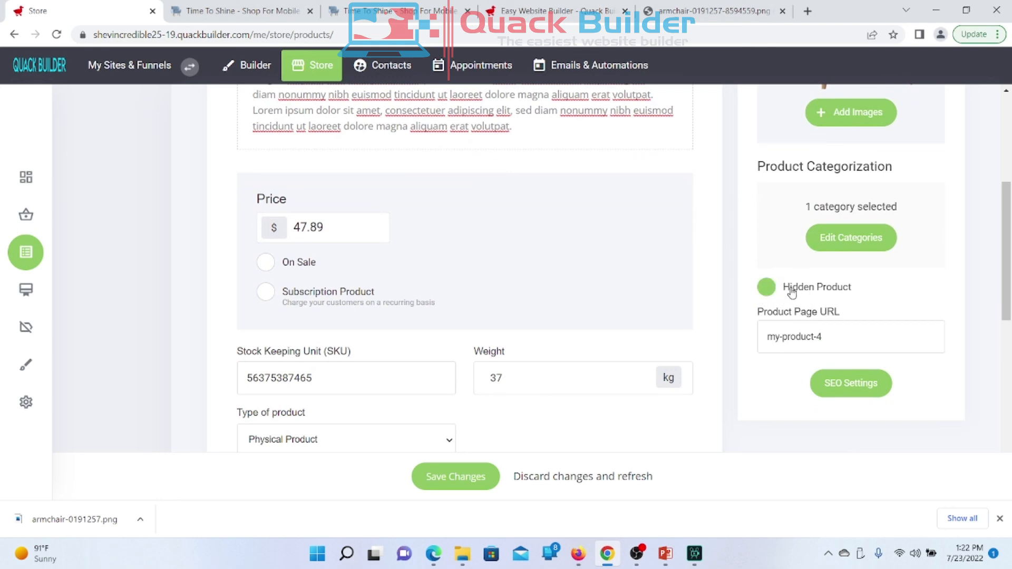
{"action": "scroll", "coordinate": [836, 338], "scroll_direction": "down", "scroll_amount": 2}
{"action": "scroll", "coordinate": [836, 338], "scroll_direction": "up", "scroll_amount": 2}
{"action": "scroll", "coordinate": [836, 339], "scroll_direction": "down", "scroll_amount": 2}
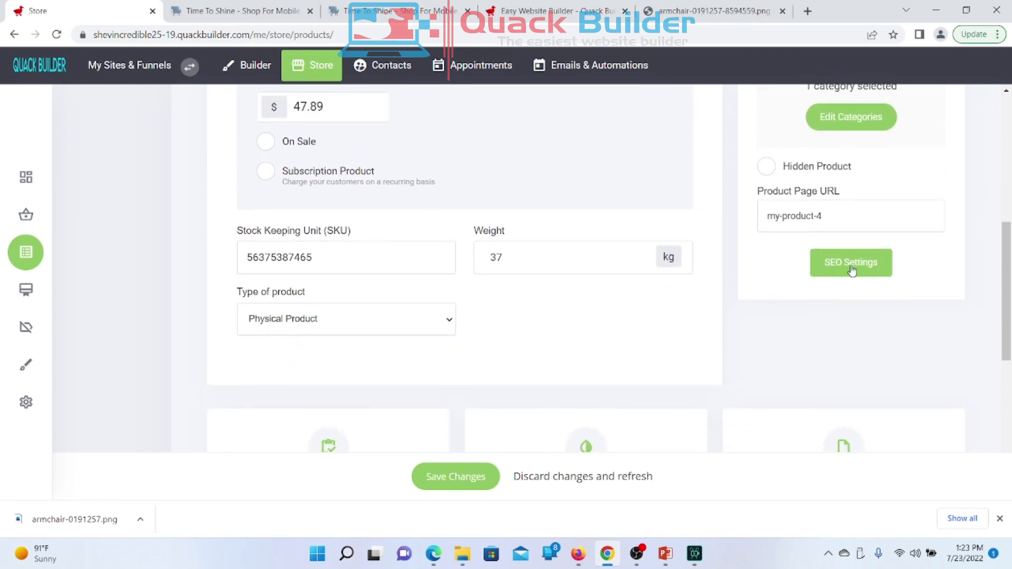
{"action": "scroll", "coordinate": [848, 271], "scroll_direction": "up", "scroll_amount": 3}
{"action": "scroll", "coordinate": [786, 271], "scroll_direction": "down", "scroll_amount": 1}
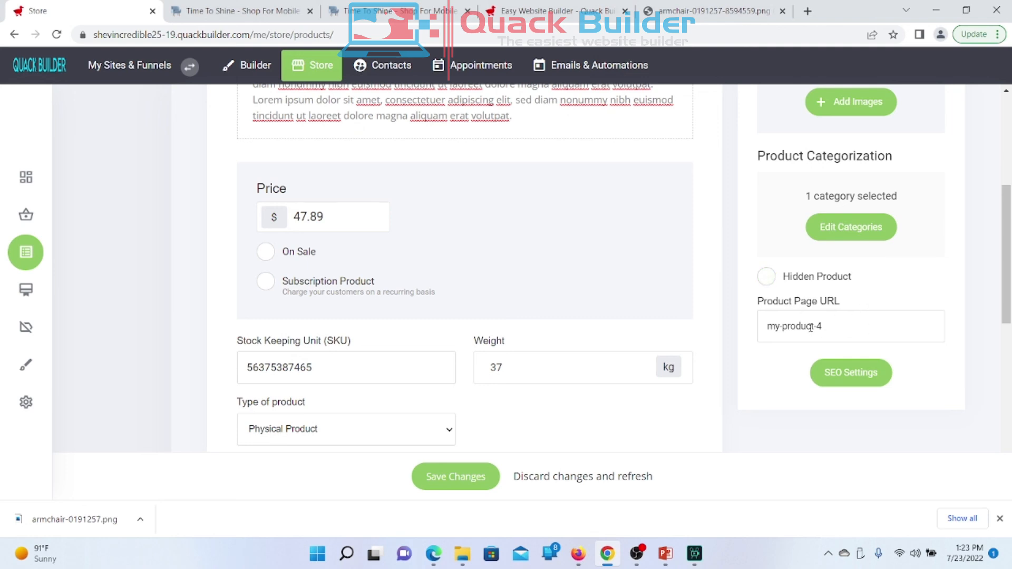
{"action": "left_click_drag", "start_coordinate": [824, 327], "coordinate": [758, 332]}
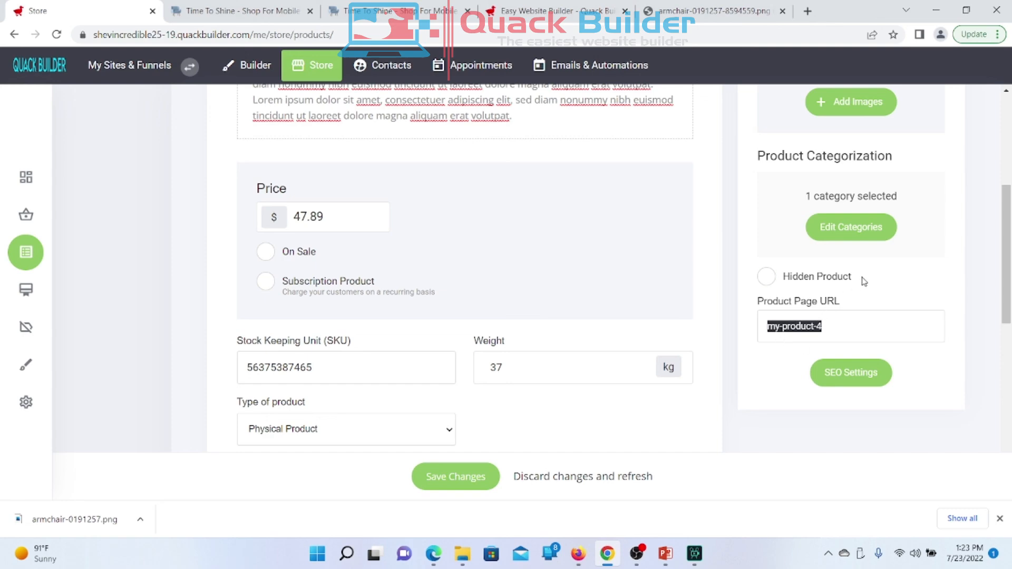
{"action": "scroll", "coordinate": [861, 280], "scroll_direction": "up", "scroll_amount": 1}
{"action": "scroll", "coordinate": [860, 279], "scroll_direction": "down", "scroll_amount": 2}
{"action": "scroll", "coordinate": [892, 214], "scroll_direction": "up", "scroll_amount": 3}
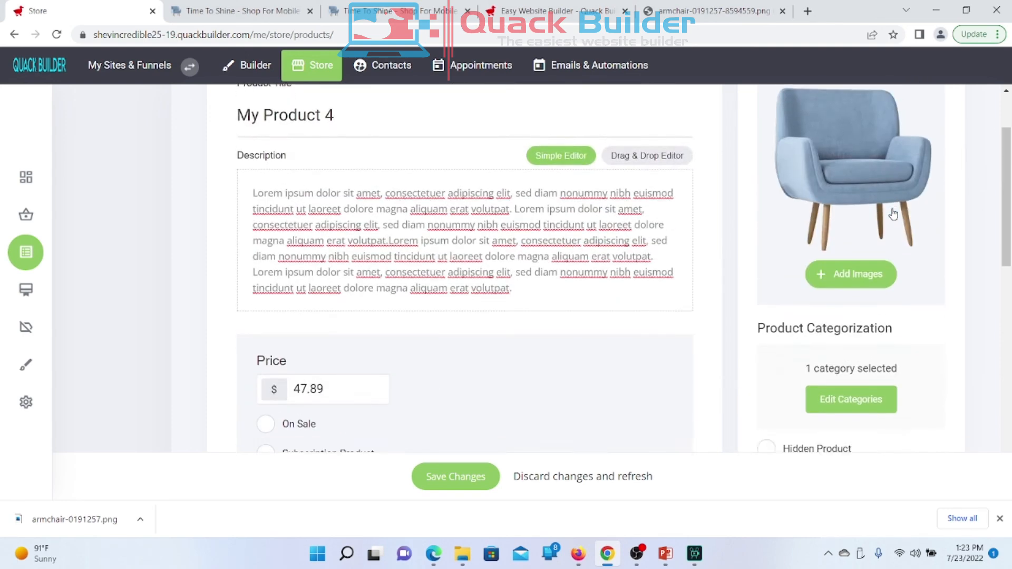
{"action": "scroll", "coordinate": [892, 214], "scroll_direction": "down", "scroll_amount": 2}
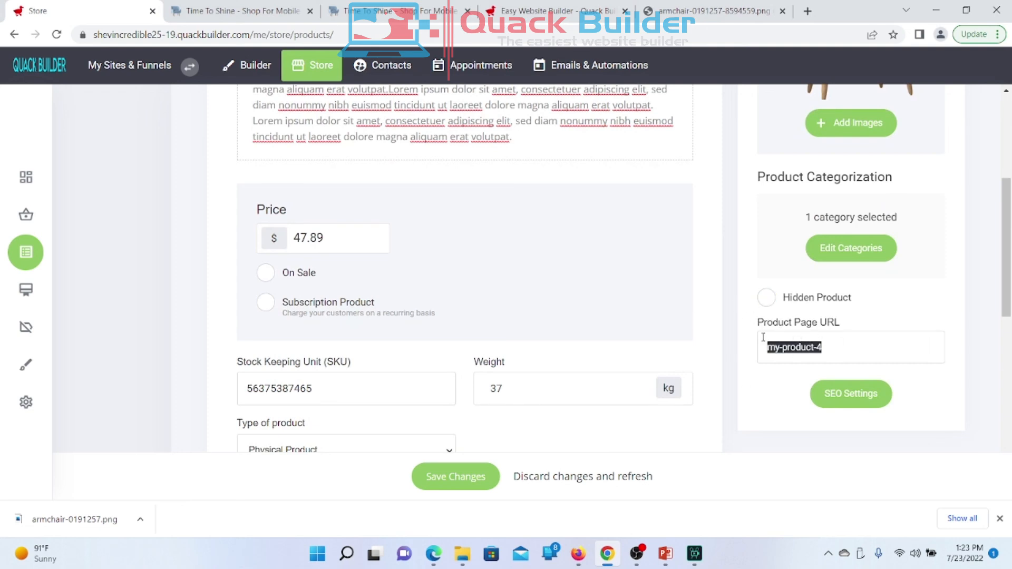
{"action": "left_click", "coordinate": [848, 338]}
Step: Check the My Product 4 title and bring up the SEO Settings panel
{"action": "scroll", "coordinate": [861, 345], "scroll_direction": "up", "scroll_amount": 5}
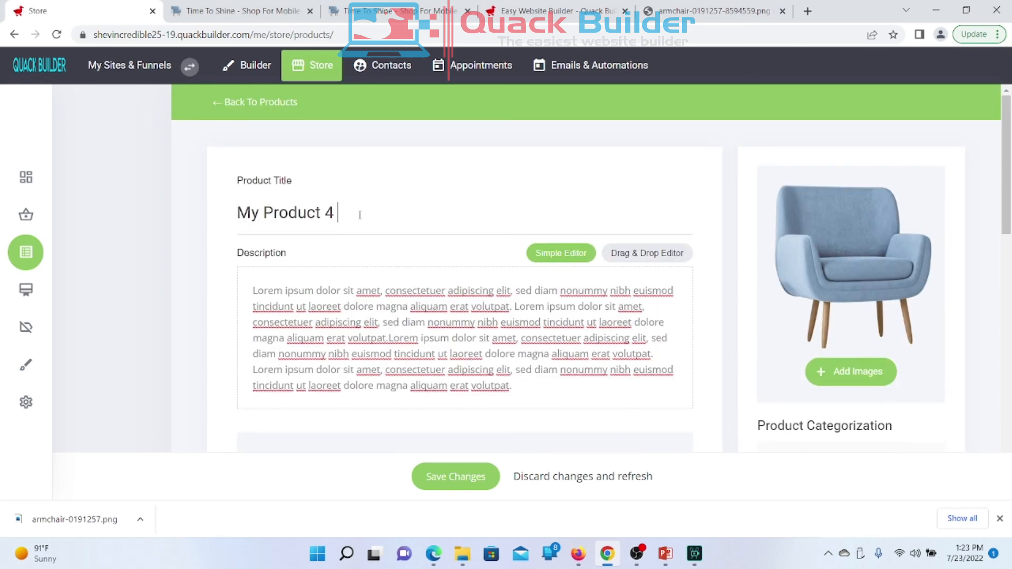
{"action": "left_click_drag", "start_coordinate": [360, 214], "coordinate": [181, 218]}
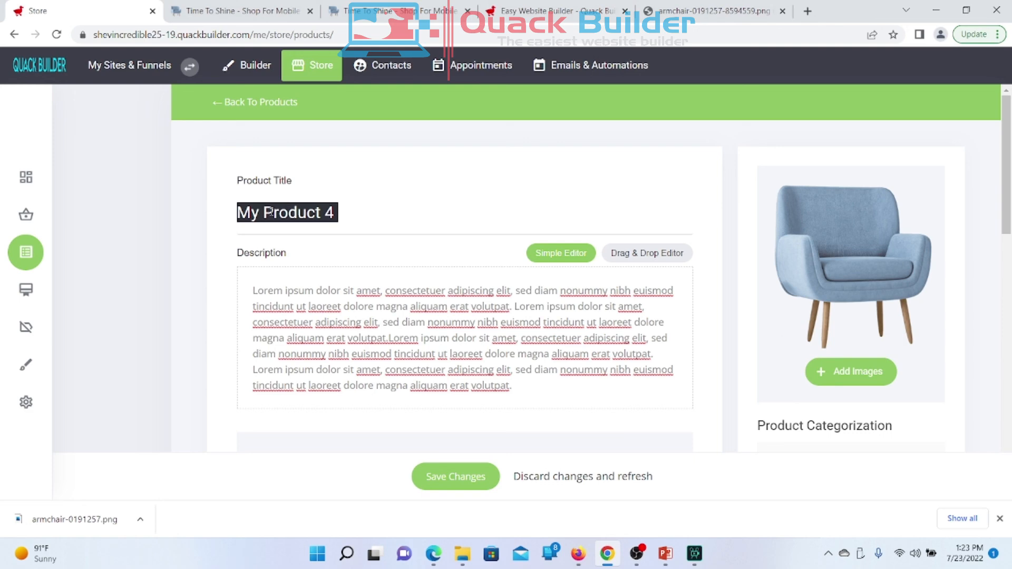
{"action": "scroll", "coordinate": [843, 333], "scroll_direction": "down", "scroll_amount": 6}
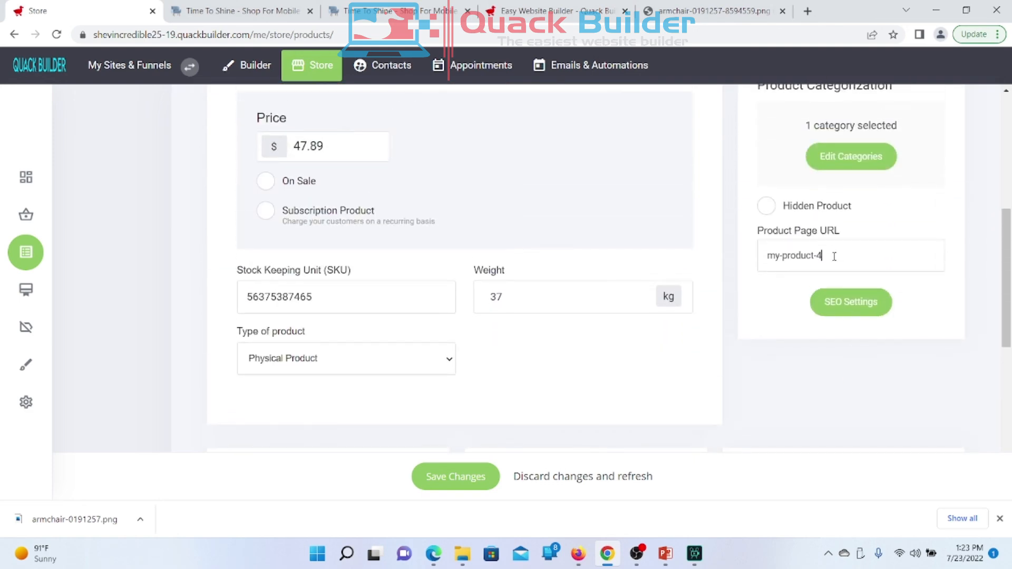
{"action": "scroll", "coordinate": [834, 256], "scroll_direction": "up", "scroll_amount": 2}
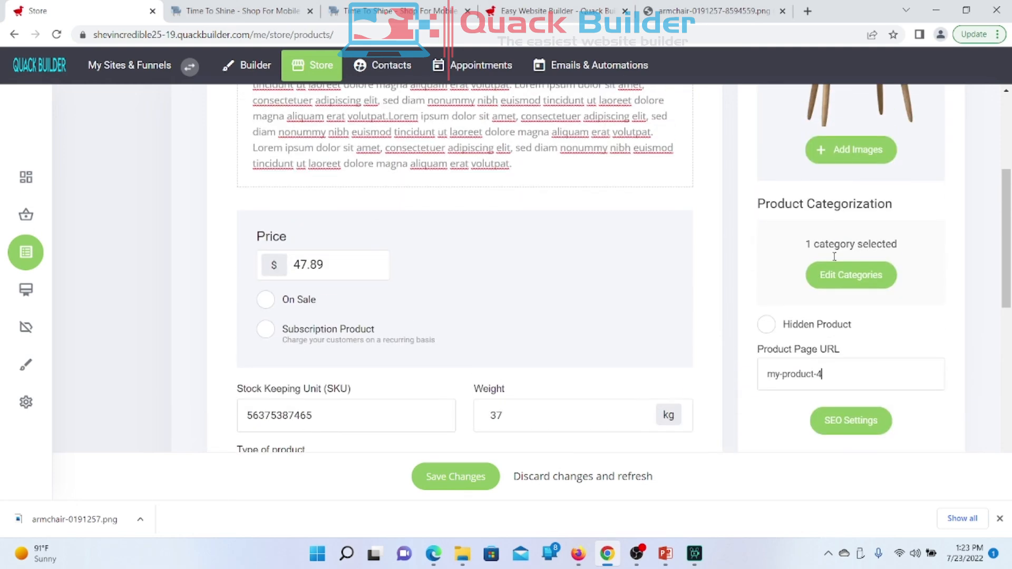
{"action": "scroll", "coordinate": [833, 257], "scroll_direction": "up", "scroll_amount": 3}
{"action": "scroll", "coordinate": [833, 258], "scroll_direction": "down", "scroll_amount": 6}
{"action": "left_click", "coordinate": [838, 271]}
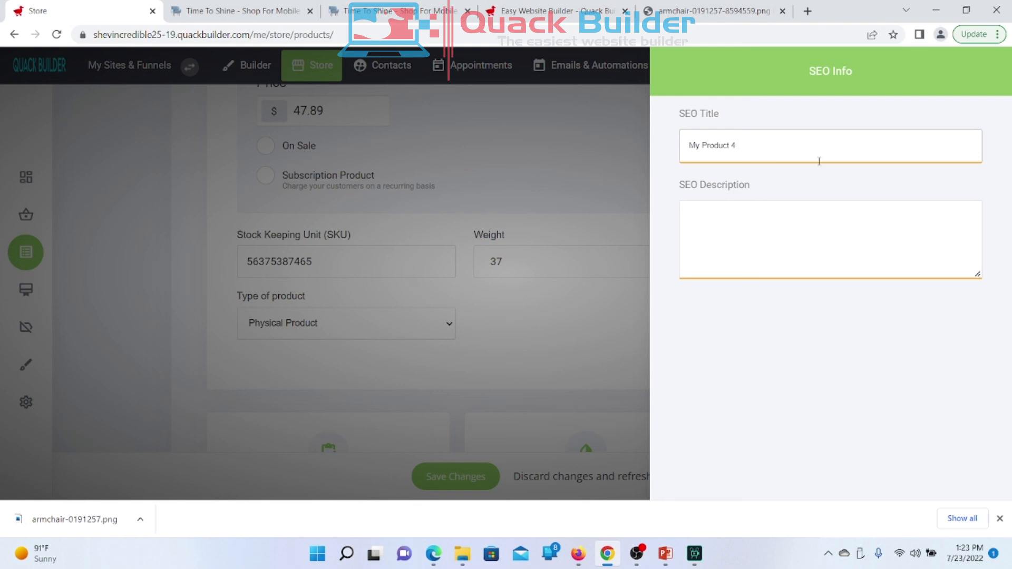
Step: Close the SEO Info panel, leaving the SEO description empty
{"action": "left_click", "coordinate": [744, 241]}
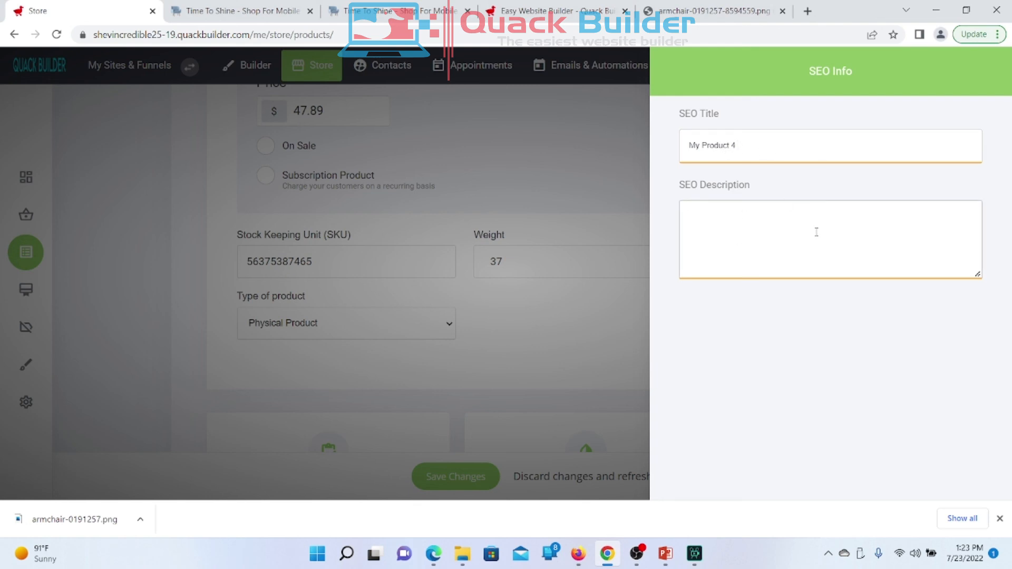
{"action": "left_click_drag", "start_coordinate": [820, 81], "coordinate": [779, 109]}
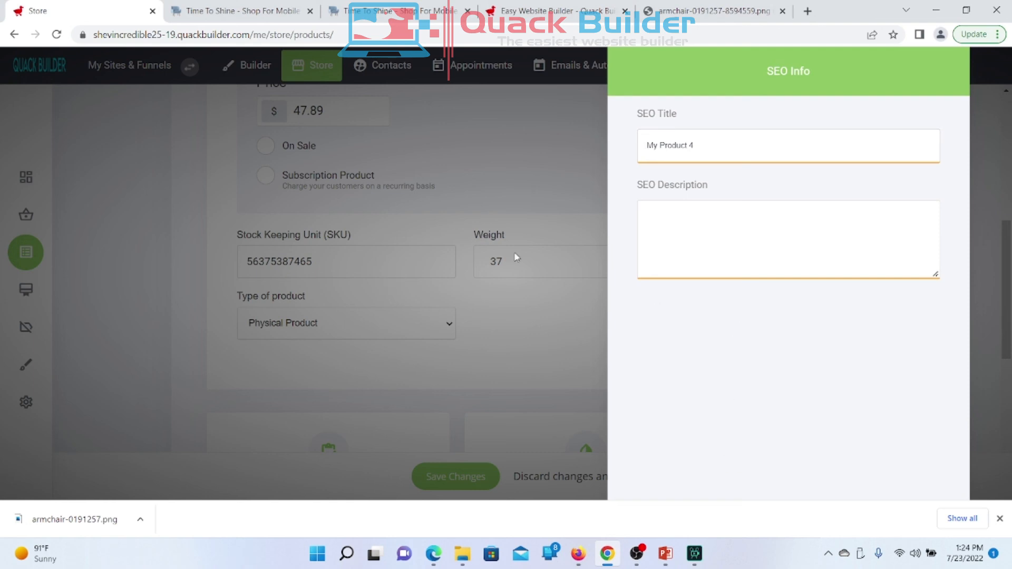
{"action": "left_click", "coordinate": [521, 300]}
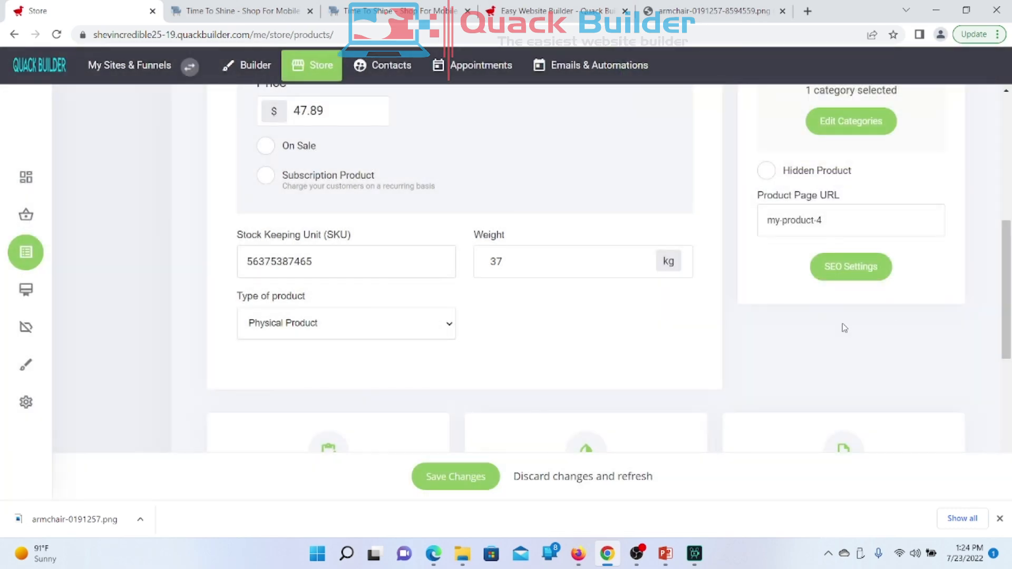
Step: Save My Product 4, then view the Time To Shine storefront
{"action": "scroll", "coordinate": [844, 328], "scroll_direction": "down", "scroll_amount": 7}
{"action": "scroll", "coordinate": [834, 327], "scroll_direction": "up", "scroll_amount": 8}
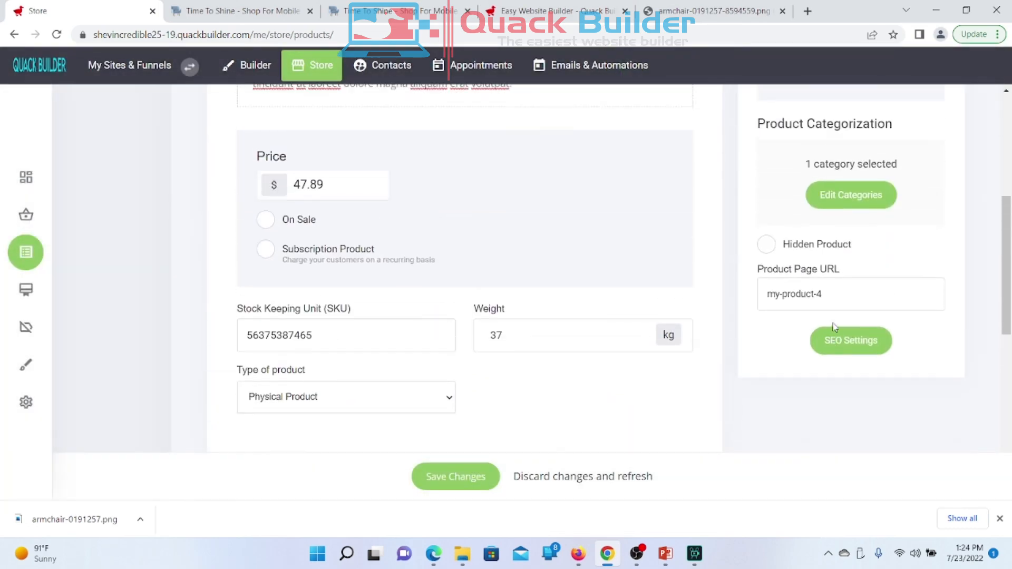
{"action": "scroll", "coordinate": [834, 327], "scroll_direction": "up", "scroll_amount": 5}
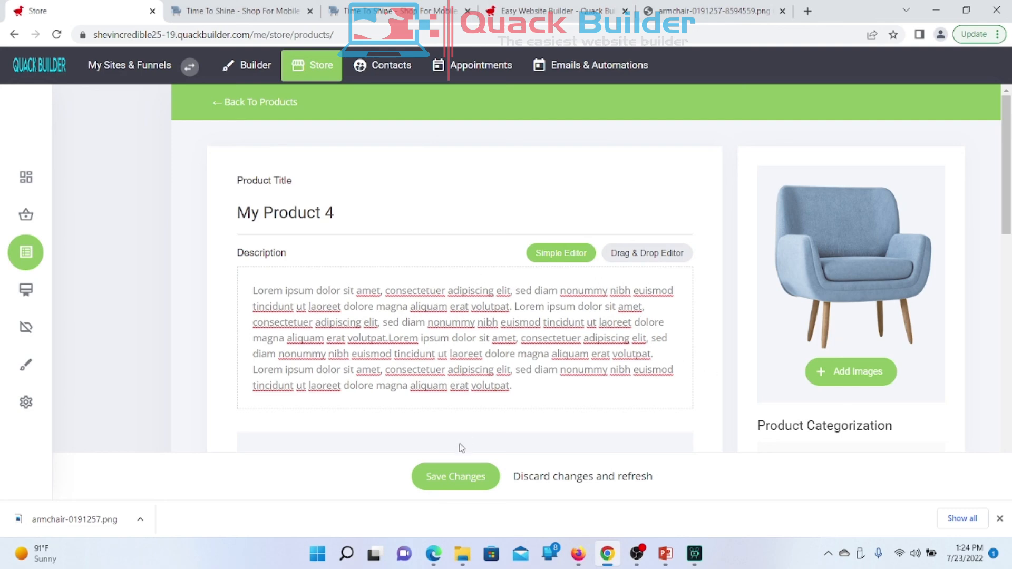
{"action": "left_click", "coordinate": [443, 488]}
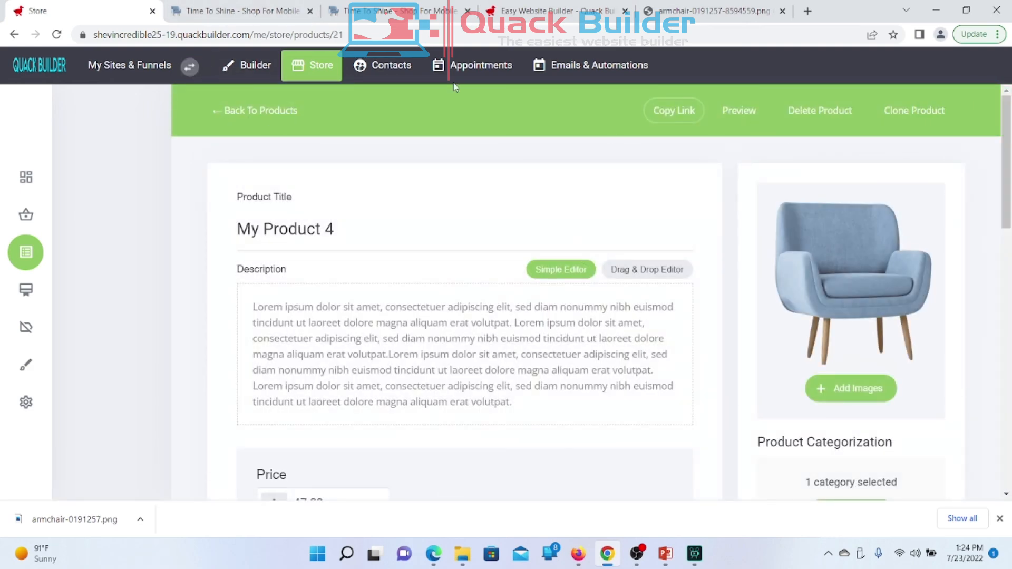
{"action": "left_click", "coordinate": [222, 11]}
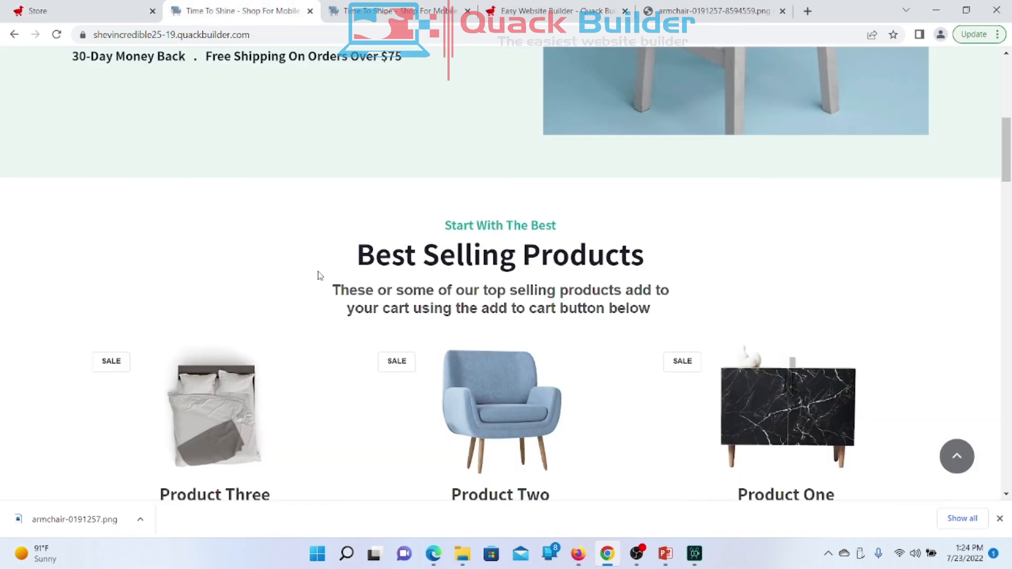
Step: Reload the storefront and cycle the Best Selling Products carousel to show My Product 4 at $47.89
{"action": "scroll", "coordinate": [316, 276], "scroll_direction": "up", "scroll_amount": 8}
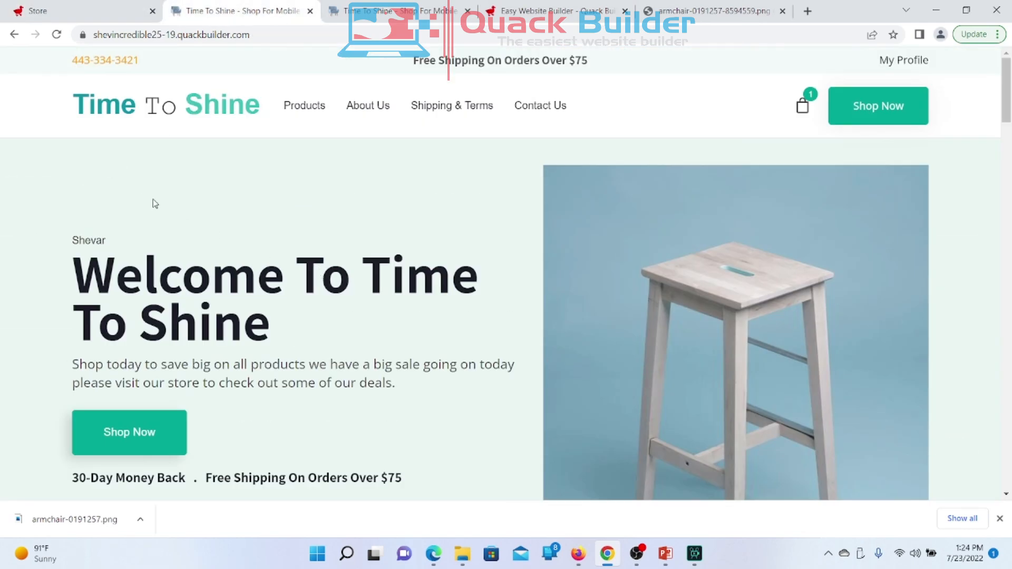
{"action": "left_click", "coordinate": [189, 108]}
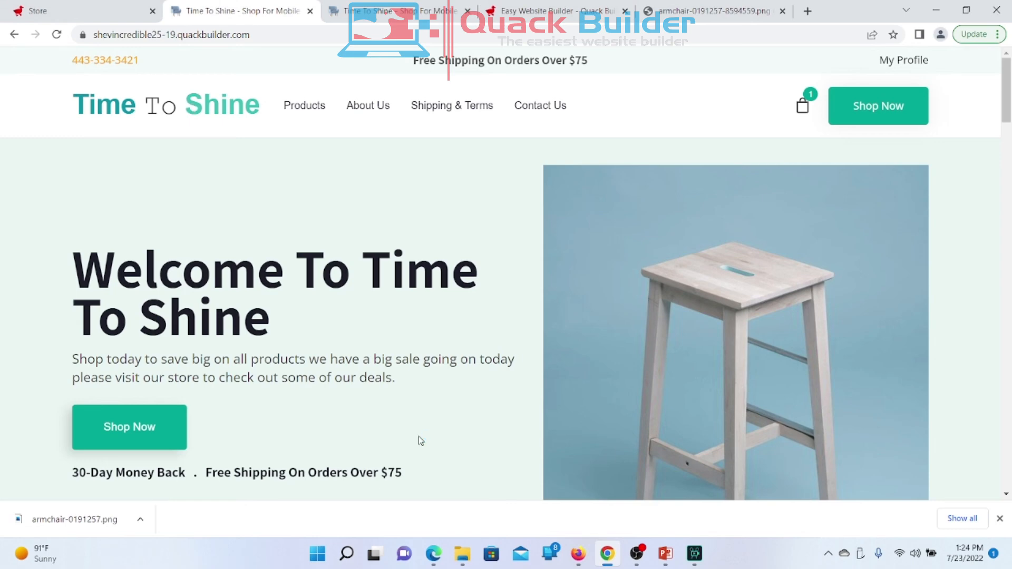
{"action": "scroll", "coordinate": [420, 440], "scroll_direction": "down", "scroll_amount": 10}
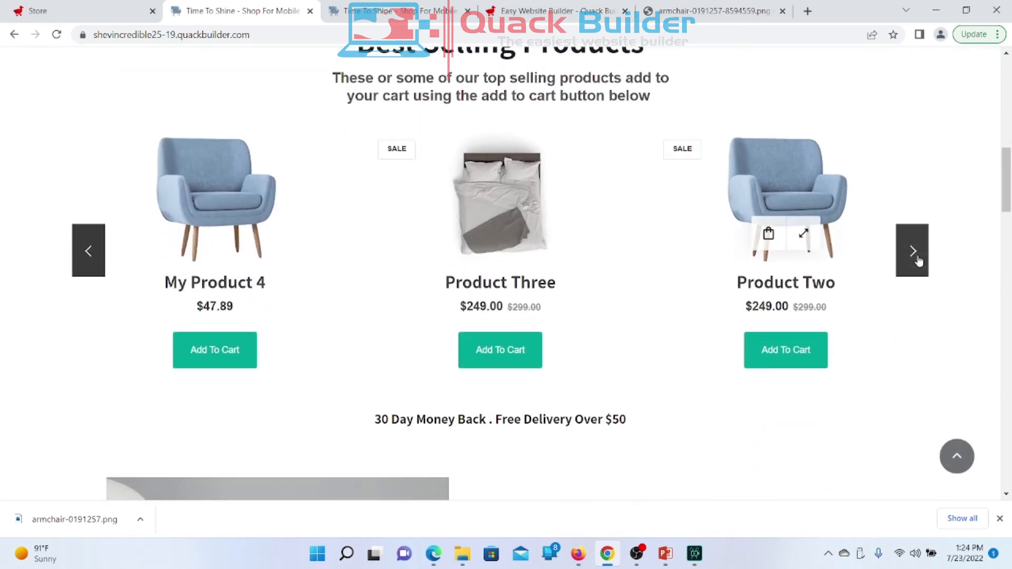
{"action": "left_click", "coordinate": [918, 261]}
{"action": "left_click", "coordinate": [918, 262]}
{"action": "left_click", "coordinate": [919, 262]}
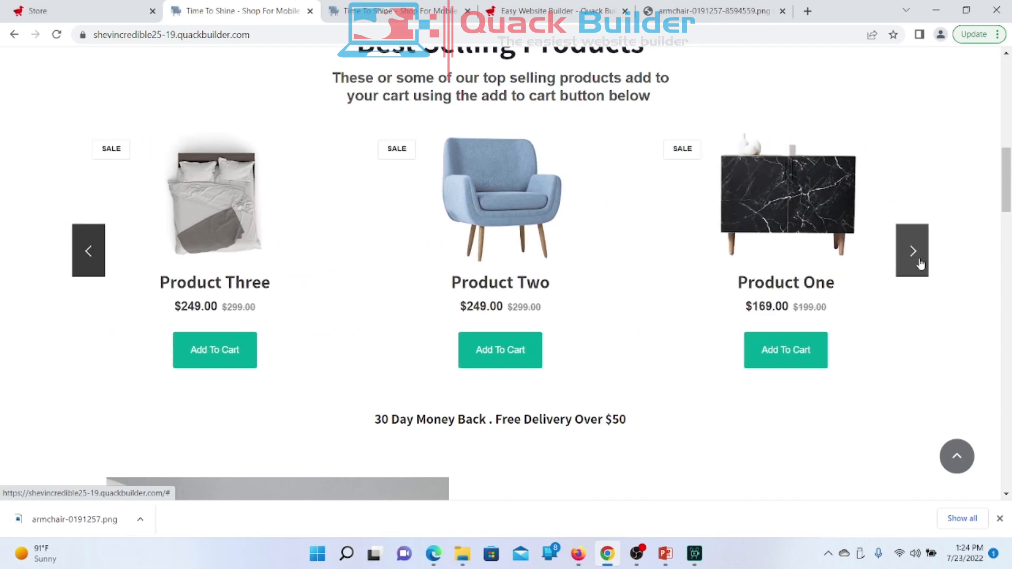
{"action": "left_click", "coordinate": [919, 263]}
{"action": "mouse_move", "coordinate": [276, 235]}
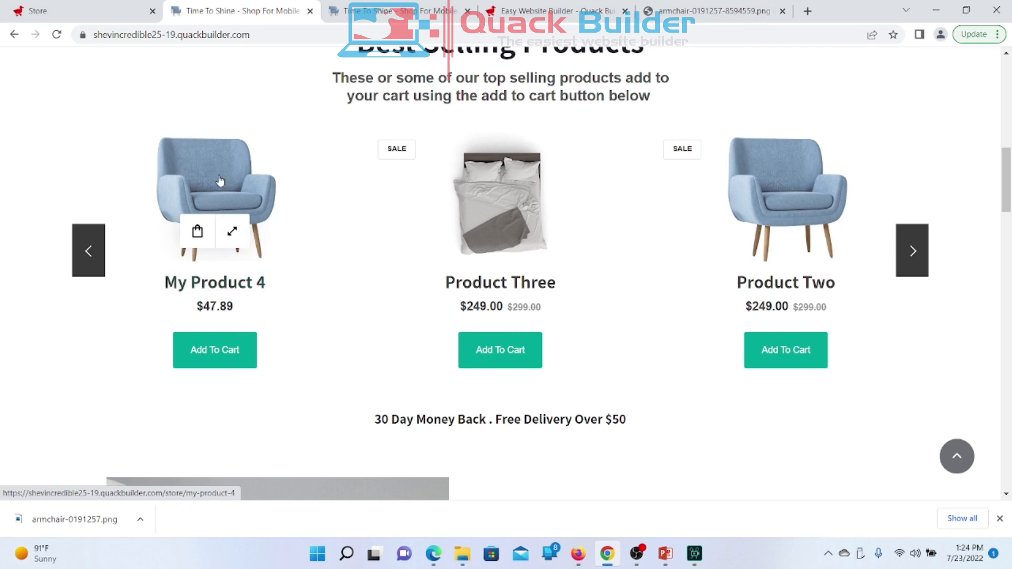
{"action": "mouse_move", "coordinate": [761, 258]}
Step: Open My Product 4's product page and check its title and $47.89 price
{"action": "left_click", "coordinate": [197, 158]}
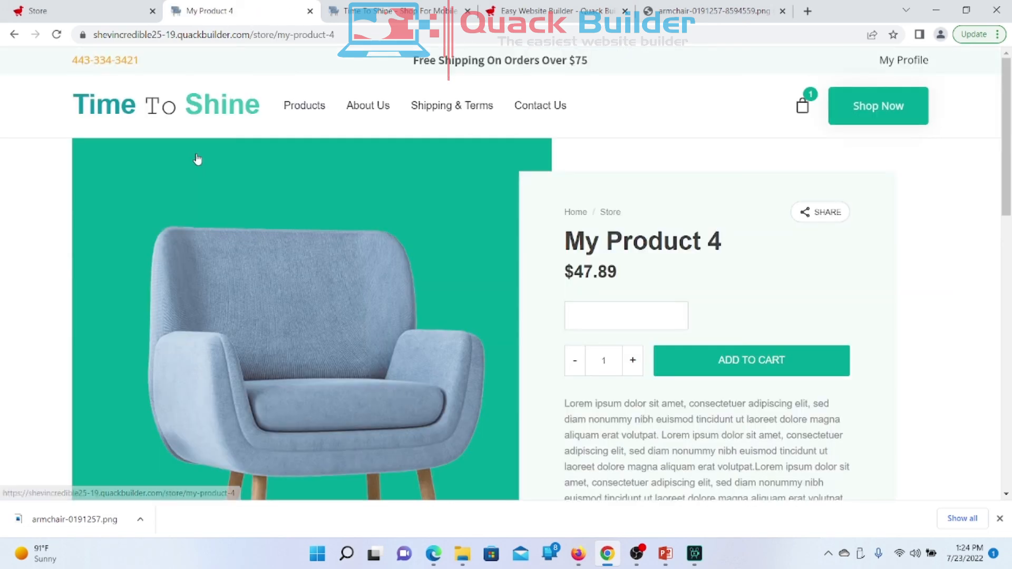
{"action": "scroll", "coordinate": [352, 325], "scroll_direction": "down", "scroll_amount": 9}
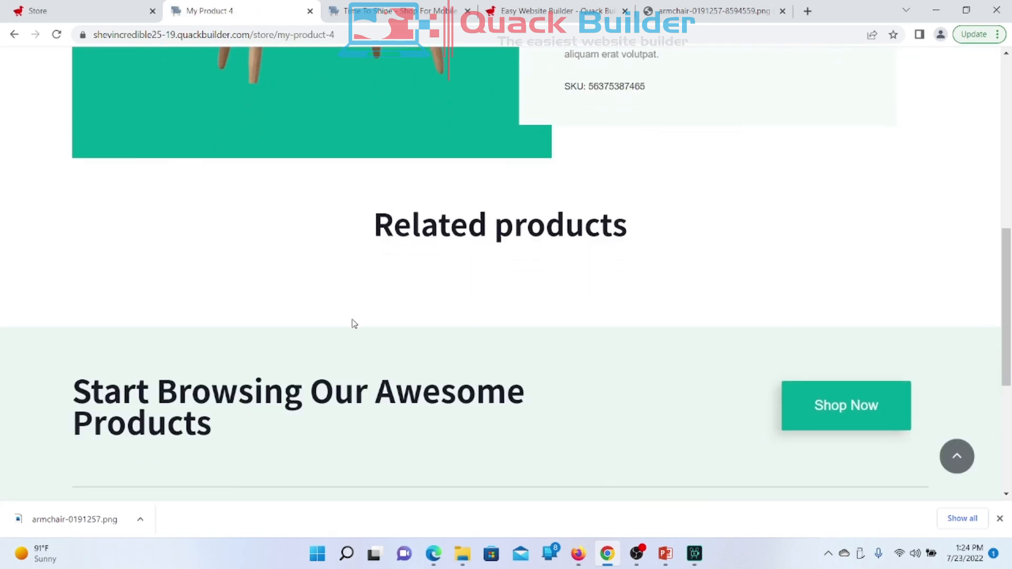
{"action": "scroll", "coordinate": [354, 323], "scroll_direction": "down", "scroll_amount": 5}
{"action": "scroll", "coordinate": [353, 324], "scroll_direction": "up", "scroll_amount": 12}
{"action": "scroll", "coordinate": [352, 321], "scroll_direction": "up", "scroll_amount": 2}
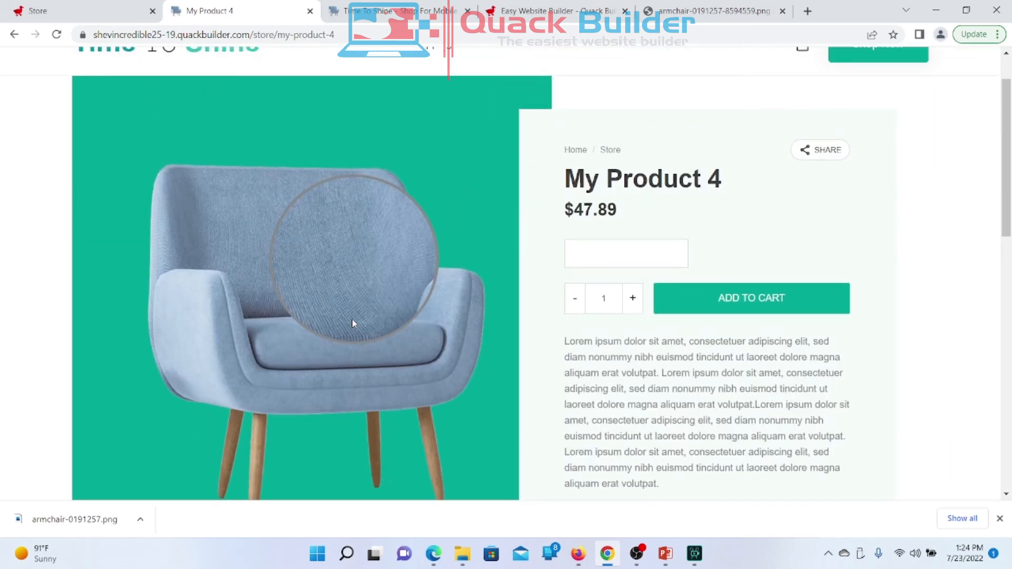
{"action": "scroll", "coordinate": [352, 323], "scroll_direction": "down", "scroll_amount": 1}
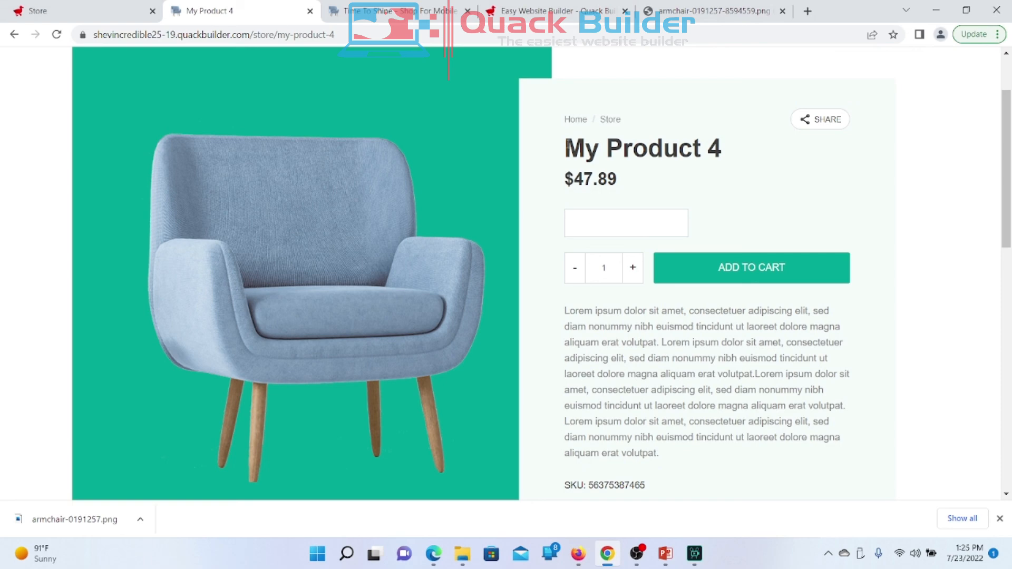
{"action": "left_click_drag", "start_coordinate": [563, 148], "coordinate": [762, 162]}
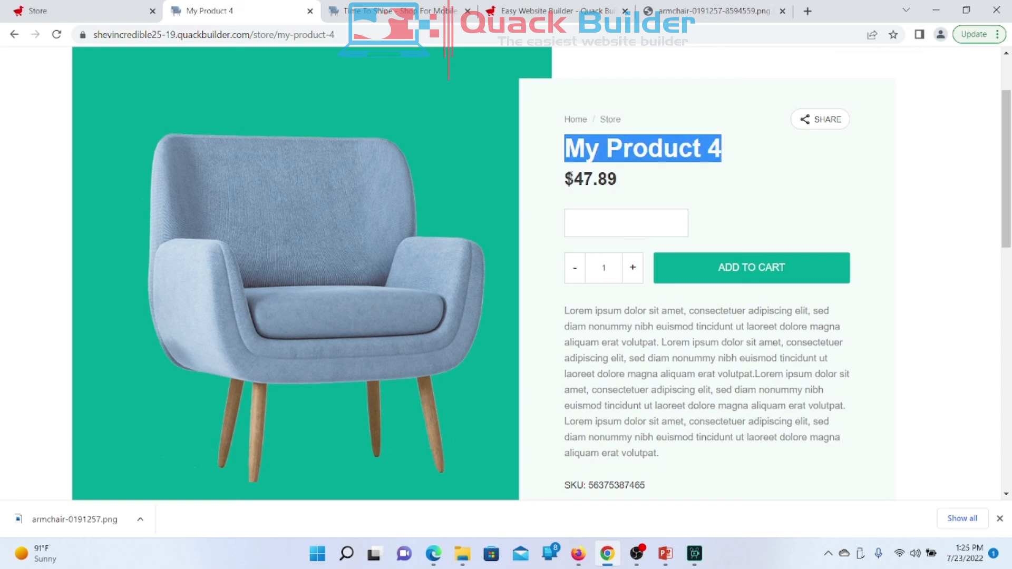
{"action": "left_click_drag", "start_coordinate": [574, 179], "coordinate": [639, 191]}
{"action": "left_click", "coordinate": [644, 193]}
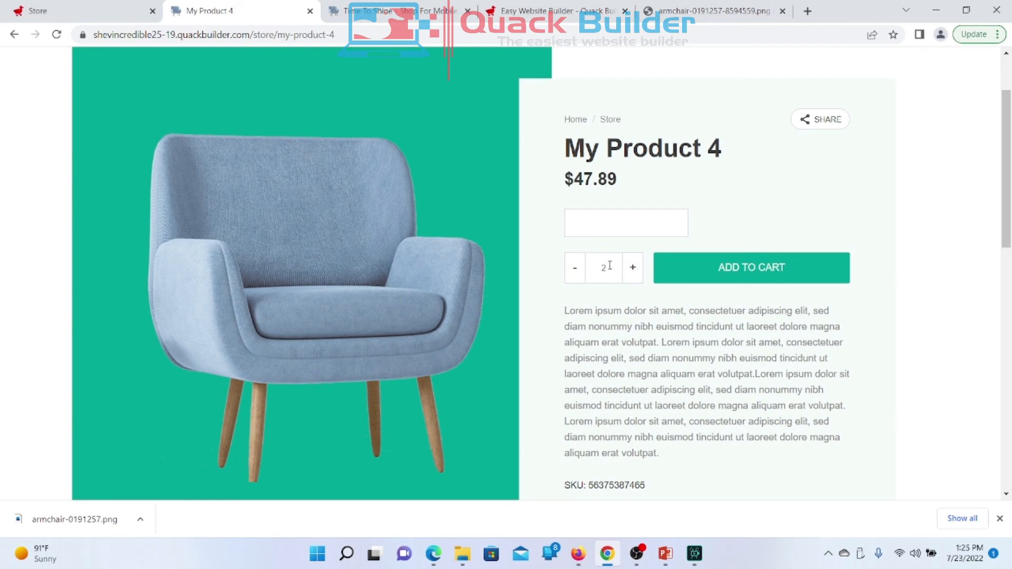
Step: Add two of My Product 4 to the cart, bringing the cart count to 3
{"action": "left_click", "coordinate": [740, 284]}
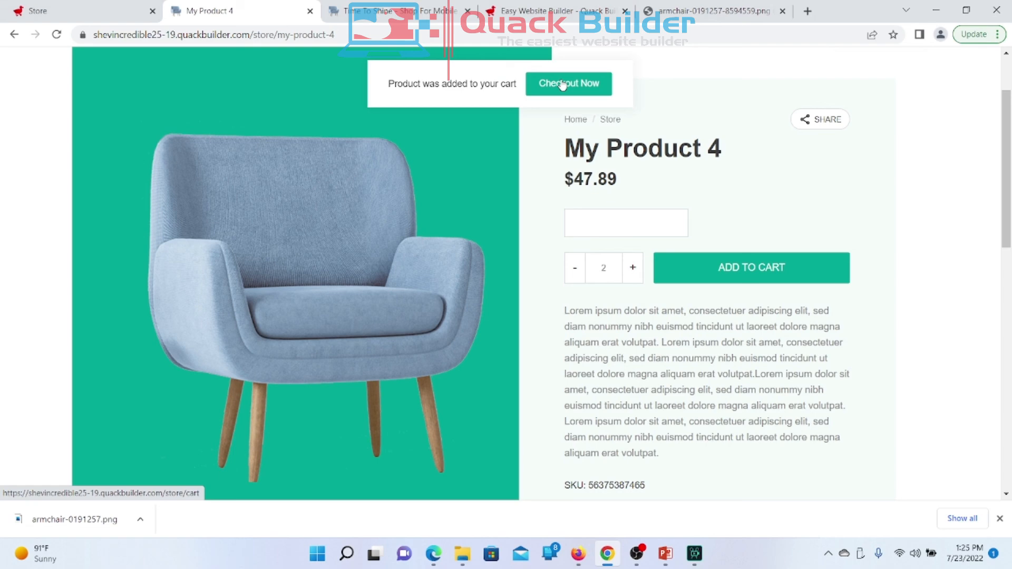
{"action": "scroll", "coordinate": [771, 216], "scroll_direction": "up", "scroll_amount": 2}
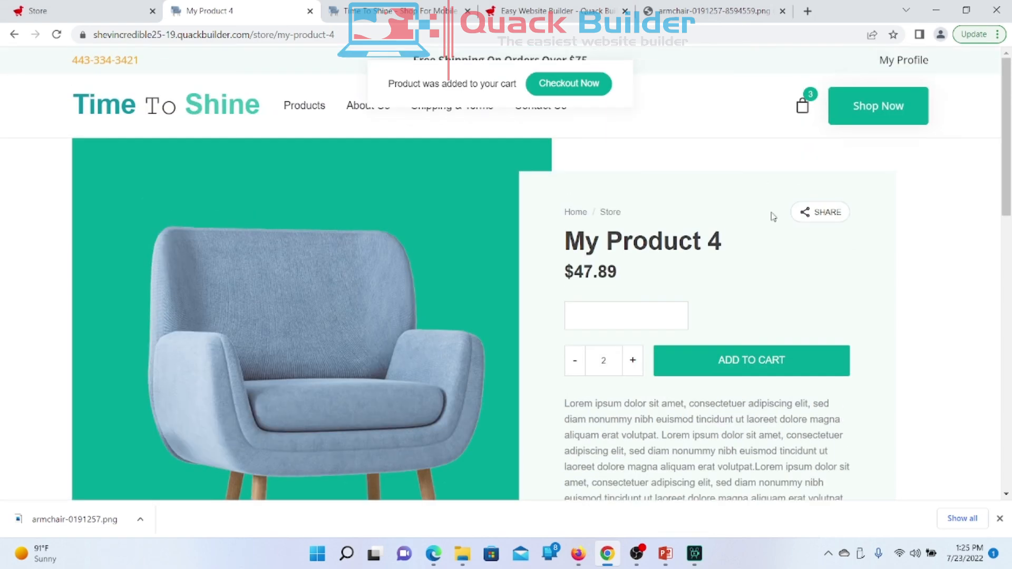
{"action": "mouse_move", "coordinate": [818, 221]}
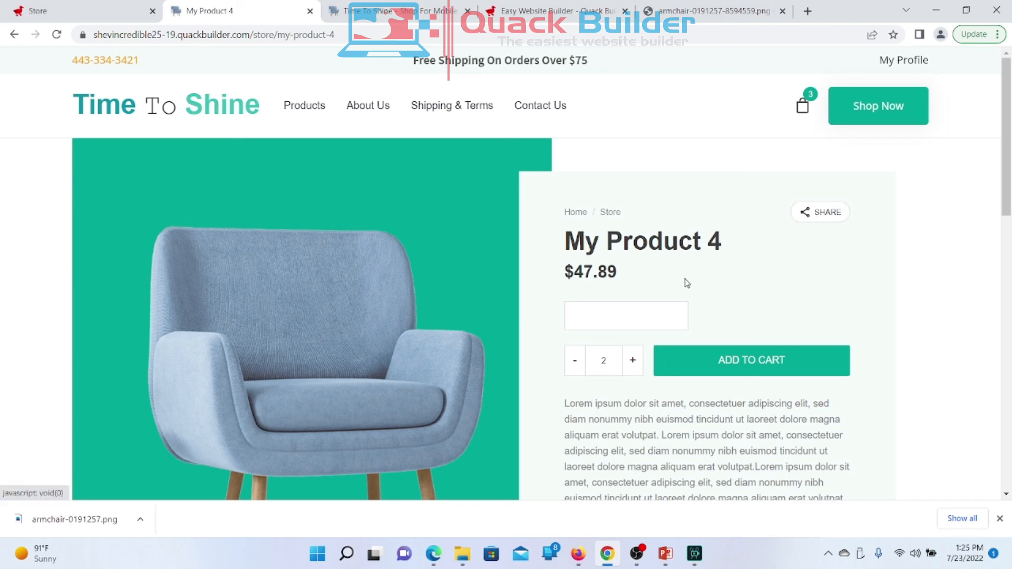
{"action": "left_click_drag", "start_coordinate": [738, 181], "coordinate": [814, 211]}
{"action": "left_click", "coordinate": [764, 182]}
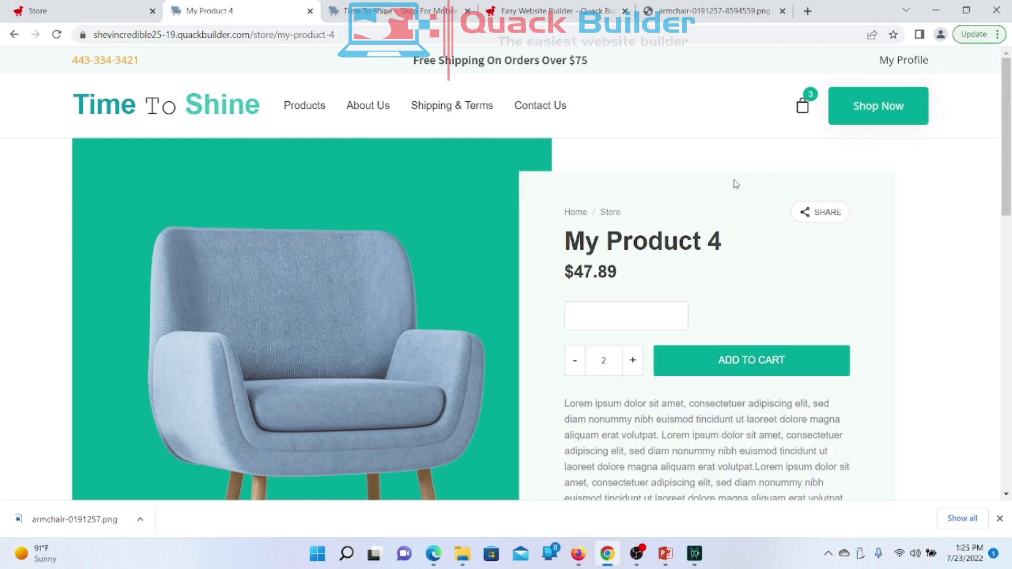
{"action": "mouse_move", "coordinate": [812, 211]}
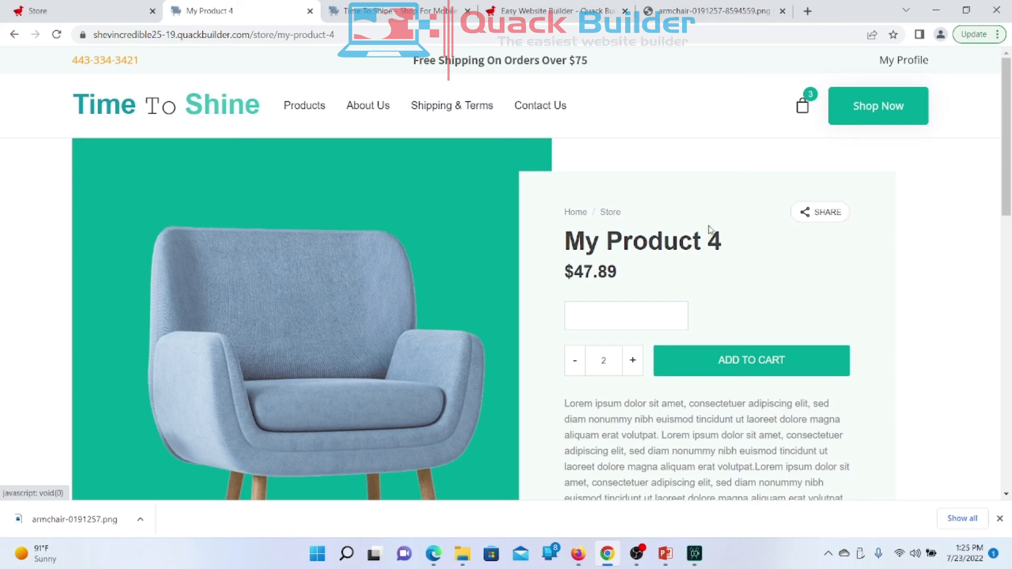
{"action": "left_click", "coordinate": [95, 18]}
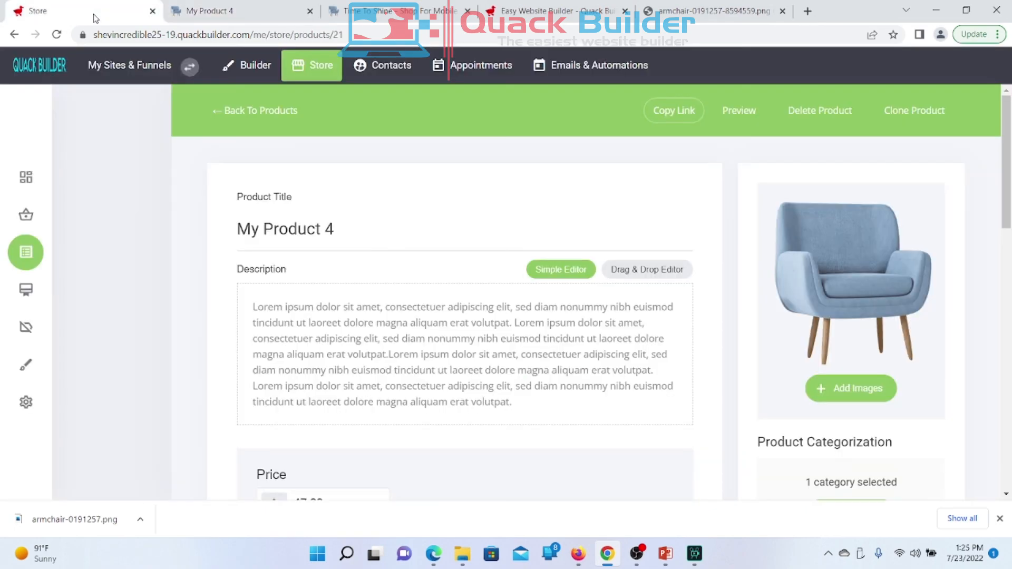
{"action": "scroll", "coordinate": [279, 314], "scroll_direction": "down", "scroll_amount": 10}
{"action": "scroll", "coordinate": [280, 314], "scroll_direction": "up", "scroll_amount": 15}
{"action": "left_click", "coordinate": [241, 110]}
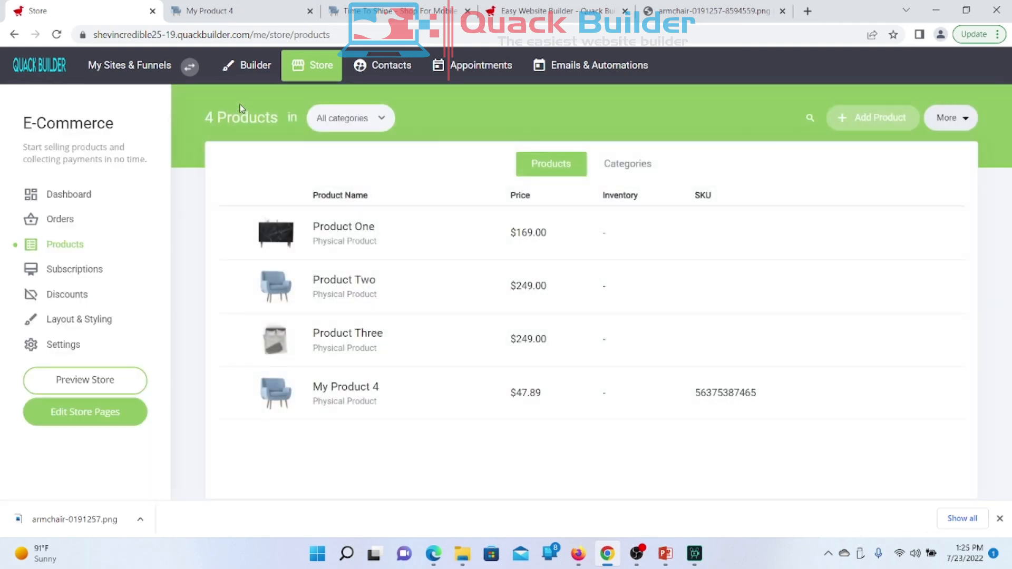
{"action": "left_click", "coordinate": [104, 197]}
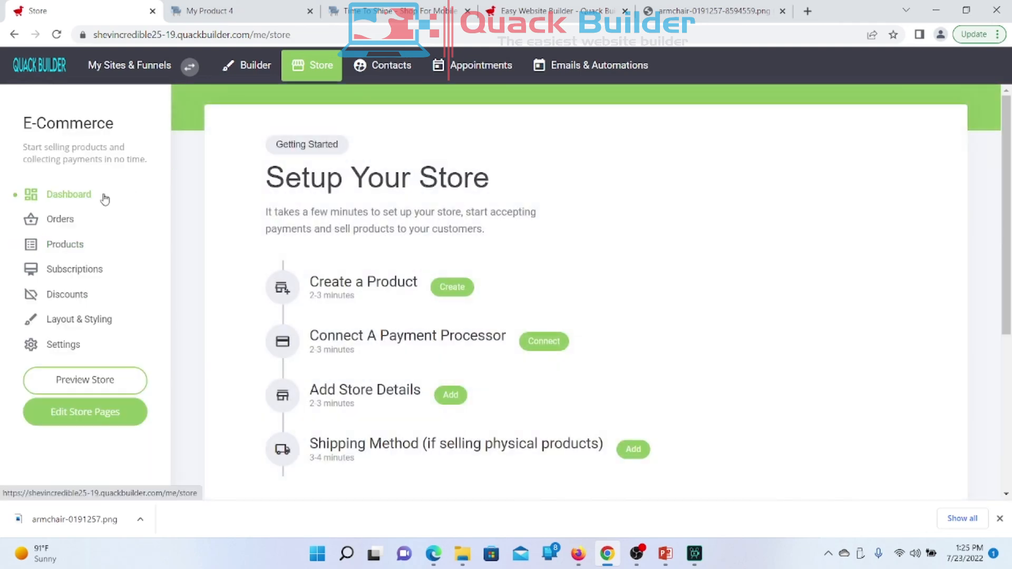
{"action": "scroll", "coordinate": [422, 303], "scroll_direction": "down", "scroll_amount": 2}
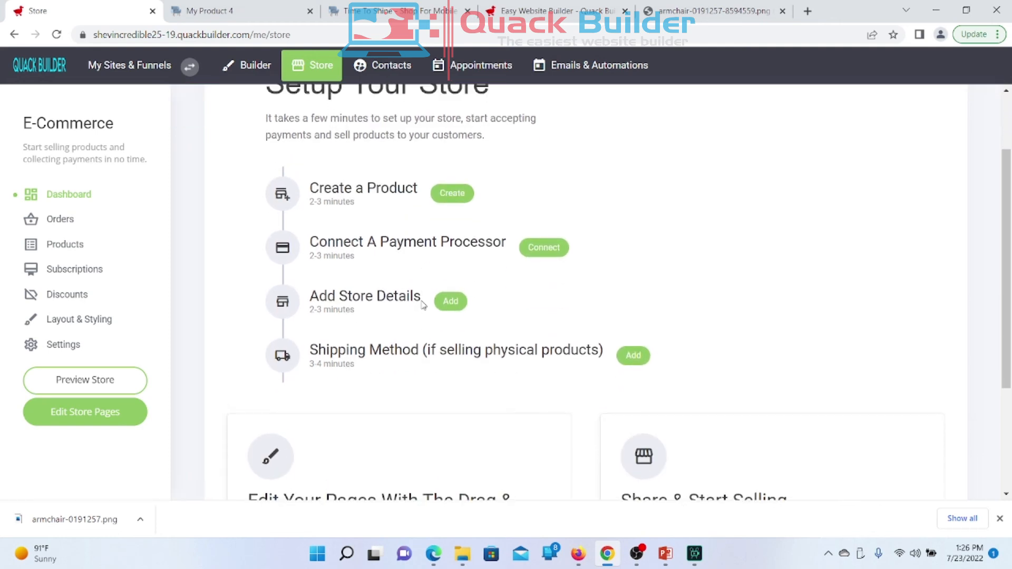
{"action": "scroll", "coordinate": [422, 303], "scroll_direction": "up", "scroll_amount": 1}
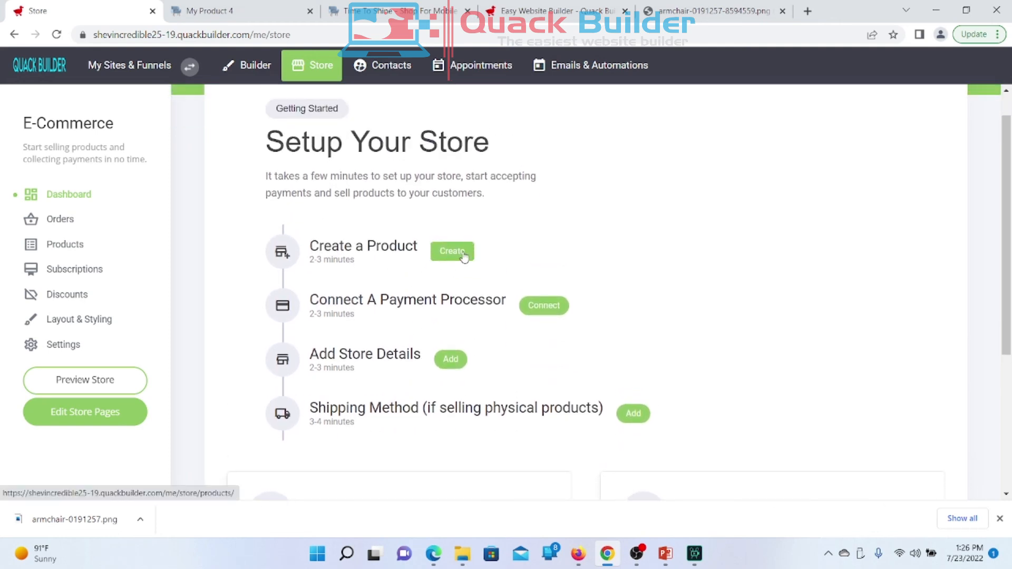
{"action": "scroll", "coordinate": [488, 294], "scroll_direction": "down", "scroll_amount": 2}
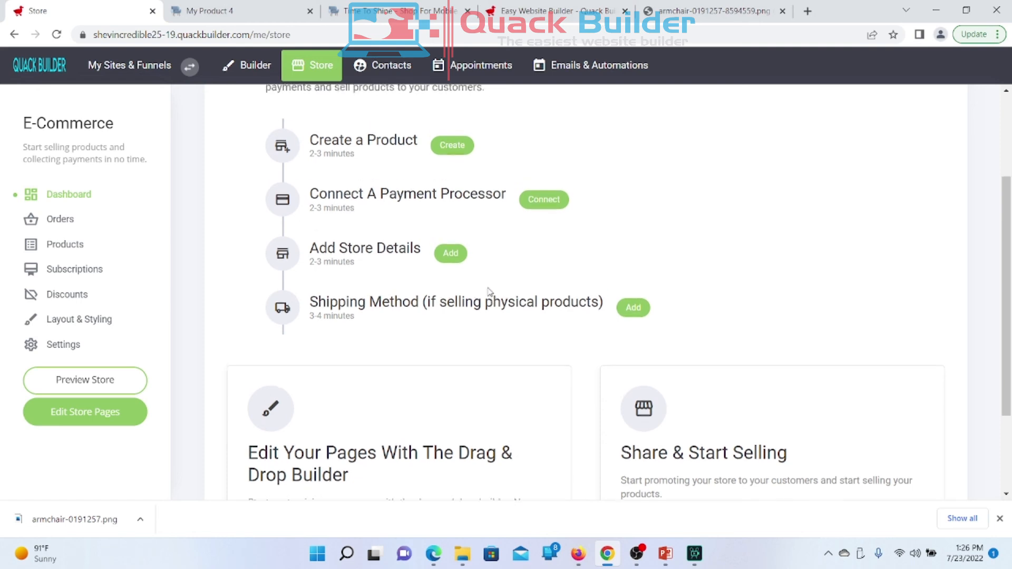
{"action": "scroll", "coordinate": [488, 293], "scroll_direction": "up", "scroll_amount": 1}
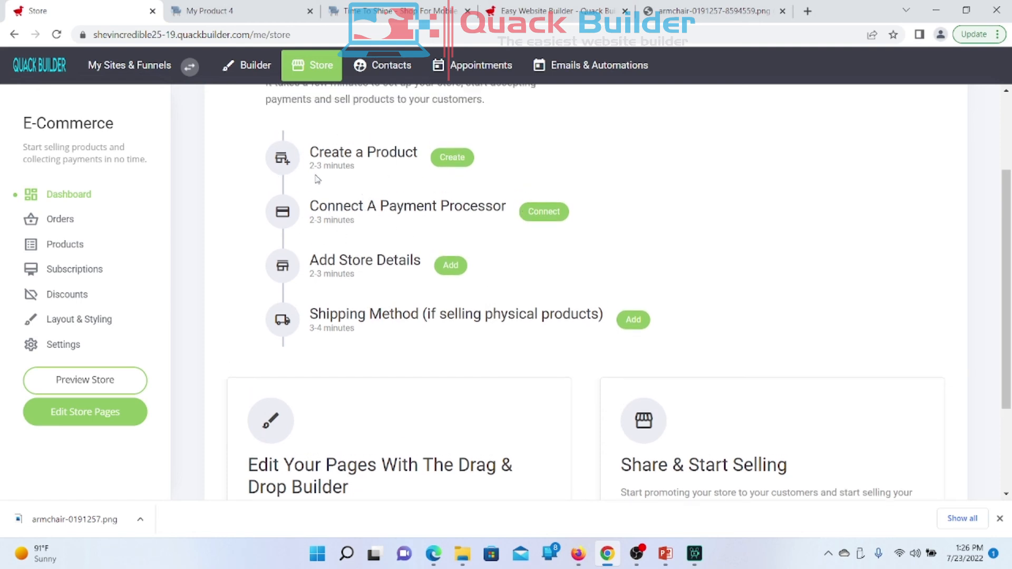
{"action": "scroll", "coordinate": [351, 344], "scroll_direction": "down", "scroll_amount": 3}
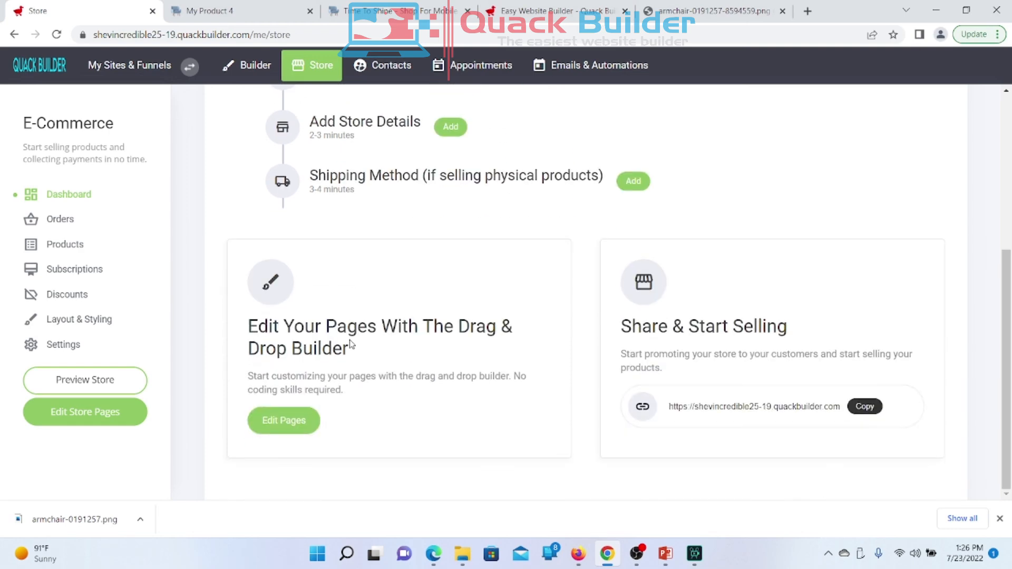
{"action": "scroll", "coordinate": [351, 344], "scroll_direction": "up", "scroll_amount": 5}
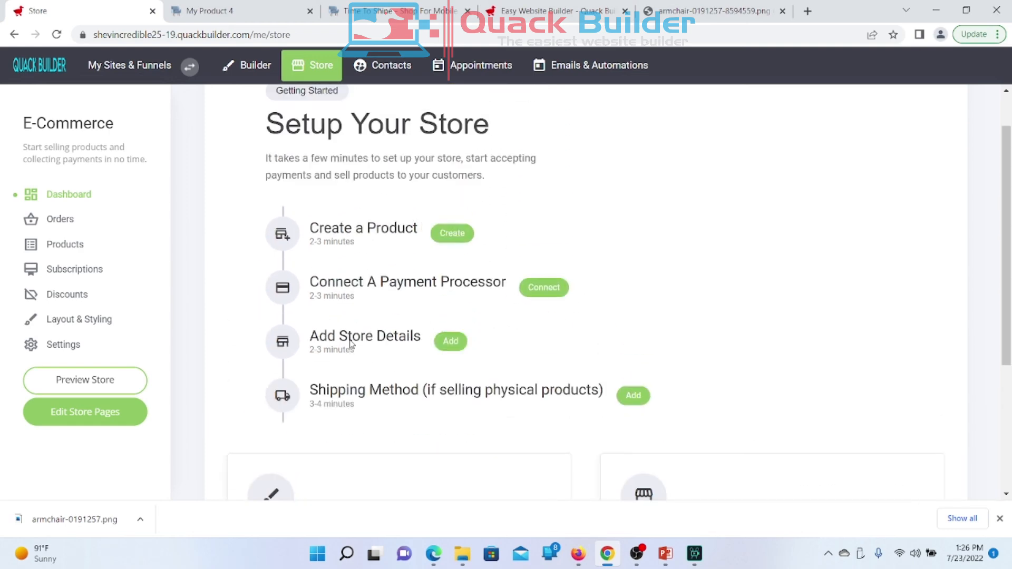
{"action": "scroll", "coordinate": [352, 344], "scroll_direction": "up", "scroll_amount": 1}
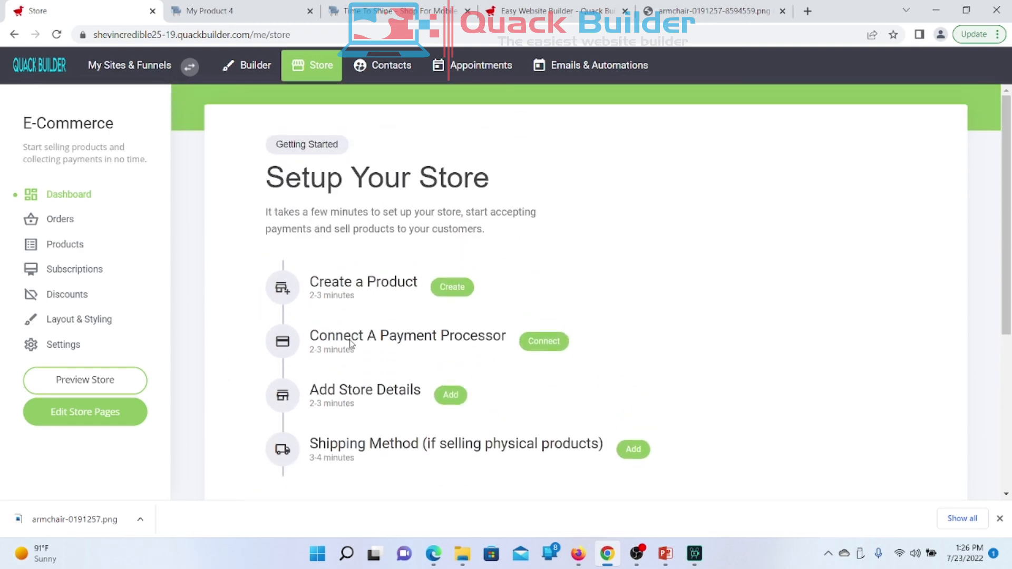
Step: Add Stripe under Active Payment Providers and open stripe.com via 'Learn more about Stripe Payments'
{"action": "left_click", "coordinate": [546, 351]}
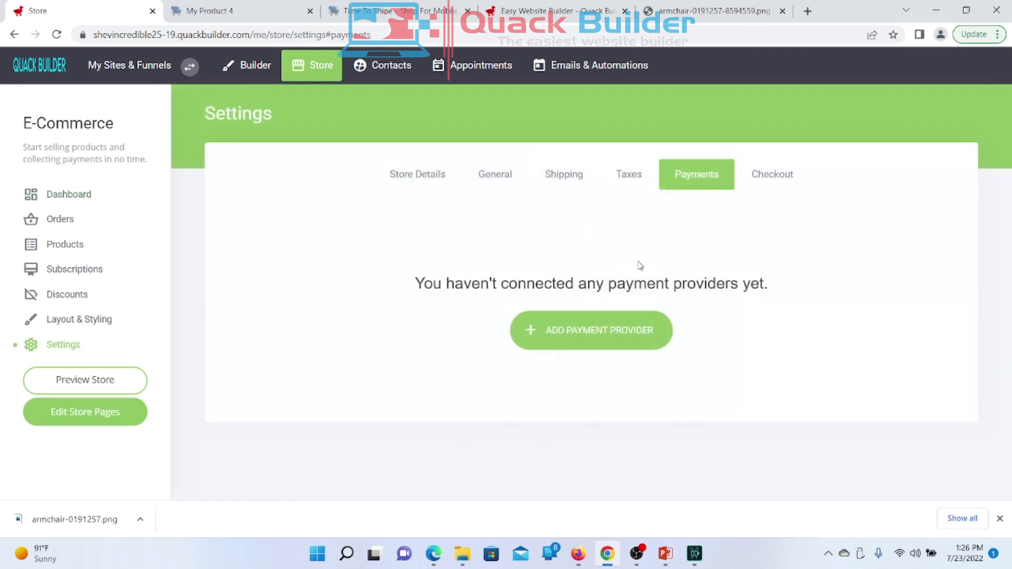
{"action": "left_click", "coordinate": [594, 350]}
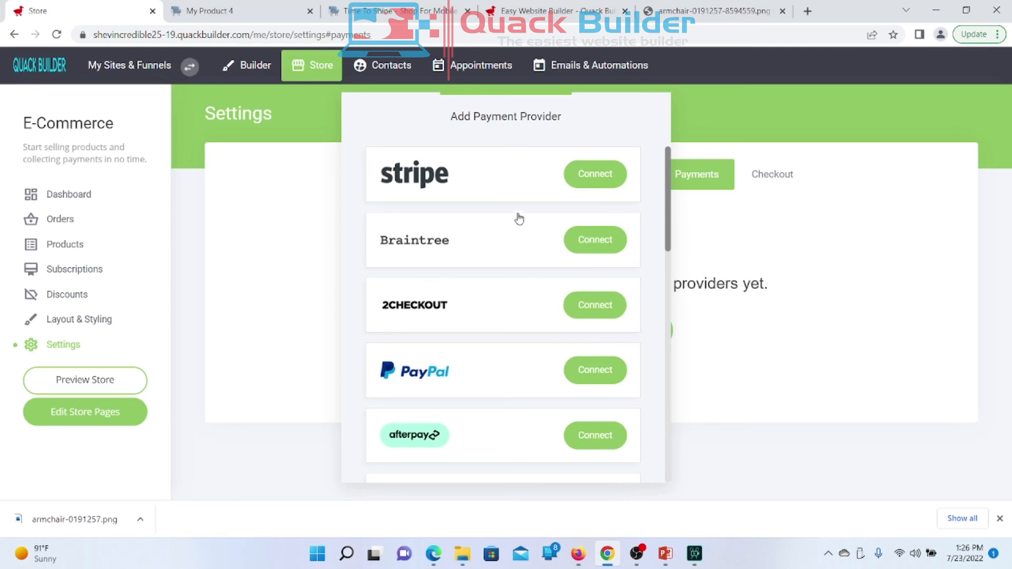
{"action": "scroll", "coordinate": [517, 214], "scroll_direction": "down", "scroll_amount": 3}
{"action": "scroll", "coordinate": [518, 213], "scroll_direction": "down", "scroll_amount": 10}
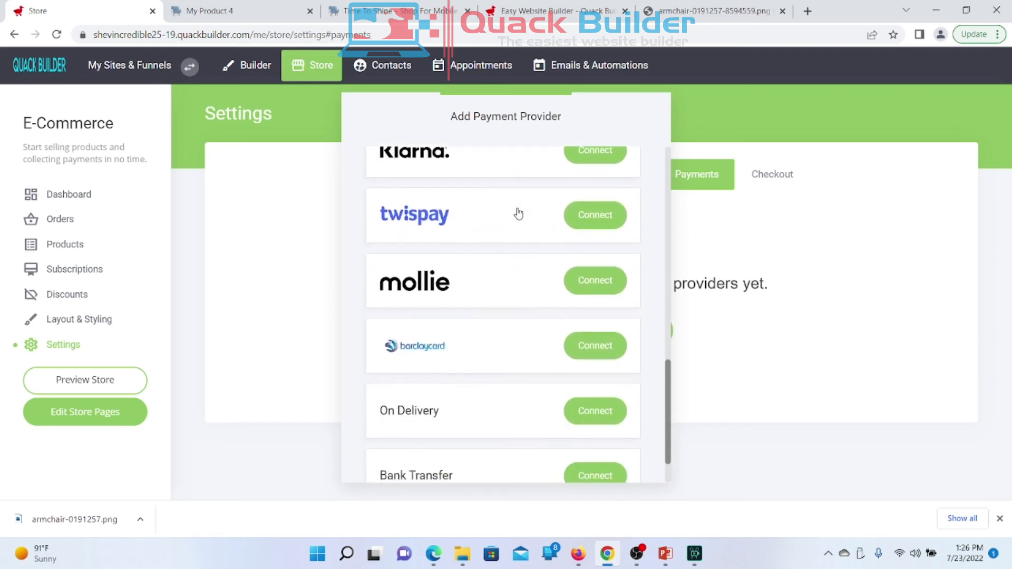
{"action": "scroll", "coordinate": [518, 213], "scroll_direction": "up", "scroll_amount": 15}
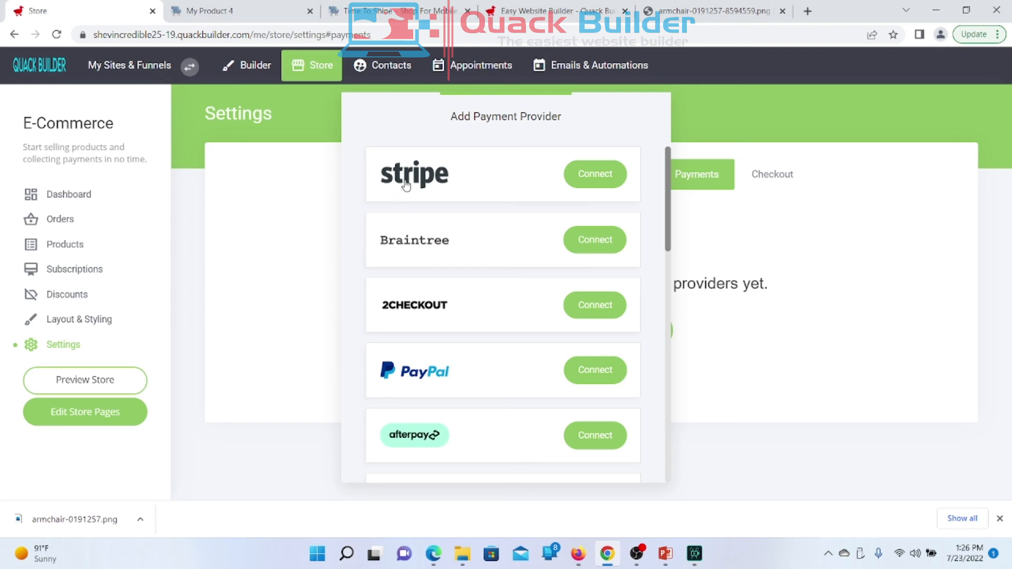
{"action": "left_click", "coordinate": [596, 179]}
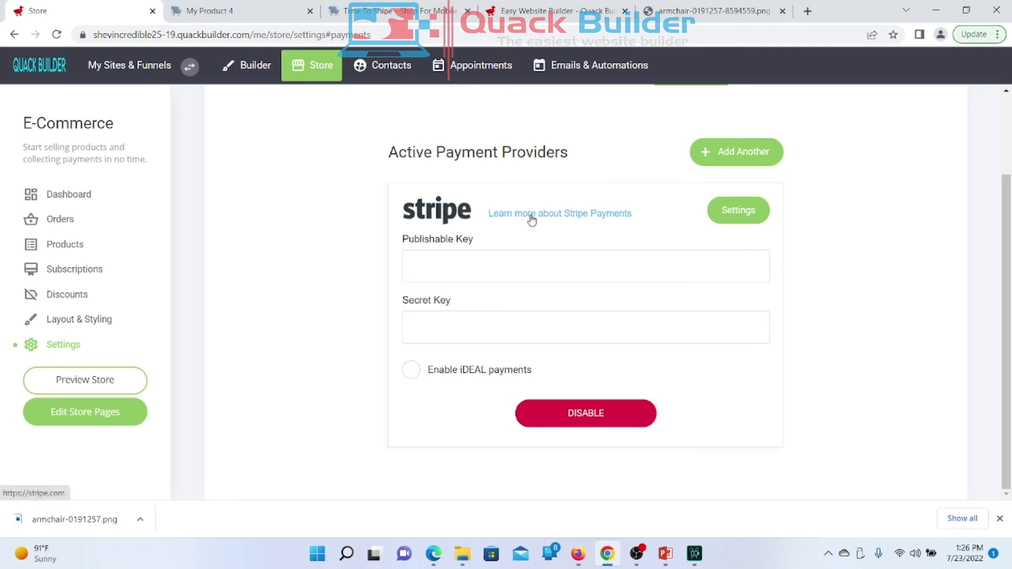
{"action": "left_click", "coordinate": [531, 216]}
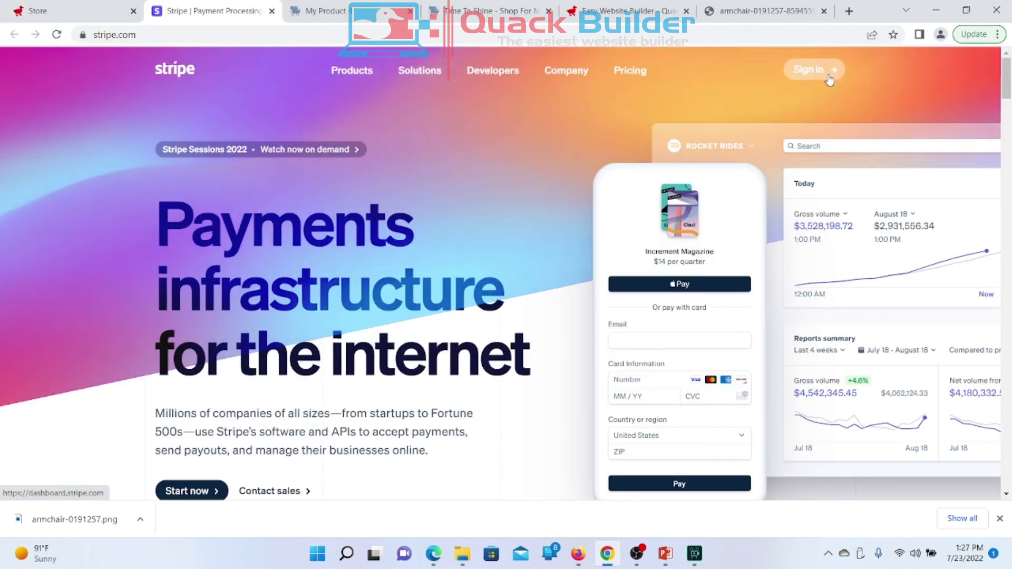
Step: Go from Stripe's sign-in page to its sign-up page, then return to the Store payment settings
{"action": "left_click", "coordinate": [828, 76]}
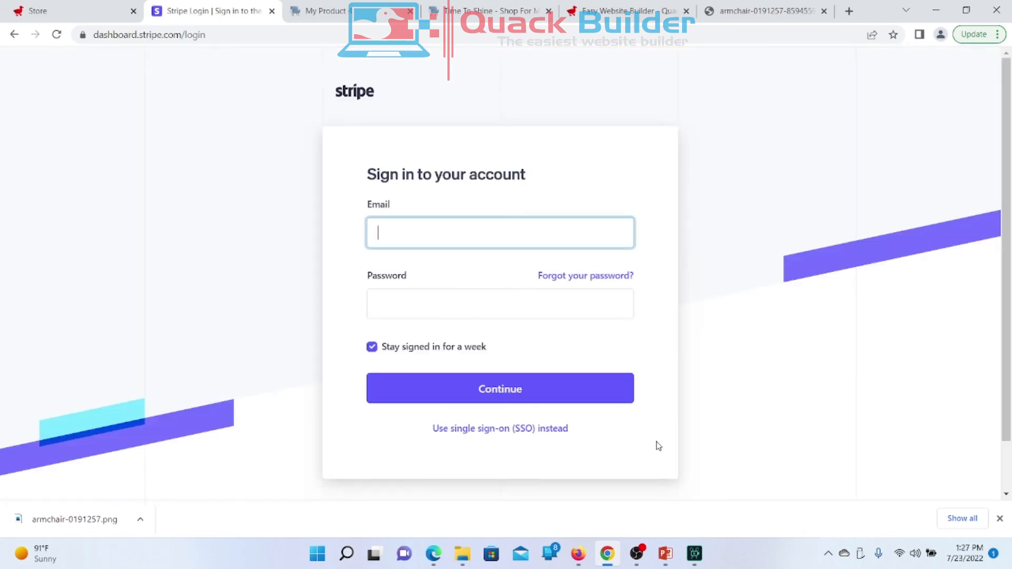
{"action": "scroll", "coordinate": [471, 470], "scroll_direction": "down", "scroll_amount": 1}
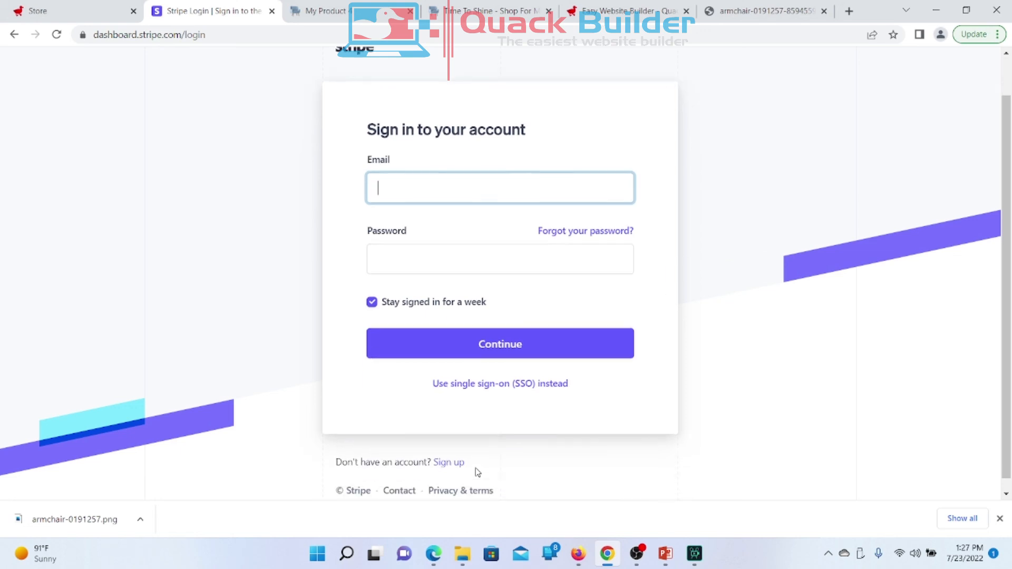
{"action": "left_click", "coordinate": [446, 451]}
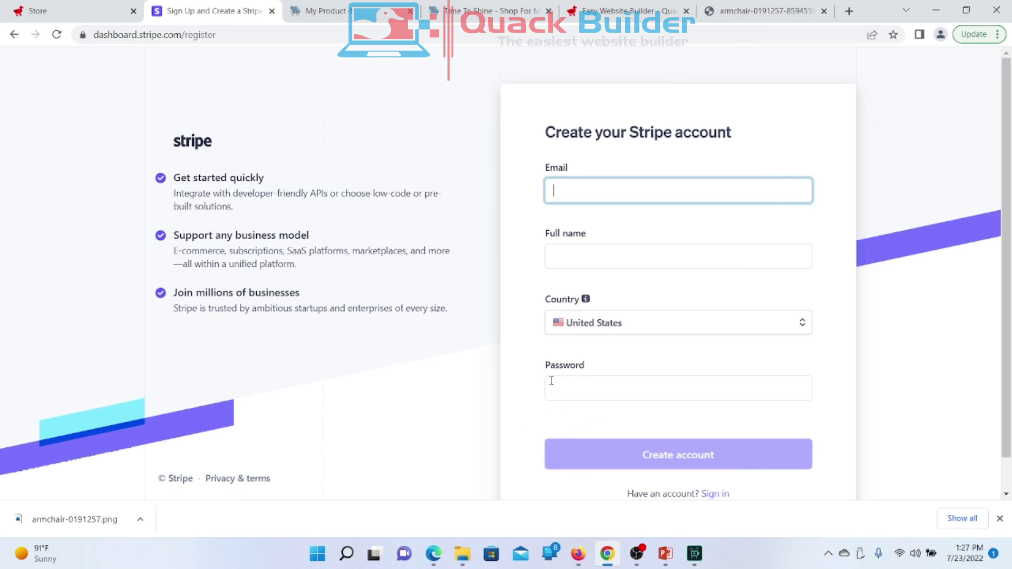
{"action": "left_click", "coordinate": [58, 15]}
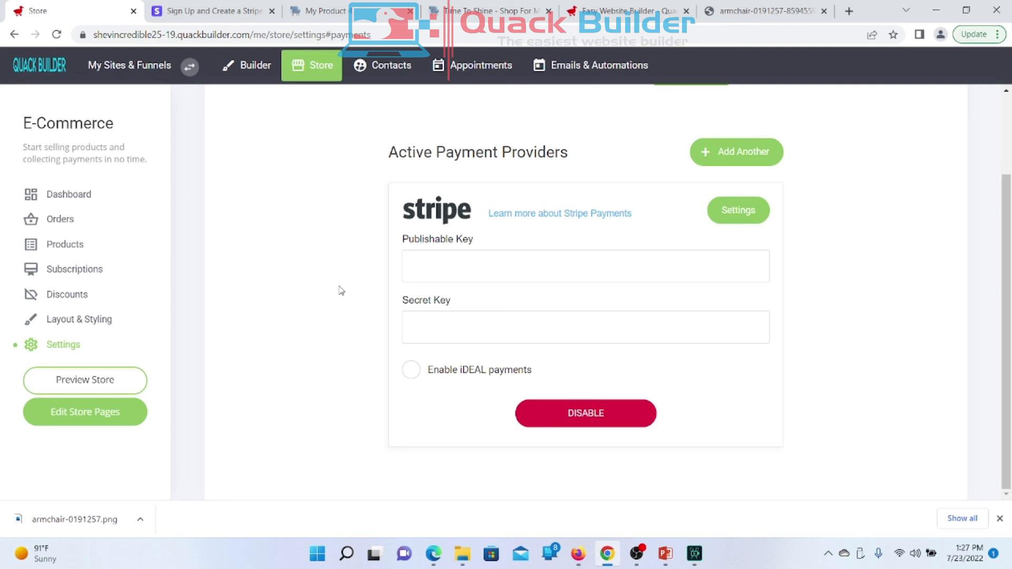
Step: Open the Time To Shine home page in Builder and scroll down to Best Selling Products and back
{"action": "left_click", "coordinate": [258, 78]}
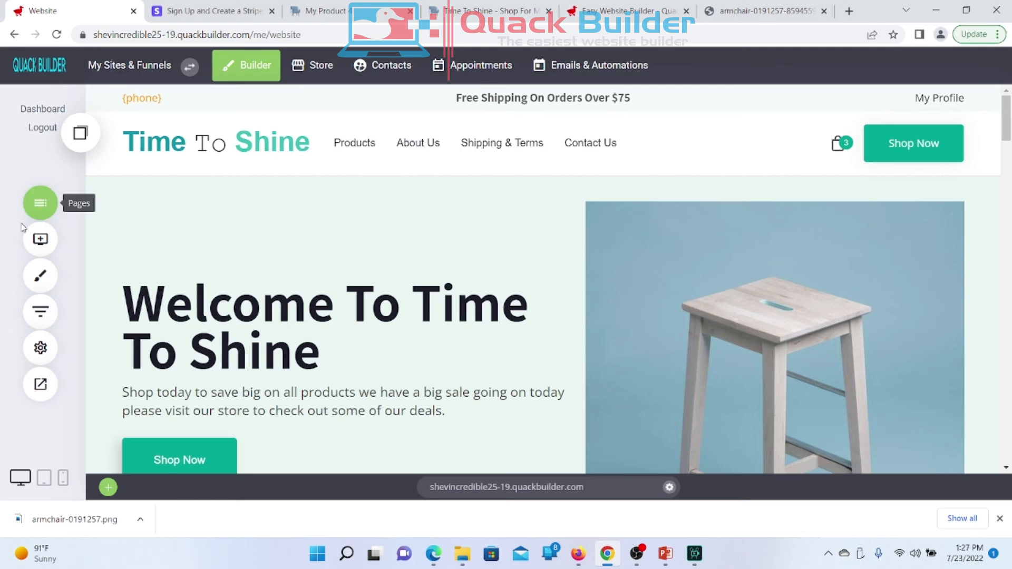
{"action": "scroll", "coordinate": [372, 377], "scroll_direction": "down", "scroll_amount": 5}
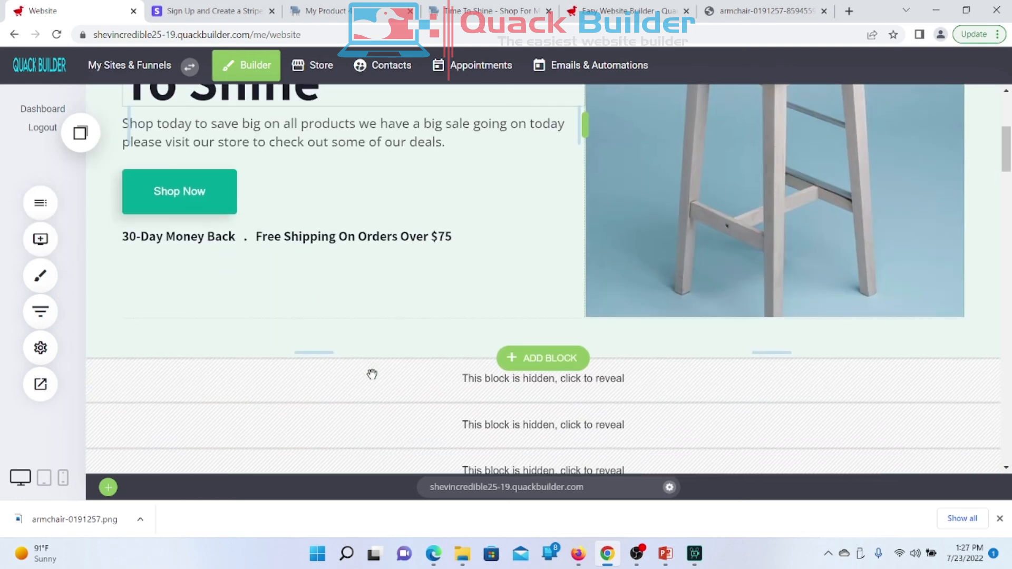
{"action": "scroll", "coordinate": [373, 377], "scroll_direction": "up", "scroll_amount": 2}
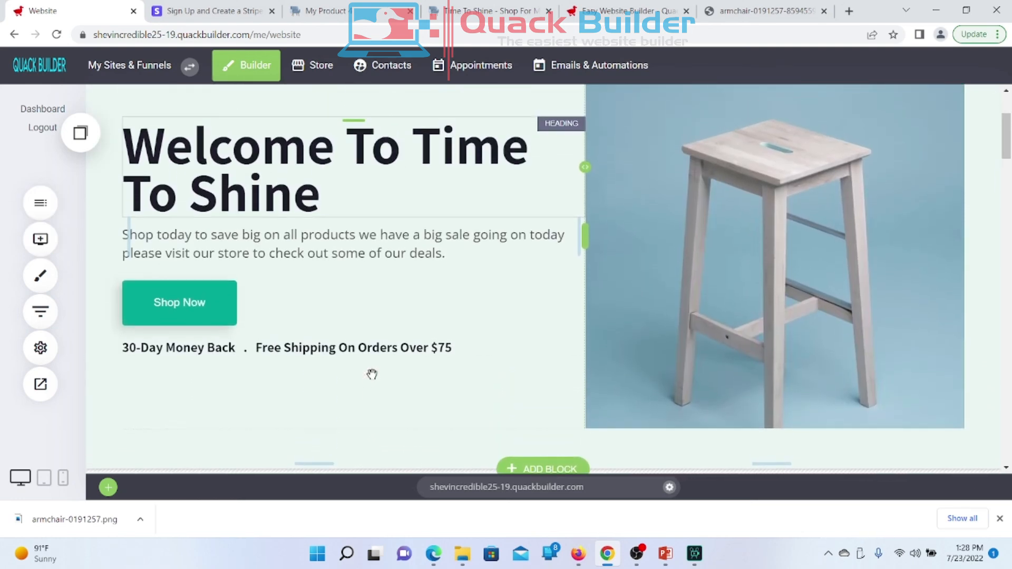
{"action": "scroll", "coordinate": [372, 374], "scroll_direction": "up", "scroll_amount": 1}
{"action": "scroll", "coordinate": [372, 374], "scroll_direction": "up", "scroll_amount": 1}
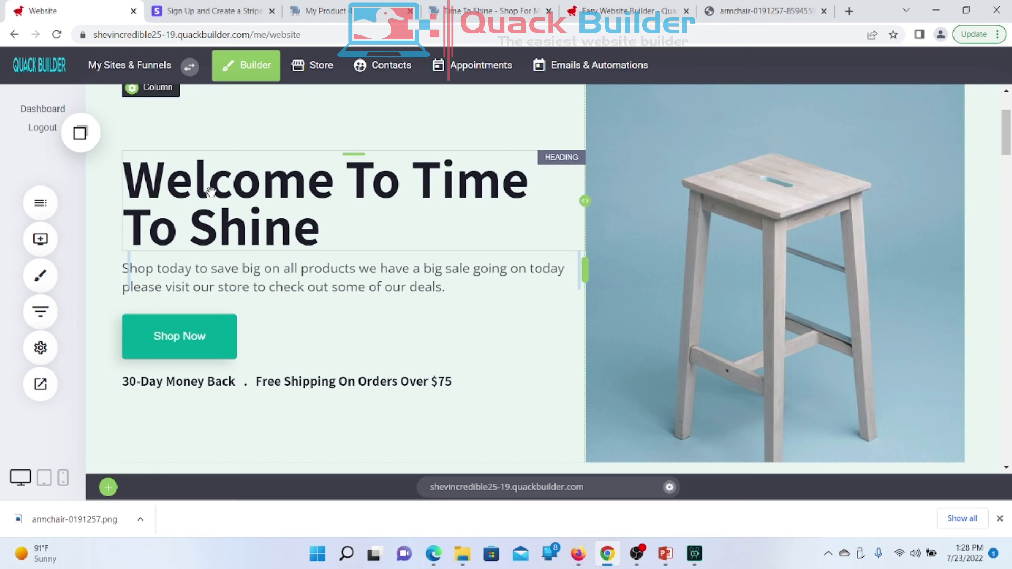
{"action": "scroll", "coordinate": [366, 404], "scroll_direction": "down", "scroll_amount": 5}
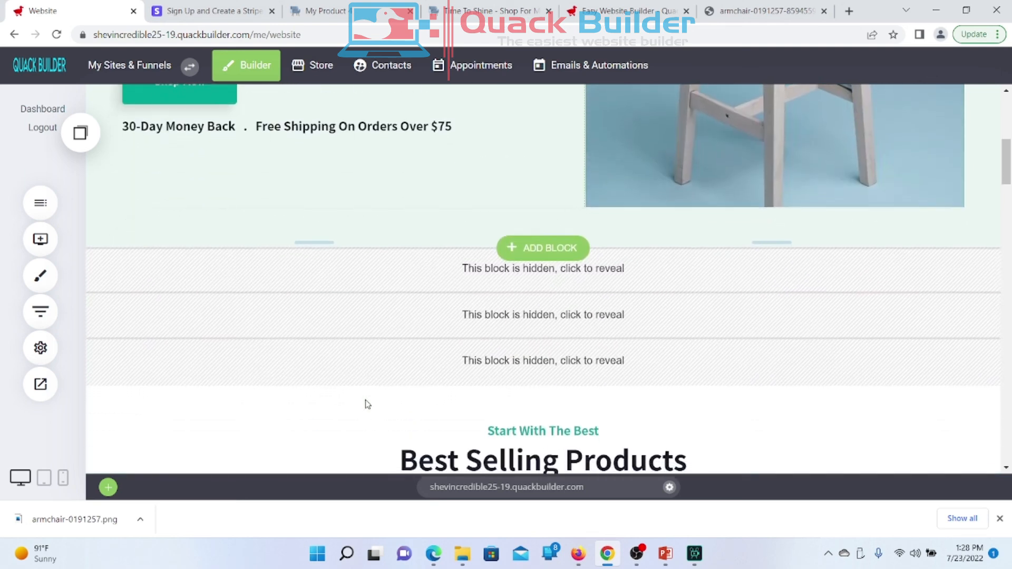
{"action": "scroll", "coordinate": [368, 404], "scroll_direction": "down", "scroll_amount": 7}
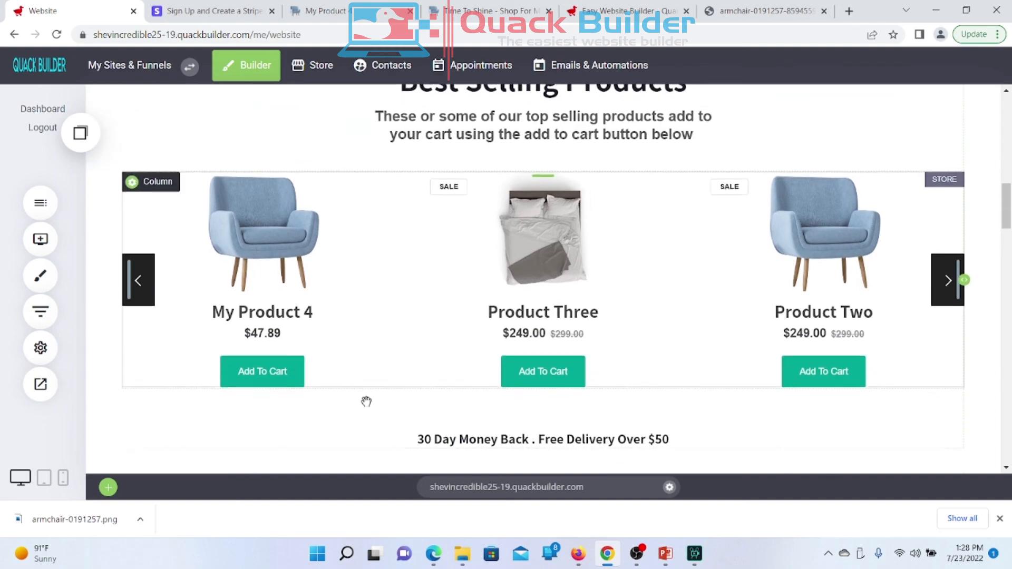
{"action": "scroll", "coordinate": [366, 401], "scroll_direction": "down", "scroll_amount": 3}
{"action": "scroll", "coordinate": [365, 399], "scroll_direction": "down", "scroll_amount": 10}
{"action": "scroll", "coordinate": [367, 404], "scroll_direction": "up", "scroll_amount": 15}
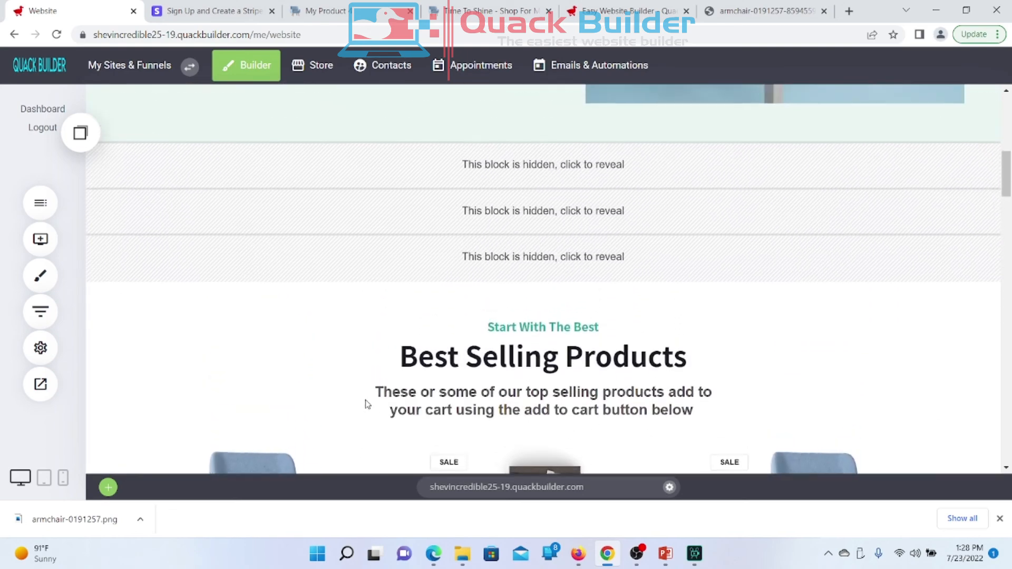
{"action": "scroll", "coordinate": [367, 404], "scroll_direction": "up", "scroll_amount": 5}
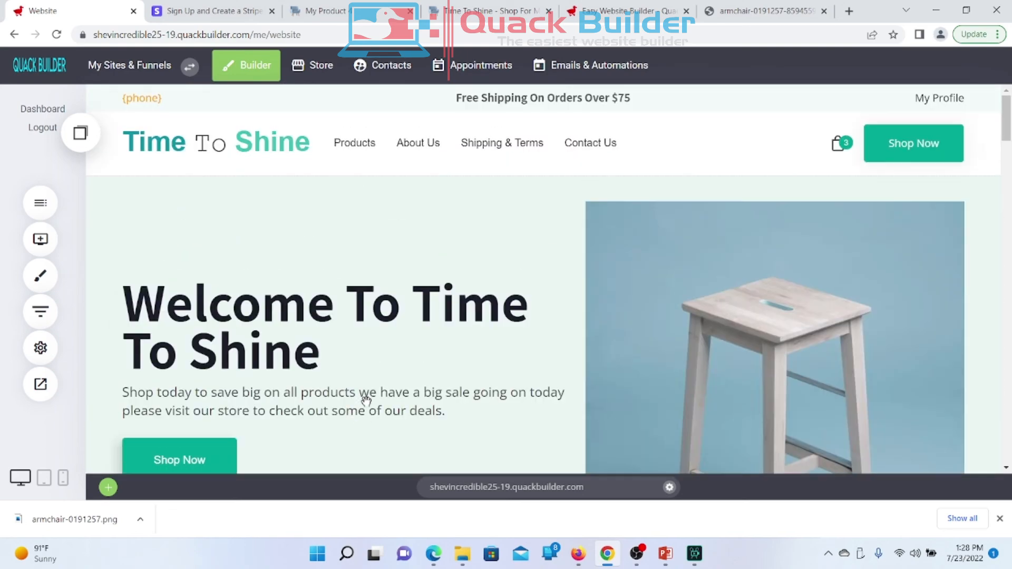